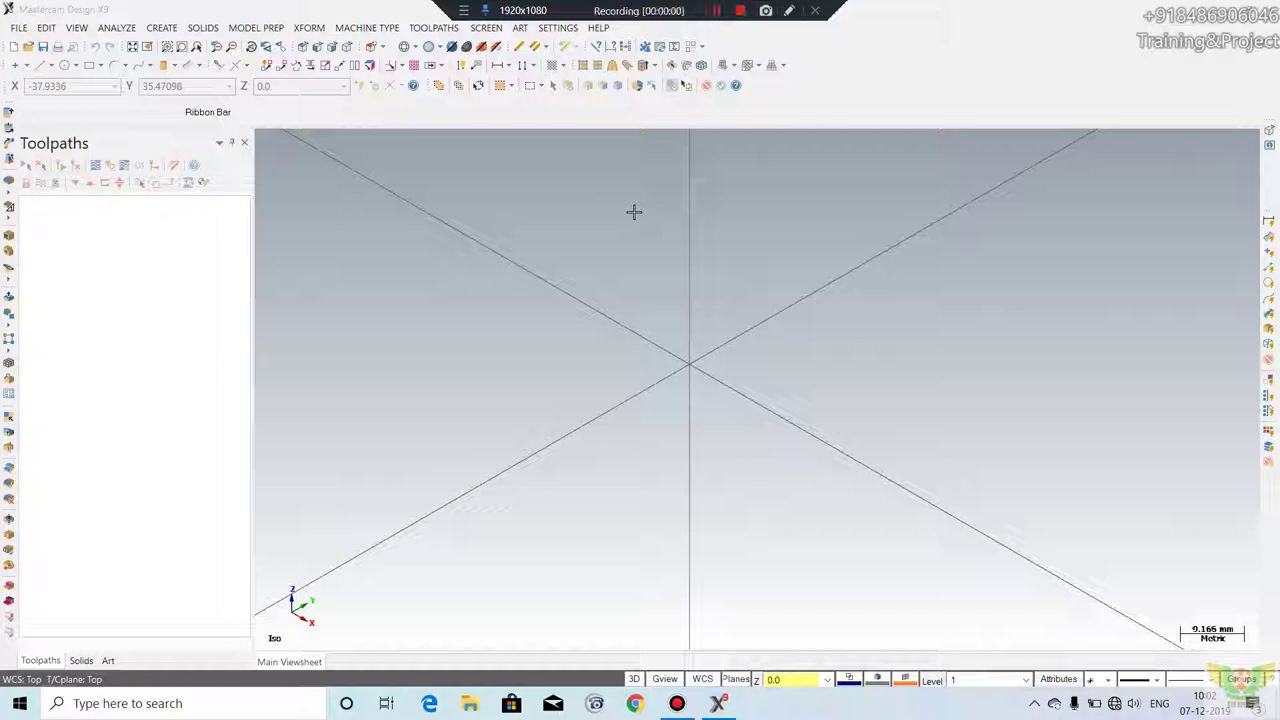
- Zoom out and browse the Create menu's arc options
scroll(694, 340, "down", 1)
scroll(694, 340, "down", 1)
scroll(757, 320, "up", 1)
scroll(615, 465, "down", 1)
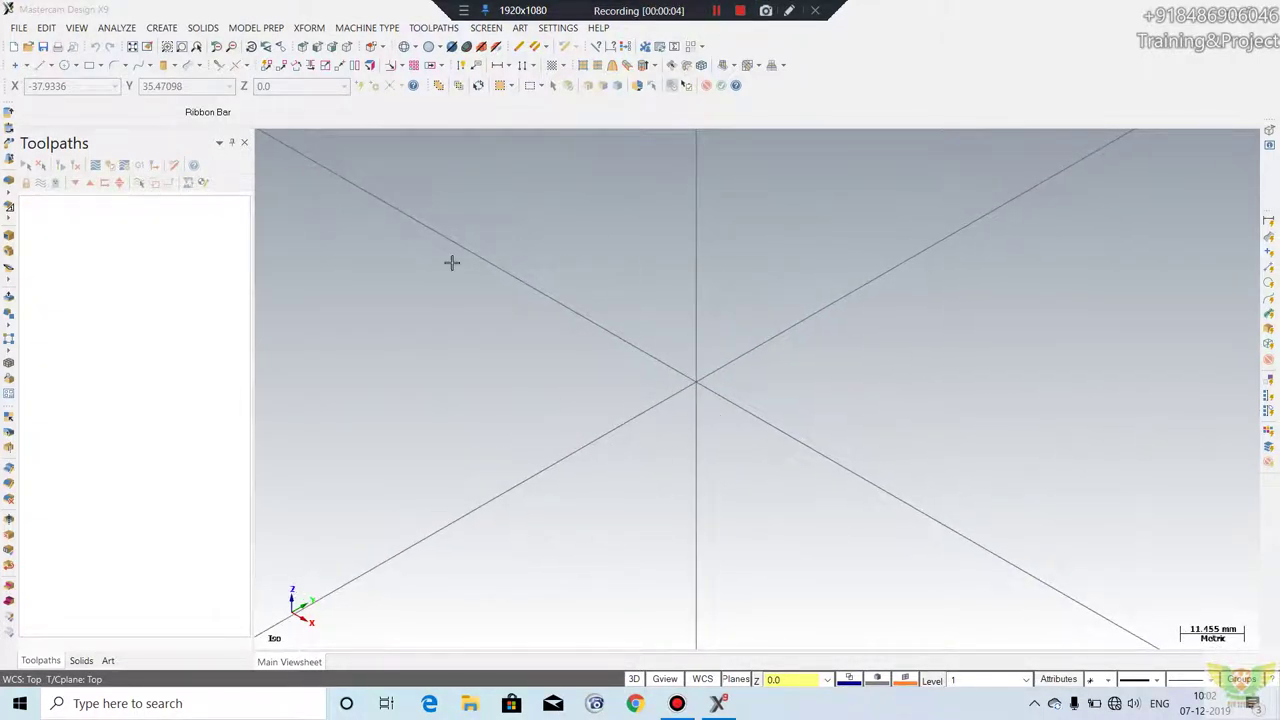
left_click(162, 28)
mouse_move(172, 77)
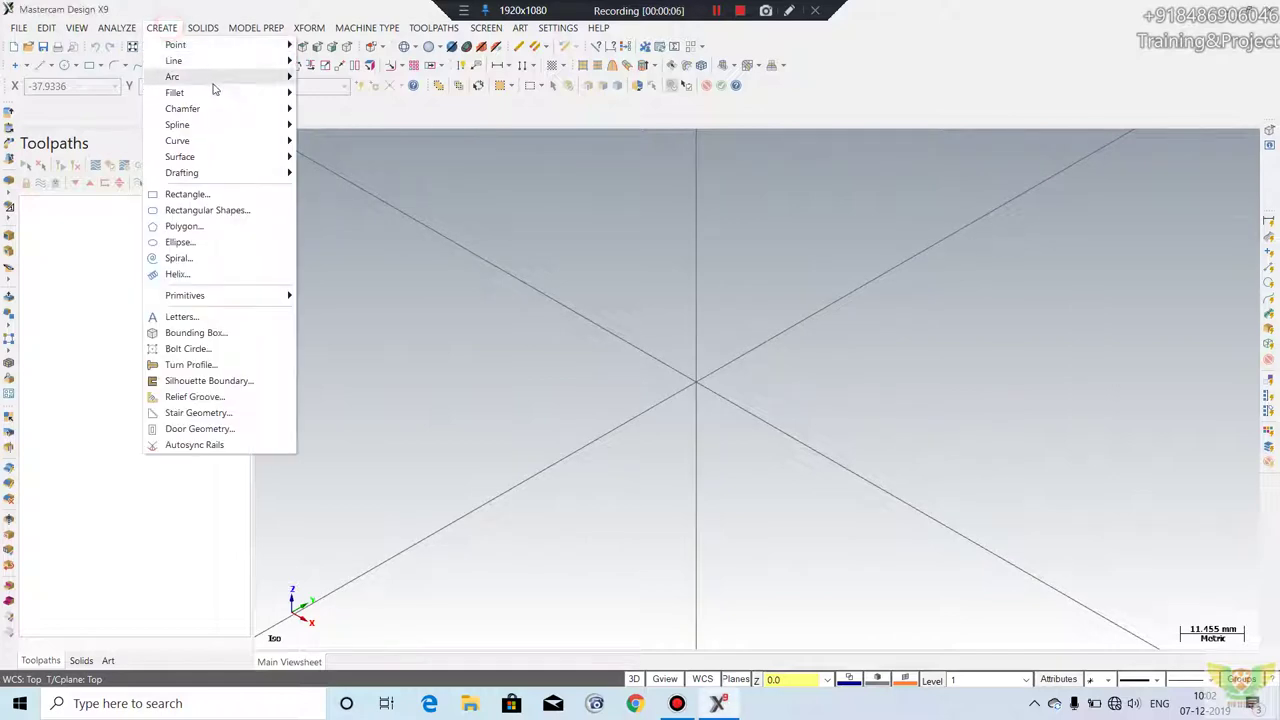
left_click(241, 82)
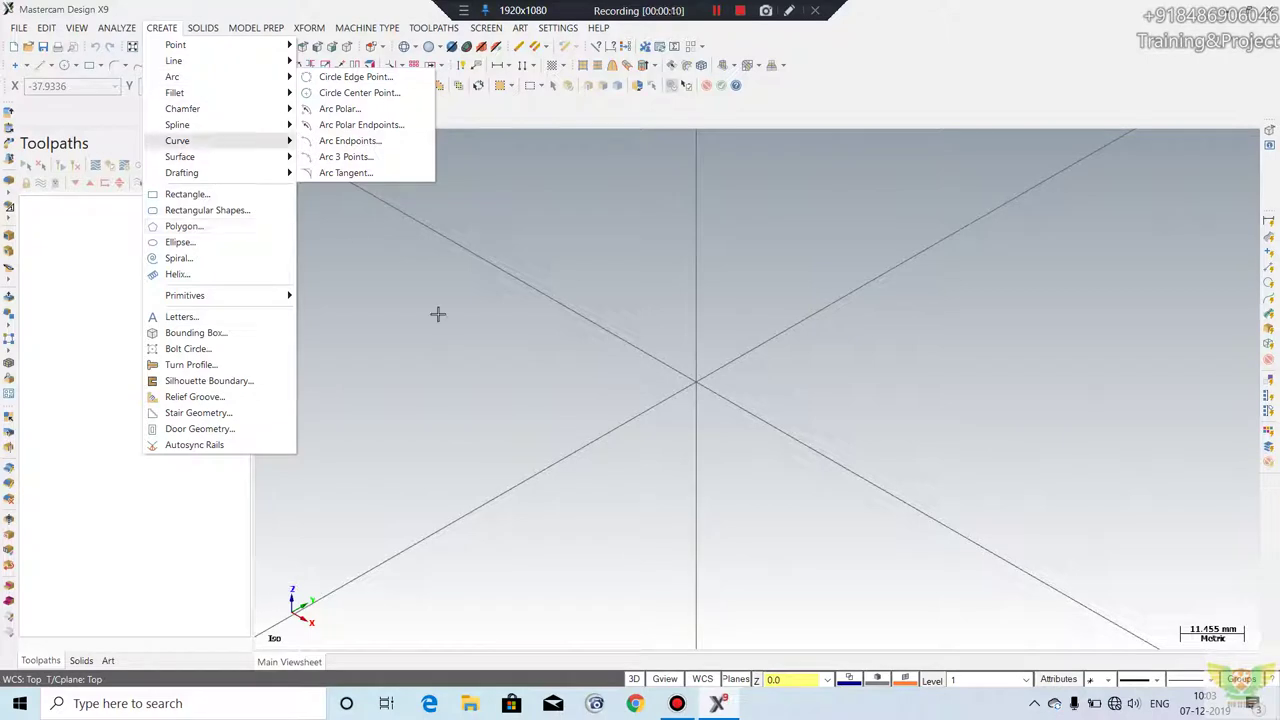
left_click(487, 326)
left_click(162, 28)
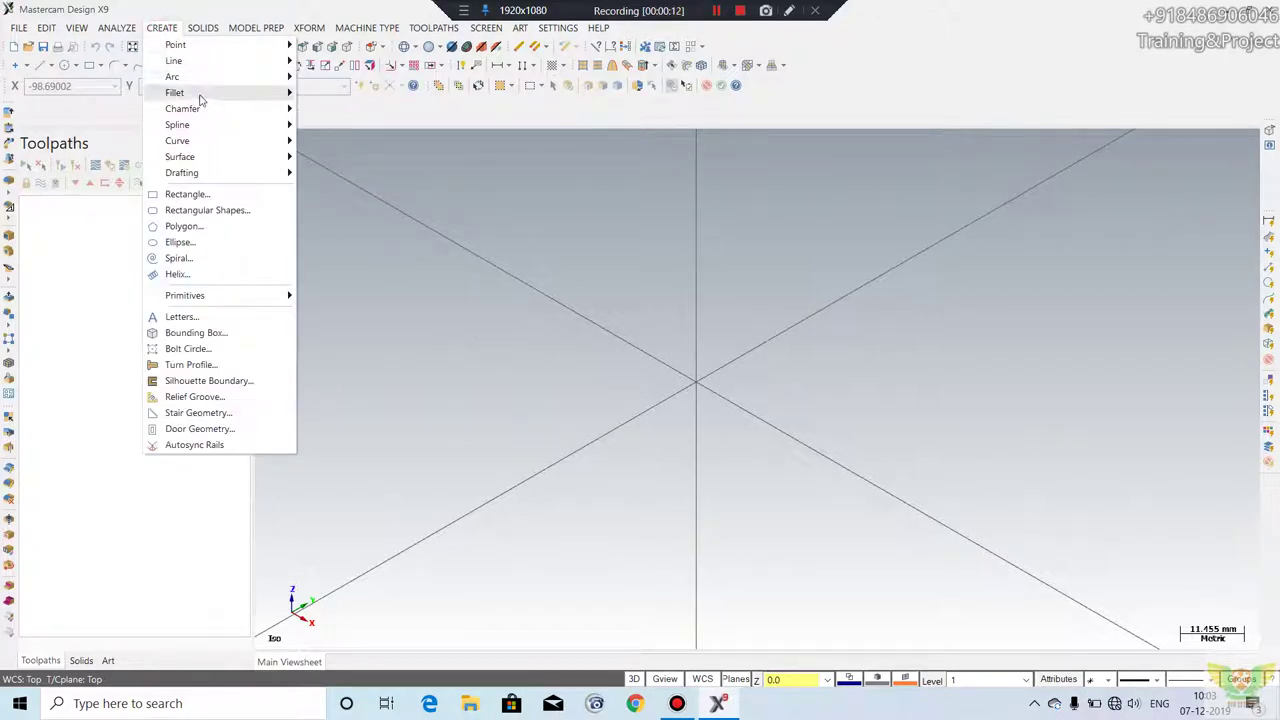
- Switch the graphics view to Top (WCS) from the canvas right-click menu
right_click(750, 222)
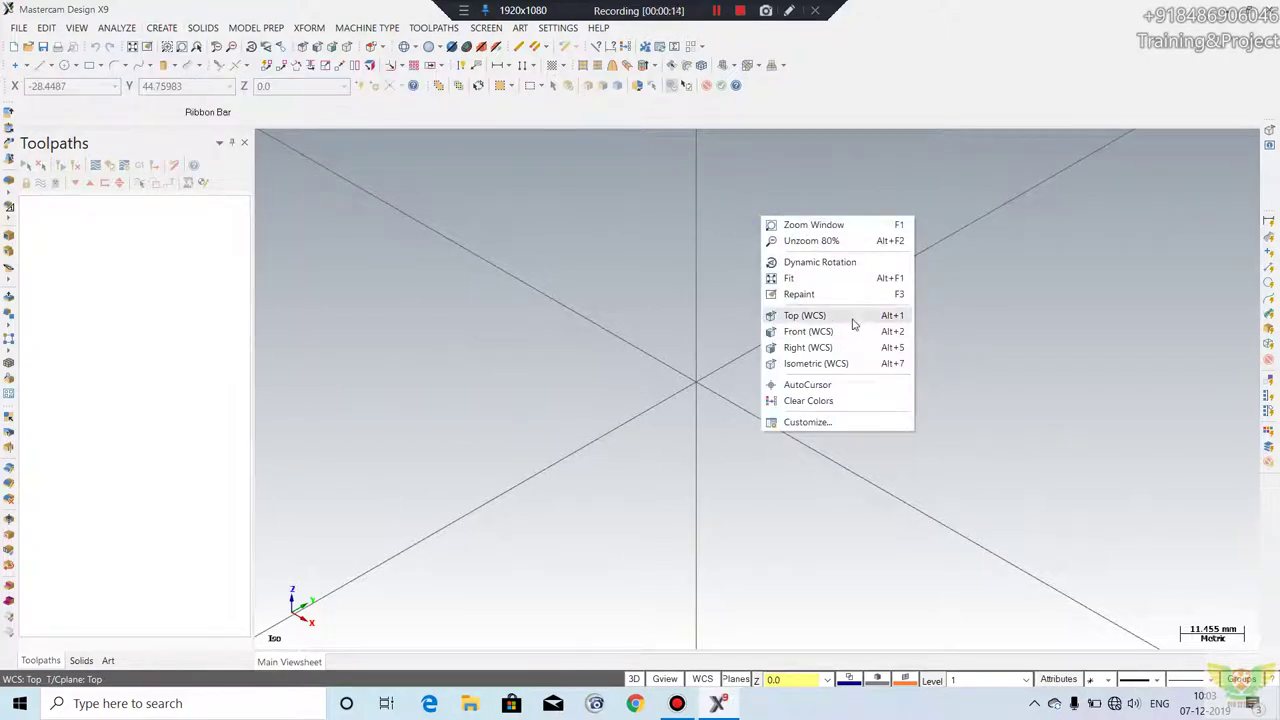
left_click(850, 318)
scroll(808, 355, "up", 2)
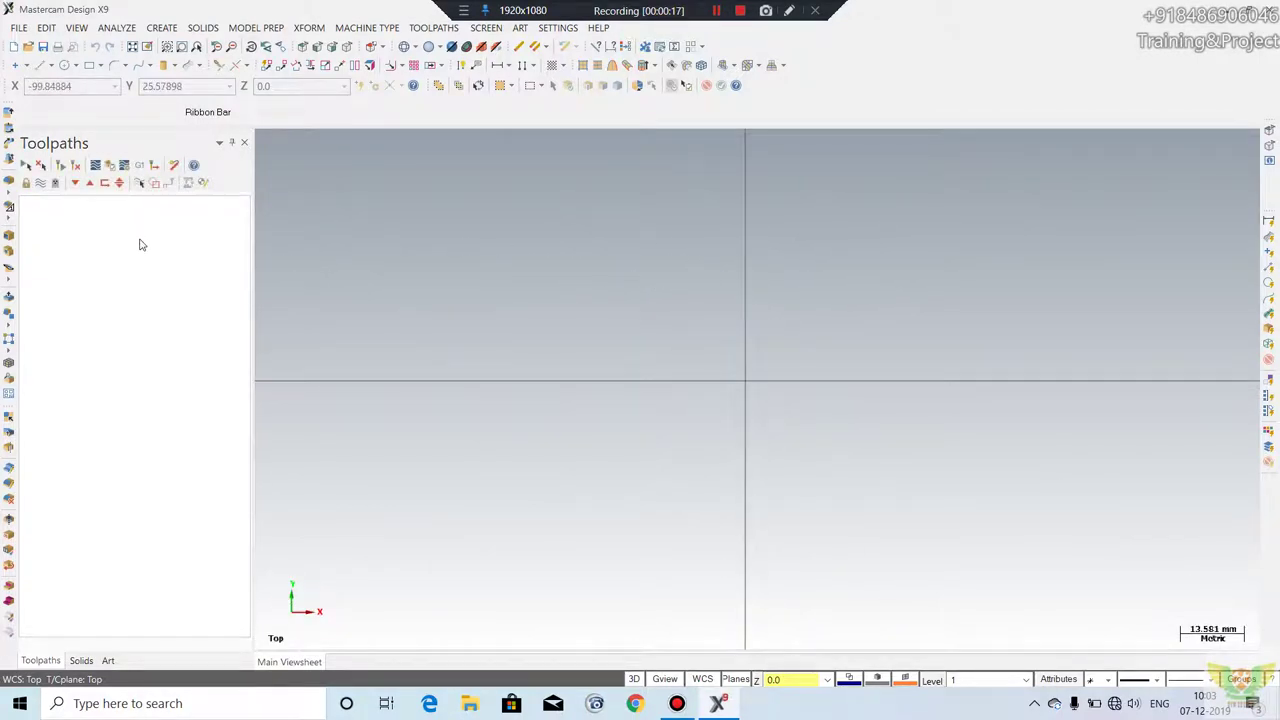
left_click(162, 28)
mouse_move(176, 92)
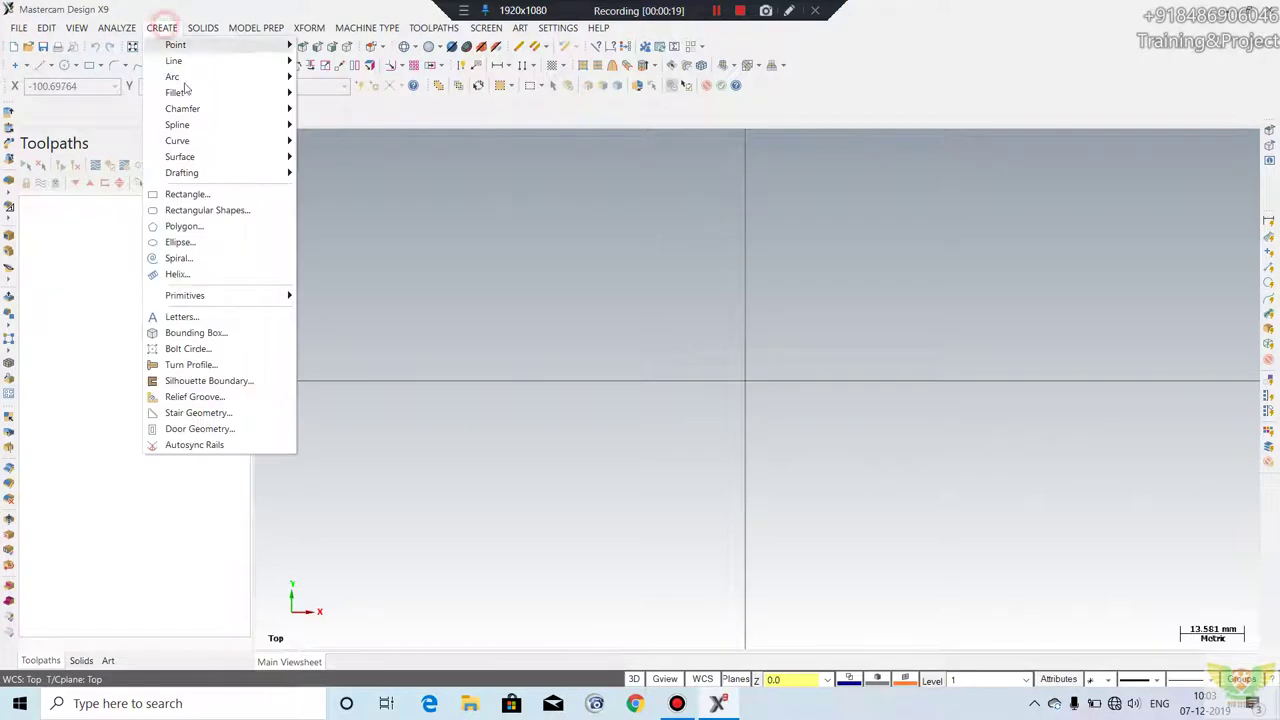
left_click(430, 284)
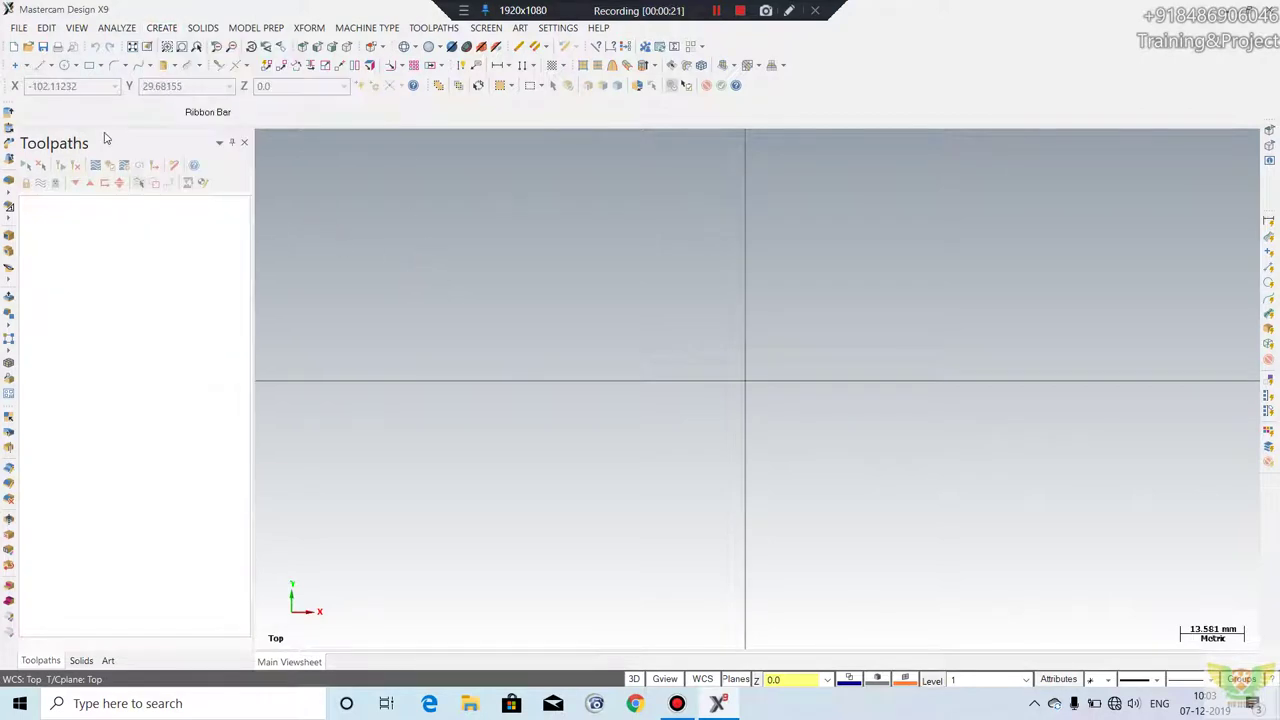
- Draw a rectangle with its first corner left of the origin
left_click(89, 65)
left_click(521, 296)
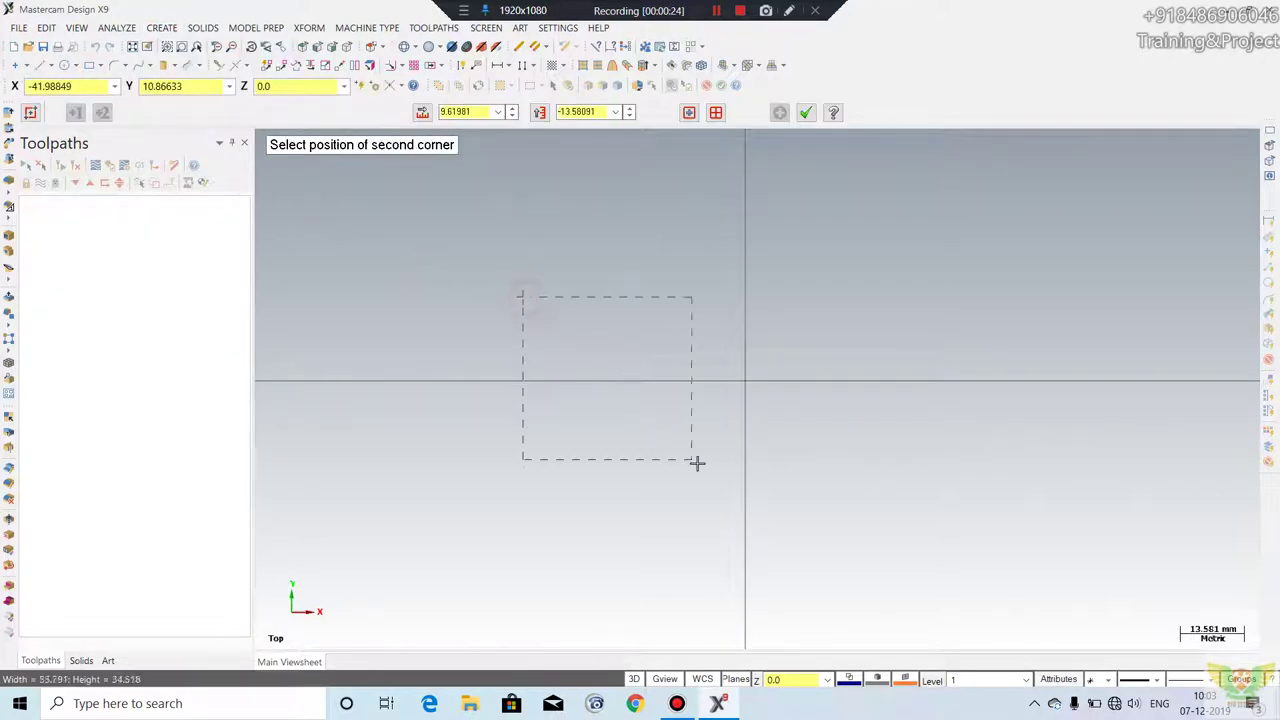
left_click(780, 489)
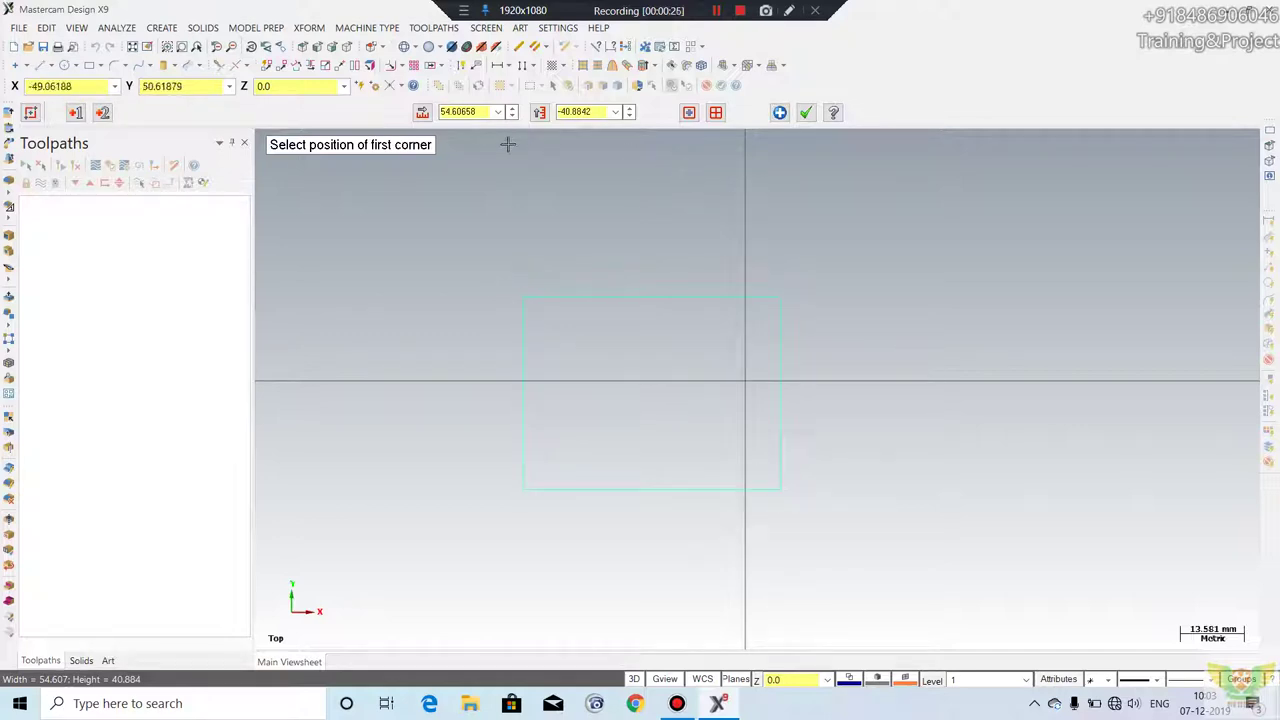
left_click(806, 117)
scroll(545, 312, "up", 1)
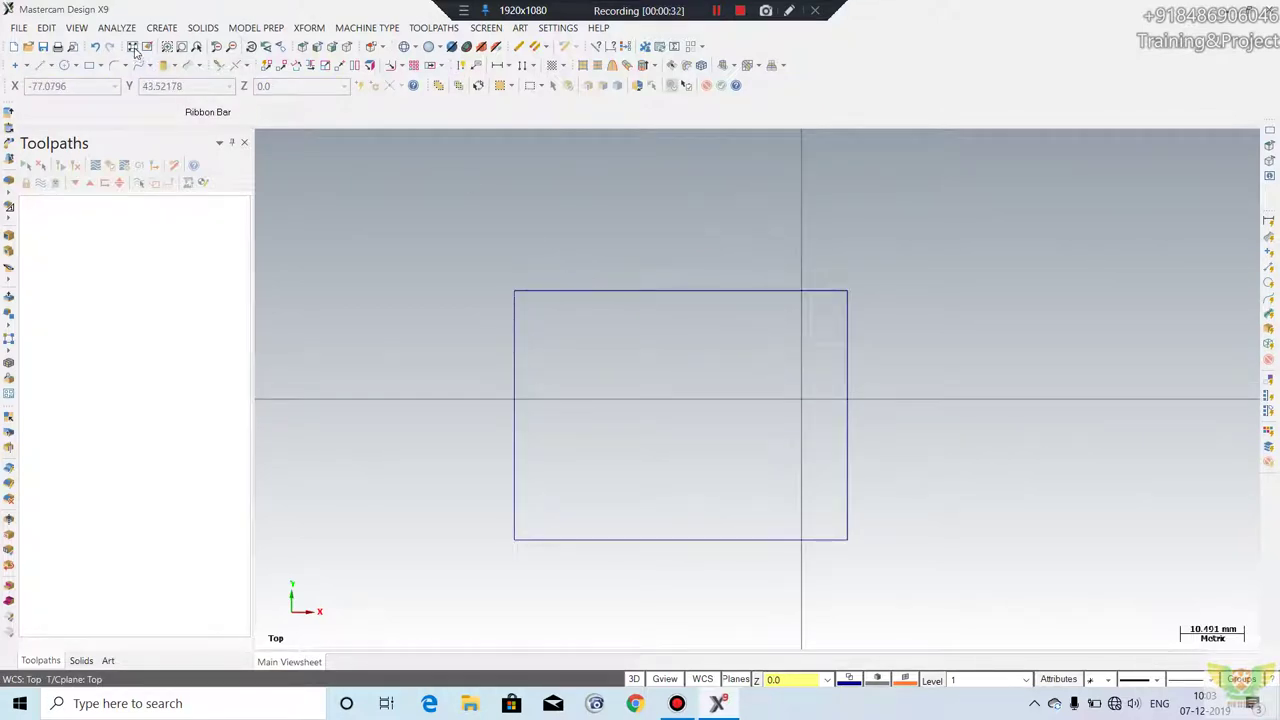
- Fillet the rectangle's top-left corner with radius 10.0
left_click(160, 27)
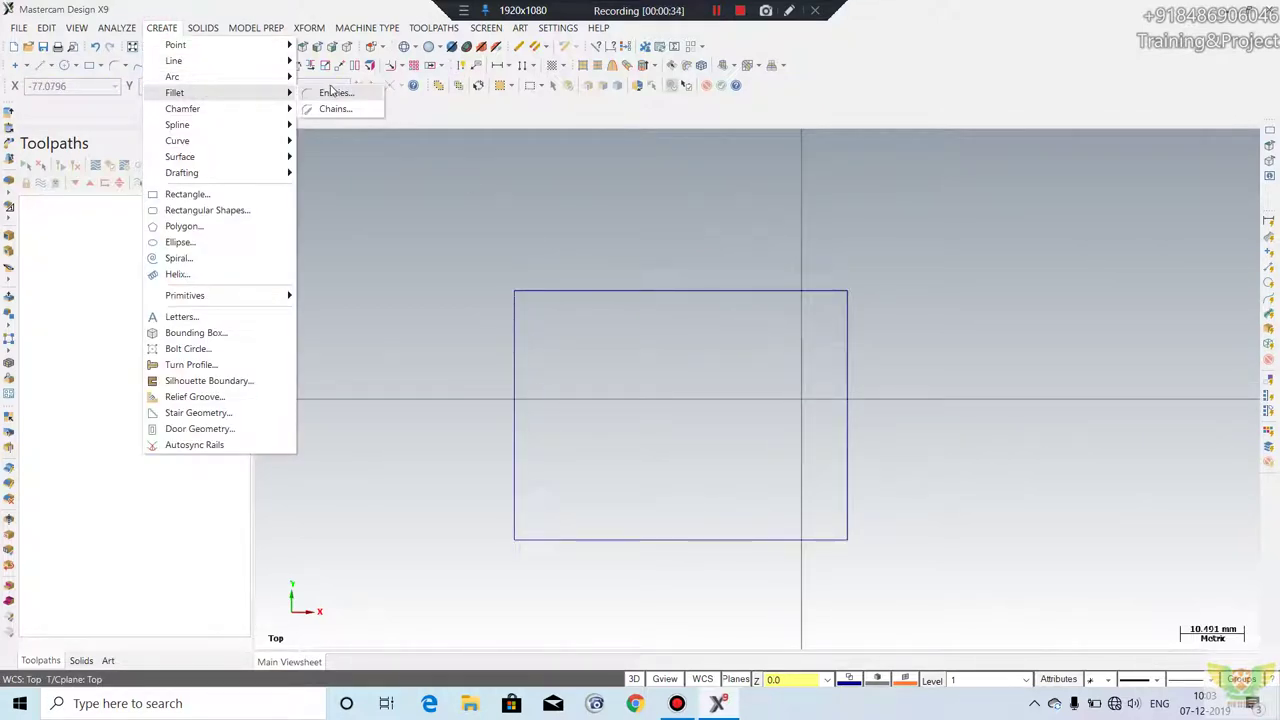
left_click(332, 90)
left_click(538, 291)
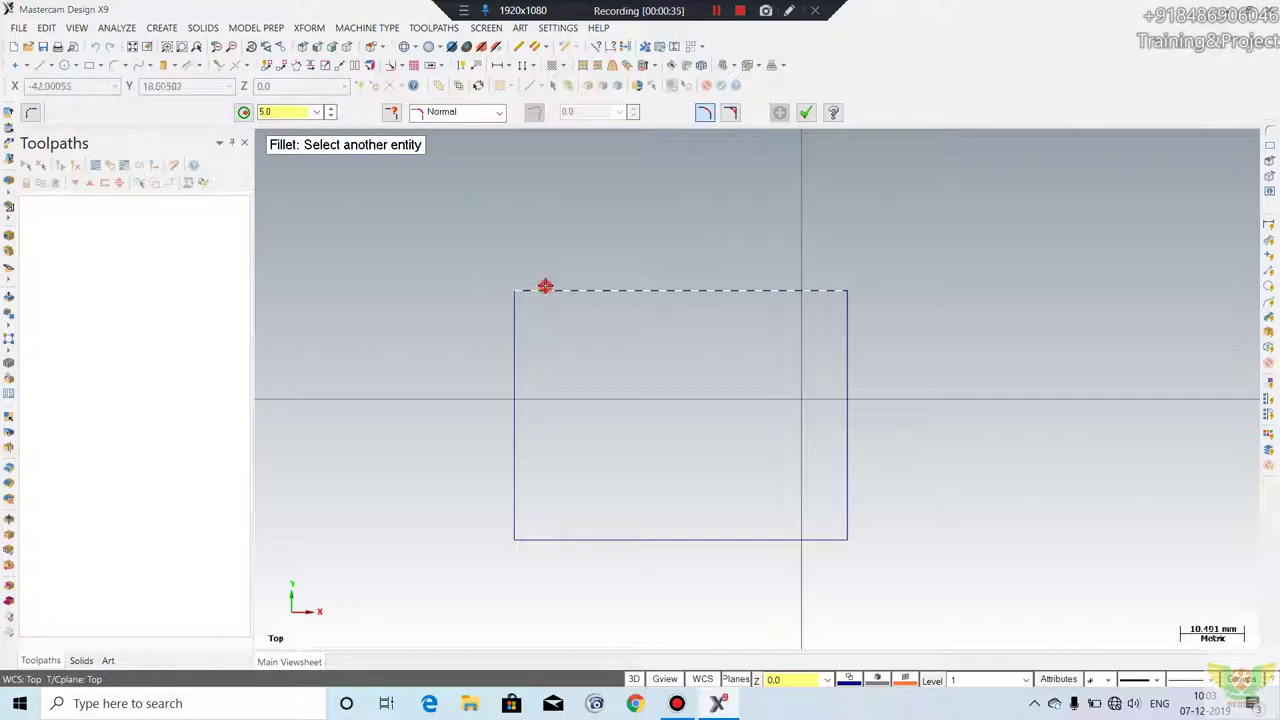
left_click(520, 356)
double_click(287, 112)
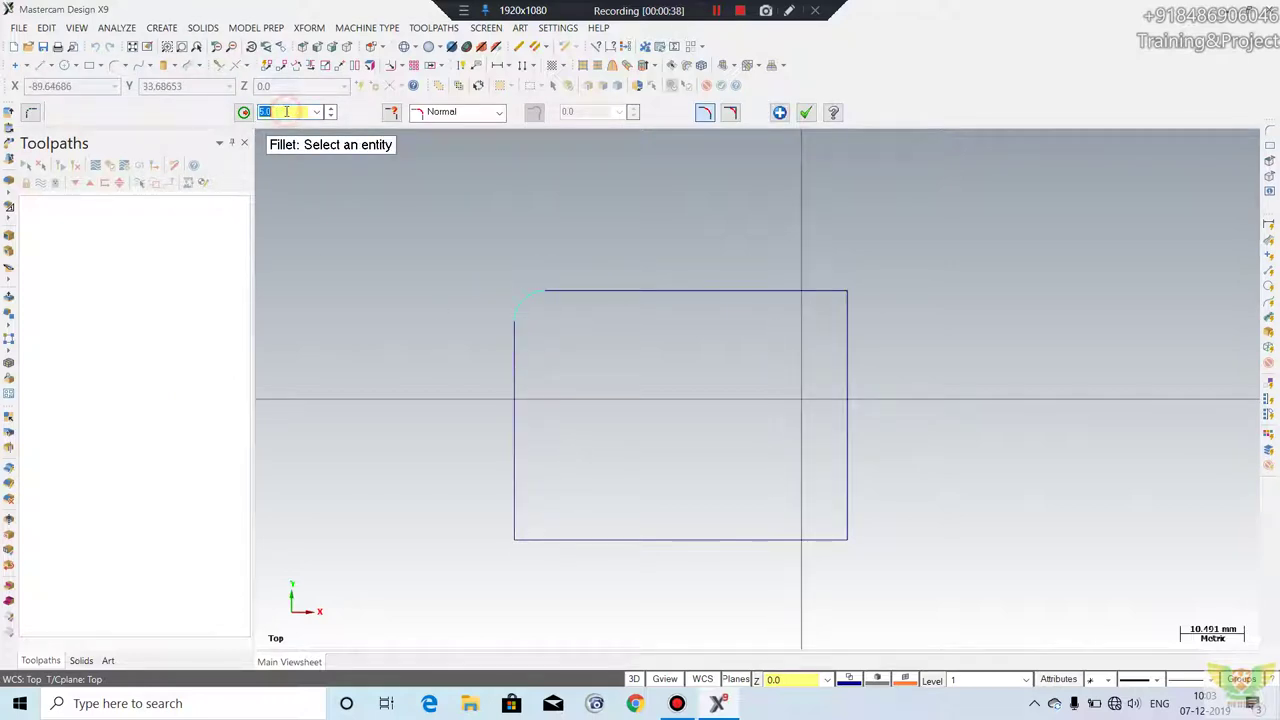
type("10")
key("Return")
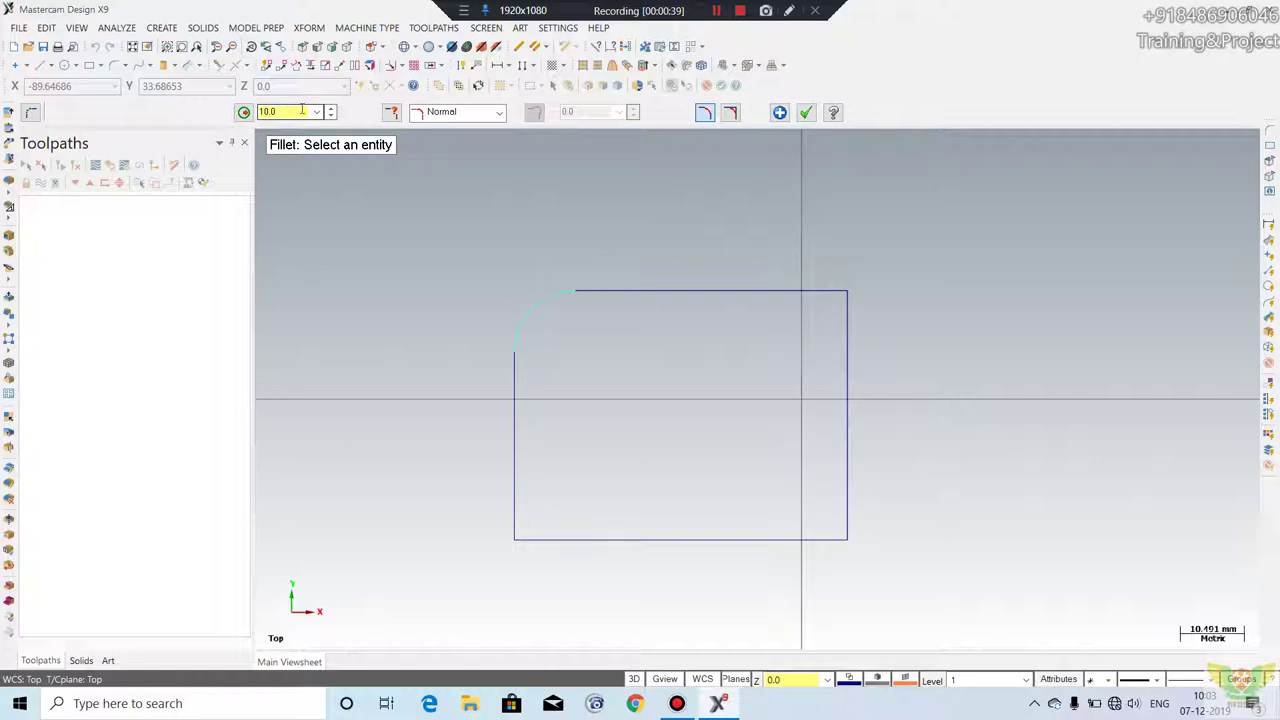
left_click(805, 112)
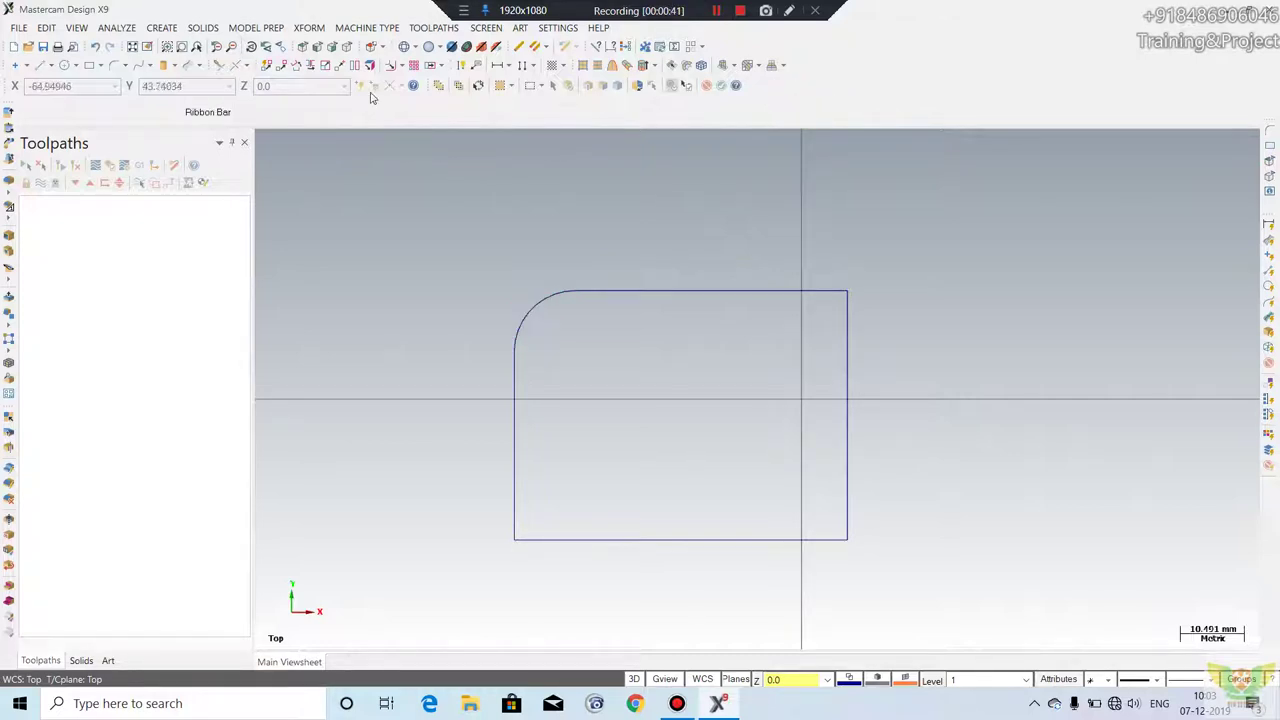
left_click(165, 28)
mouse_move(175, 92)
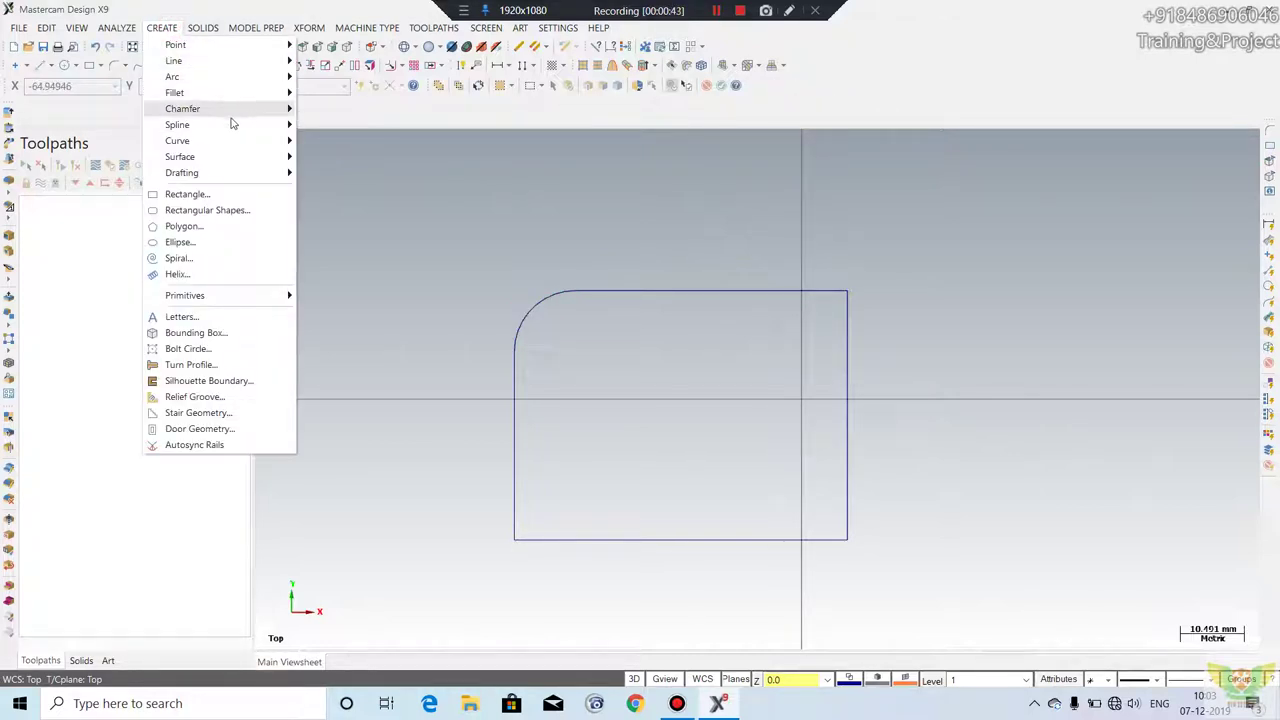
- Chain-fillet the rectangle outline at radius 5.0, refilleting the existing top-left corner
left_click(257, 93)
left_click(337, 108)
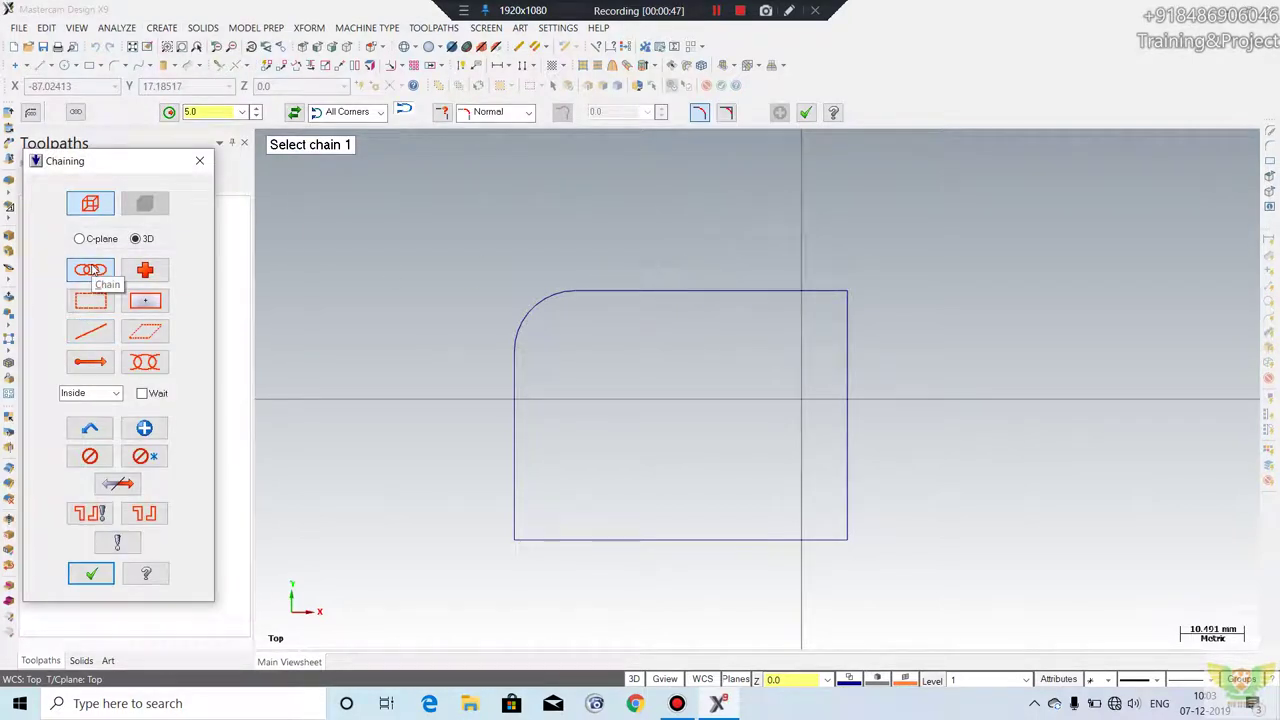
left_click(638, 291)
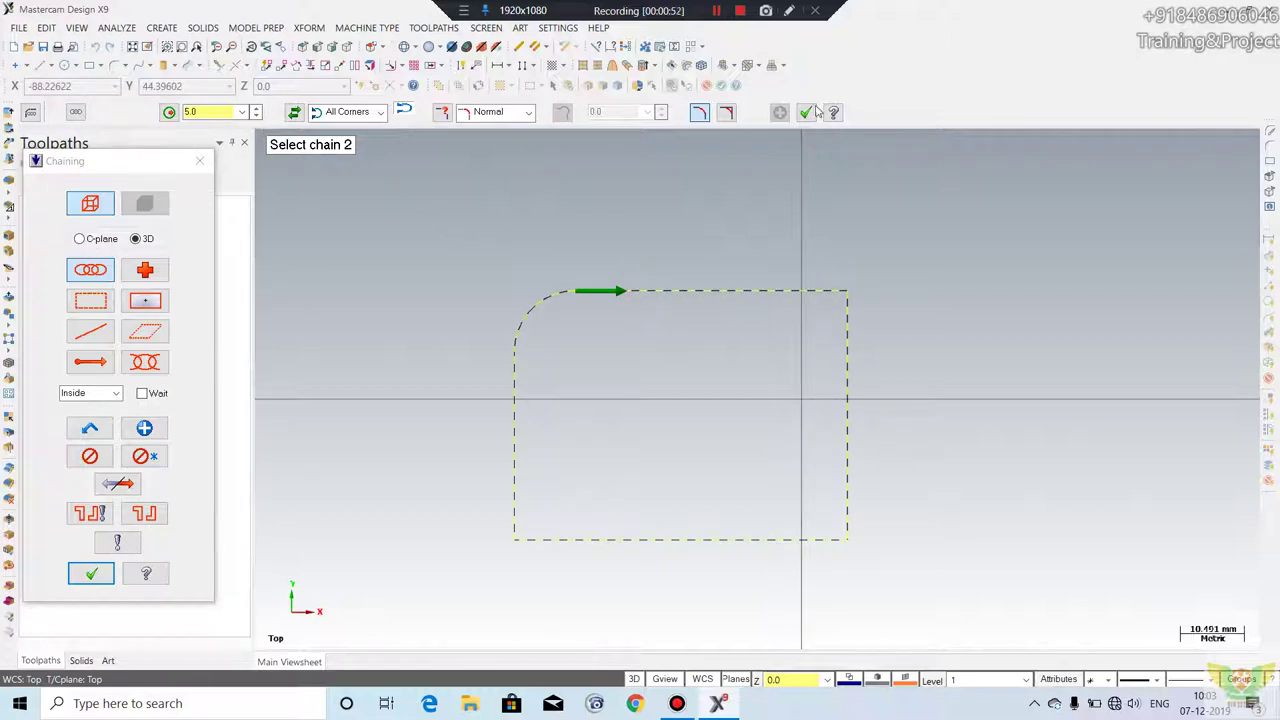
key("Return")
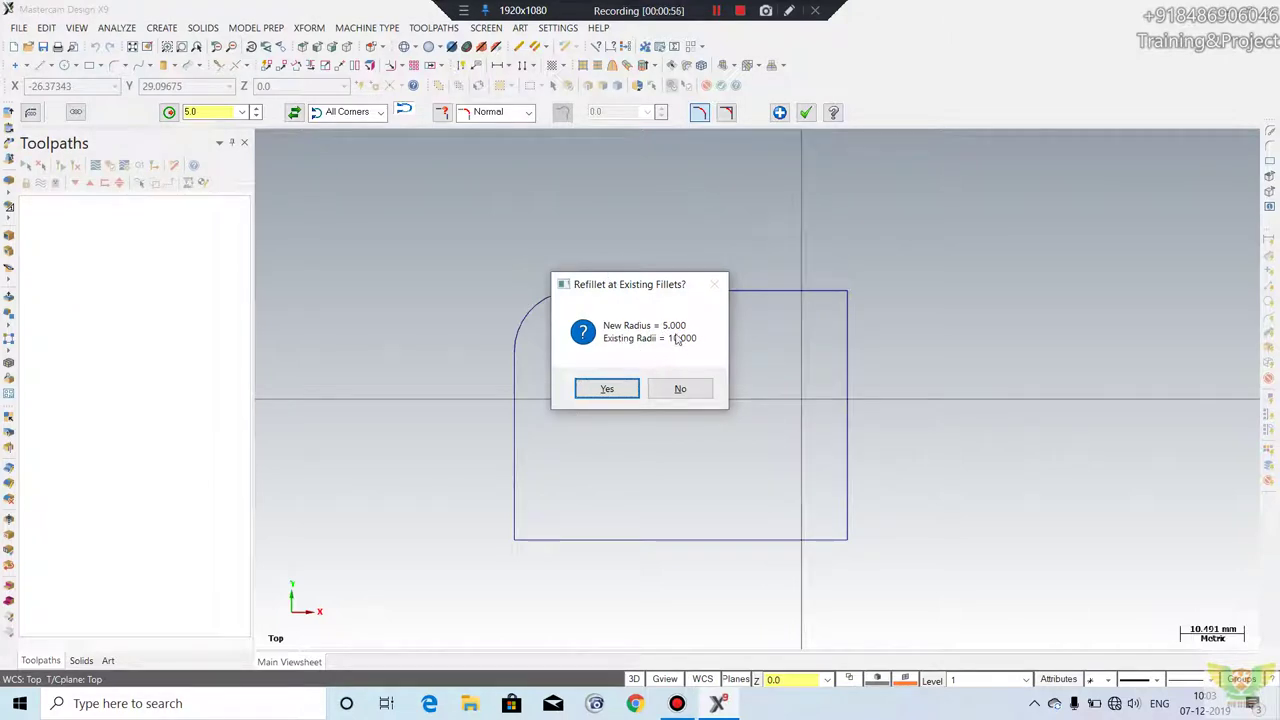
left_click(612, 389)
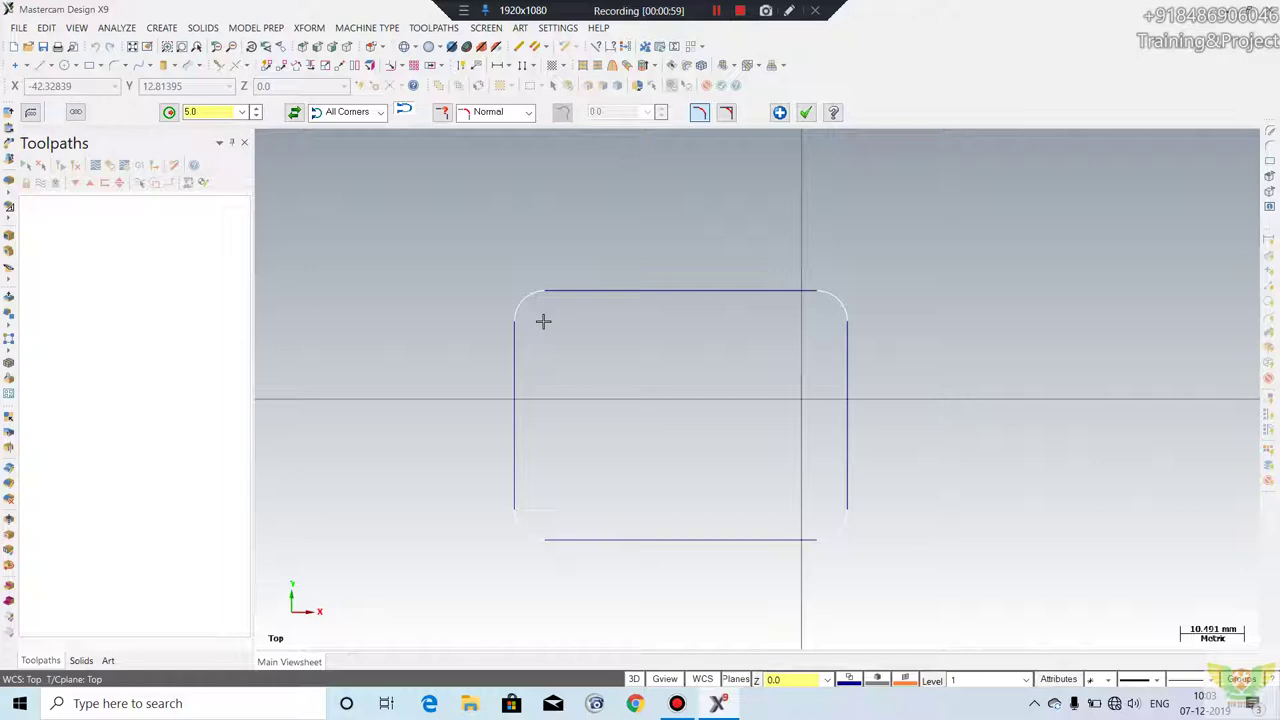
left_click(806, 113)
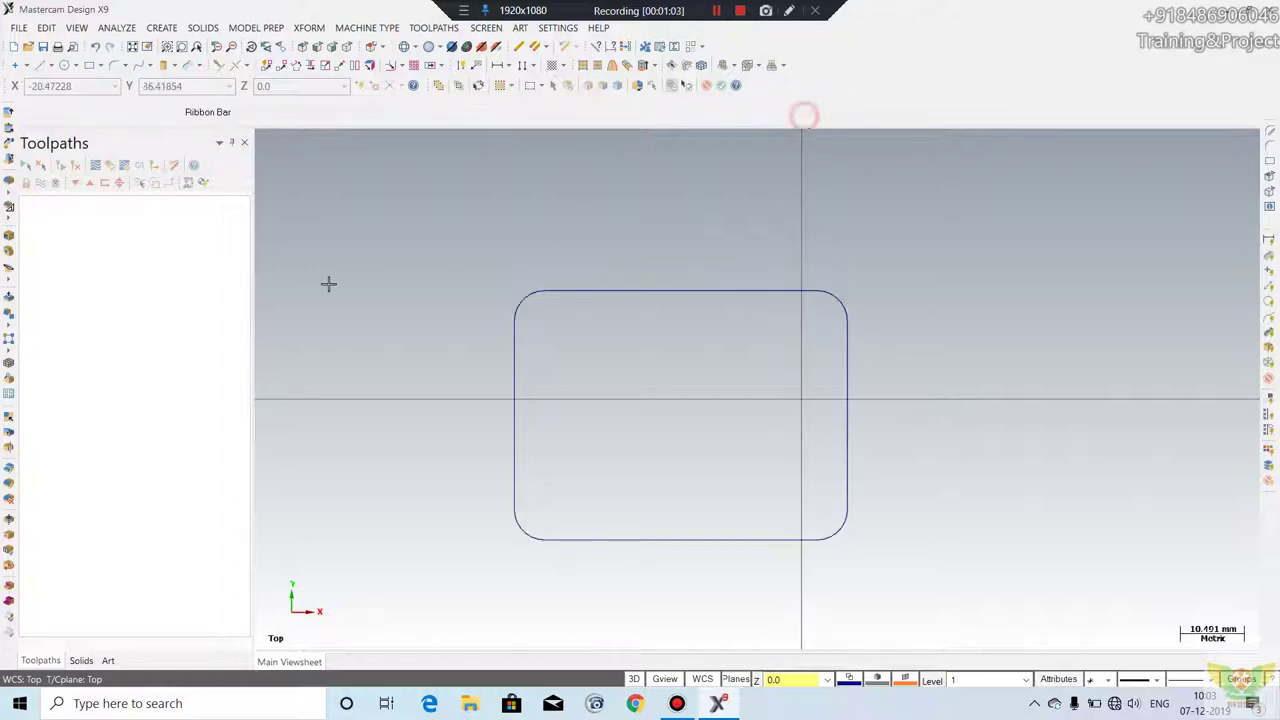
- Start an entity chamfer on the top and left edges of the top-left corner
left_click(162, 27)
left_click(220, 109)
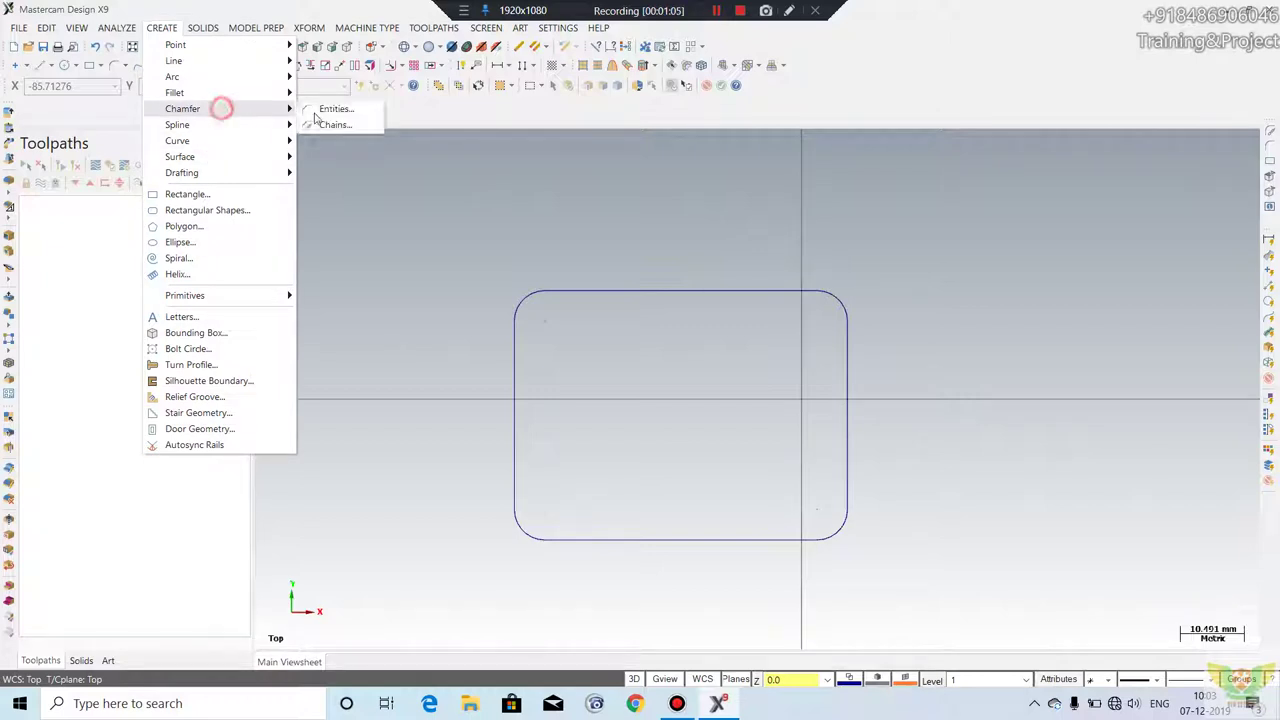
left_click(332, 108)
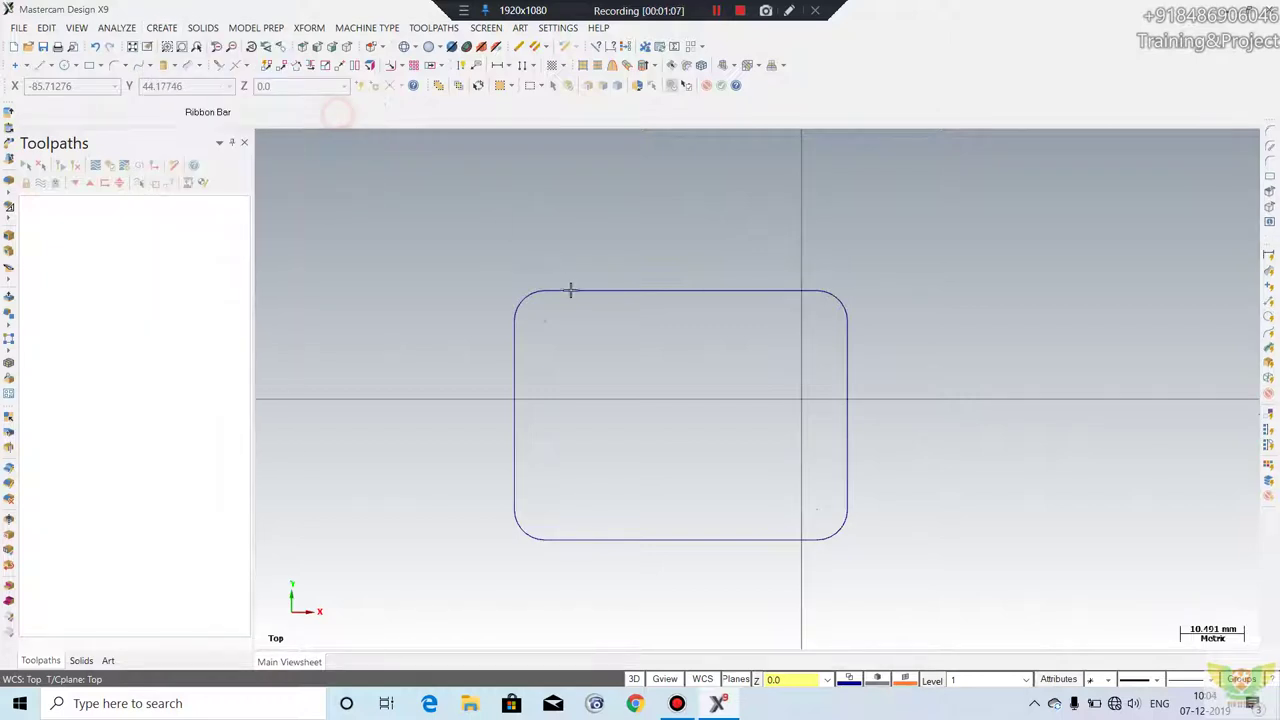
left_click(615, 289)
left_click(512, 364)
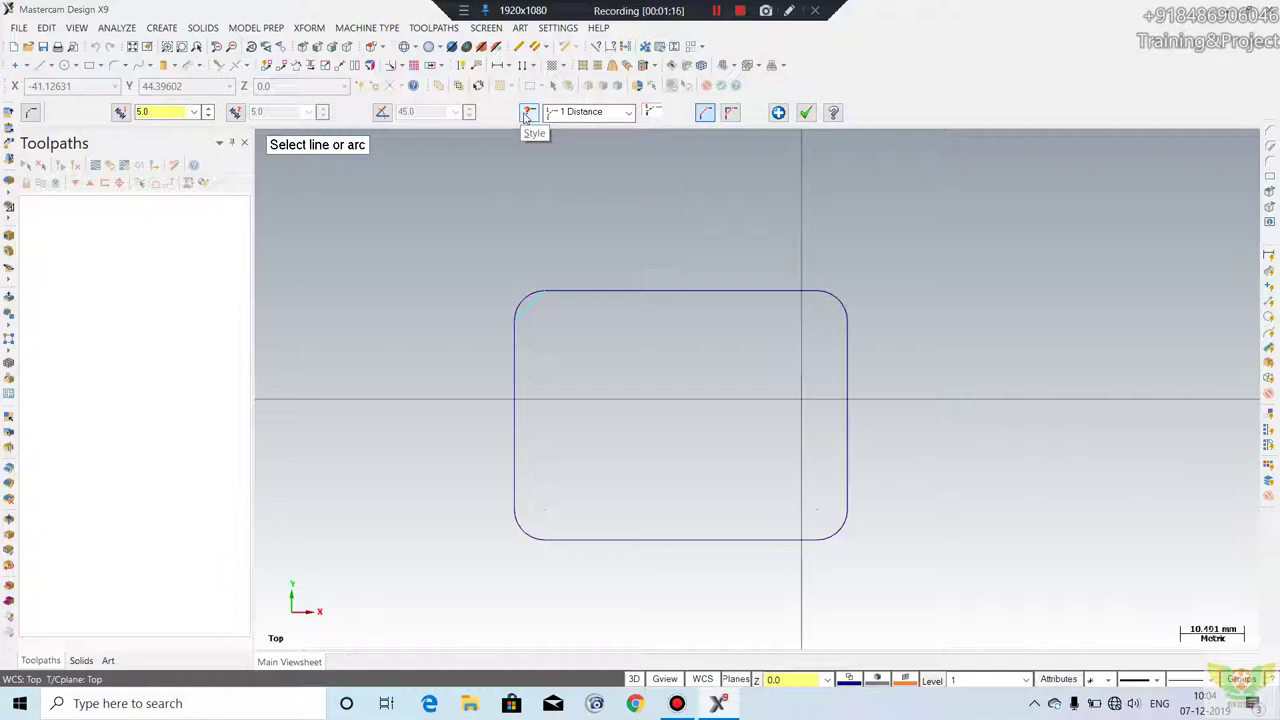
- Try the two-distance and distance-angle styles, then apply a 10.0 Width chamfer
left_click(626, 116)
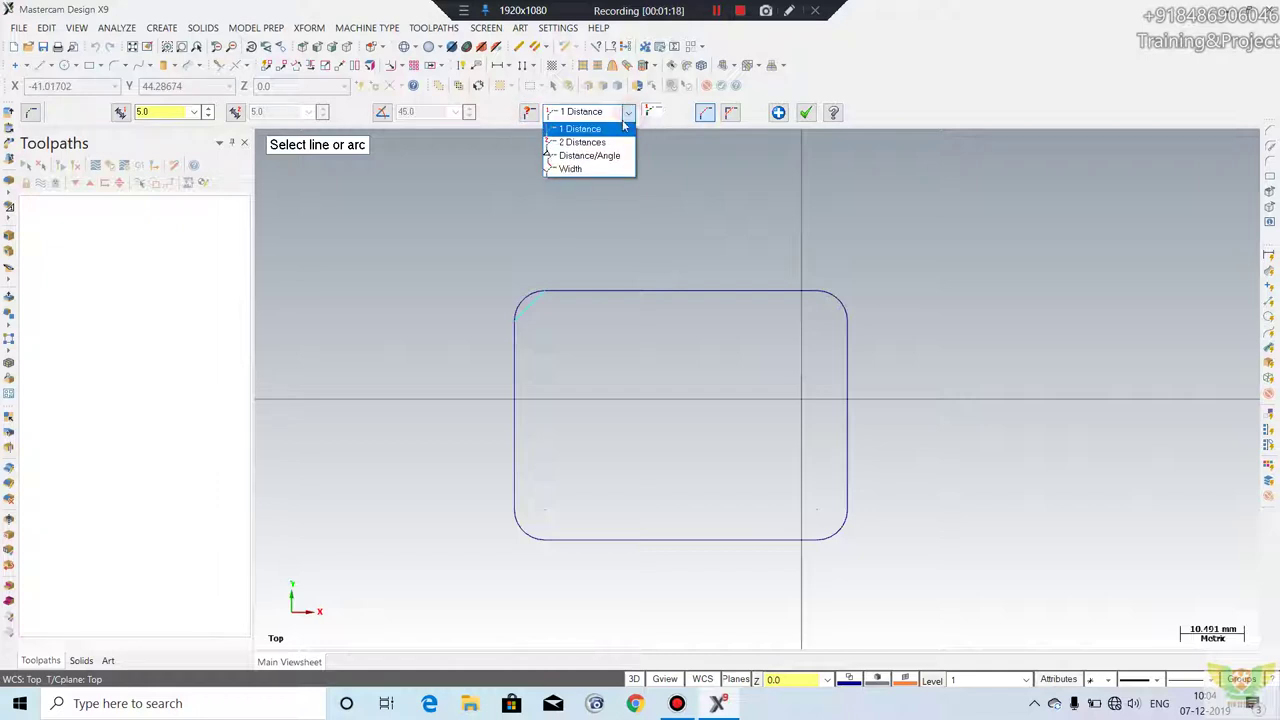
left_click(601, 145)
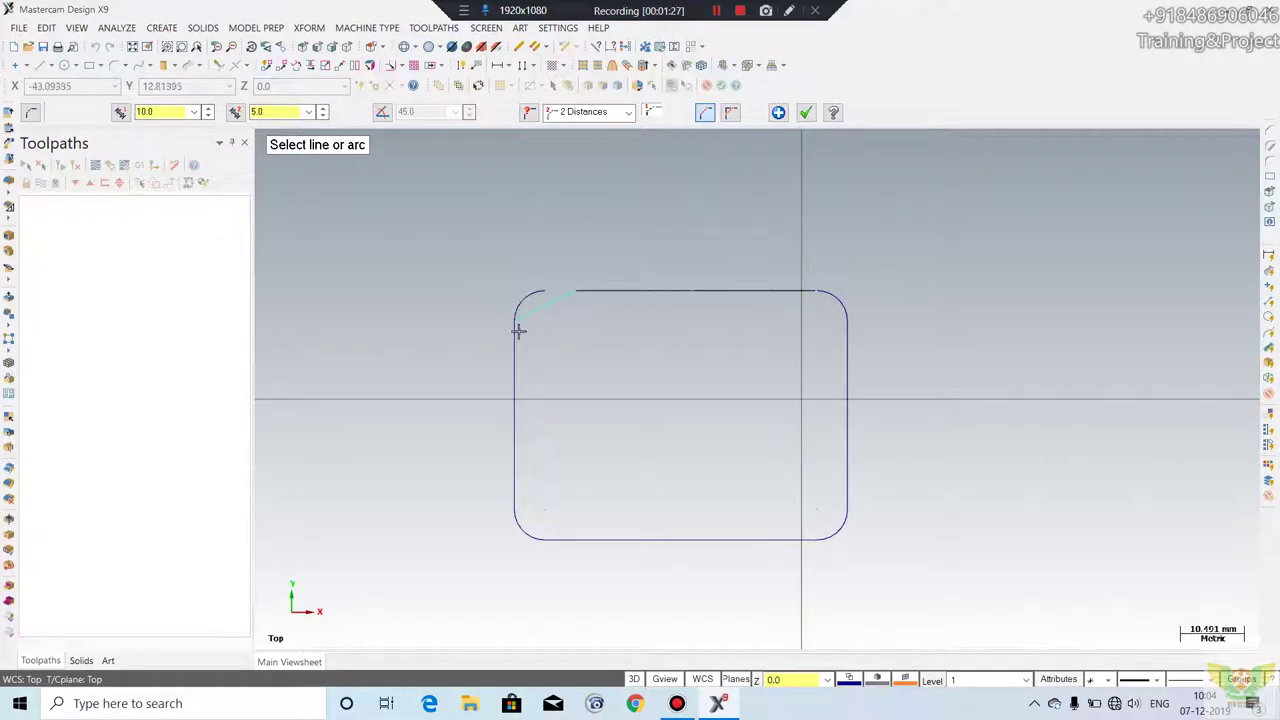
left_click(628, 112)
left_click(585, 148)
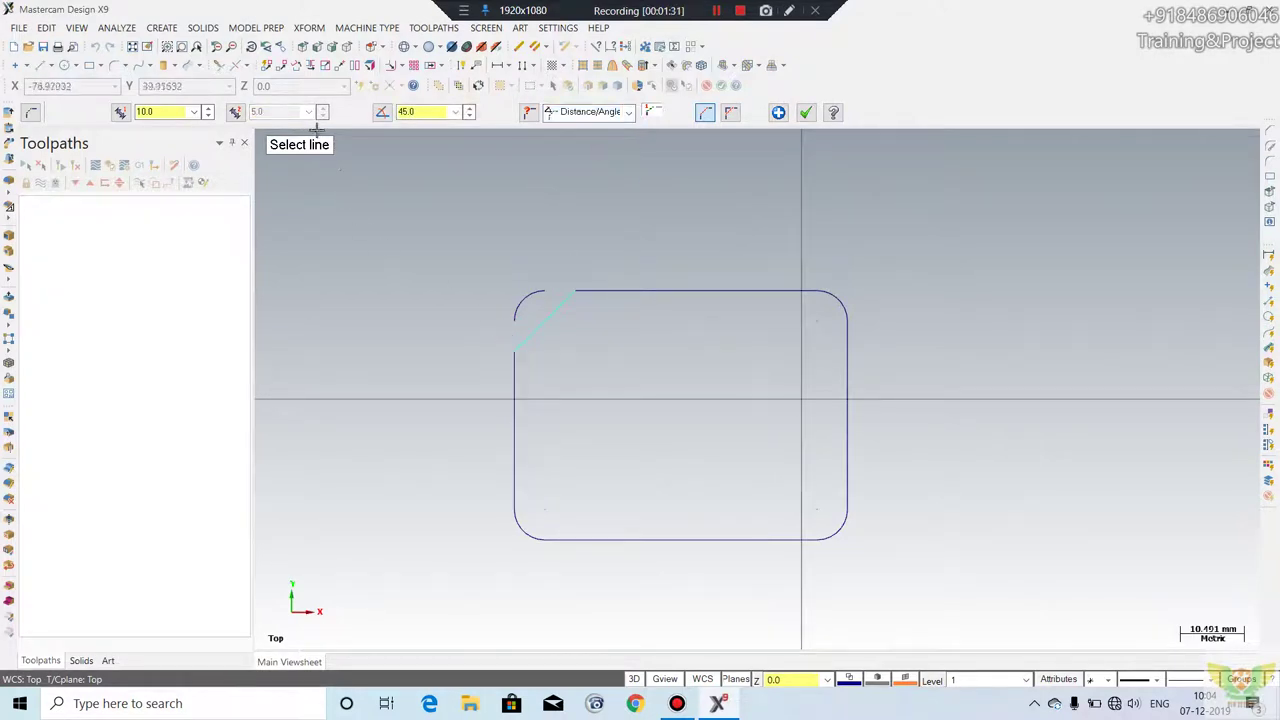
double_click(440, 111)
type("60")
left_click(628, 112)
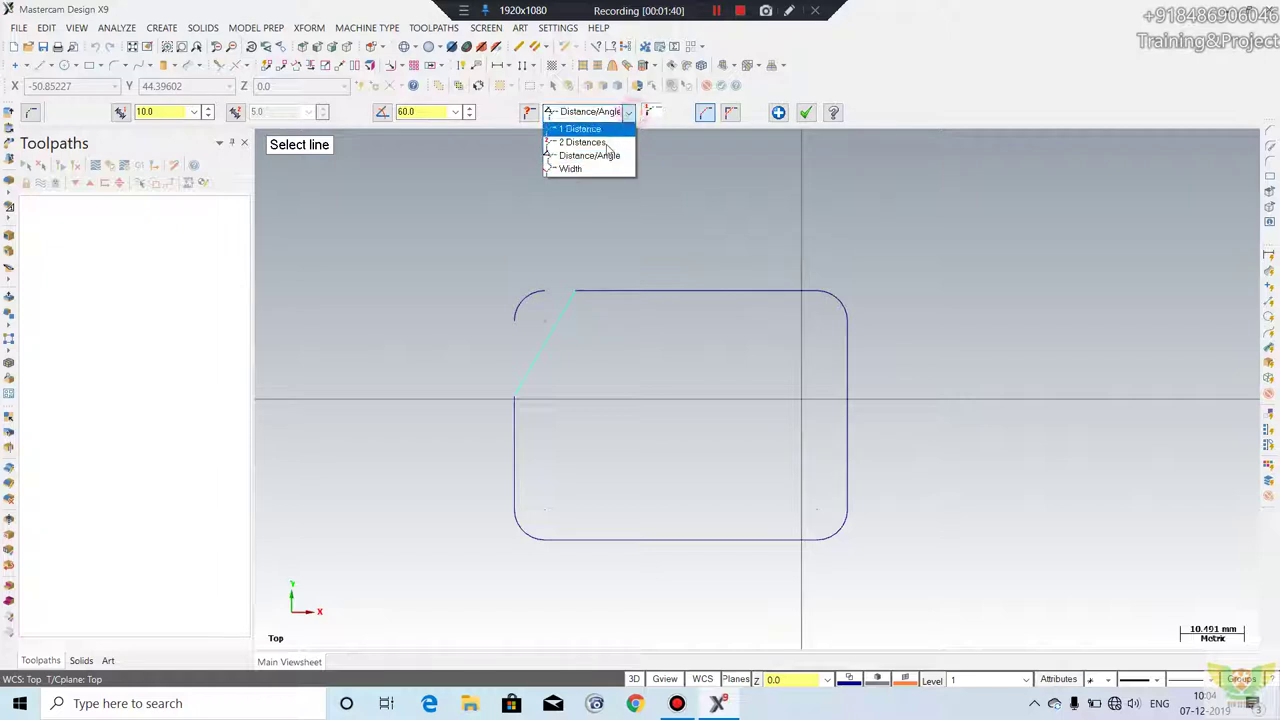
left_click(582, 170)
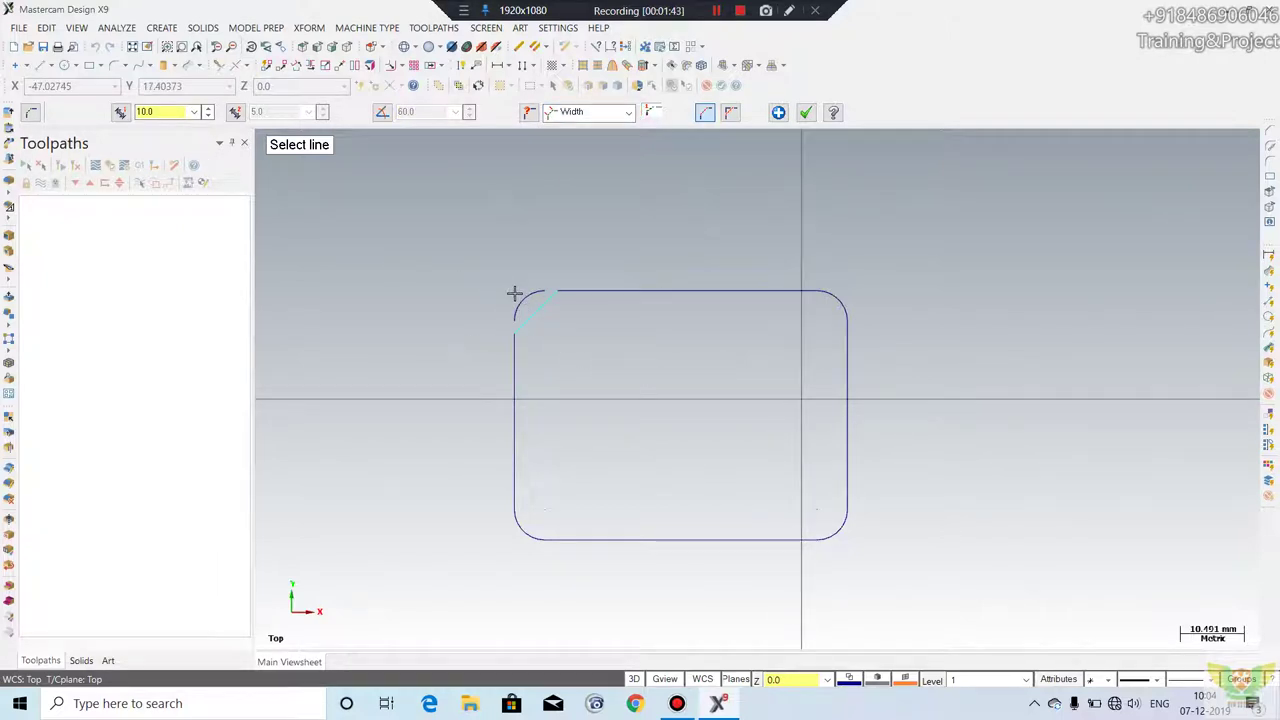
left_click(801, 114)
left_click(165, 29)
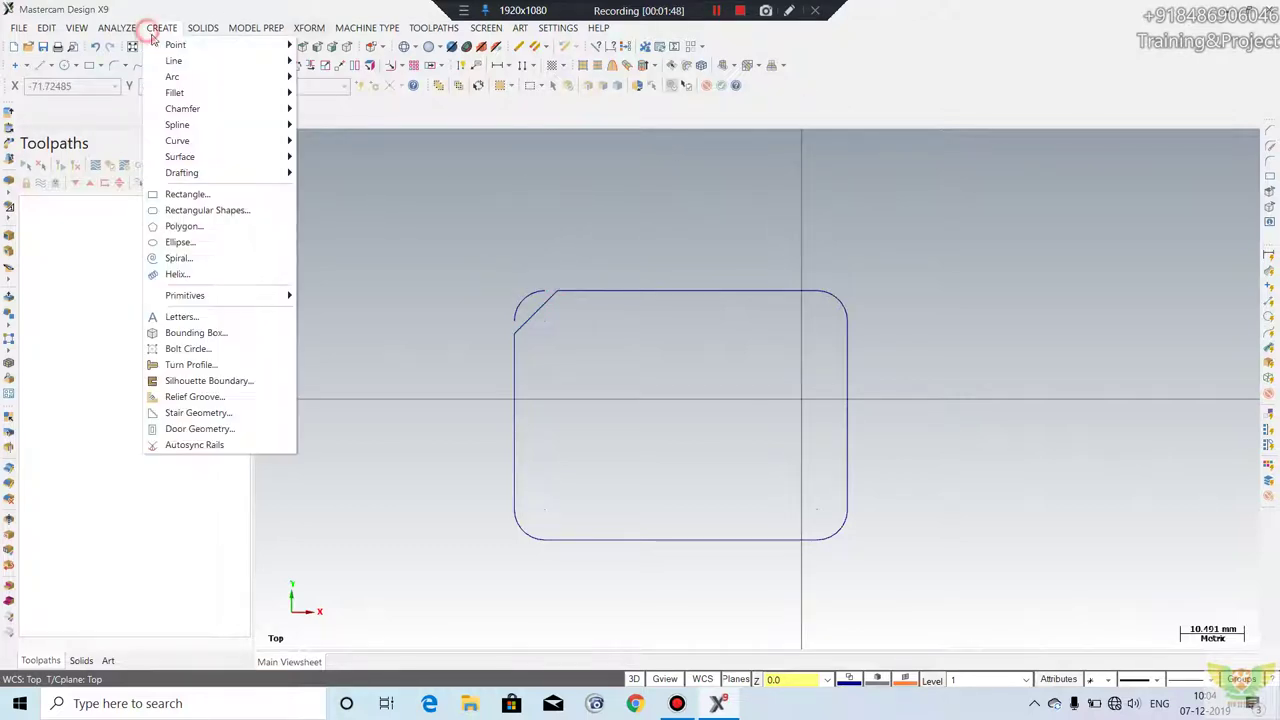
- Chain-chamfer the whole rectangle outline at 5.0 distance, dismissing the zero-length warnings
left_click(255, 107)
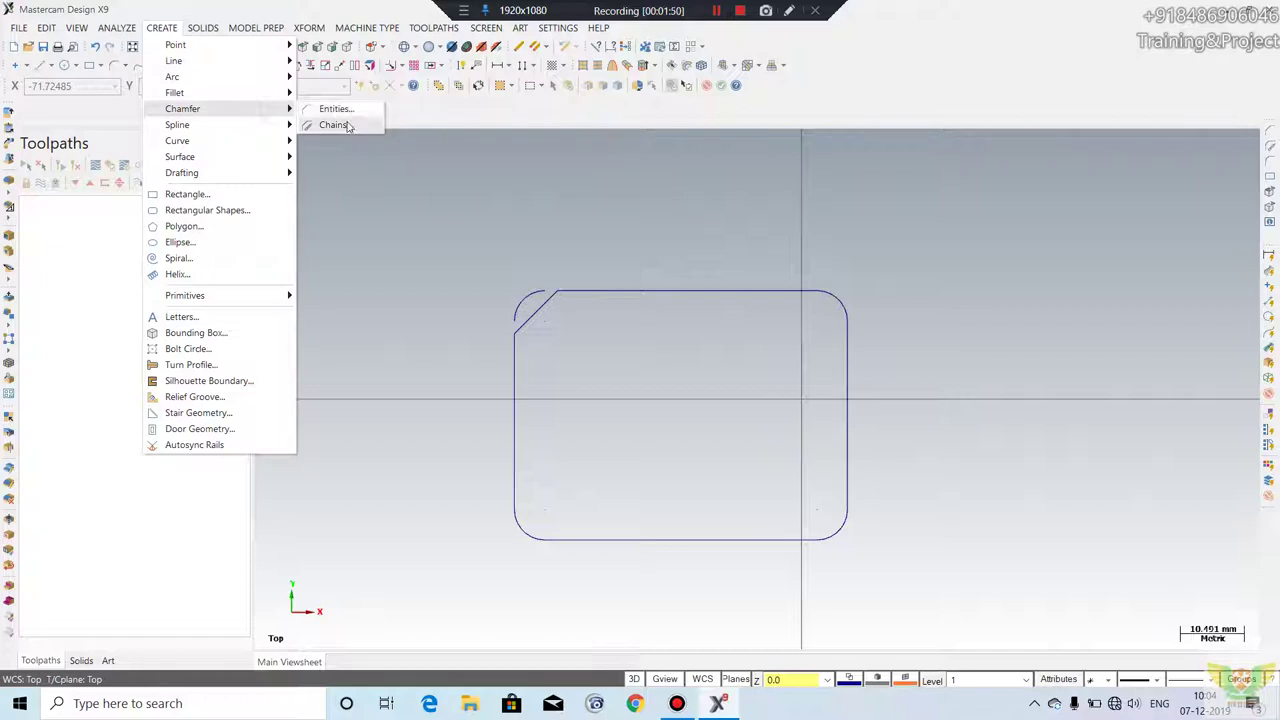
left_click(335, 124)
left_click(743, 296)
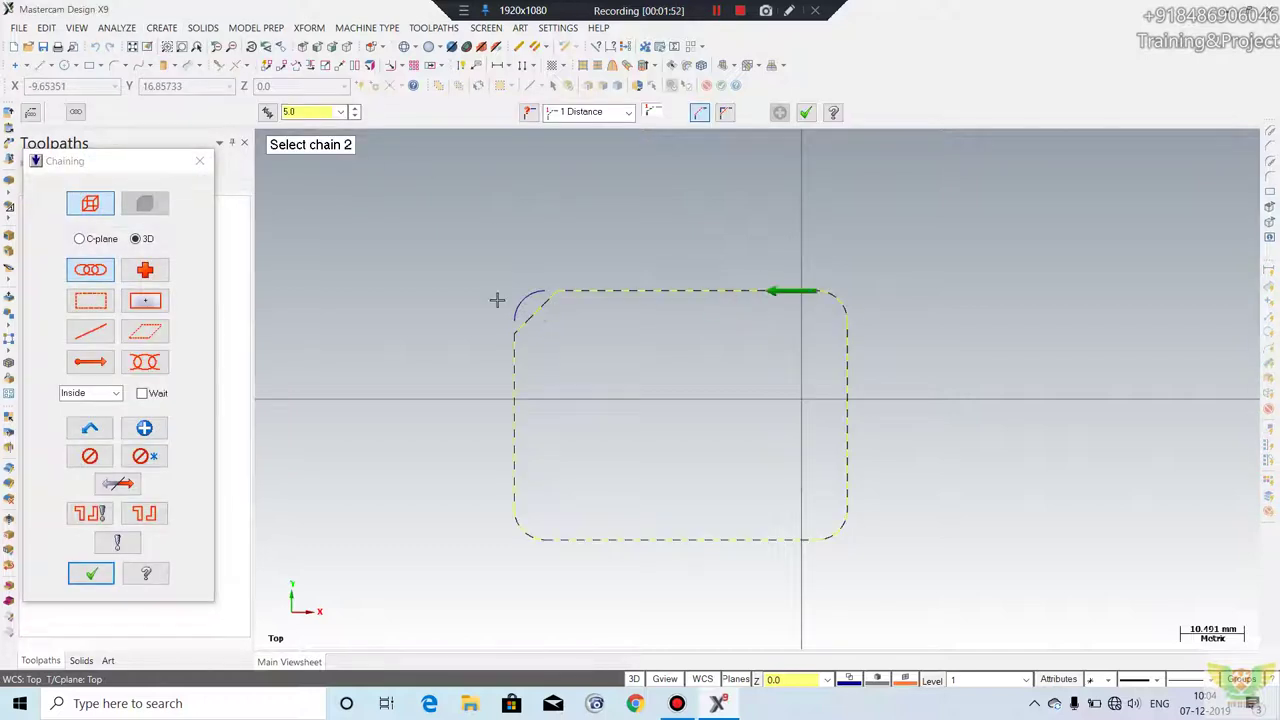
left_click(101, 577)
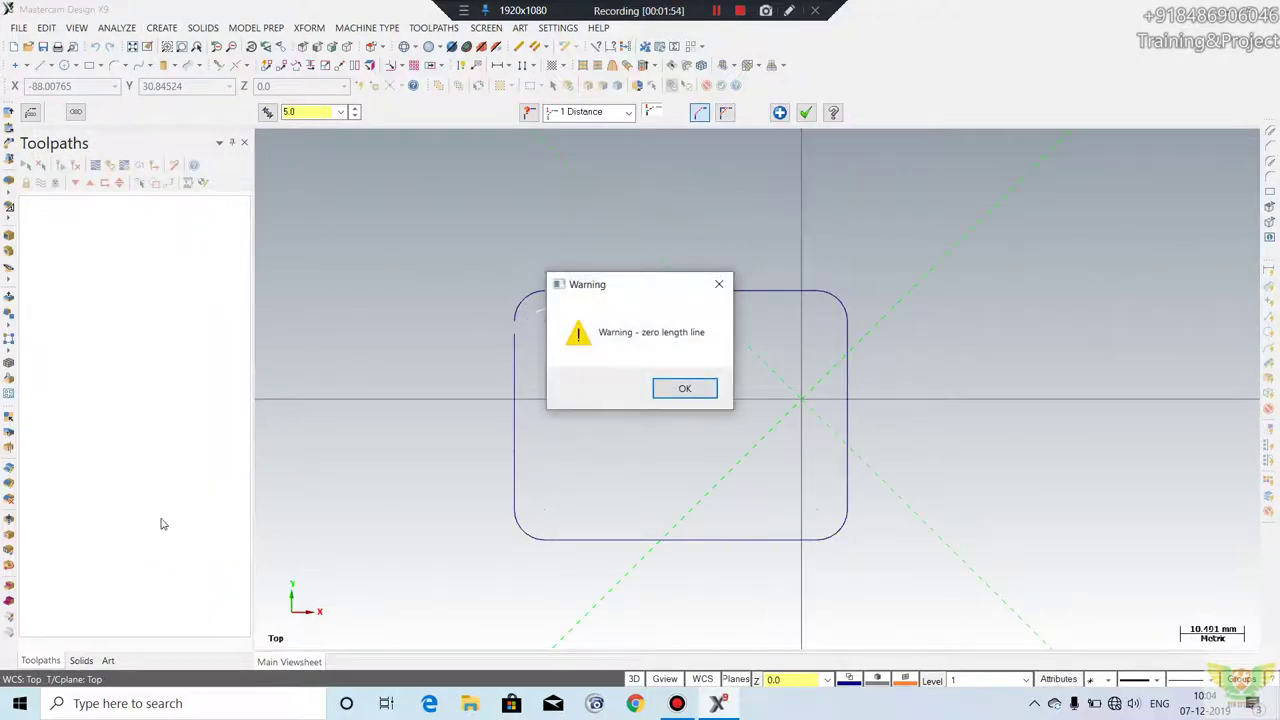
left_click(697, 382)
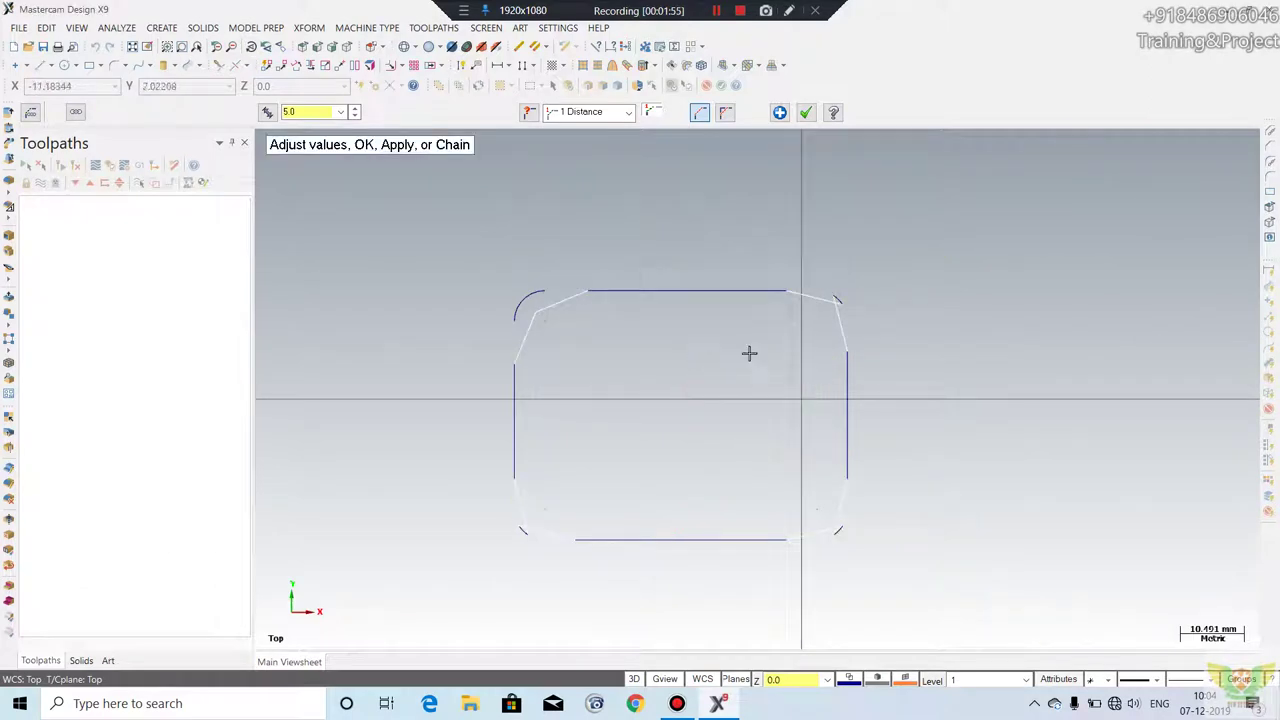
scroll(838, 310, "up", 2)
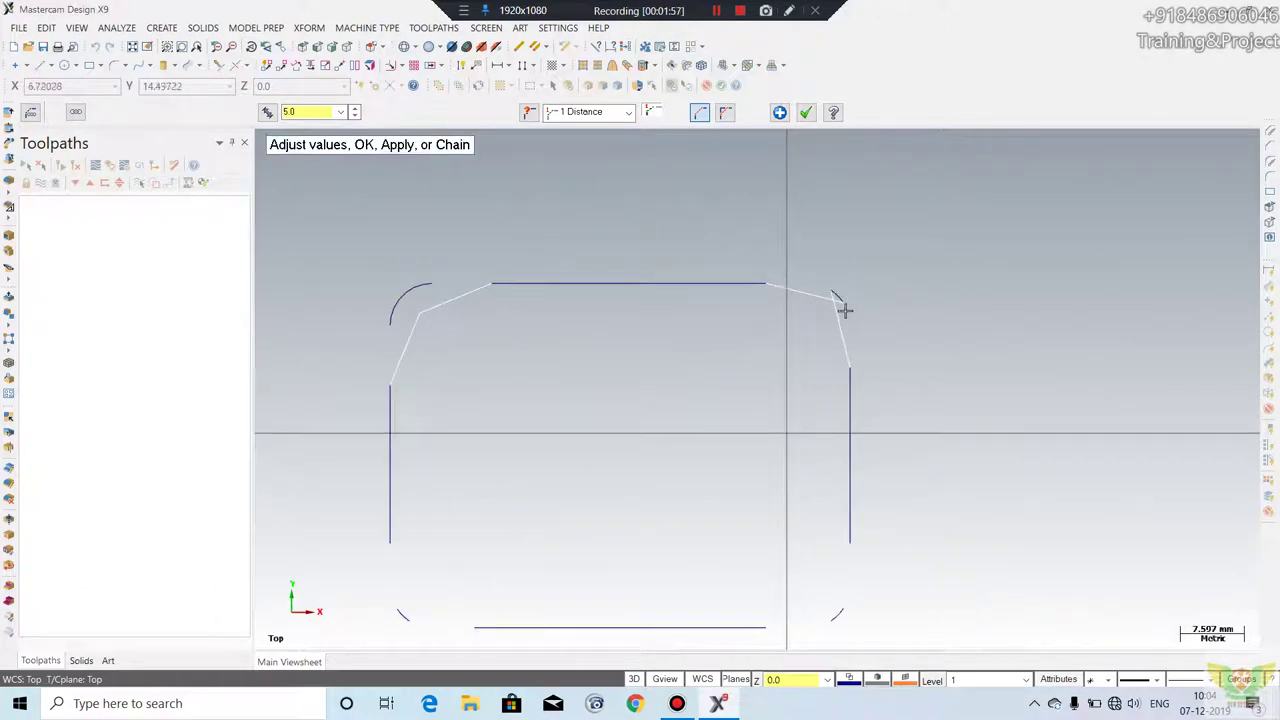
scroll(800, 299, "down", 2)
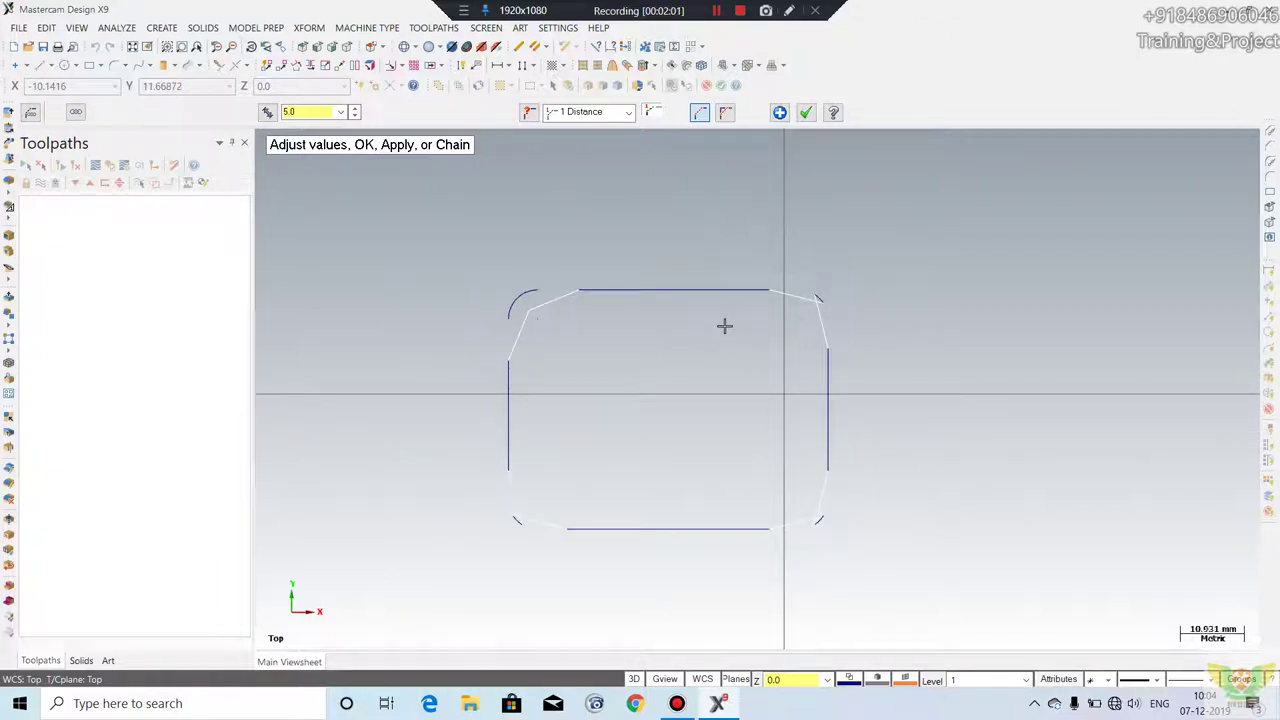
scroll(720, 335, "up", 1)
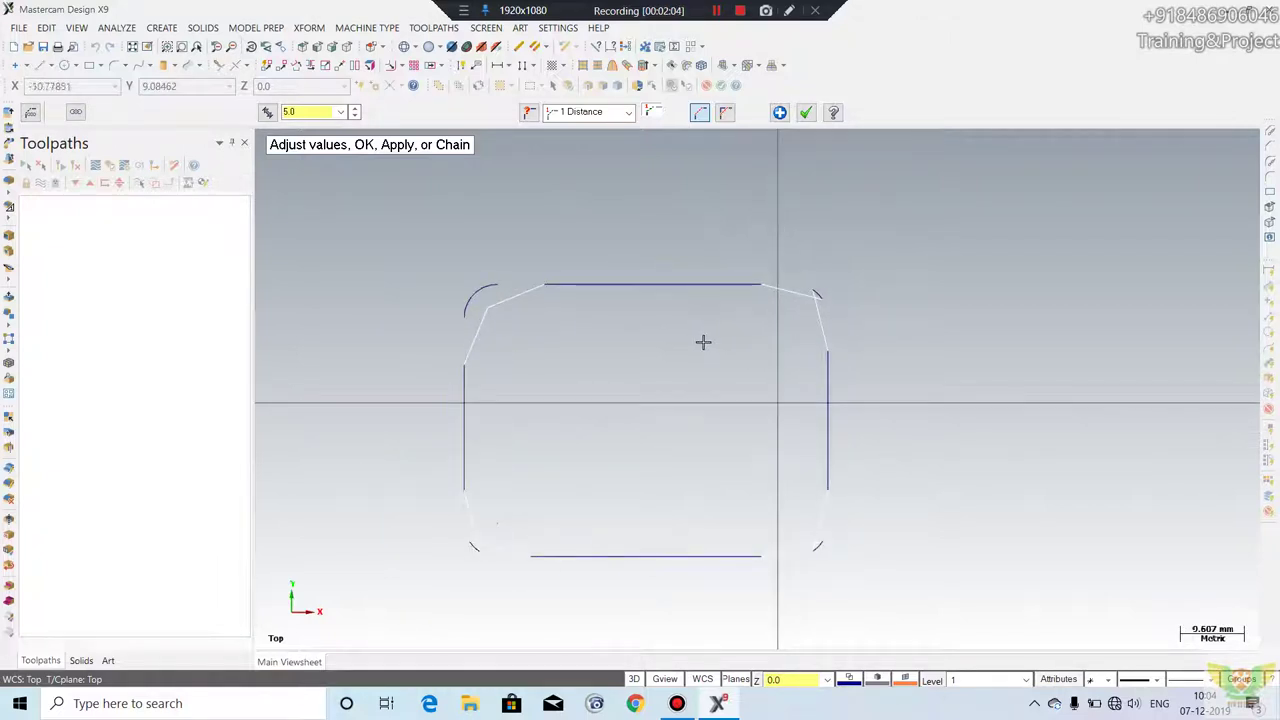
left_click(806, 112)
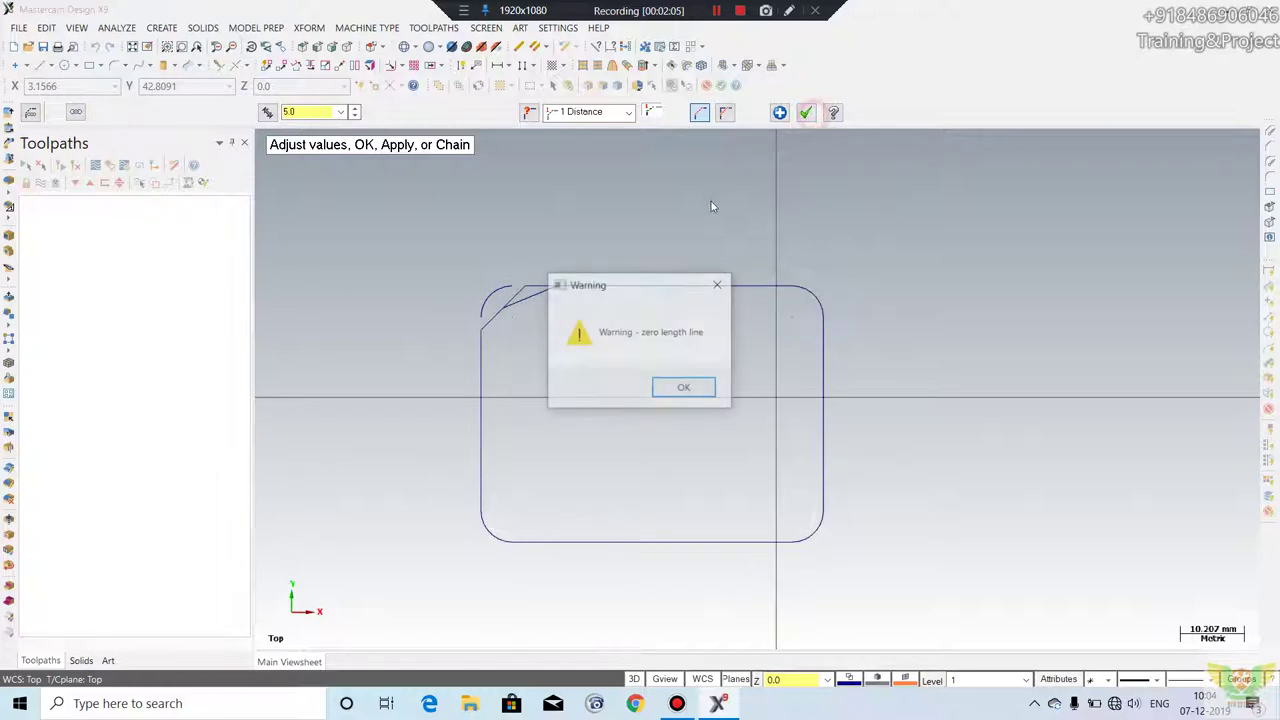
left_click(692, 388)
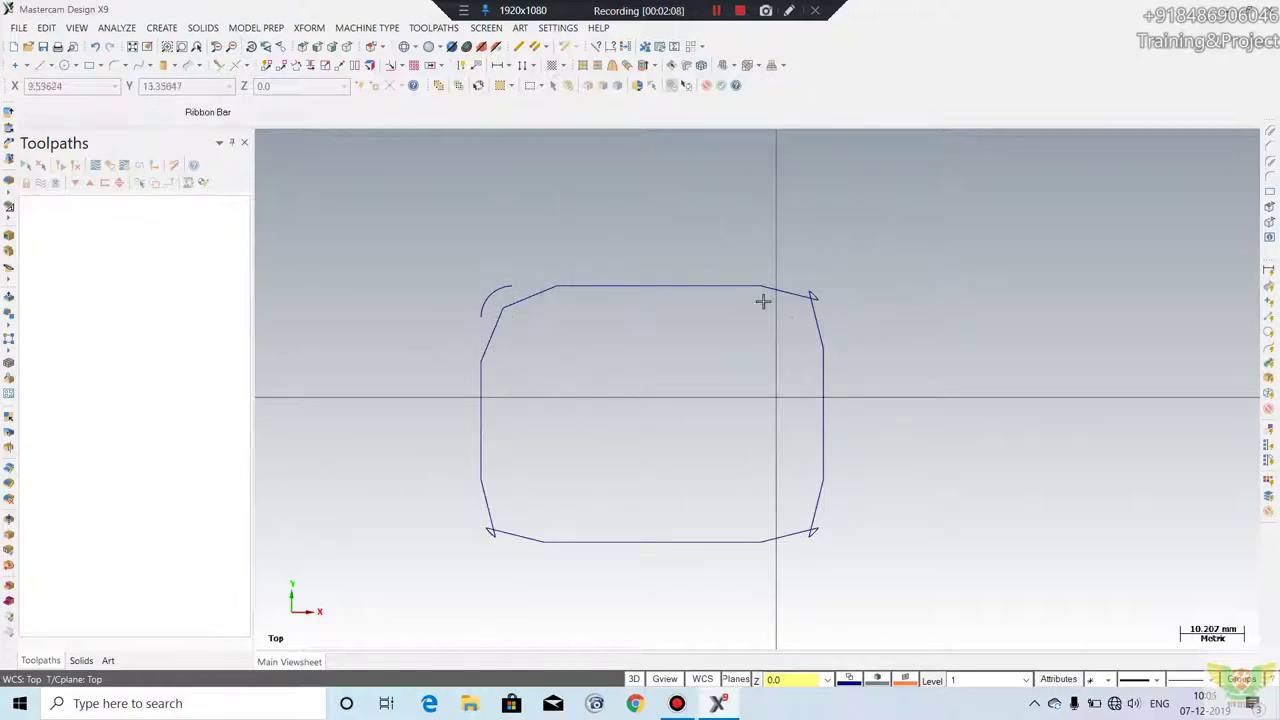
left_click(158, 27)
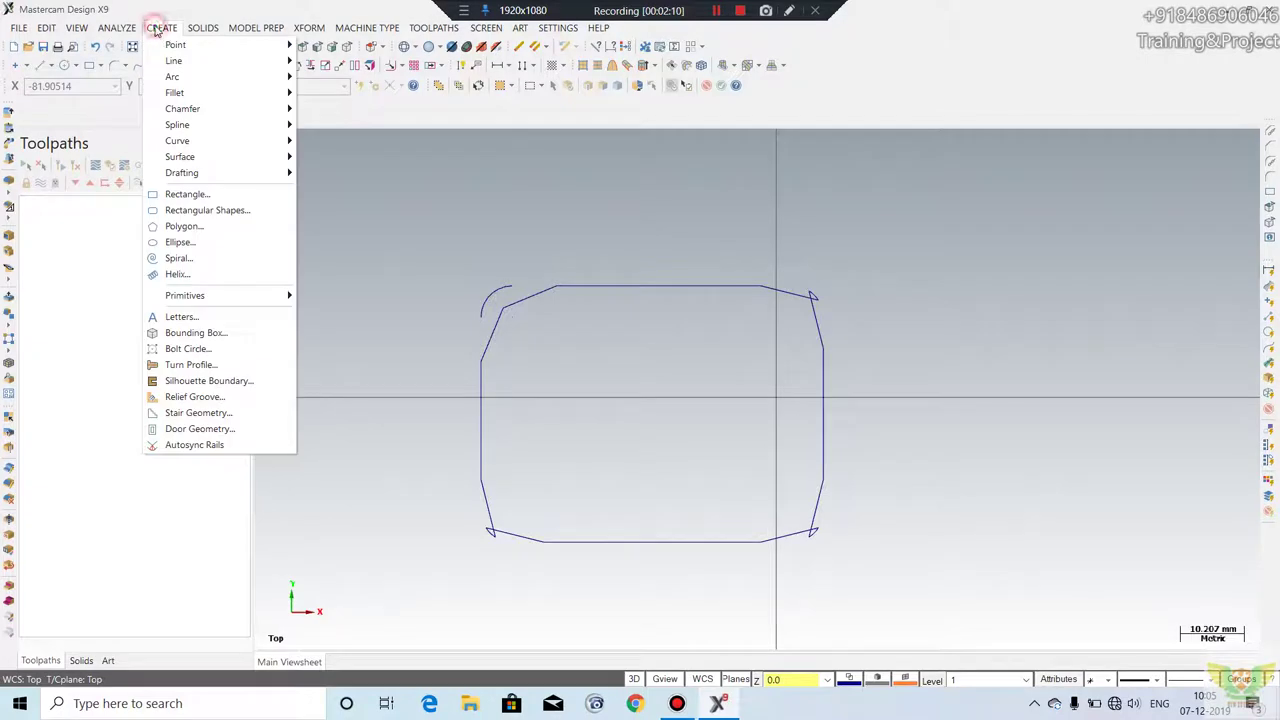
- Draw a wavy manual spline through nine points above the outline
left_click(226, 126)
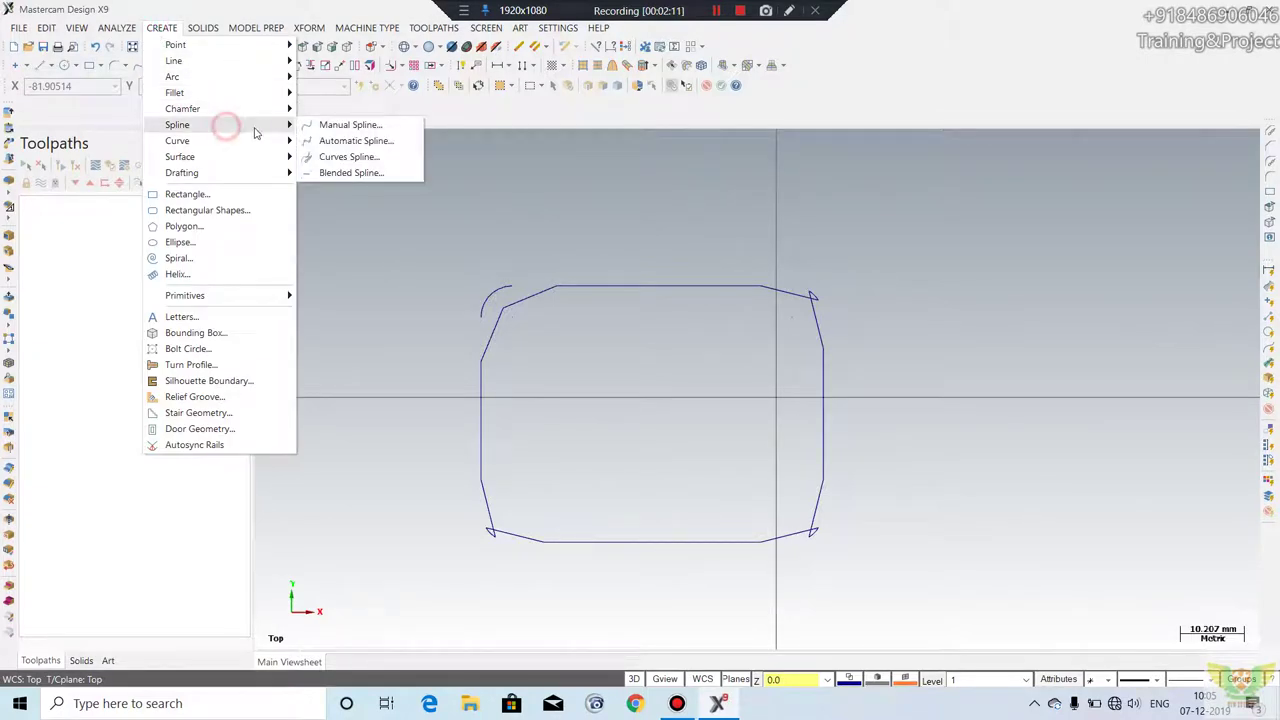
left_click(335, 125)
left_click(335, 367)
left_click(415, 258)
left_click(500, 314)
left_click(556, 236)
left_click(595, 268)
left_click(630, 224)
left_click(690, 248)
left_click(754, 198)
left_click(795, 210)
key("Return")
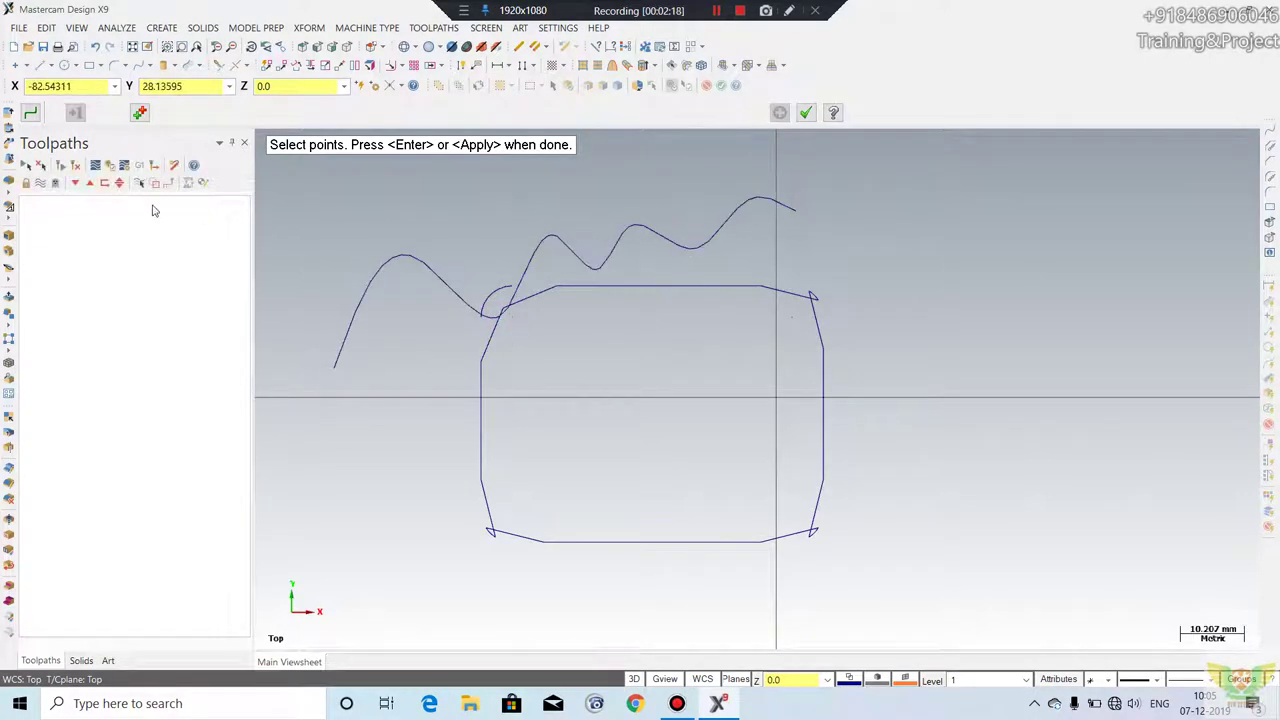
- Window-select all geometry and delete it, leaving the canvas empty
left_click(161, 27)
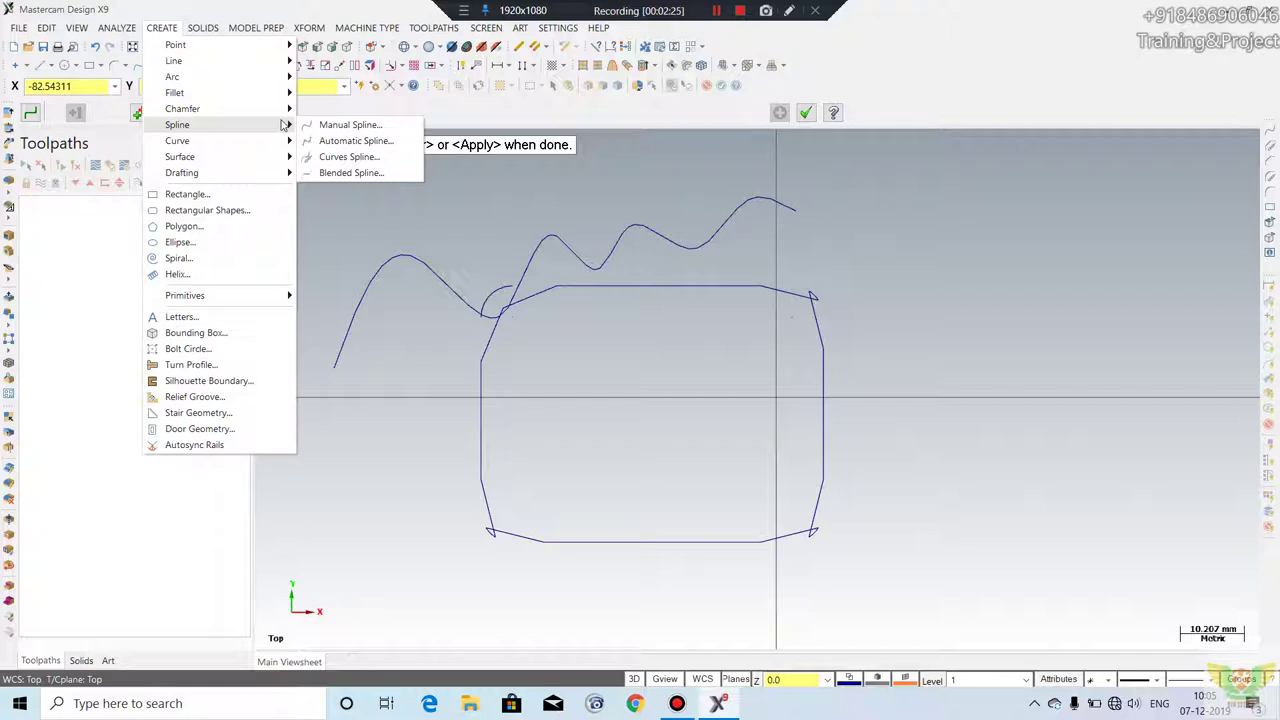
mouse_move(177, 140)
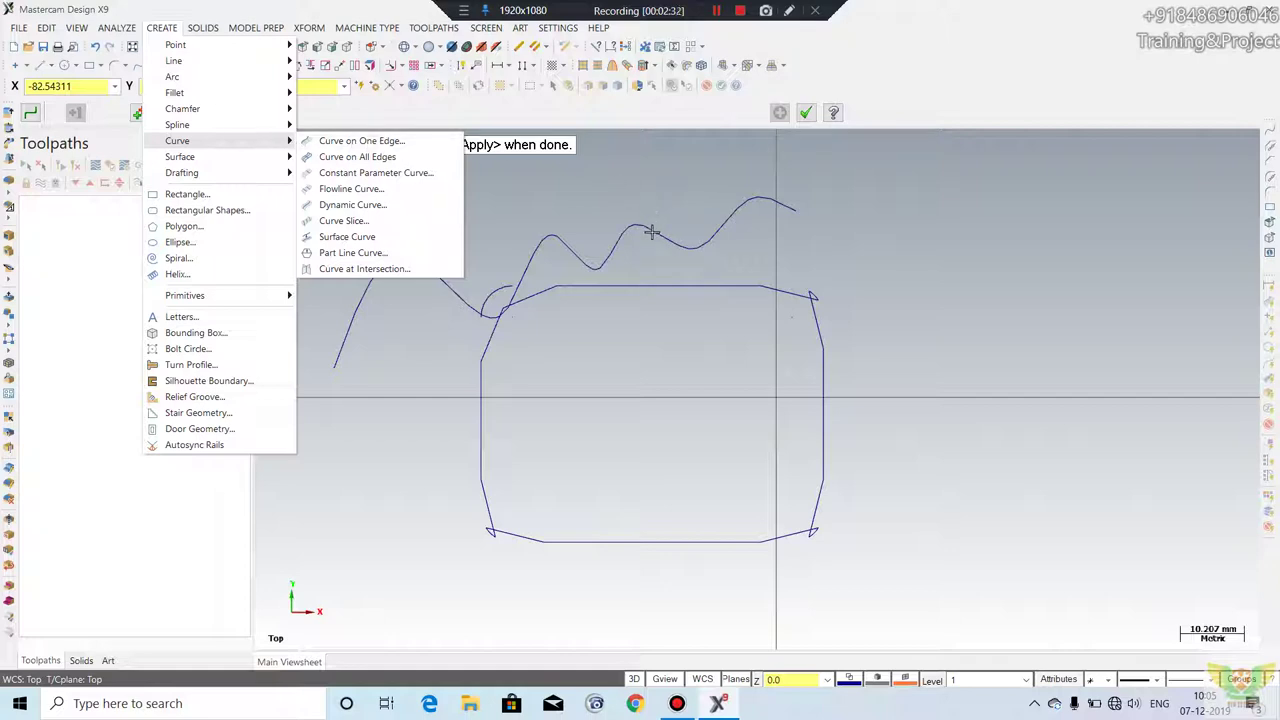
key("Escape")
left_click(437, 181)
scroll(786, 262, "down", 1)
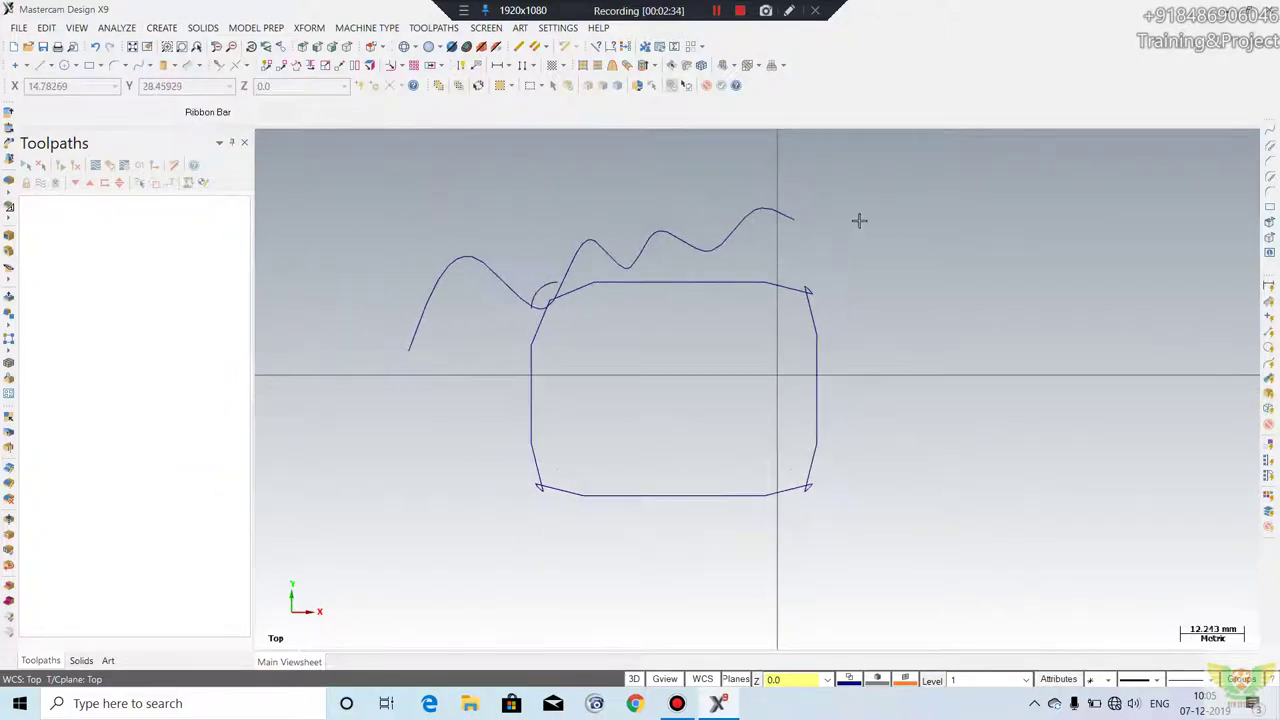
left_click_drag(946, 166, 354, 590)
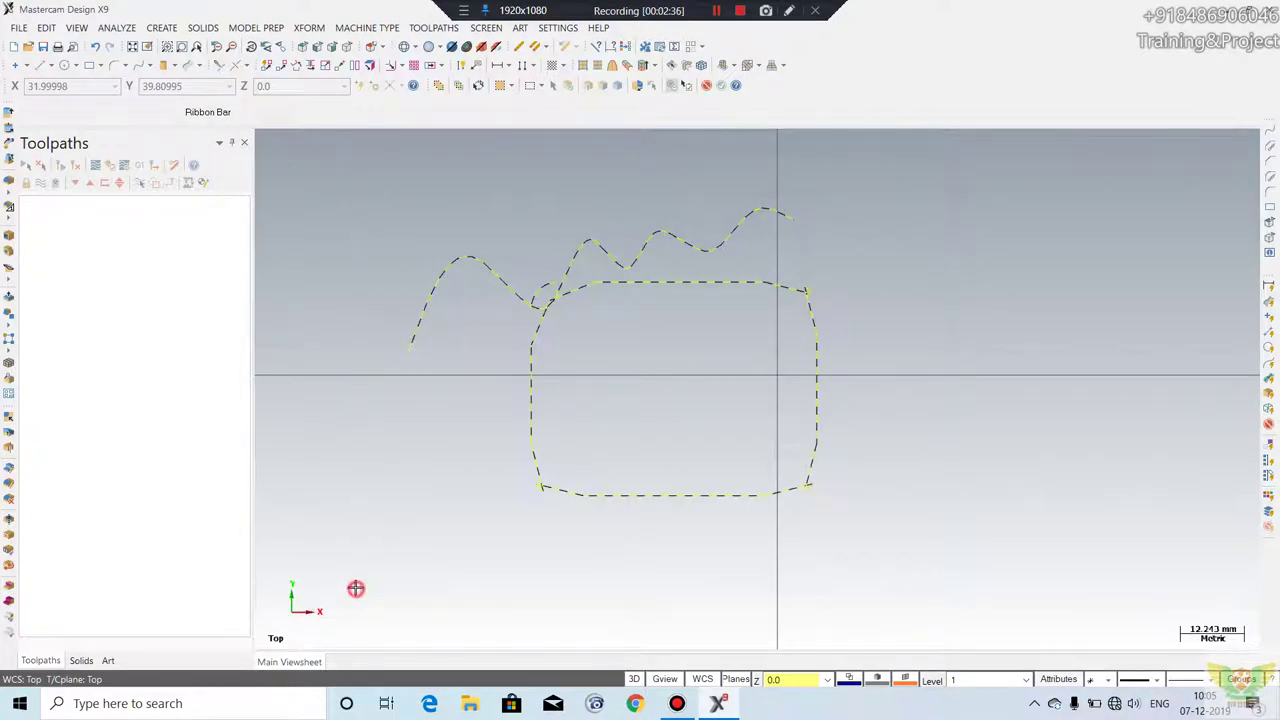
key("Delete")
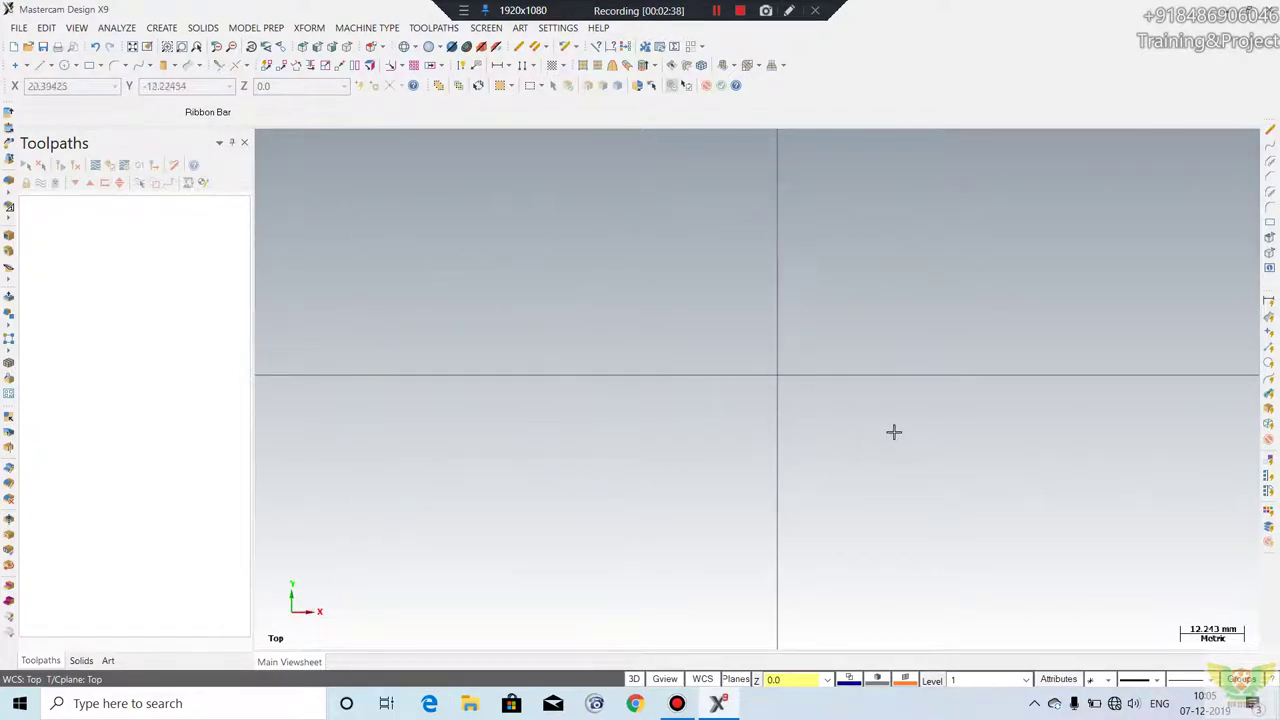
right_click(906, 217)
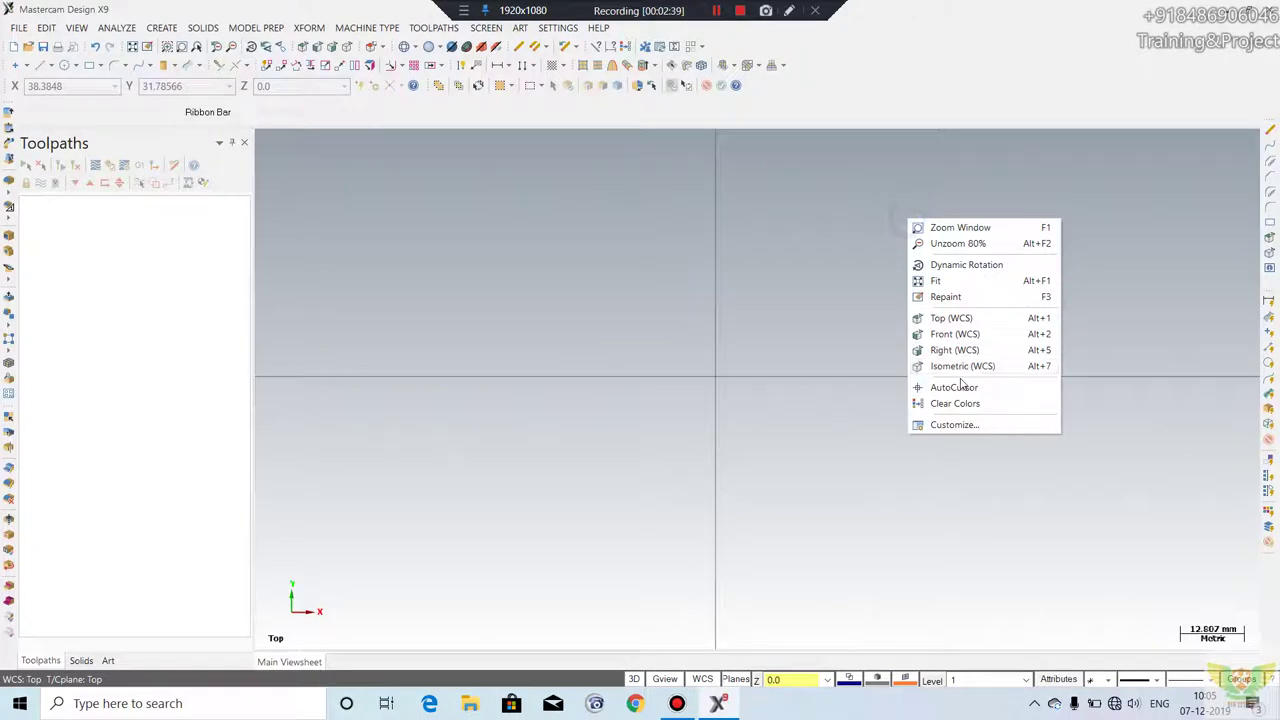
- Switch the empty canvas to Isometric (WCS) and adjust the zoom
left_click(960, 366)
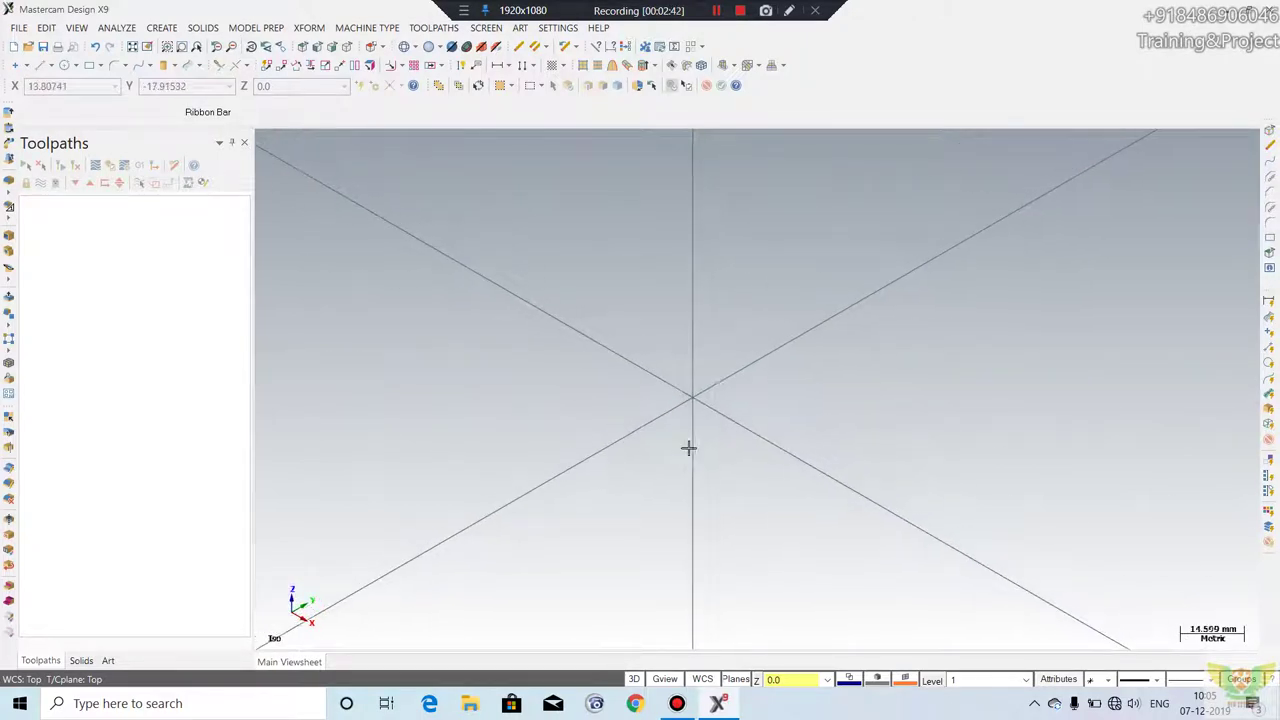
scroll(540, 430, "up", 1)
scroll(710, 320, "up", 1)
scroll(600, 450, "up", 1)
scroll(551, 511, "up", 1)
scroll(551, 511, "down", 1)
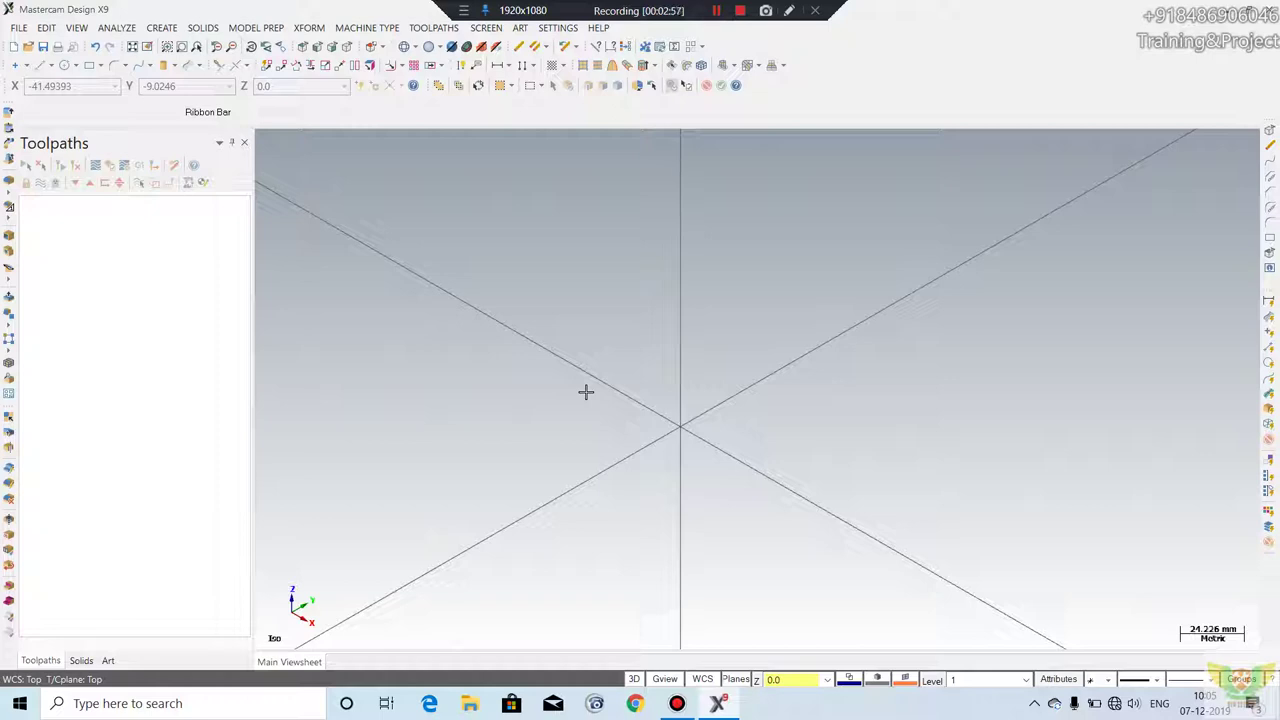
scroll(443, 386, "down", 1)
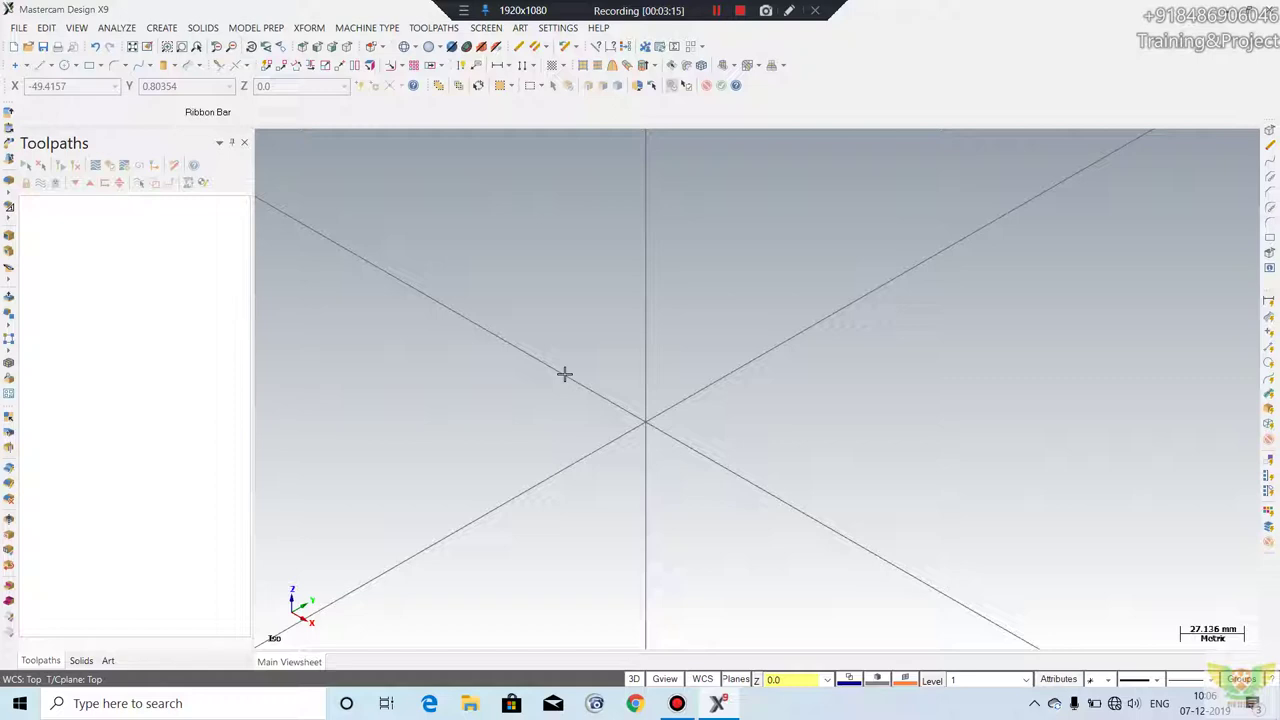
scroll(564, 374, "down", 1)
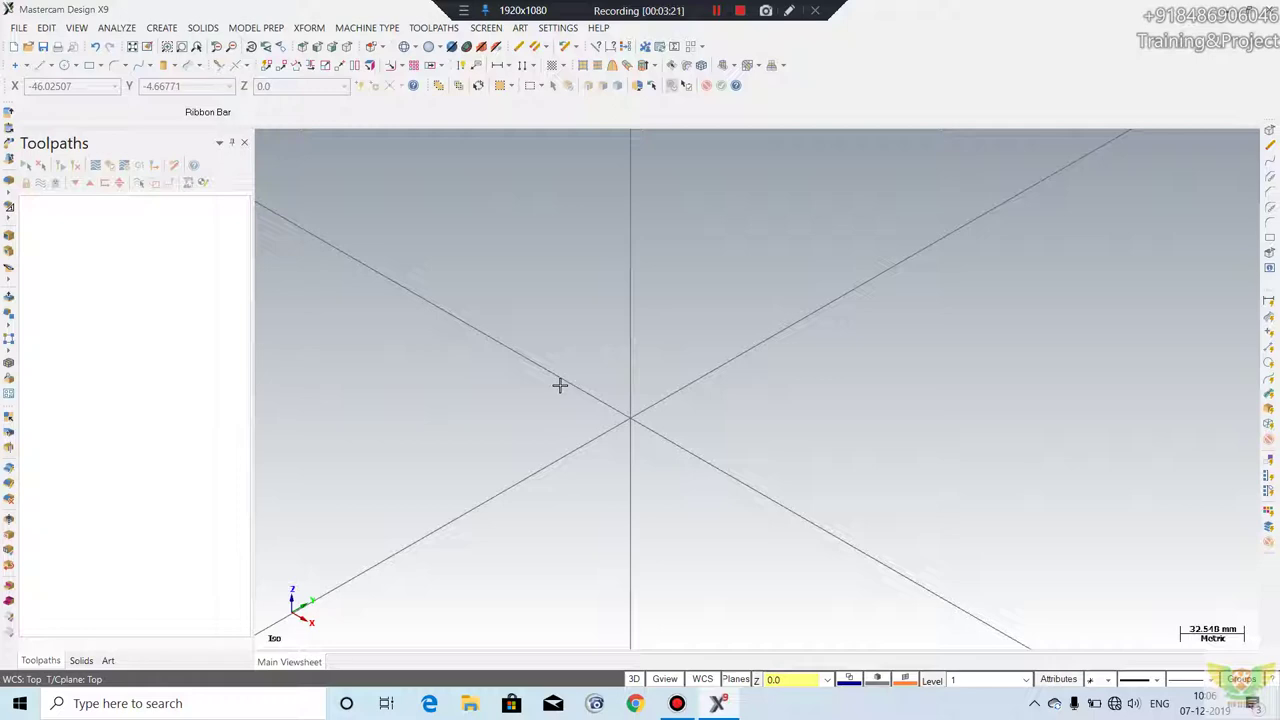
scroll(691, 389, "up", 1)
scroll(606, 420, "up", 1)
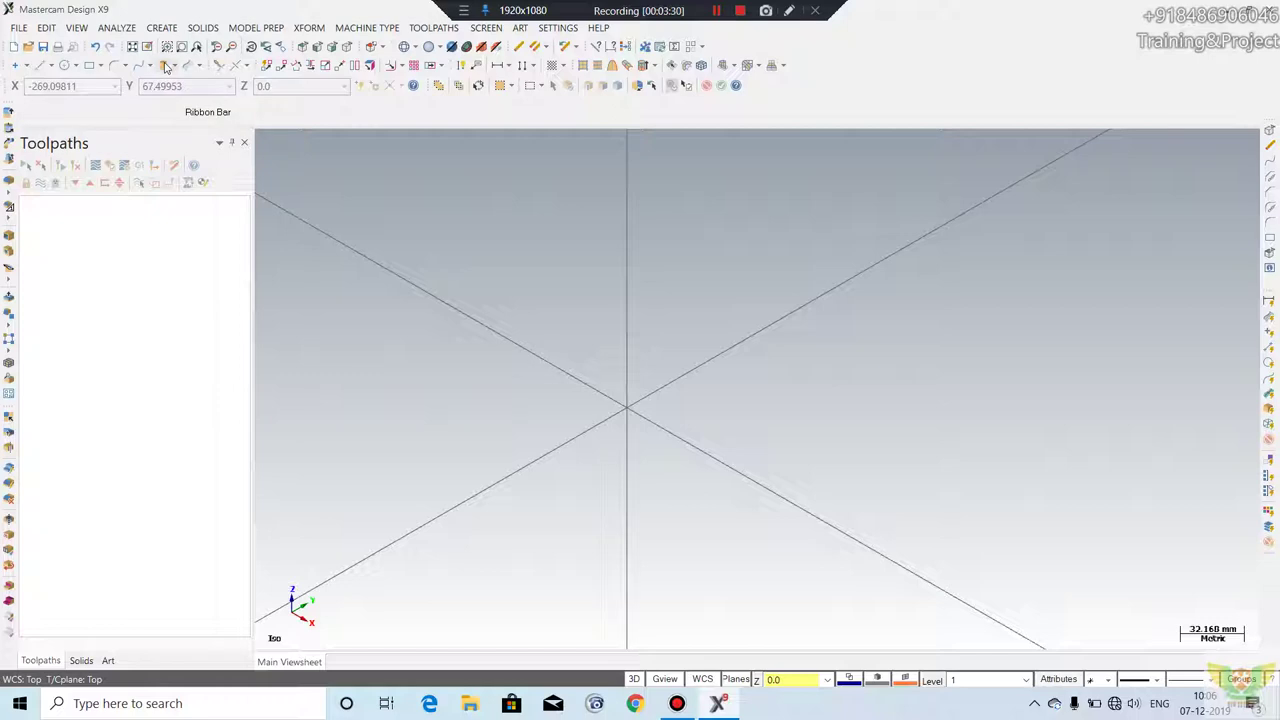
left_click(161, 28)
- Draw a line from near the origin running up and to the right
left_click(457, 177)
left_click(38, 65)
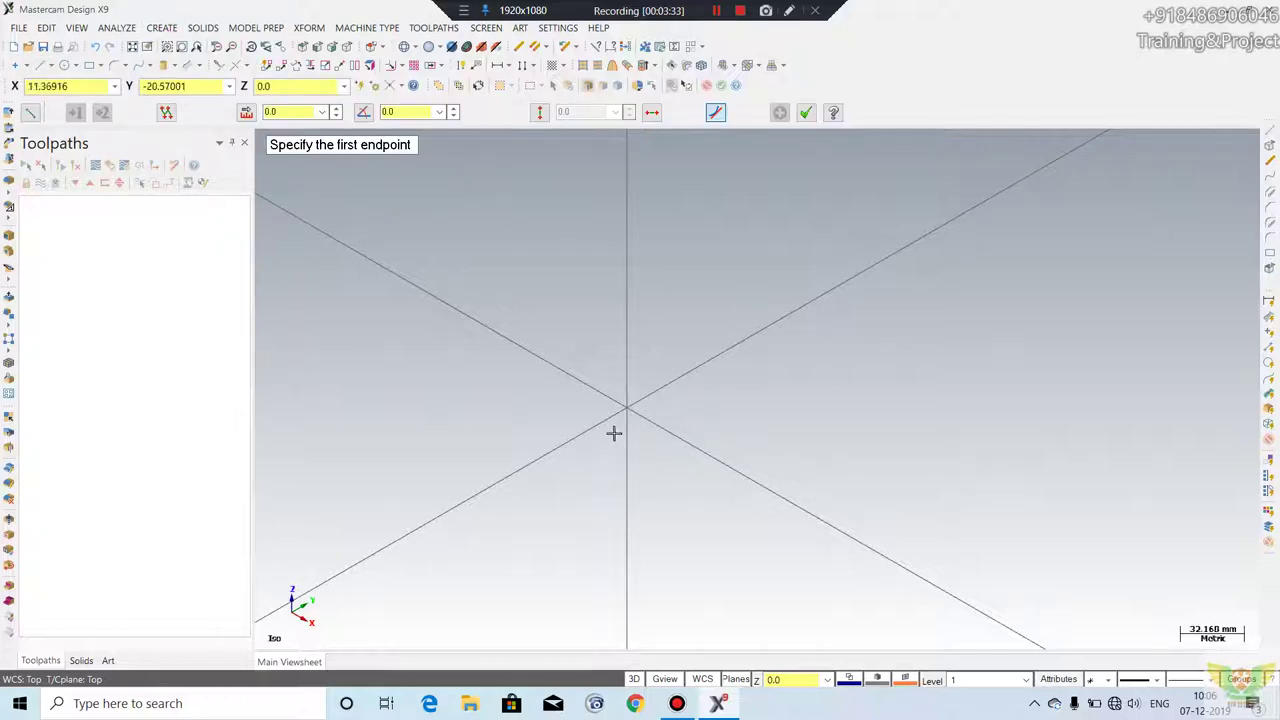
left_click(626, 469)
left_click(845, 340)
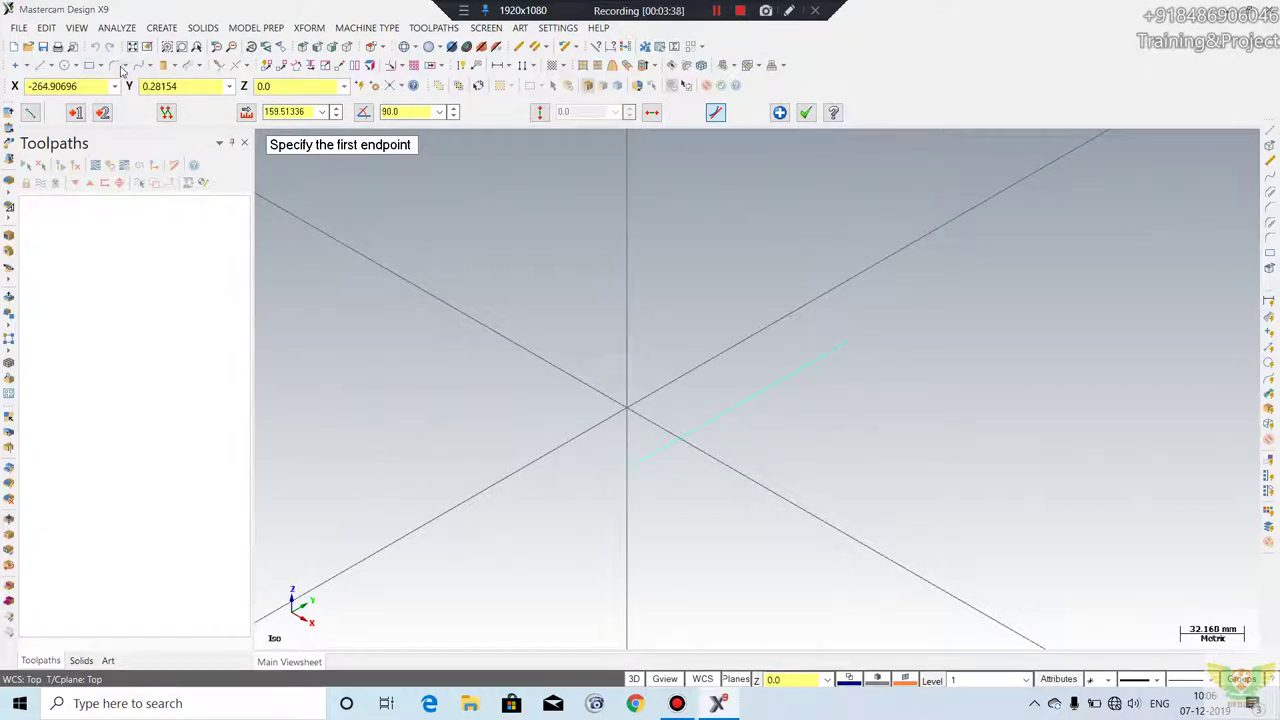
- Draw a three-point arc to the lower right of the line
left_click(76, 66)
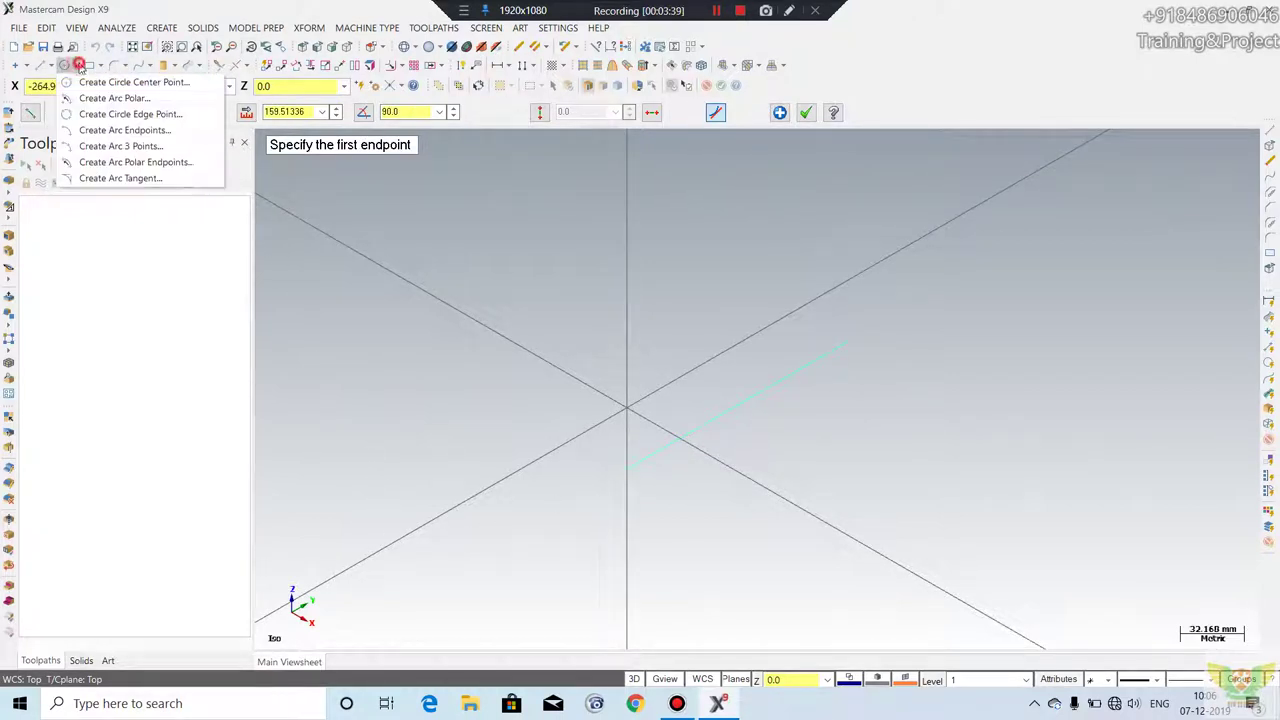
left_click(128, 146)
left_click(772, 572)
left_click(1029, 429)
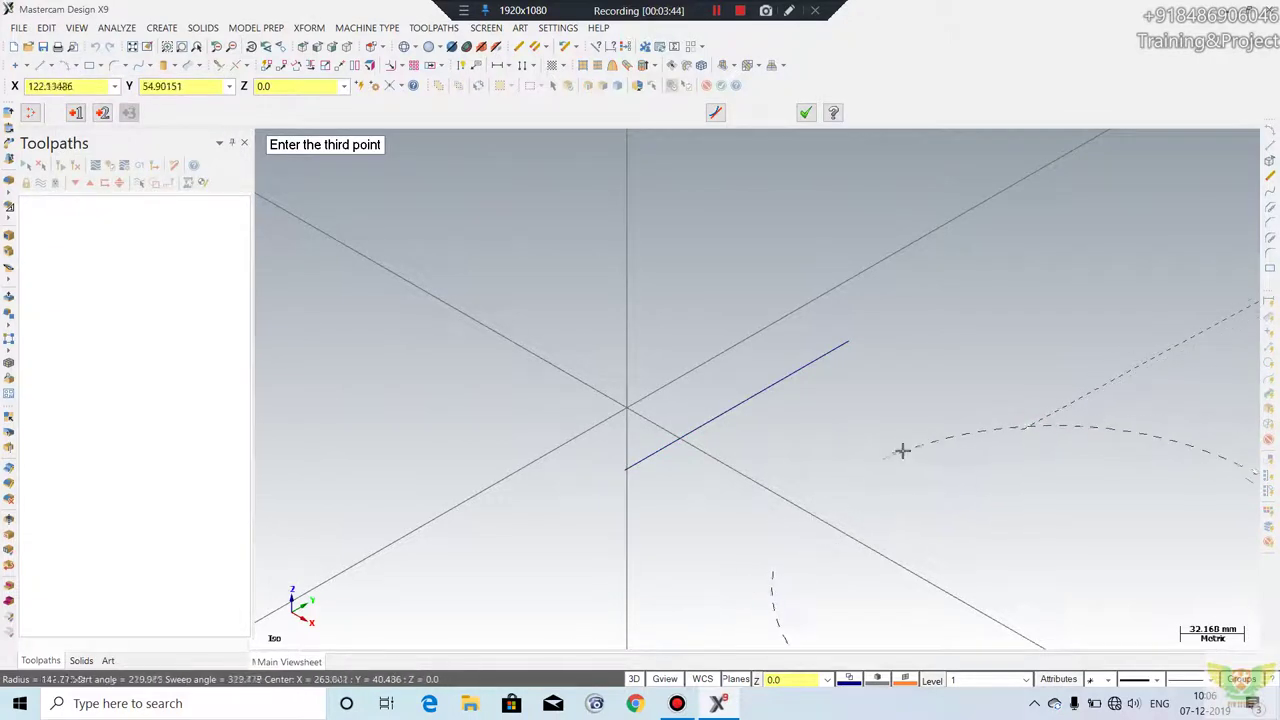
left_click(1084, 429)
key("Escape")
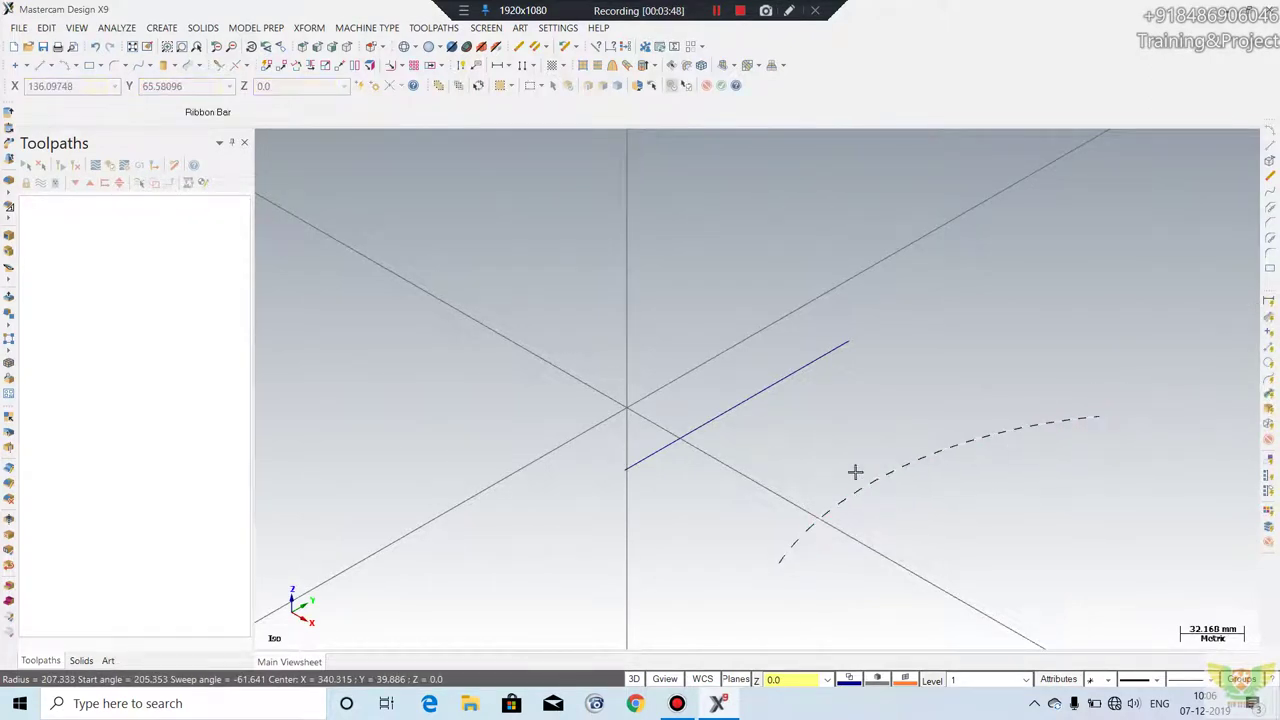
scroll(654, 489, "down", 3)
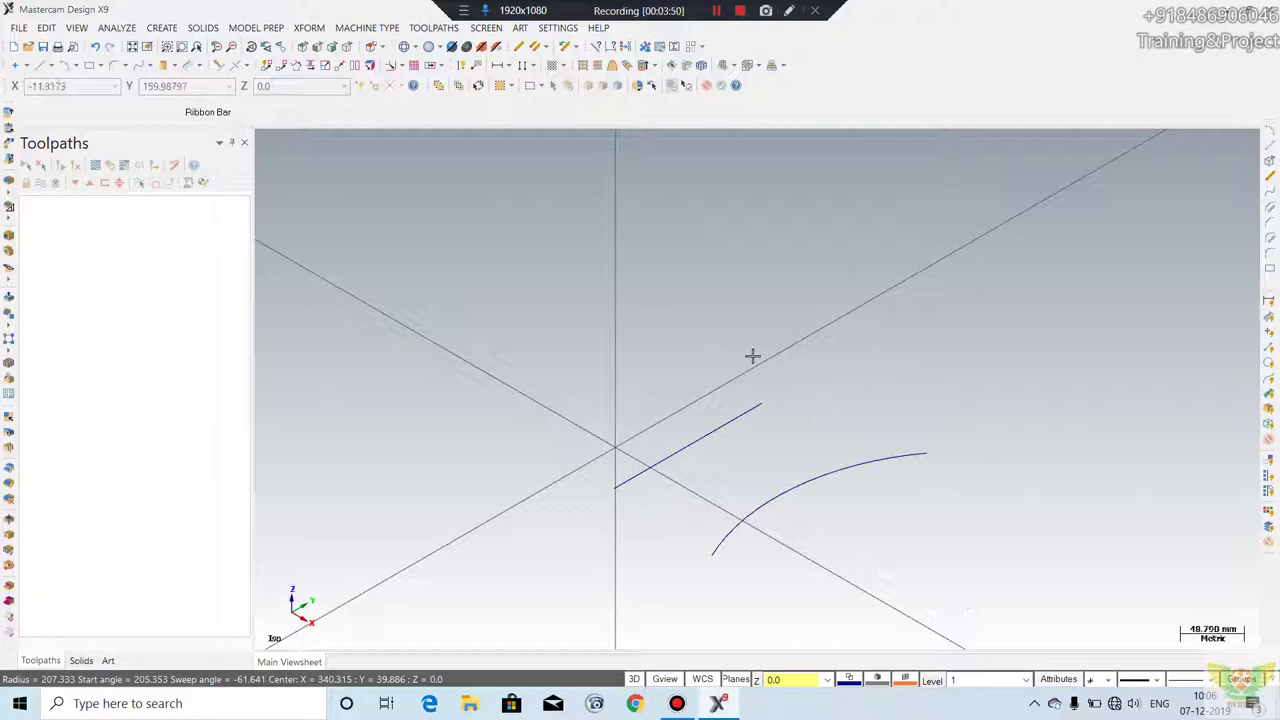
left_click(309, 27)
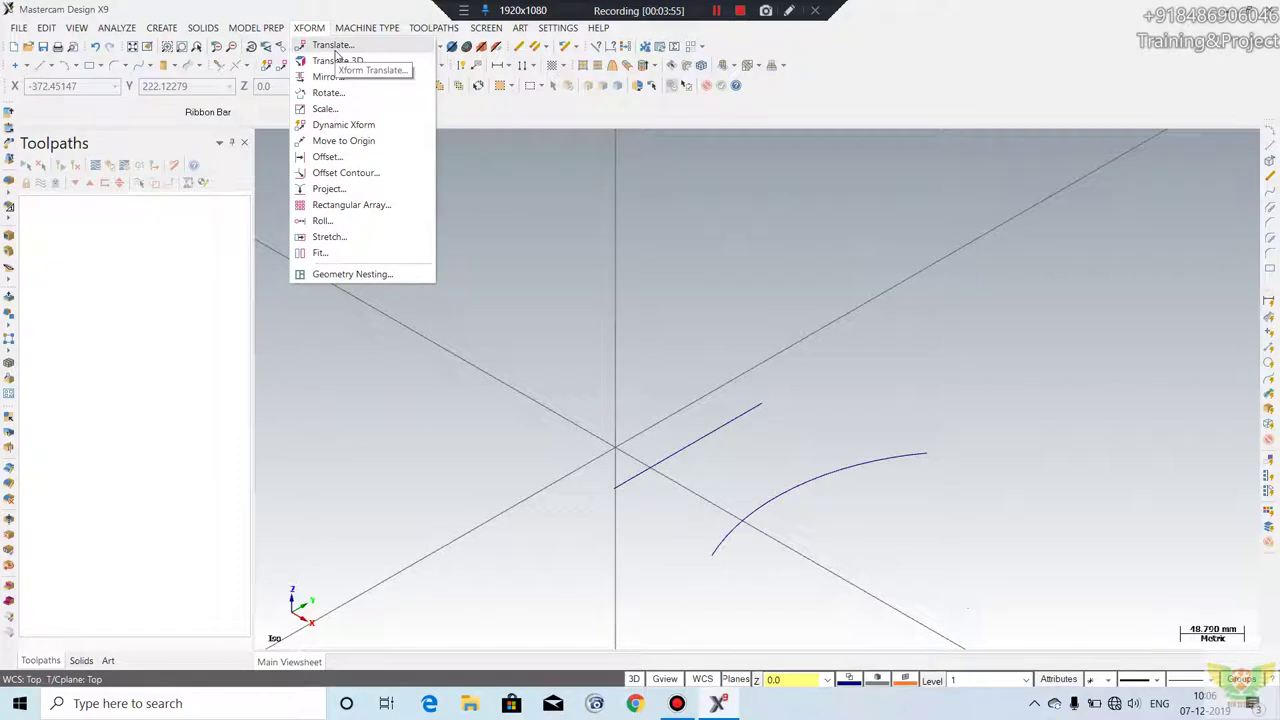
- Translate the arc by Delta Z 200 using Move, then orbit to check it
left_click(333, 45)
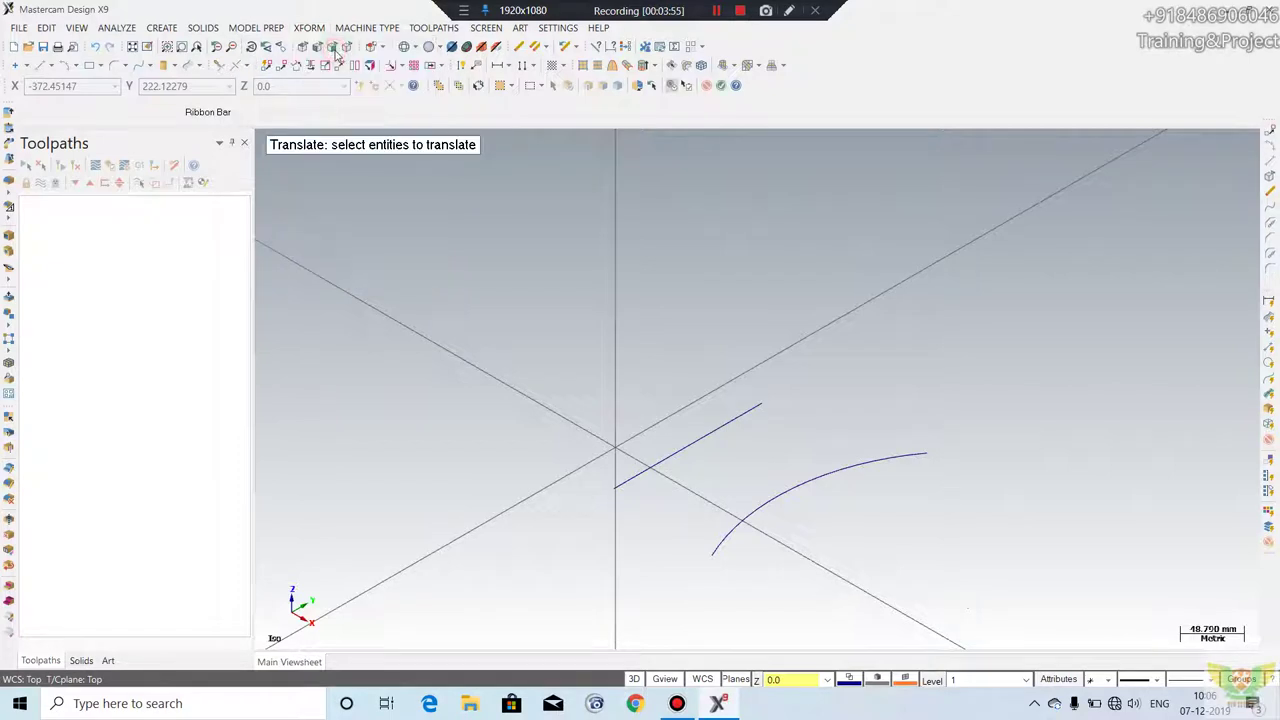
left_click(818, 479)
key("Return")
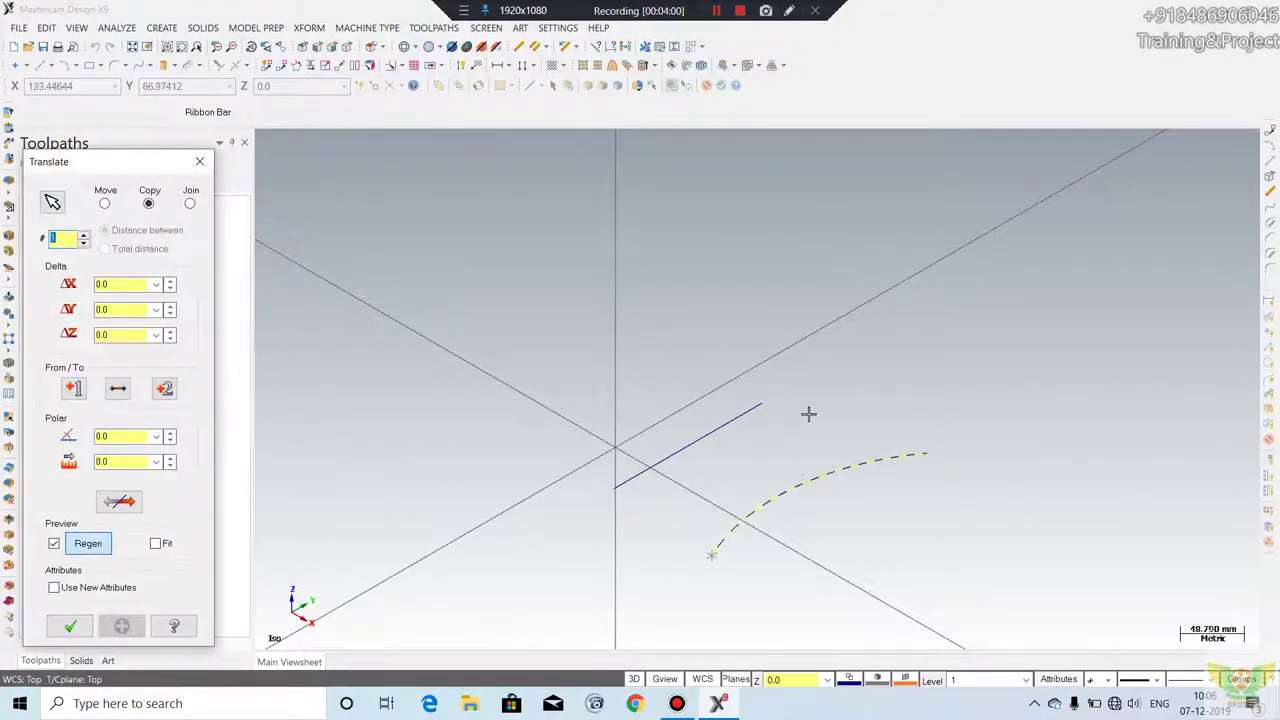
double_click(116, 336)
type("200")
key("Return")
left_click(105, 204)
mouse_move(843, 340)
middle_mouse_down()
mouse_move(944, 351)
mouse_move(851, 311)
middle_mouse_up()
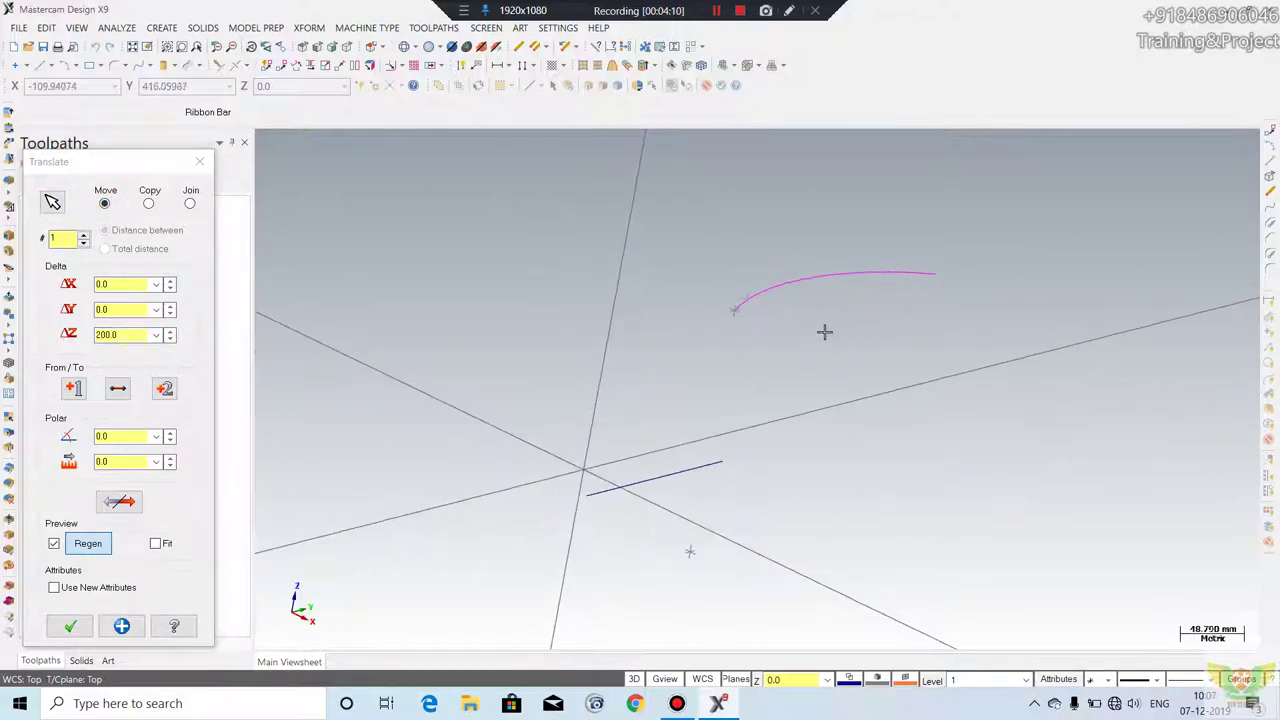
left_click(68, 627)
mouse_move(647, 425)
middle_mouse_down()
mouse_move(786, 286)
mouse_move(857, 323)
mouse_move(740, 271)
middle_mouse_up()
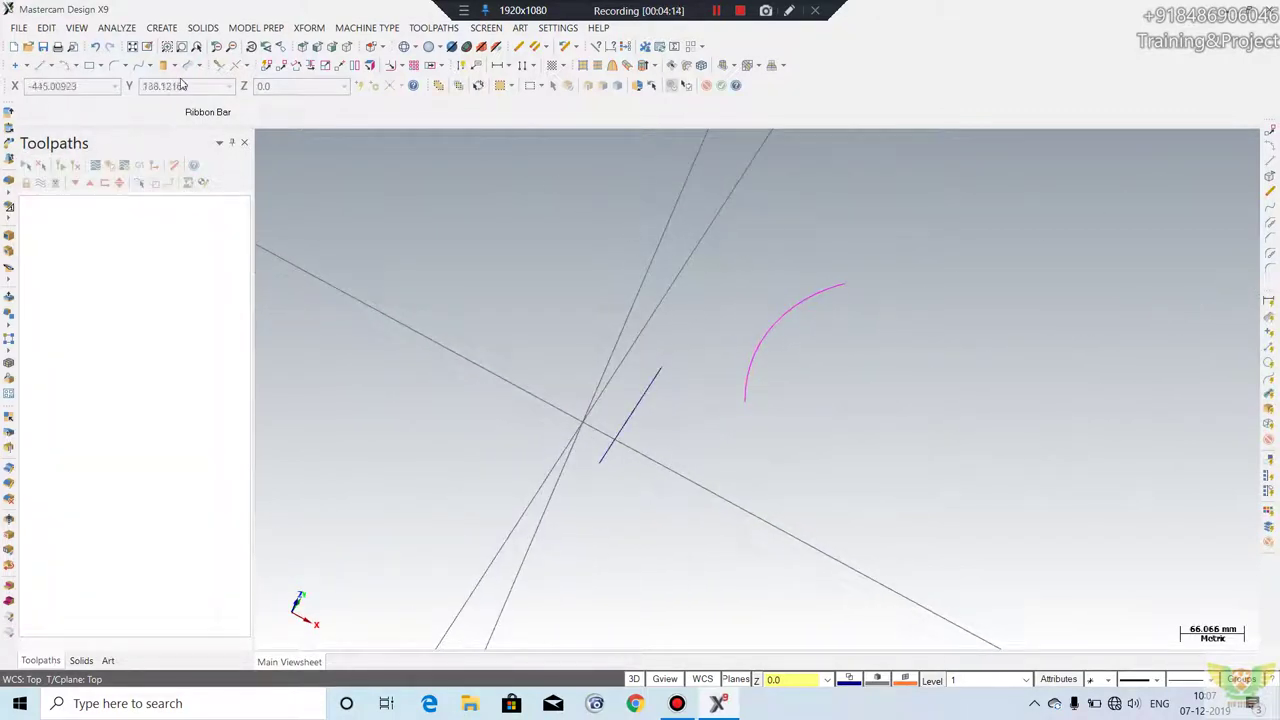
left_click(162, 27)
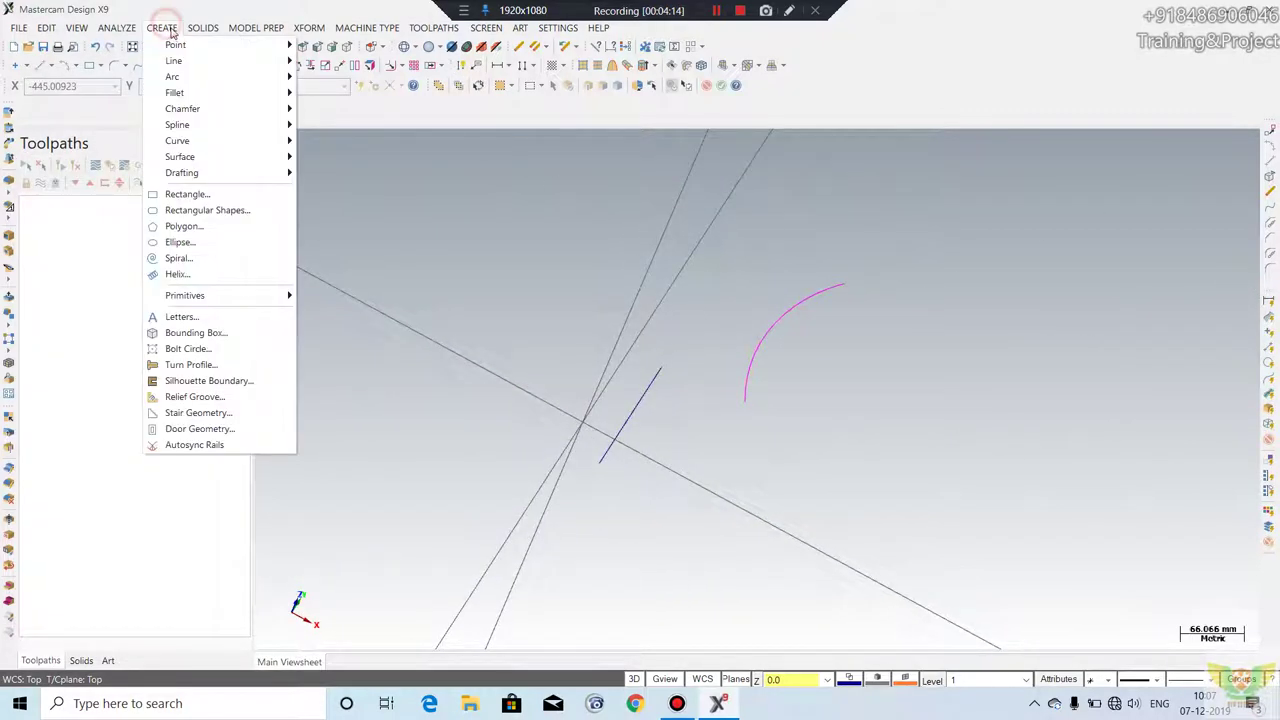
- Loft a ruled surface from the line contour to the raised arc contour
left_click(222, 158)
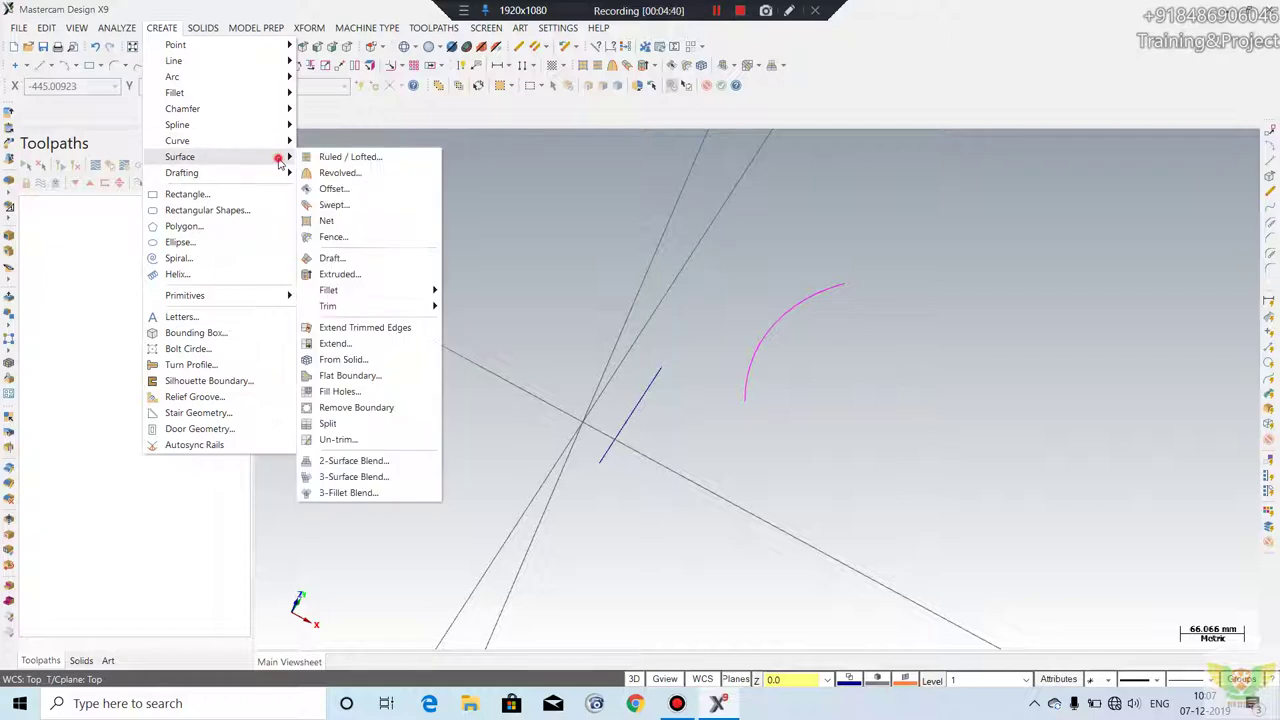
left_click(342, 156)
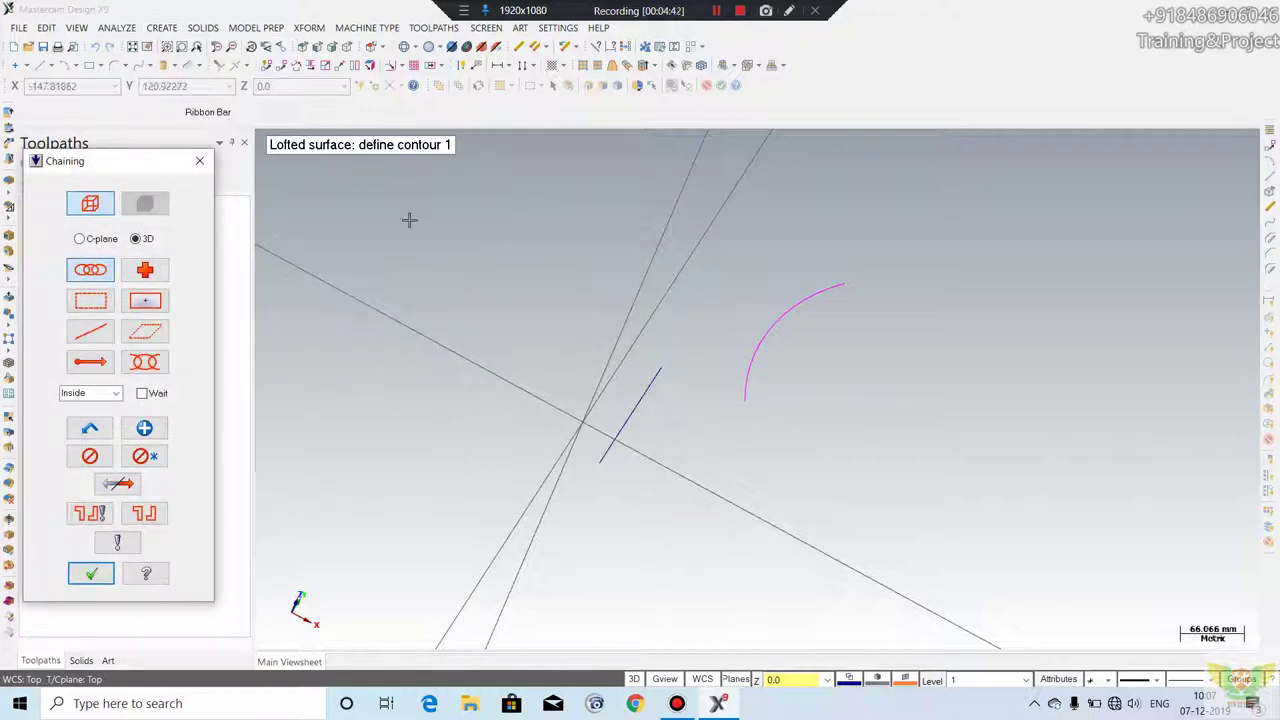
left_click(628, 410)
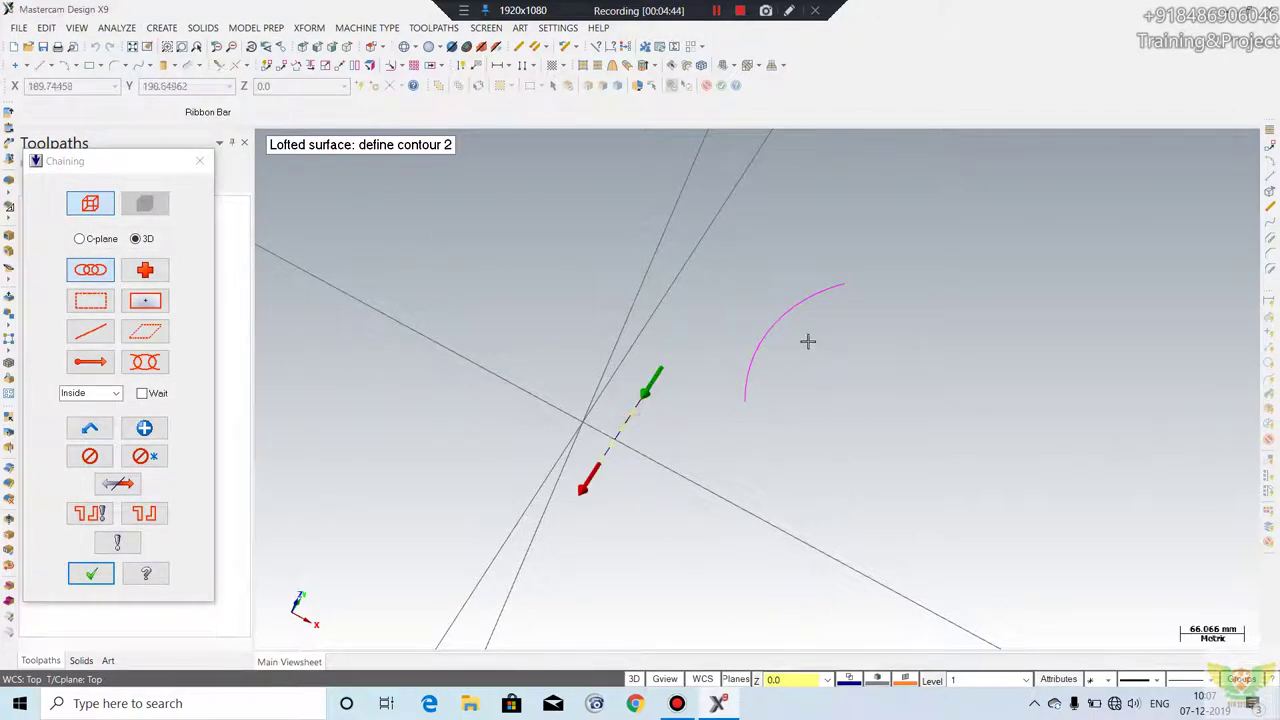
left_click(788, 297)
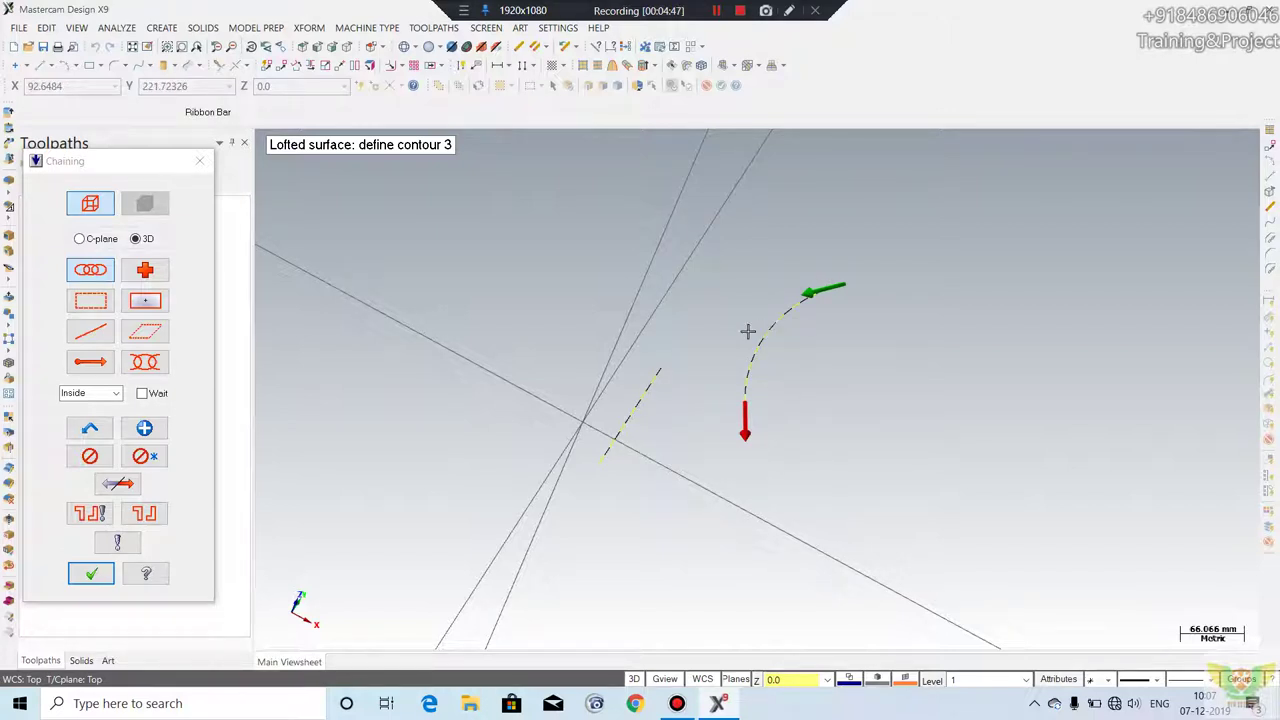
key("Return")
mouse_move(748, 331)
middle_mouse_down()
mouse_move(726, 343)
mouse_move(674, 266)
mouse_move(686, 217)
mouse_move(686, 245)
mouse_move(729, 323)
mouse_move(809, 371)
mouse_move(720, 340)
mouse_move(720, 363)
middle_mouse_up()
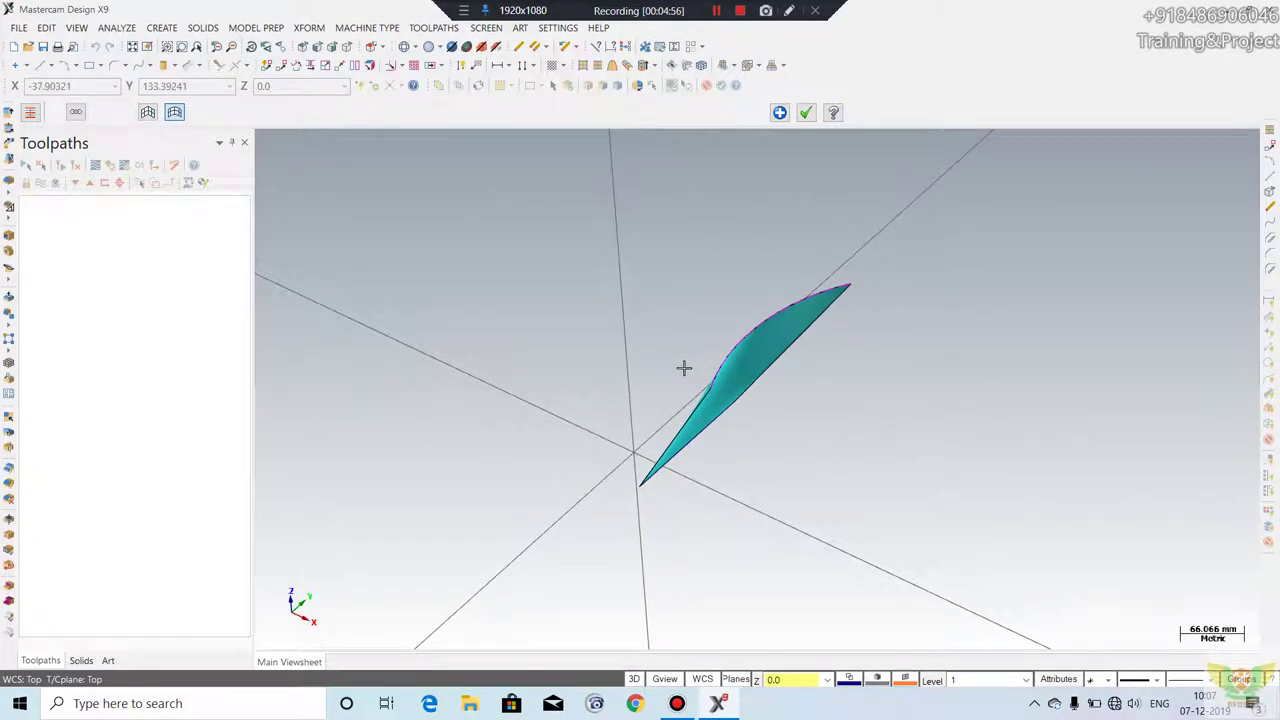
left_click(41, 65)
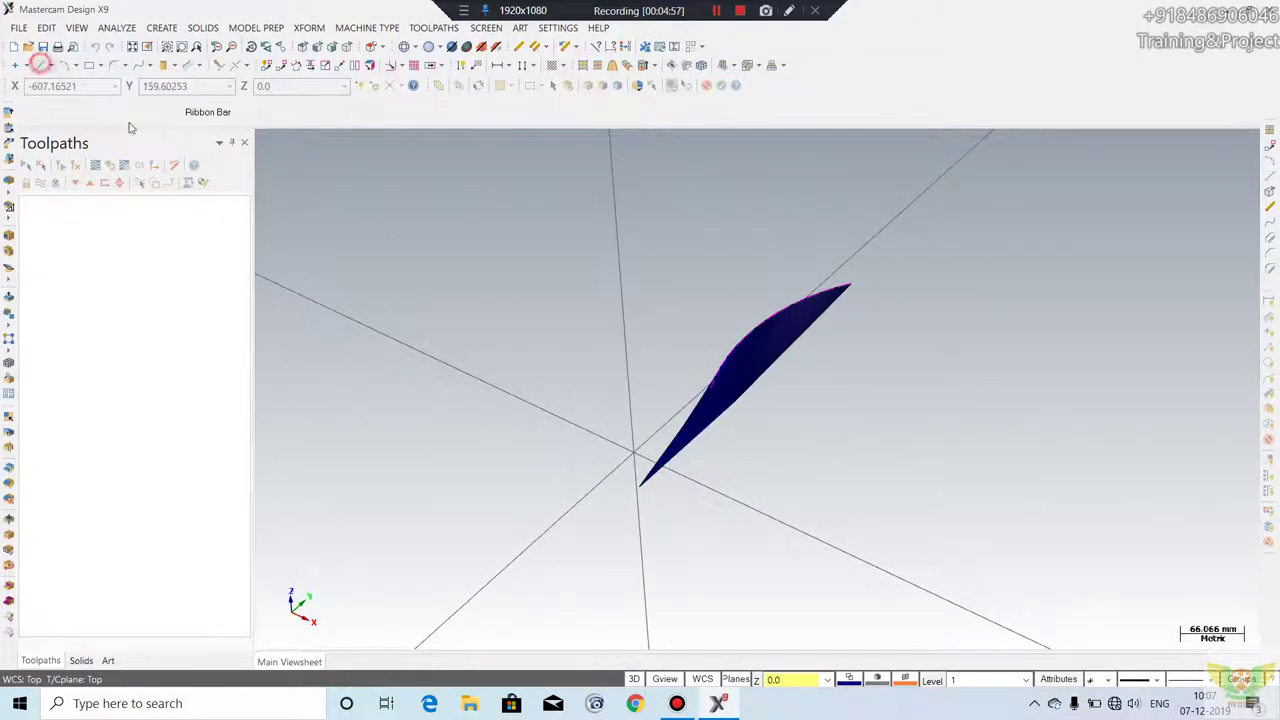
- Draw a second straight line on the base plane beneath the lofted surface
left_click(606, 386)
left_click(801, 537)
mouse_move(834, 477)
middle_mouse_down()
mouse_move(774, 429)
mouse_move(824, 476)
middle_mouse_up()
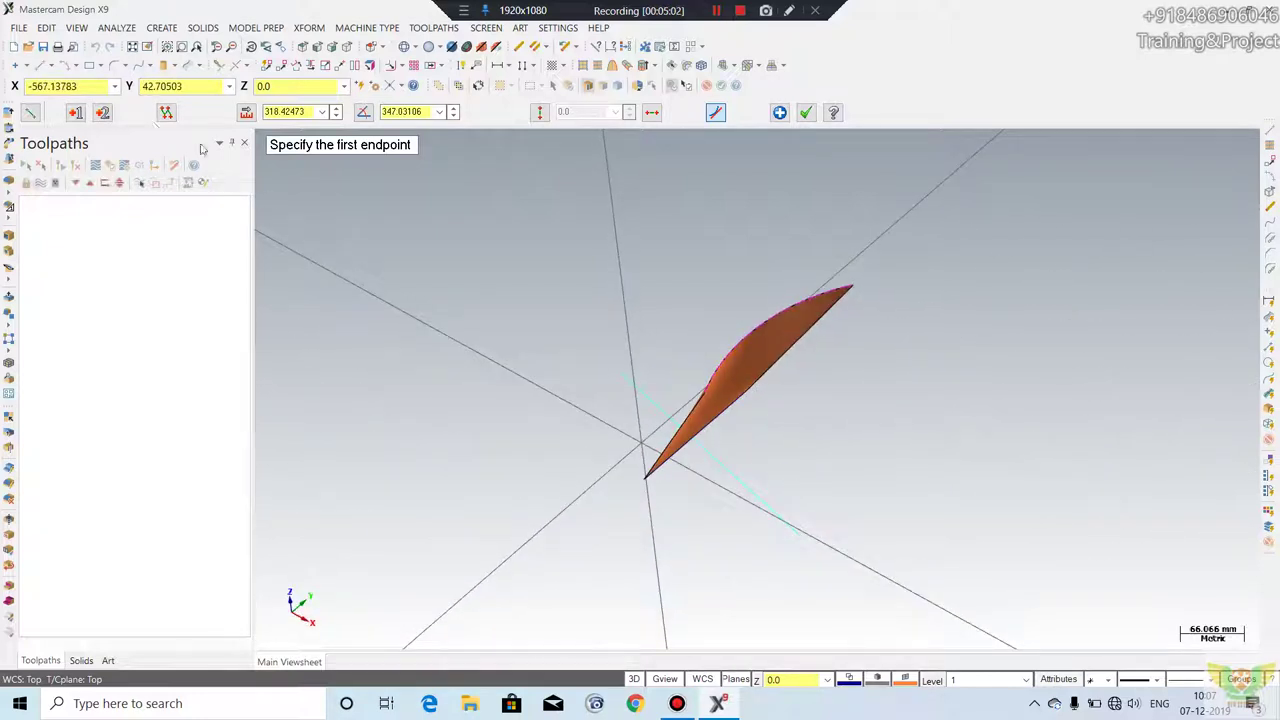
- Draw a three-point arc crossing the new line beneath the surface
left_click(62, 65)
left_click(592, 311)
left_click(753, 435)
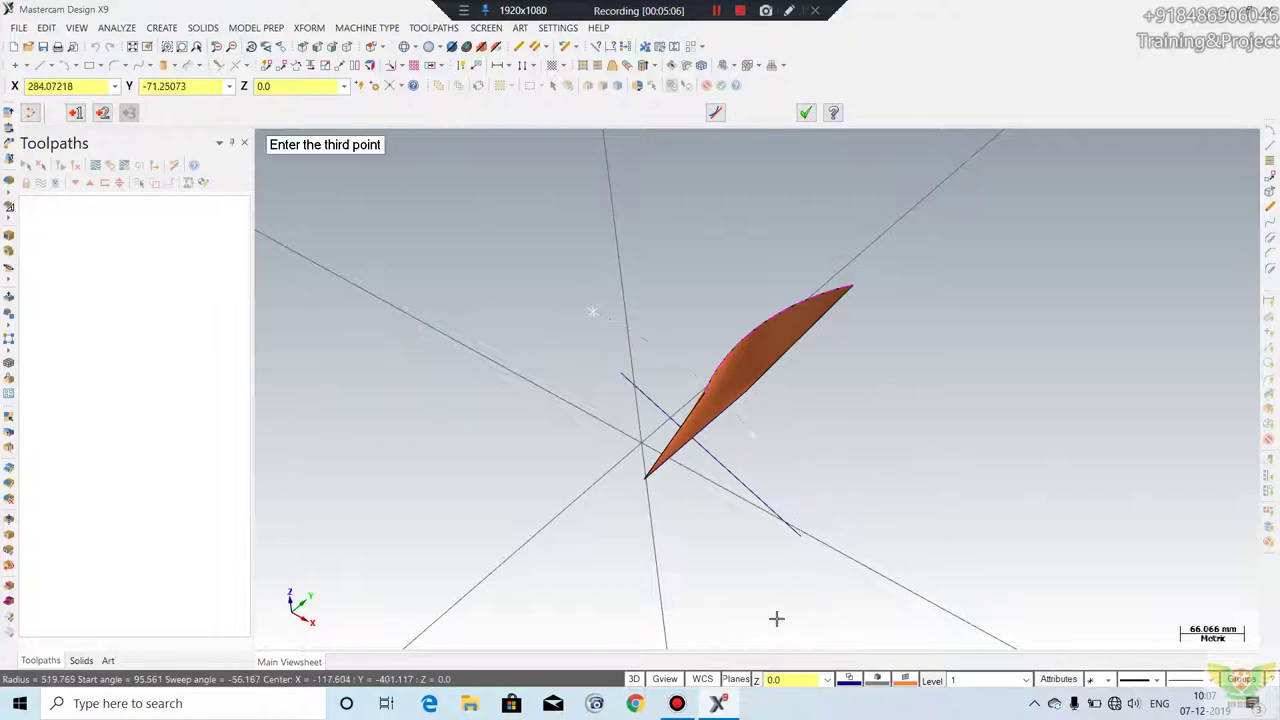
left_click(817, 590)
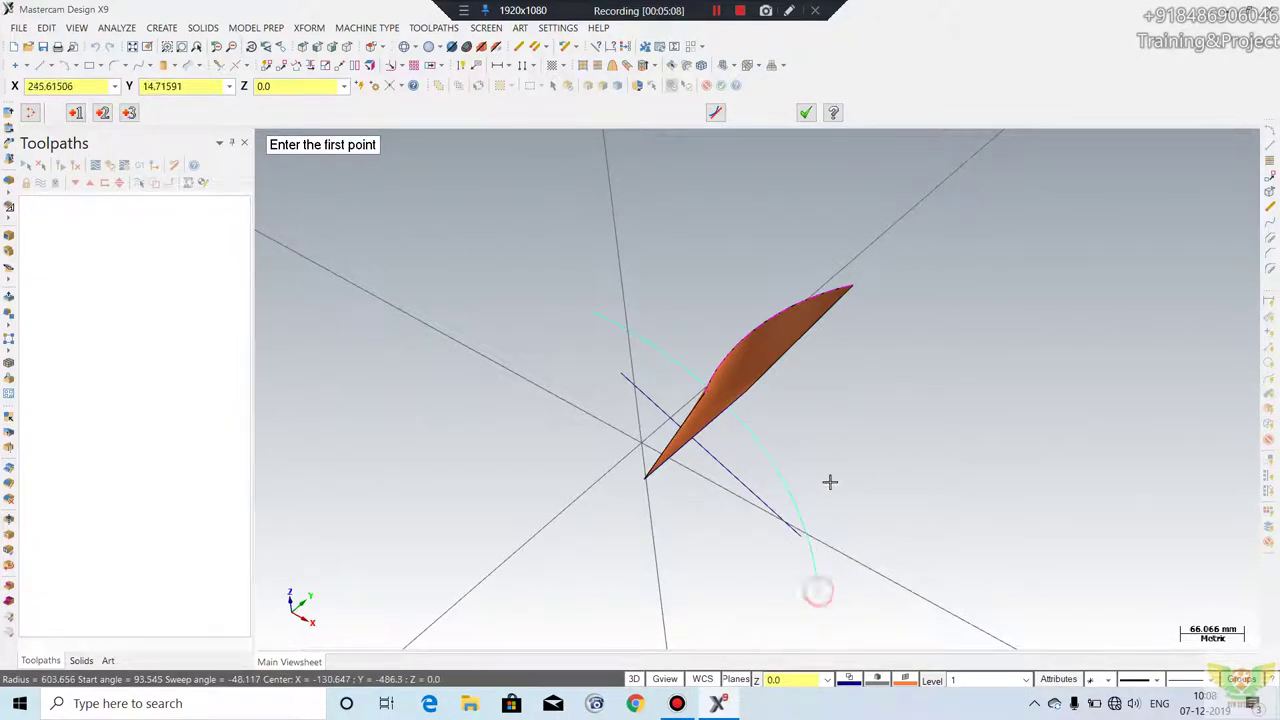
left_click(805, 113)
mouse_move(760, 420)
middle_mouse_down()
mouse_move(775, 328)
mouse_move(740, 390)
middle_mouse_up()
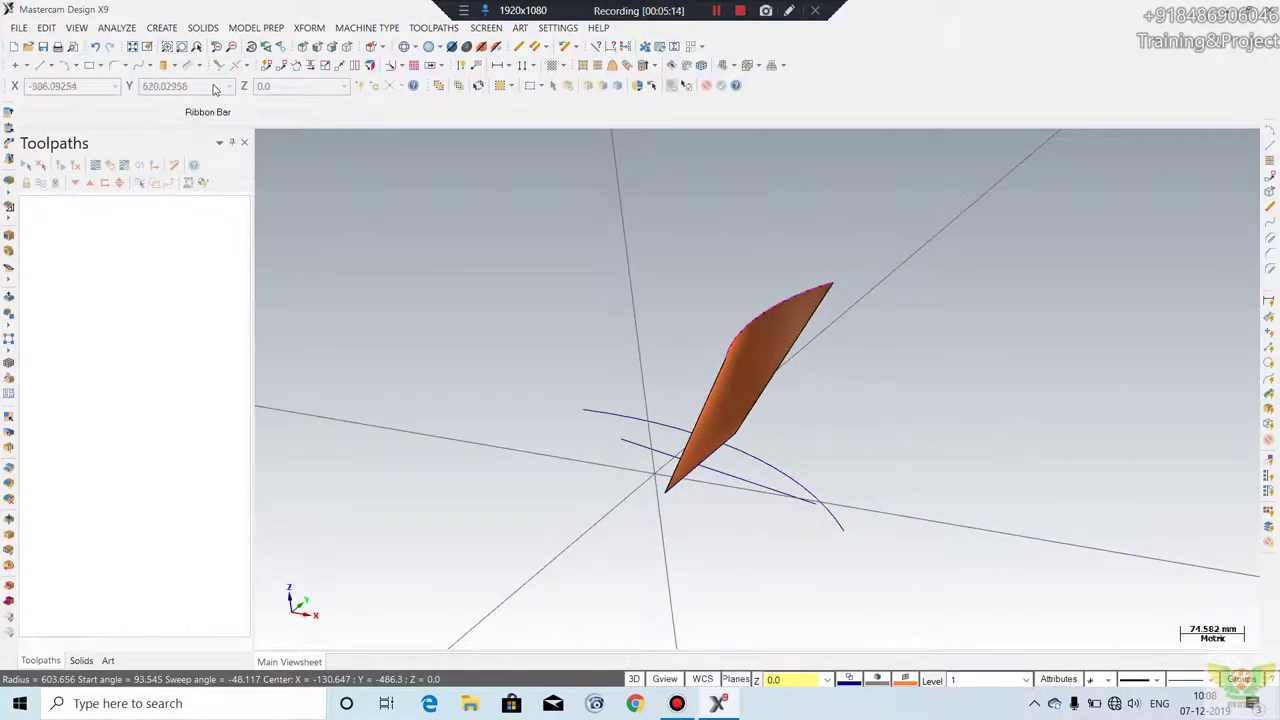
left_click(314, 30)
left_click(335, 43)
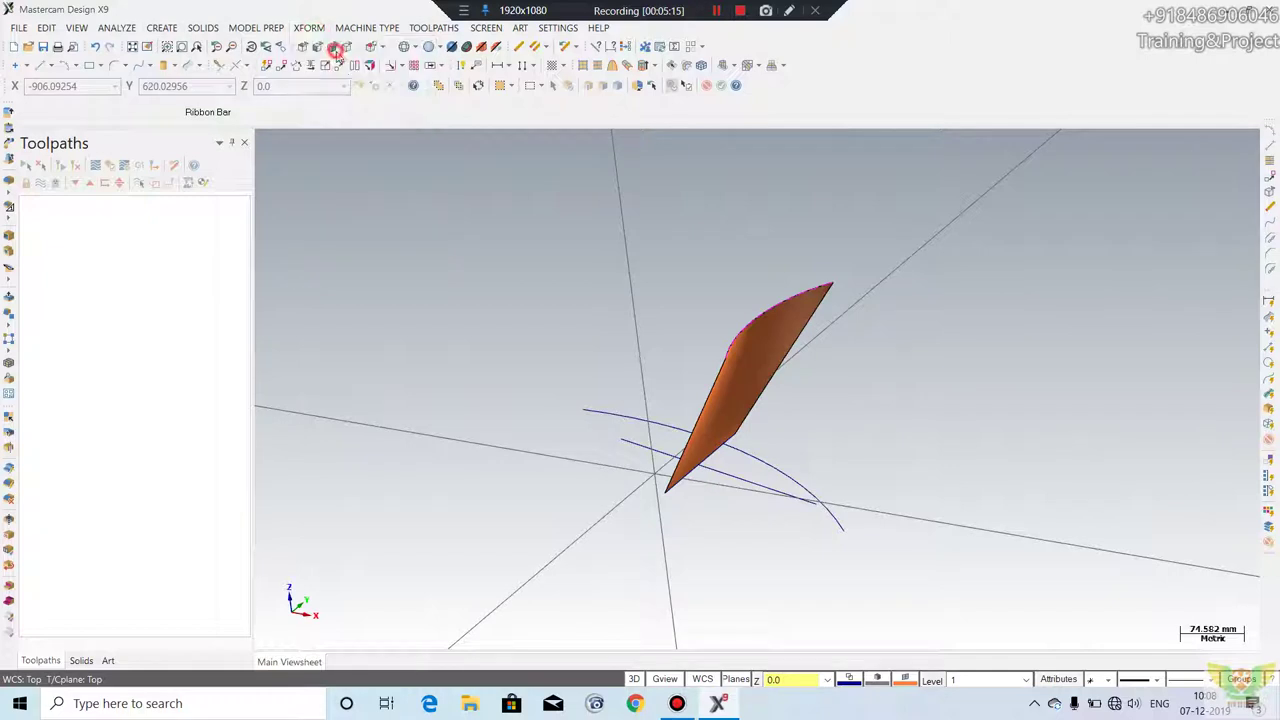
- Translate the new three-point arc by Delta Z 300 so it sits above the line
left_click(740, 448)
key("Return")
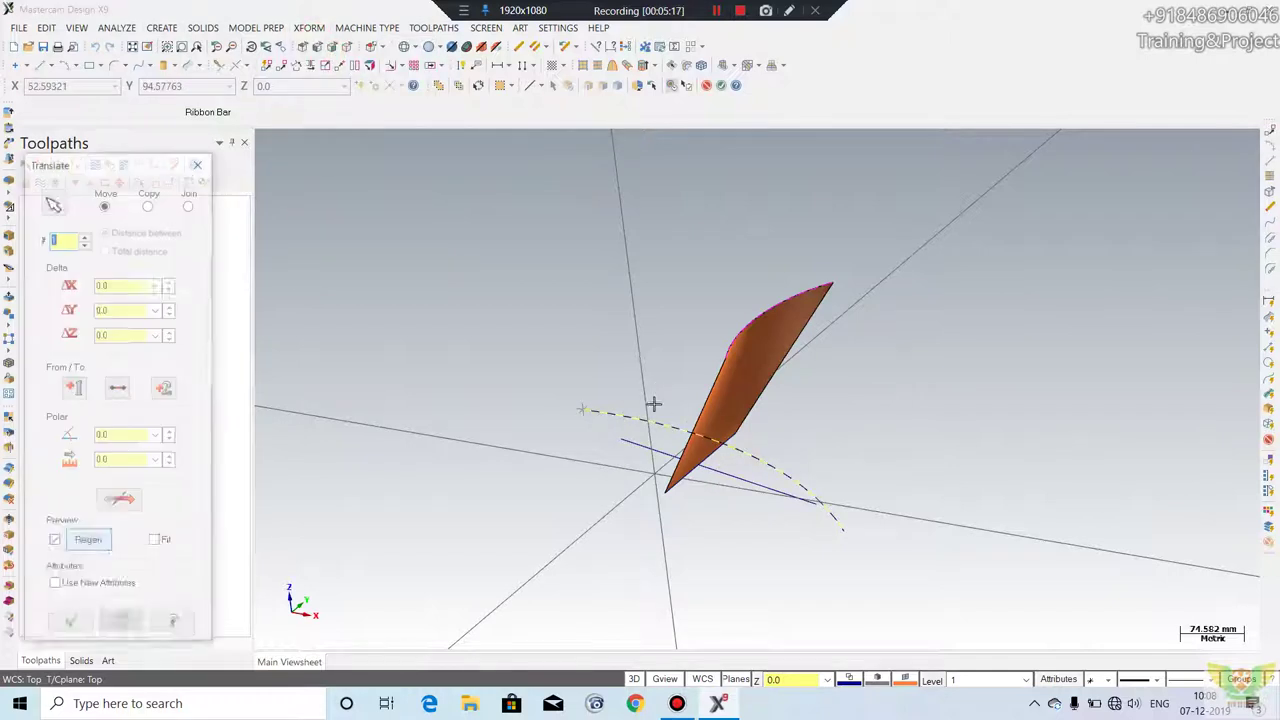
double_click(122, 333)
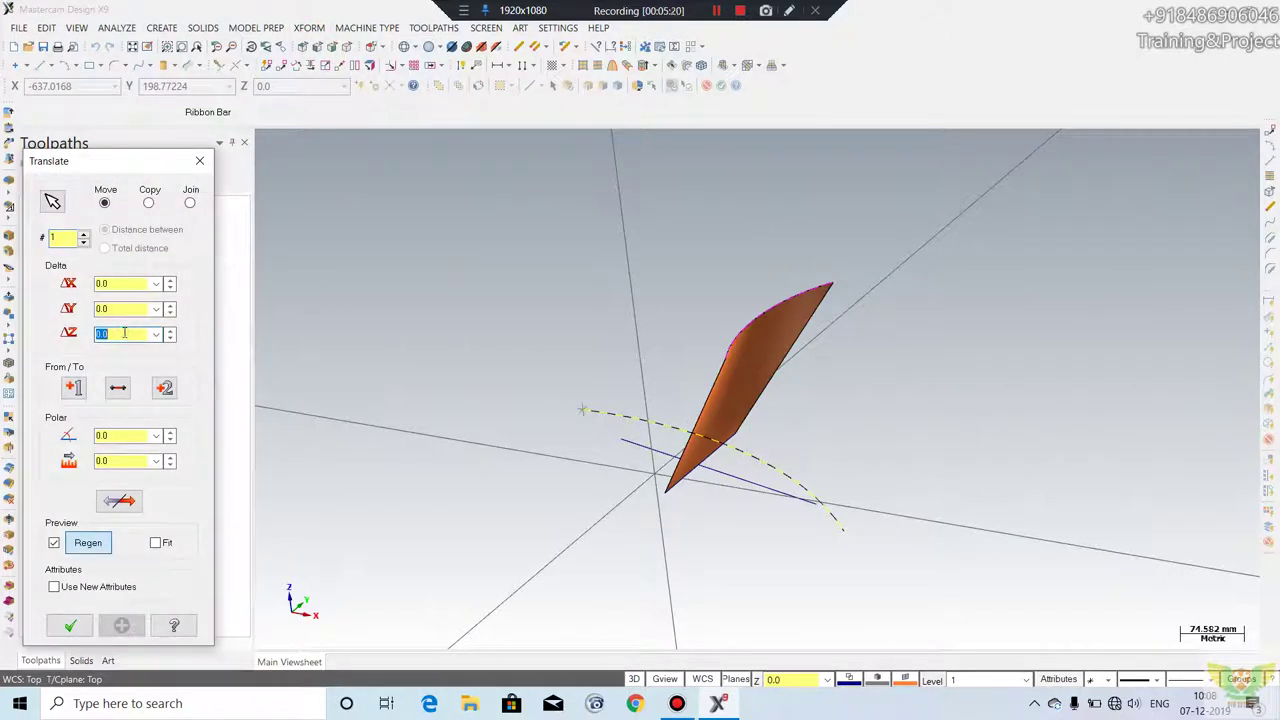
type("300")
key("Return")
mouse_move(503, 360)
middle_mouse_down()
mouse_move(449, 447)
mouse_move(463, 420)
middle_mouse_up()
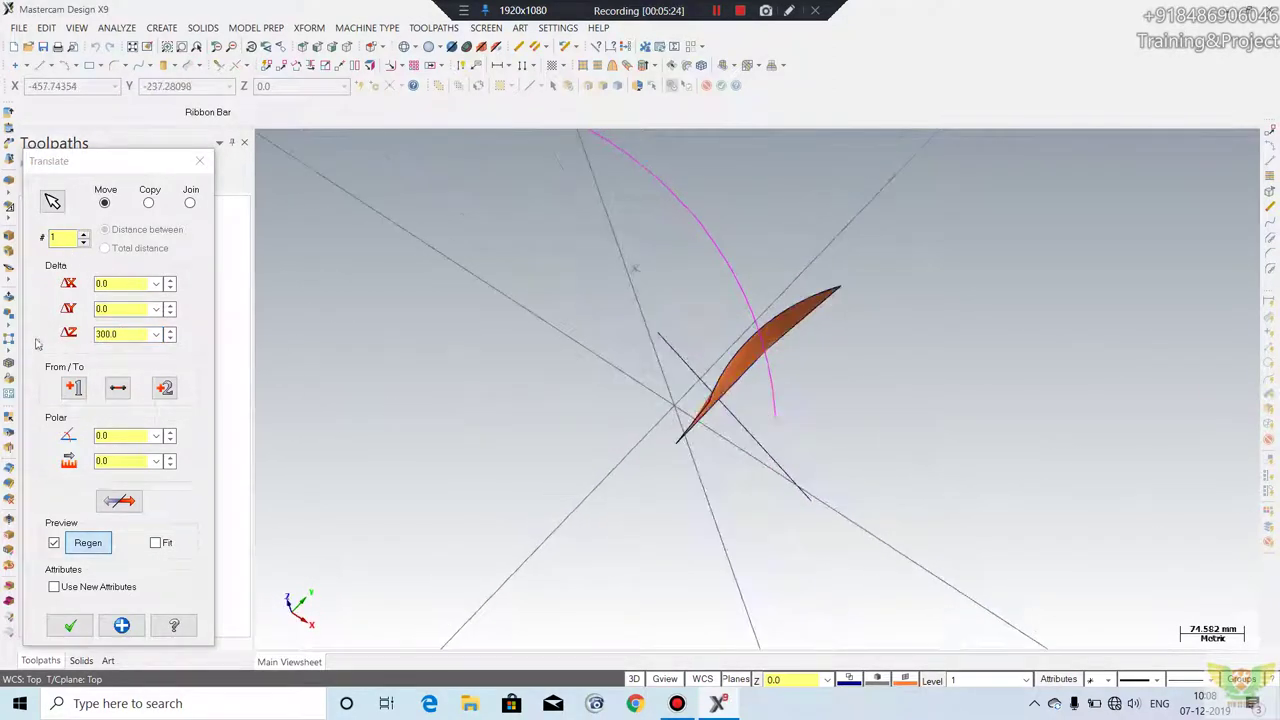
left_click(70, 626)
mouse_move(594, 426)
middle_mouse_down()
mouse_move(600, 363)
mouse_move(622, 383)
middle_mouse_up()
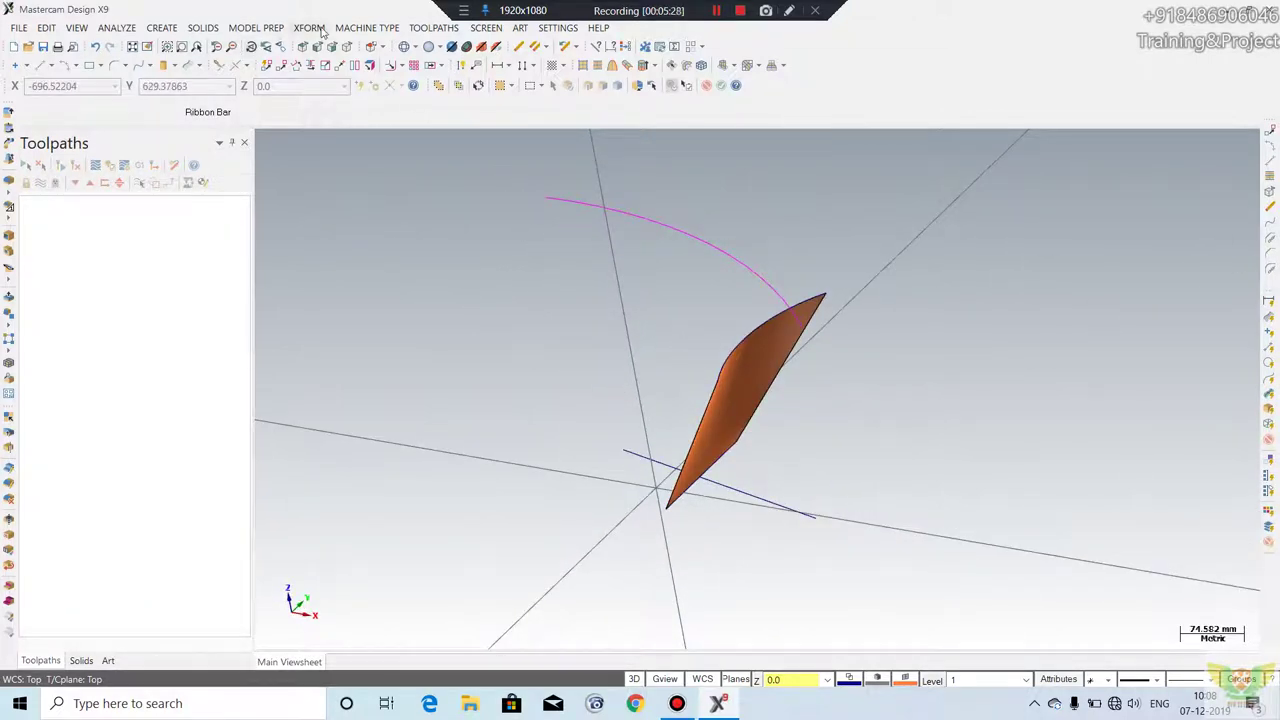
left_click(162, 28)
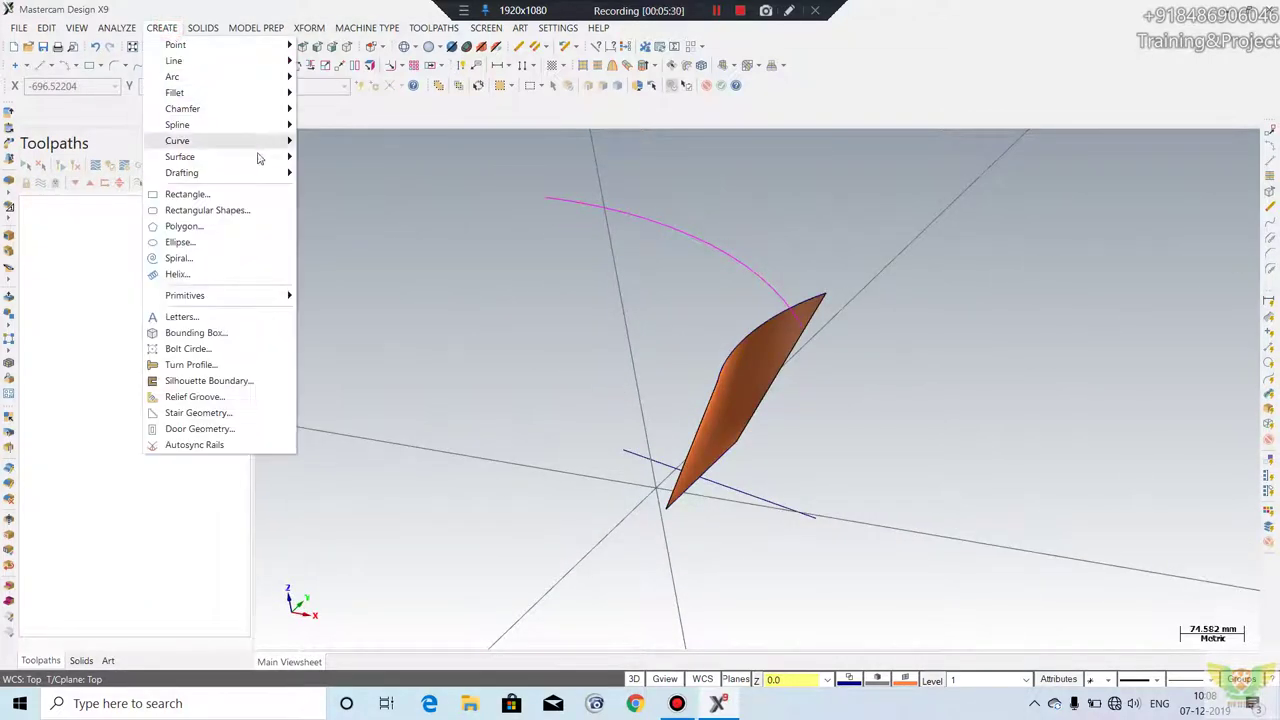
mouse_move(180, 157)
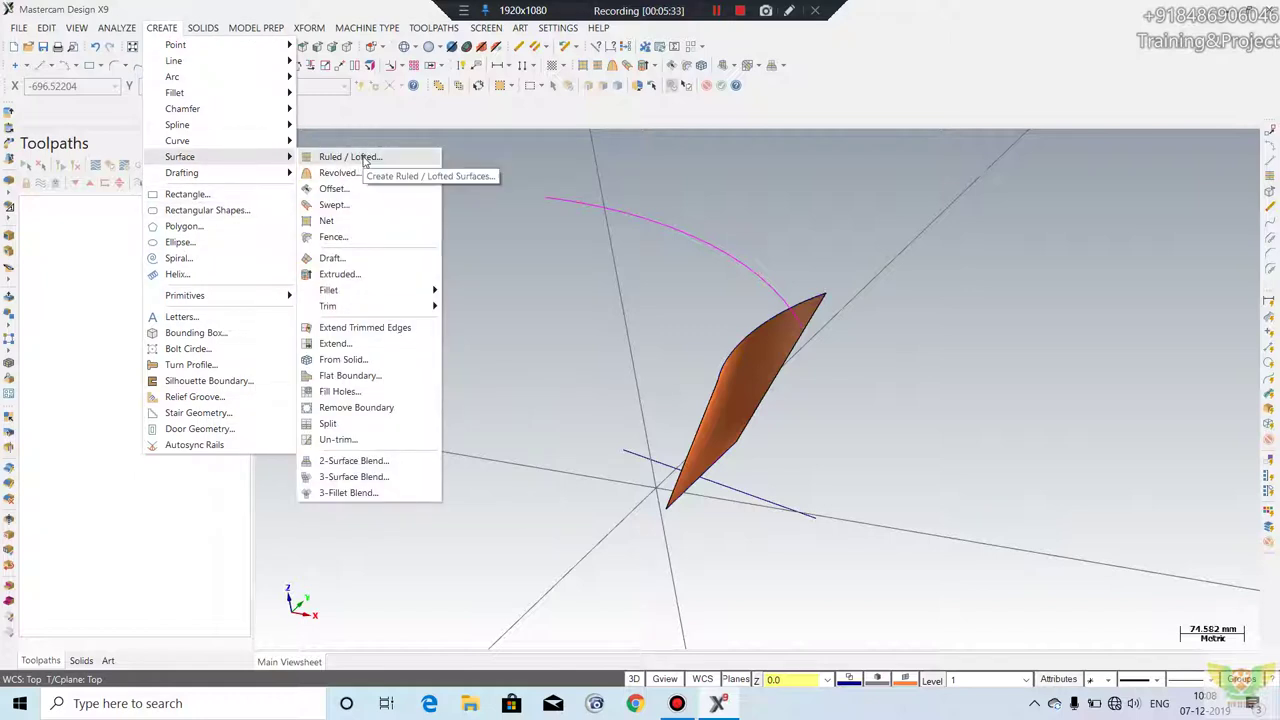
- Loft a ruled/lofted surface from the new line to the arc raised 300 units
left_click(350, 157)
left_click(650, 459)
left_click(690, 240)
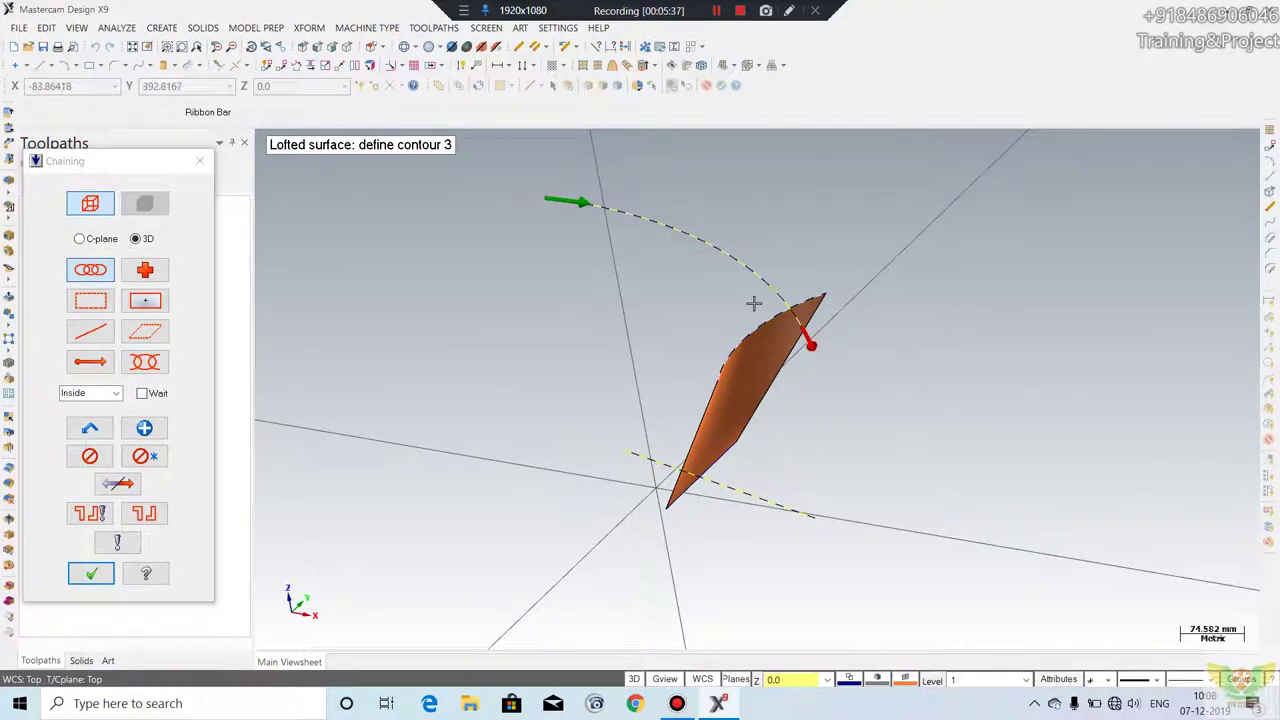
key("Return")
mouse_move(926, 414)
middle_mouse_down()
mouse_move(871, 419)
mouse_move(903, 314)
mouse_move(830, 342)
mouse_move(934, 294)
mouse_move(920, 320)
middle_mouse_up()
left_click(805, 112)
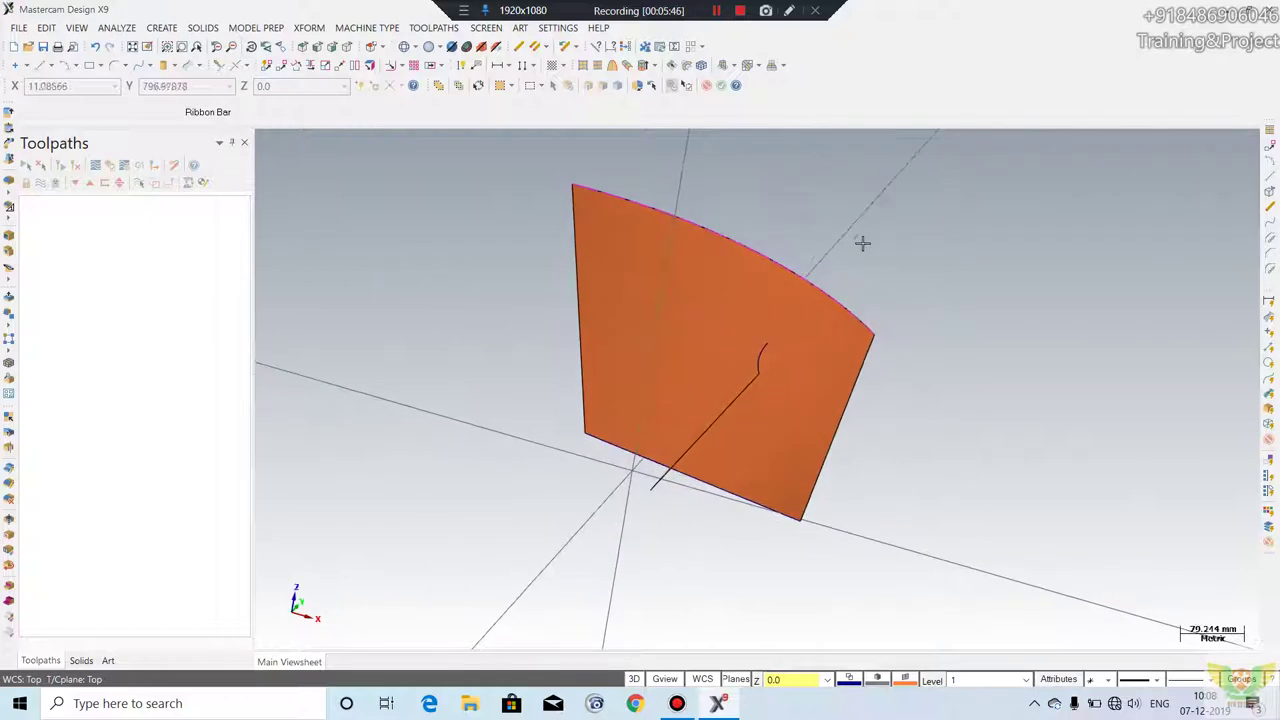
left_click(162, 28)
mouse_move(177, 140)
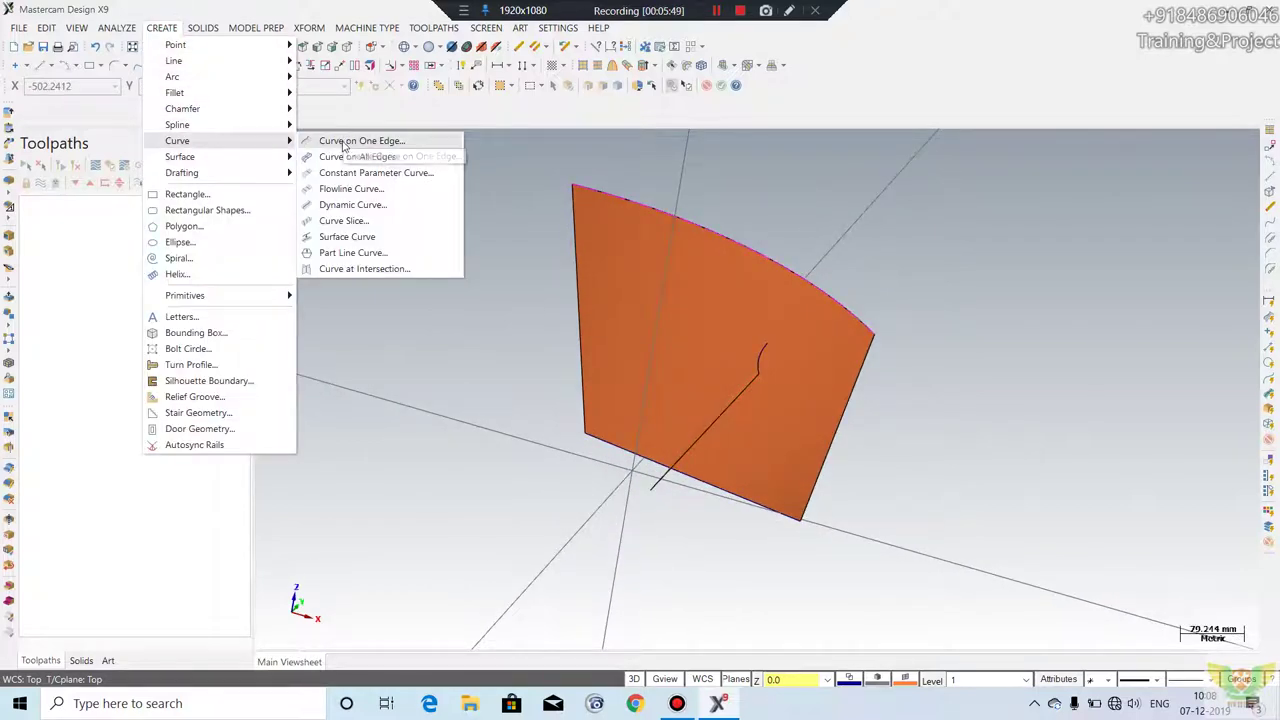
- Extract a one-edge curve along the top curved edge of the second lofted surface
left_click(342, 143)
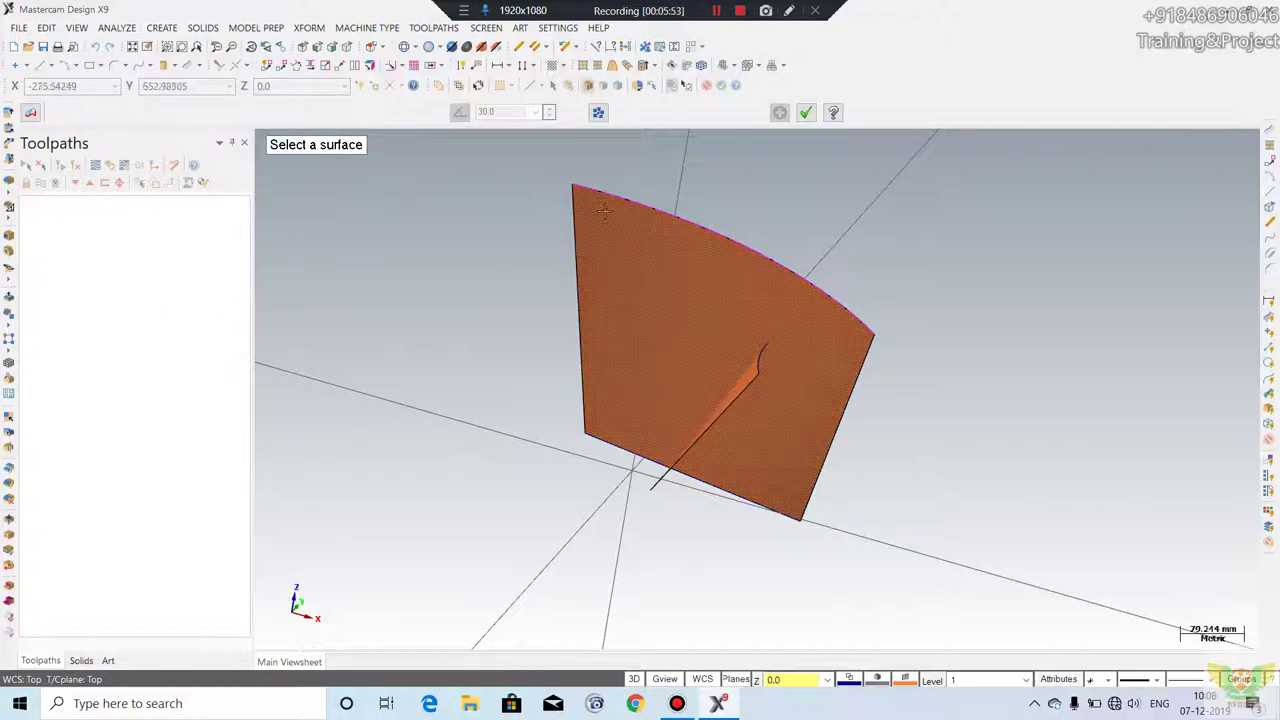
left_click(636, 219)
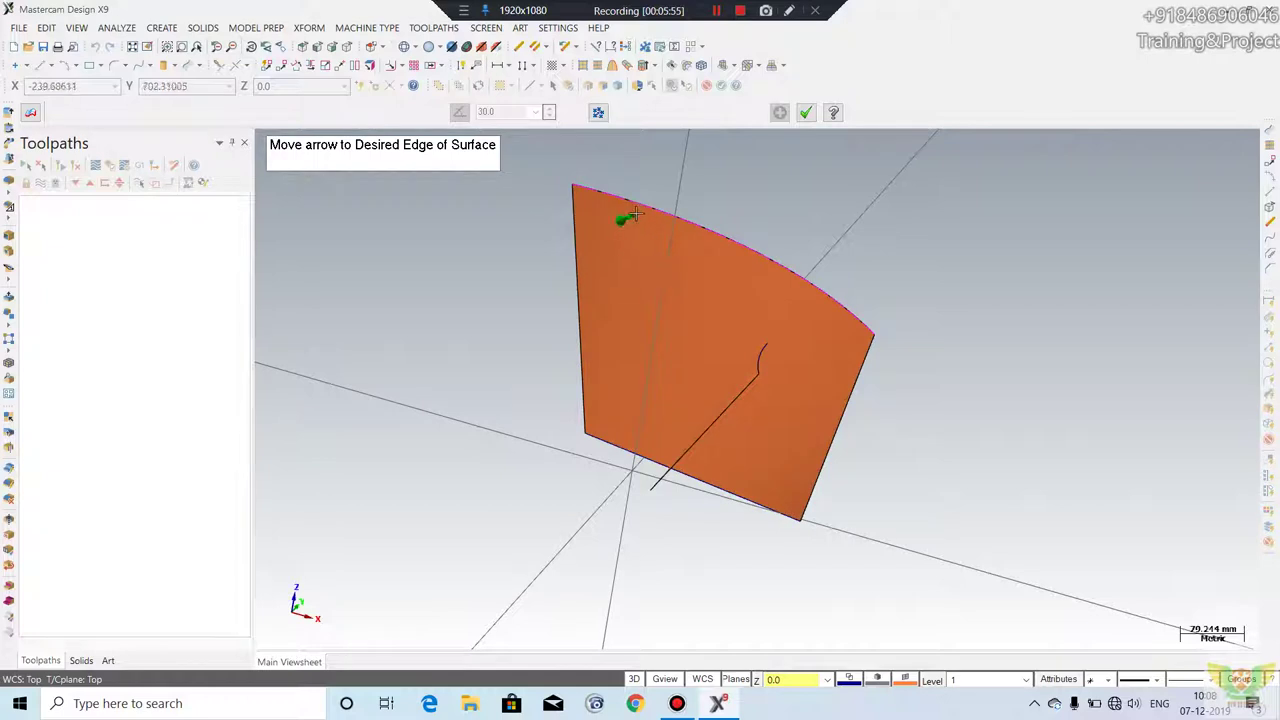
left_click(636, 213)
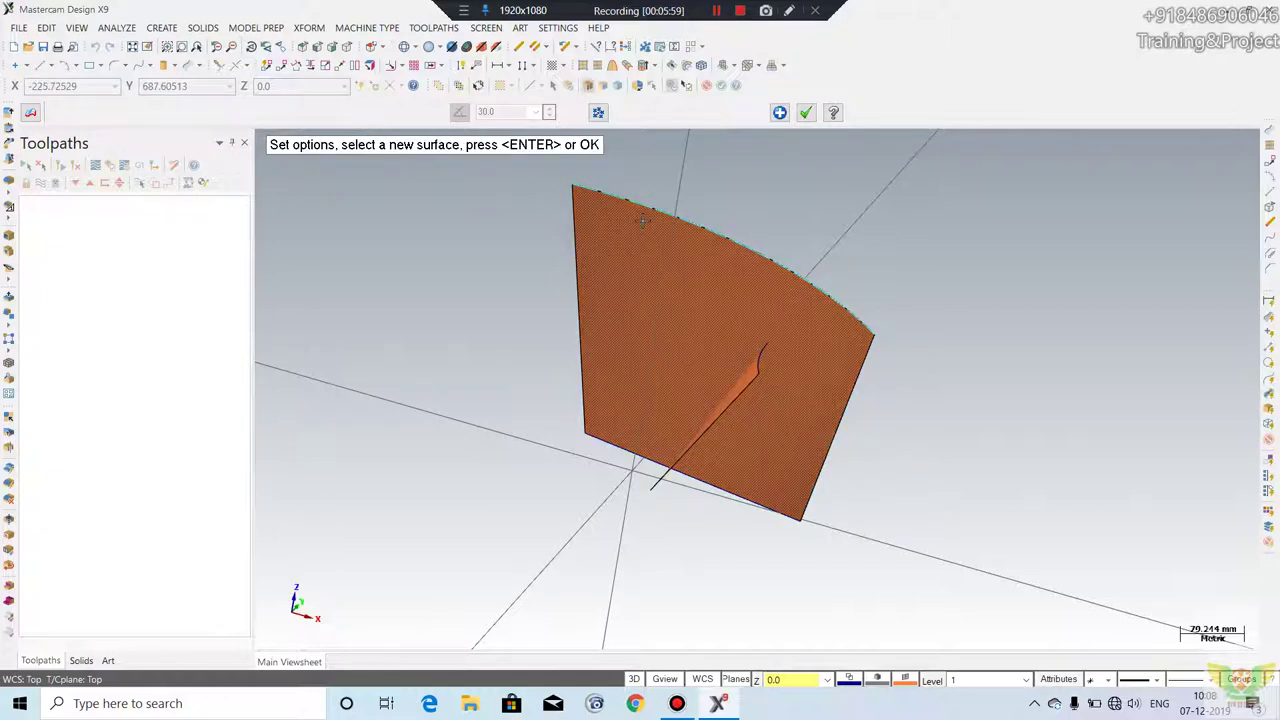
left_click(805, 112)
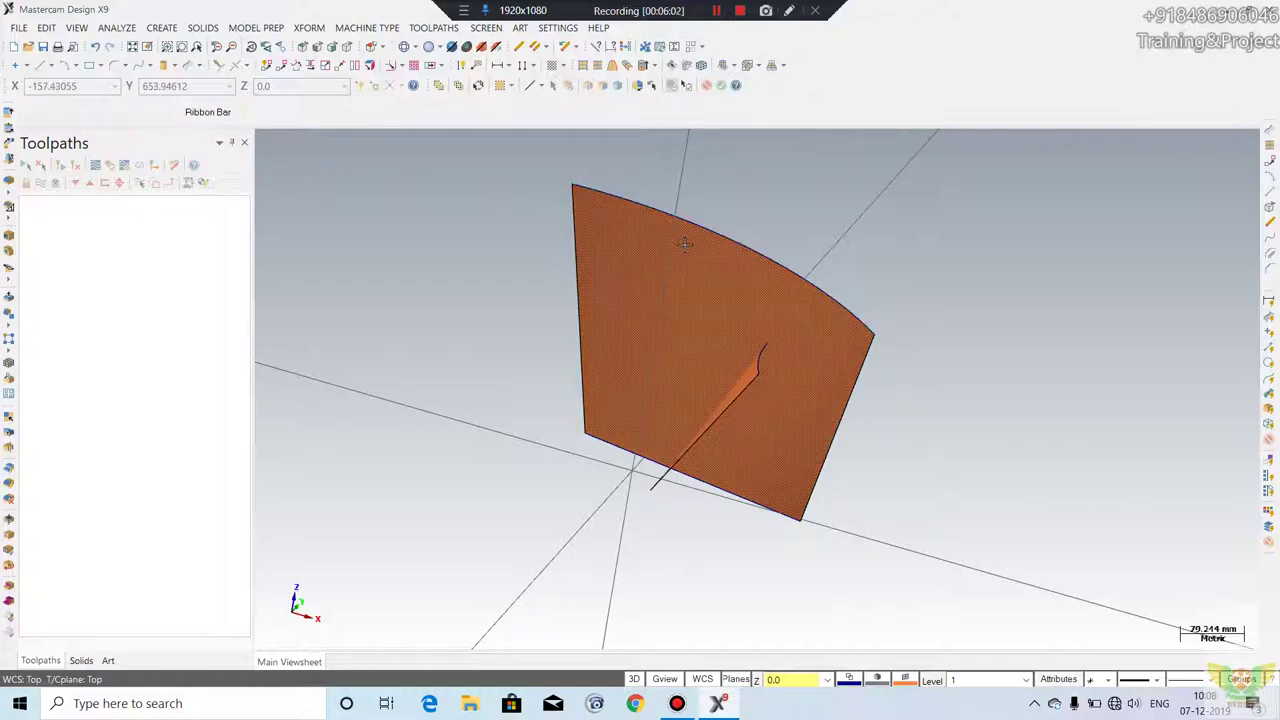
left_click(168, 28)
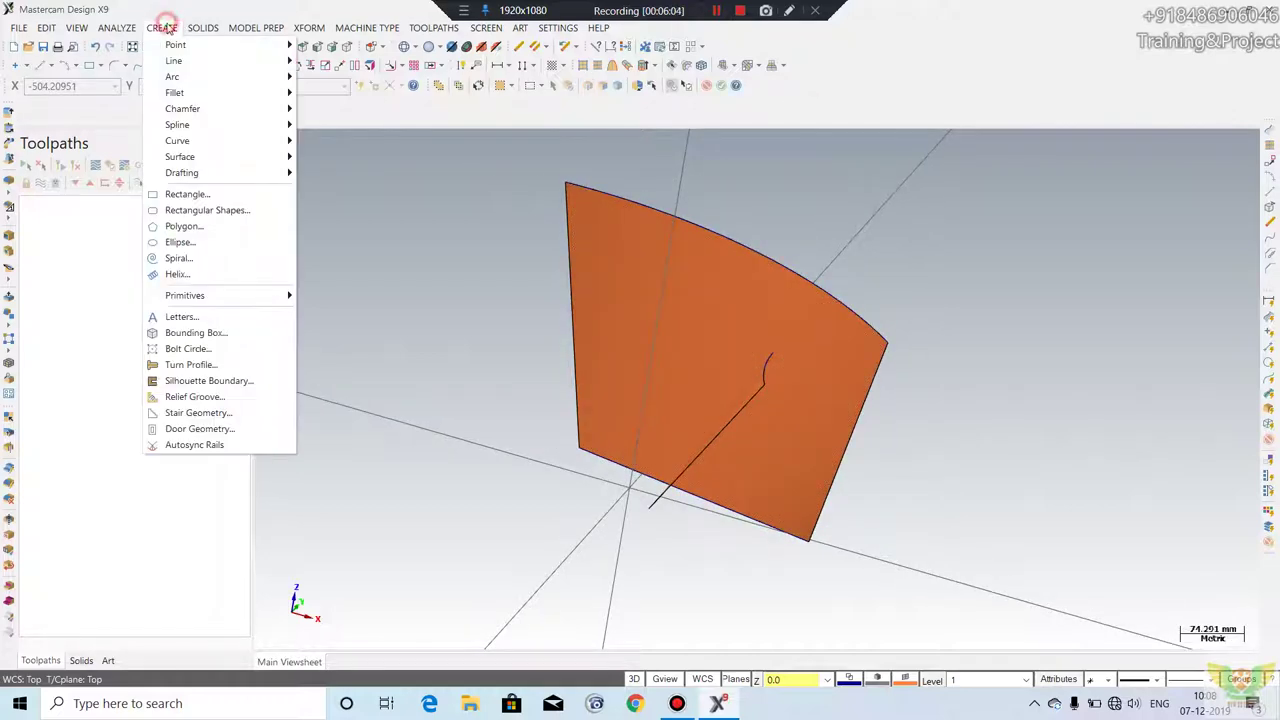
- Generate Curve on All Edges for the orange lofted surface in one pass
left_click(251, 141)
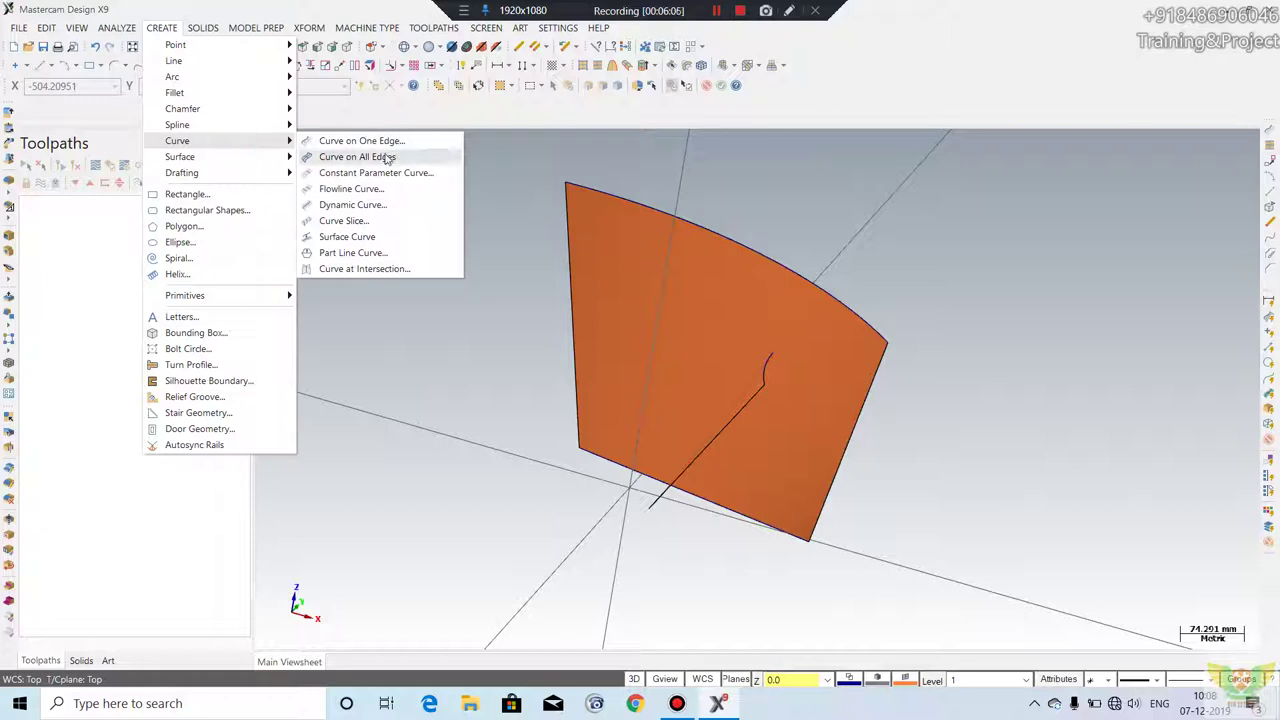
left_click(357, 157)
left_click(655, 311)
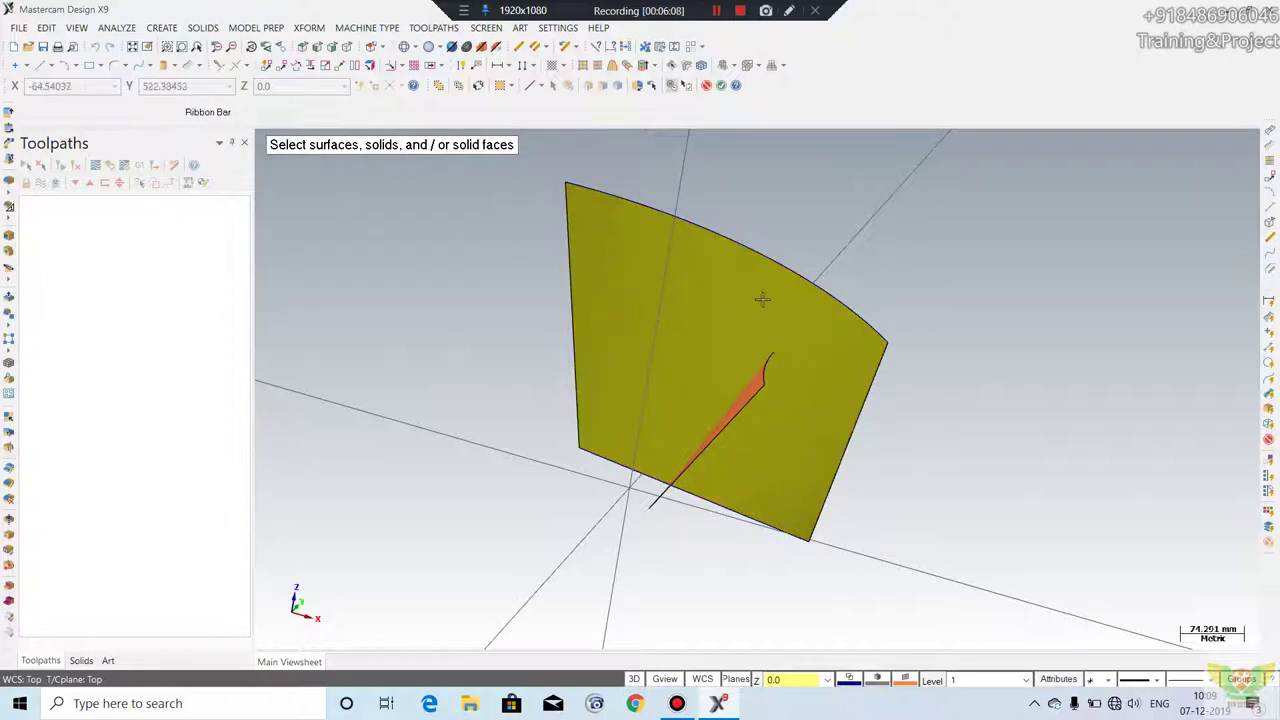
key("Return")
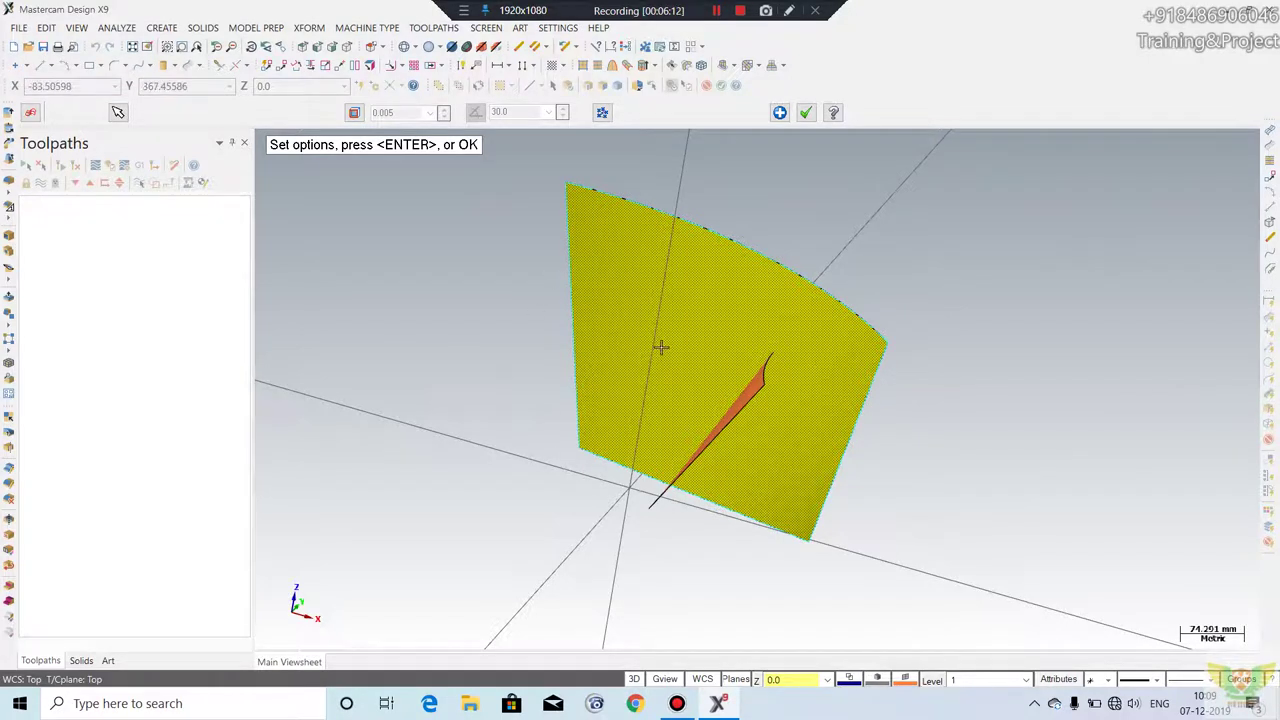
key("Return")
scroll(614, 182, "up", 2)
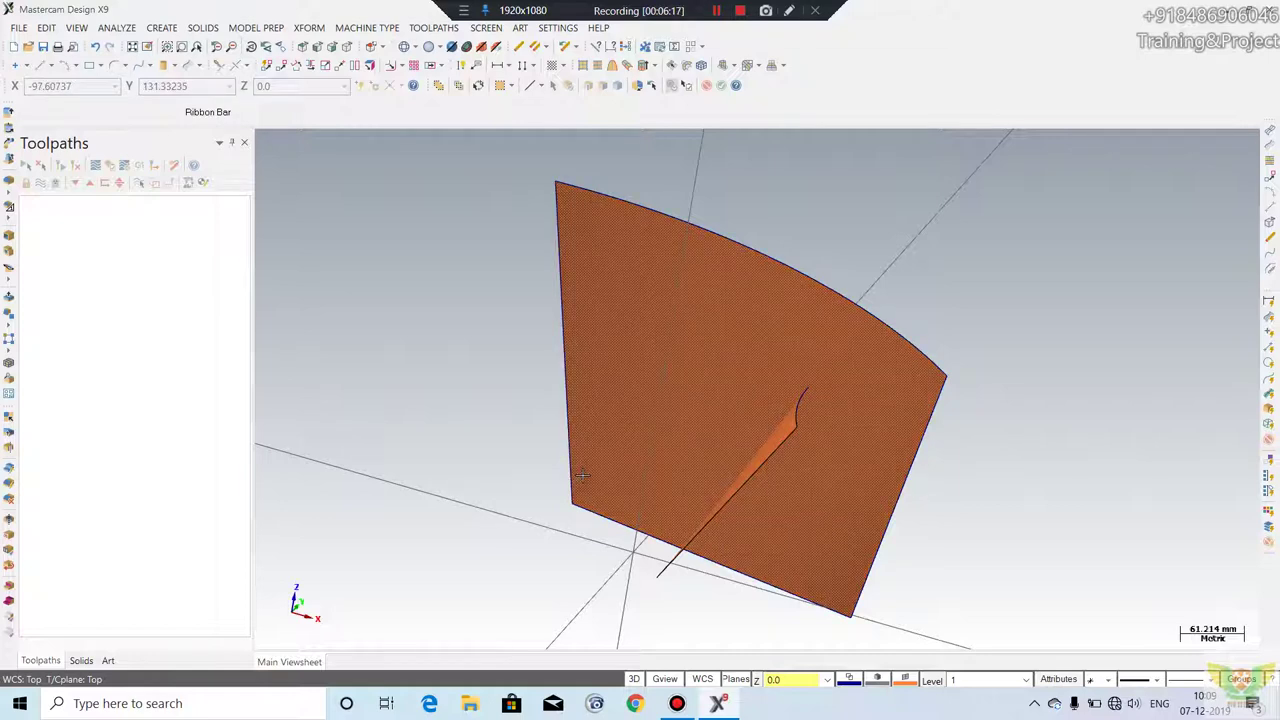
scroll(547, 400, "down", 2)
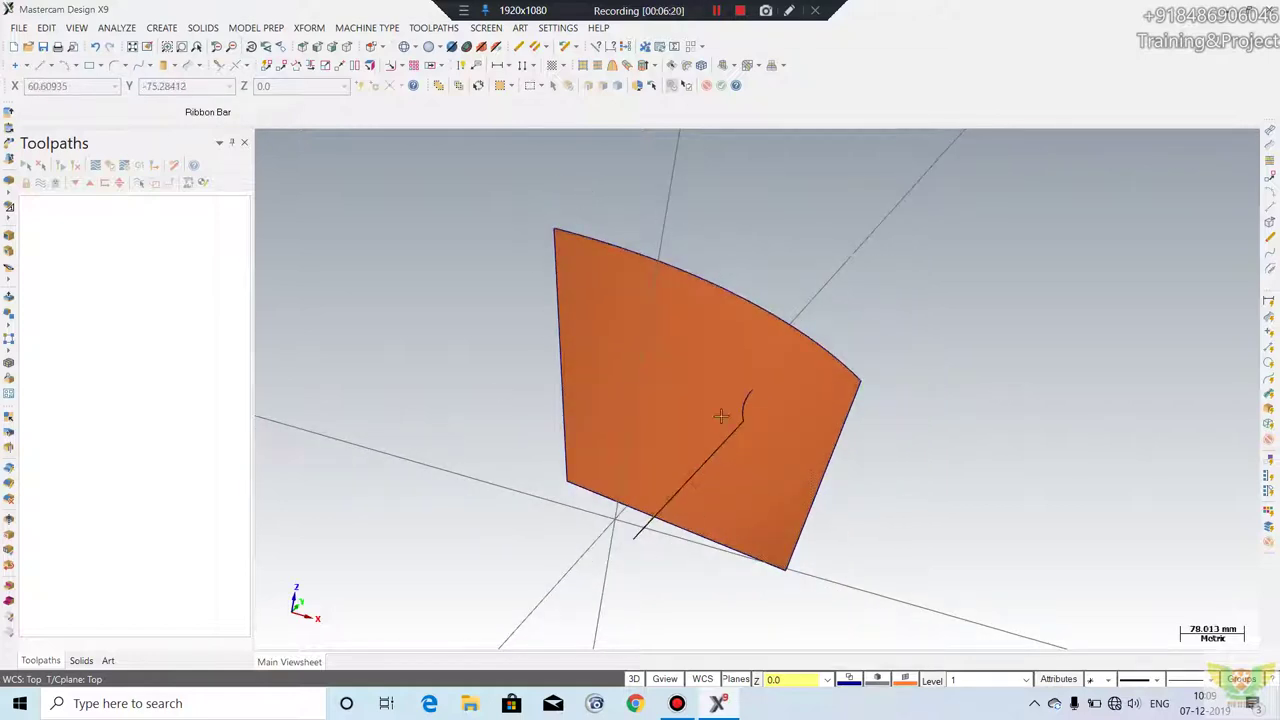
- Extract a constant-parameter curve running horizontally across the orange surface
left_click(163, 28)
mouse_move(182, 92)
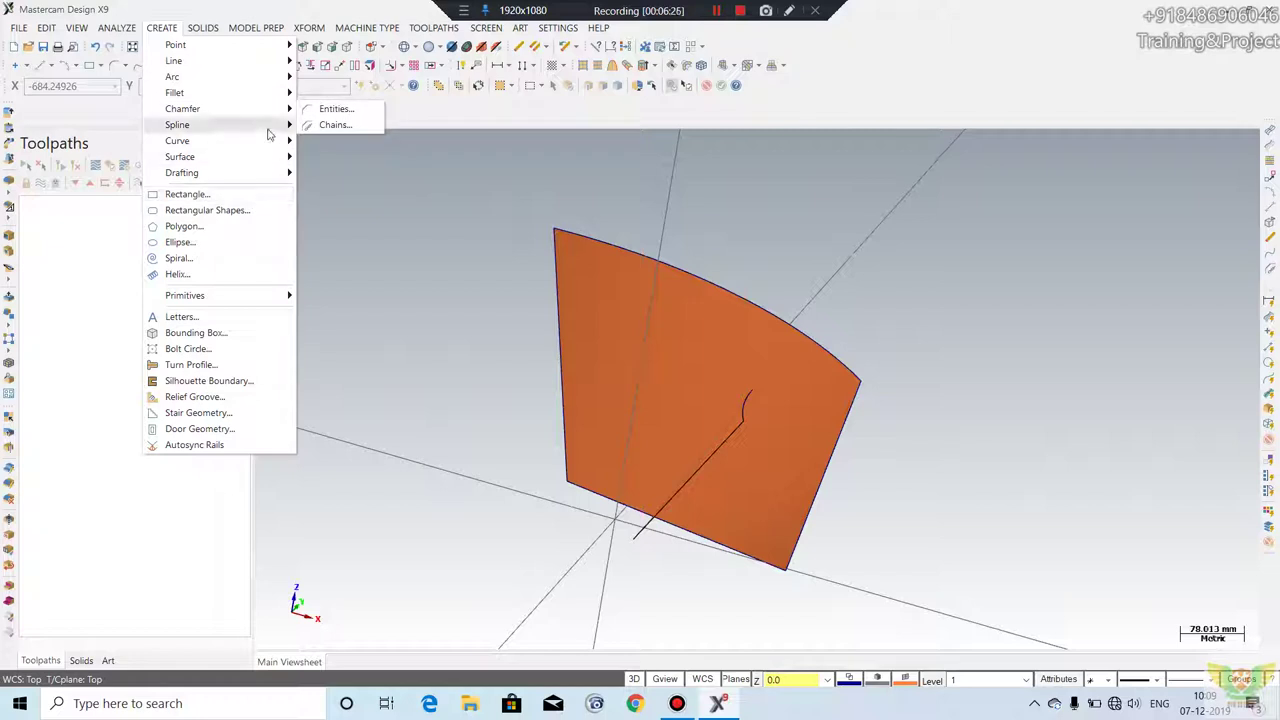
mouse_move(177, 141)
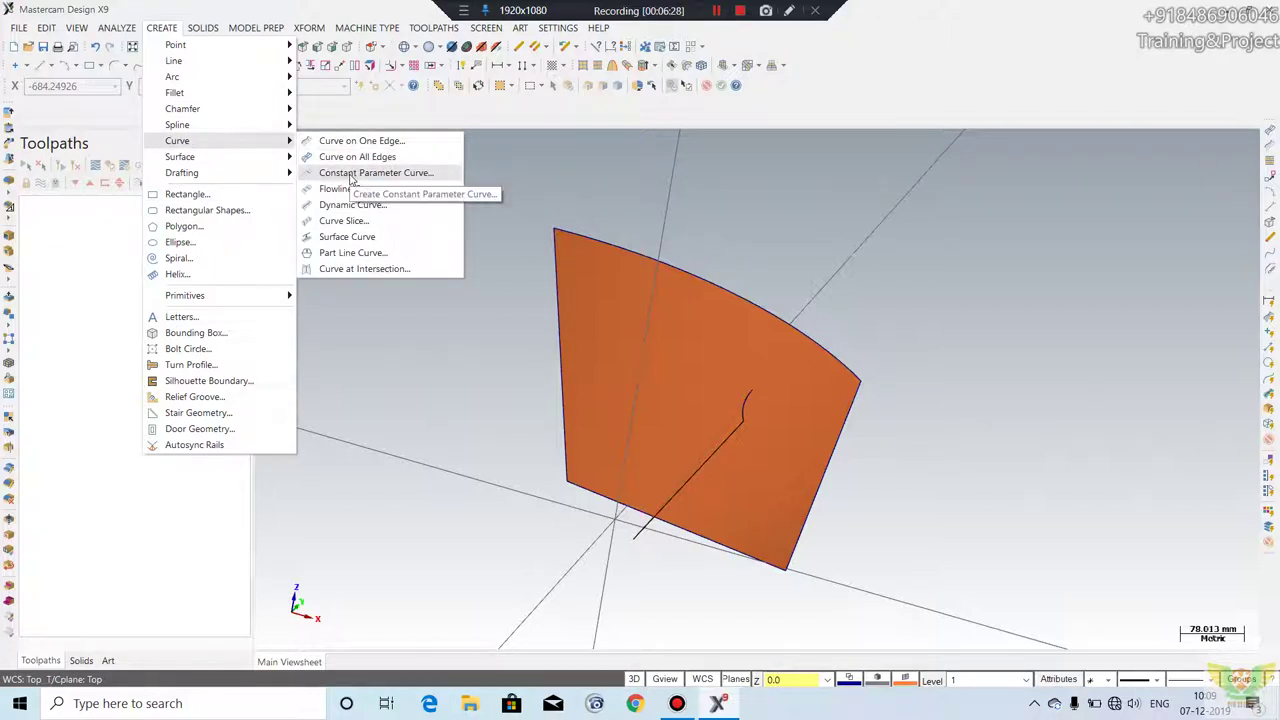
left_click(352, 173)
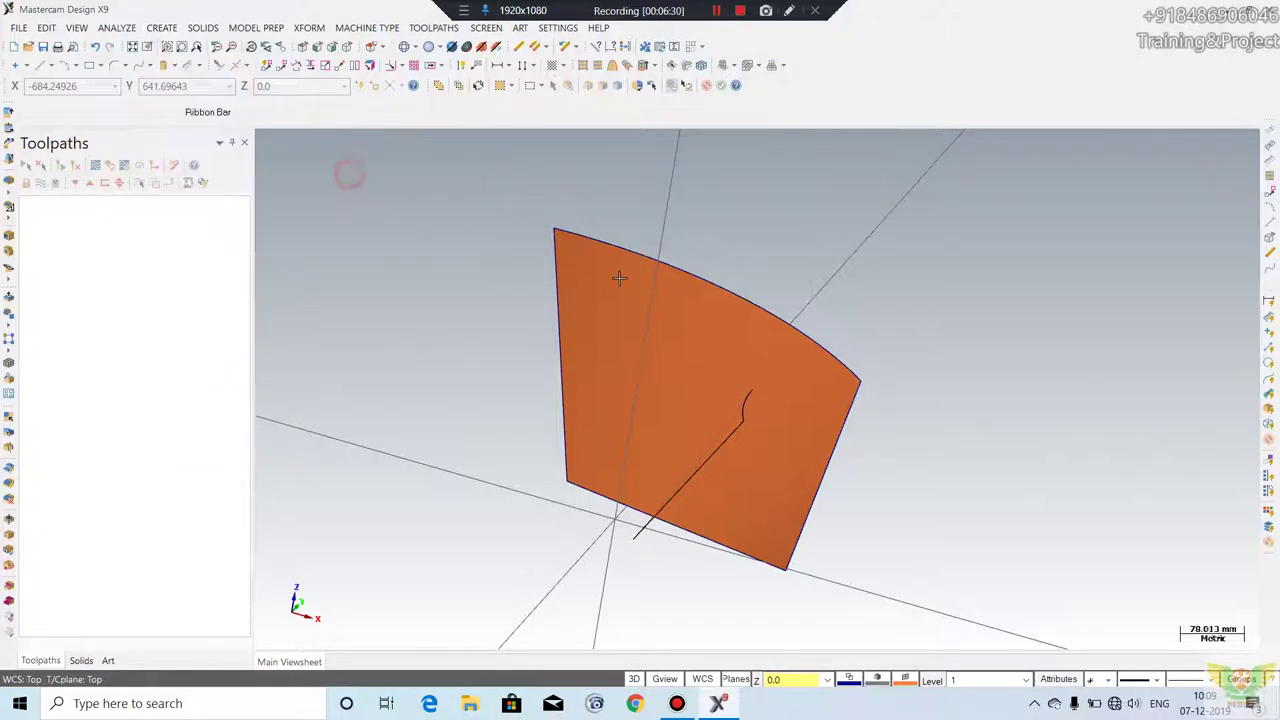
left_click(612, 316)
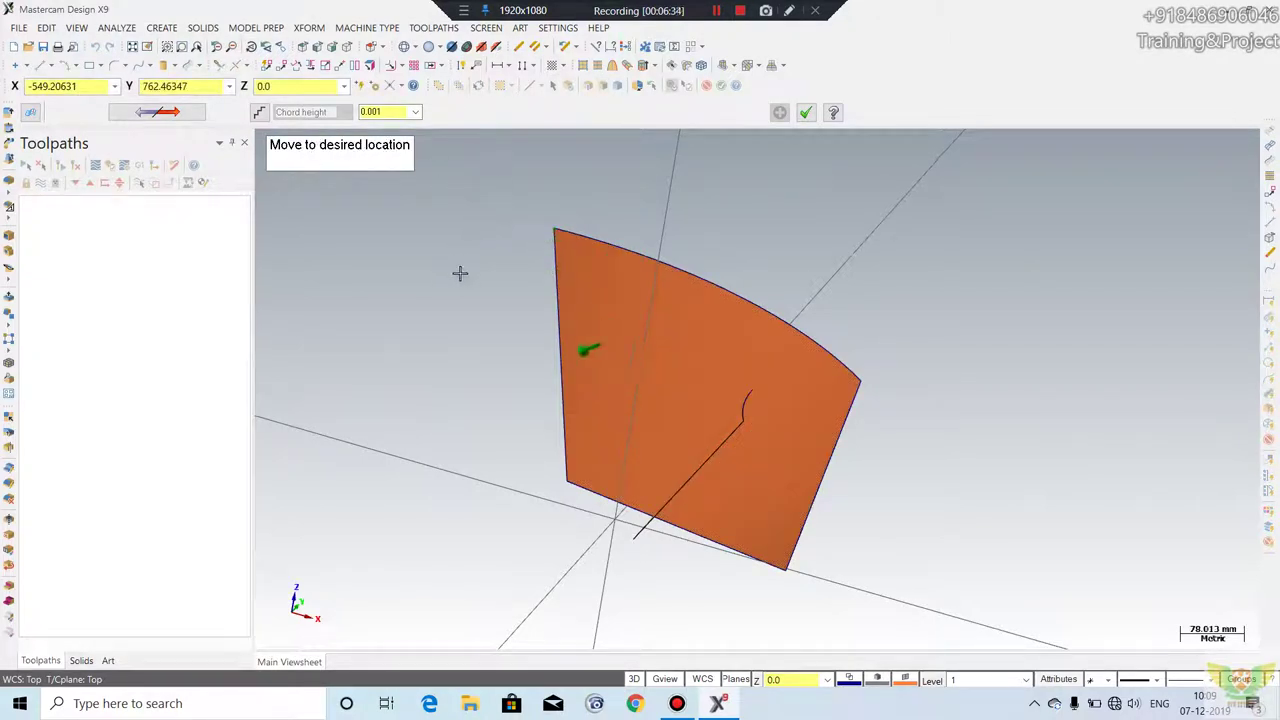
left_click(498, 231)
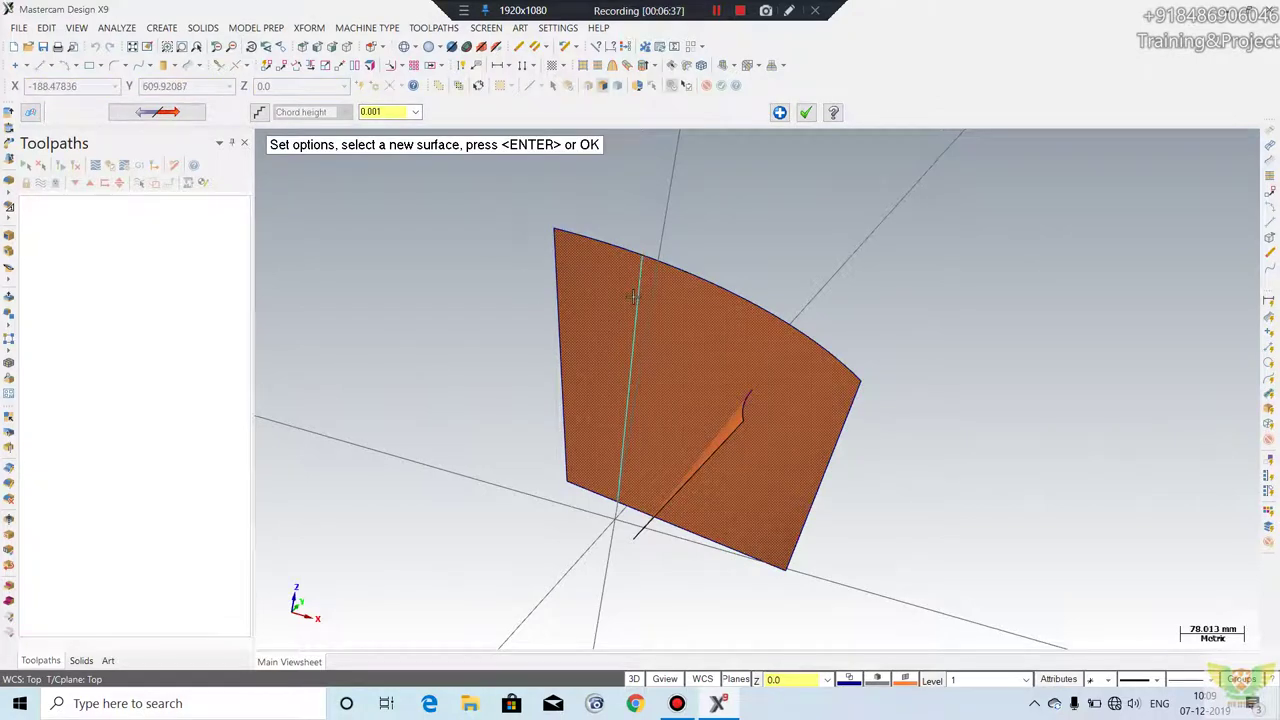
left_click(165, 114)
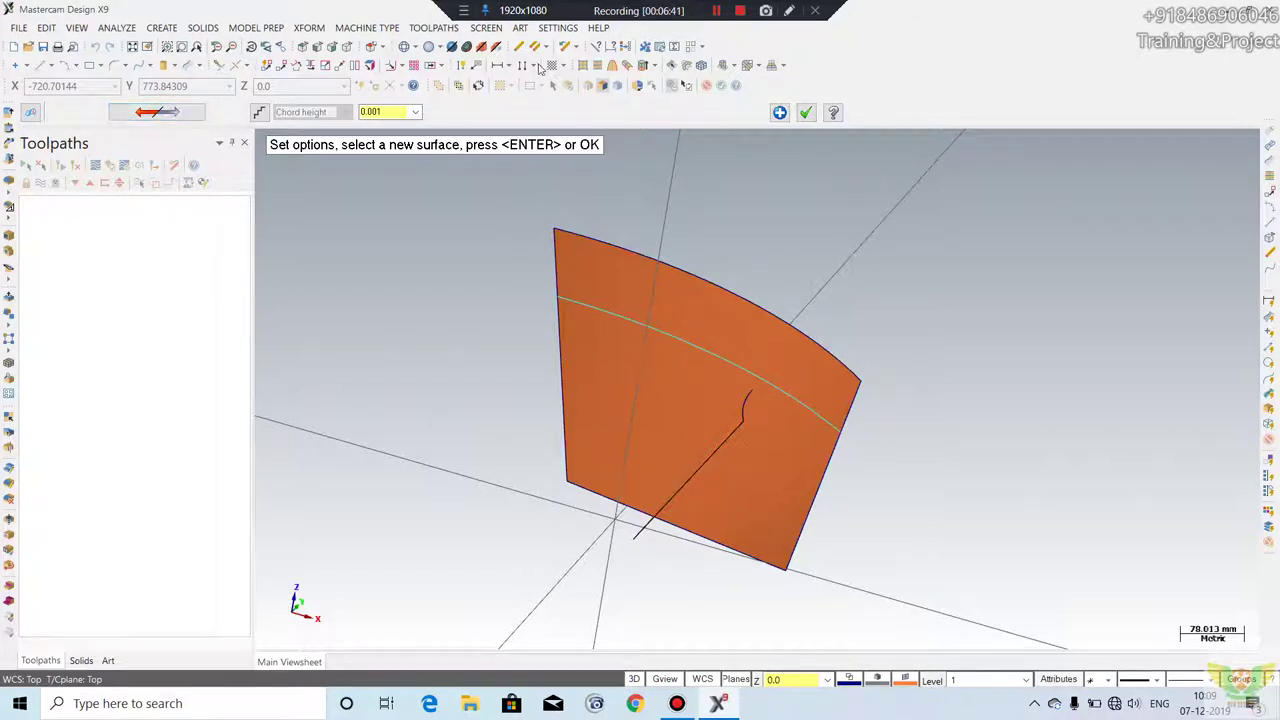
left_click(807, 113)
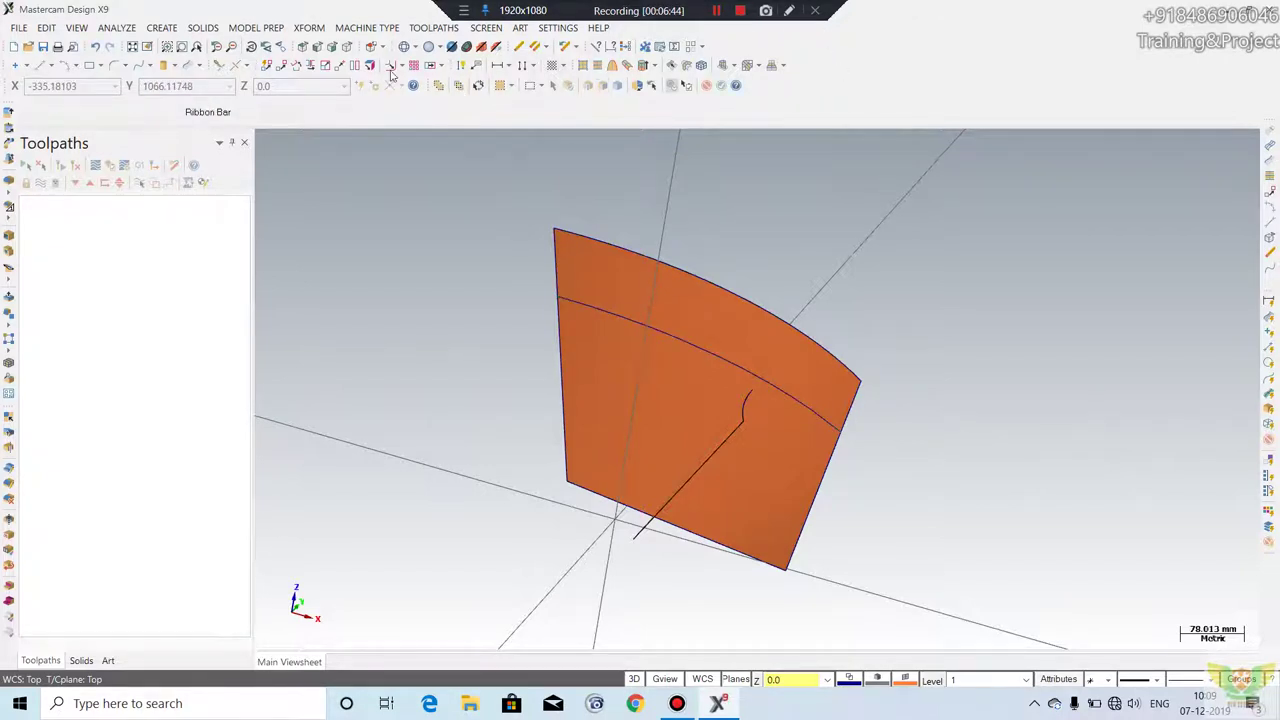
- Add flowline curves to the orange surface, spaced by Number to give 10 curves
left_click(163, 30)
mouse_move(177, 141)
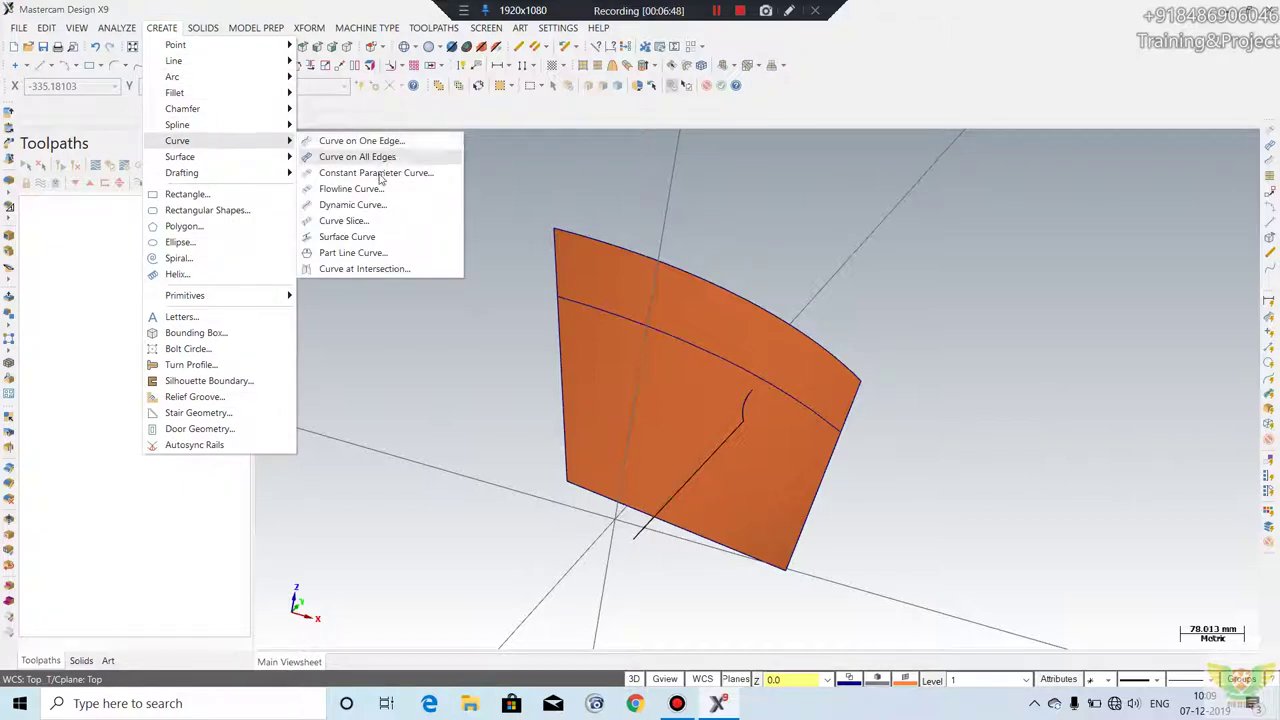
left_click(372, 189)
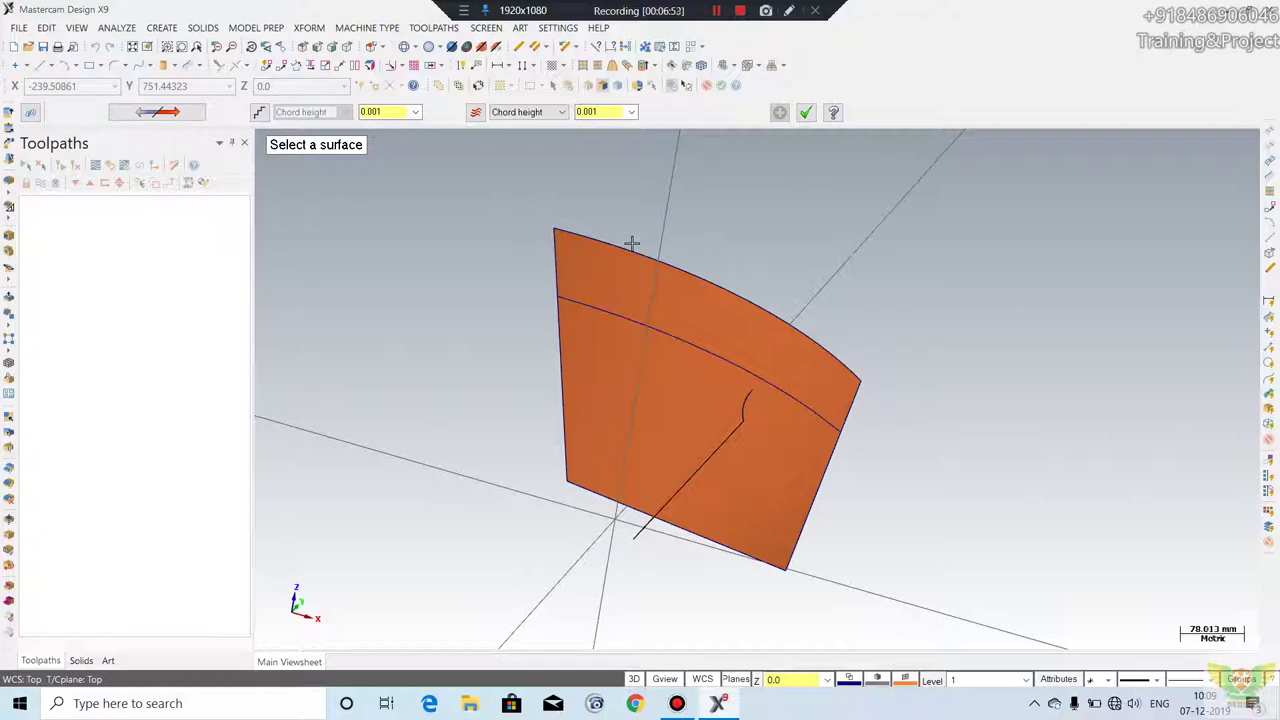
left_click(630, 292)
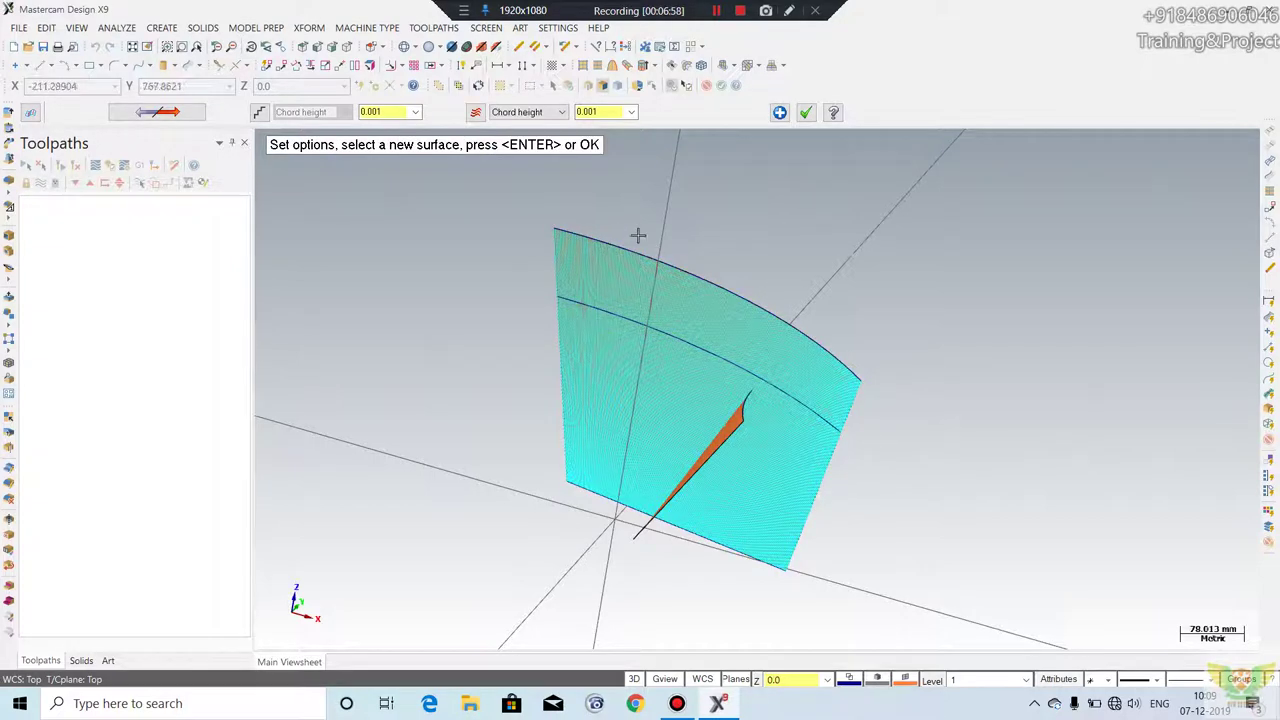
double_click(613, 112)
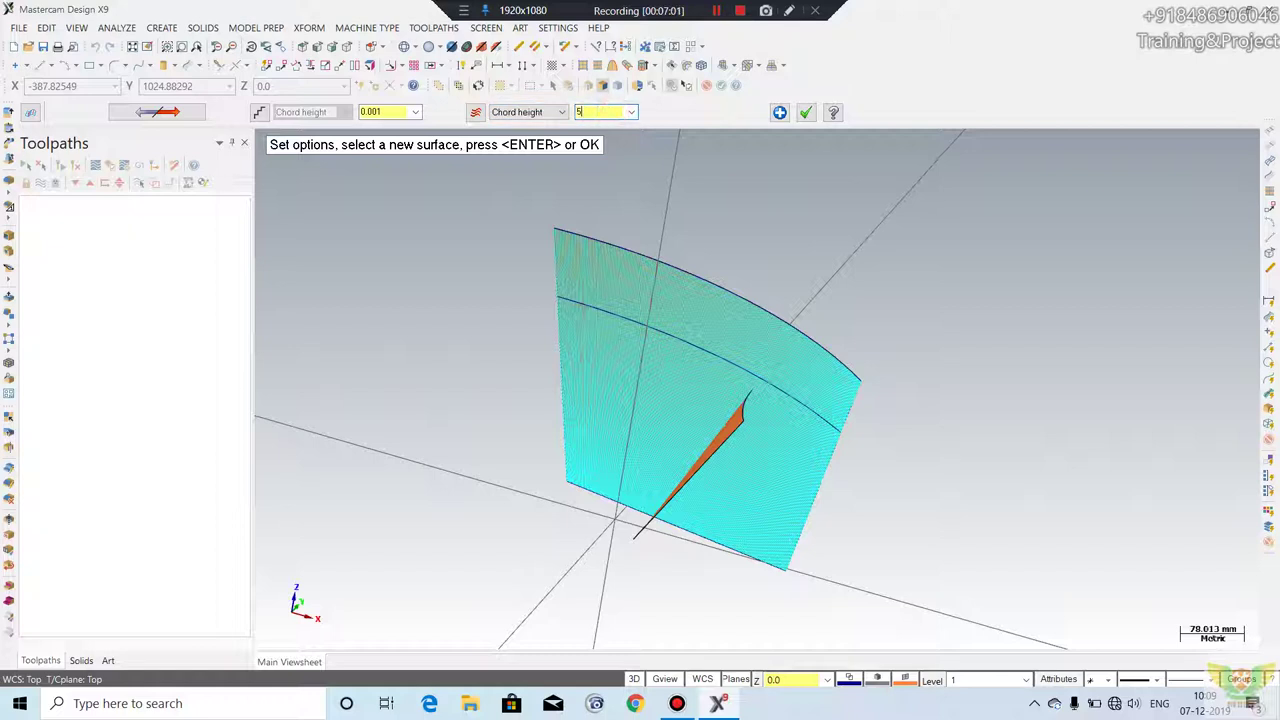
key("Return")
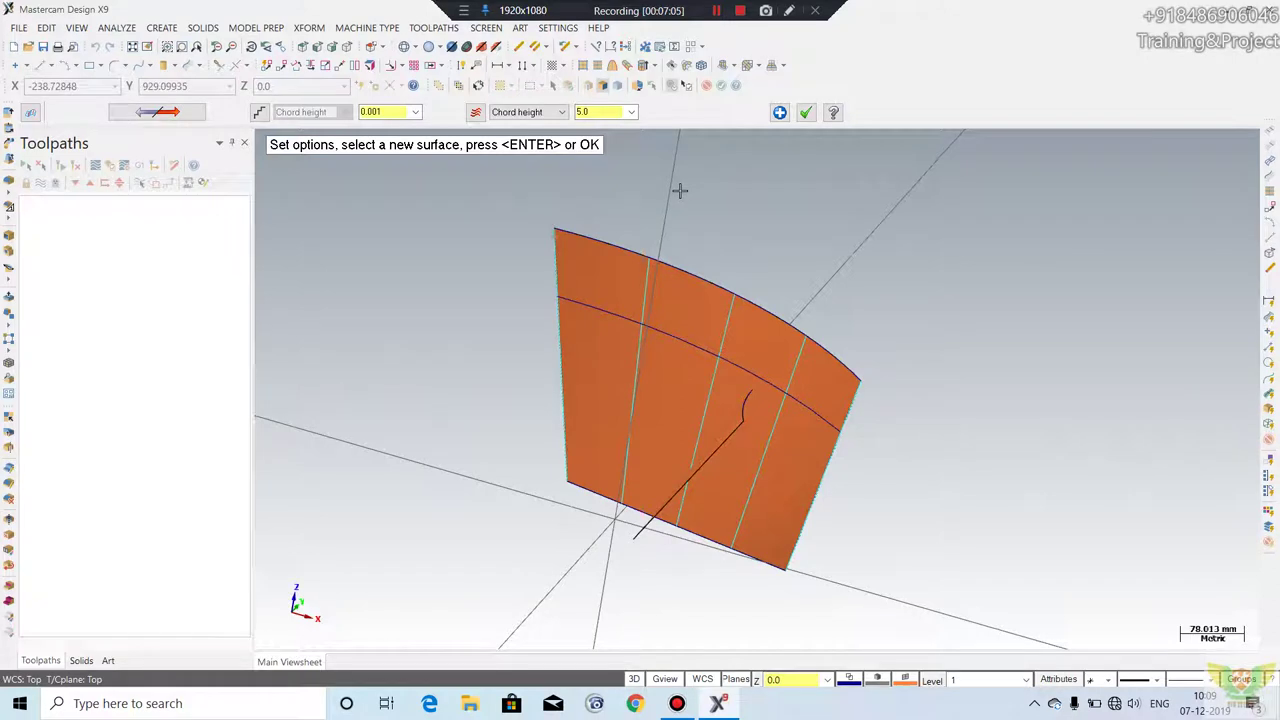
mouse_move(1046, 317)
middle_mouse_down()
mouse_move(1111, 284)
mouse_move(1114, 306)
mouse_move(1034, 300)
mouse_move(1054, 297)
middle_mouse_up()
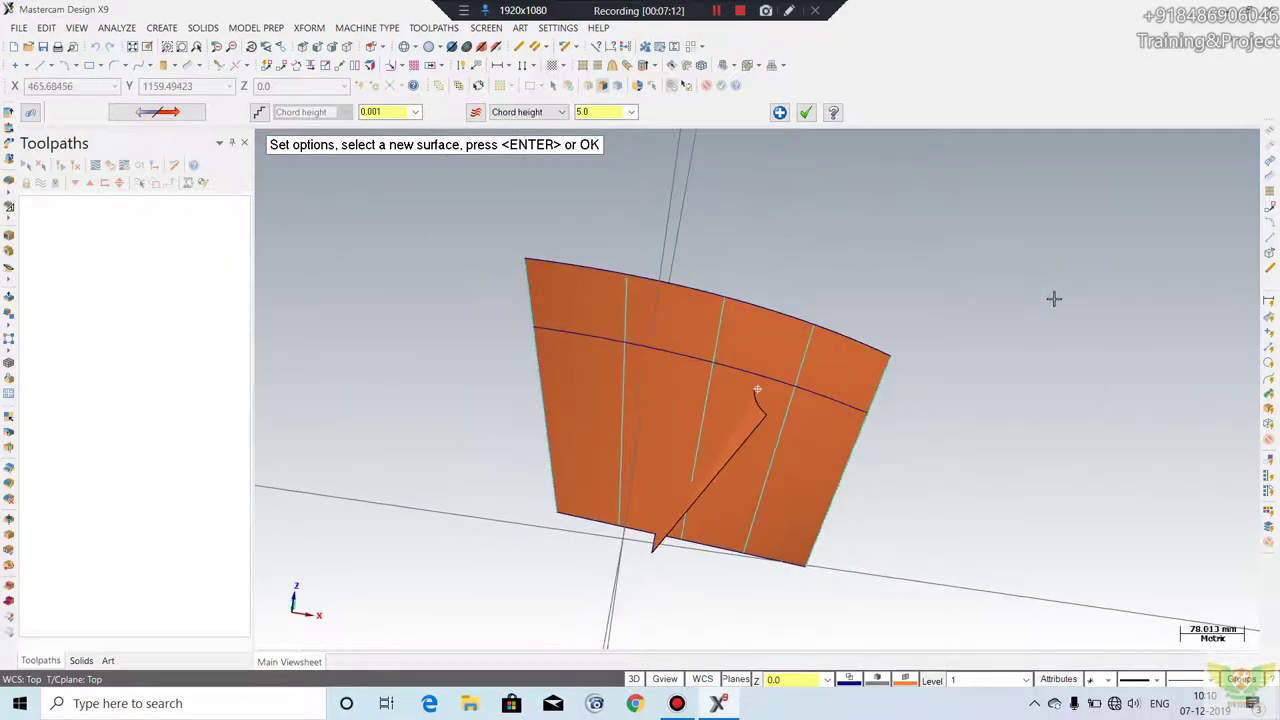
left_click(562, 112)
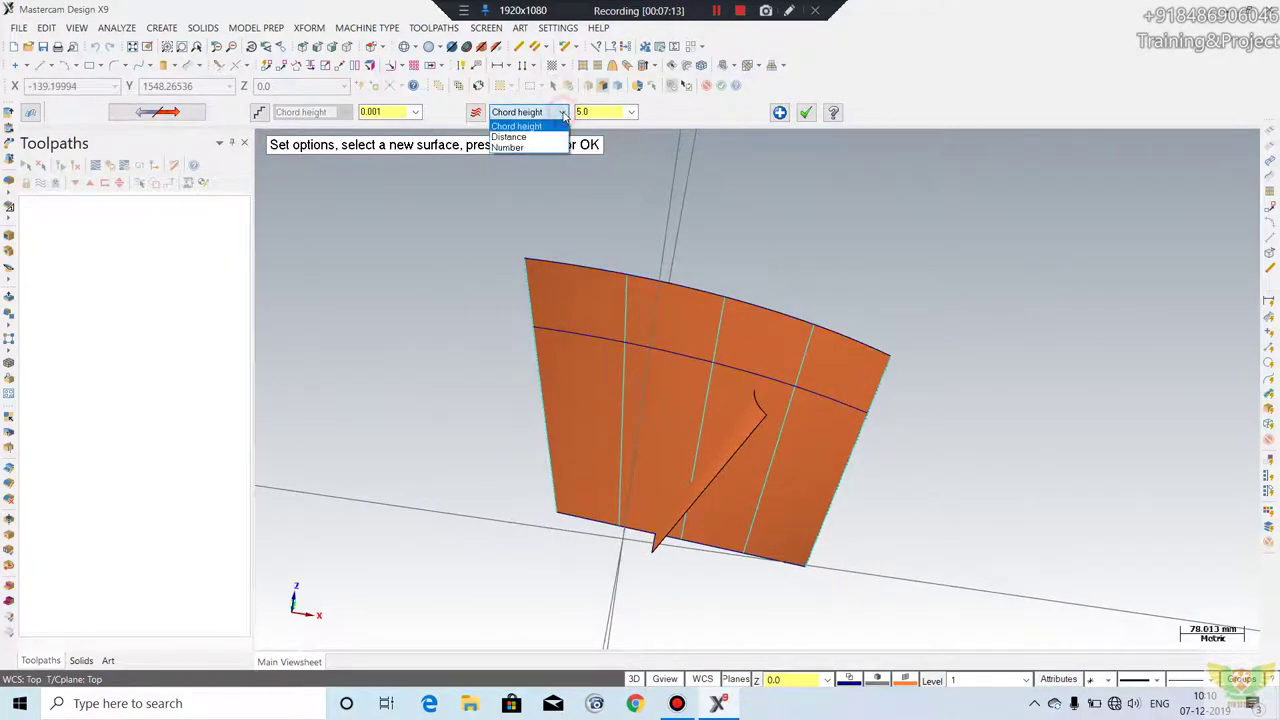
left_click(507, 147)
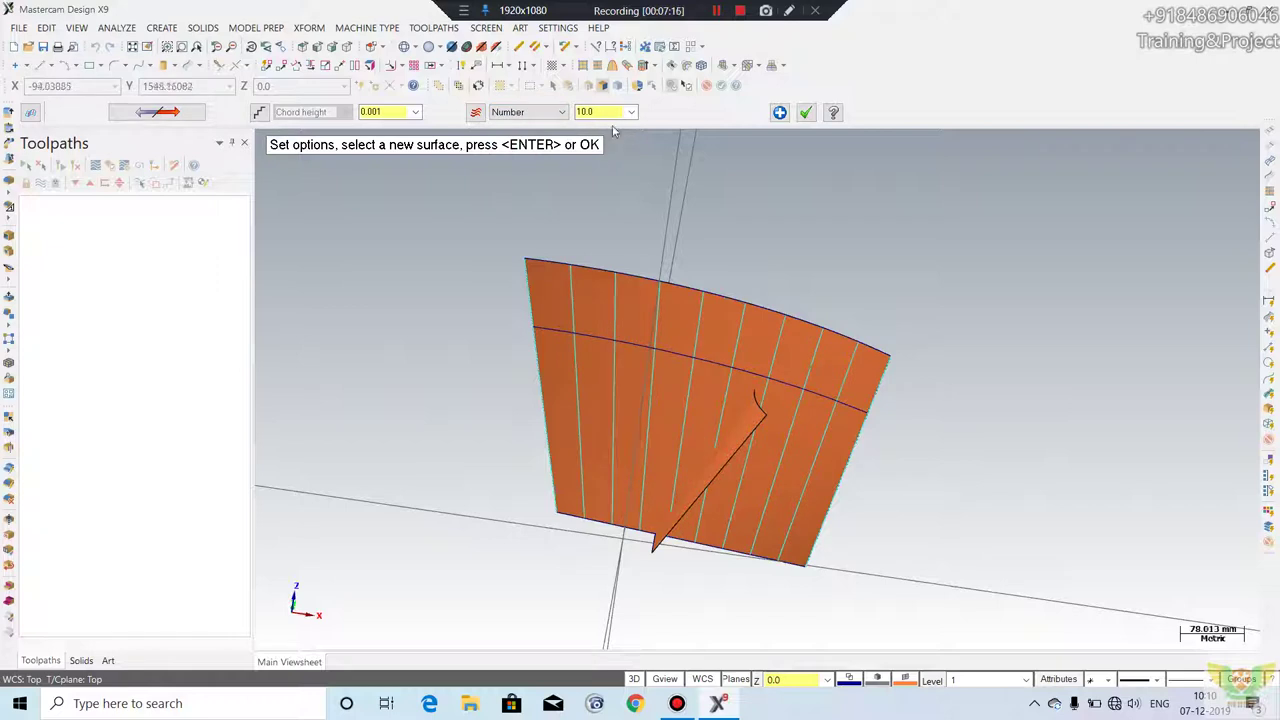
left_click(808, 112)
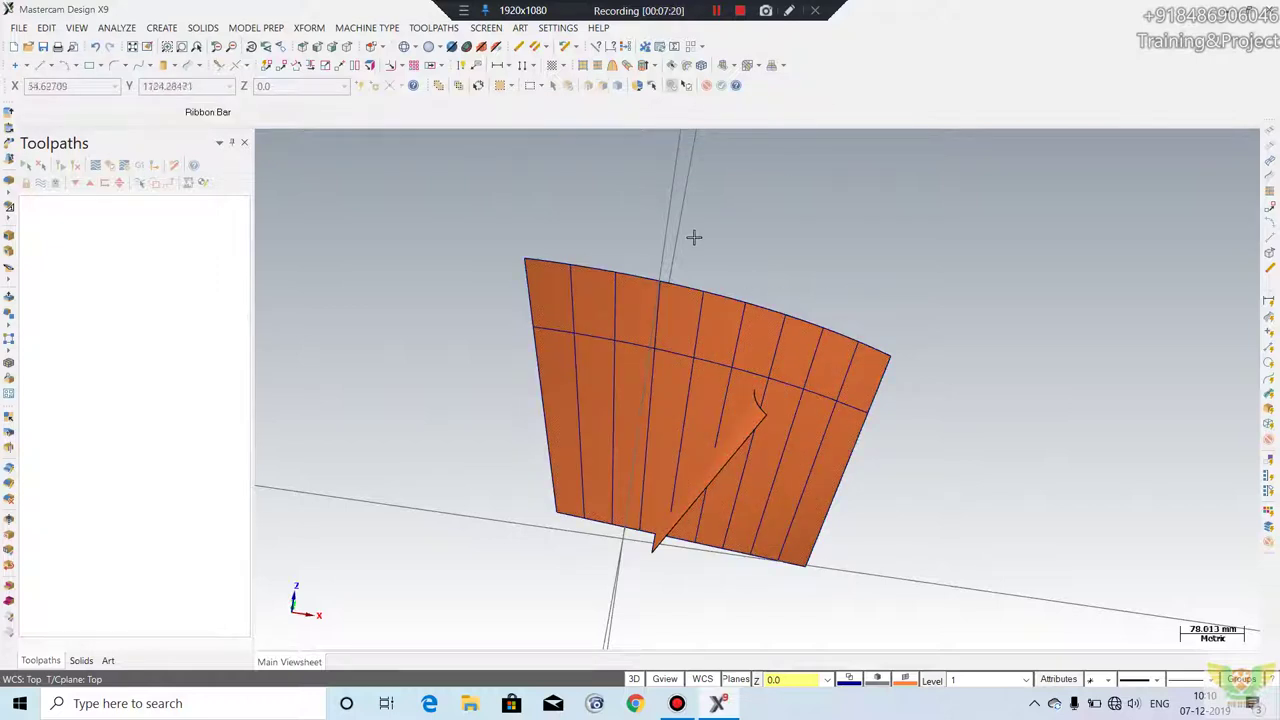
left_click(162, 28)
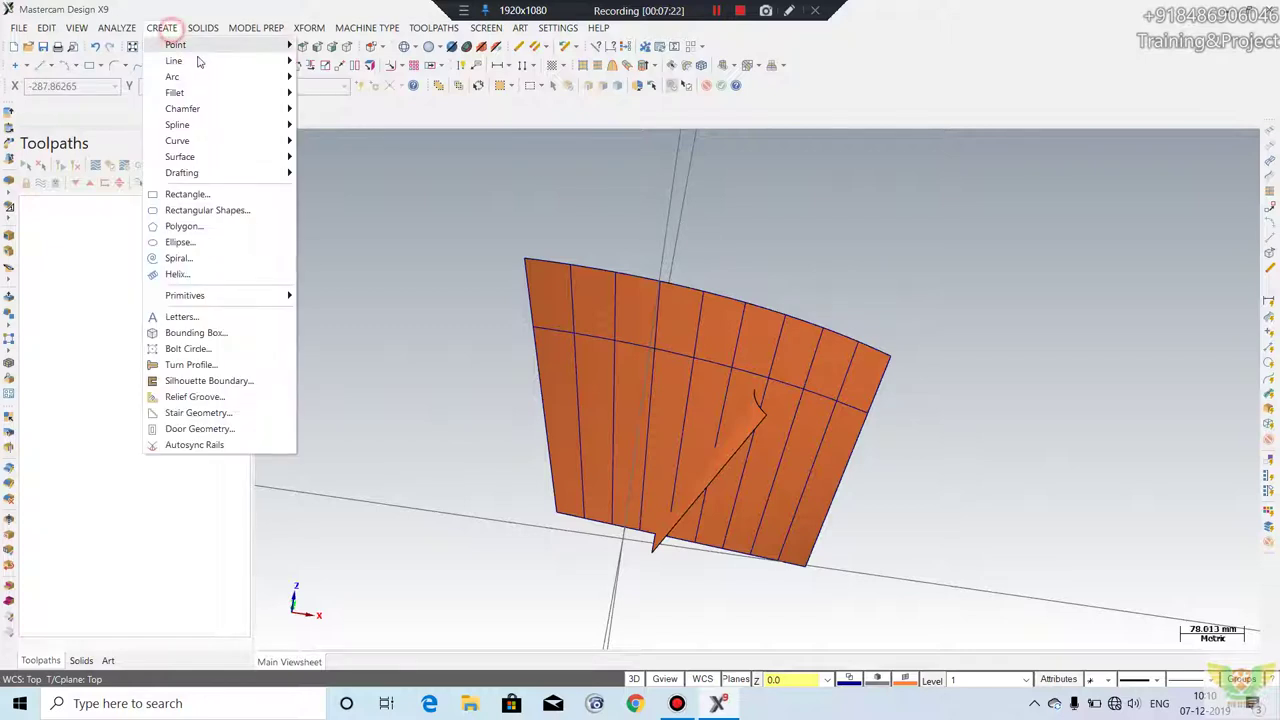
- Draw a dynamic curve through picked points across the upper orange surface
left_click(245, 140)
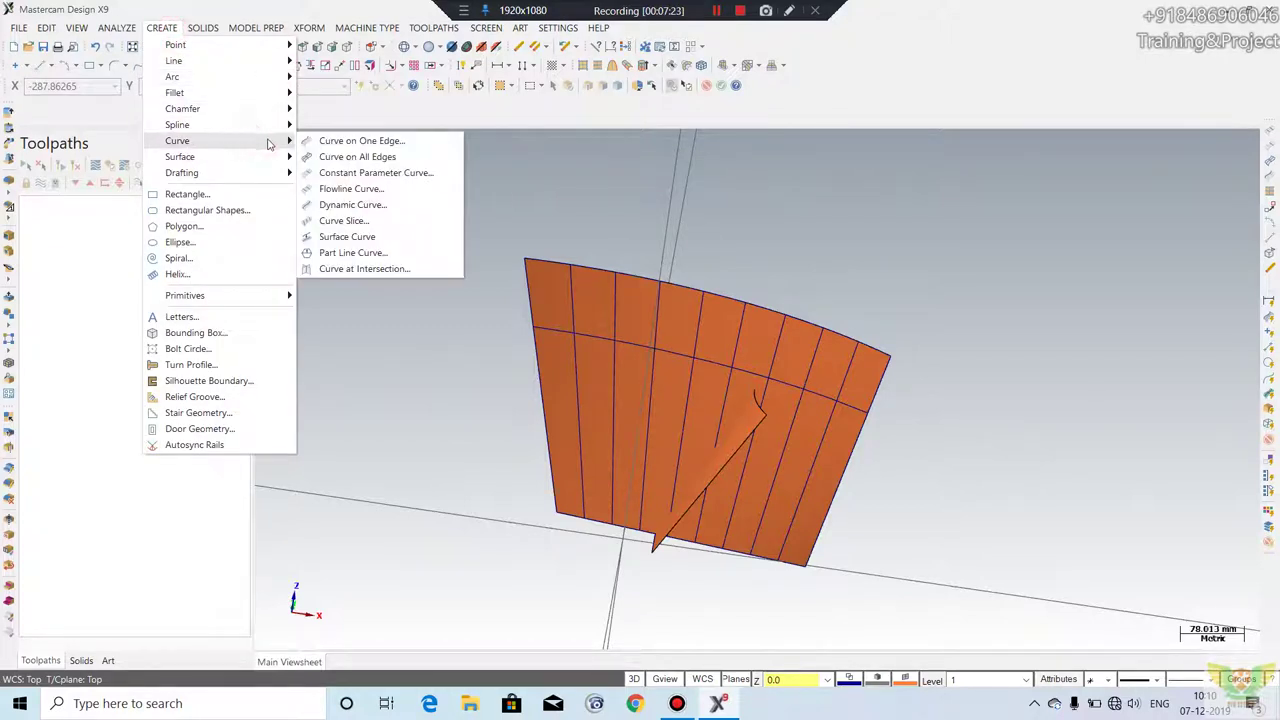
left_click(368, 208)
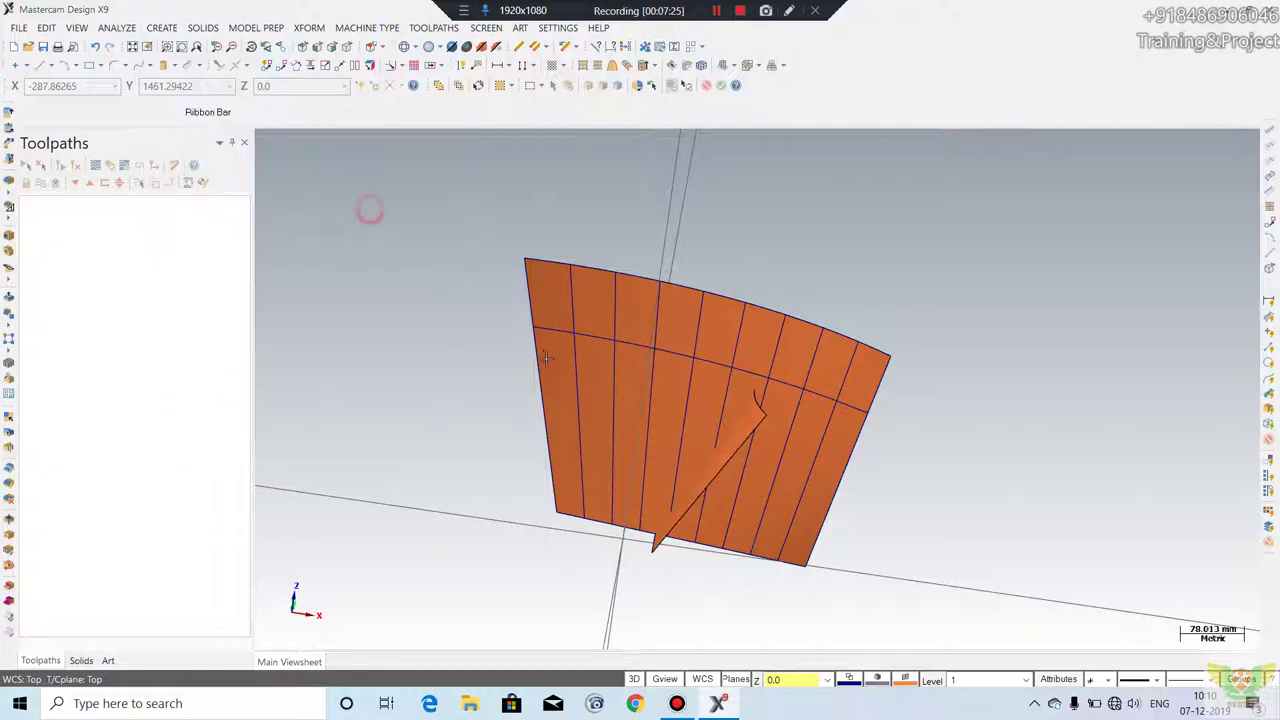
left_click(624, 367)
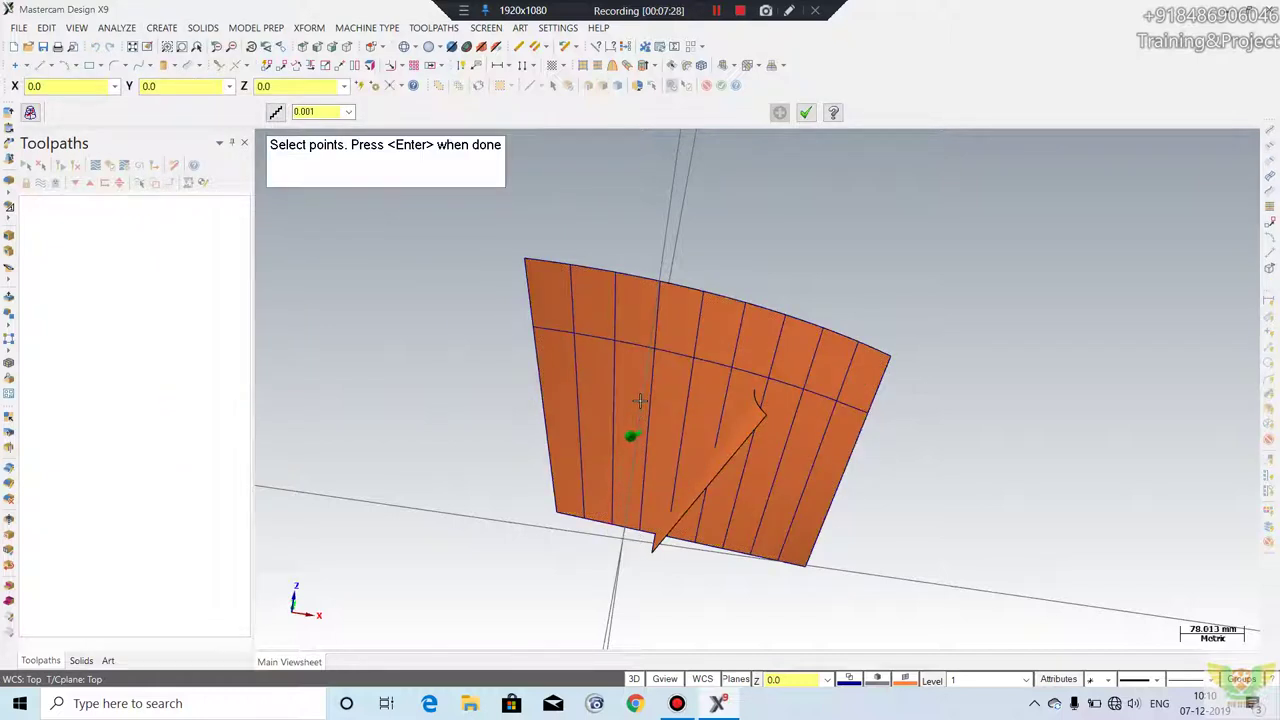
left_click(569, 338)
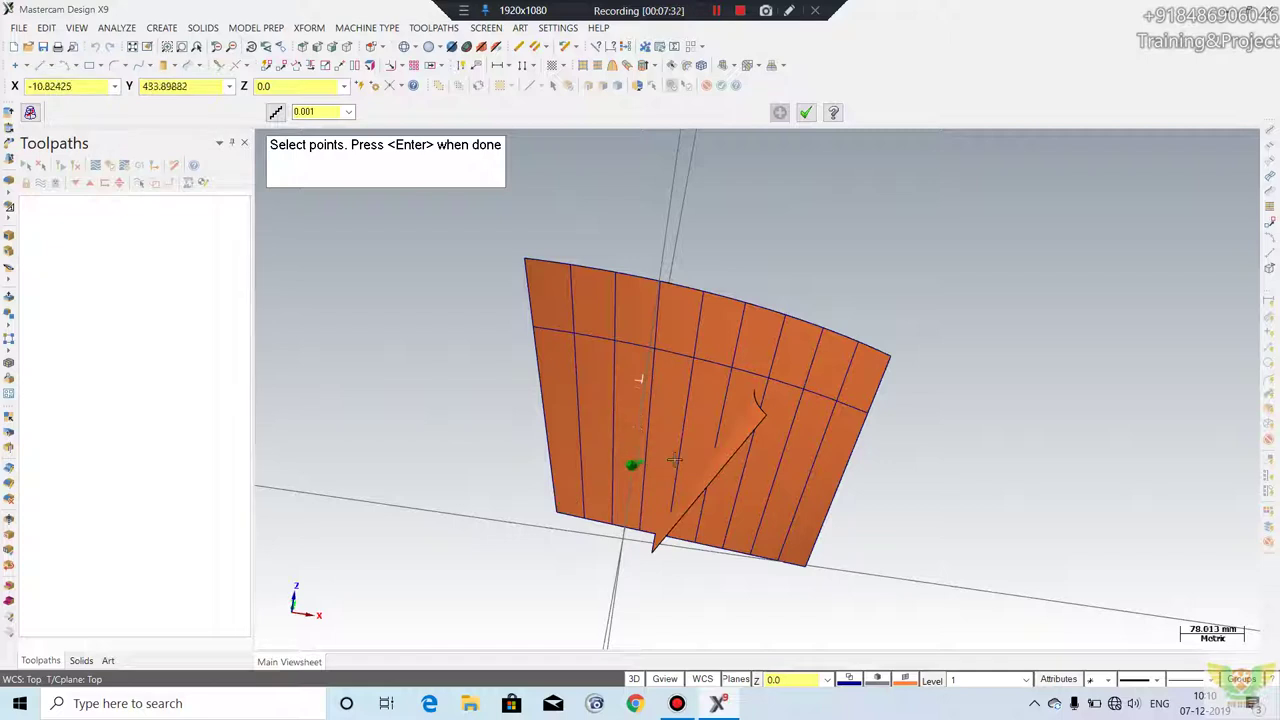
key("Return")
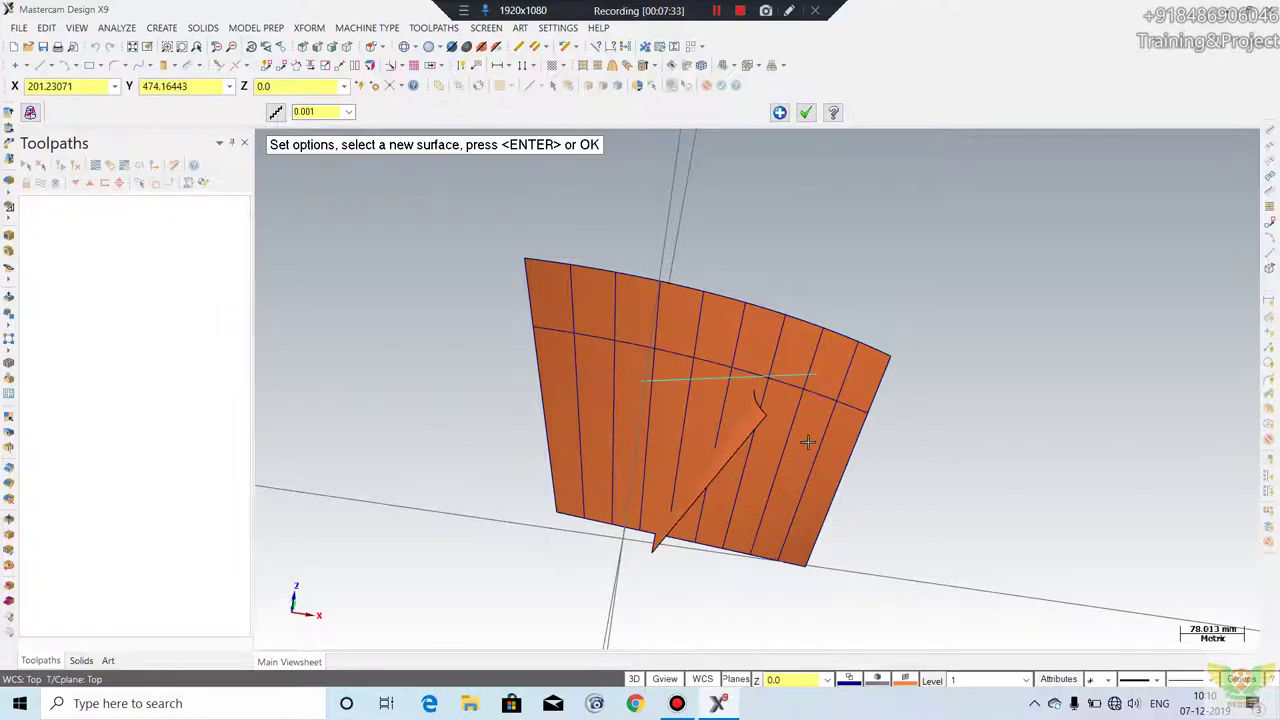
mouse_move(689, 362)
middle_mouse_down()
mouse_move(760, 343)
mouse_move(760, 463)
mouse_move(748, 340)
middle_mouse_up()
scroll(748, 340, "up", 2)
scroll(740, 350, "up", 2)
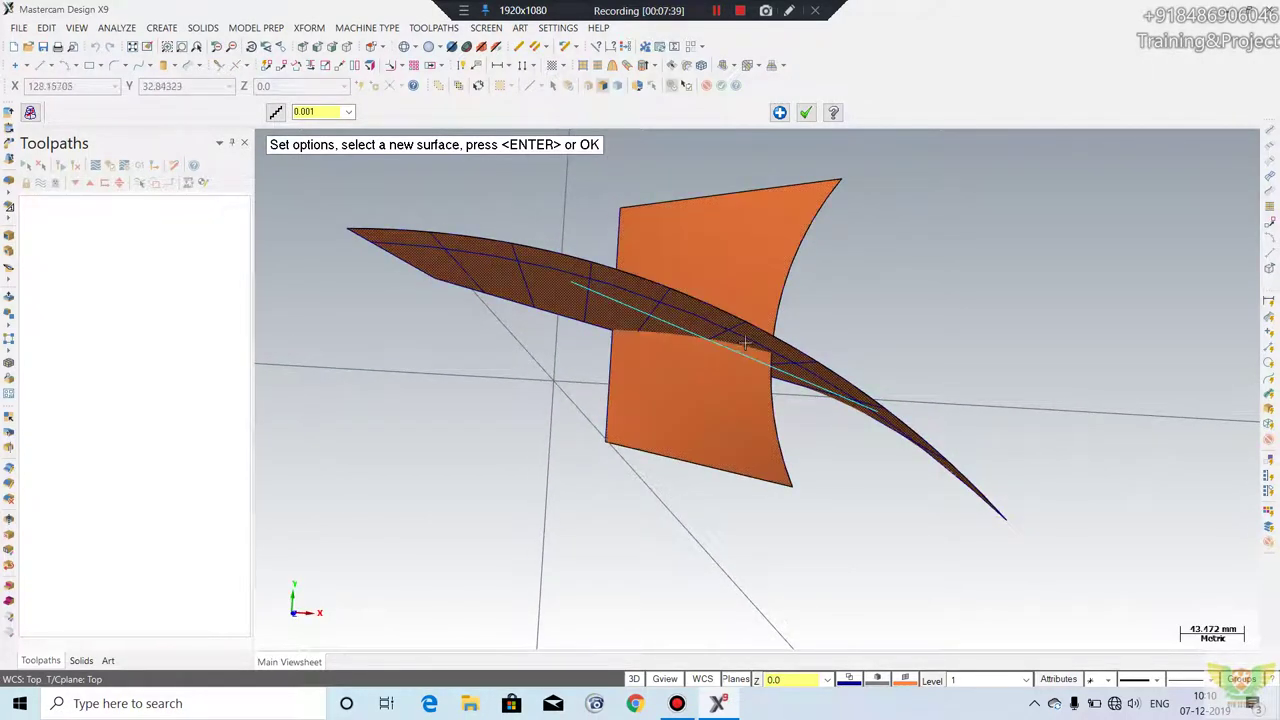
mouse_move(631, 506)
middle_mouse_down()
mouse_move(654, 380)
mouse_move(680, 326)
middle_mouse_up()
scroll(518, 370, "down", 2)
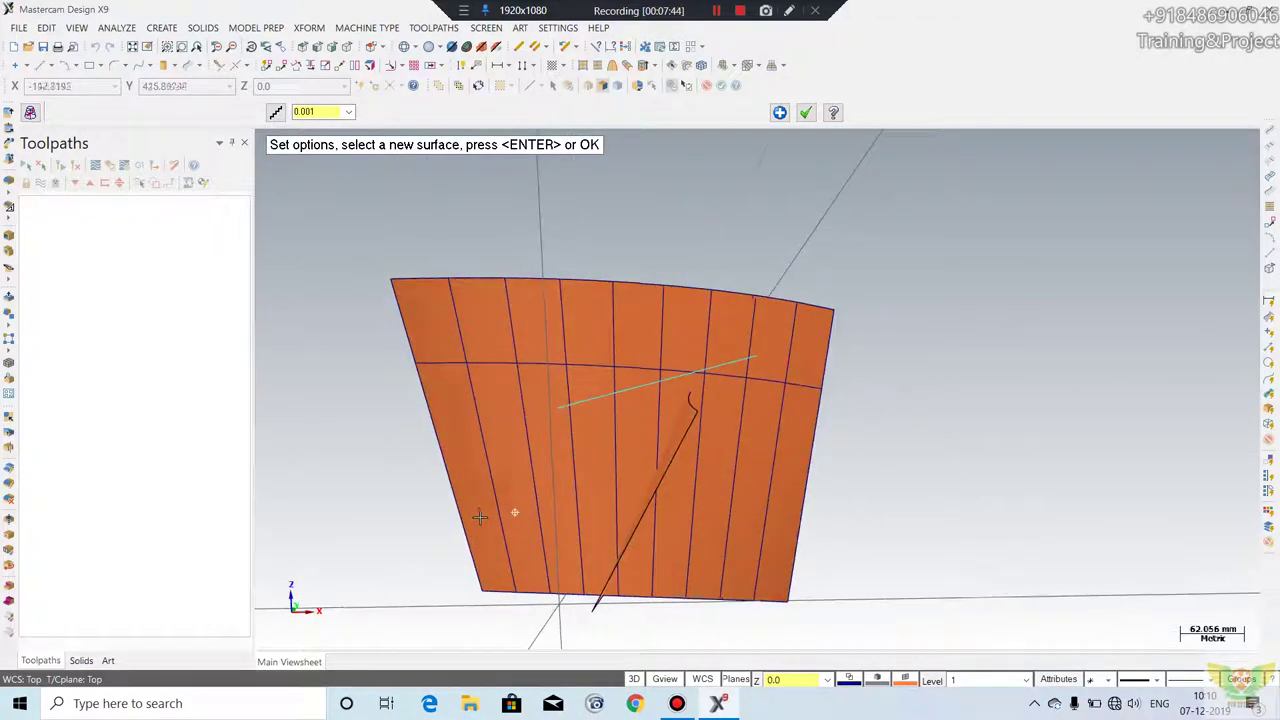
scroll(518, 370, "down", 2)
scroll(515, 401, "up", 2)
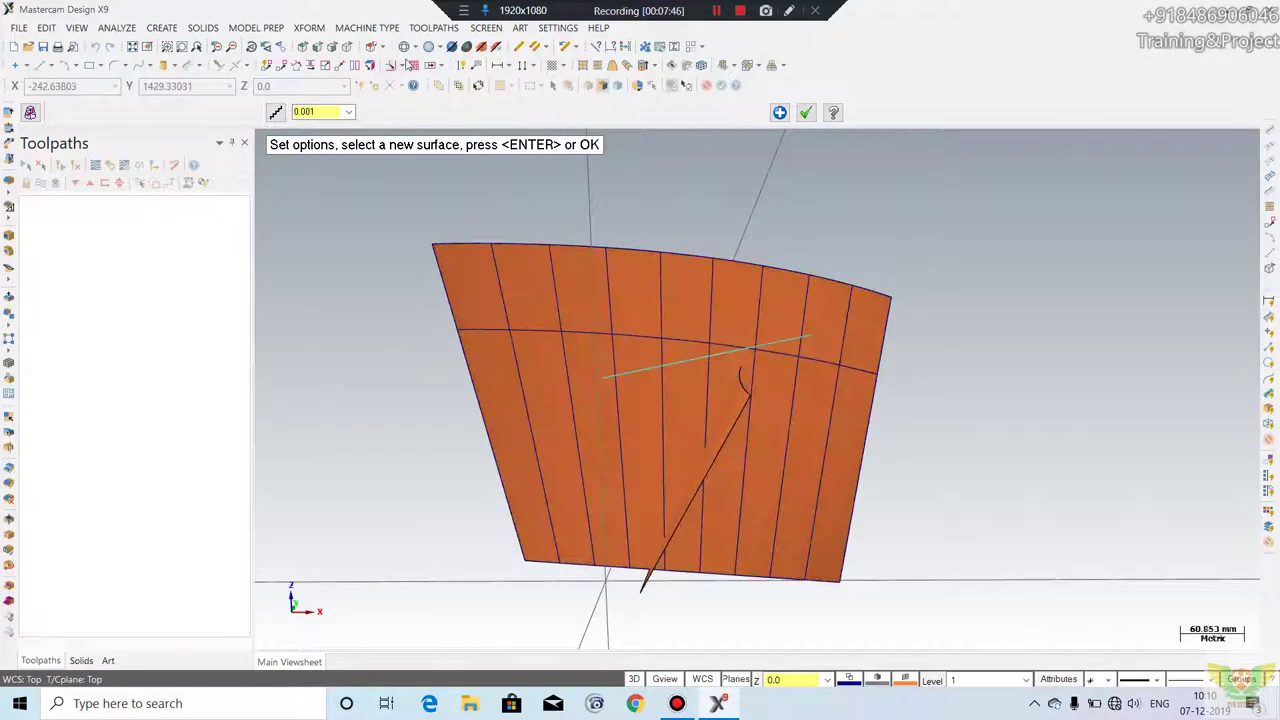
left_click(152, 27)
mouse_move(183, 109)
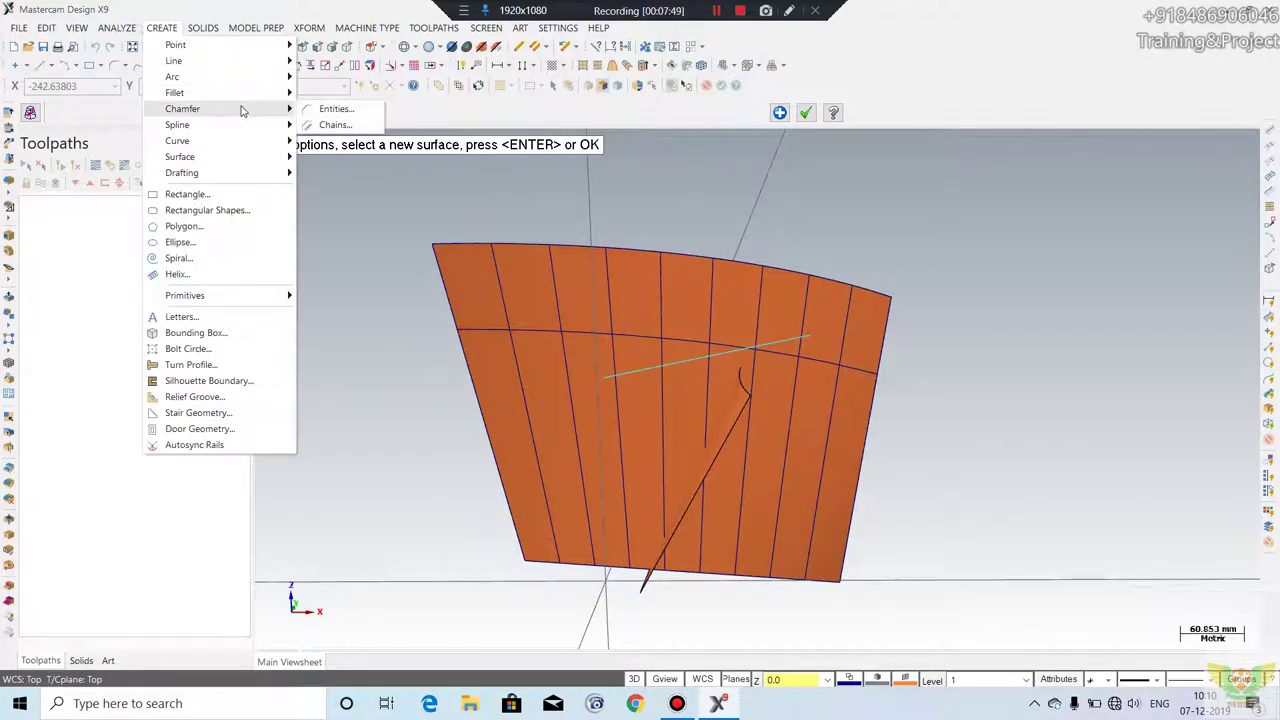
mouse_move(177, 140)
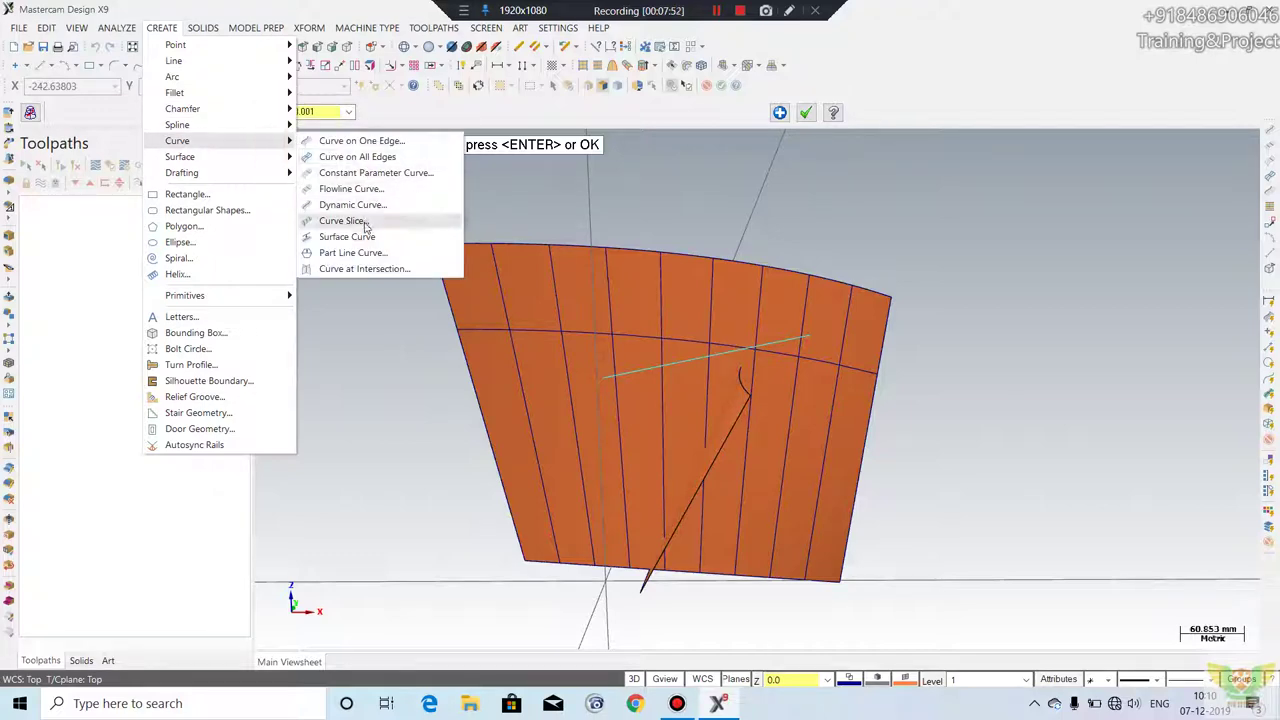
- Create slice curves through the small angled plate
left_click(365, 221)
mouse_move(780, 321)
middle_mouse_down()
mouse_move(840, 355)
mouse_move(820, 345)
middle_mouse_up()
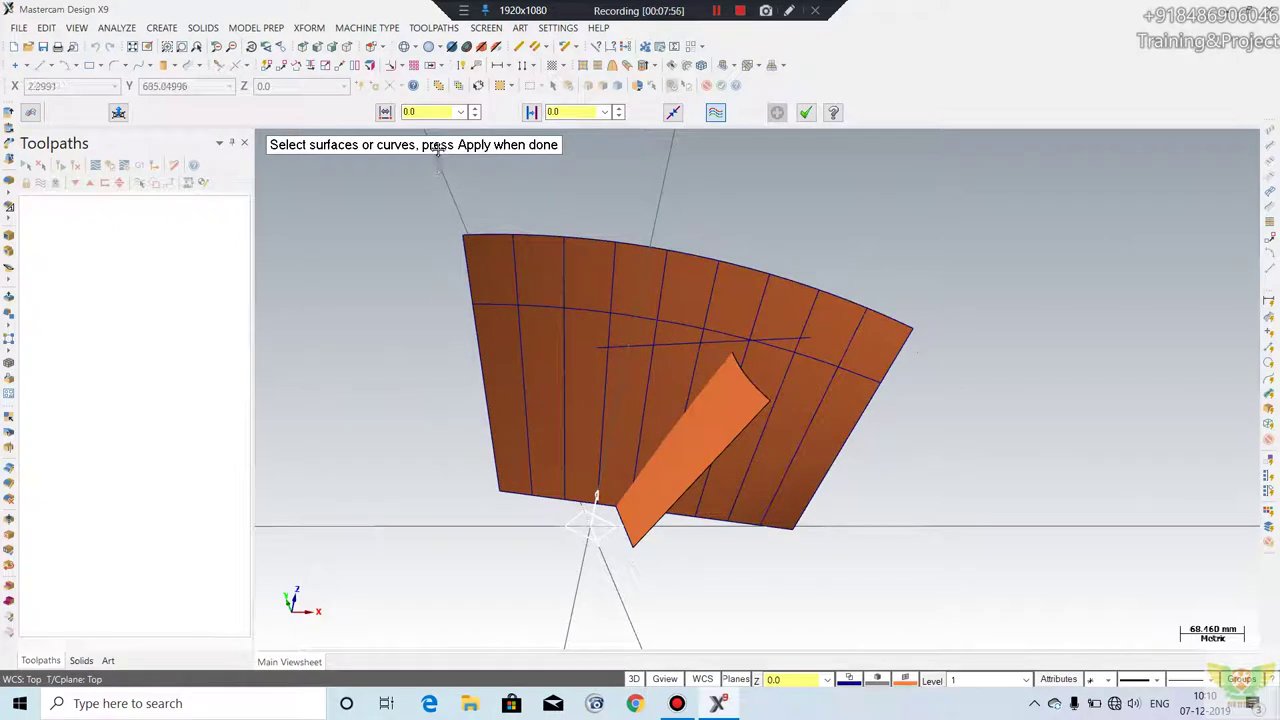
left_click(728, 416)
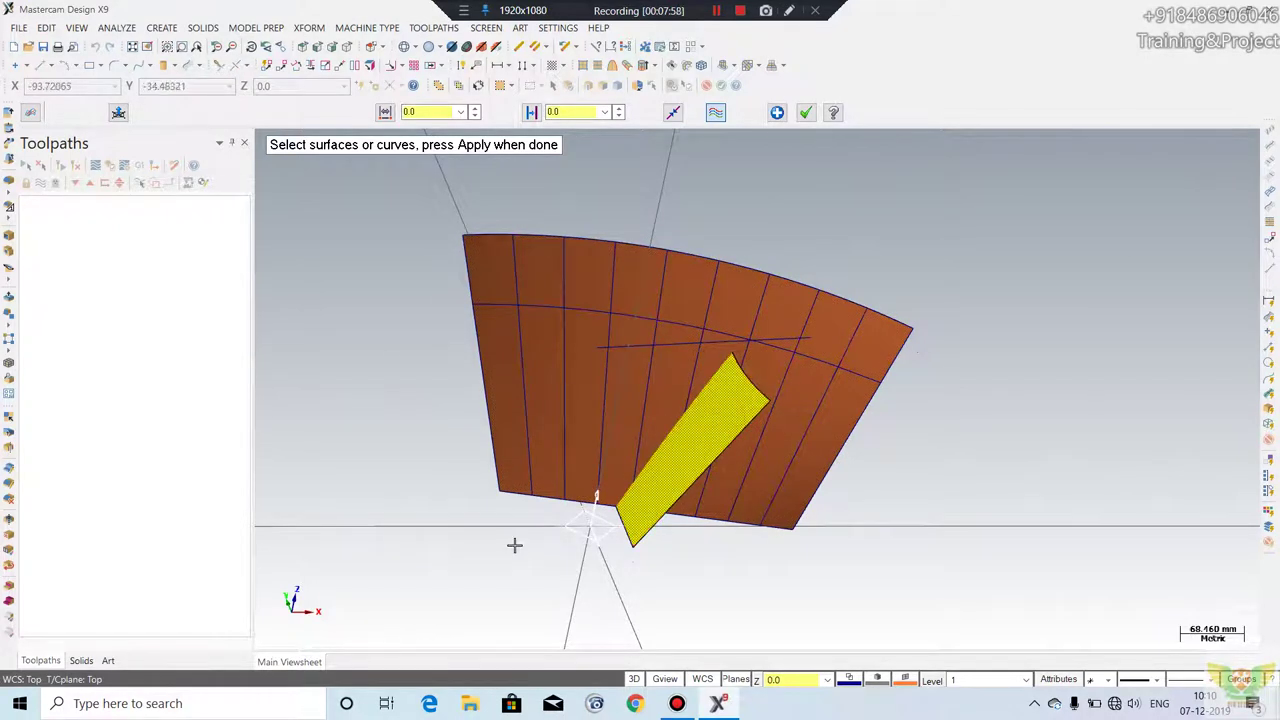
key("Return")
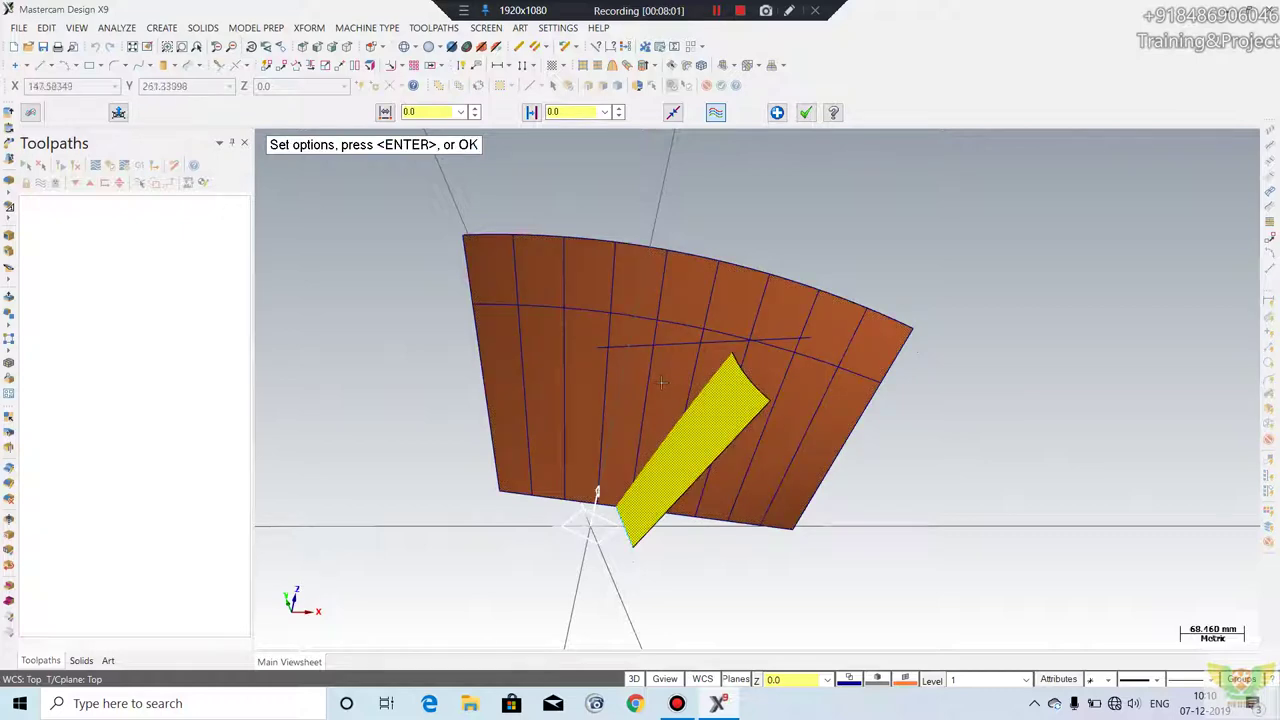
middle_click_drag(688, 428, 752, 330)
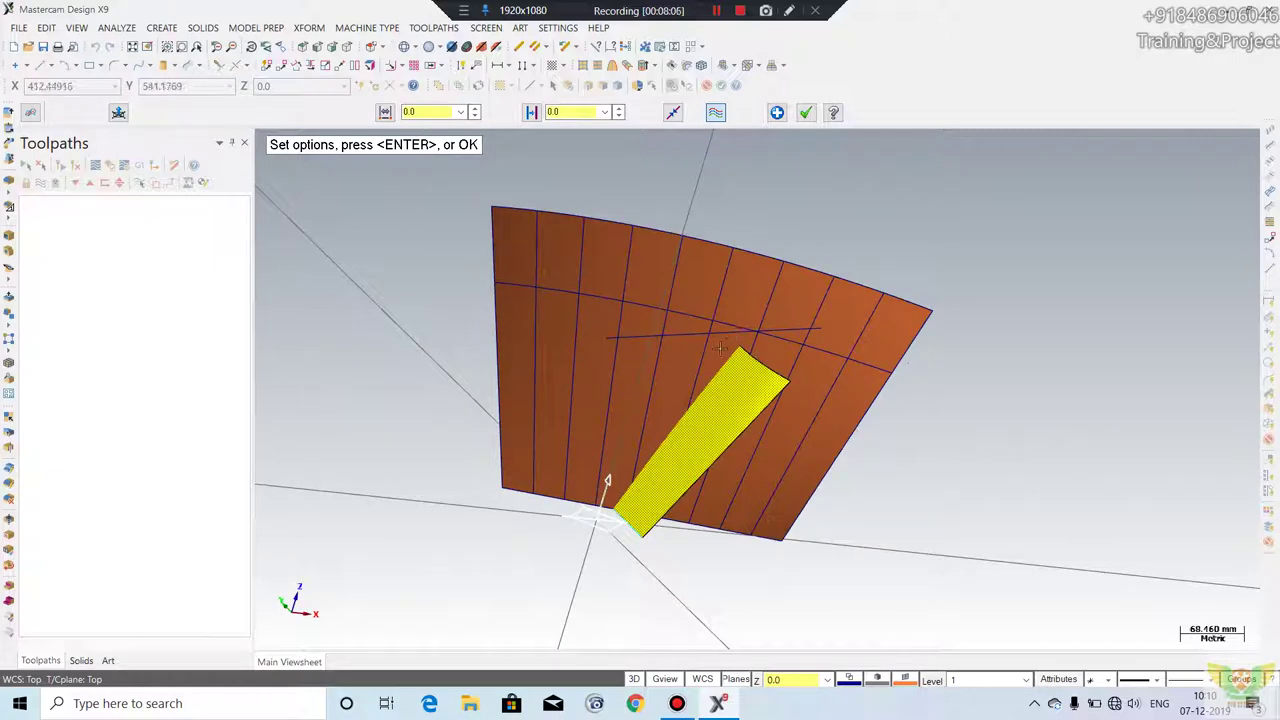
key("Return")
- Create a Curve Slice across the large curved surface
left_click(162, 28)
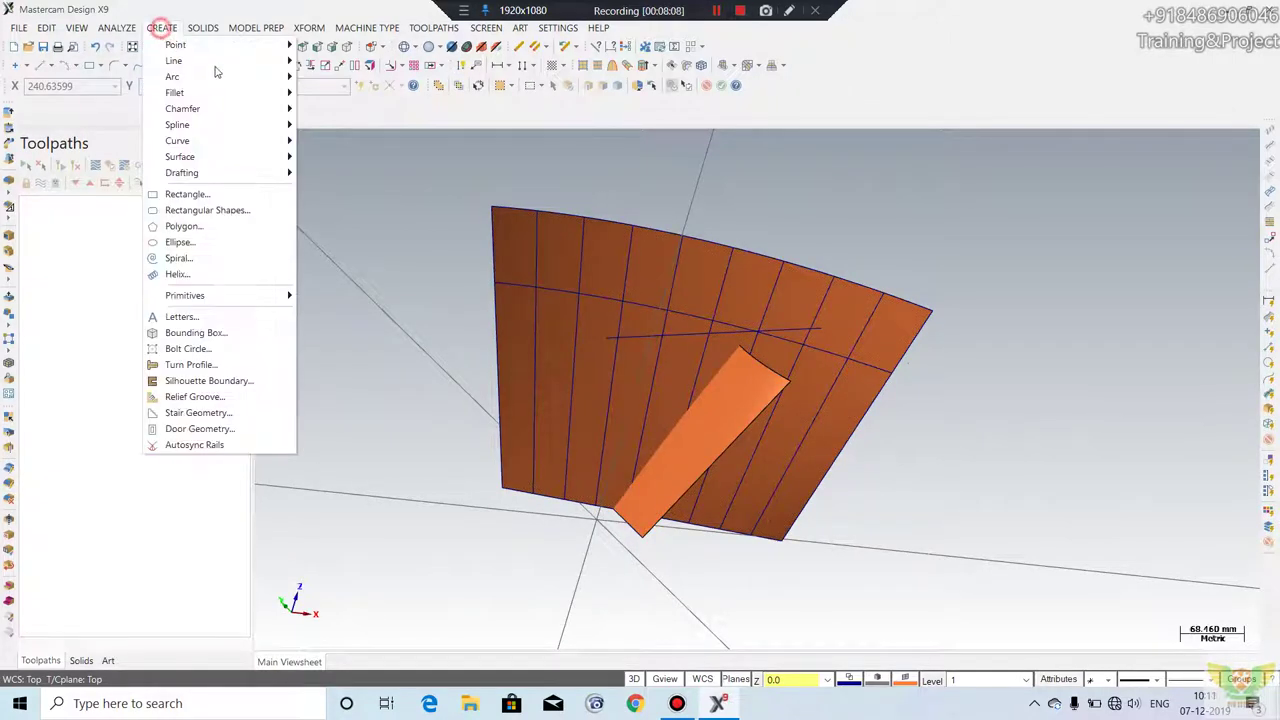
left_click(255, 140)
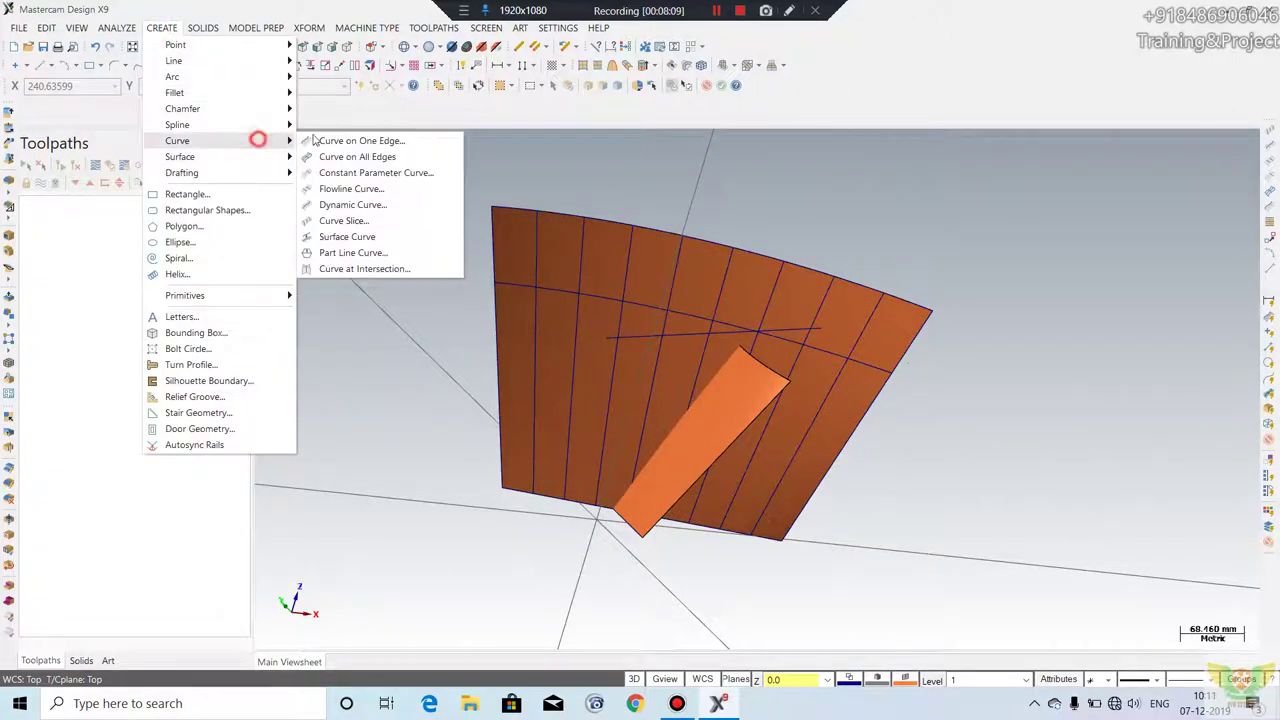
left_click(344, 221)
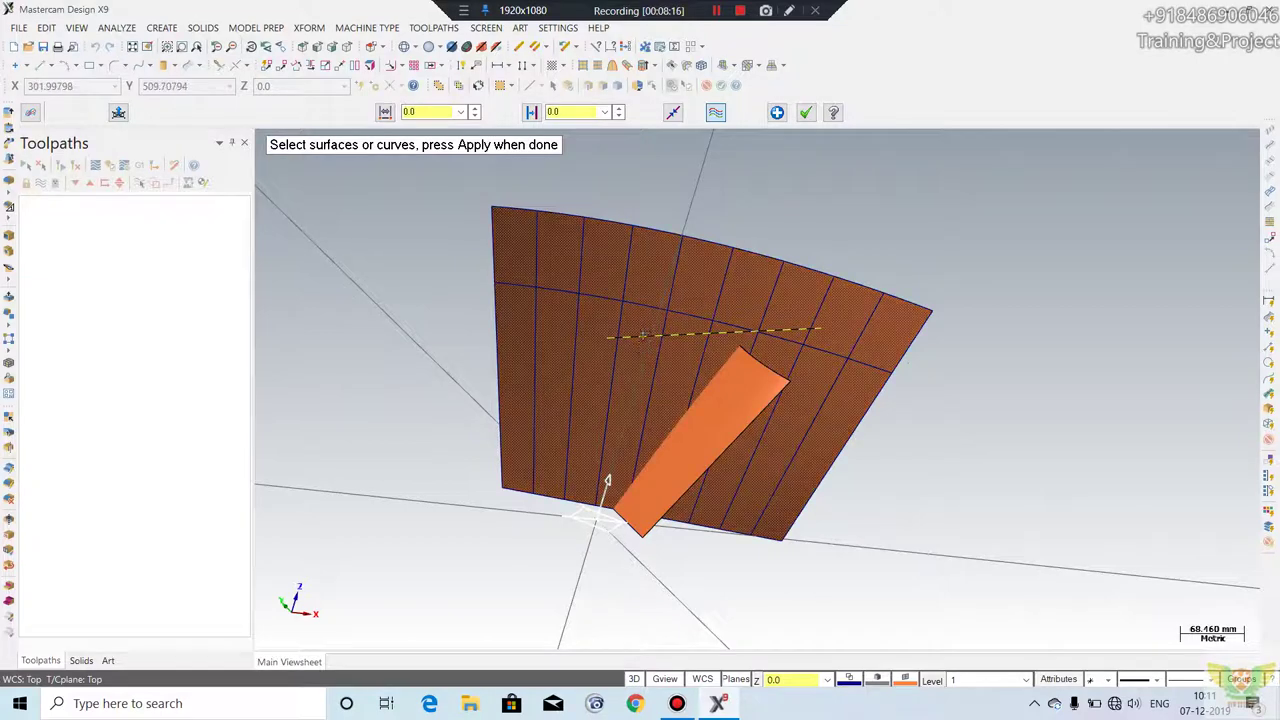
key("Return")
left_click(160, 28)
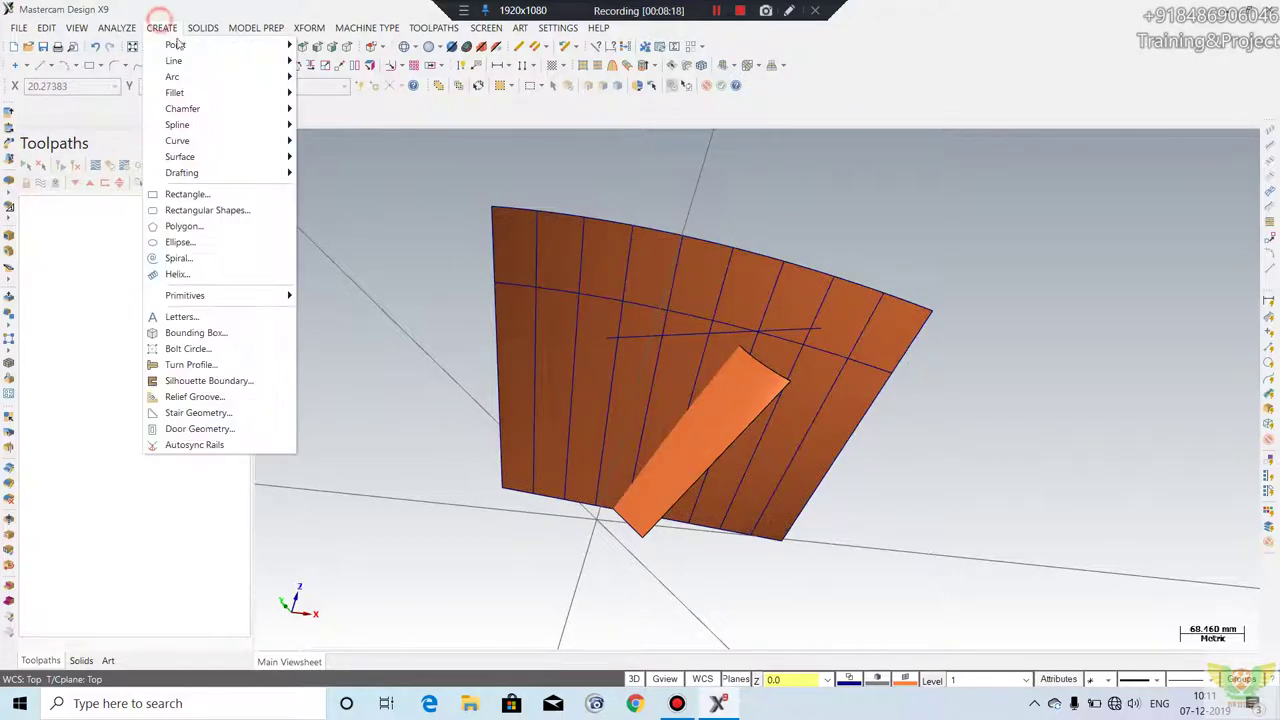
- Curve Slice the large curved surface and angled plate together, then inspect the slice curves
left_click(256, 143)
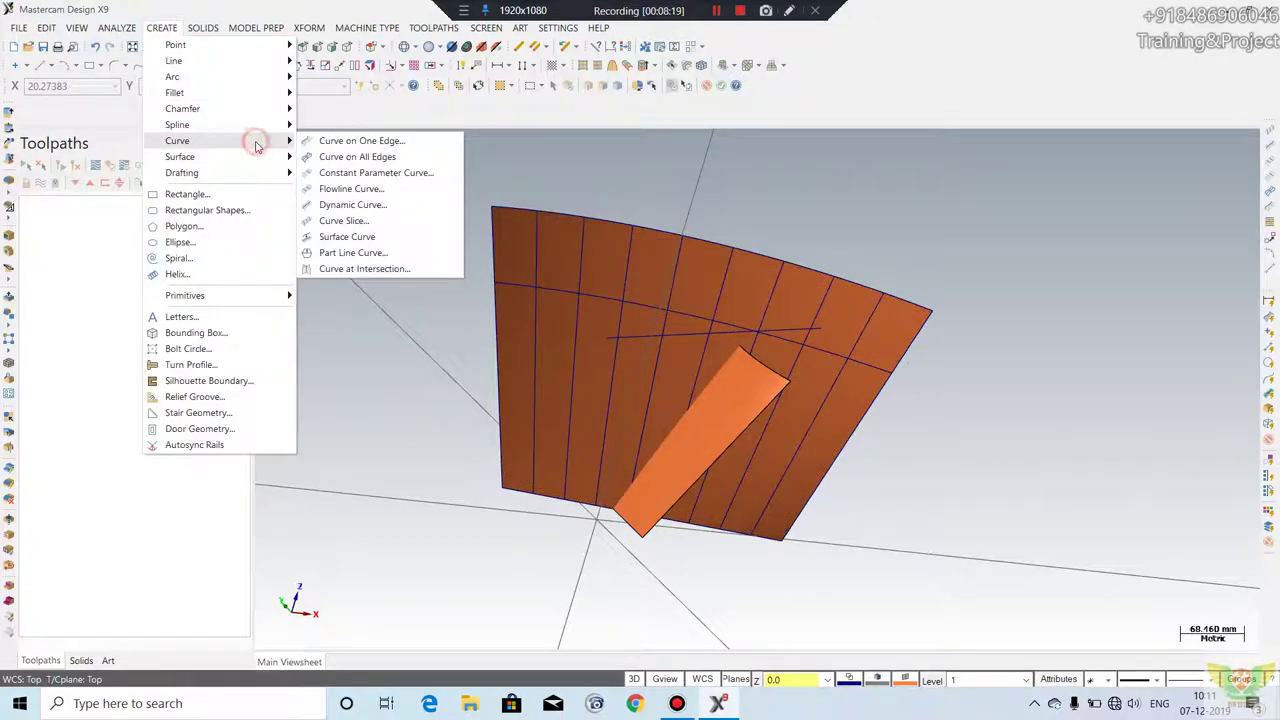
left_click(366, 220)
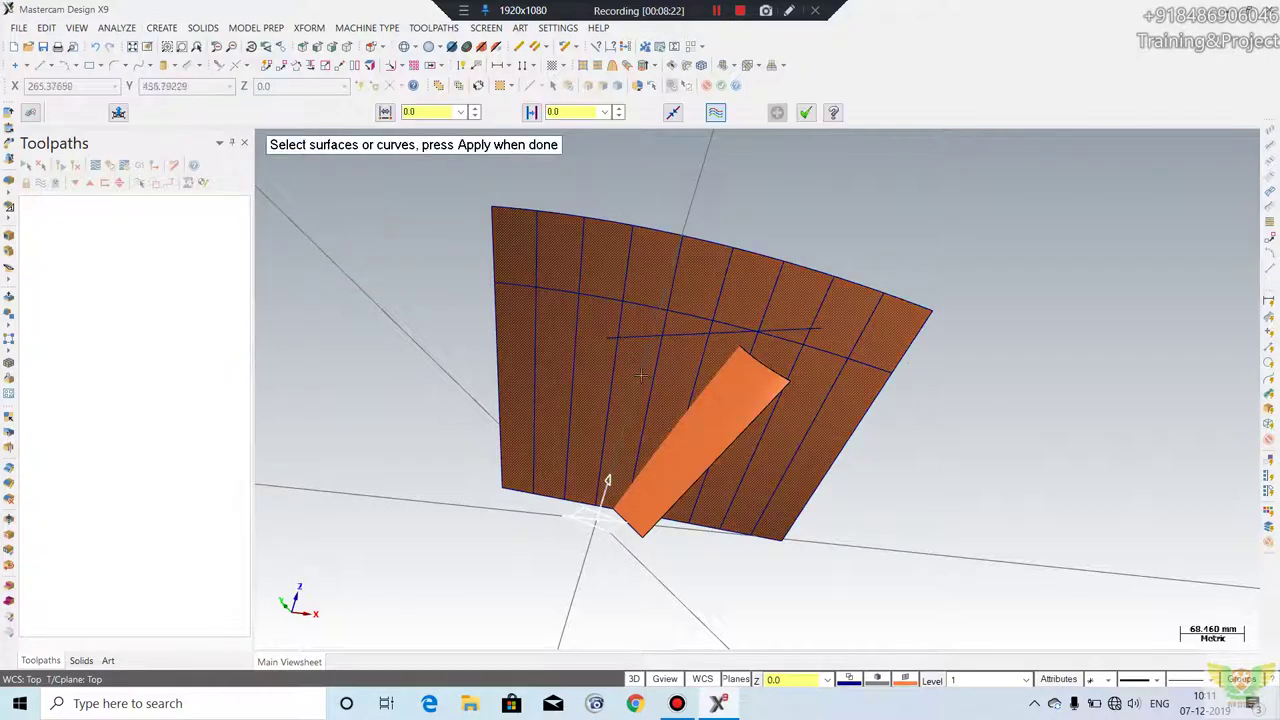
left_click(622, 352)
left_click(716, 418)
key("Return")
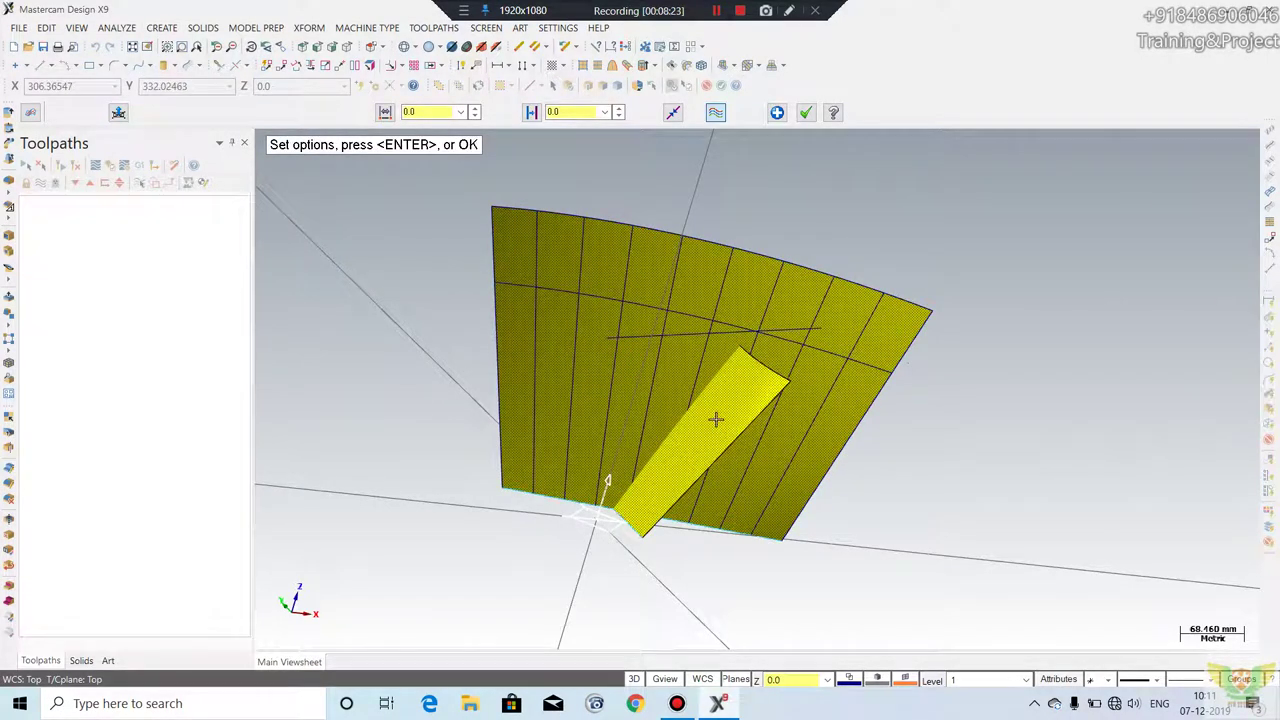
middle_click_drag(752, 413, 551, 502)
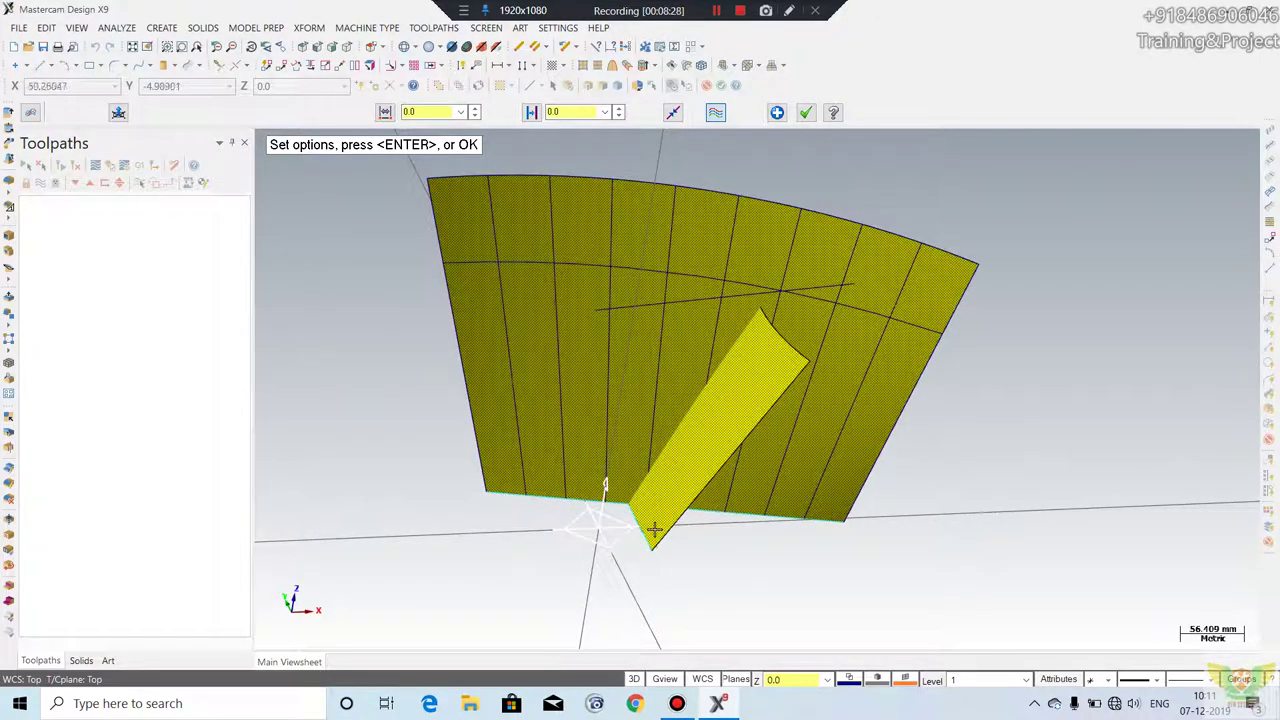
mouse_move(703, 491)
middle_mouse_down()
mouse_move(929, 497)
mouse_move(851, 506)
mouse_move(801, 552)
mouse_move(610, 575)
mouse_move(789, 589)
mouse_move(812, 520)
mouse_move(857, 517)
mouse_move(760, 470)
mouse_move(620, 330)
mouse_move(460, 212)
middle_mouse_up()
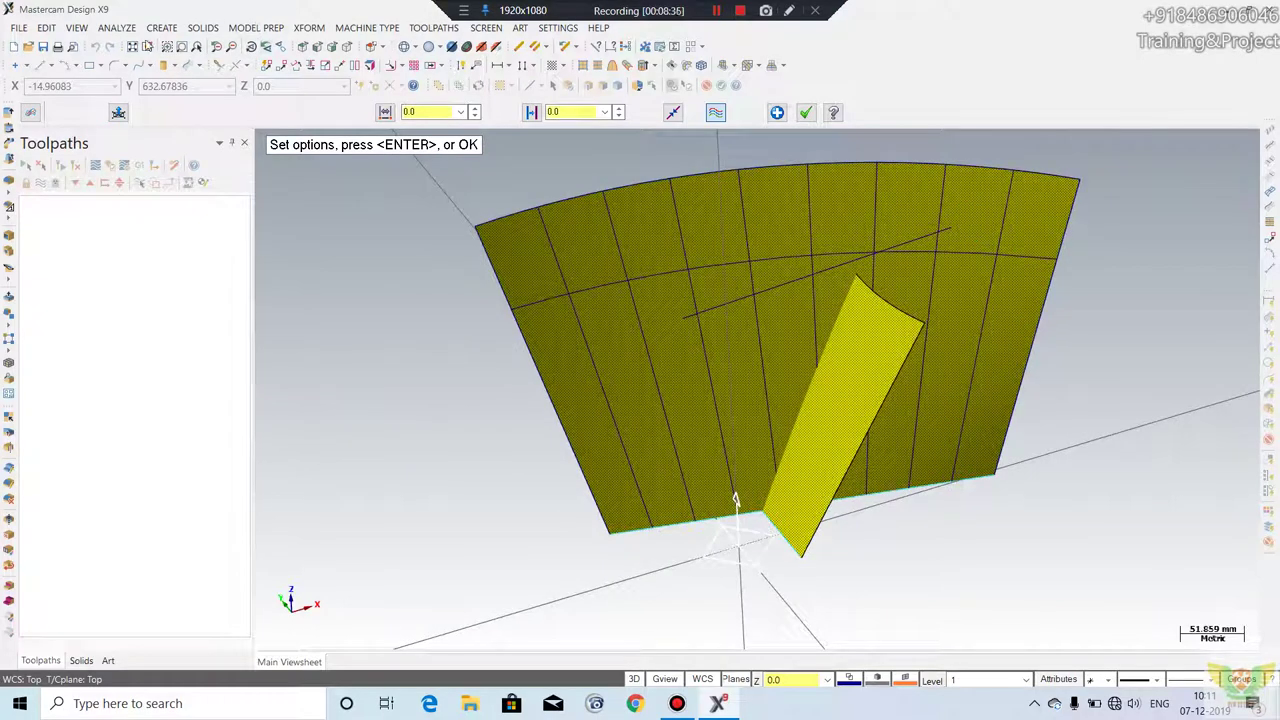
left_click(161, 27)
left_click(258, 148)
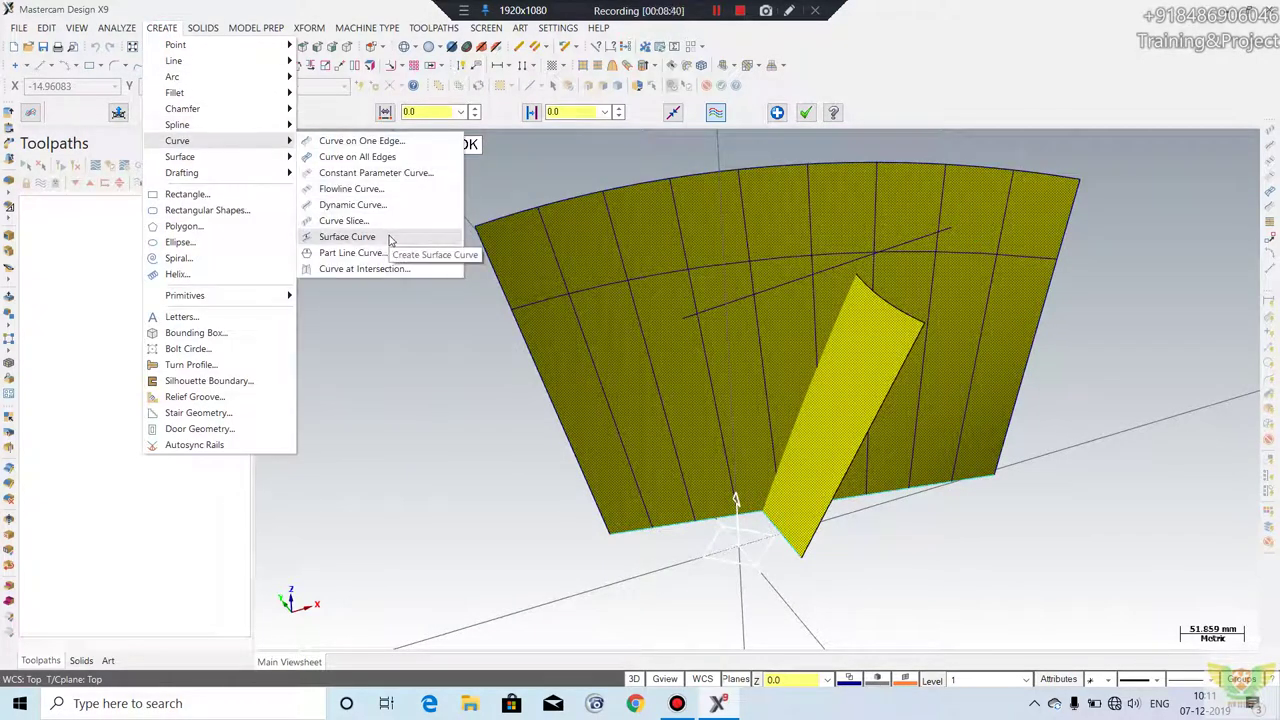
- Turn the large surface's left edge chain into surface curves with Surface Curve
left_click(390, 240)
mouse_move(337, 391)
middle_mouse_down()
mouse_move(496, 326)
mouse_move(347, 160)
middle_mouse_up()
scroll(575, 235, "up", 1)
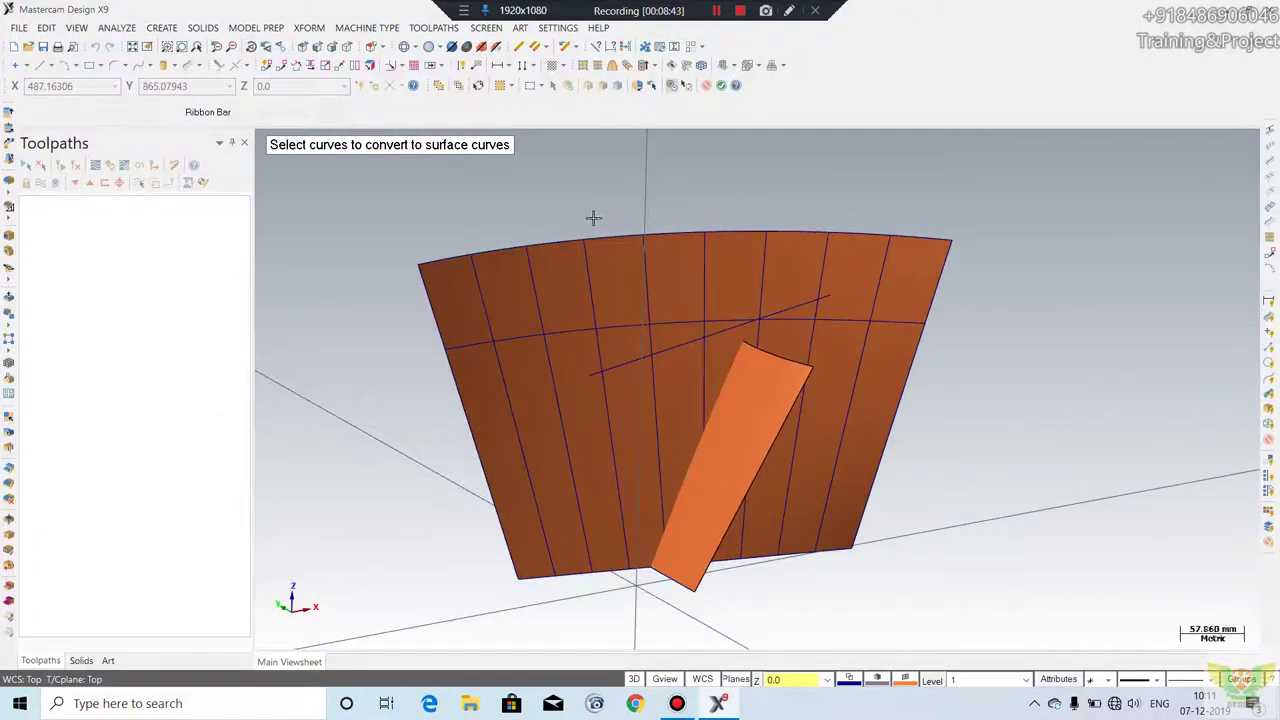
scroll(592, 214, "up", 1)
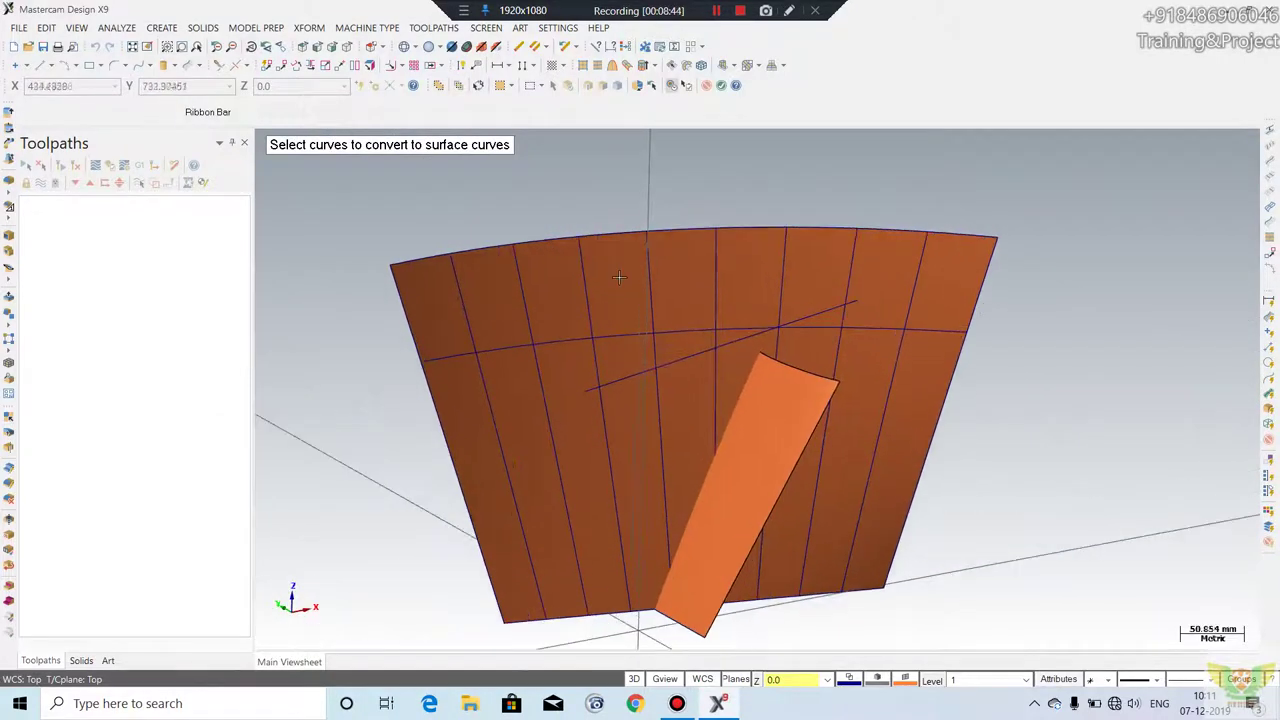
left_click(407, 338)
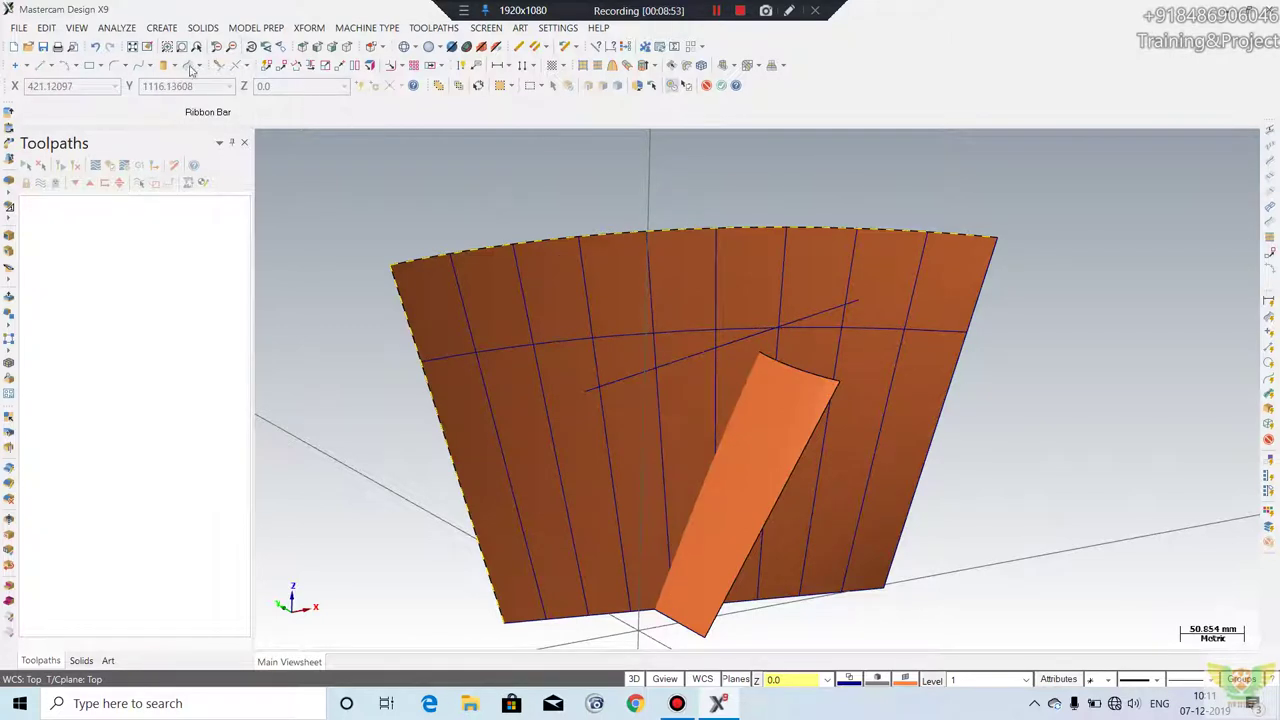
left_click(162, 27)
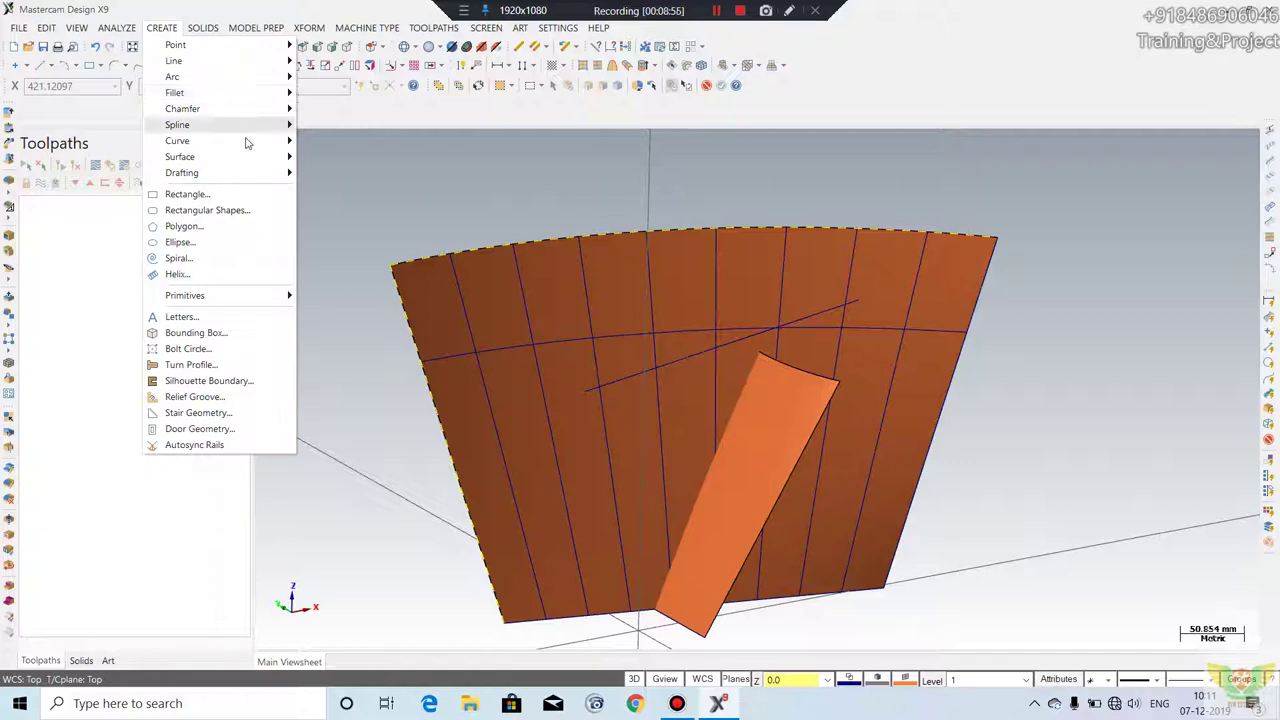
- Create part line curves on the large curved surface
mouse_move(177, 140)
left_click(368, 255)
scroll(682, 336, "down", 2)
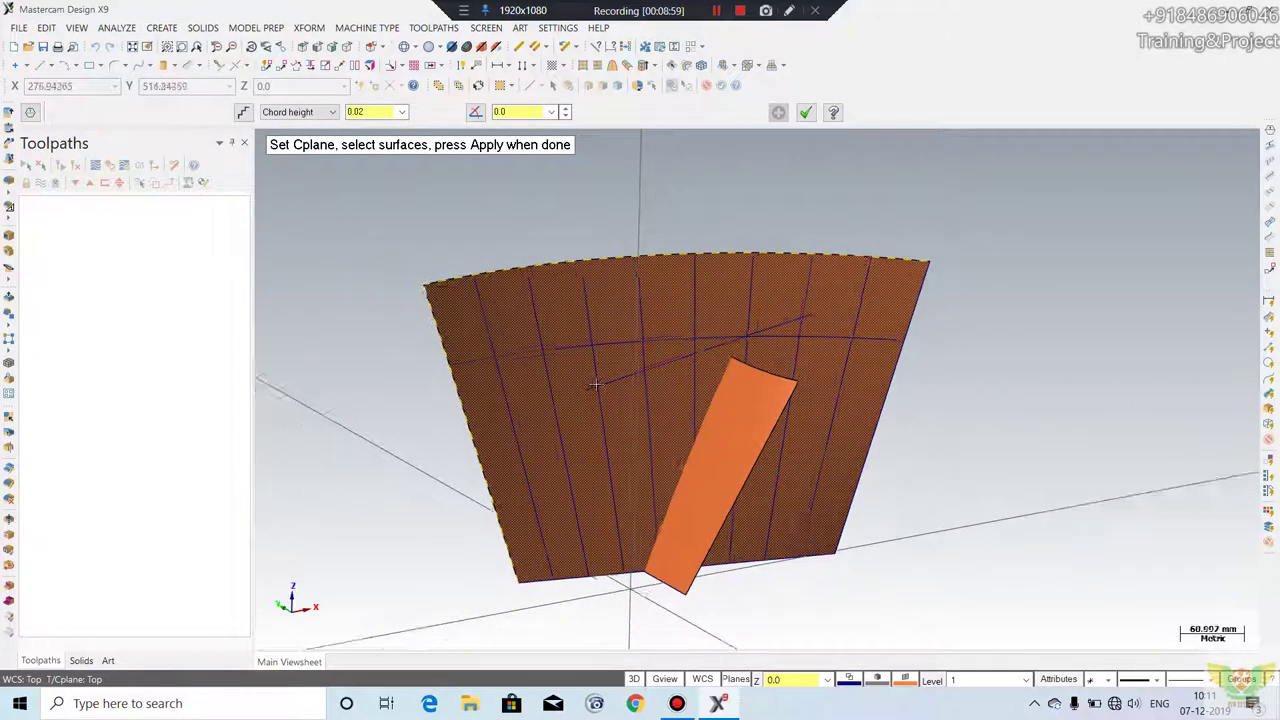
scroll(682, 336, "up", 1)
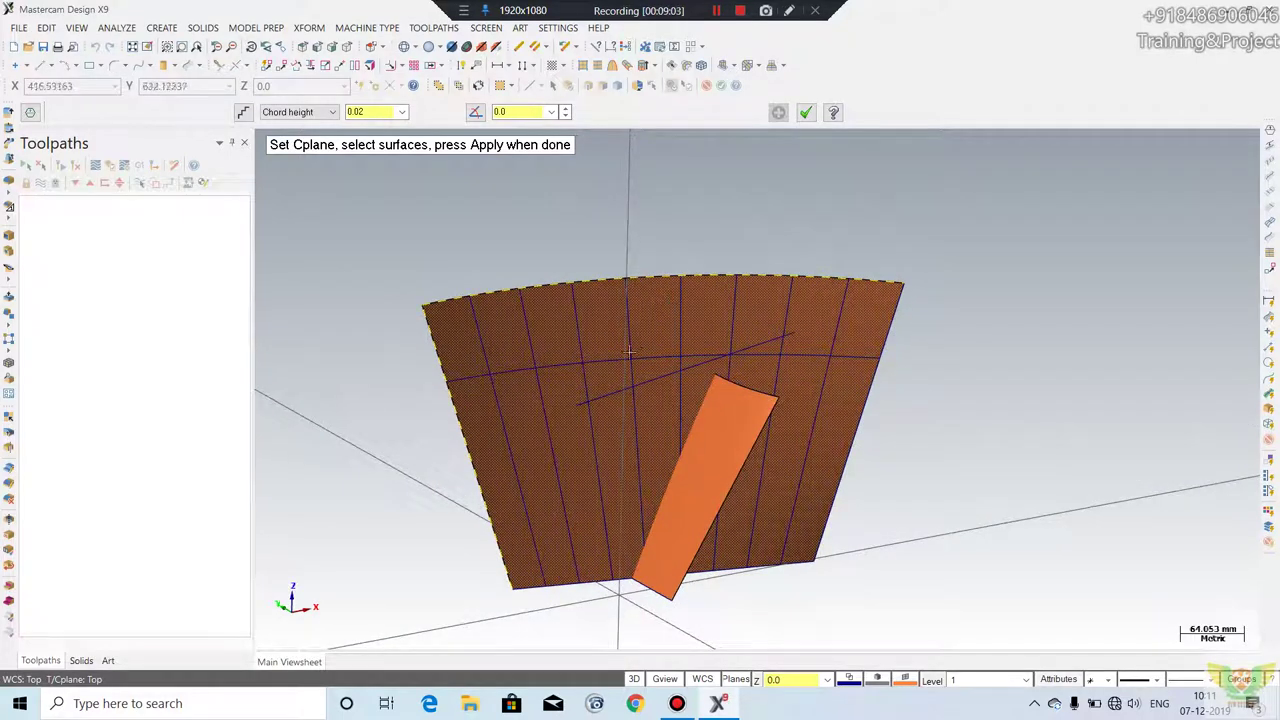
scroll(629, 351, "down", 1)
mouse_move(611, 379)
middle_mouse_down()
mouse_move(696, 457)
mouse_move(680, 322)
middle_mouse_up()
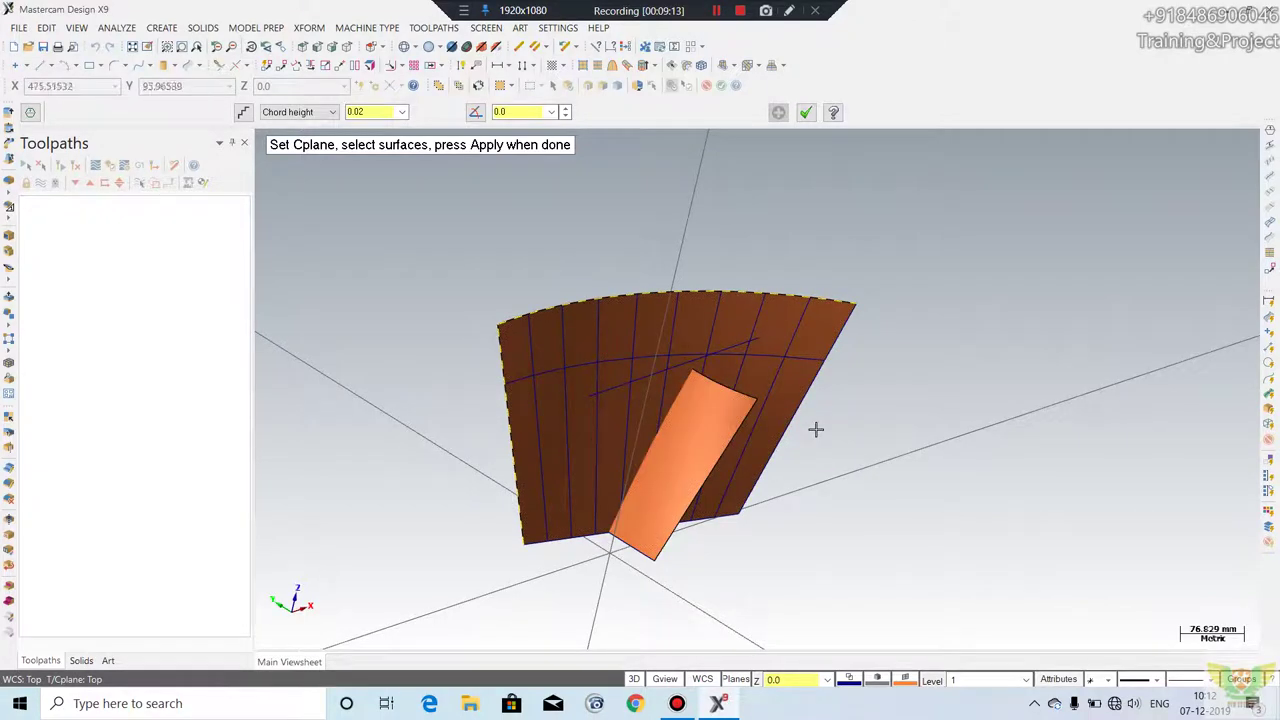
middle_click_drag(635, 404, 520, 300)
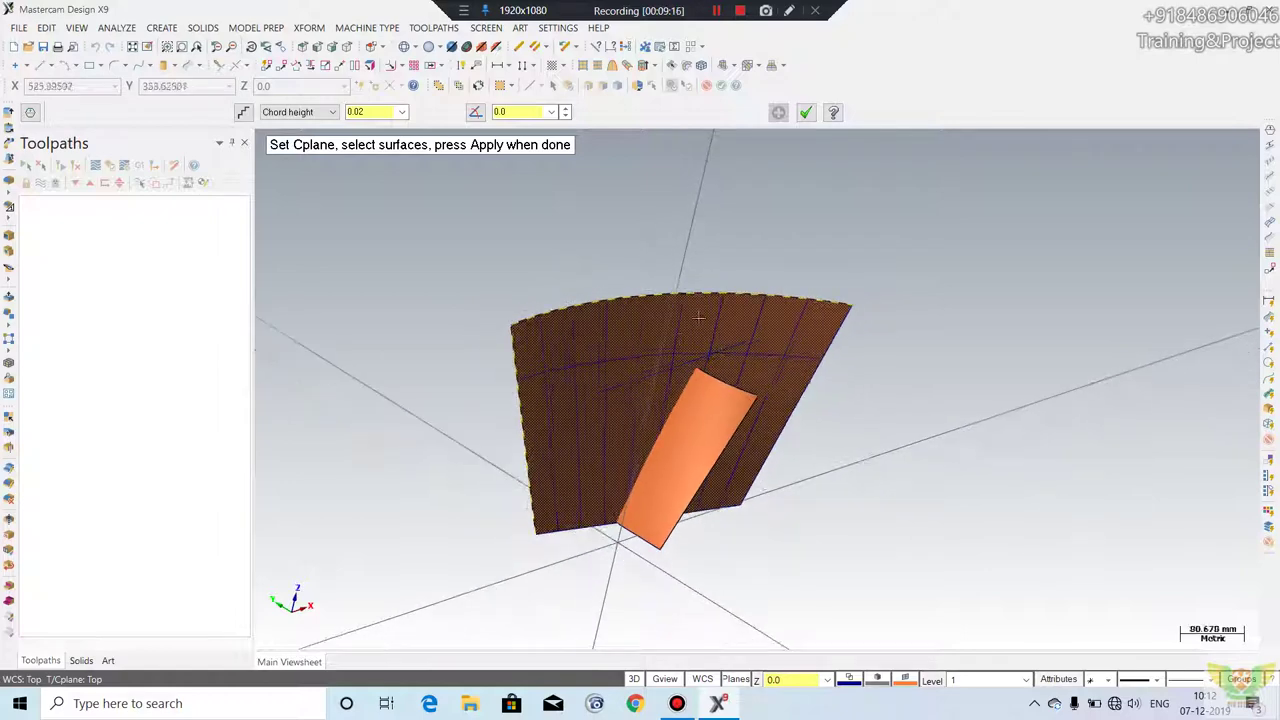
scroll(480, 250, "up", 2)
key("Escape")
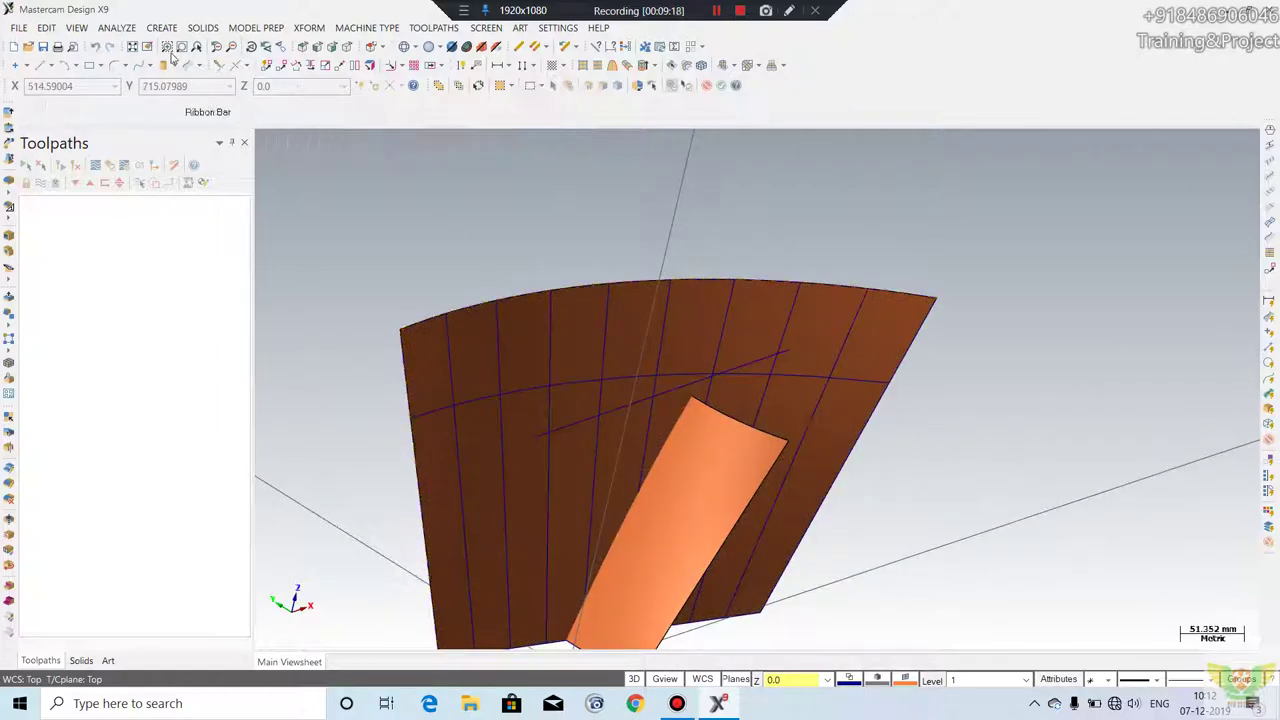
- Intersect the large surface (first set) with the angled plate (second set)
left_click(162, 27)
mouse_move(178, 140)
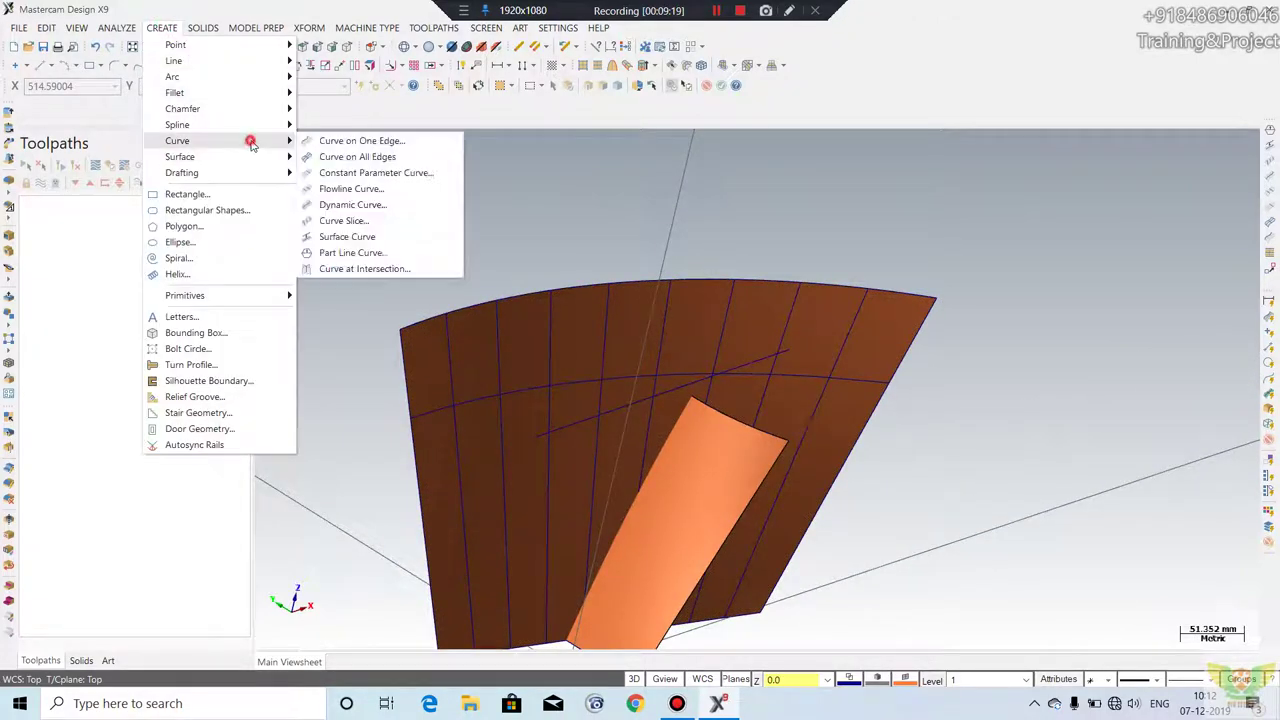
left_click(349, 266)
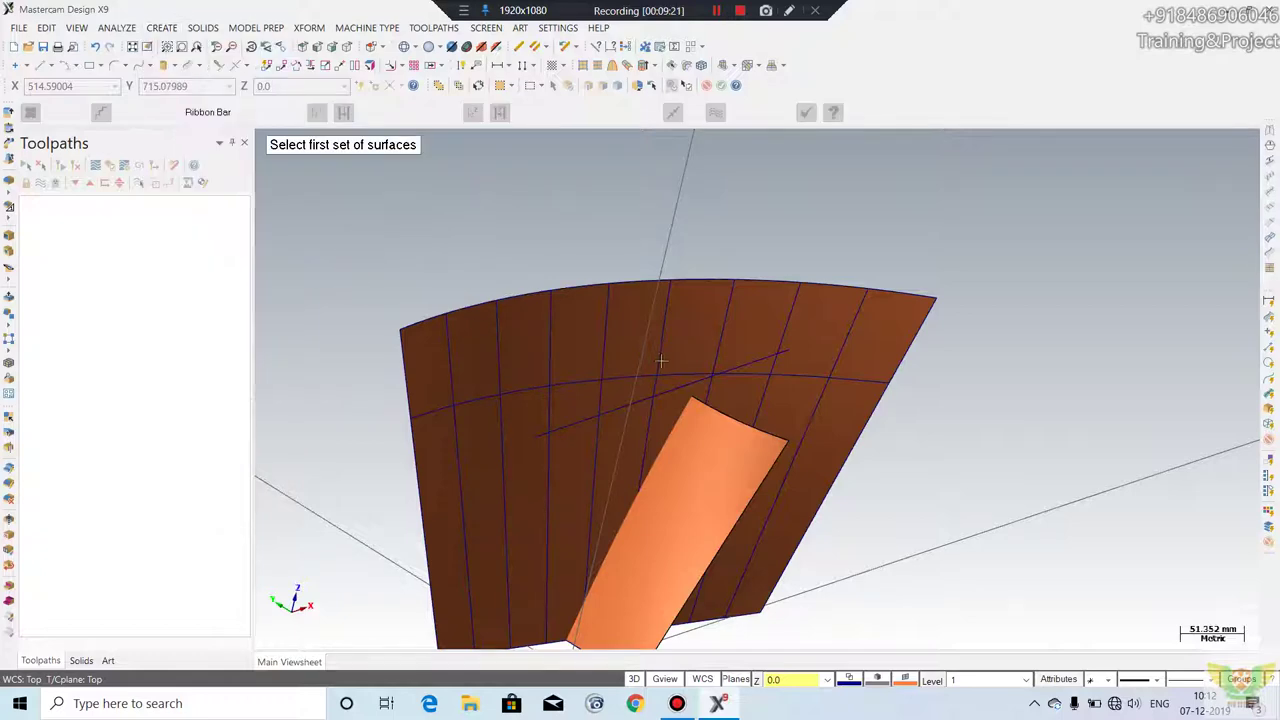
middle_click_drag(661, 361, 620, 431)
left_click(620, 431)
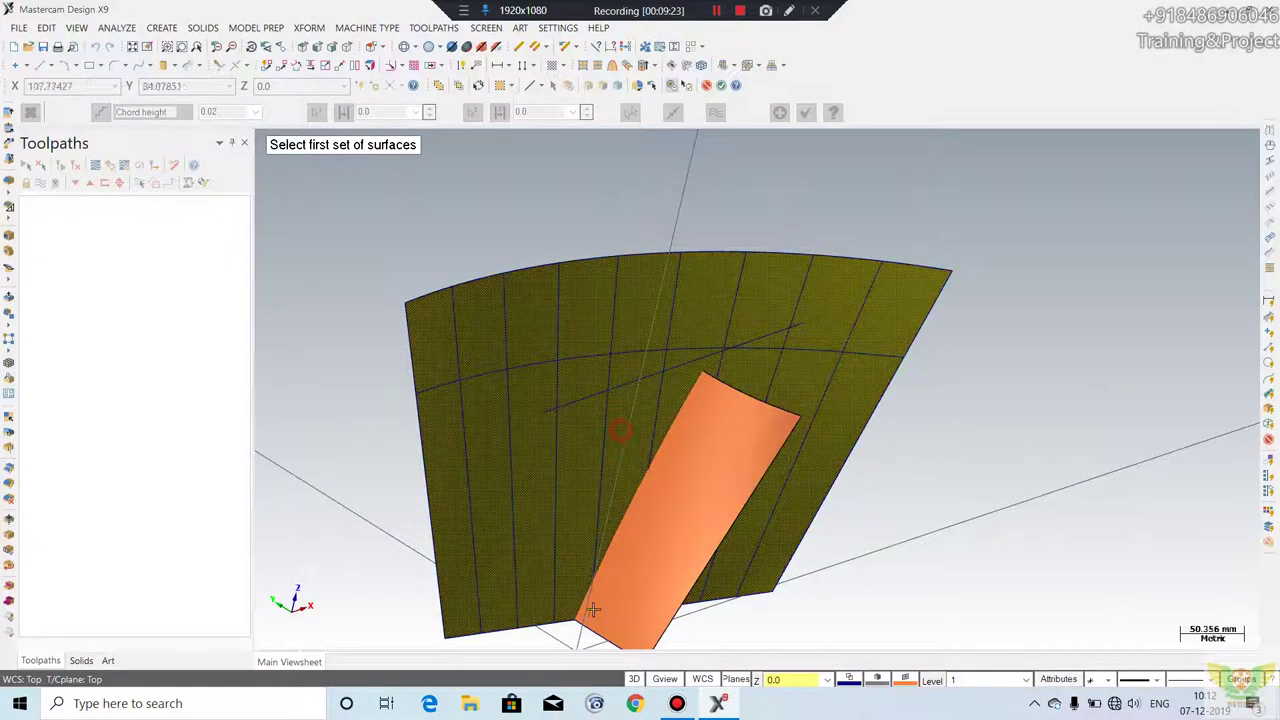
key("Return")
left_click(718, 482)
key("Return")
- Accept the resulting intersection curve and orbit to review it
scroll(677, 471, "up", 2)
scroll(636, 432, "down", 2)
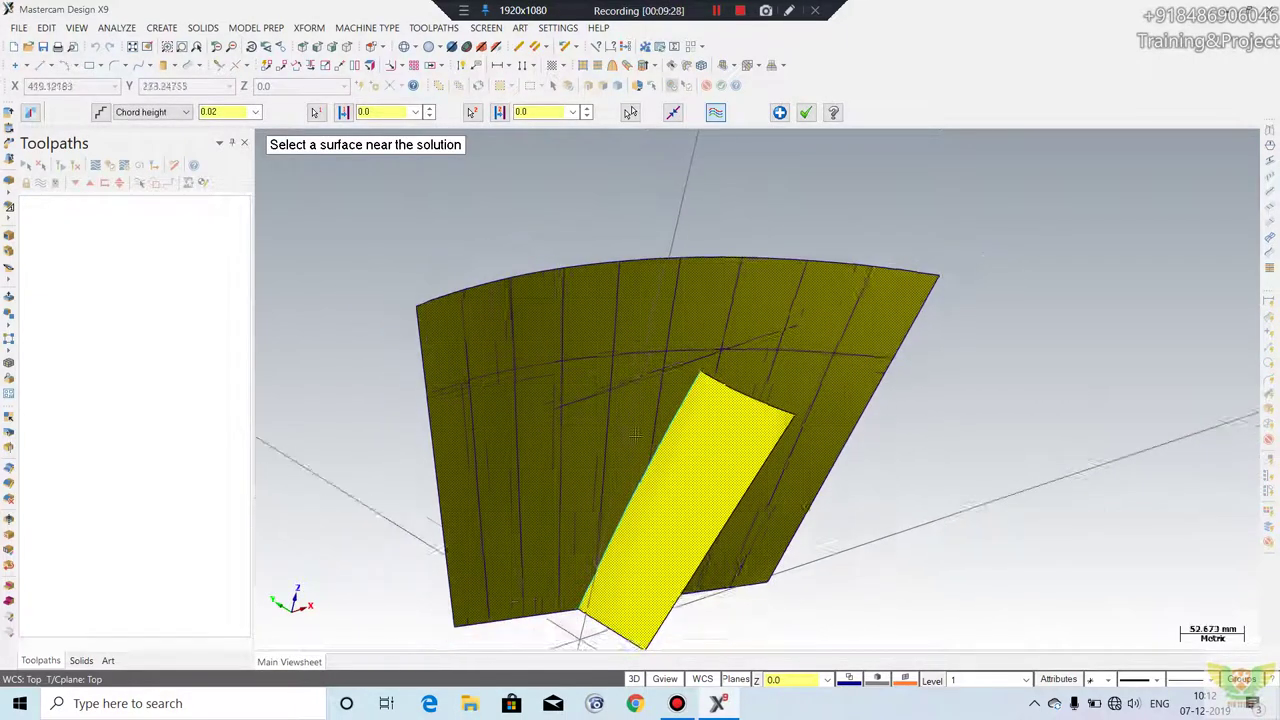
scroll(636, 432, "up", 1)
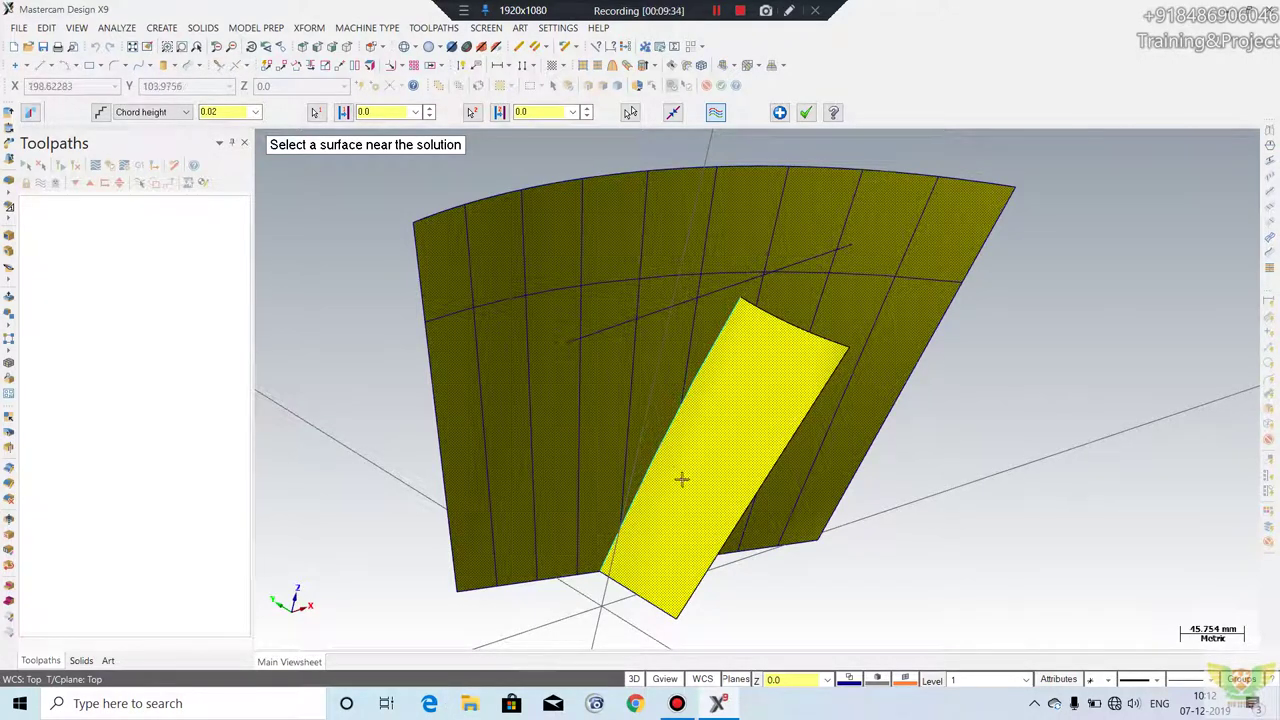
scroll(694, 403, "down", 1)
scroll(729, 297, "down", 1)
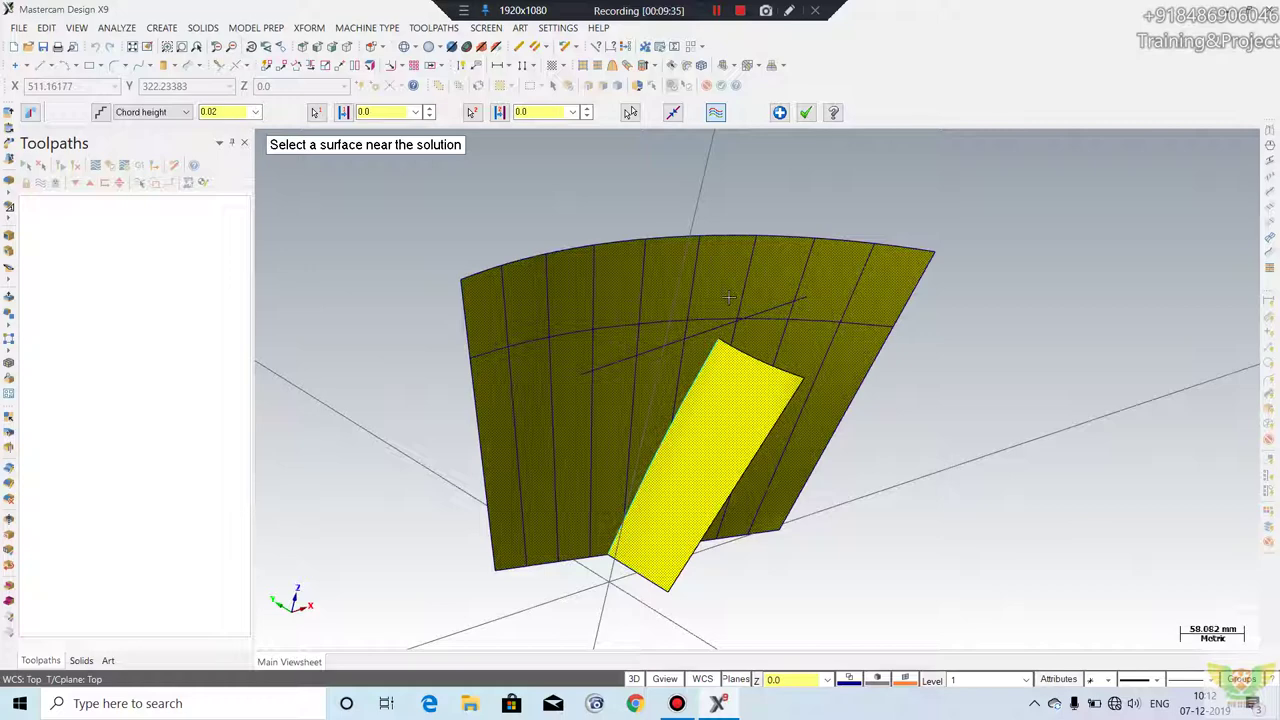
left_click(805, 112)
mouse_move(771, 404)
middle_mouse_down()
mouse_move(718, 343)
mouse_move(621, 374)
mouse_move(484, 591)
mouse_move(733, 372)
mouse_move(720, 374)
middle_mouse_up()
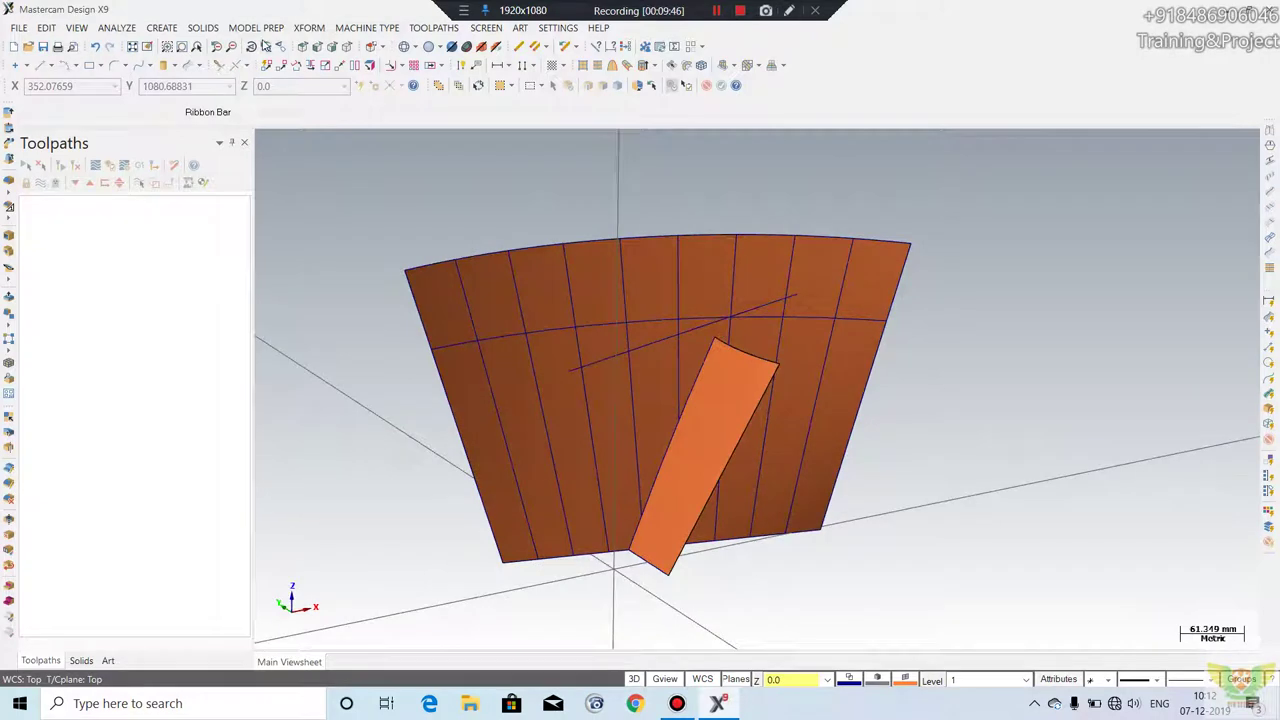
left_click(162, 28)
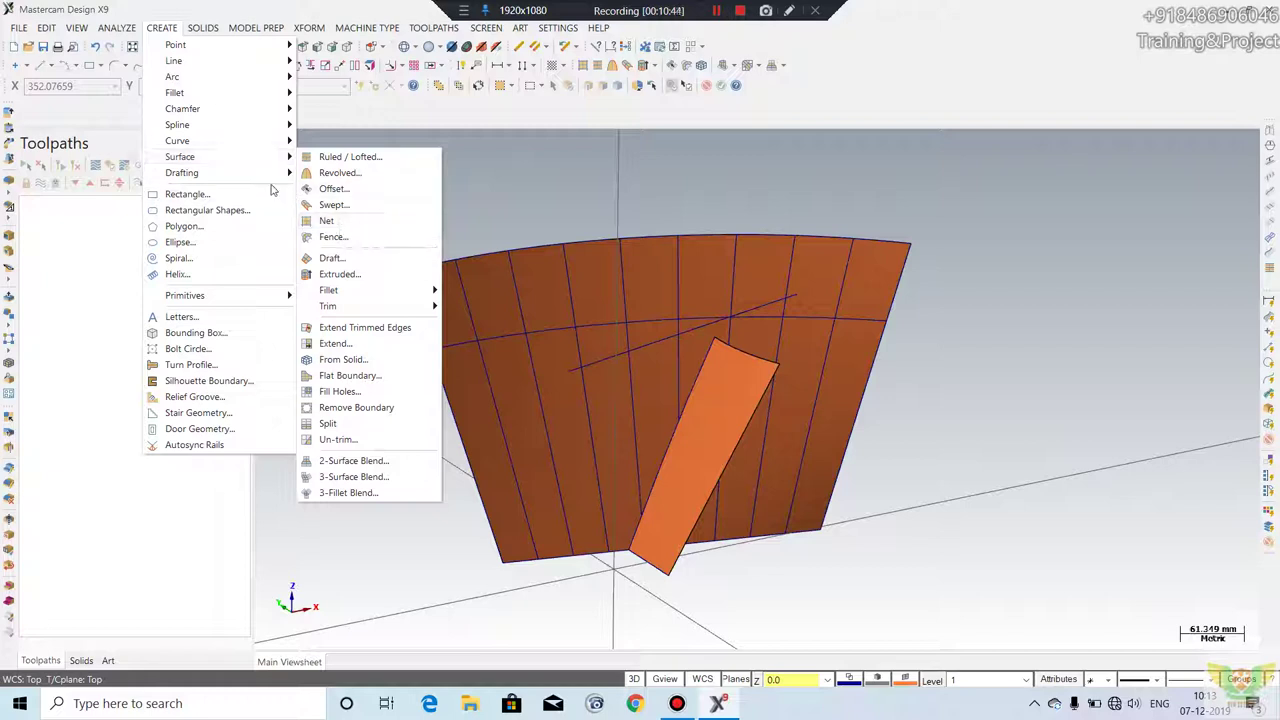
mouse_move(182, 173)
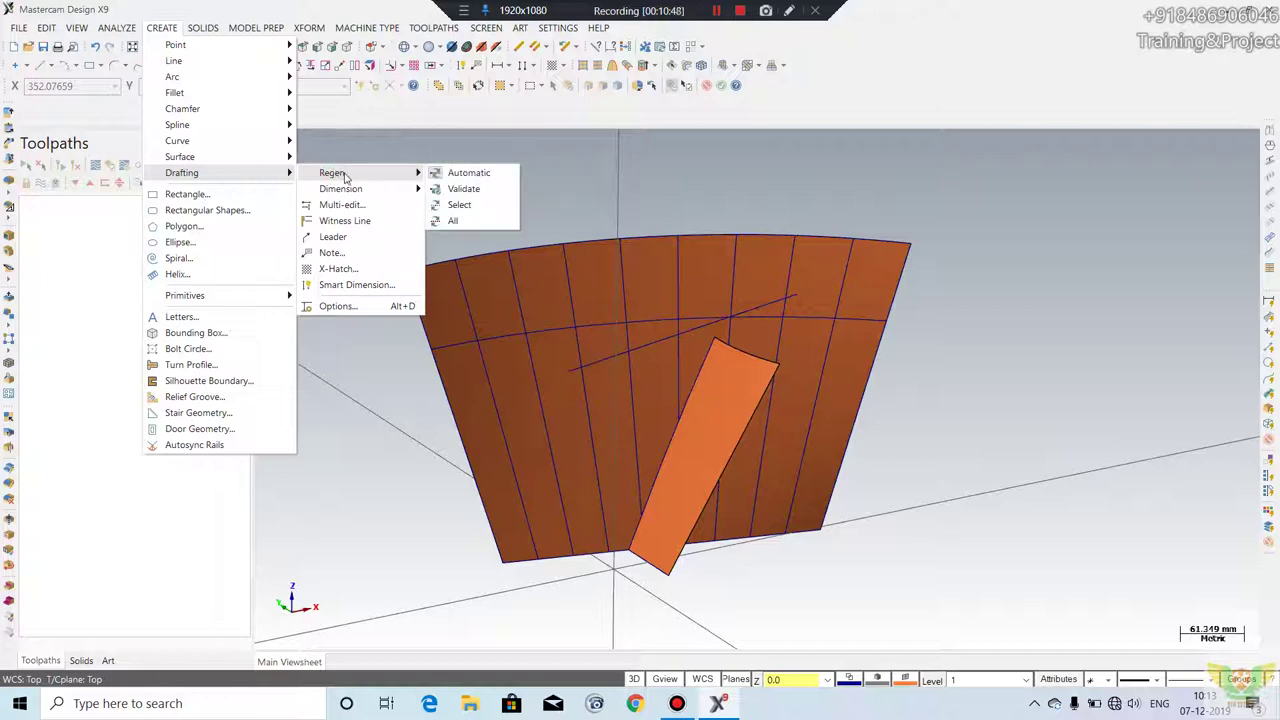
- Add a horizontal dimension from the brown surface's left edge to the arc's right end
left_click(384, 189)
left_click(462, 190)
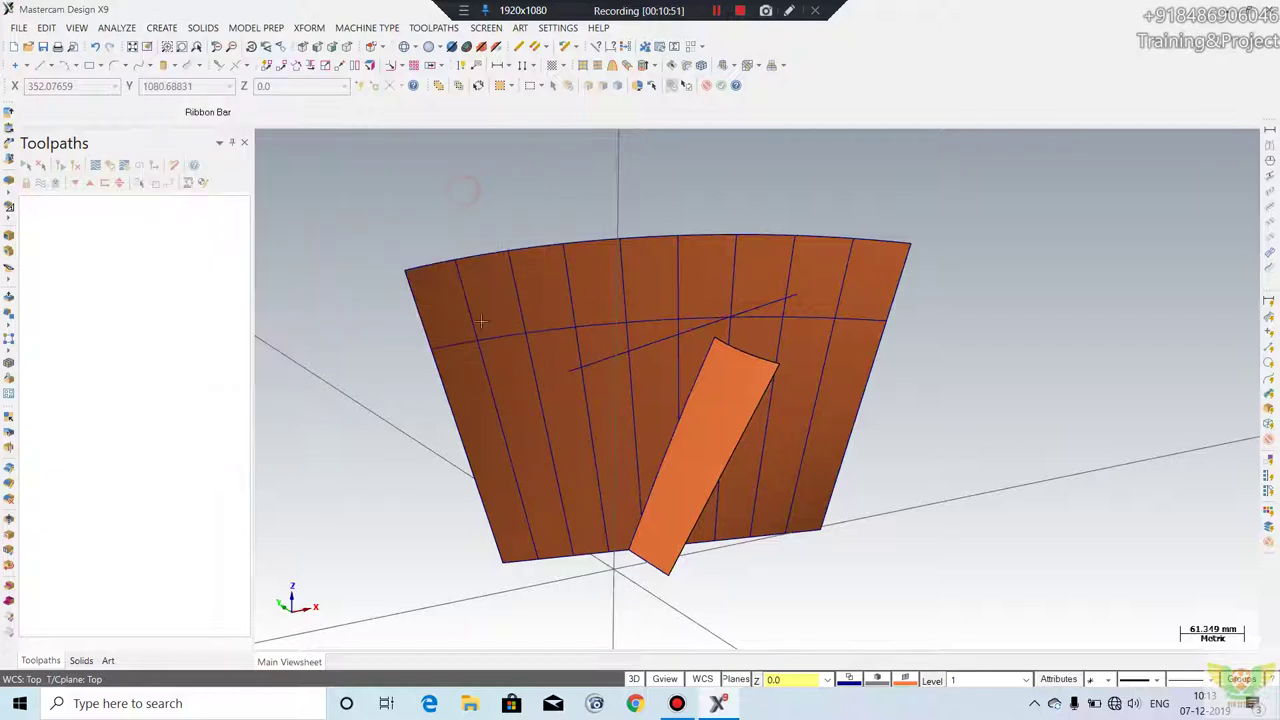
left_click(436, 356)
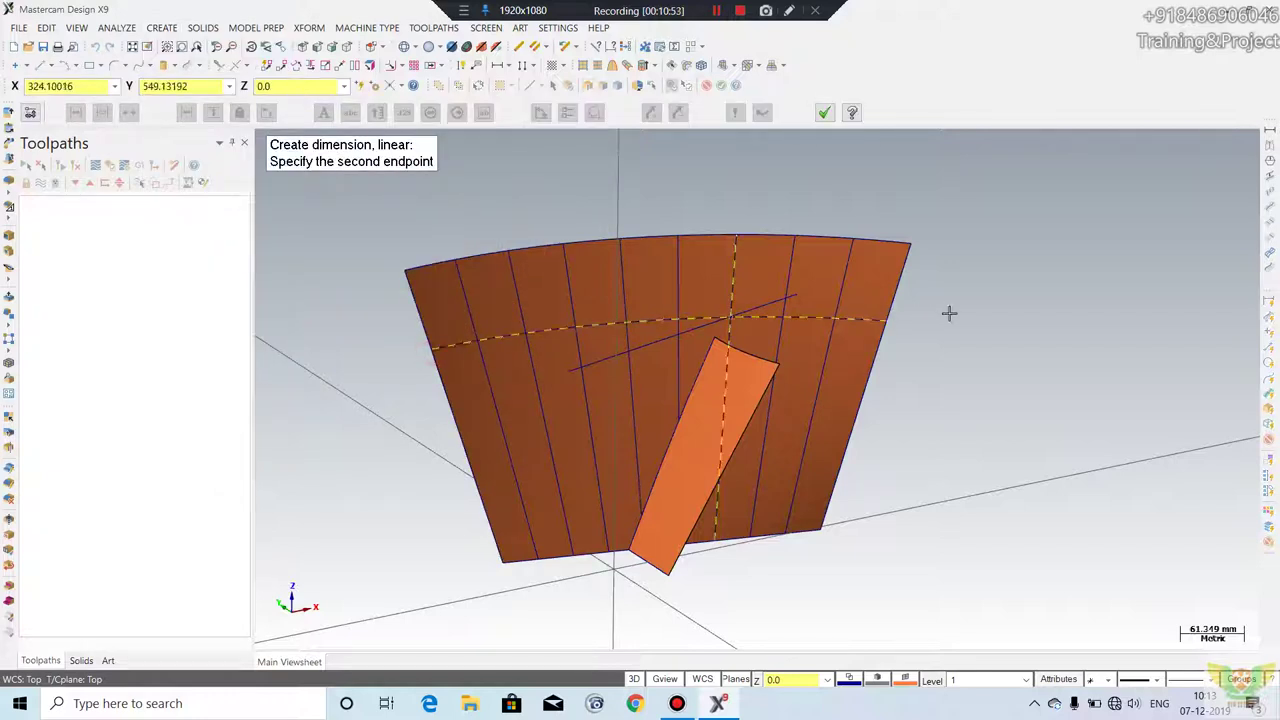
left_click(890, 321)
left_click(703, 175)
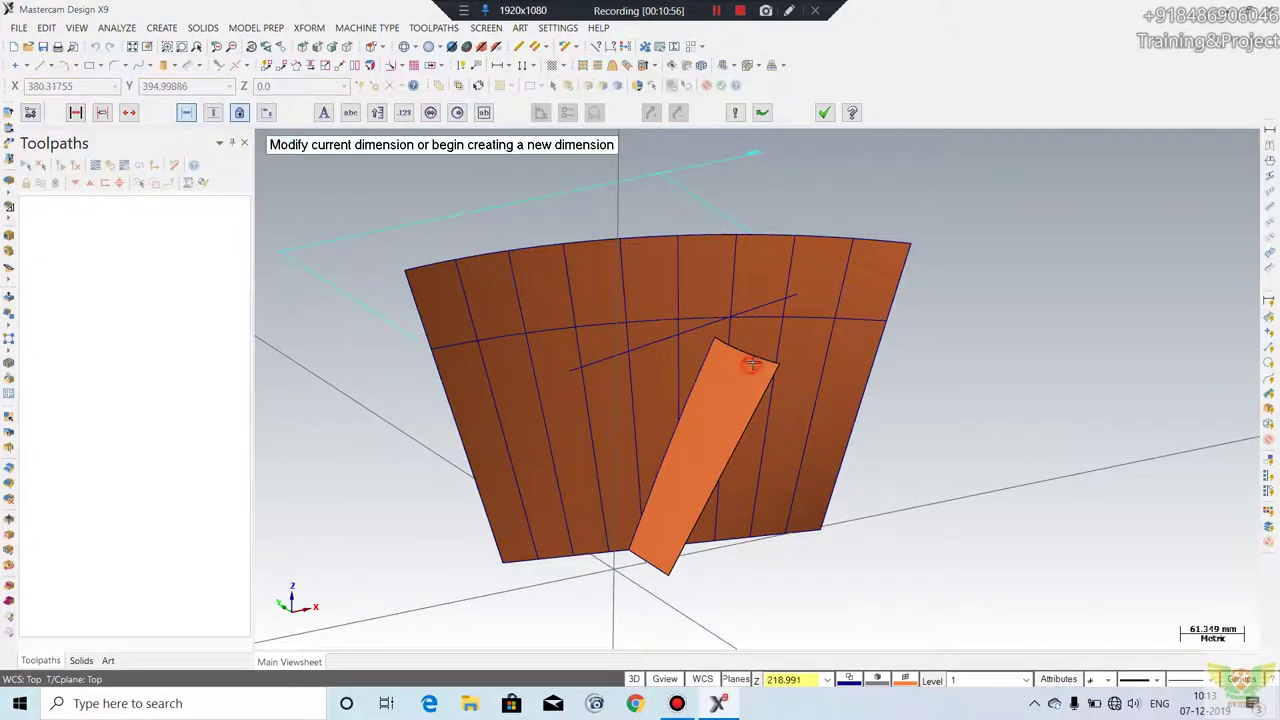
mouse_move(703, 175)
middle_mouse_down()
mouse_move(714, 157)
mouse_move(675, 340)
mouse_move(486, 471)
middle_mouse_up()
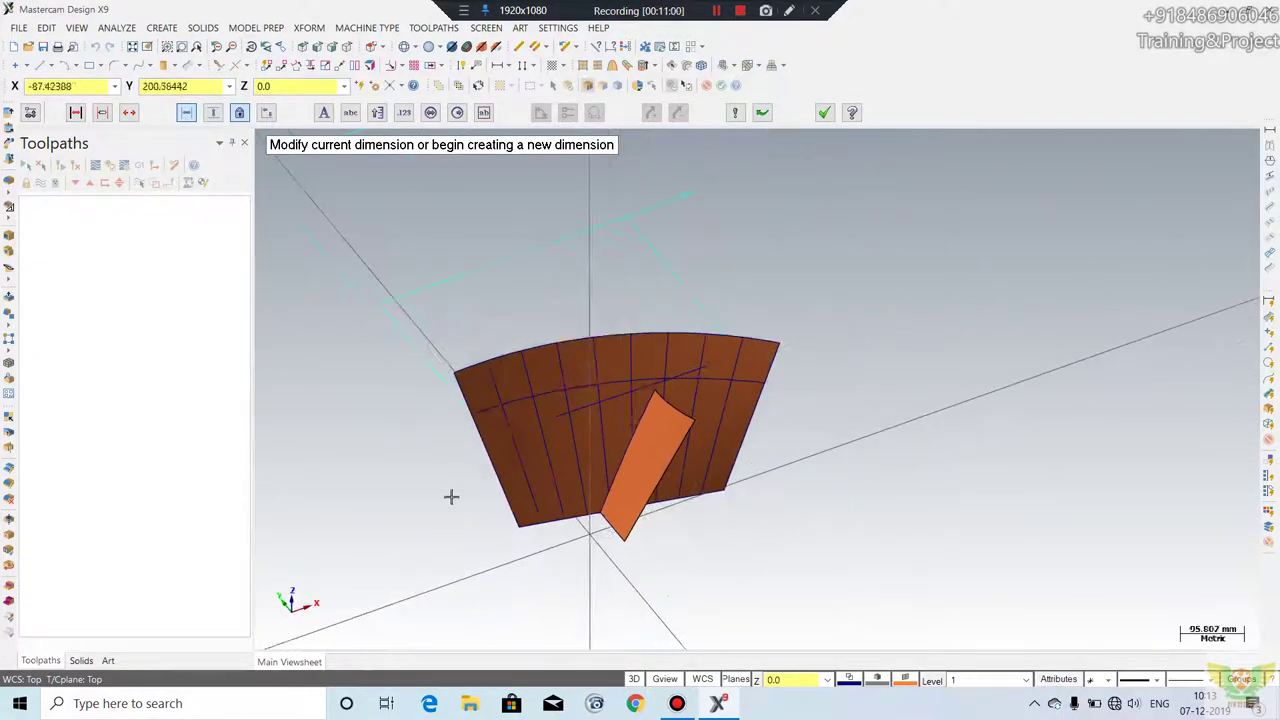
scroll(553, 459, "down", 2)
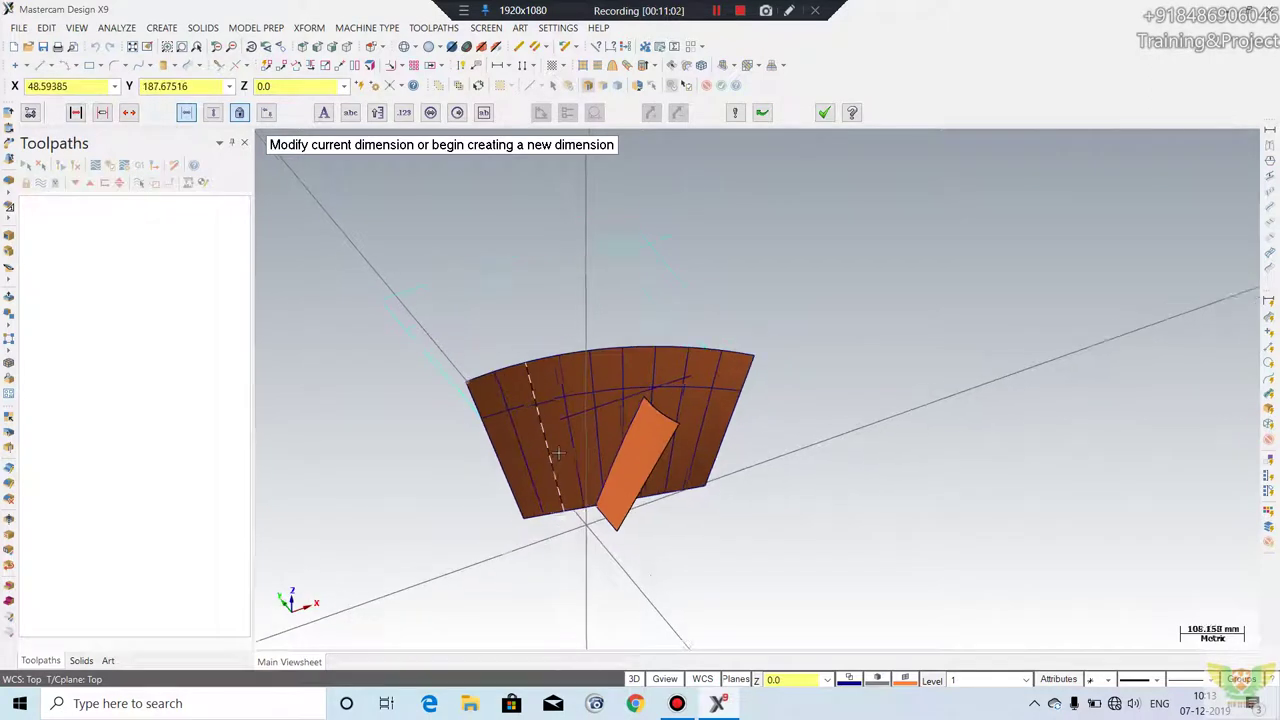
scroll(612, 421, "down", 2)
middle_click_drag(612, 421, 690, 400)
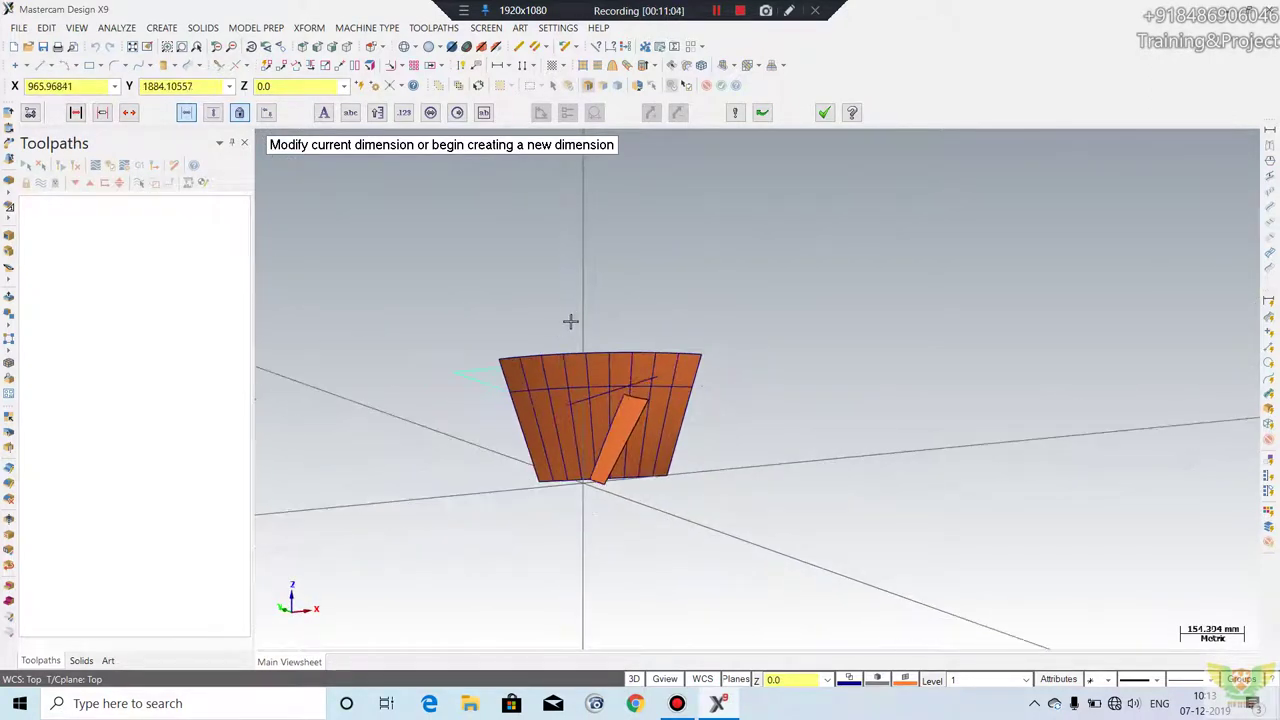
scroll(757, 389, "down", 1)
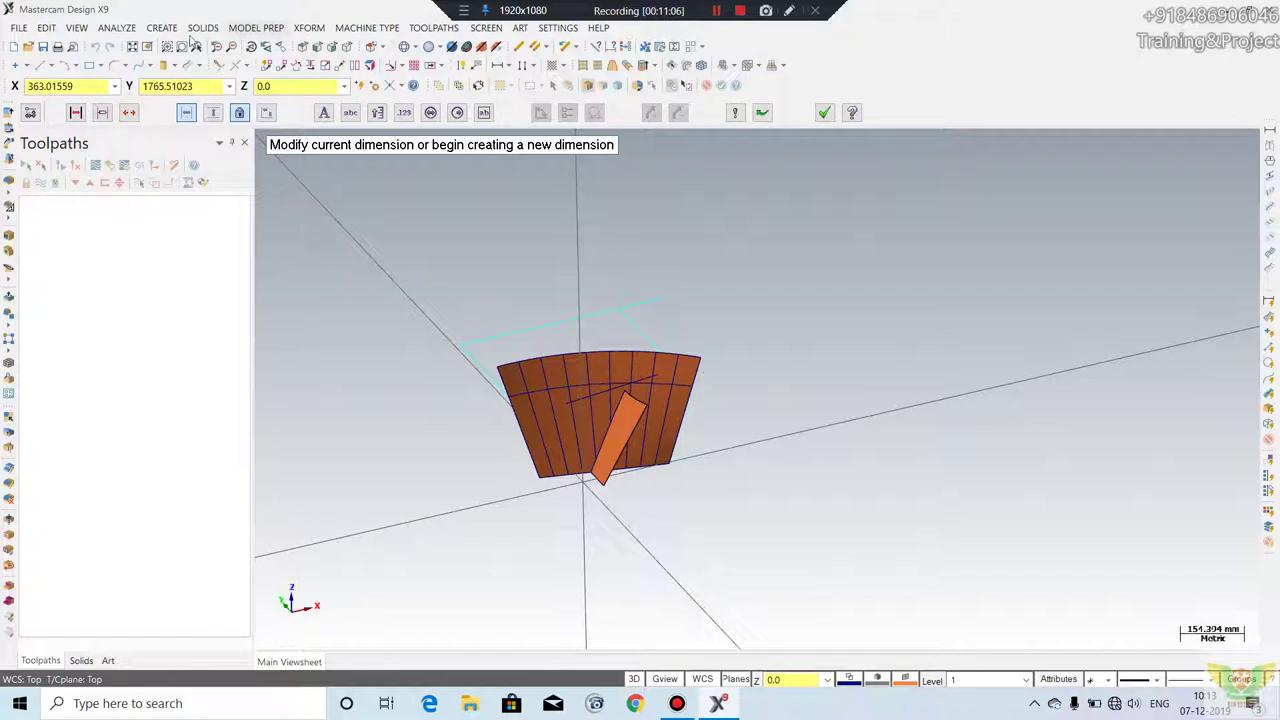
- Start a linear dimension and switch the view to Top (WCS)
left_click(166, 28)
mouse_move(182, 173)
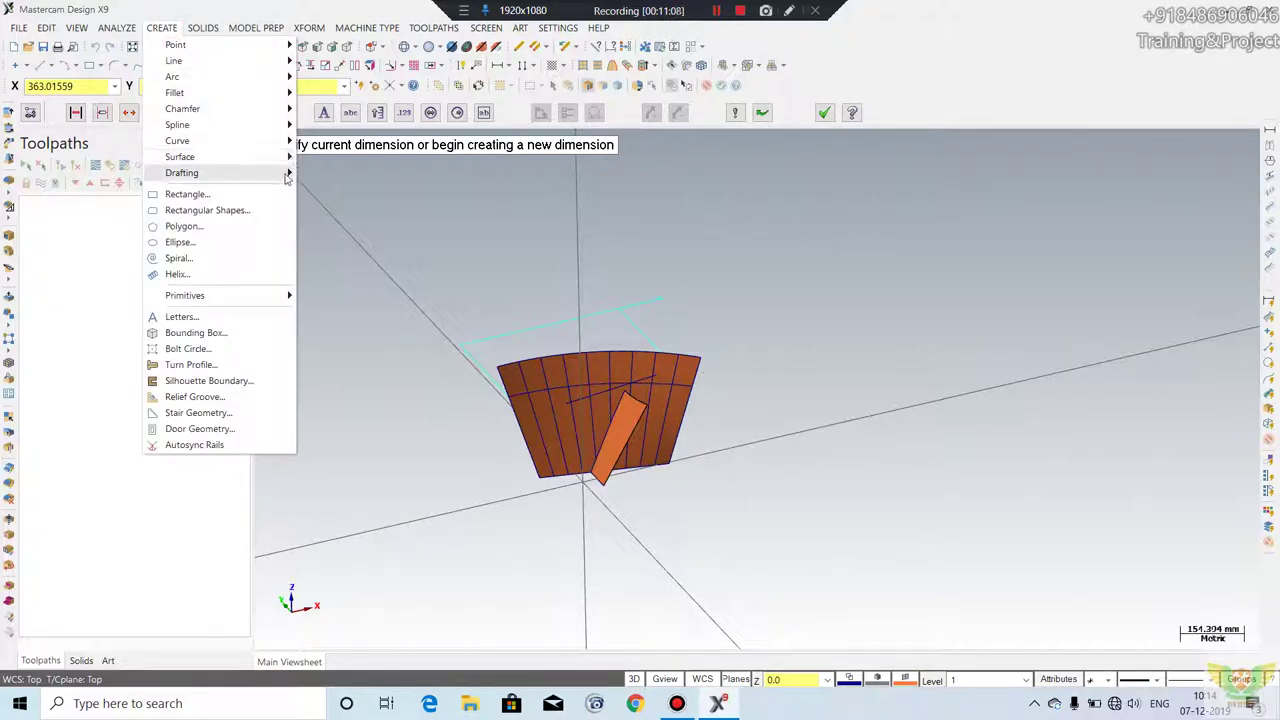
mouse_move(341, 188)
left_click(465, 206)
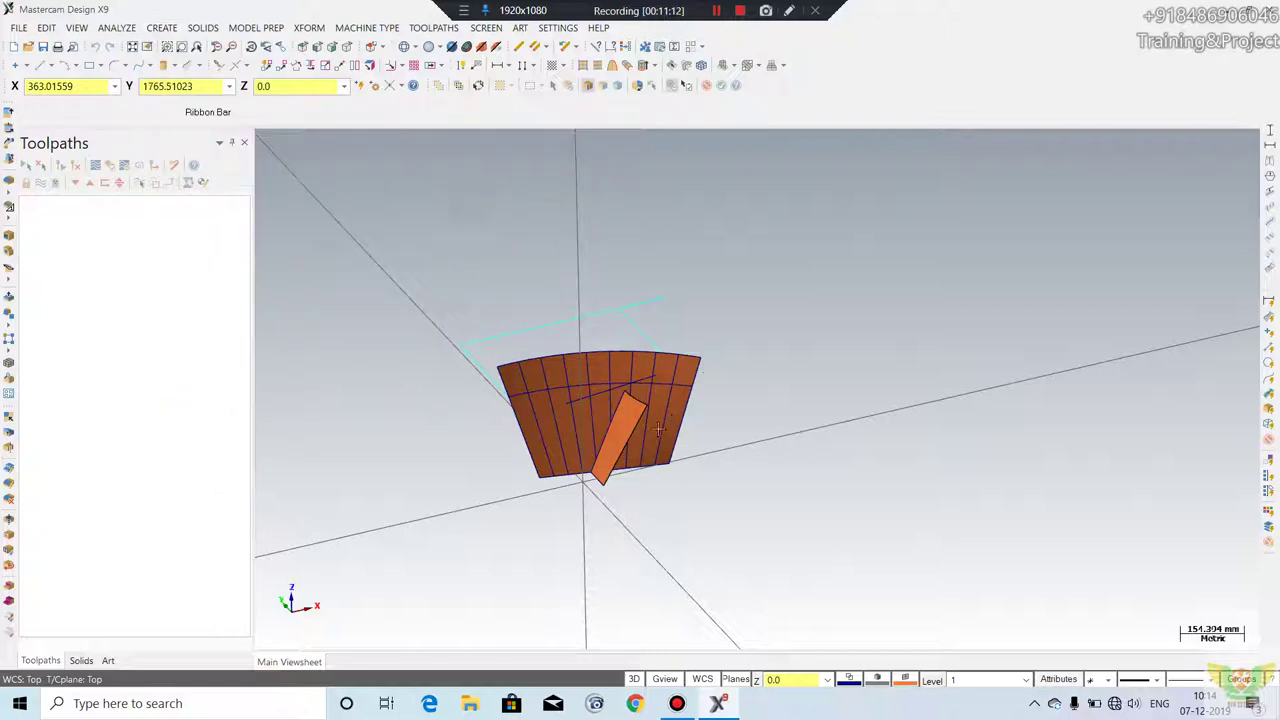
right_click(807, 279)
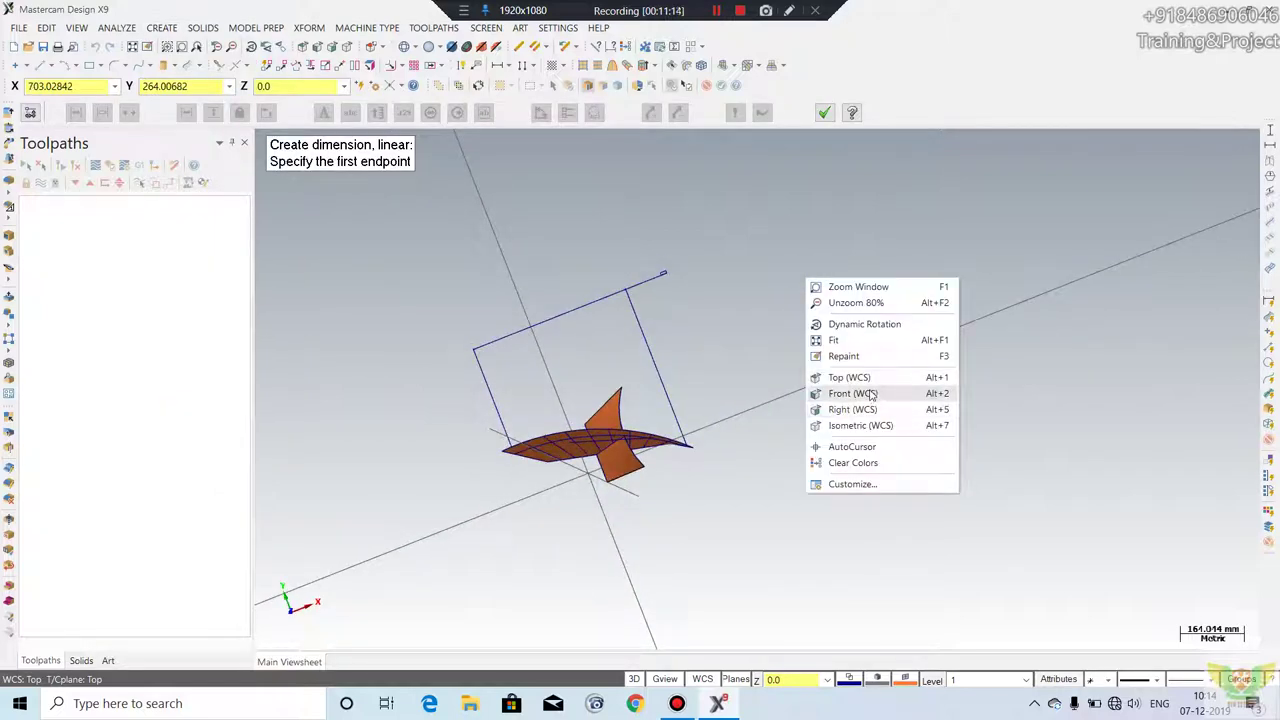
left_click(870, 381)
scroll(677, 503, "up", 5)
scroll(674, 505, "down", 2)
scroll(700, 380, "down", 2)
- Place a vertical dimension between two surface edge endpoints, with text on the right
left_click(690, 266)
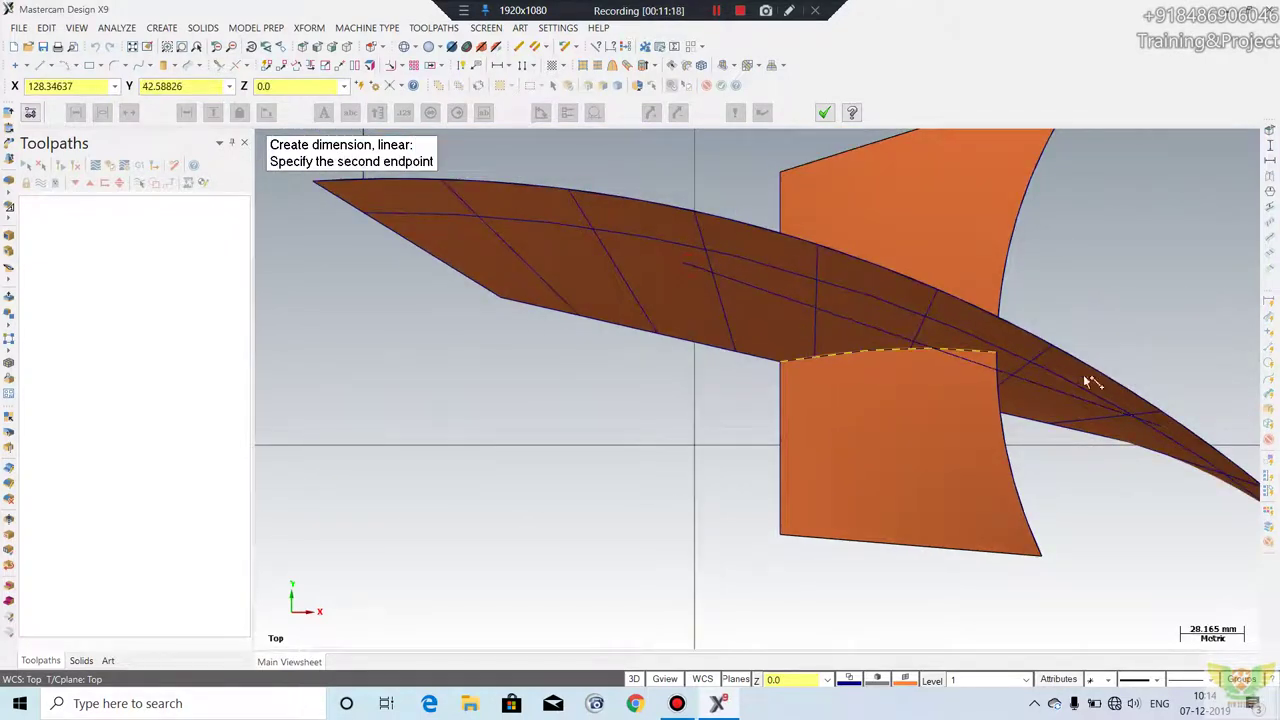
left_click(1159, 428)
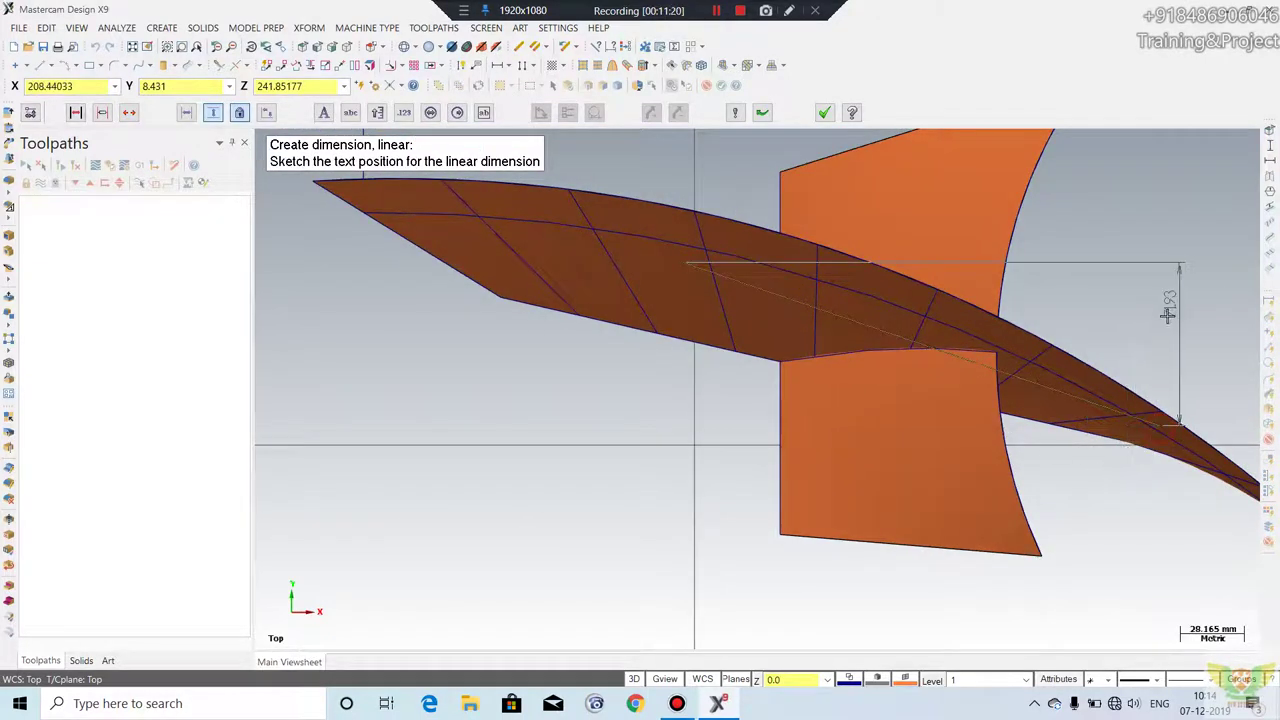
left_click(1173, 325)
scroll(700, 500, "down", 1)
scroll(700, 500, "down", 2)
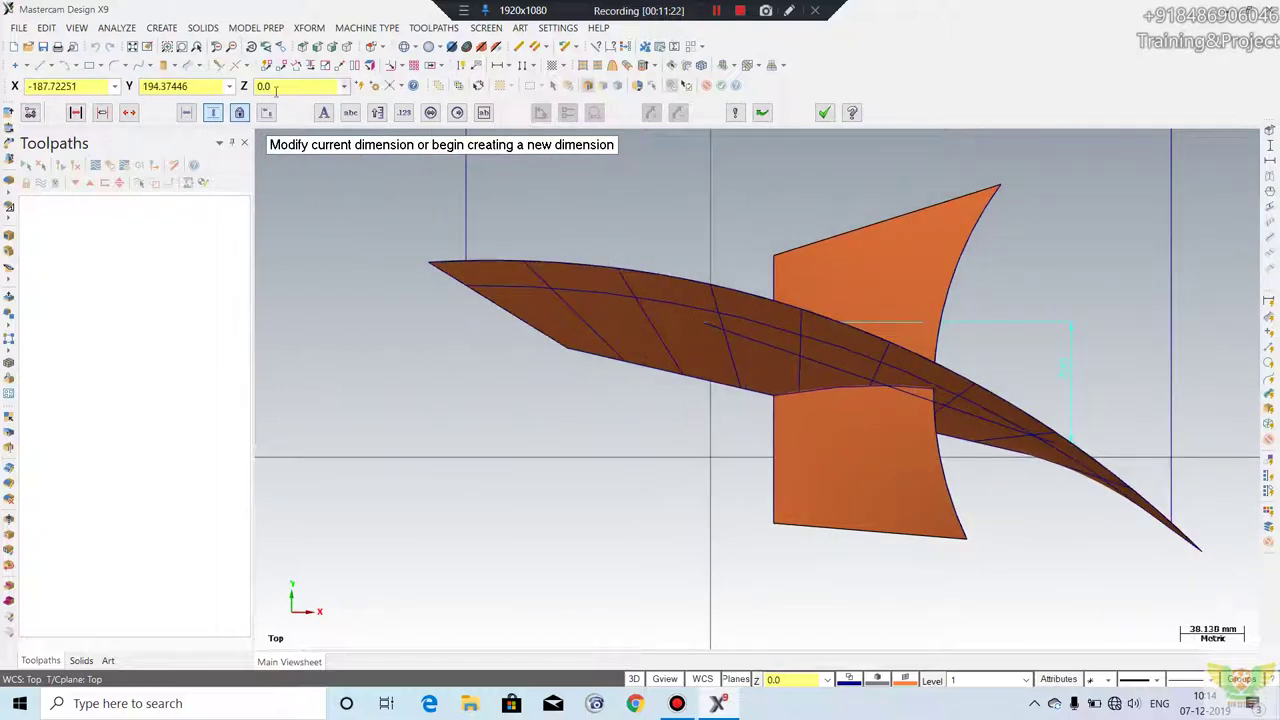
left_click(155, 28)
mouse_move(182, 172)
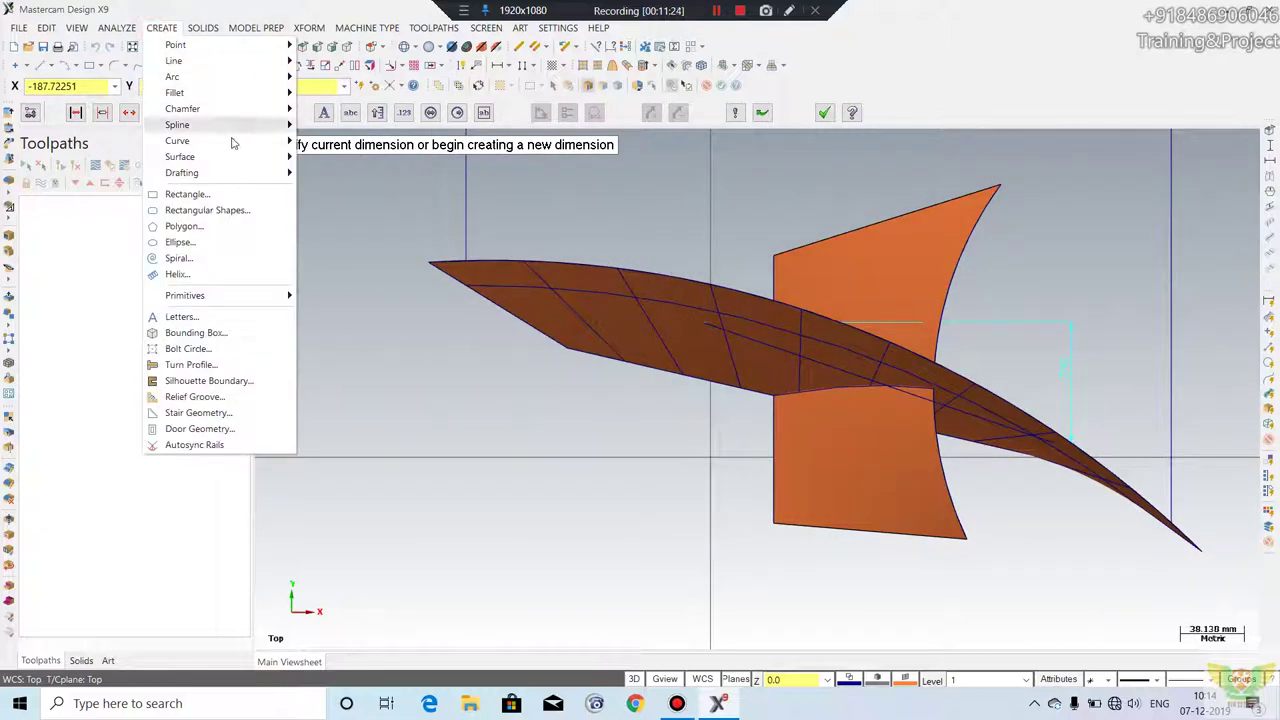
- Dimension a short span on the brown surface's left, placing its text just below
mouse_move(341, 188)
left_click(478, 221)
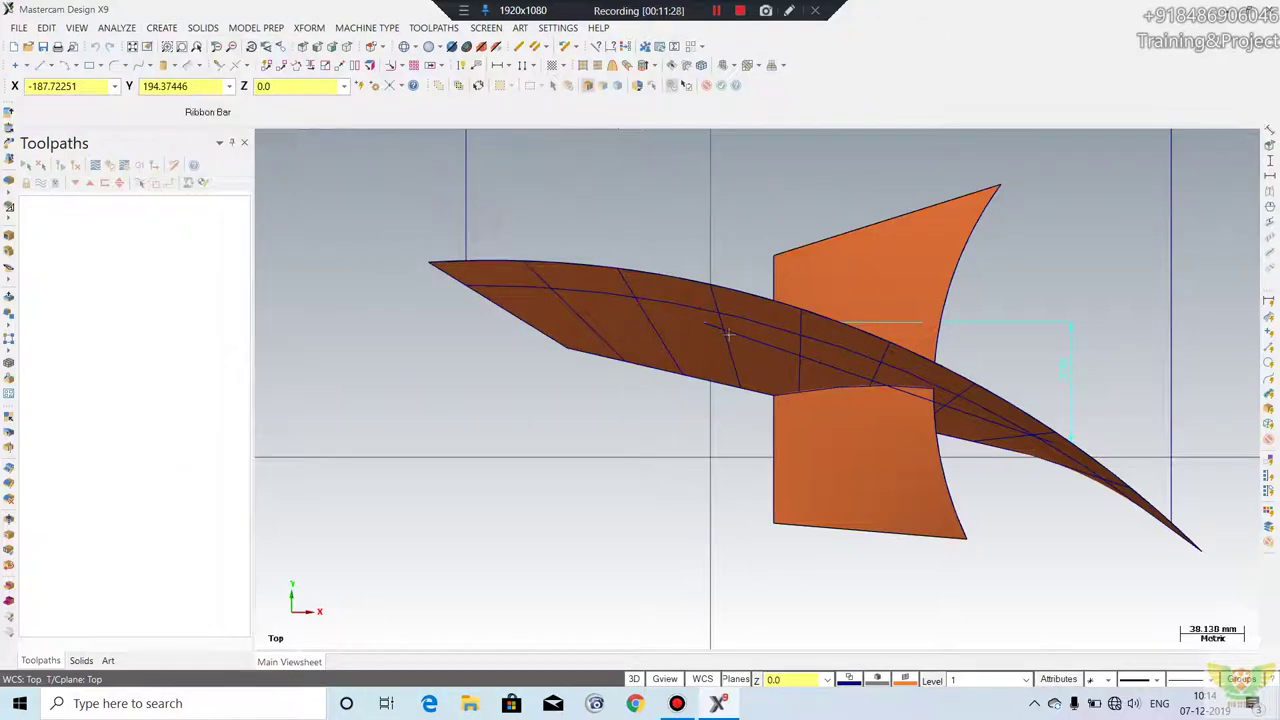
left_click(716, 320)
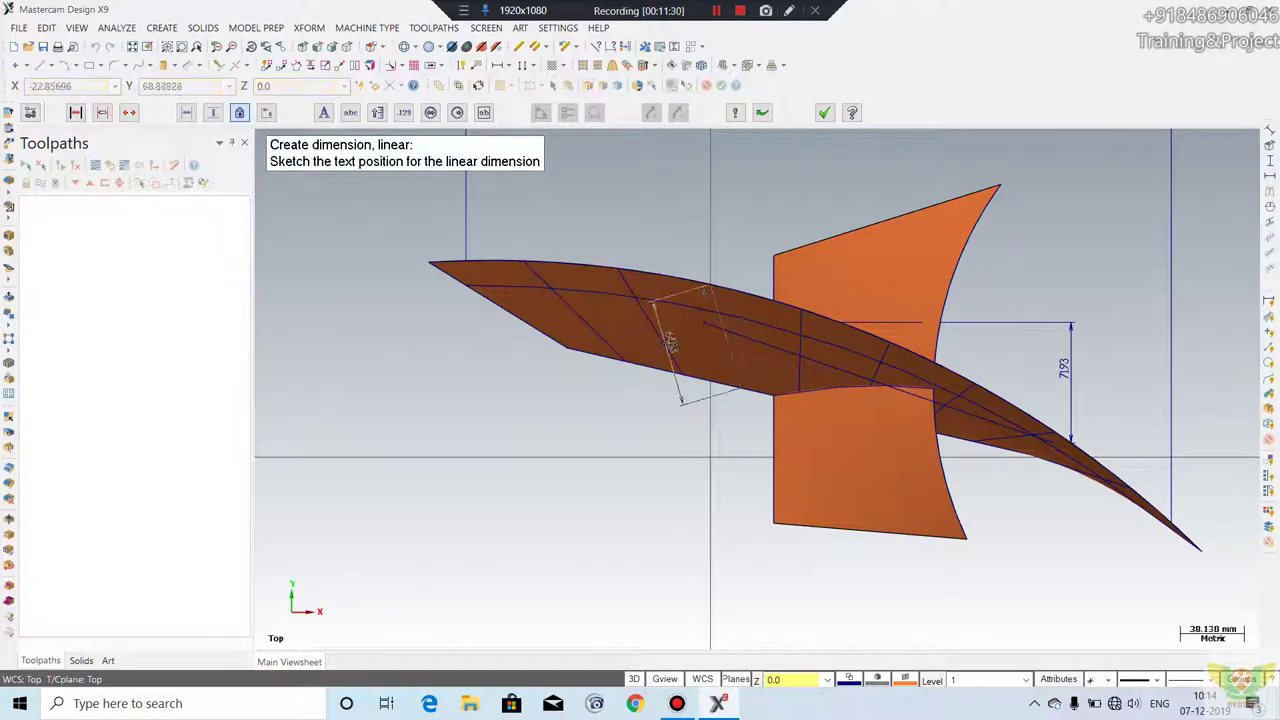
left_click(716, 400)
middle_click_drag(634, 406, 643, 388)
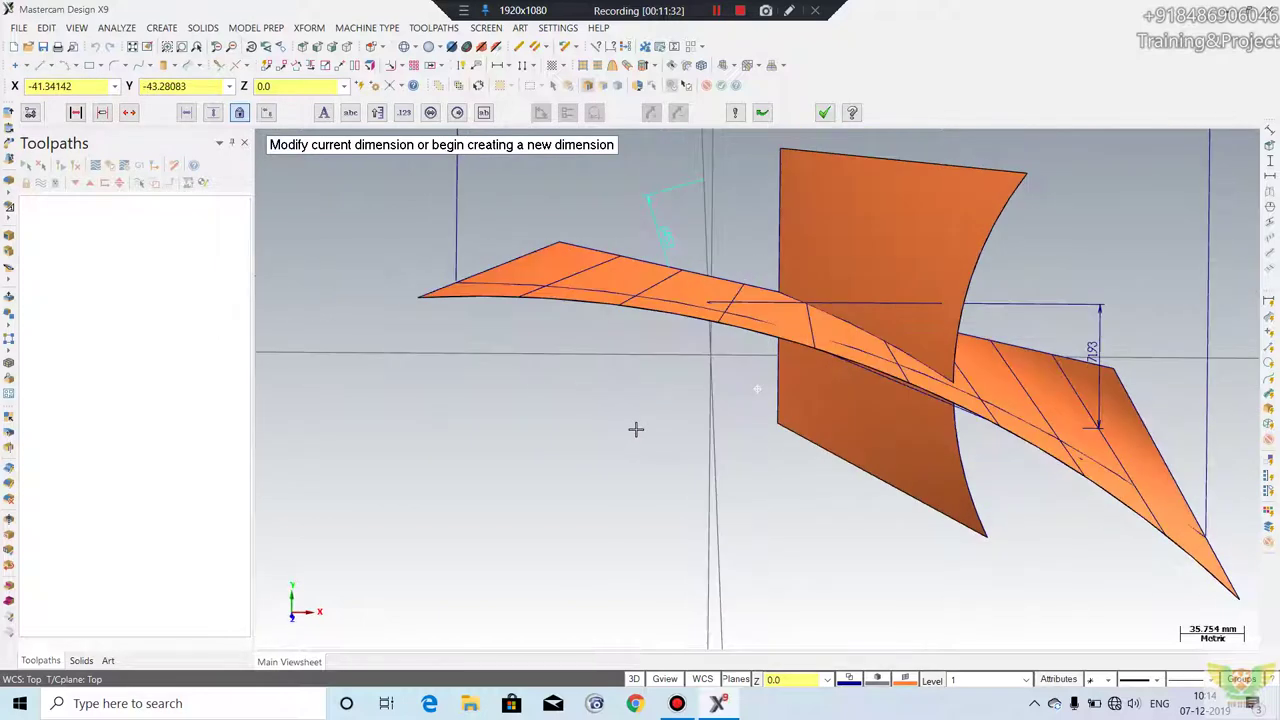
scroll(777, 310, "up", 1)
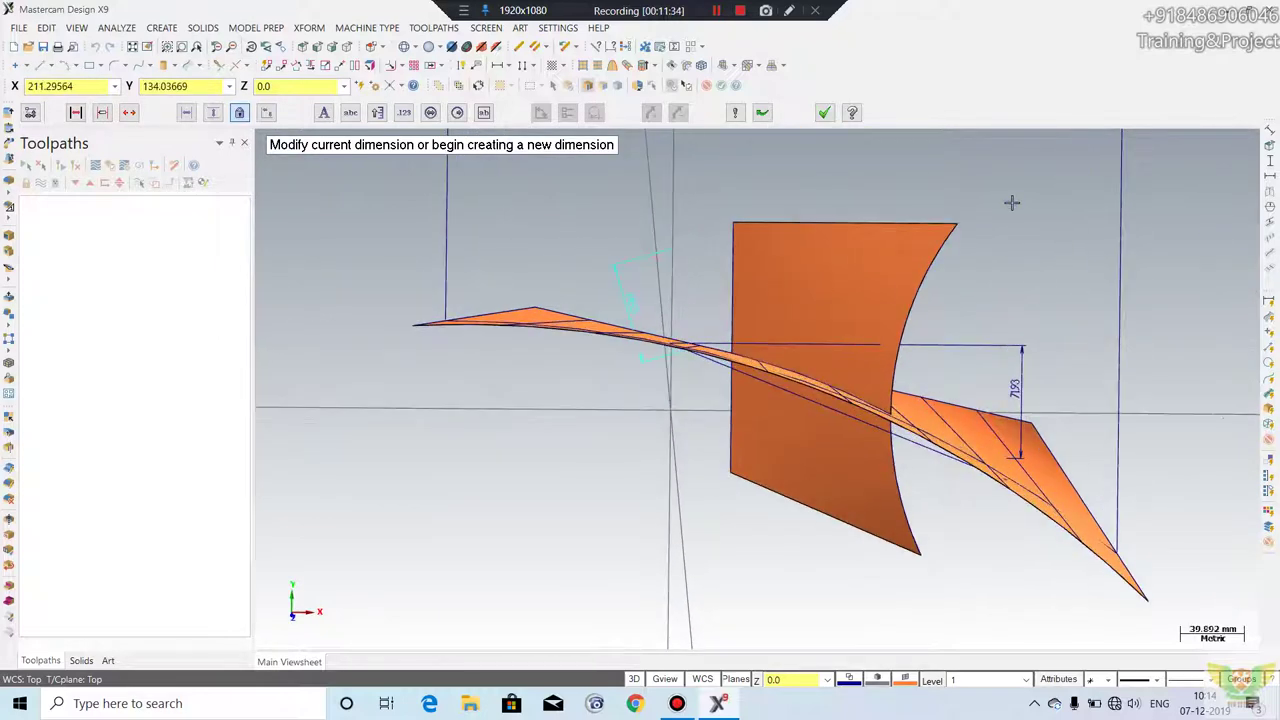
right_click(1010, 198)
left_click(1046, 309)
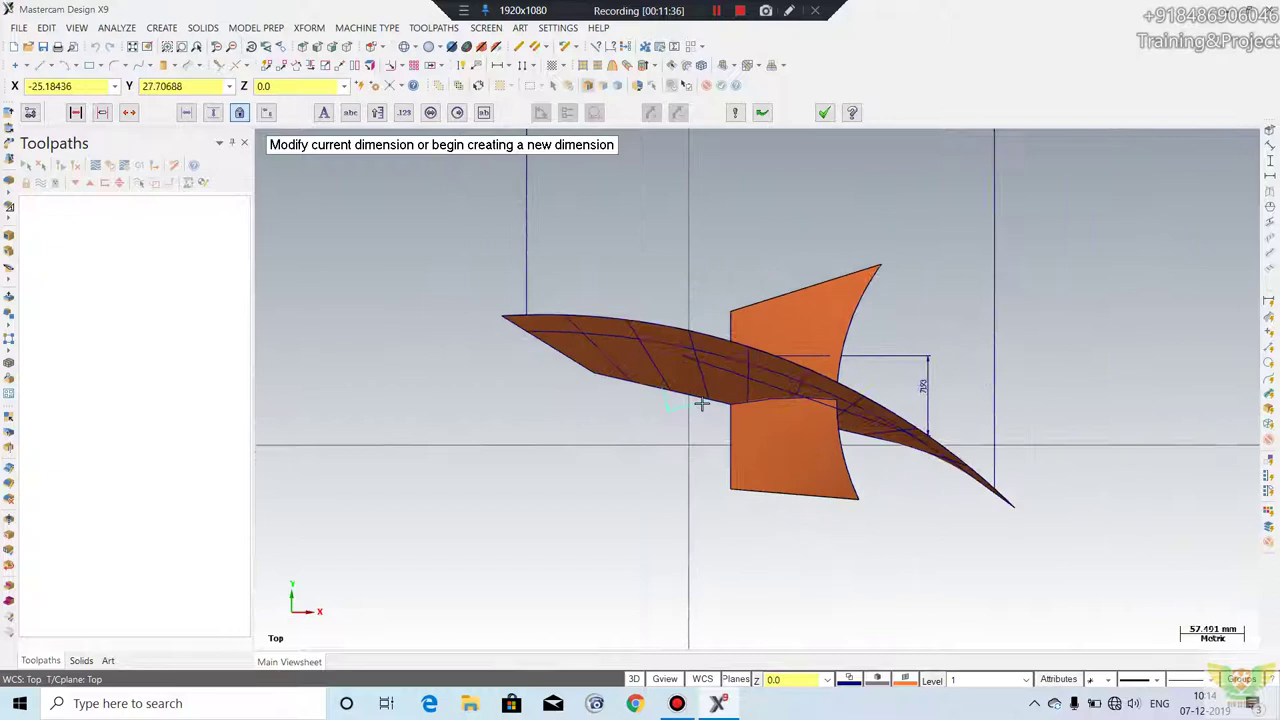
scroll(934, 371, "down", 1)
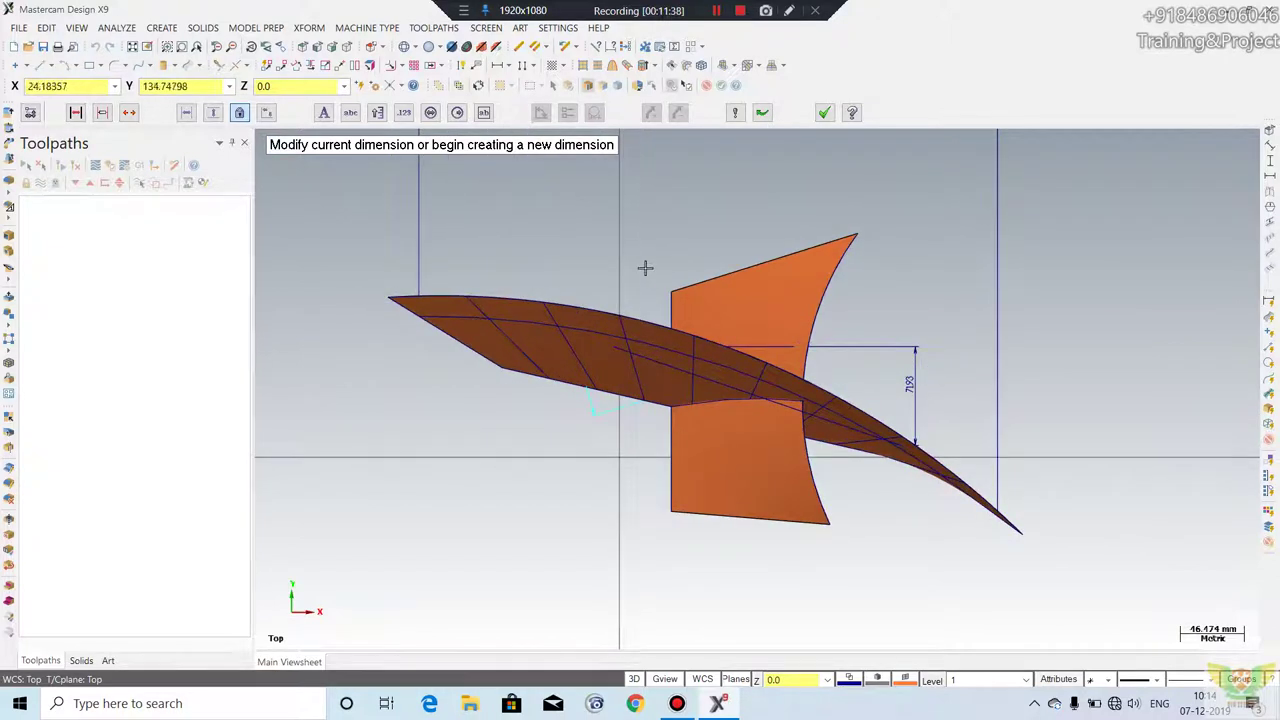
left_click(203, 28)
mouse_move(161, 28)
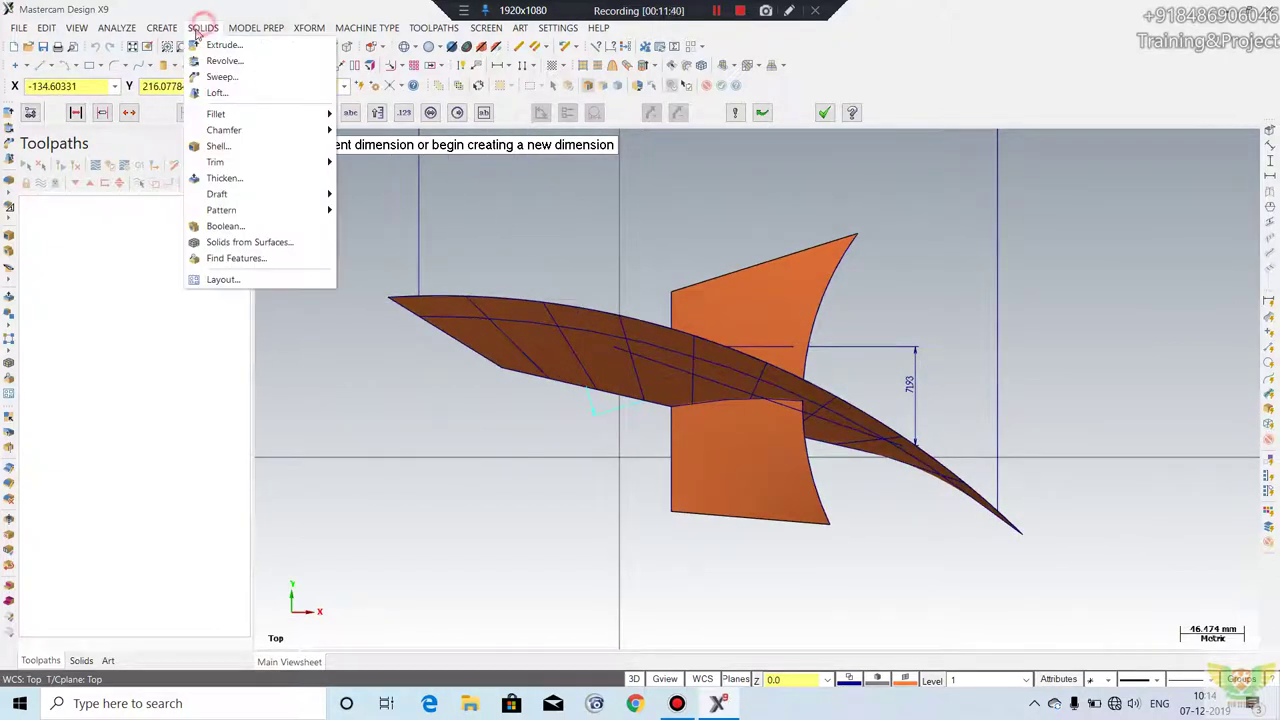
left_click(226, 176)
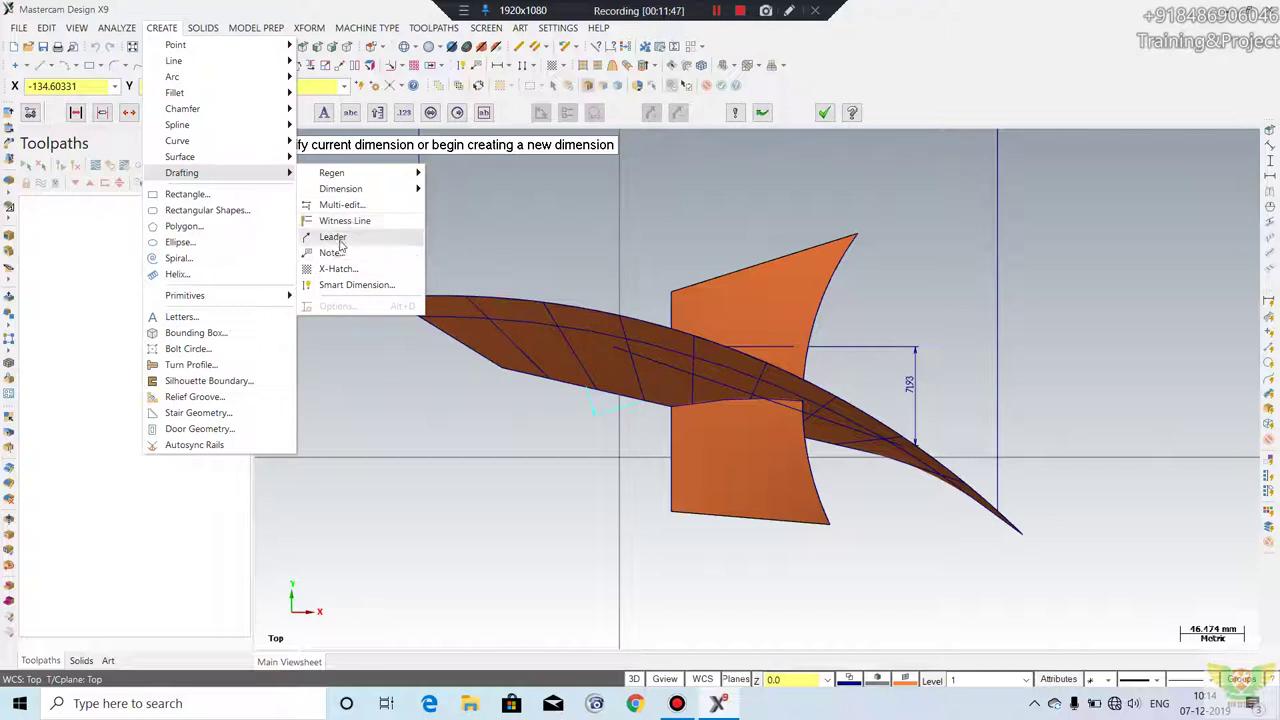
- Draw a leader with three tail points above the surfaces, then set its arrowhead
left_click(336, 237)
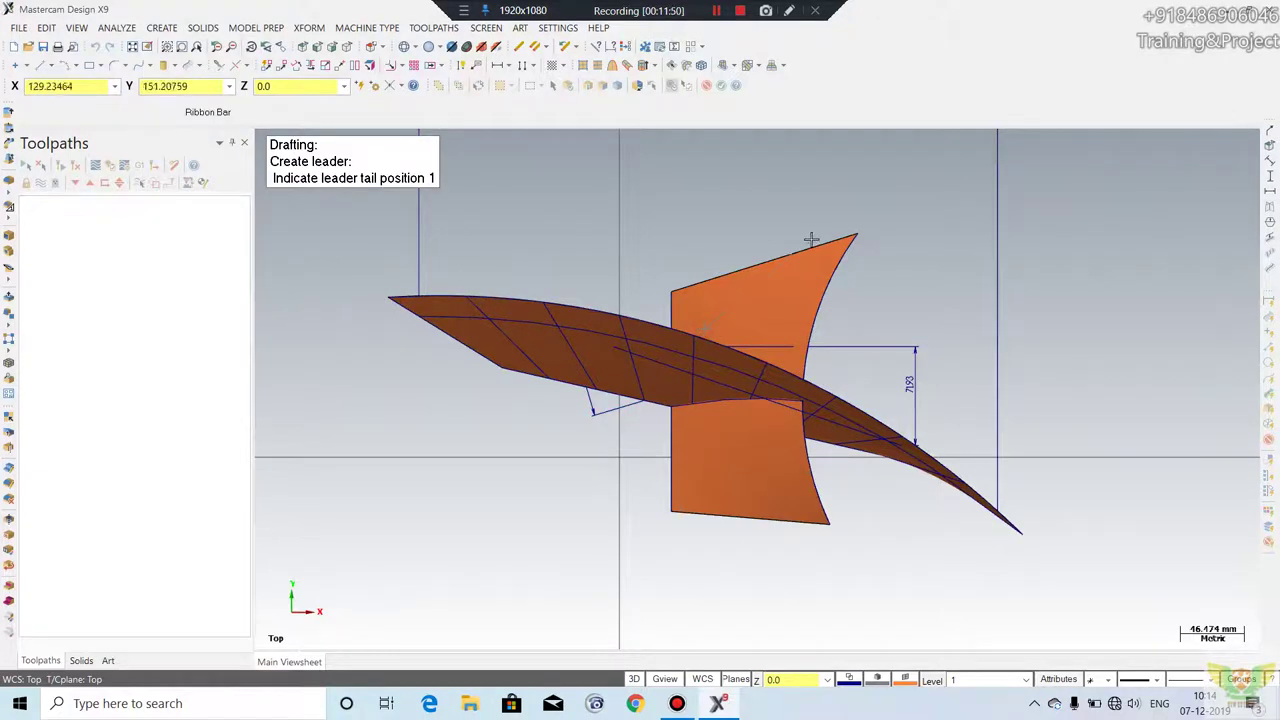
left_click(893, 208)
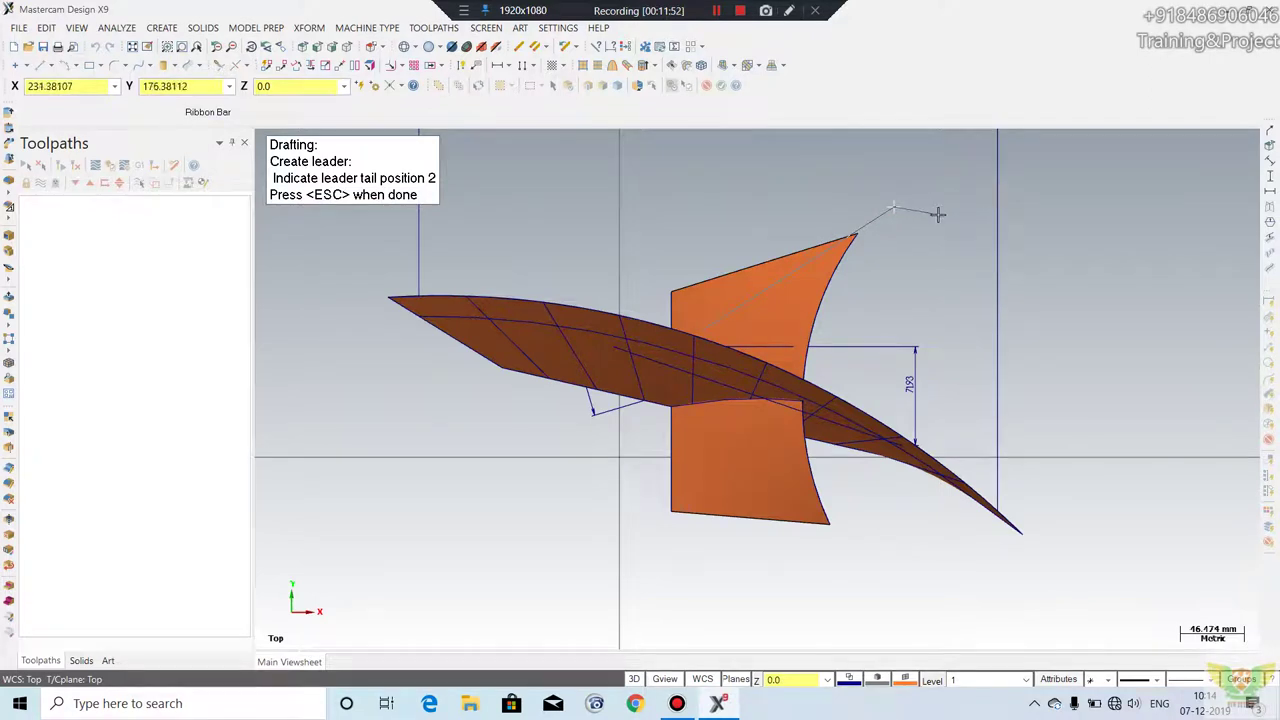
left_click(940, 207)
left_click(948, 228)
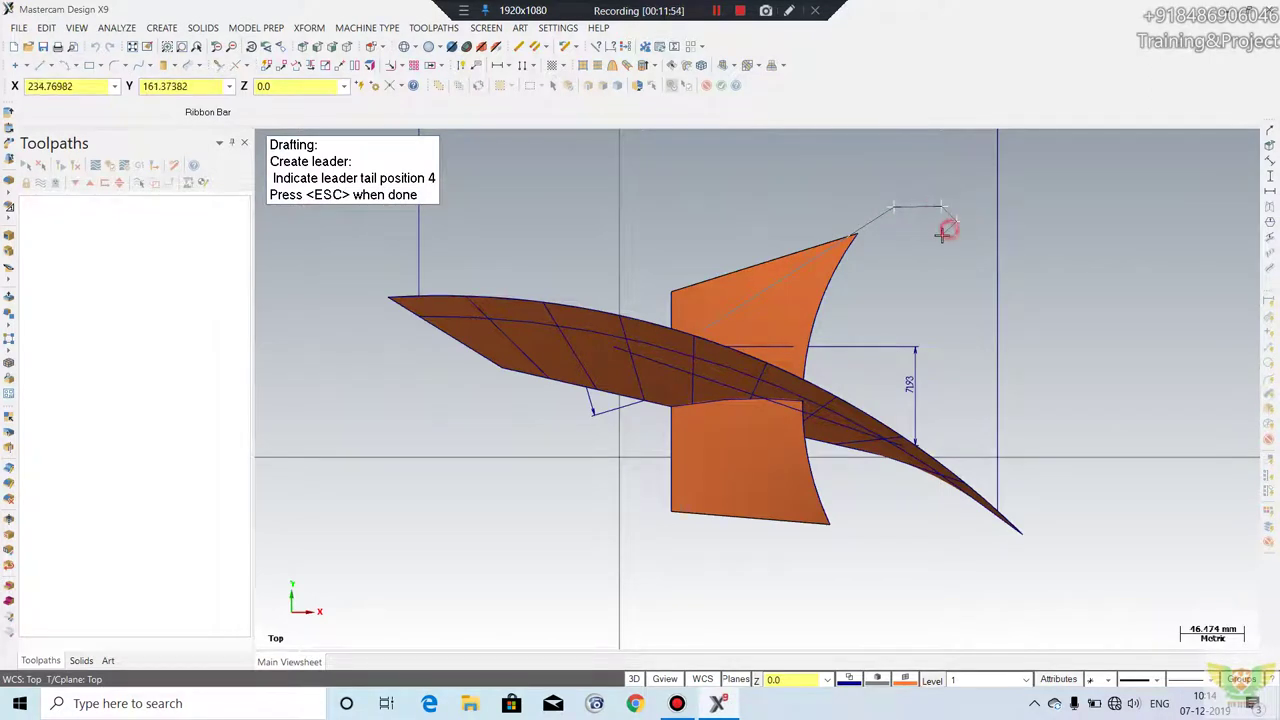
key("Escape")
scroll(954, 220, "up", 3)
mouse_move(821, 282)
middle_mouse_down()
mouse_move(843, 320)
mouse_move(366, 149)
middle_mouse_up()
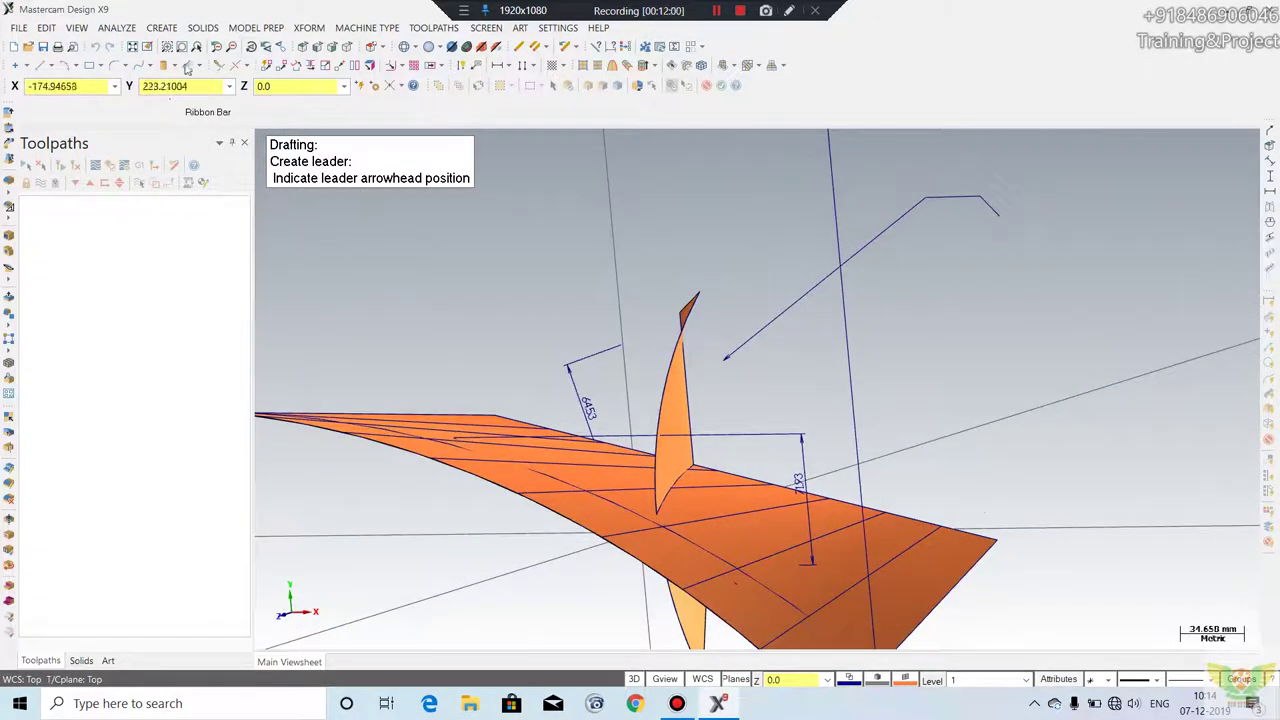
left_click(175, 28)
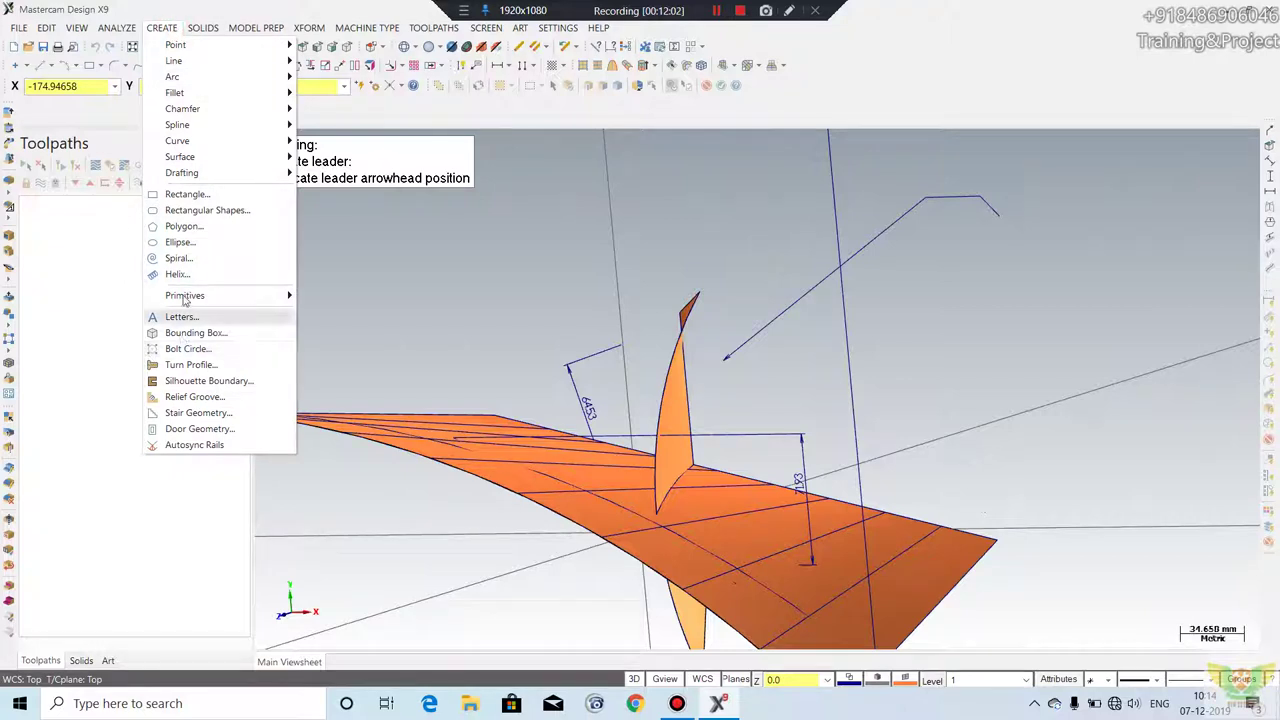
- Place the note 'rtrrfr' at the end of the bent leader
mouse_move(182, 172)
left_click(345, 252)
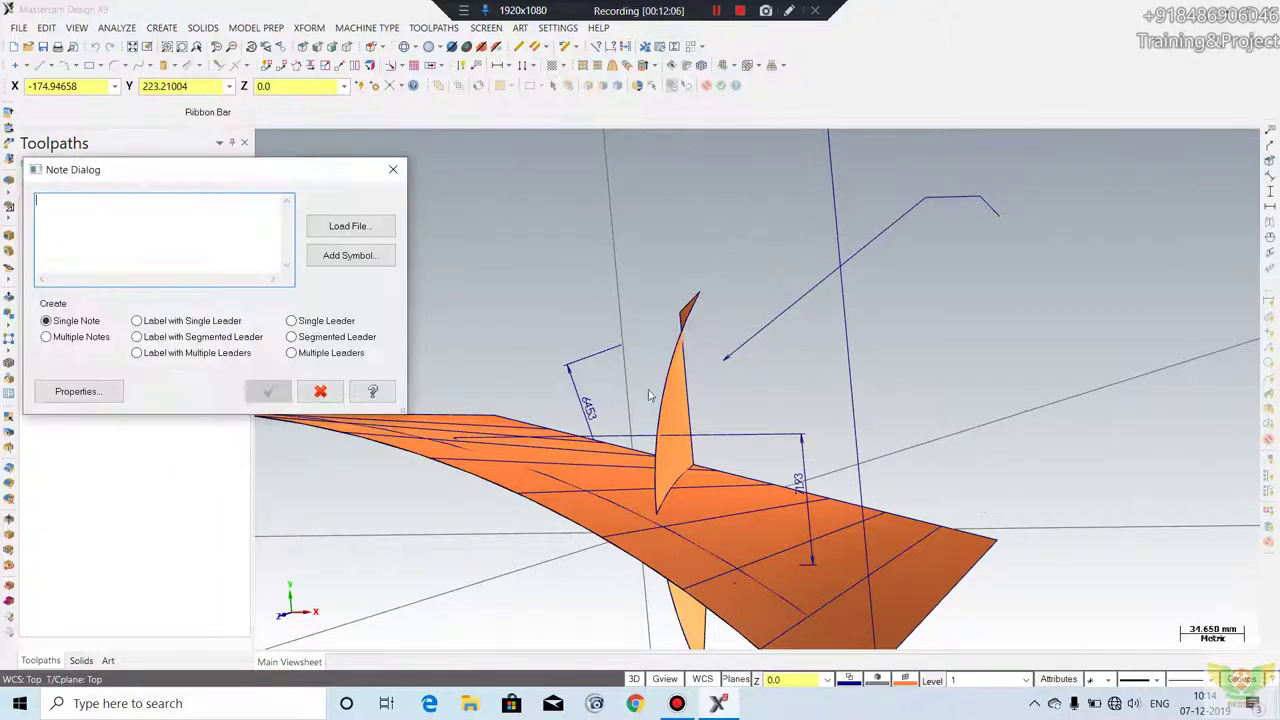
type("mm")
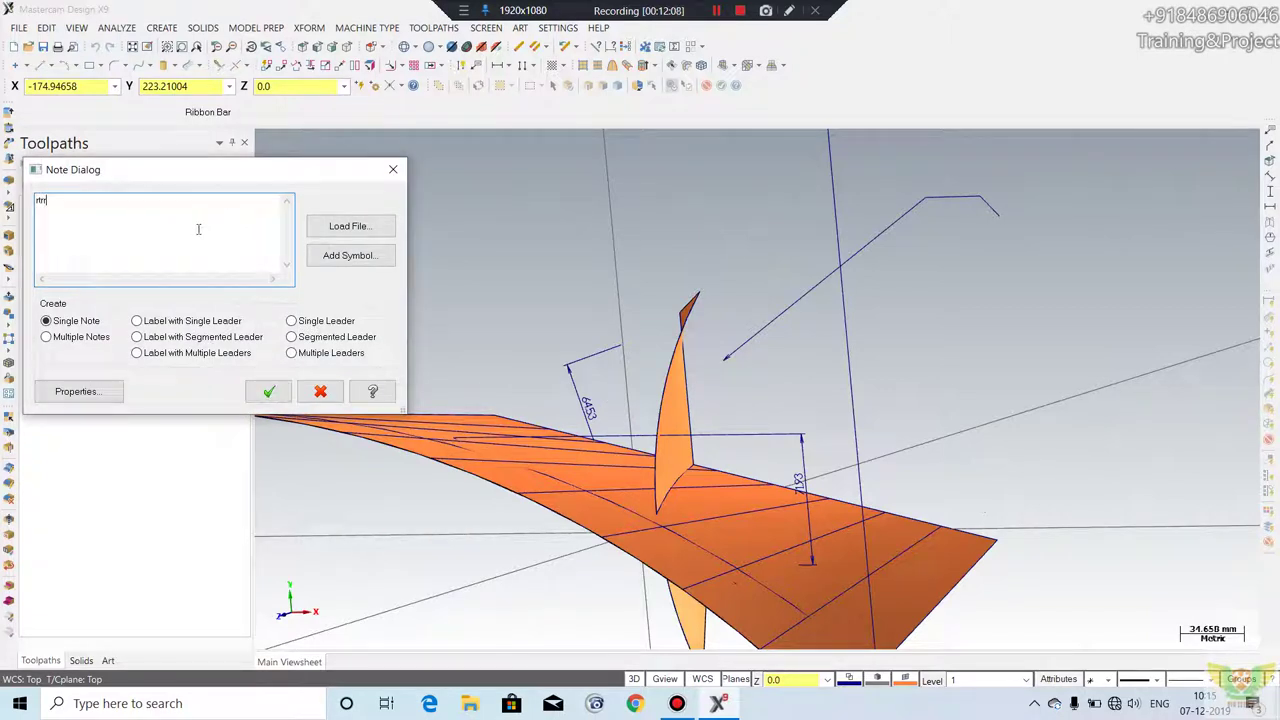
left_click(268, 391)
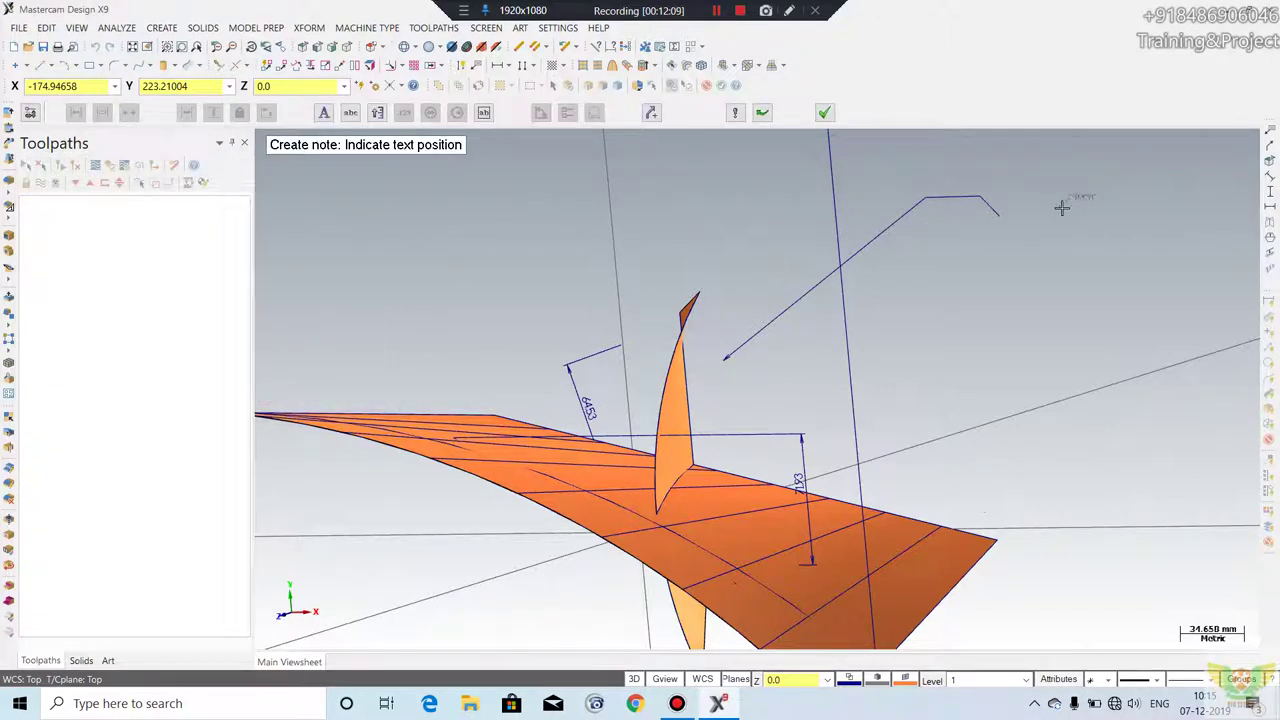
left_click(985, 232)
scroll(999, 231, "up", 1)
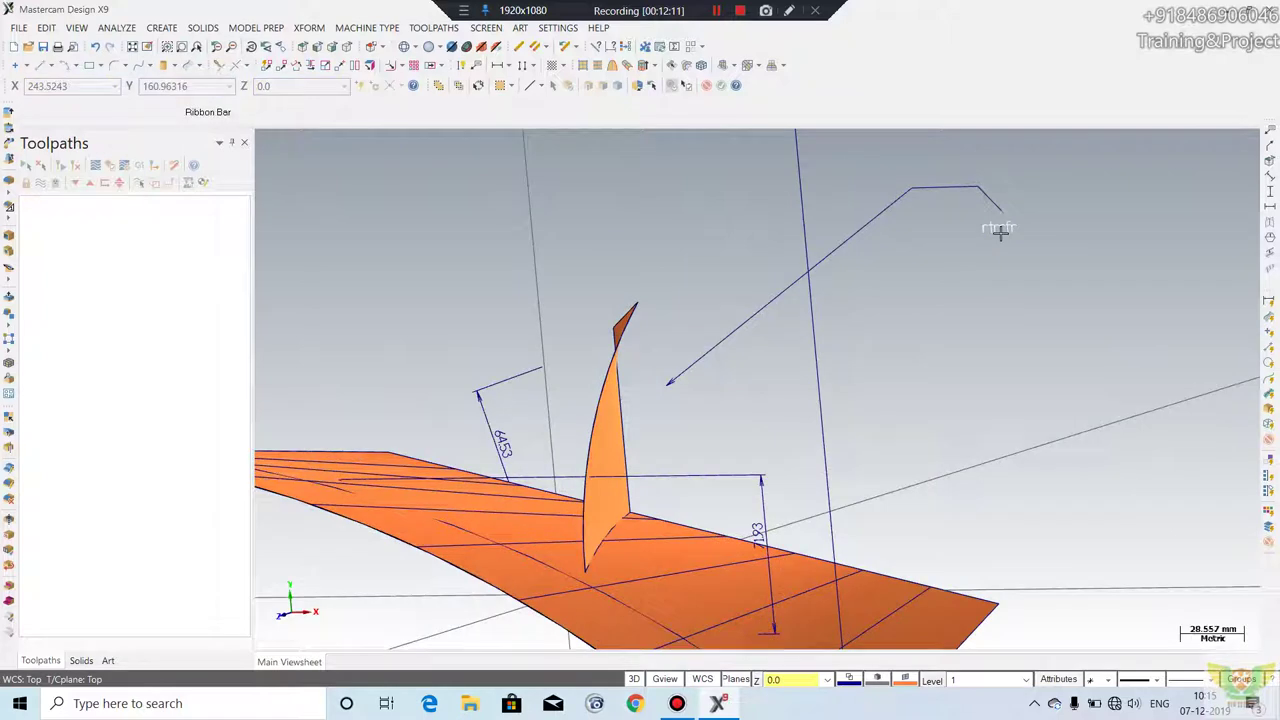
left_click(205, 29)
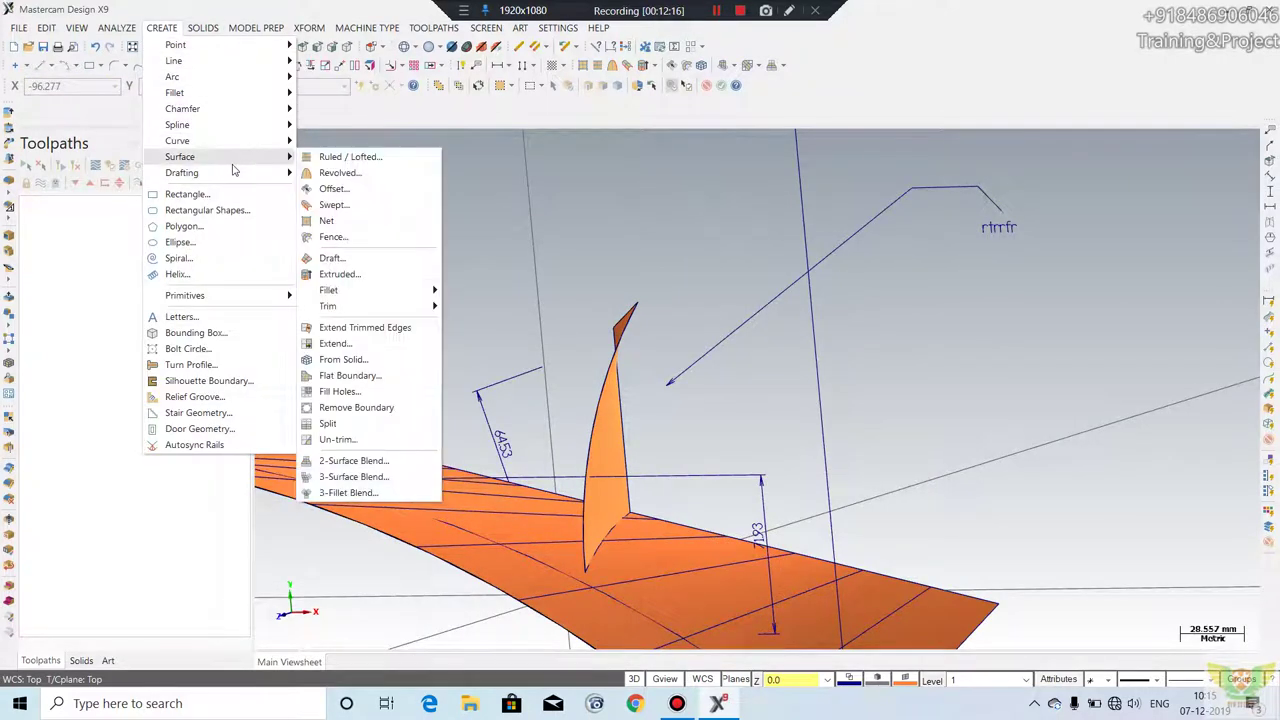
mouse_move(182, 172)
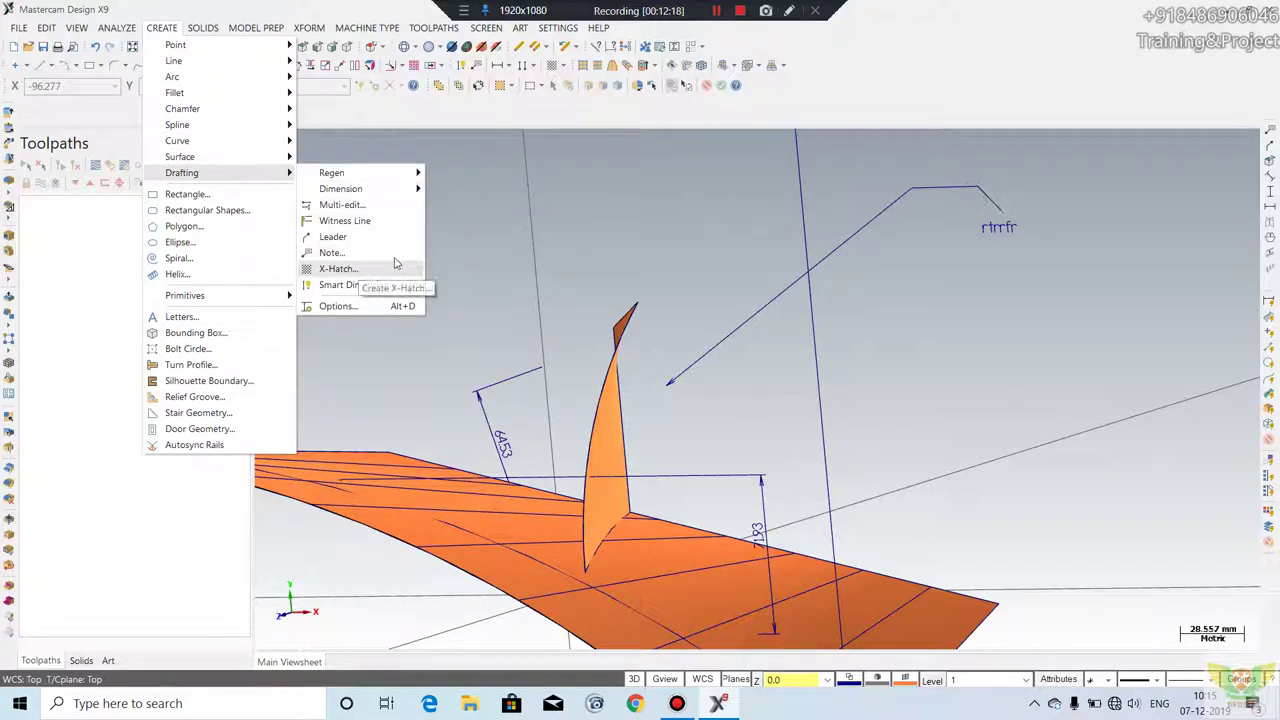
- Draw an 86.225 × 61.379 rectangle by picking two opposite corners
left_click(514, 260)
left_click(88, 65)
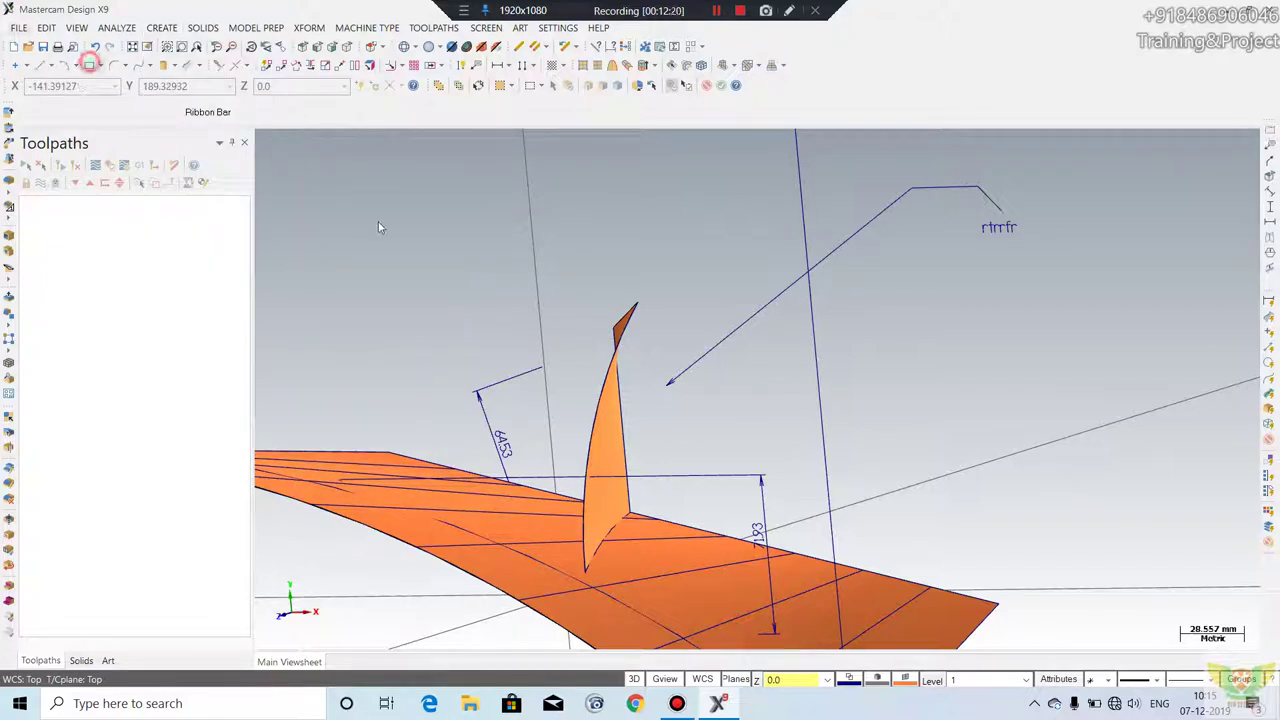
left_click(385, 210)
left_click(556, 346)
key("Escape")
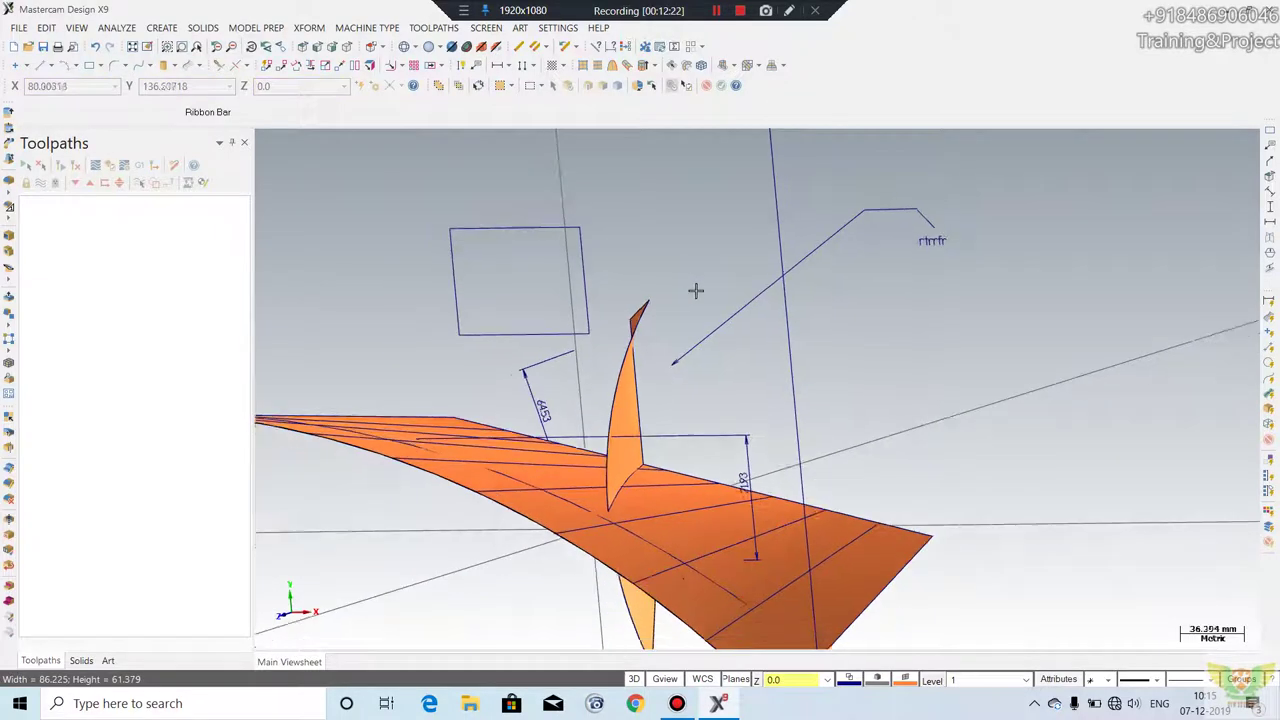
middle_click_drag(694, 289, 515, 160)
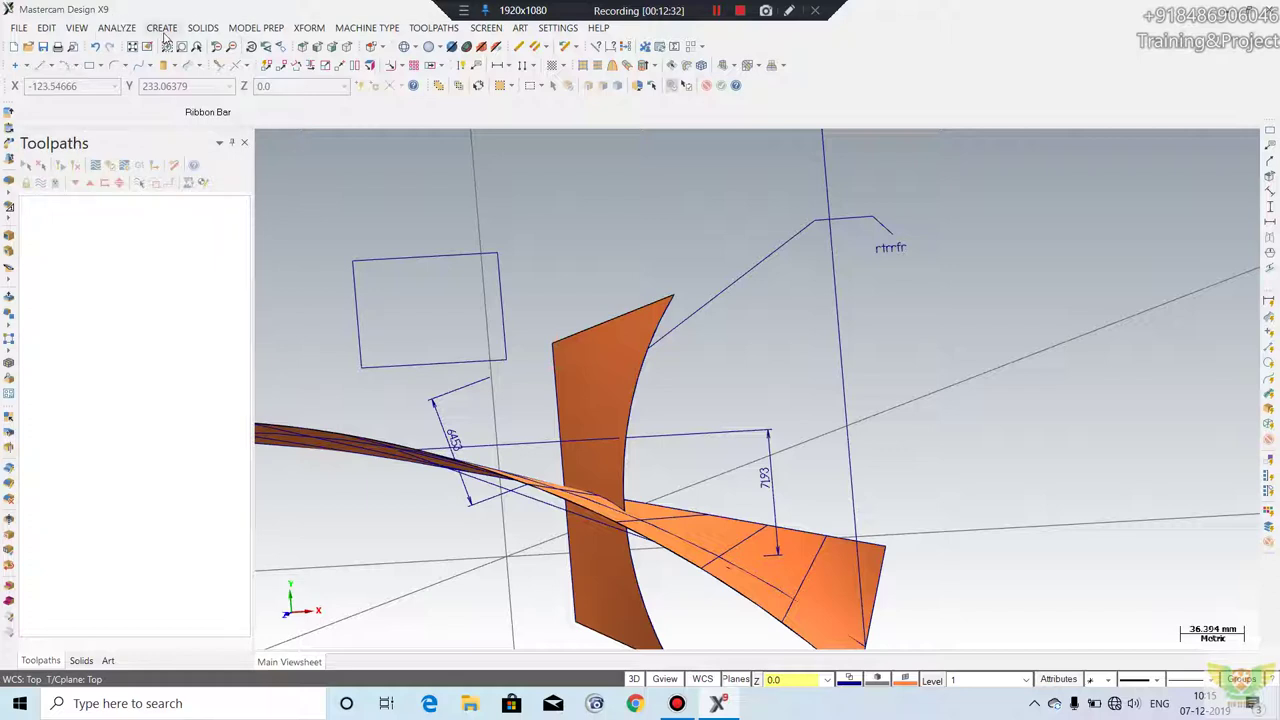
- Apply an Aluminum X-Hatch at 7.0 spacing and 45° inside the rectangle chain
left_click(161, 28)
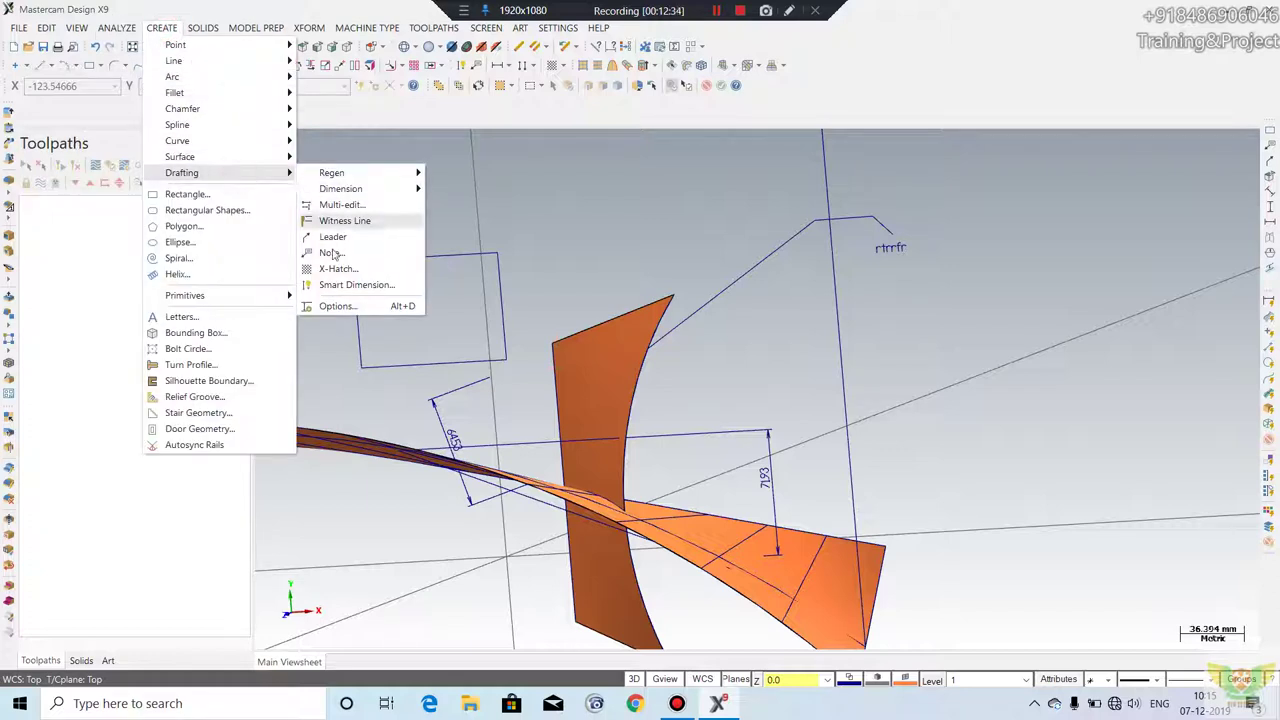
left_click(340, 262)
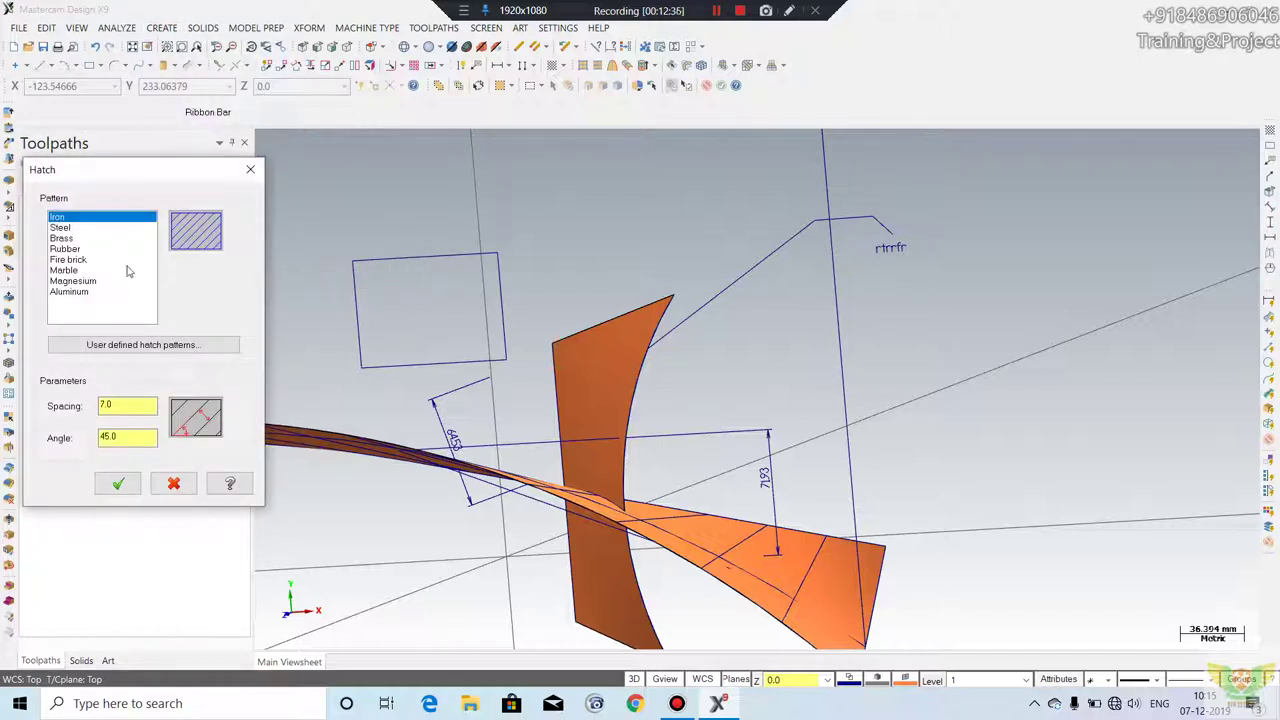
key("Down")
key("Down")
key("Down")
key("Down")
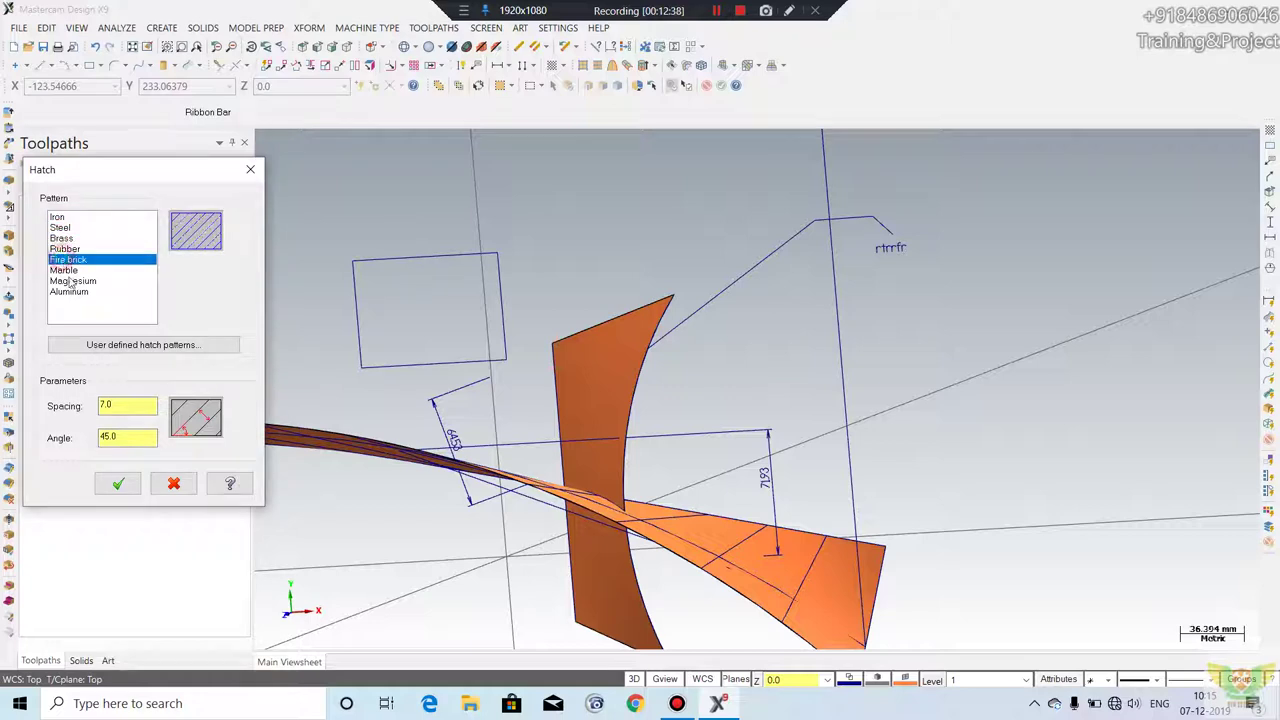
key("Down")
key("Down")
left_click(69, 291)
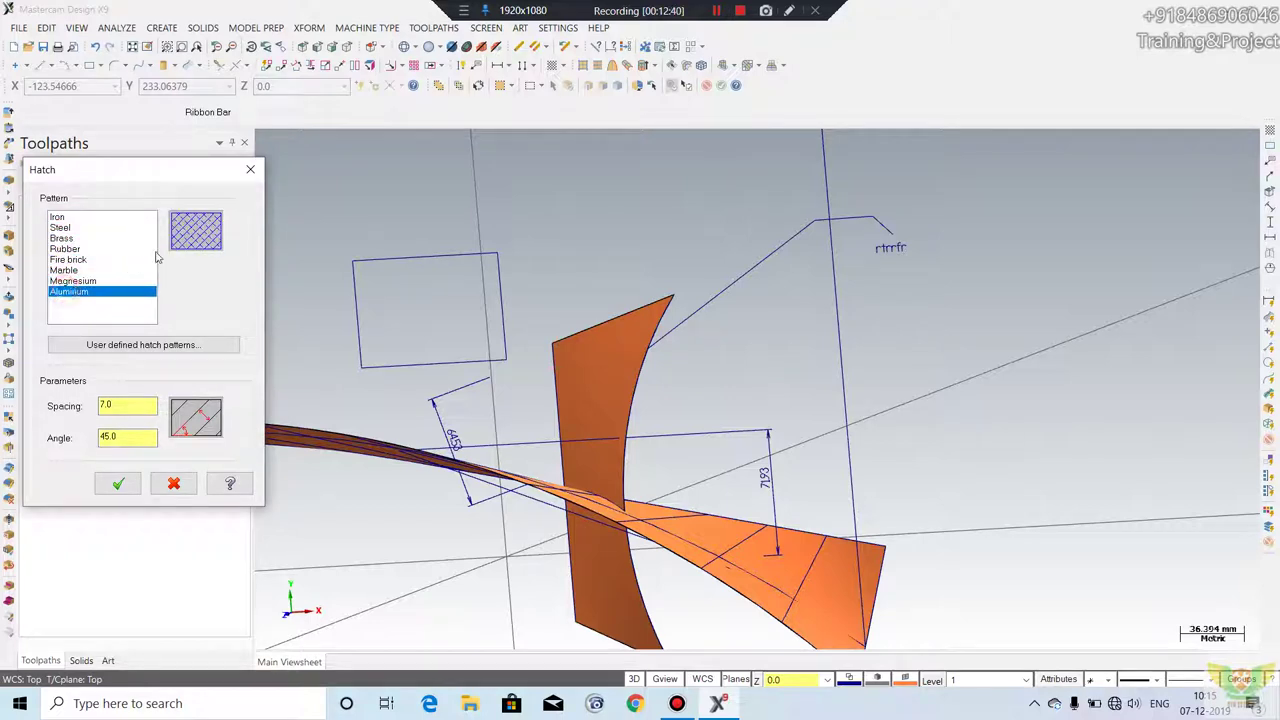
left_click(118, 483)
left_click(388, 258)
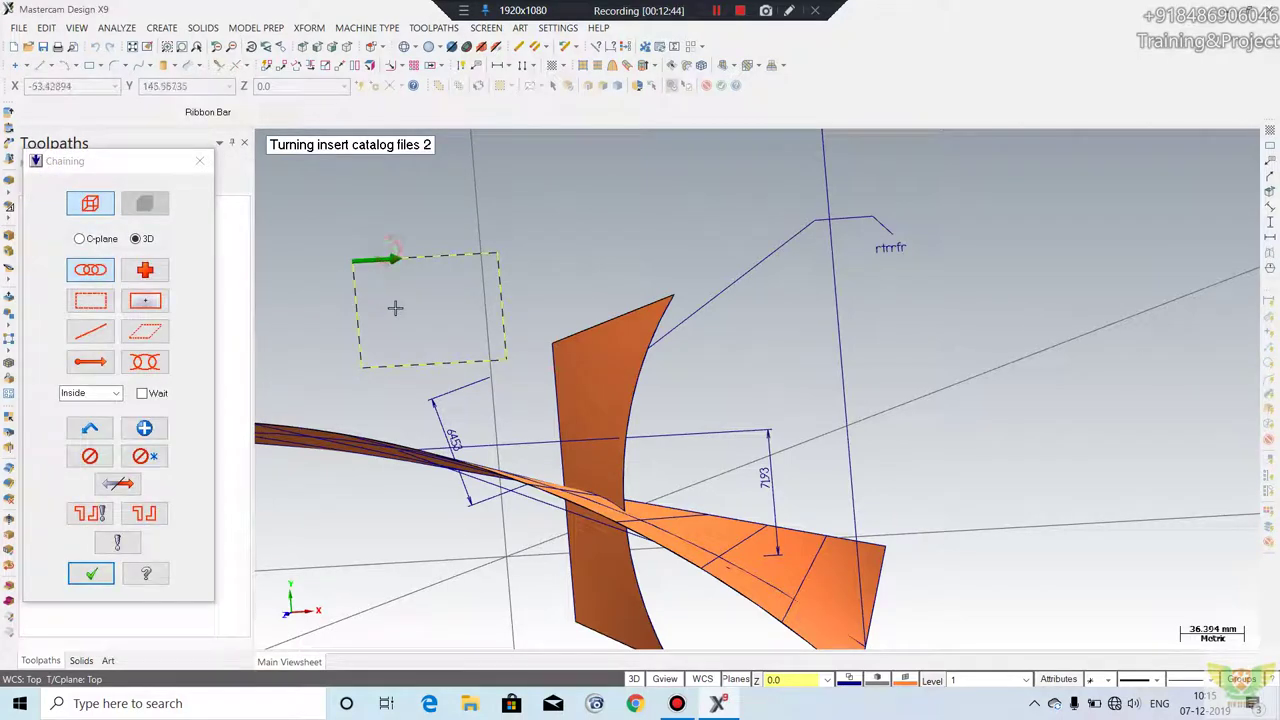
key("Return")
mouse_move(560, 190)
middle_mouse_down()
mouse_move(592, 166)
mouse_move(554, 200)
mouse_move(514, 166)
mouse_move(507, 178)
middle_mouse_up()
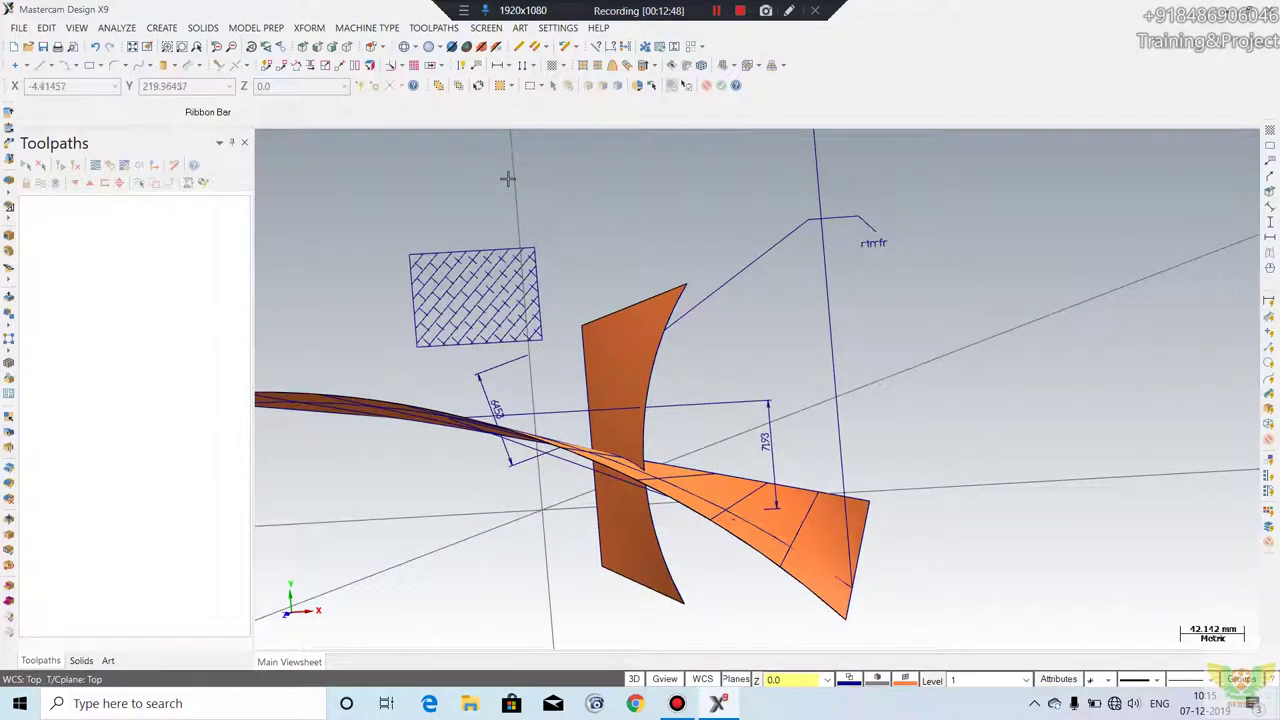
scroll(507, 178, "up", 1)
mouse_move(511, 289)
middle_mouse_down()
mouse_move(634, 257)
mouse_move(638, 277)
mouse_move(543, 329)
mouse_move(466, 289)
mouse_move(571, 251)
mouse_move(370, 331)
middle_mouse_up()
- Start the Smart Dimension command from the Drafting menu
scroll(571, 251, "up", 1)
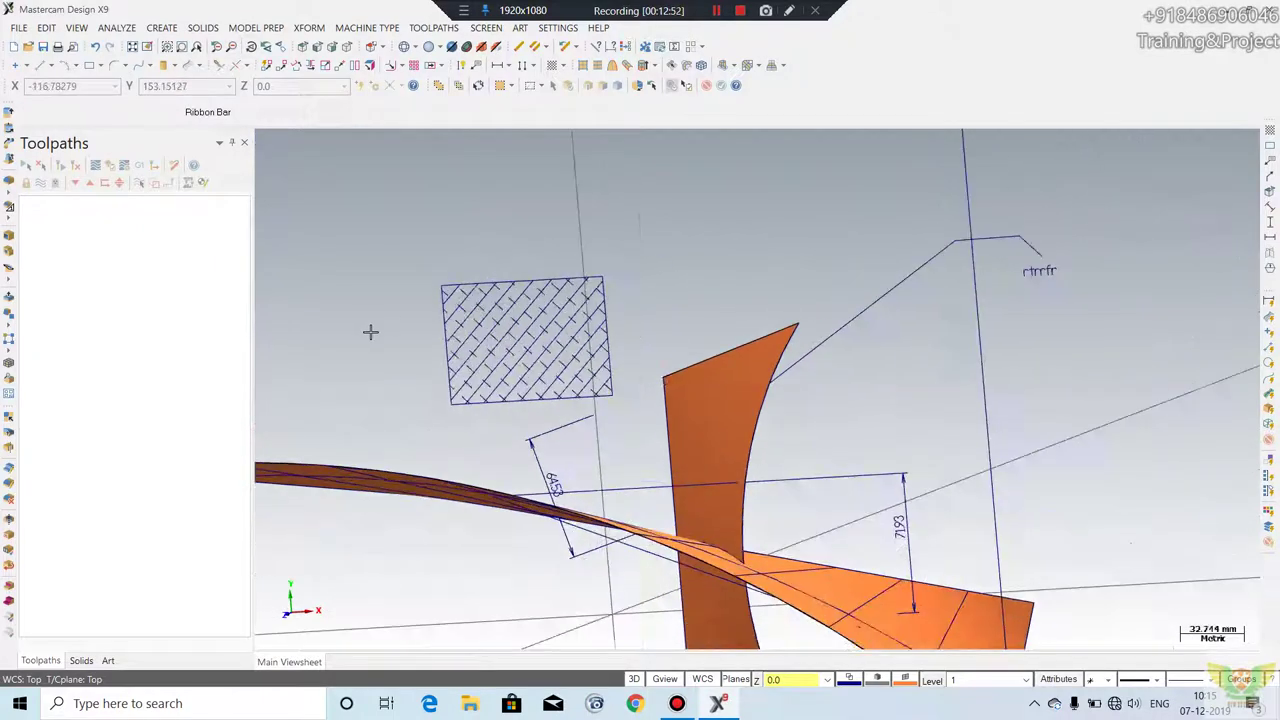
scroll(438, 241, "down", 2)
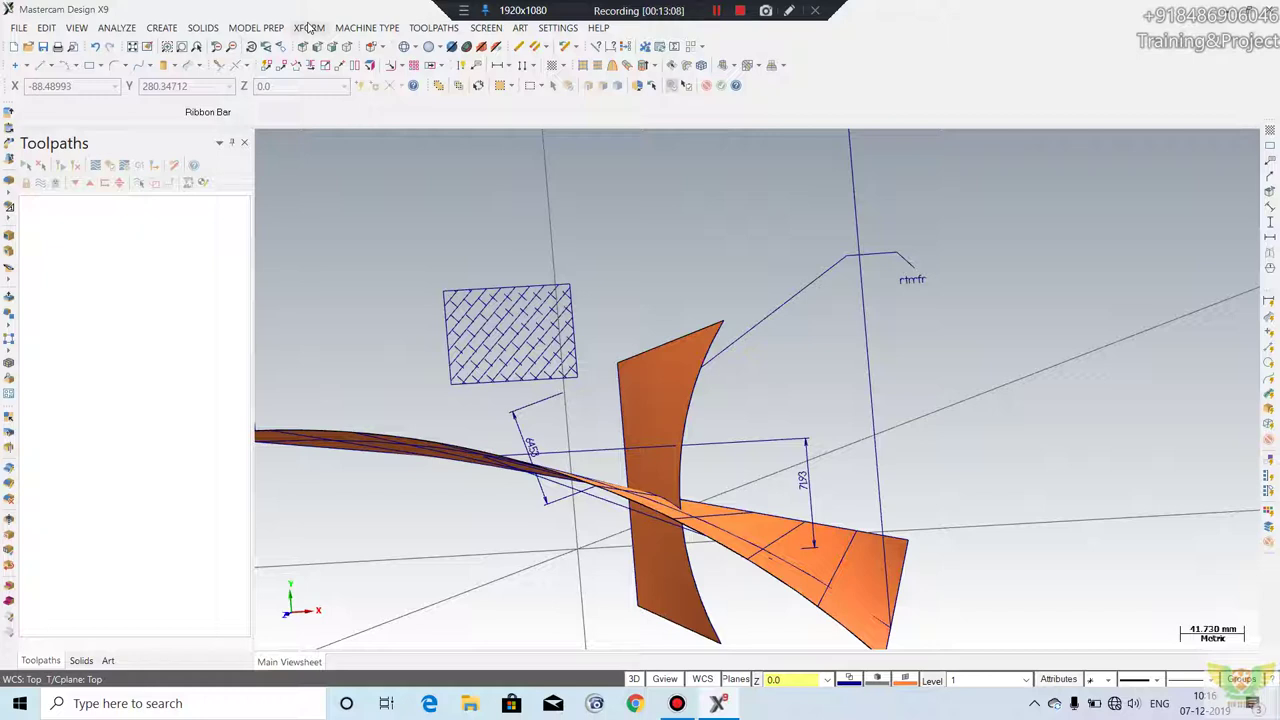
left_click(310, 27)
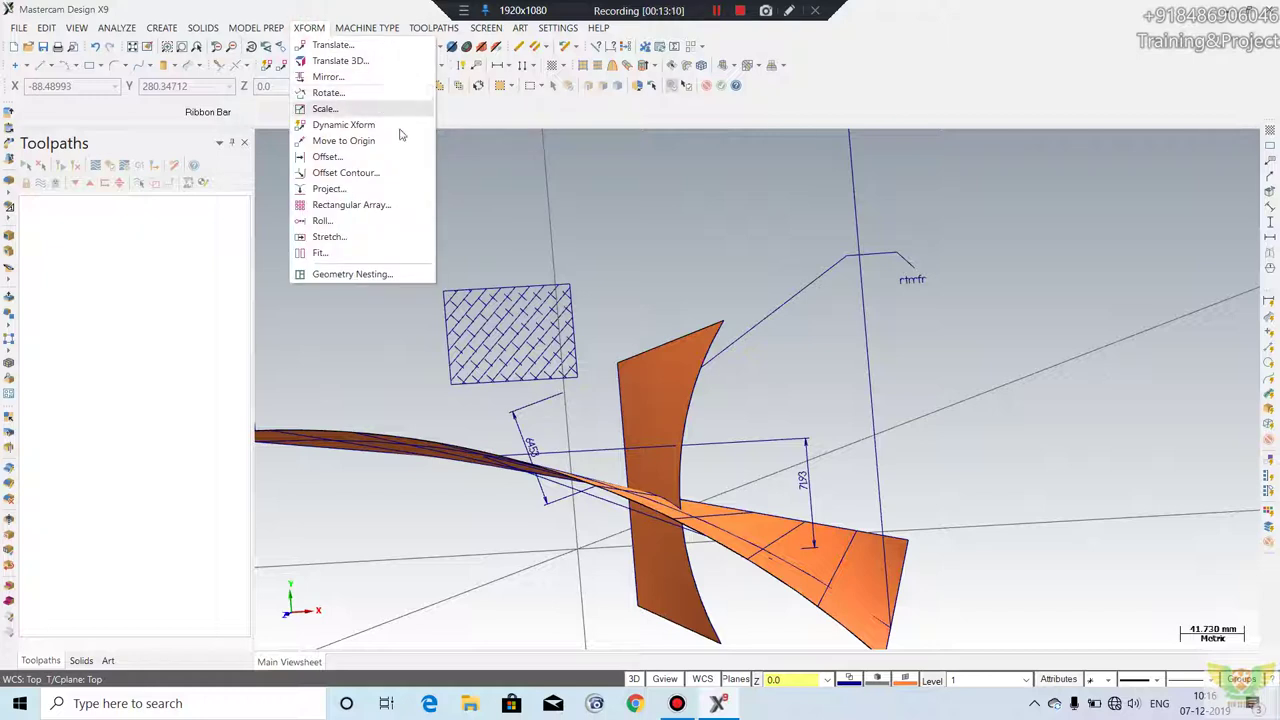
mouse_move(161, 27)
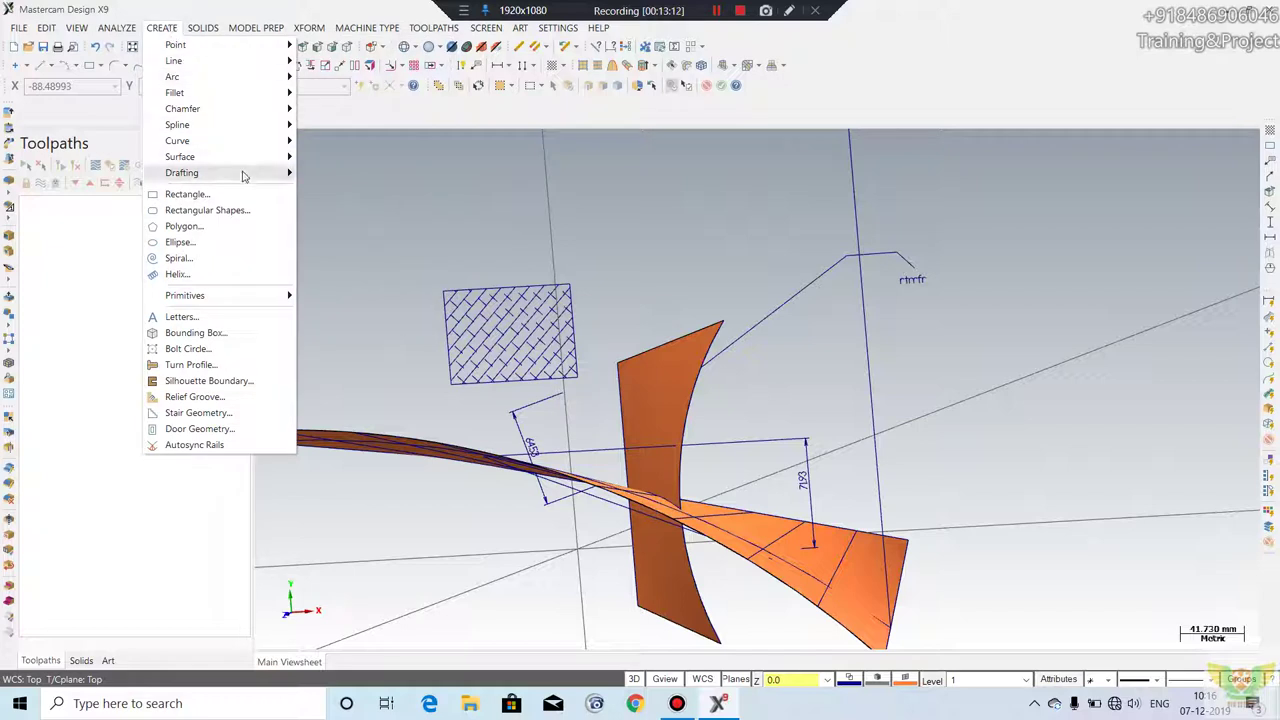
mouse_move(182, 173)
left_click(381, 289)
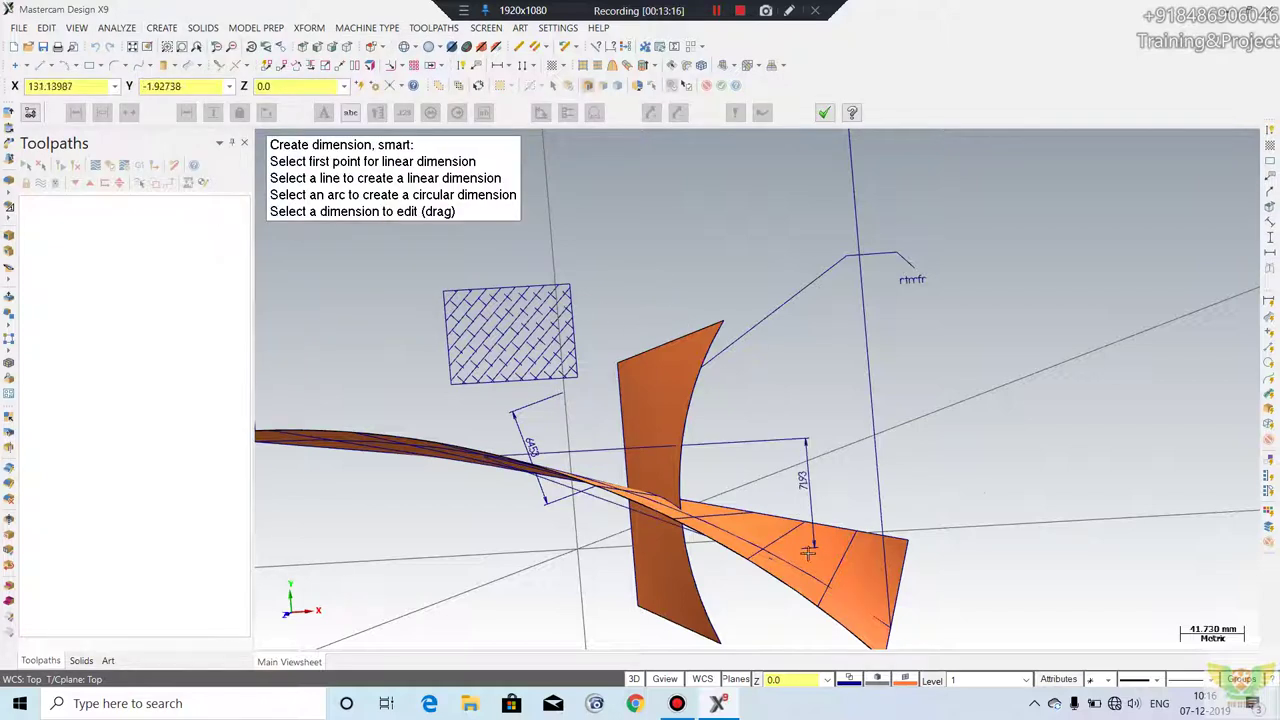
- Dimension between two points on the brown surface, placing the value below it
middle_click_drag(808, 548, 848, 514)
left_click(553, 416)
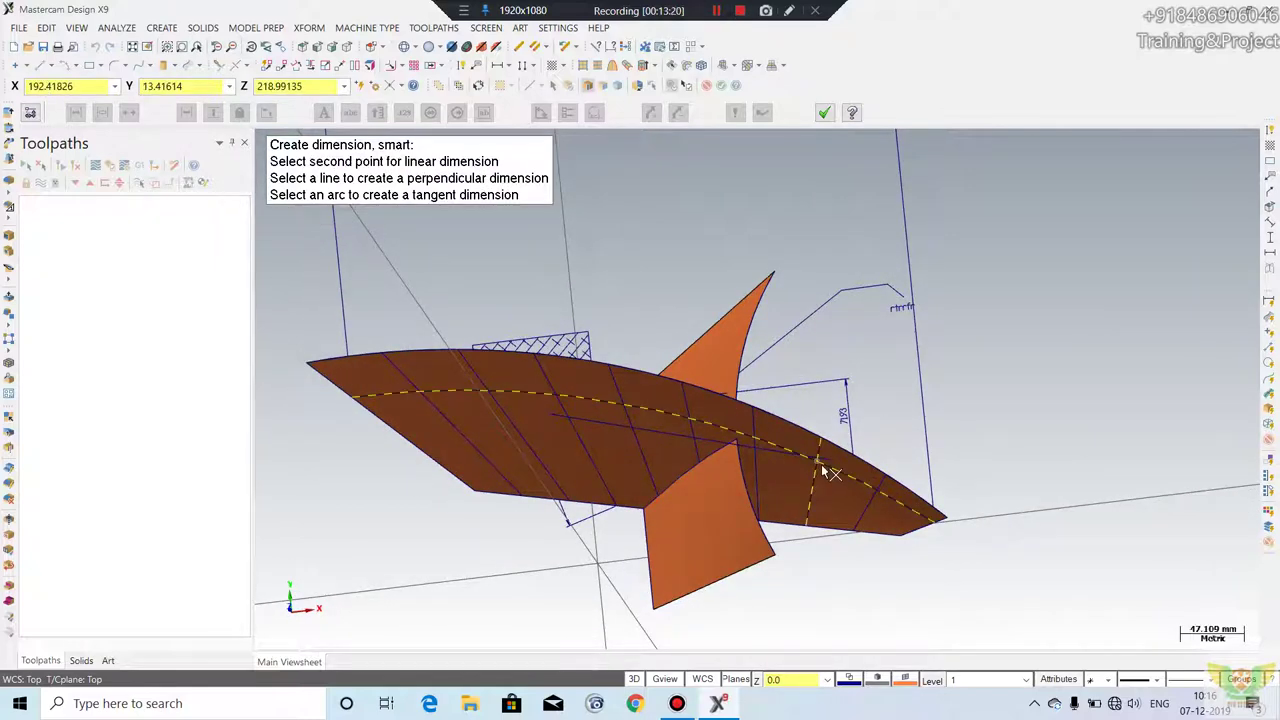
left_click(820, 466)
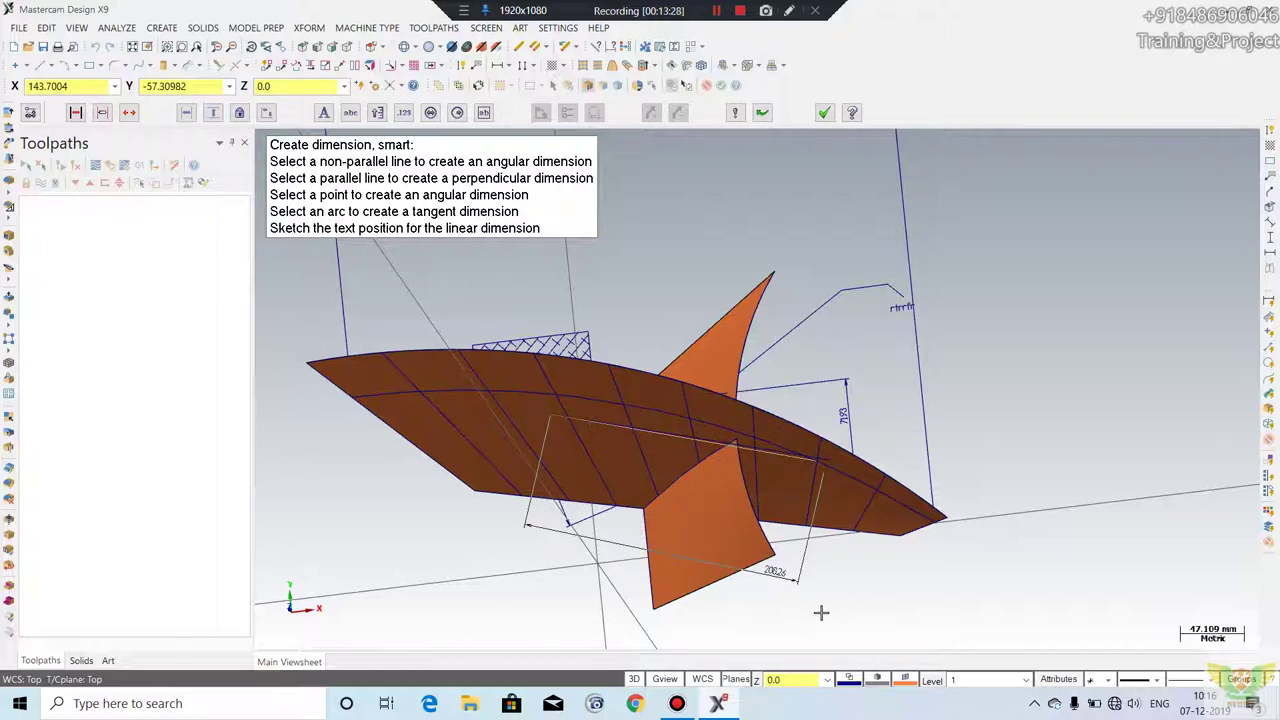
left_click(854, 602)
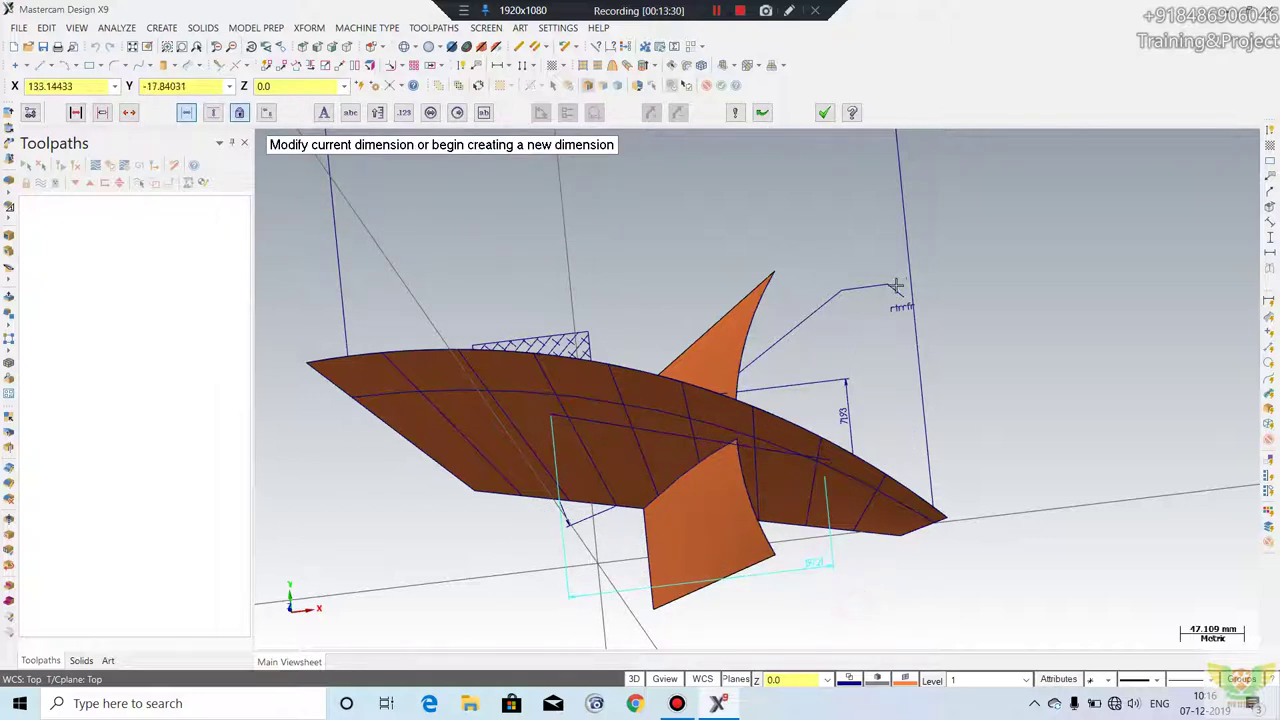
left_click(826, 114)
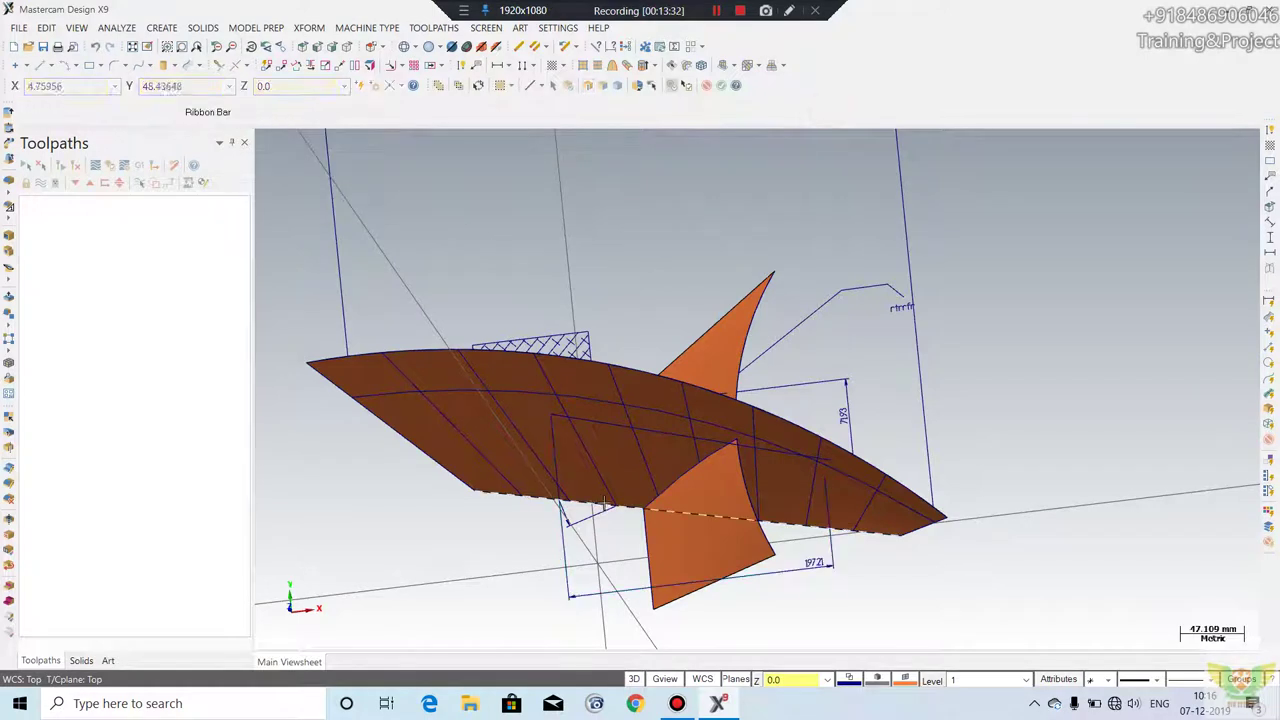
left_click(161, 27)
mouse_move(182, 173)
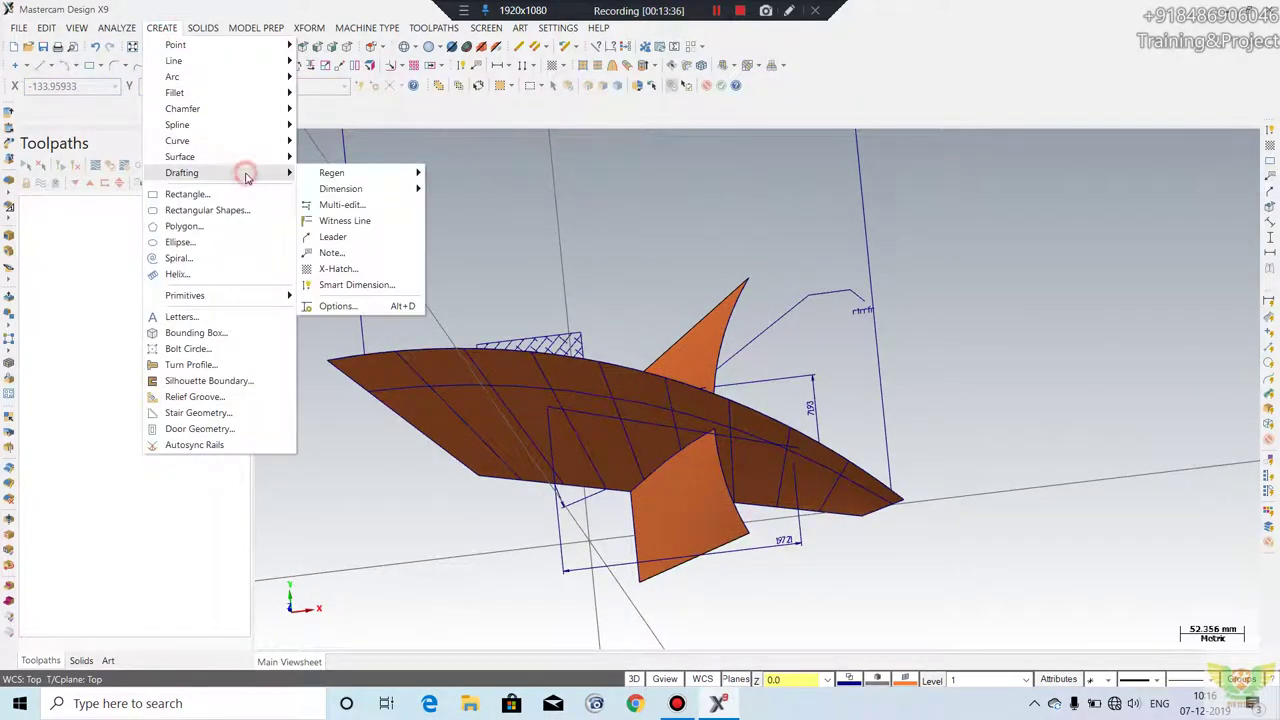
left_click(350, 308)
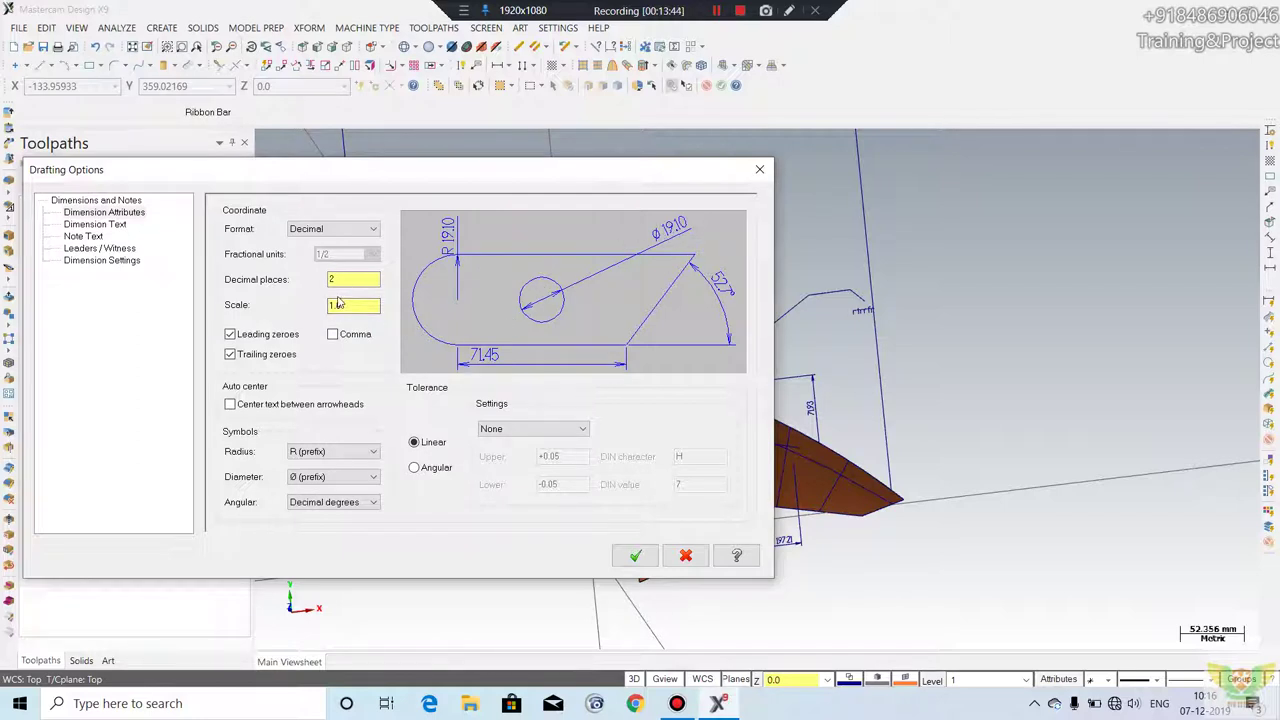
left_click(115, 224)
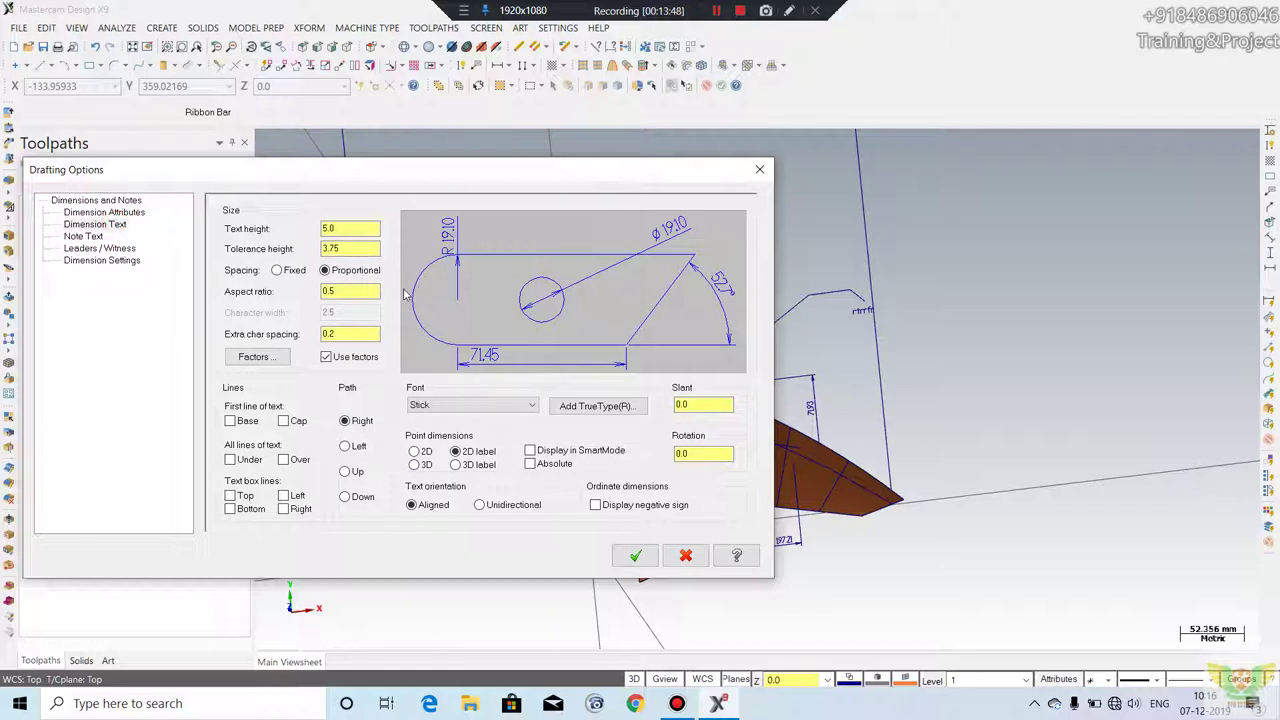
left_click(97, 237)
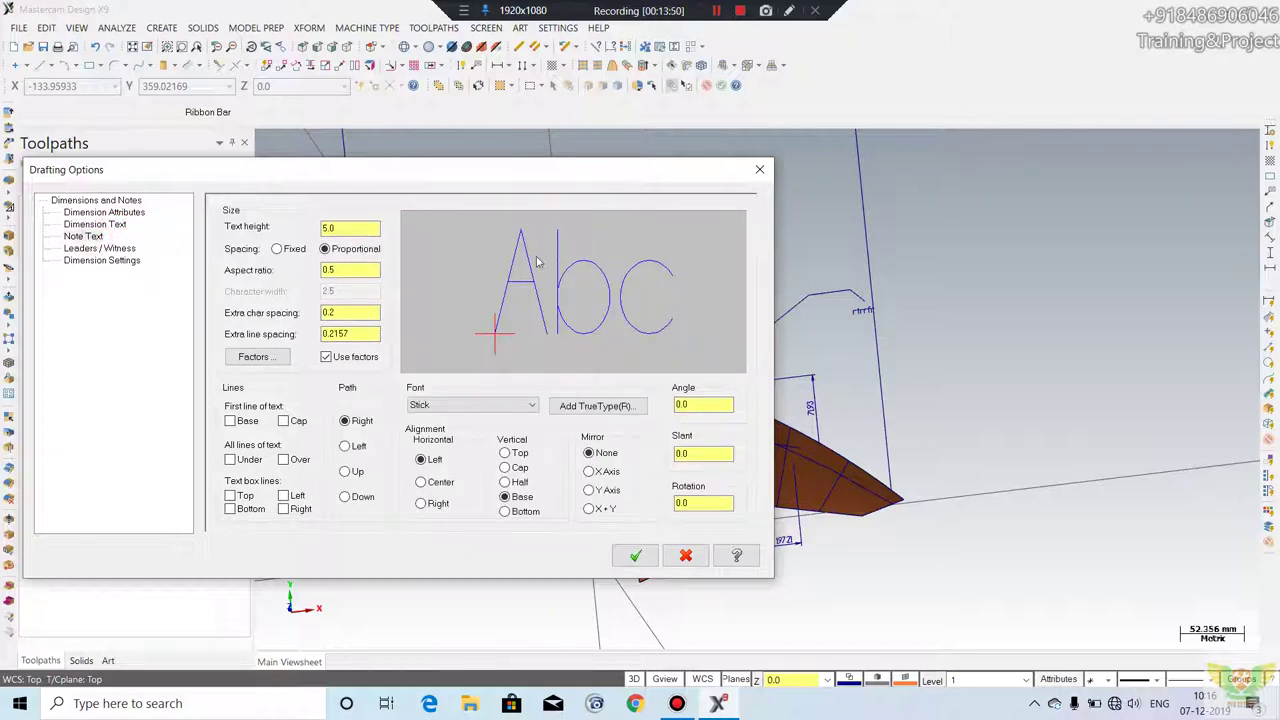
left_click(99, 249)
left_click(104, 261)
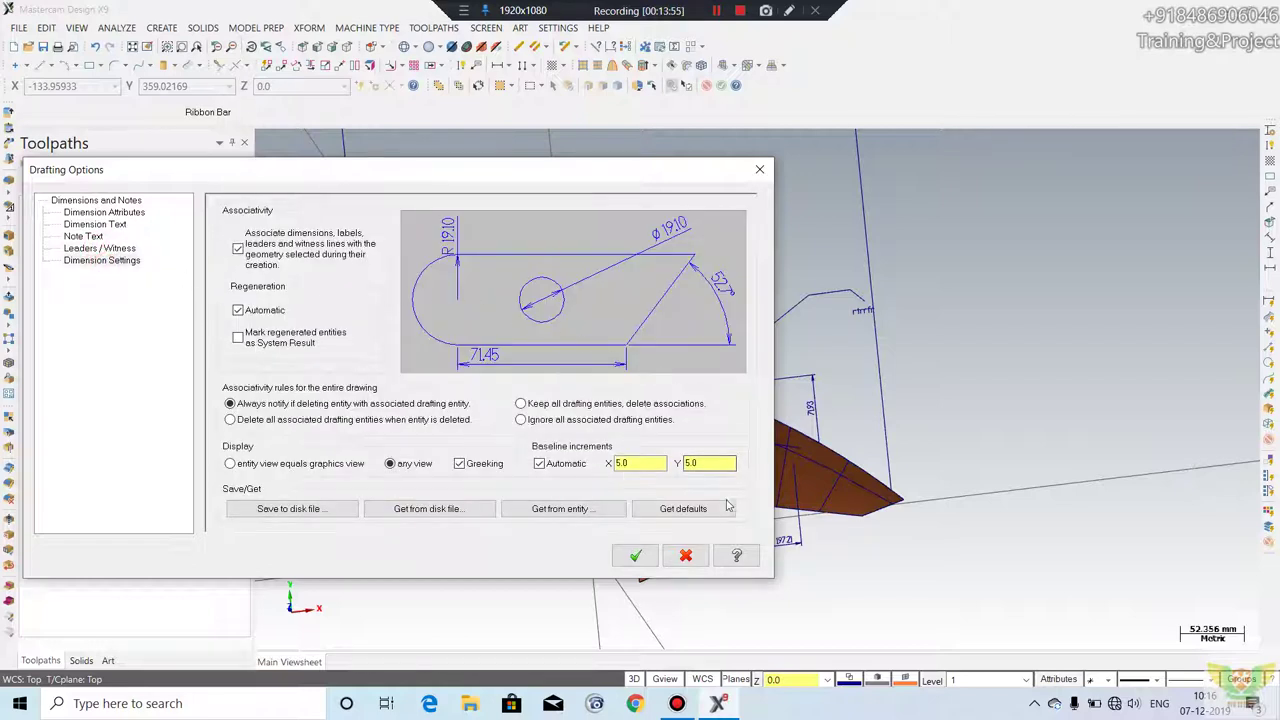
left_click(686, 555)
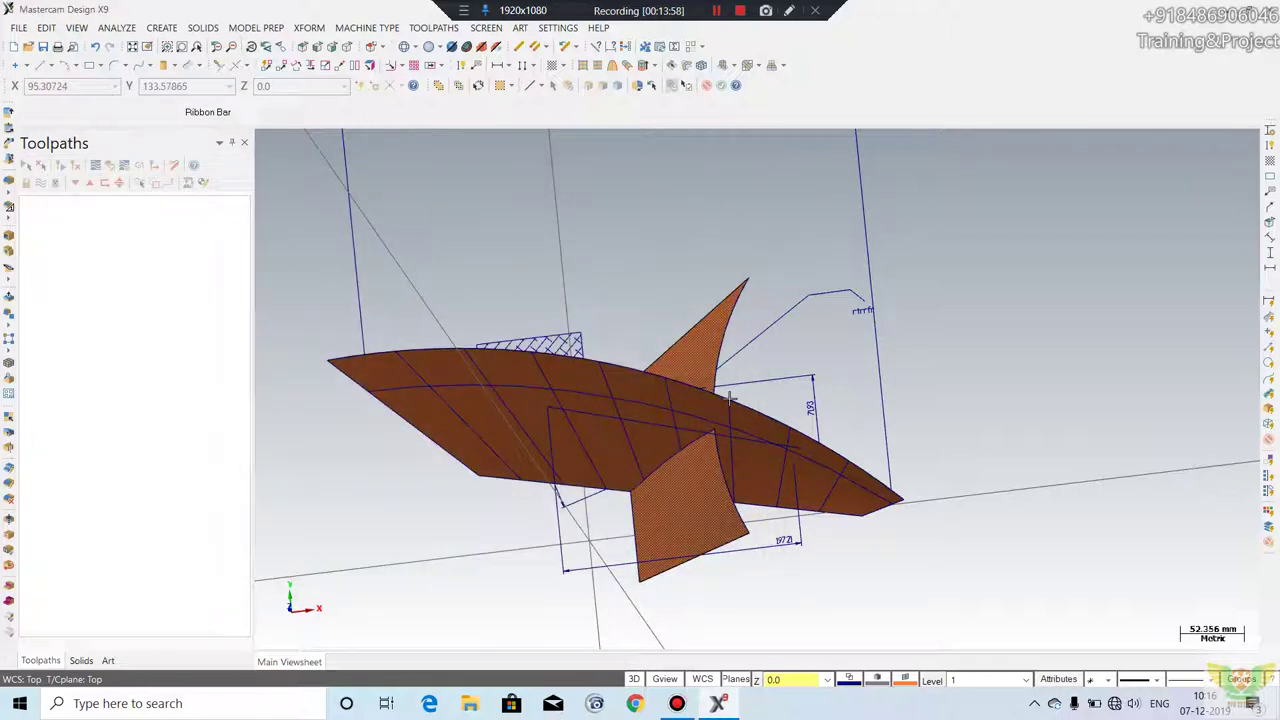
- Switch to the Top (WCS) view and zoom out until both crossing orange surfaces fit
scroll(730, 398, "down", 3)
scroll(517, 611, "down", 2)
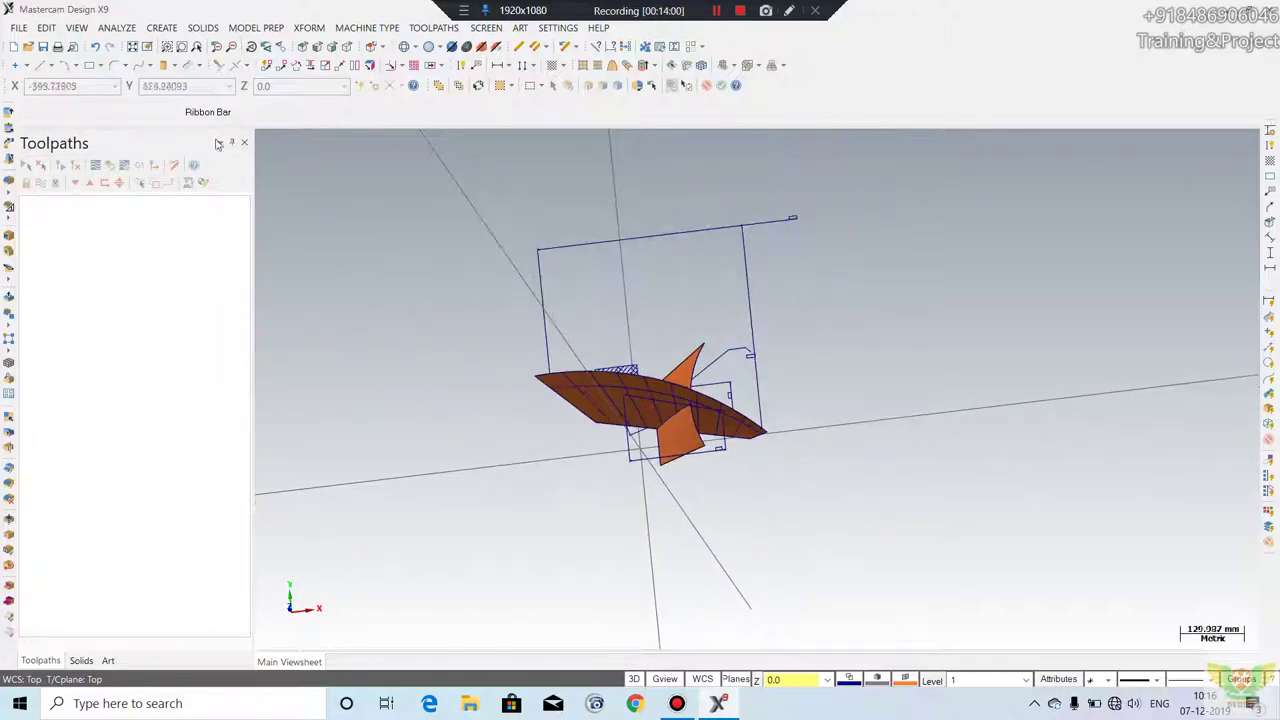
left_click(160, 27)
mouse_move(178, 140)
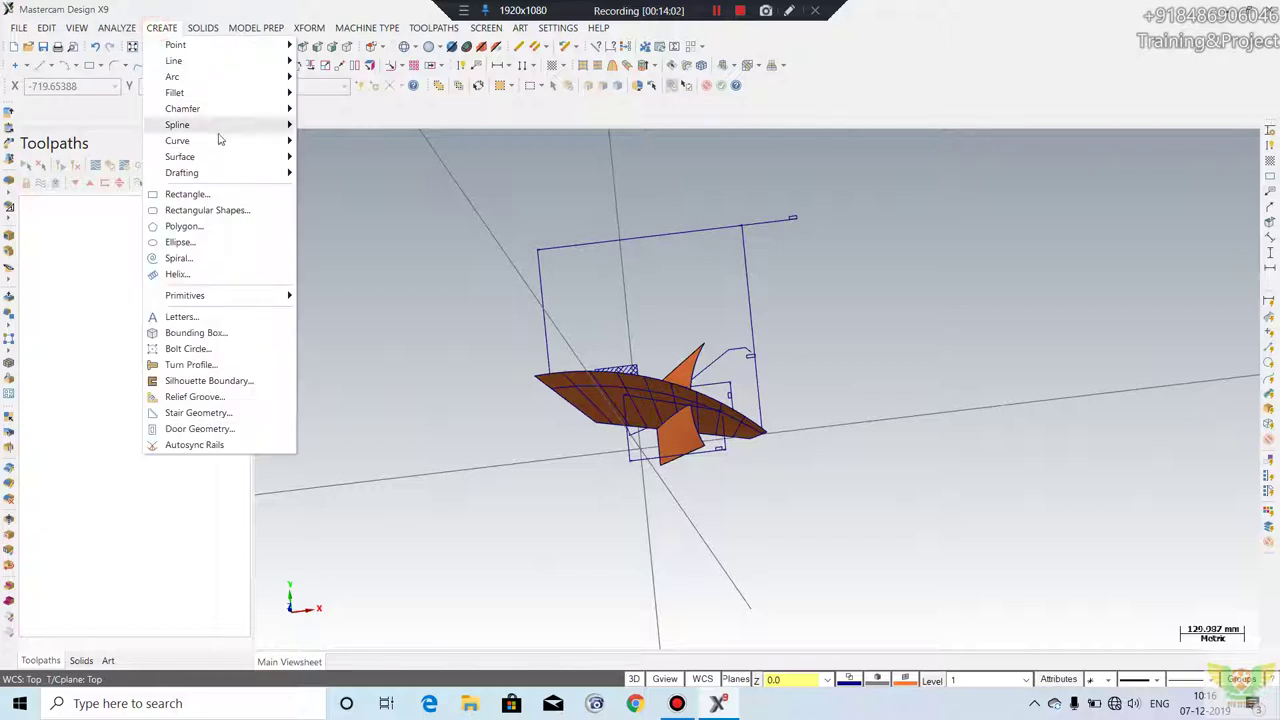
left_click(686, 92)
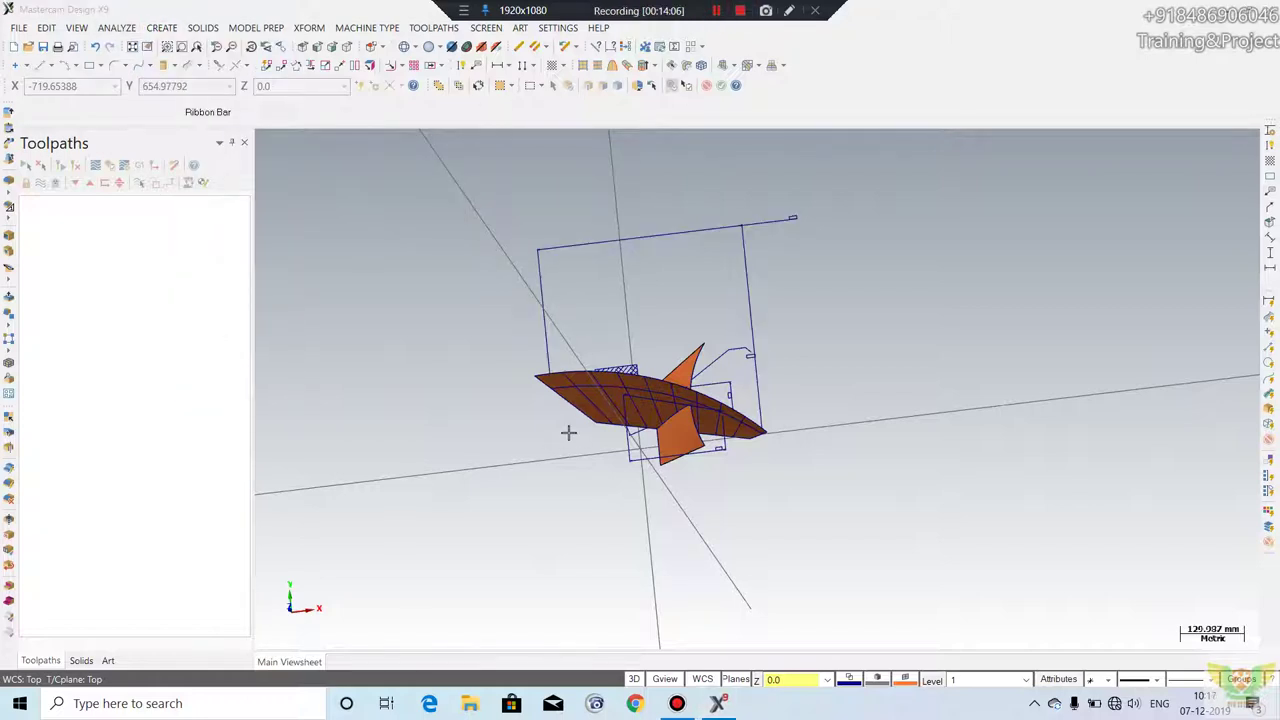
scroll(565, 437, "down", 1)
middle_click_drag(738, 274, 723, 277)
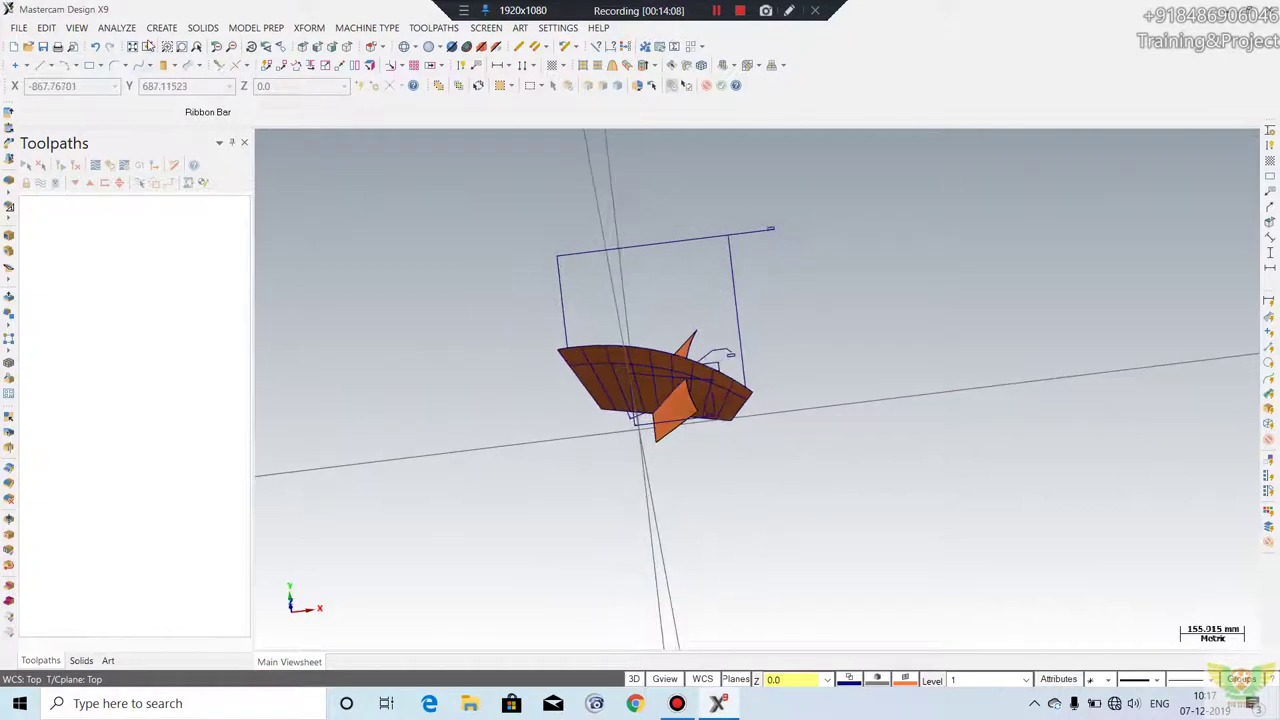
left_click(161, 27)
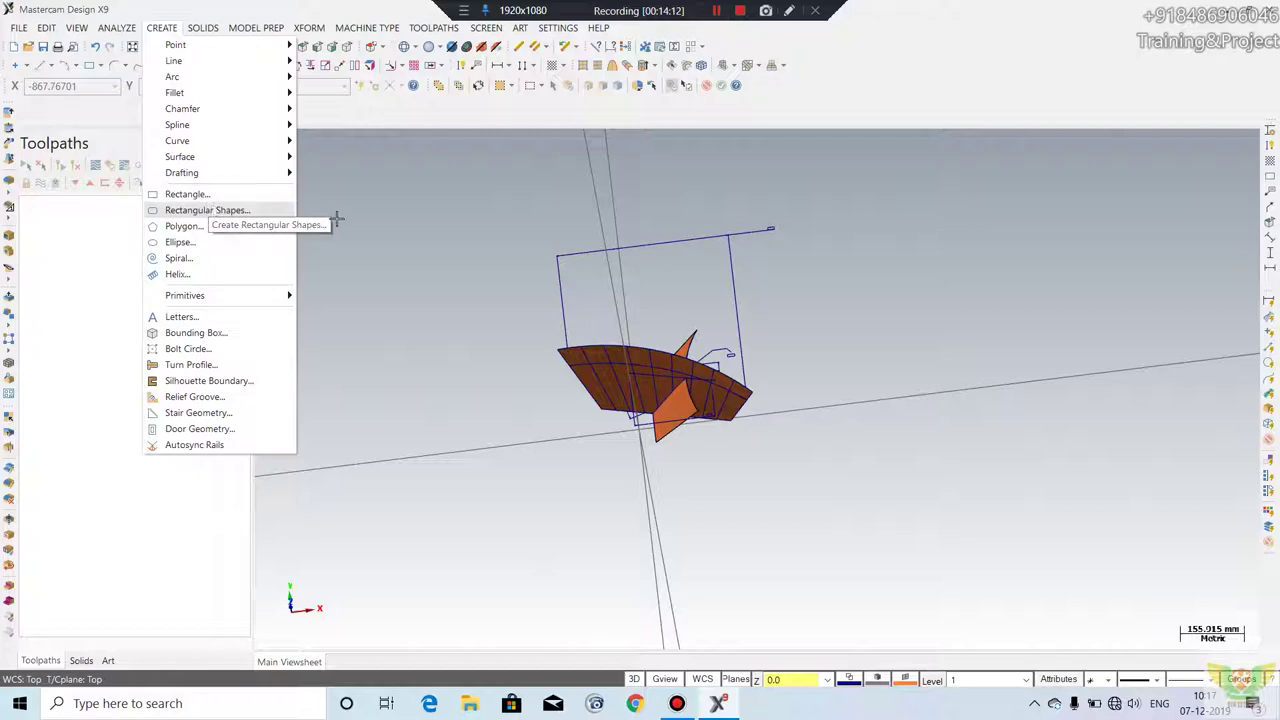
right_click(888, 248)
left_click(935, 355)
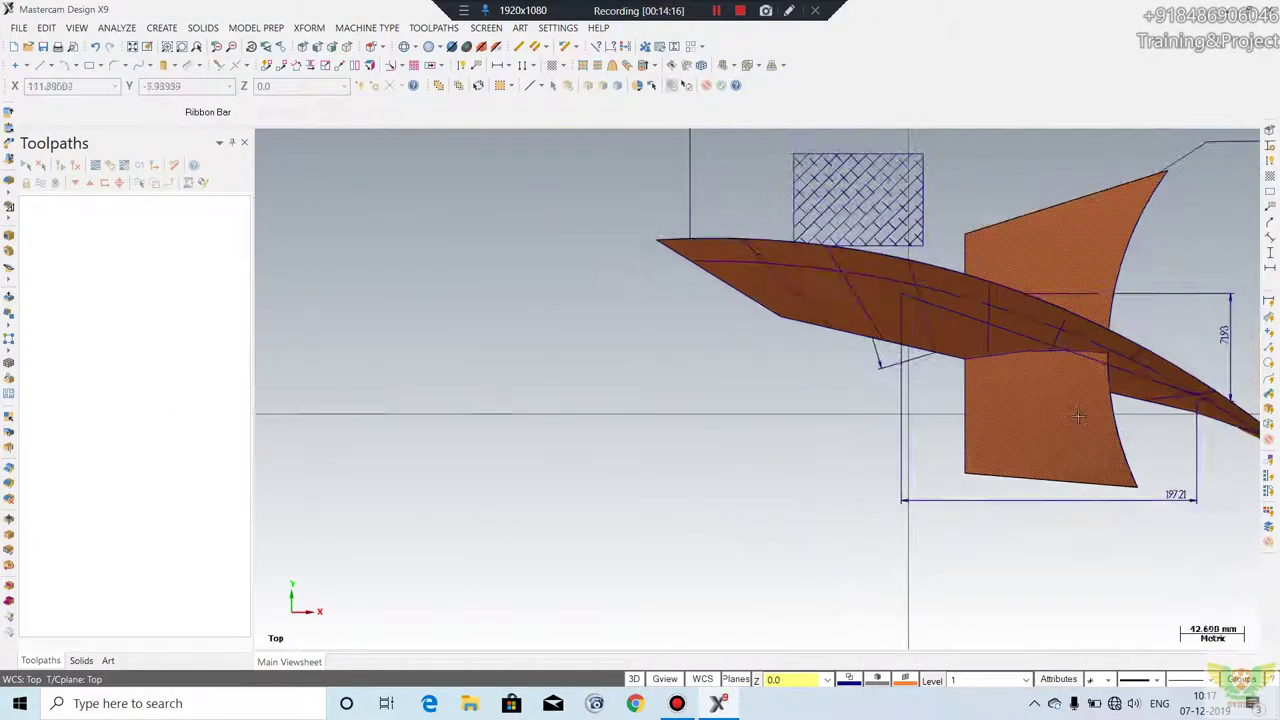
scroll(1077, 418, "down", 3)
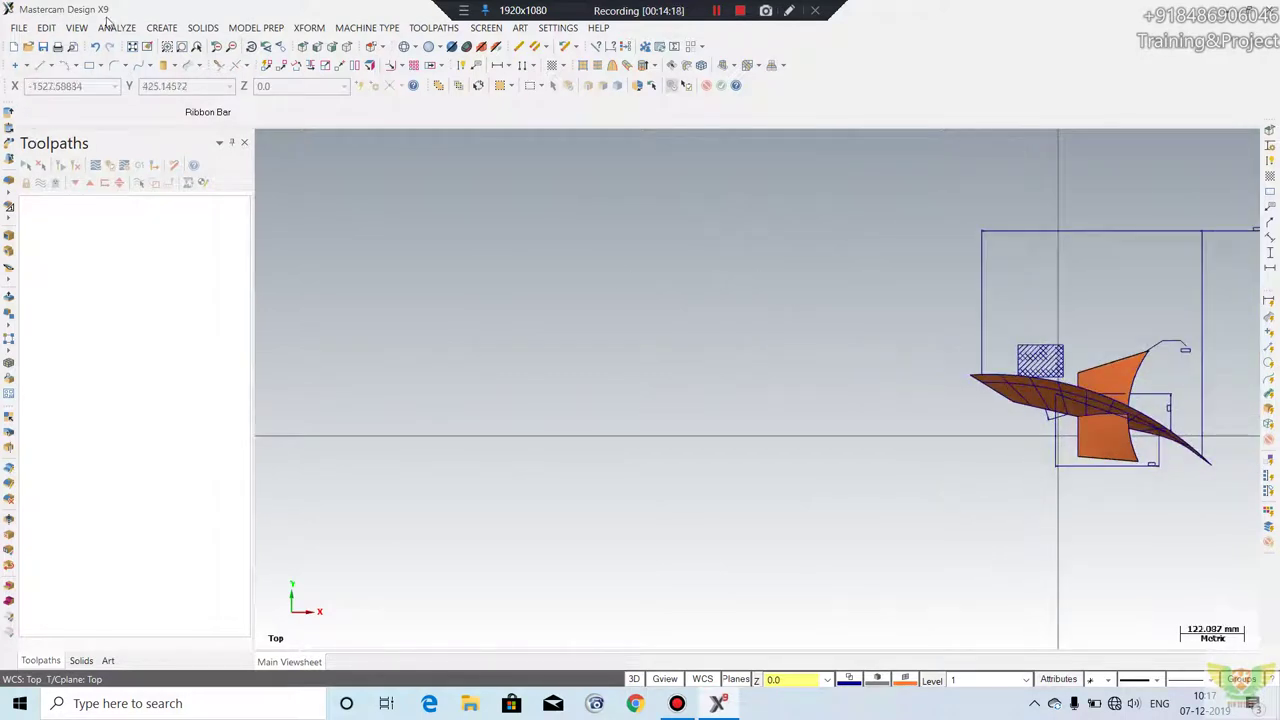
left_click(147, 28)
- Draw a plain two-corner rectangle in the empty area left of the model
left_click(175, 196)
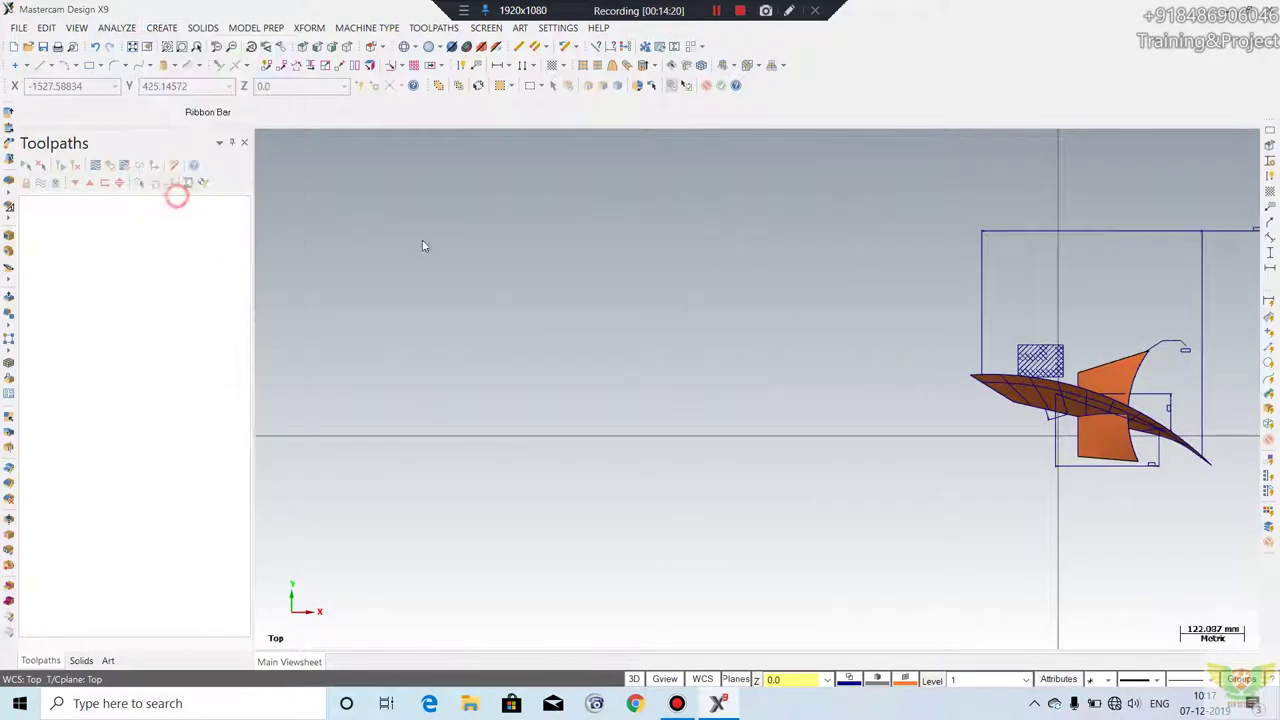
left_click(506, 293)
left_click(726, 434)
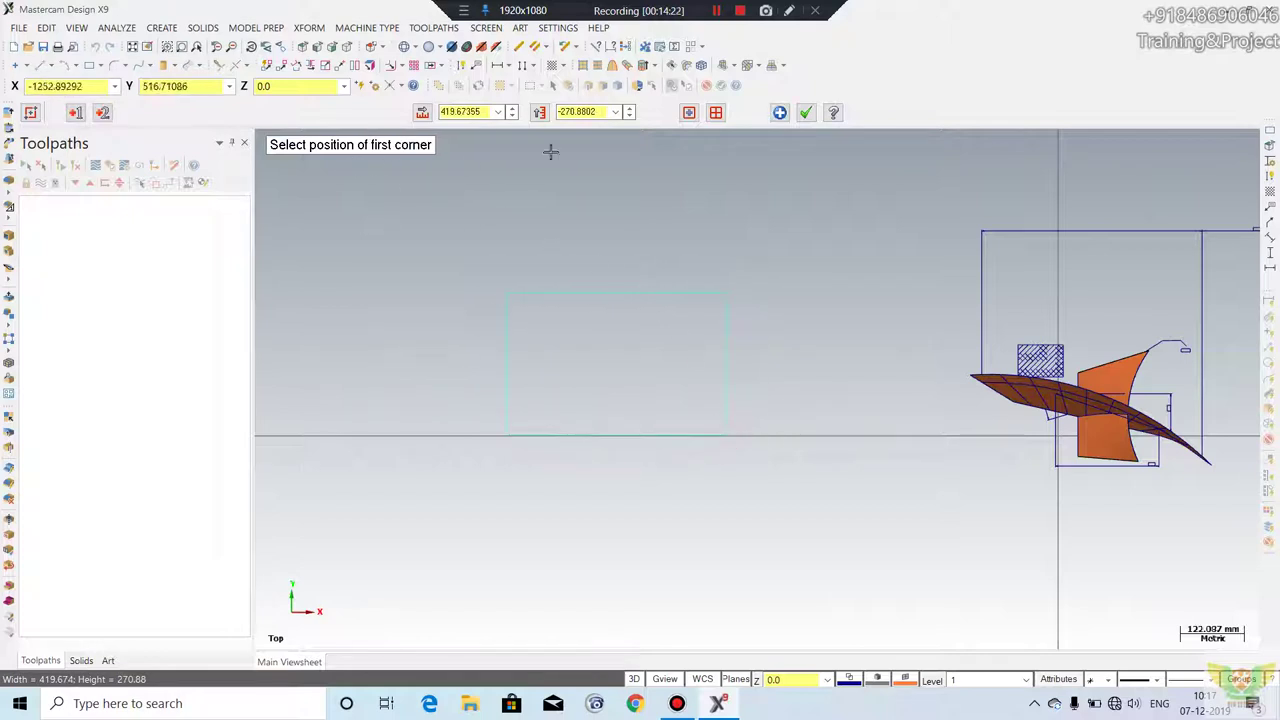
left_click(805, 112)
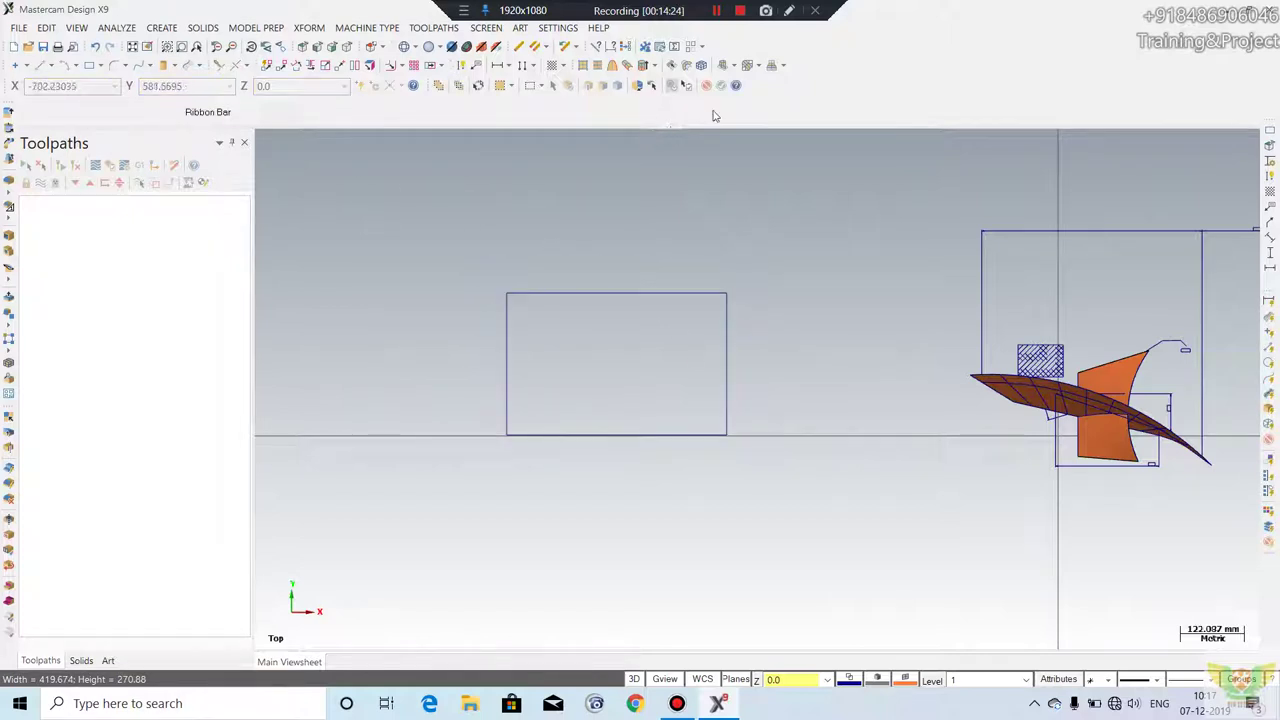
- Add a centre-anchored obround shape with bowed ends above the rectangle
left_click(158, 27)
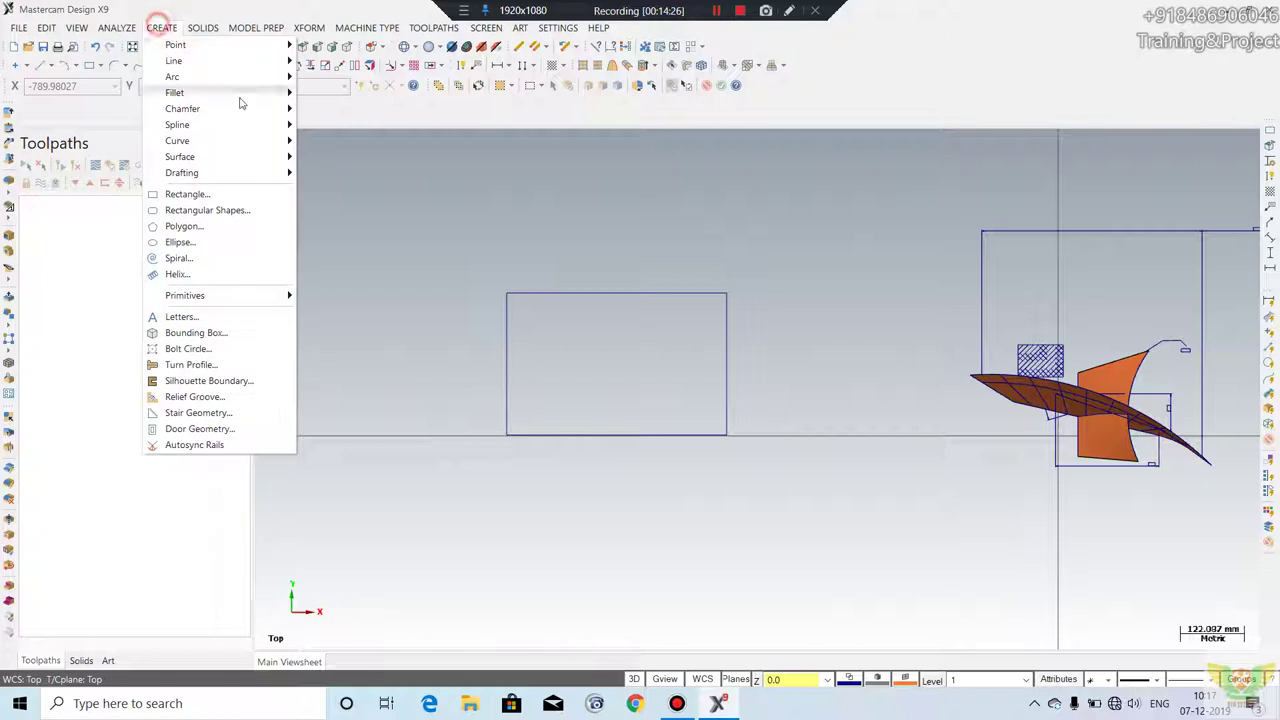
left_click(228, 210)
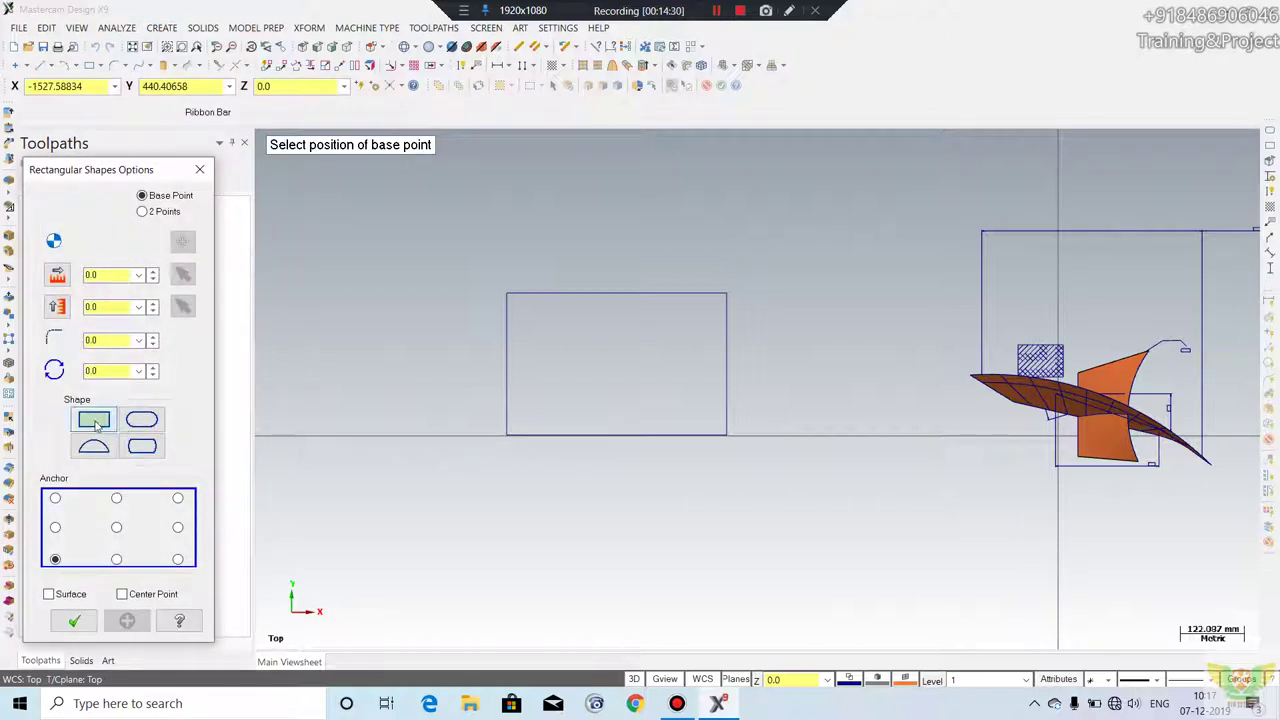
left_click(141, 420)
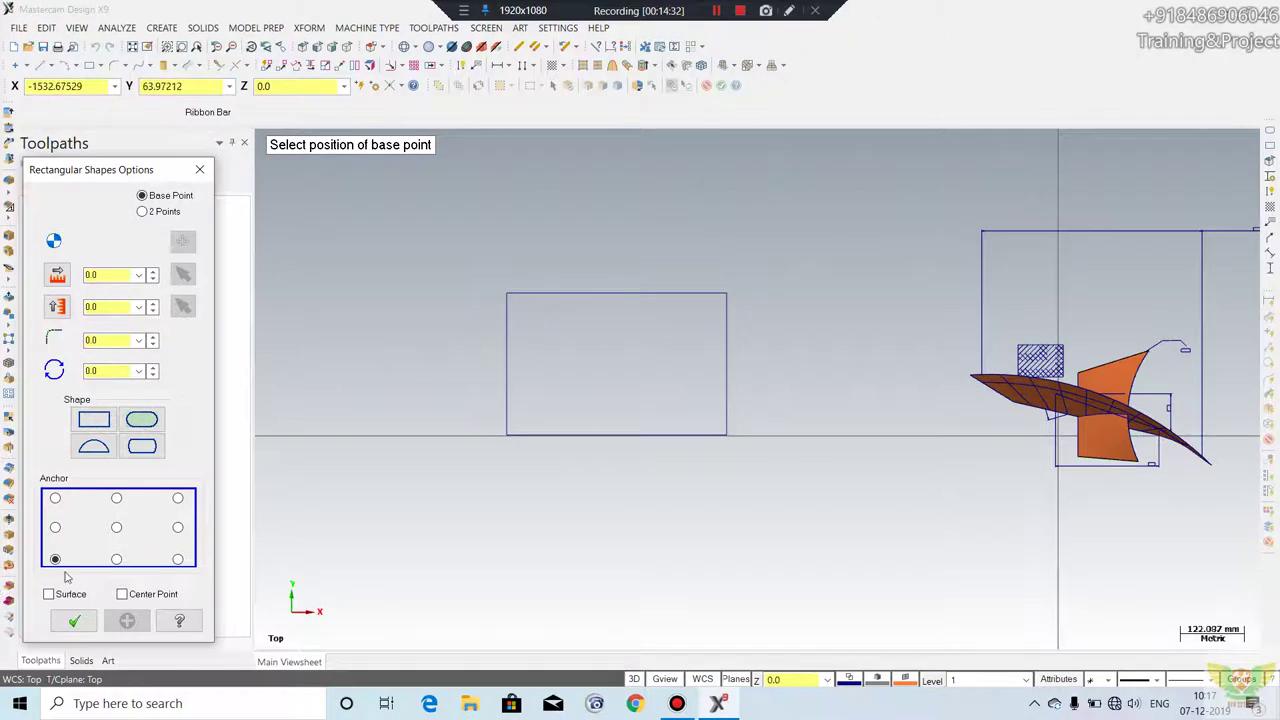
left_click(117, 525)
left_click(142, 446)
left_click(592, 189)
left_click(721, 251)
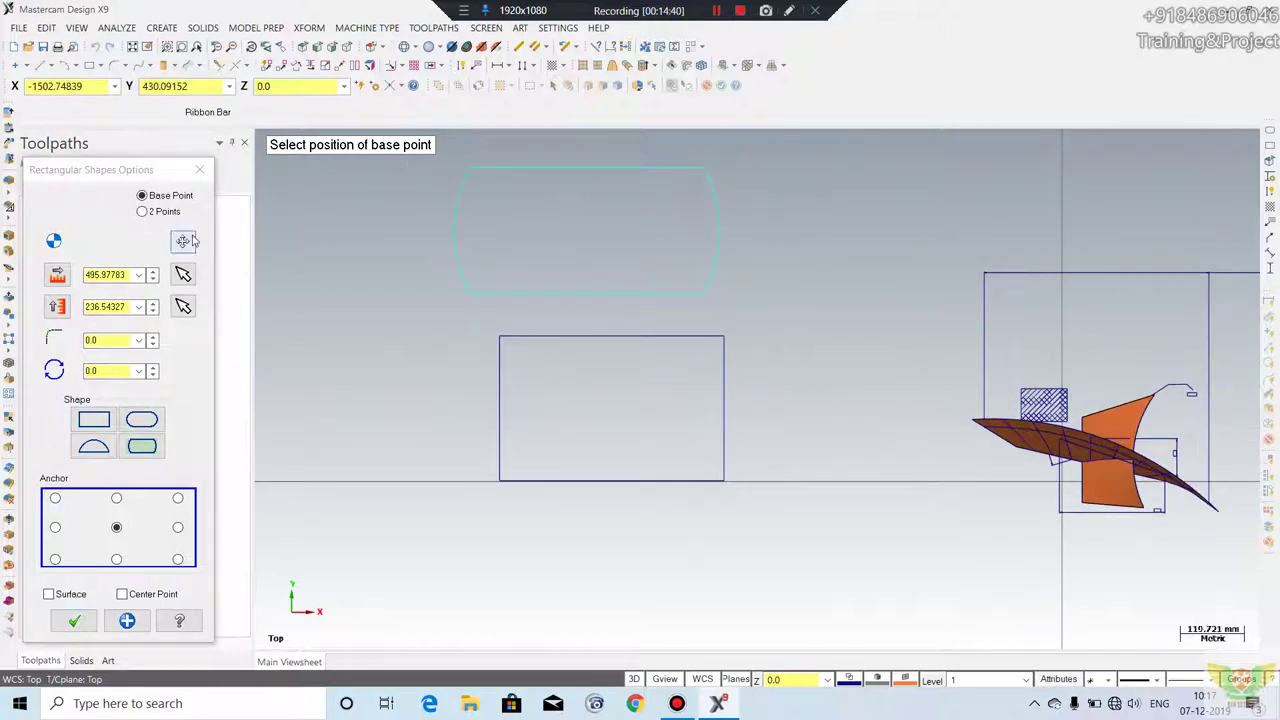
left_click(143, 211)
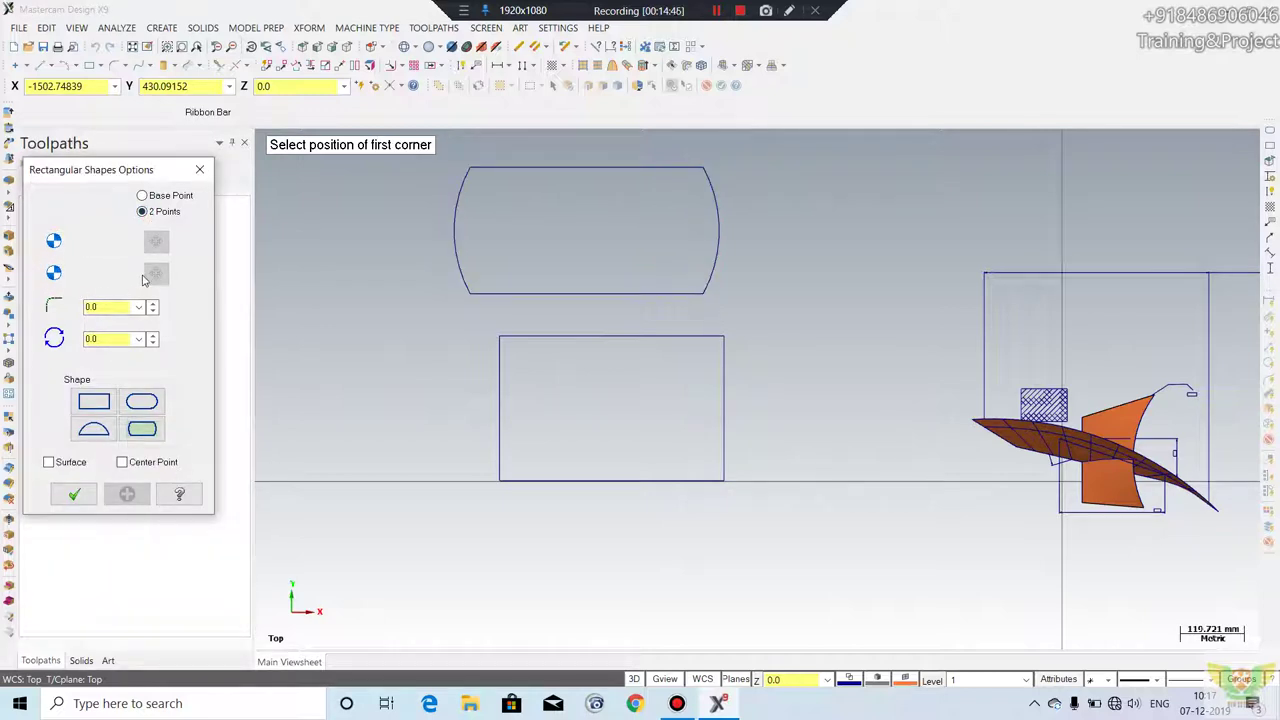
left_click(75, 494)
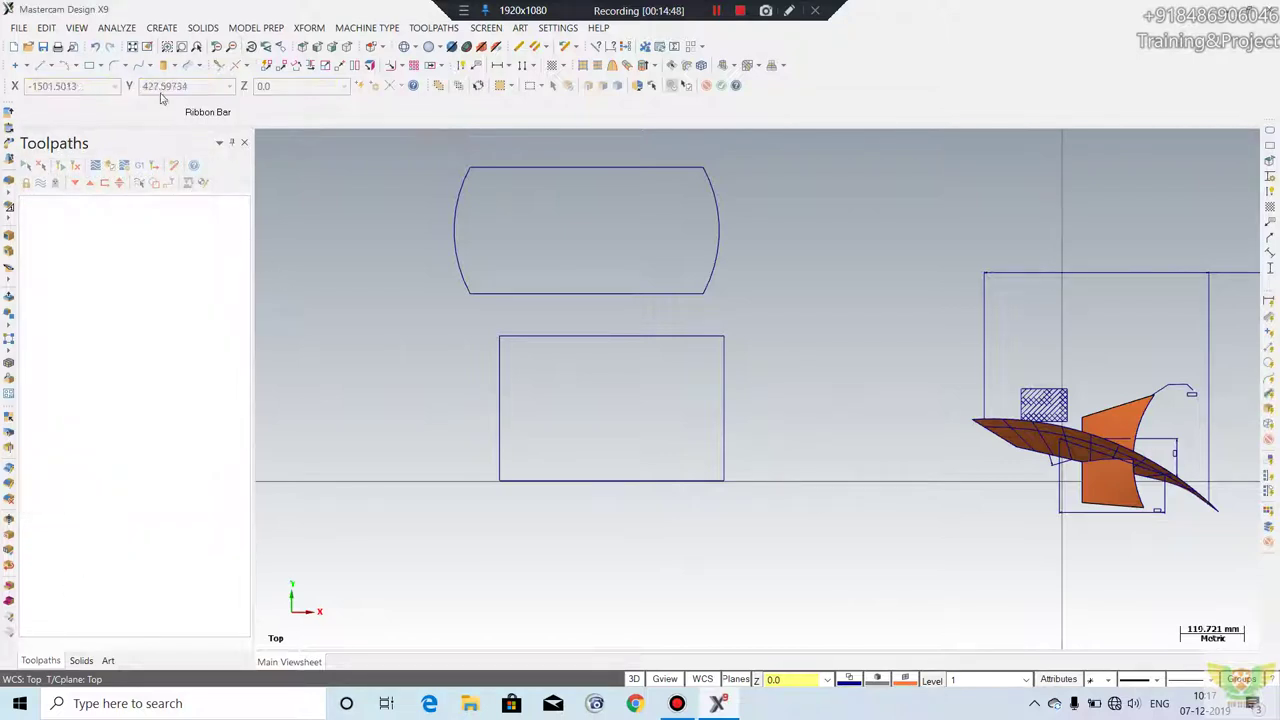
left_click(162, 27)
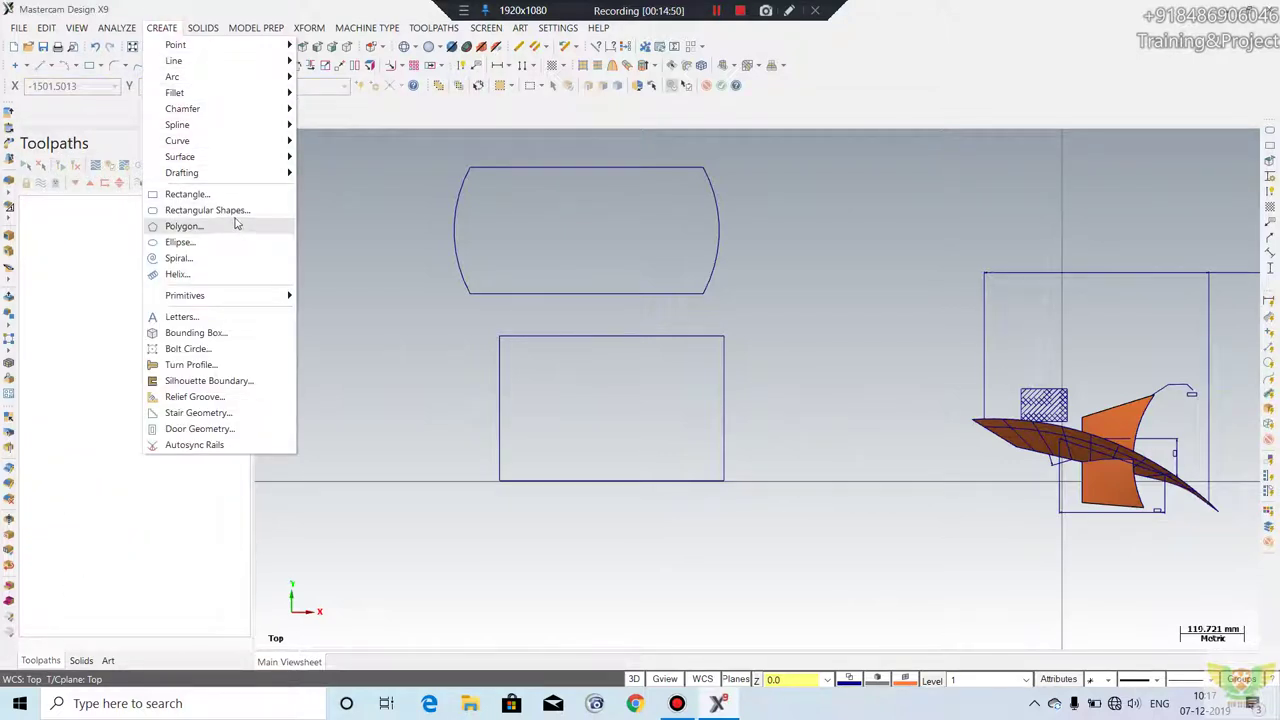
- Draw a six-sided flat hexagon left of the rectangle
left_click(185, 226)
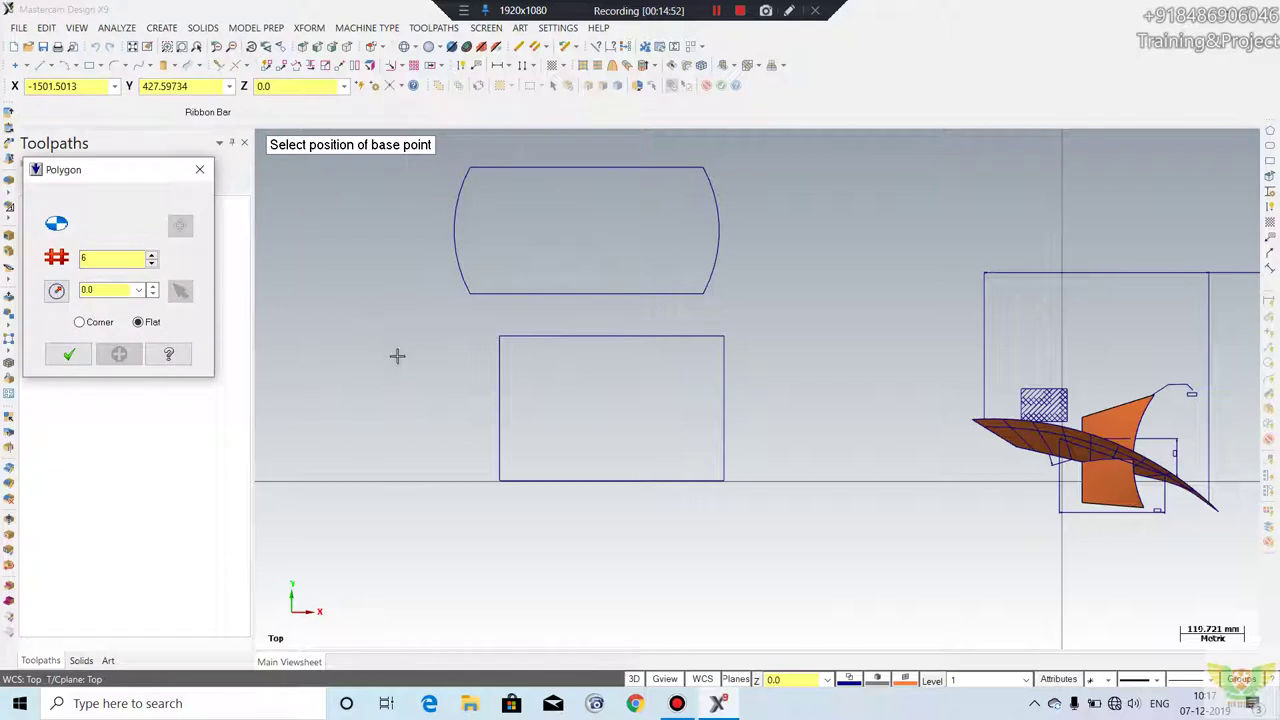
left_click(390, 350)
left_click(426, 294)
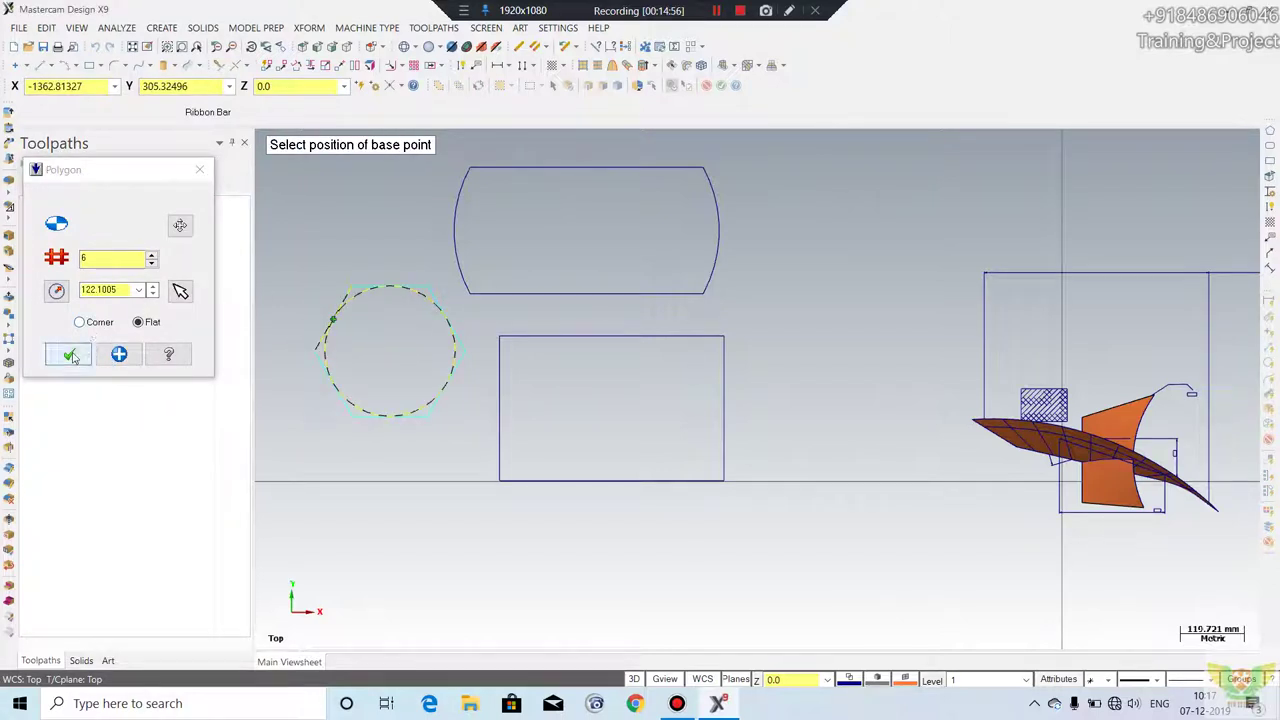
left_click(68, 354)
- Add an ellipse with radii 228.2 and 97.0 right of the obround
left_click(158, 30)
mouse_move(177, 124)
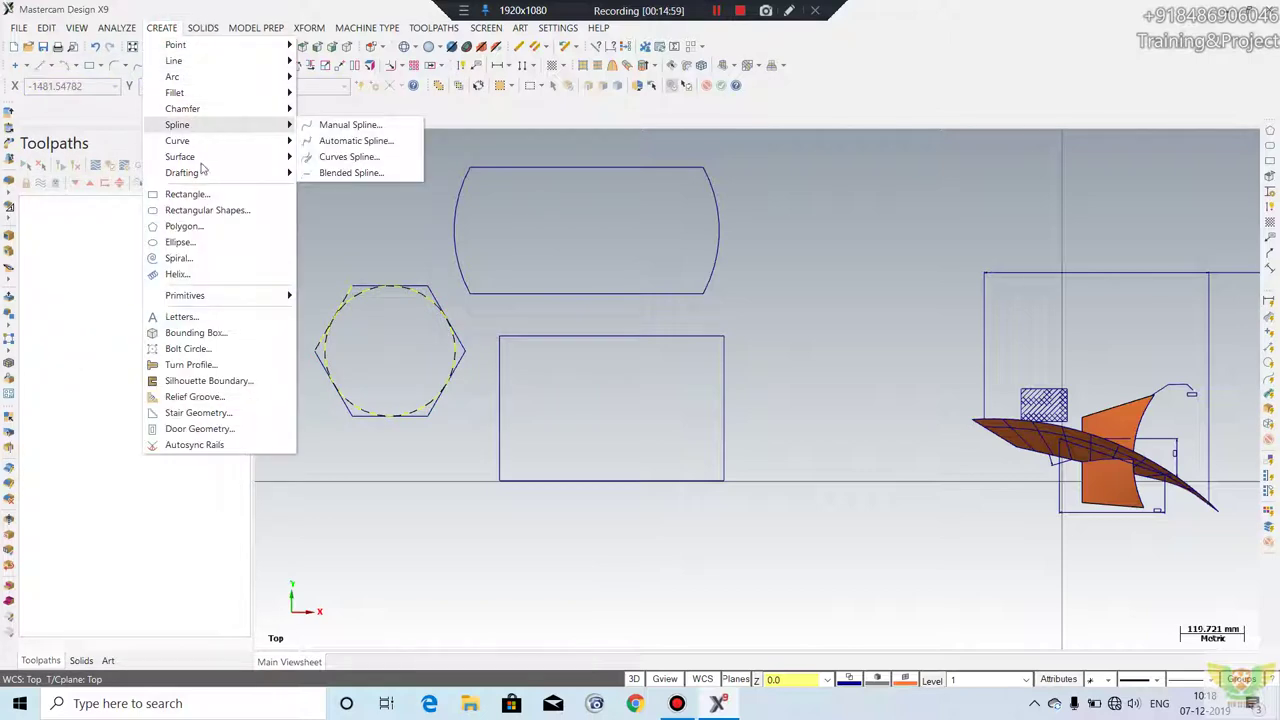
left_click(182, 242)
left_click(812, 237)
left_click(934, 245)
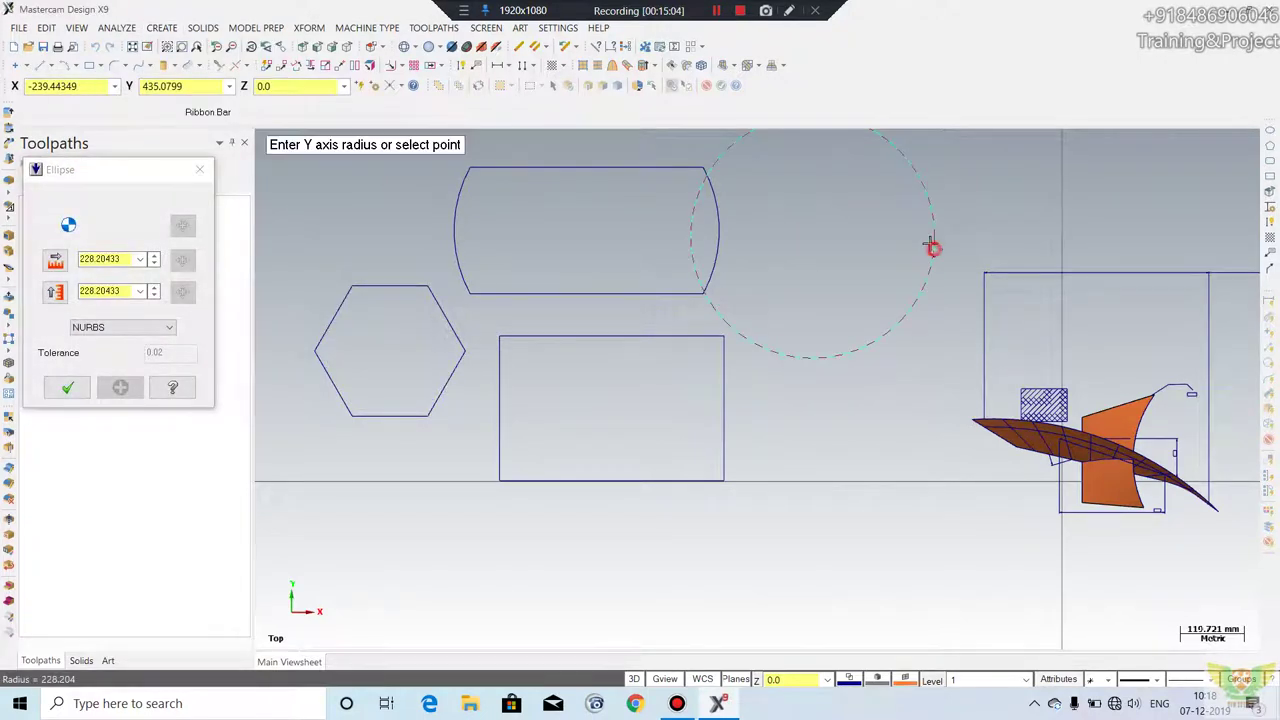
left_click(840, 187)
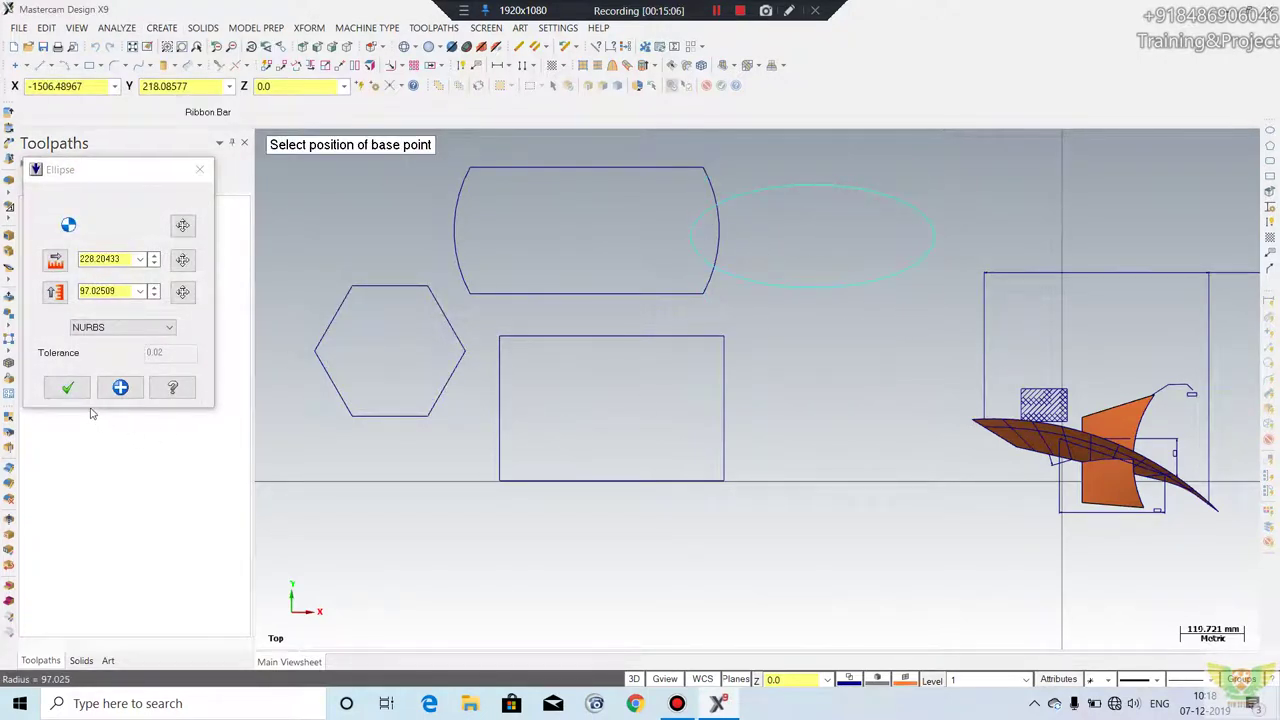
left_click(67, 387)
left_click(147, 28)
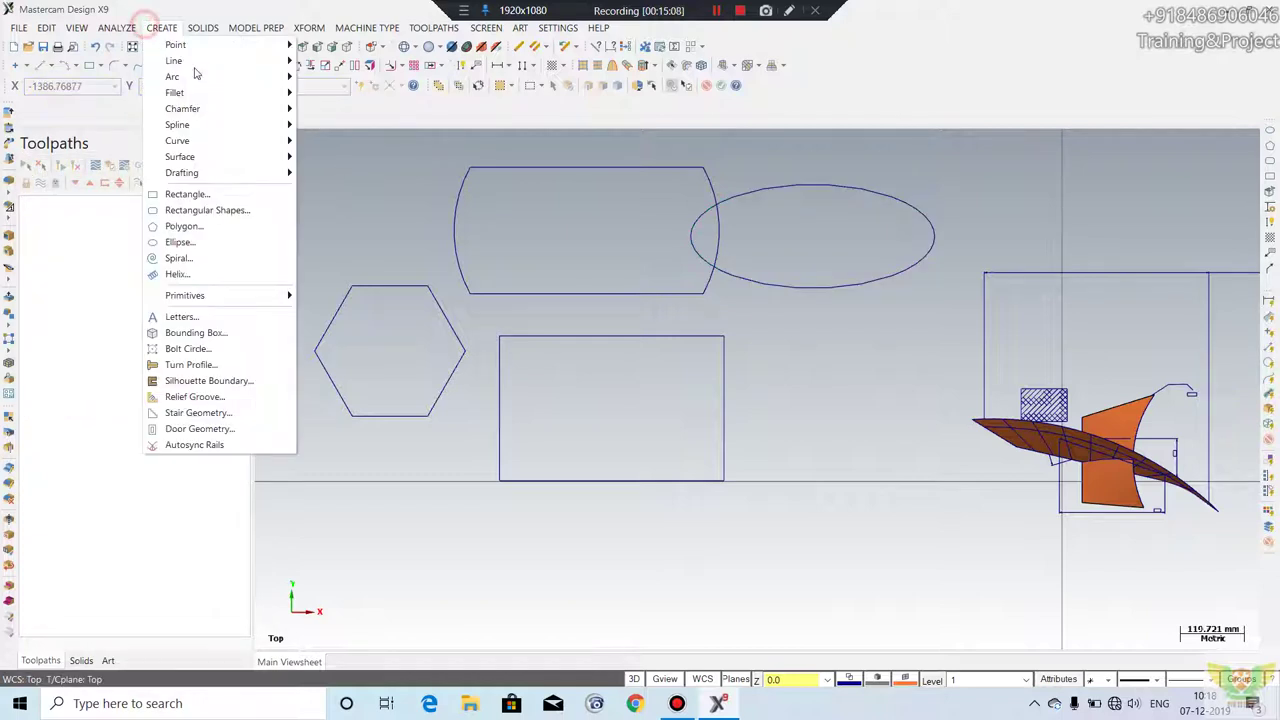
- Start a helix and switch to an Isometric view to preview it
left_click(187, 261)
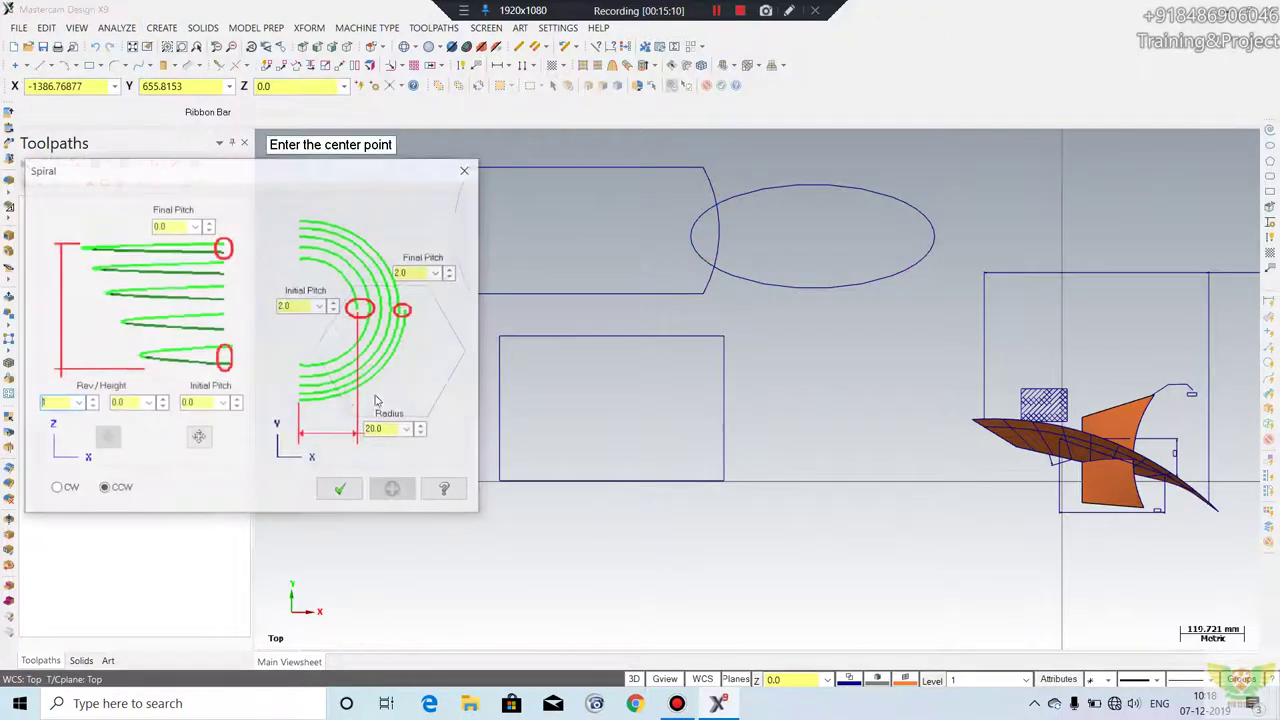
scroll(663, 414, "down", 2)
scroll(913, 470, "down", 2)
scroll(913, 470, "up", 1)
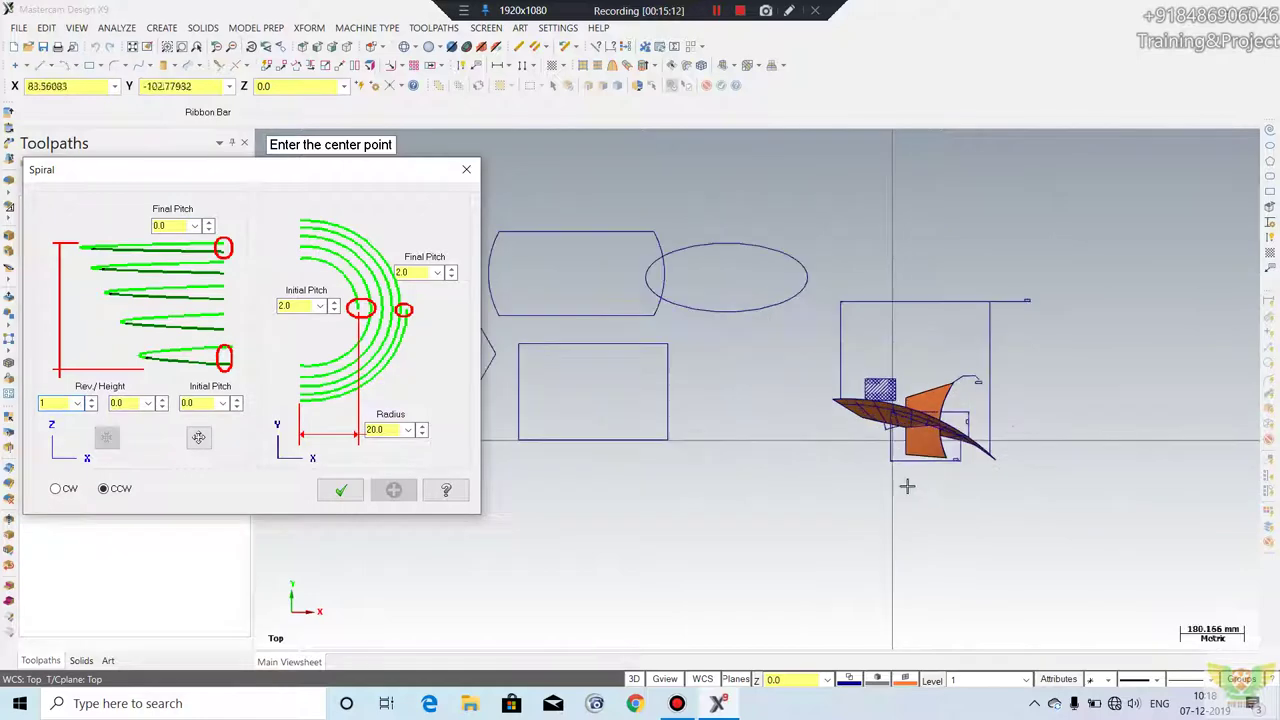
right_click(1130, 254)
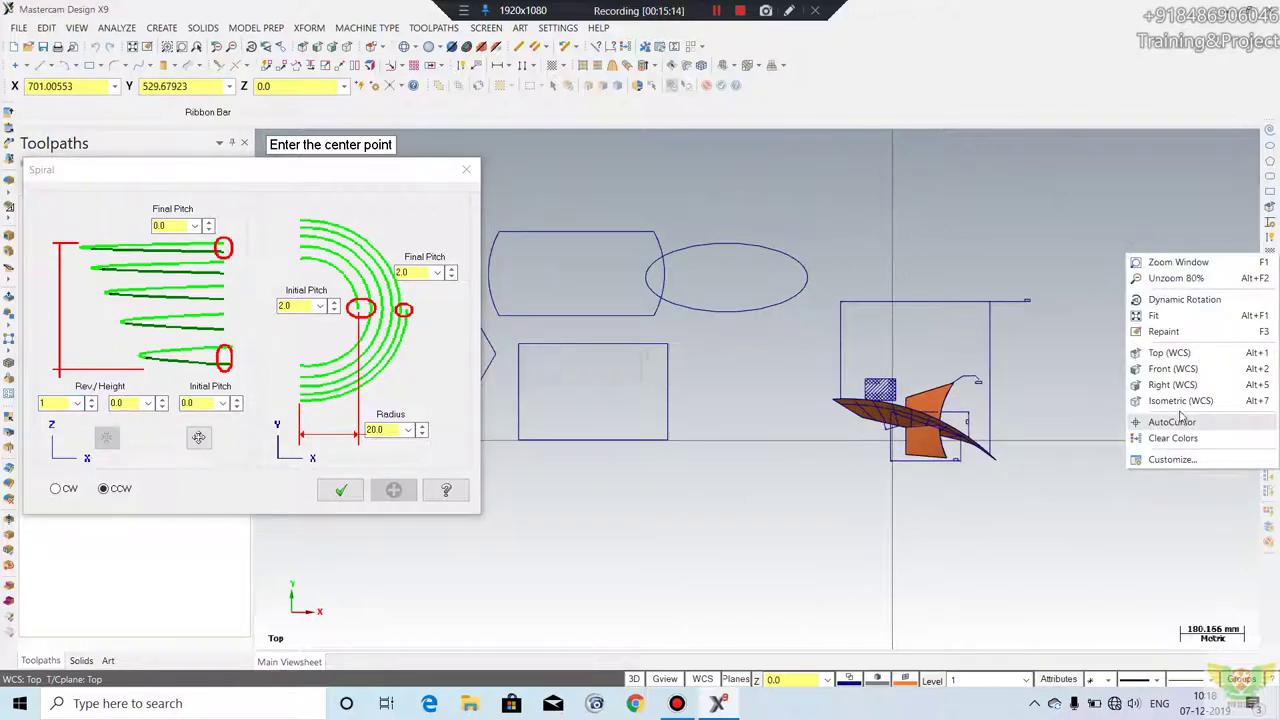
left_click(1180, 400)
scroll(1108, 433, "down", 1)
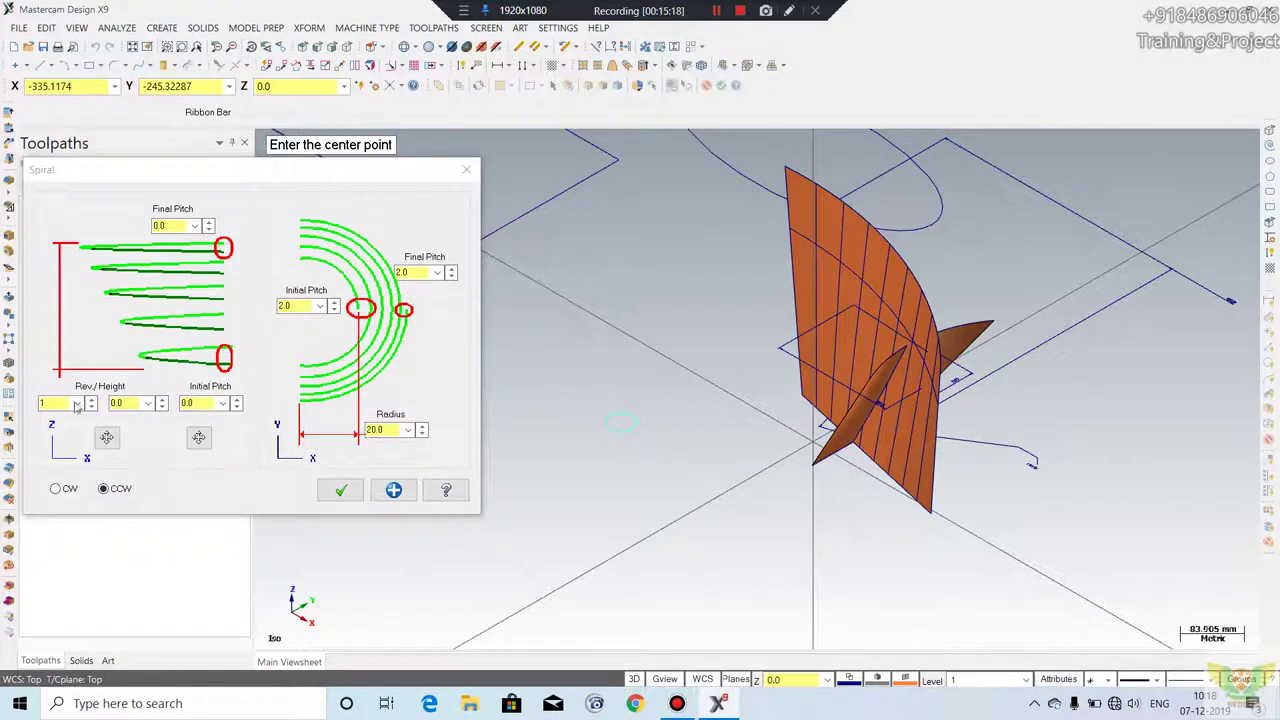
- Set the helix to 5 revolutions, 500 height and 100 pitch
left_click(134, 401)
key("Tab")
left_click(49, 401)
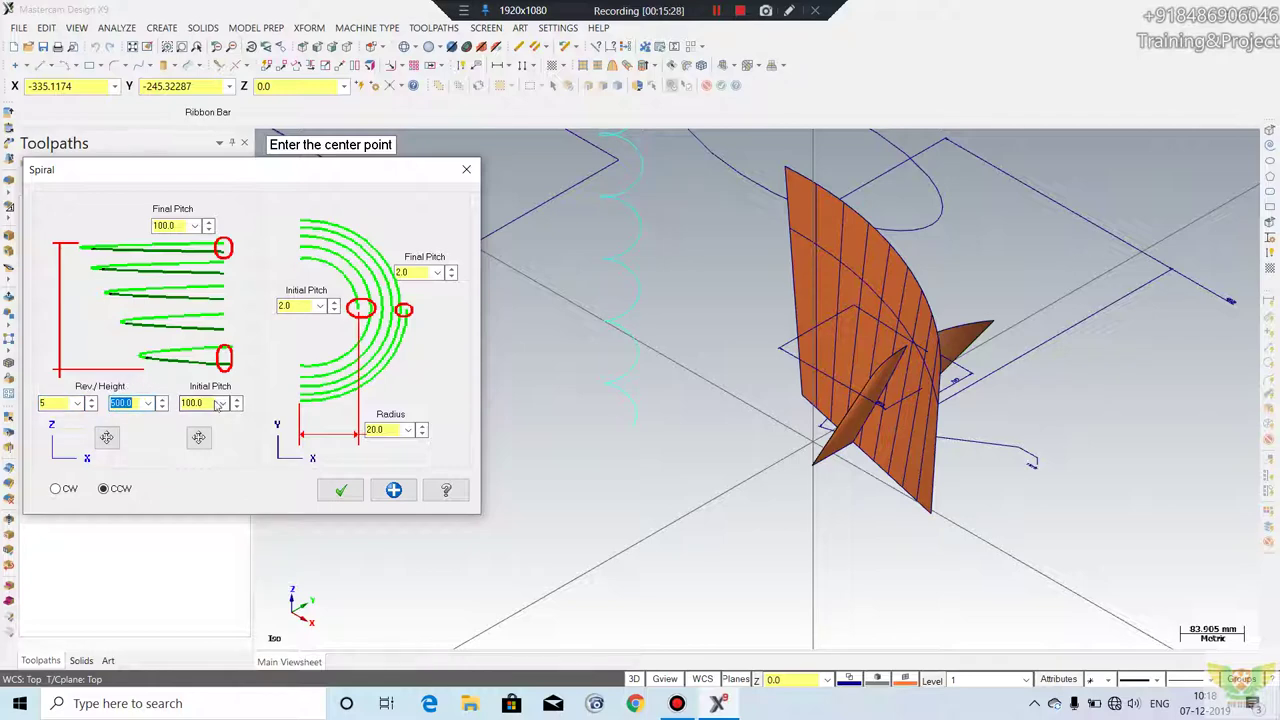
scroll(586, 423, "down", 2)
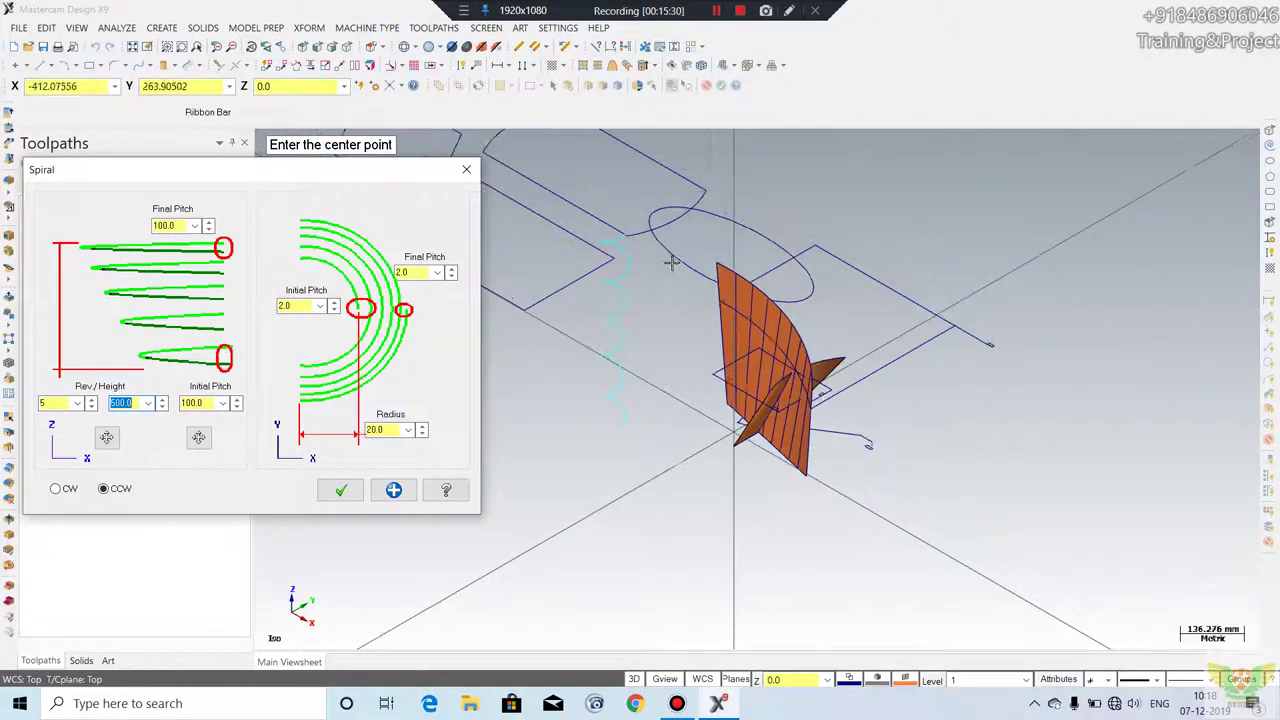
scroll(629, 243, "up", 2)
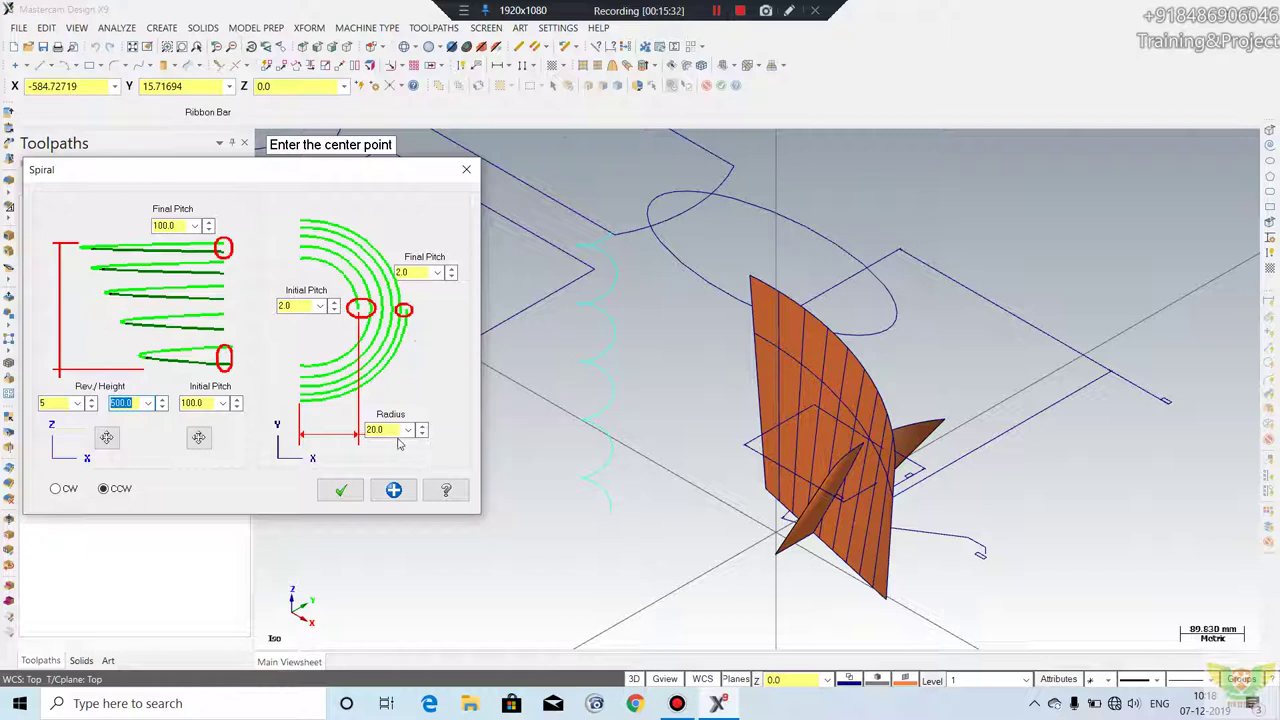
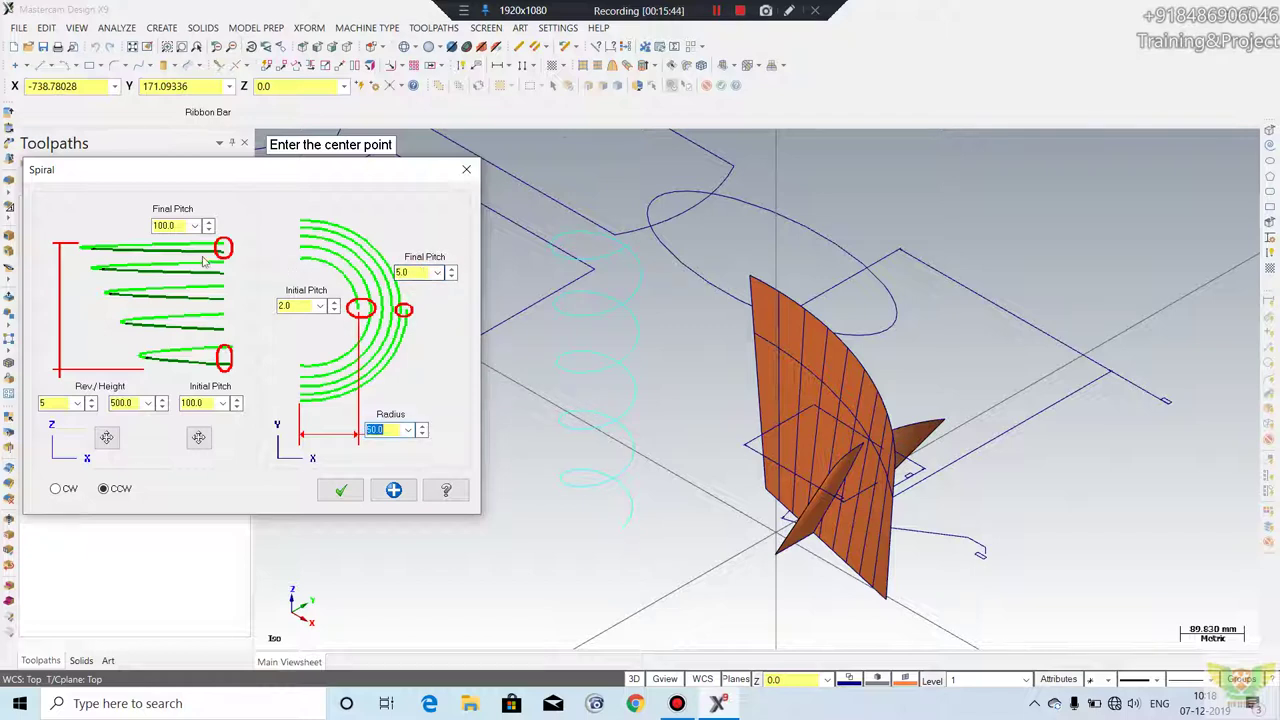
- Create a second spiral of 5 revolutions and 500 height, centred below the helix
left_click(340, 490)
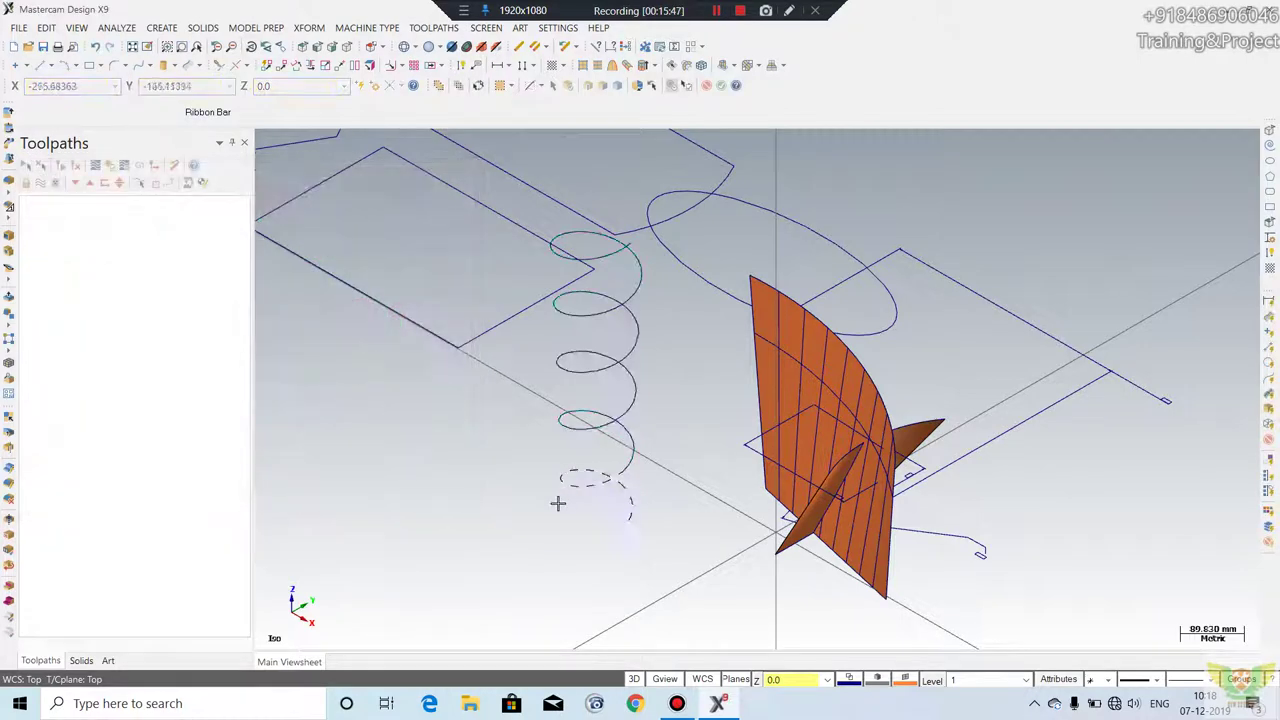
left_click(162, 28)
left_click(175, 262)
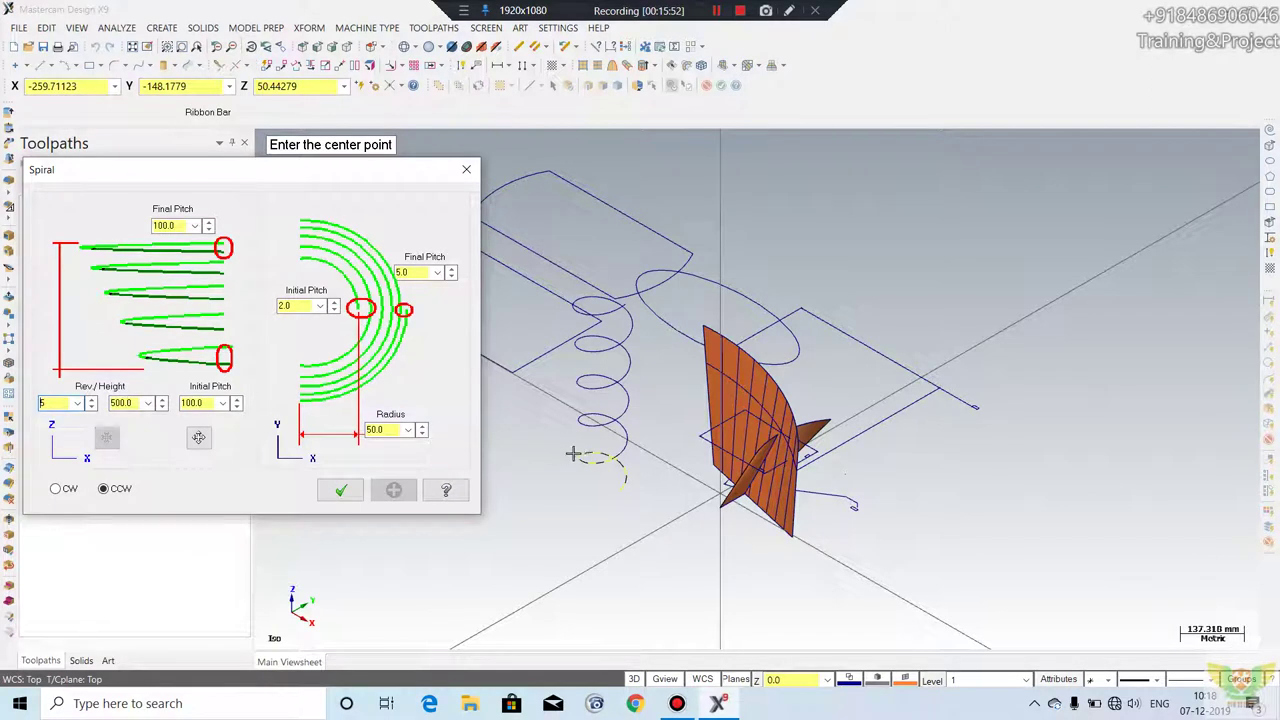
scroll(570, 460, "down", 2)
left_click(624, 600)
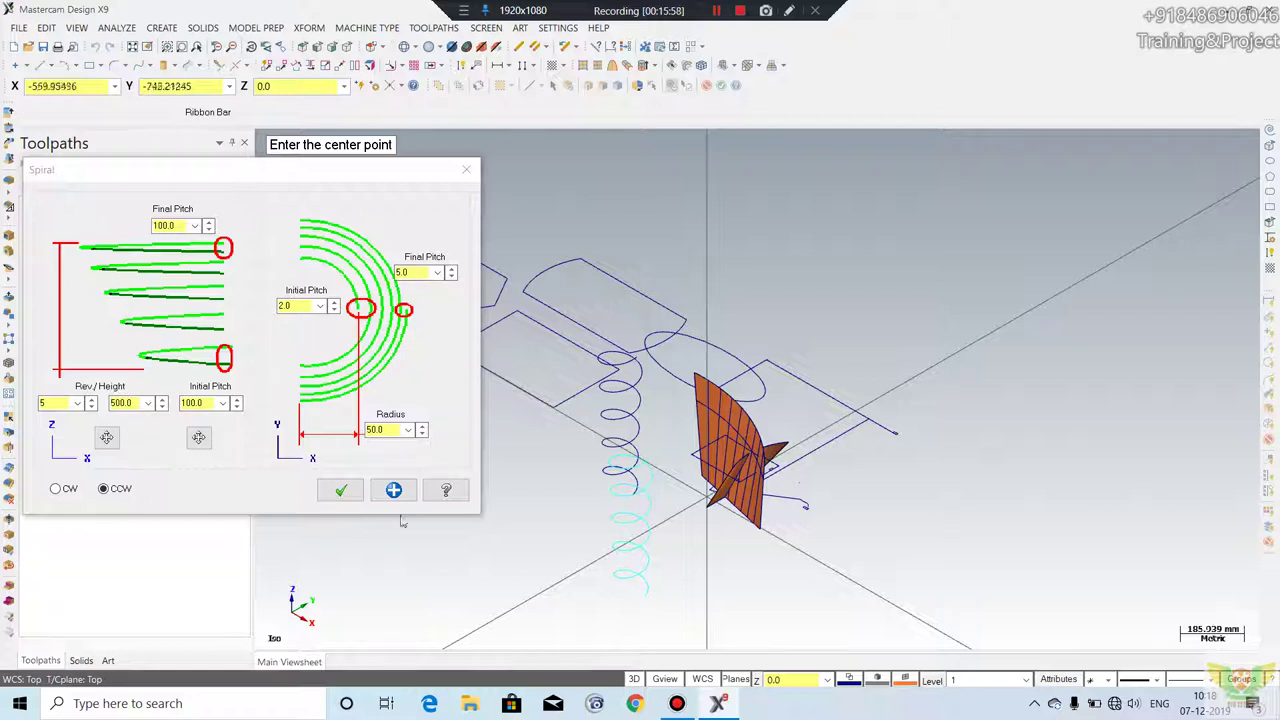
left_click(340, 490)
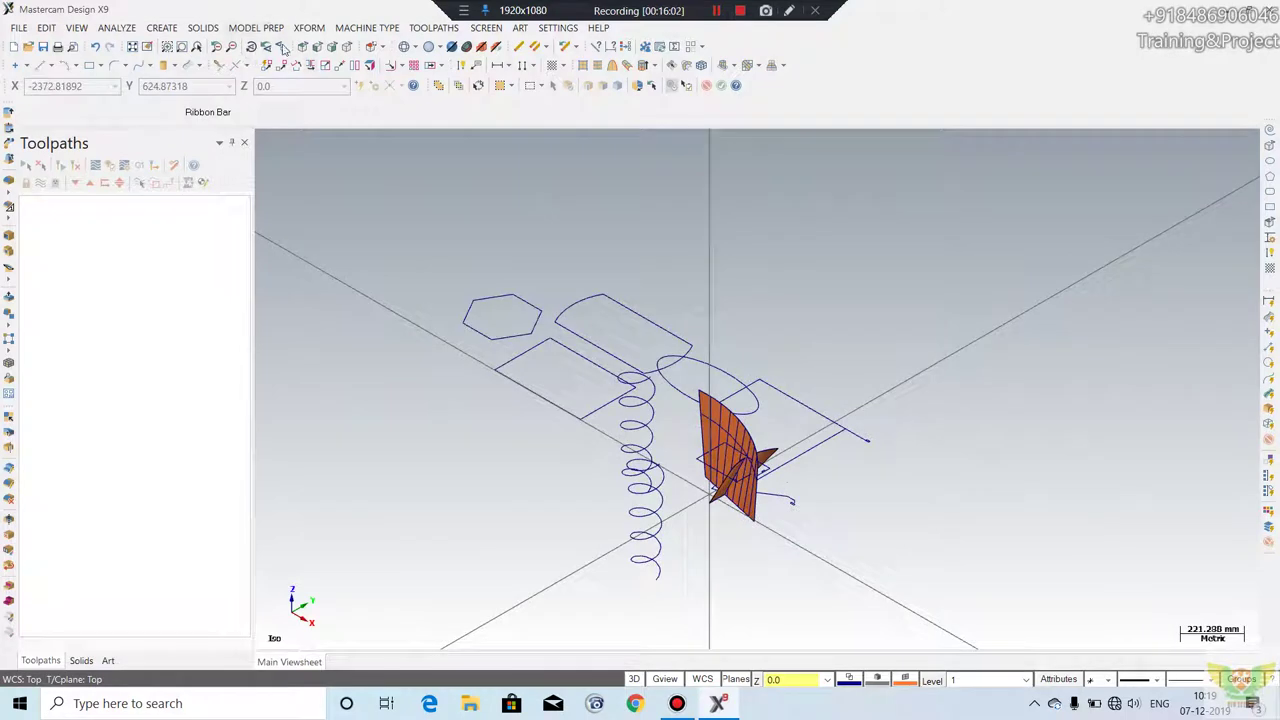
left_click(305, 29)
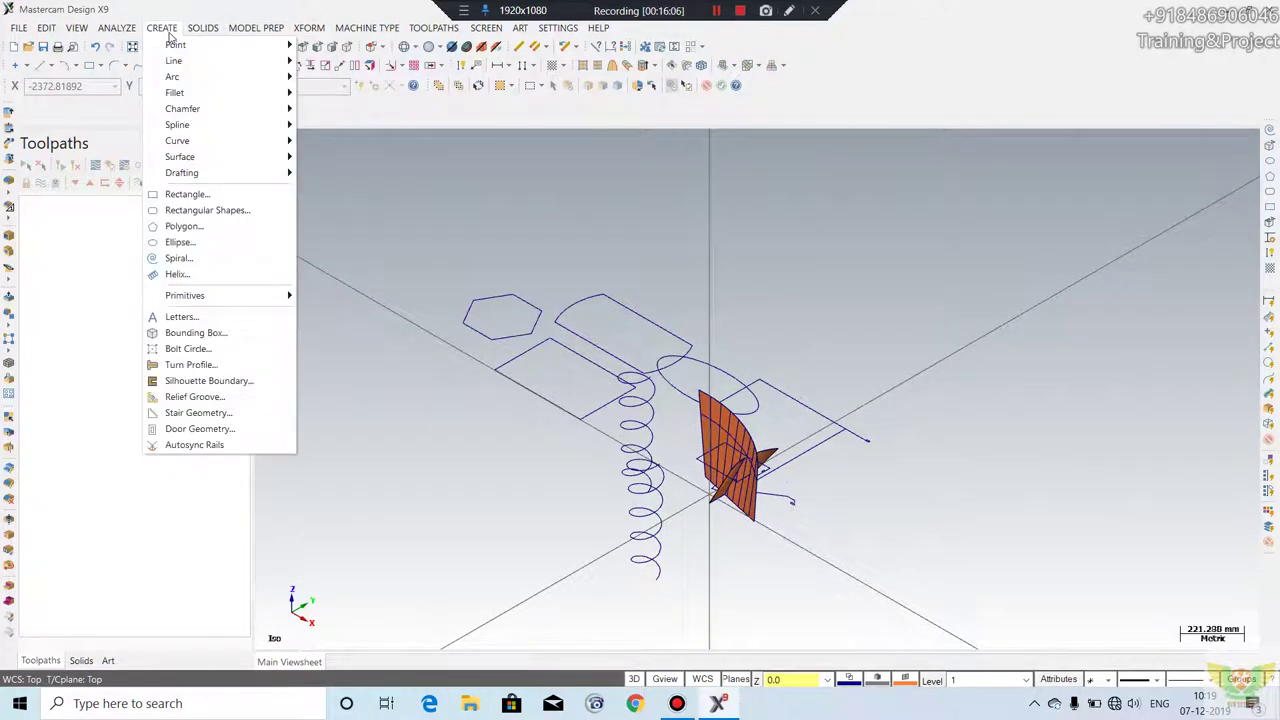
mouse_move(185, 295)
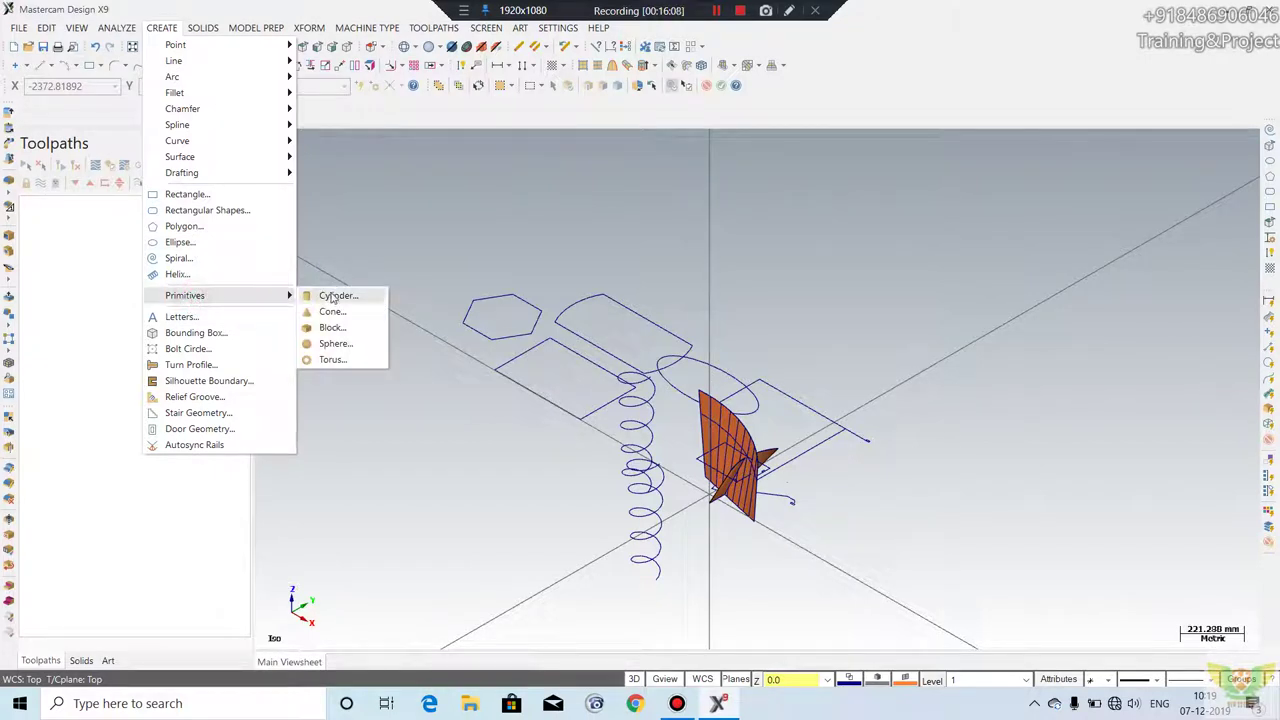
- Add a solid cylinder to the left of the wireframe geometry
left_click(332, 296)
left_click(383, 419)
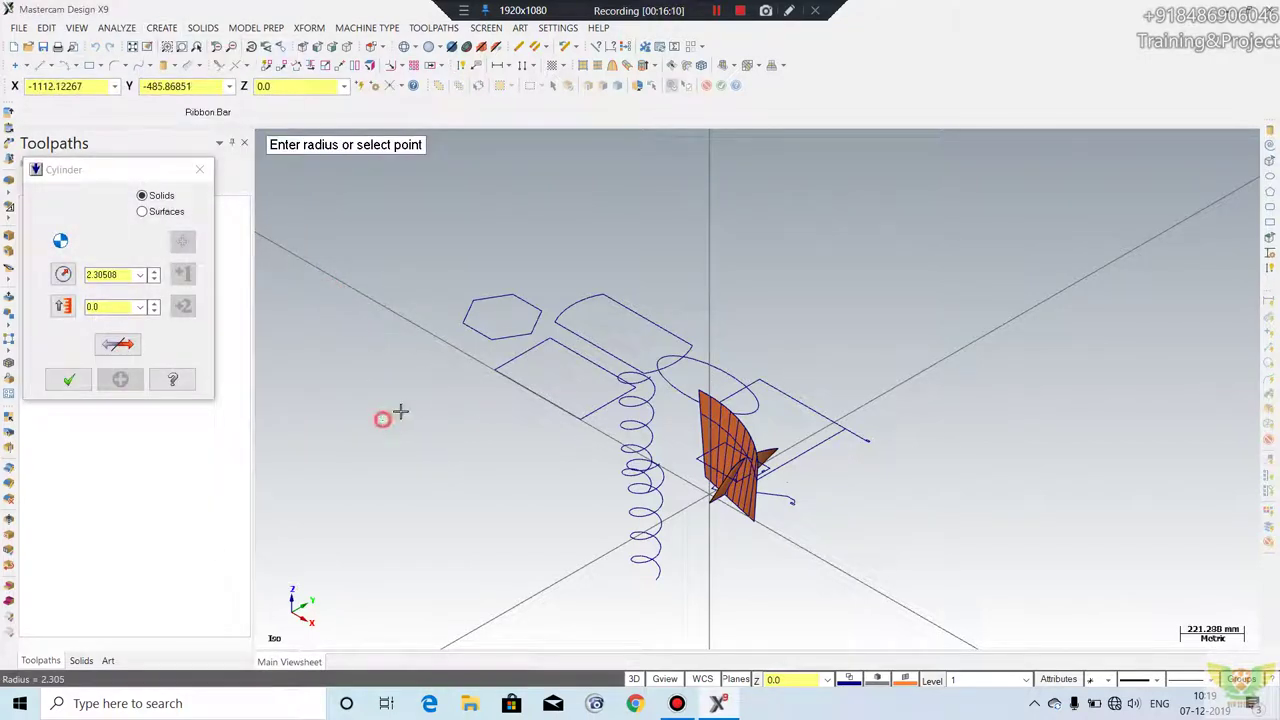
left_click(463, 378)
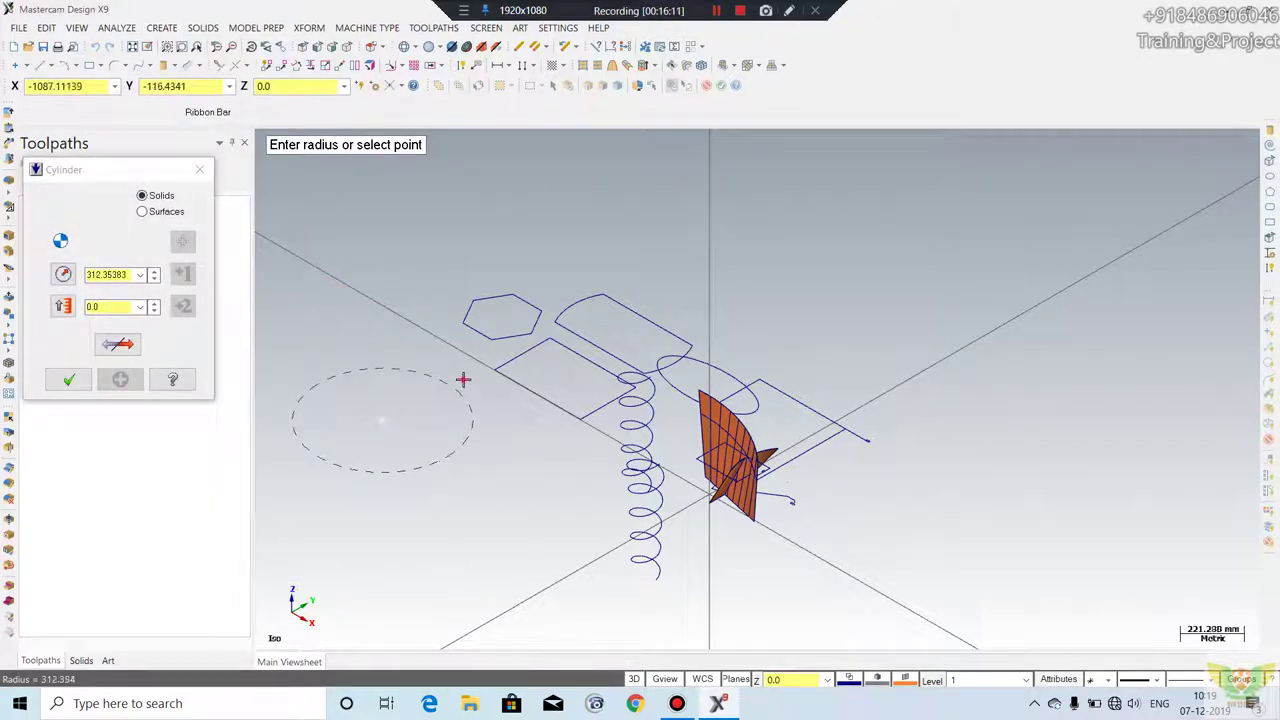
left_click(447, 186)
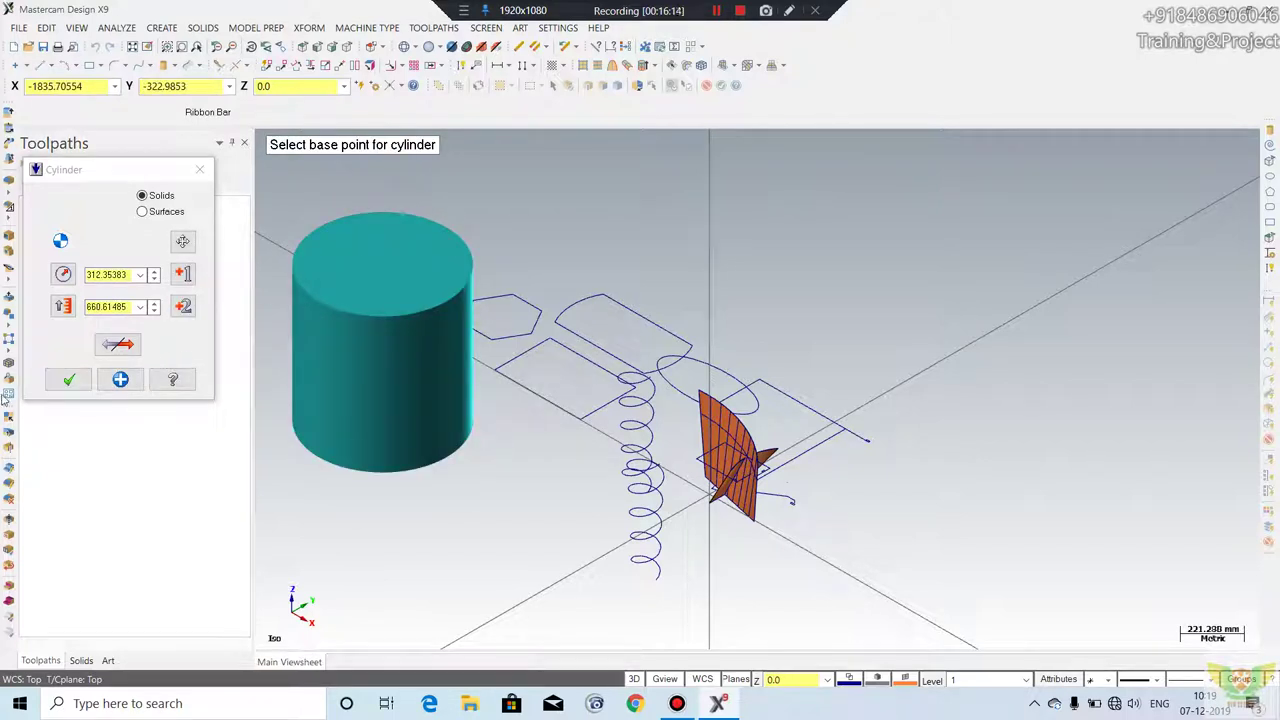
left_click(68, 379)
- Add a pointed solid cone on the right, 280.52 base radius and 605.54 tall
left_click(166, 30)
mouse_move(182, 172)
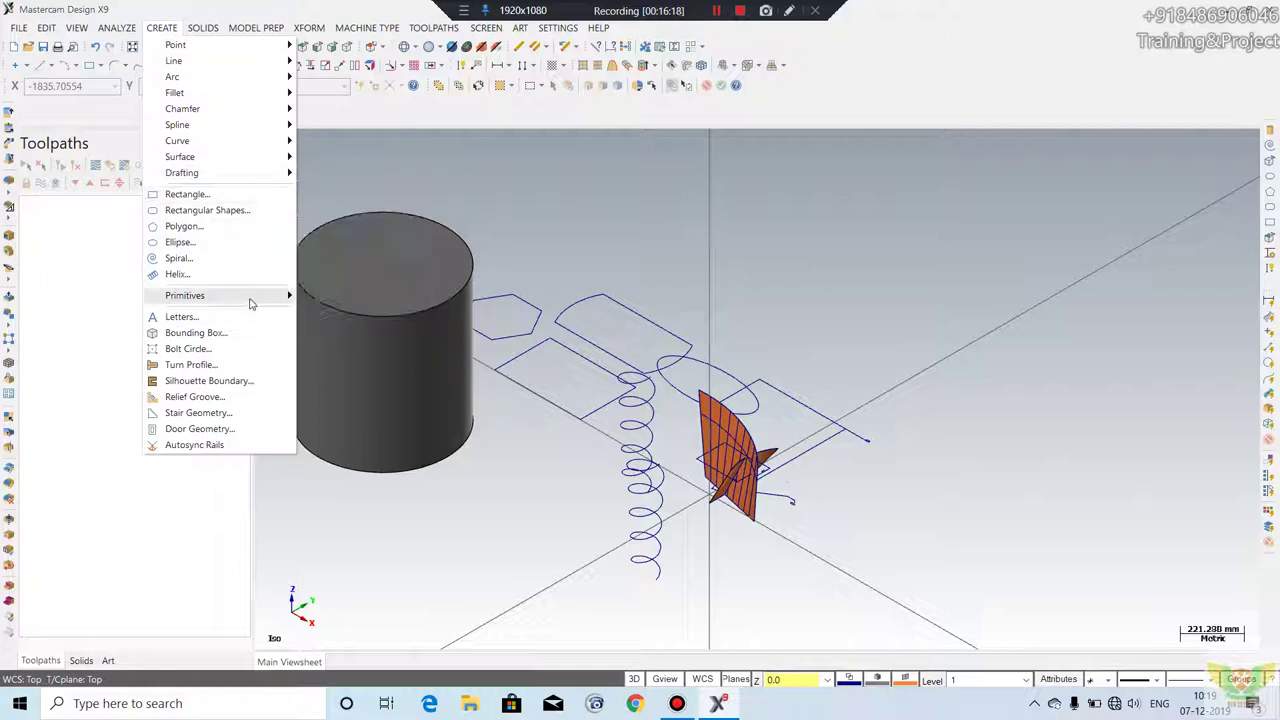
left_click(1100, 303)
left_click_drag(978, 331, 1063, 263)
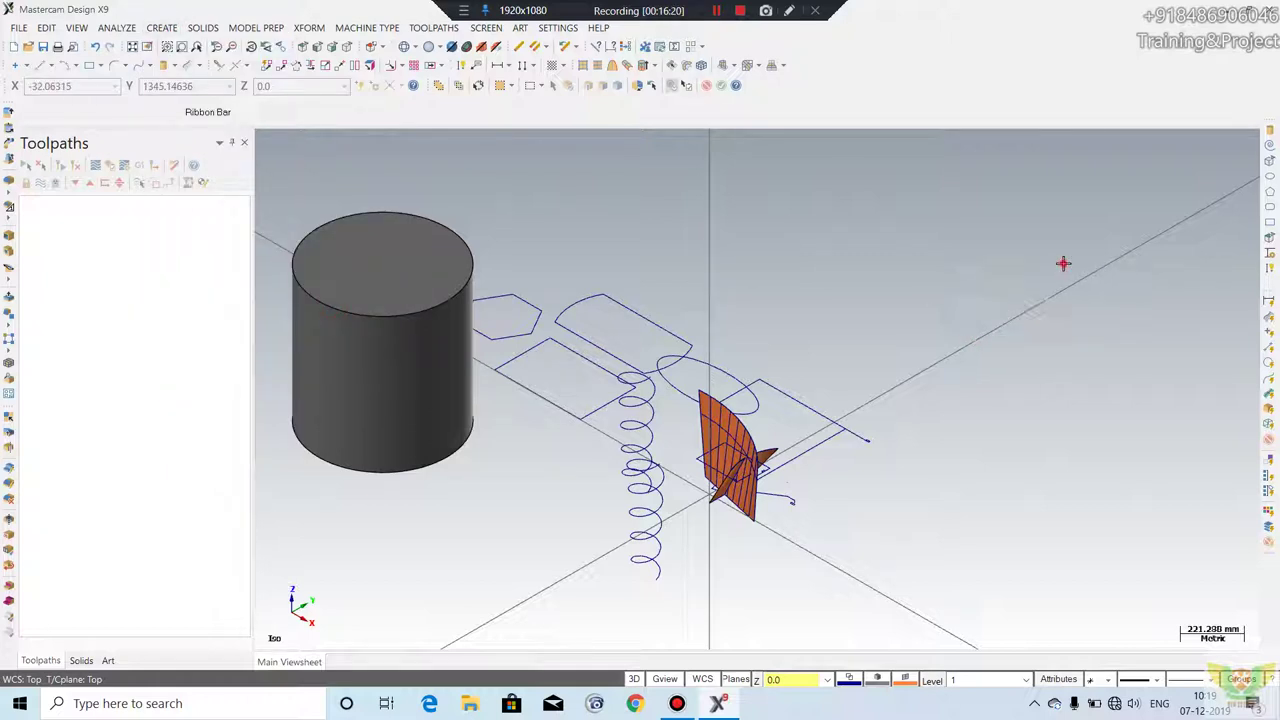
scroll(671, 287, "down", 1)
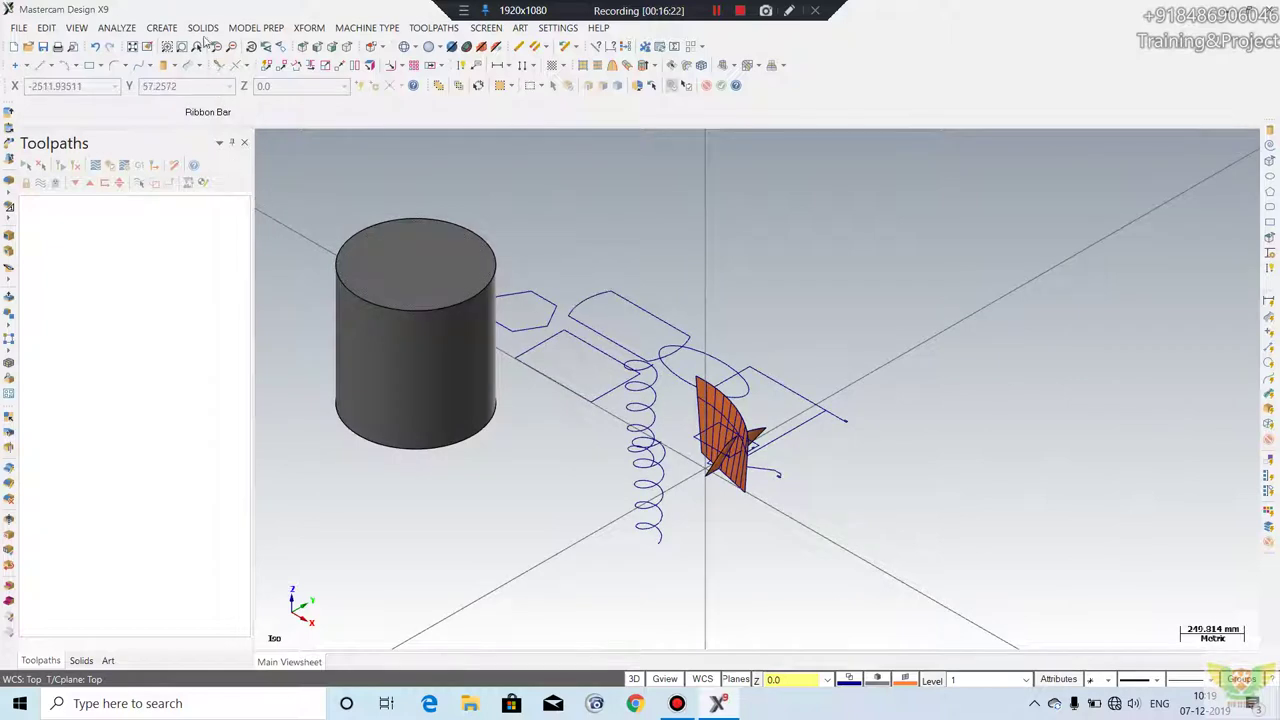
left_click(162, 28)
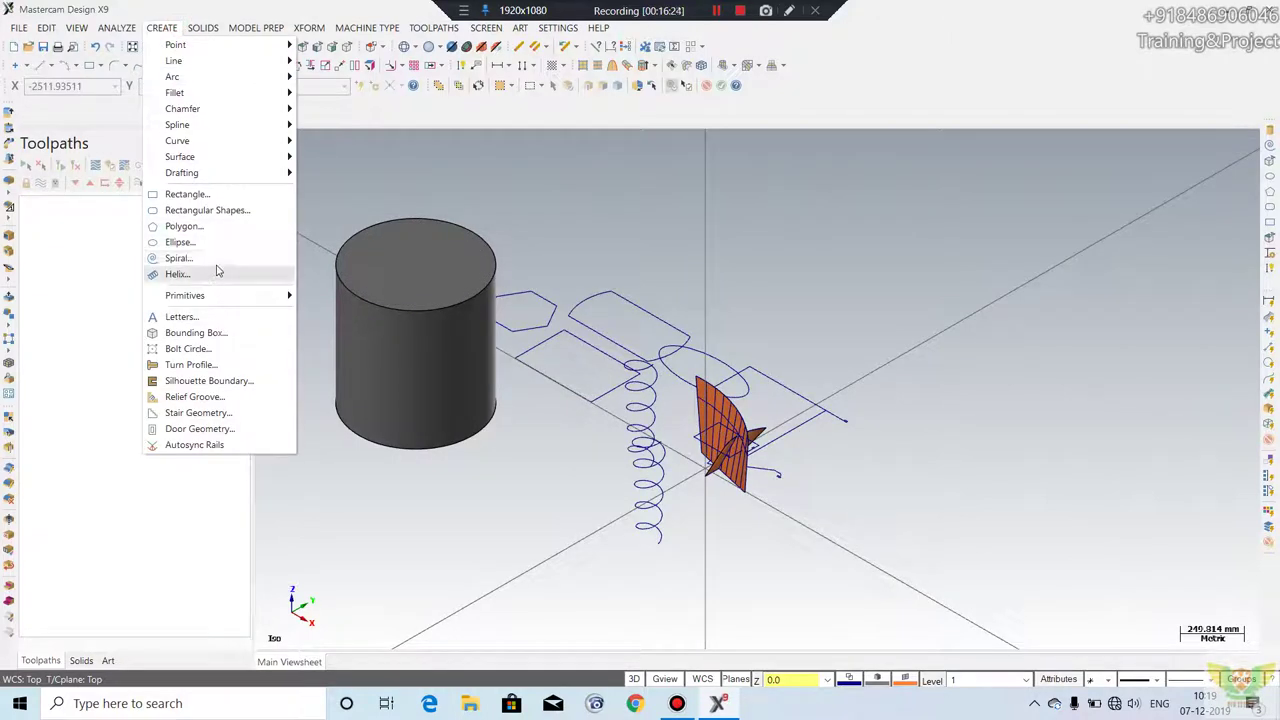
mouse_move(185, 295)
left_click(322, 312)
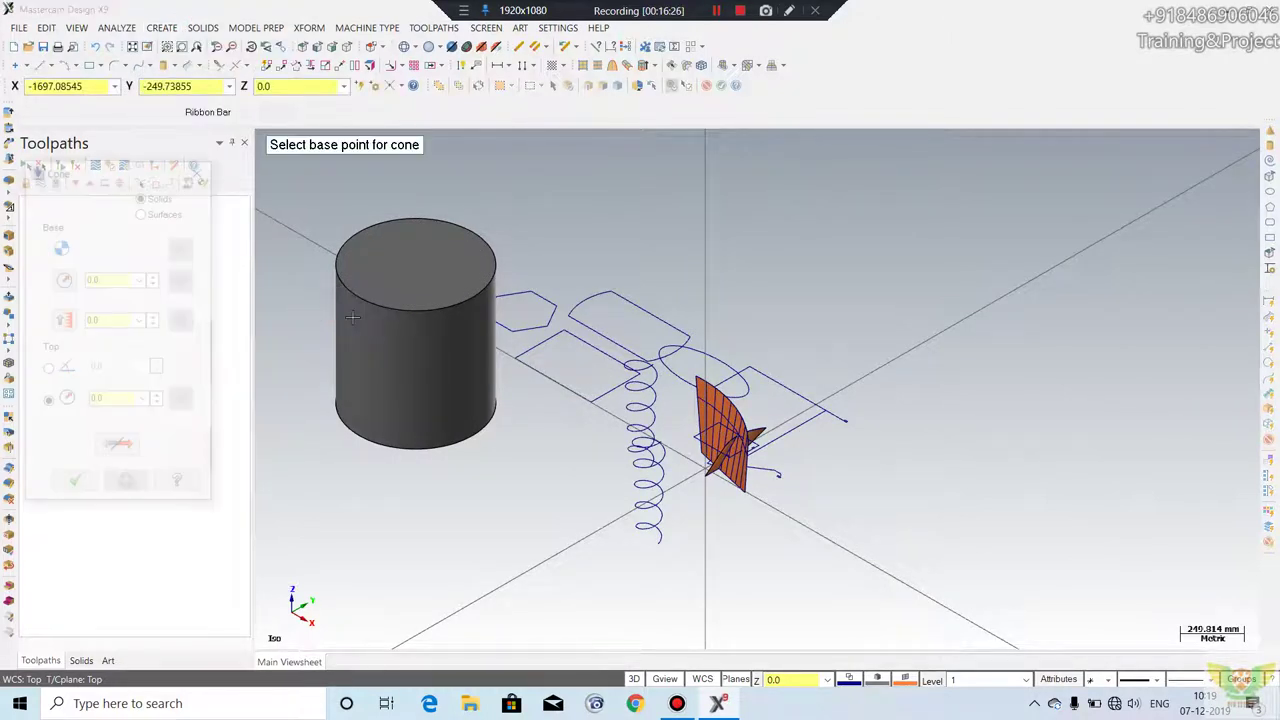
left_click(1002, 449)
left_click(1055, 408)
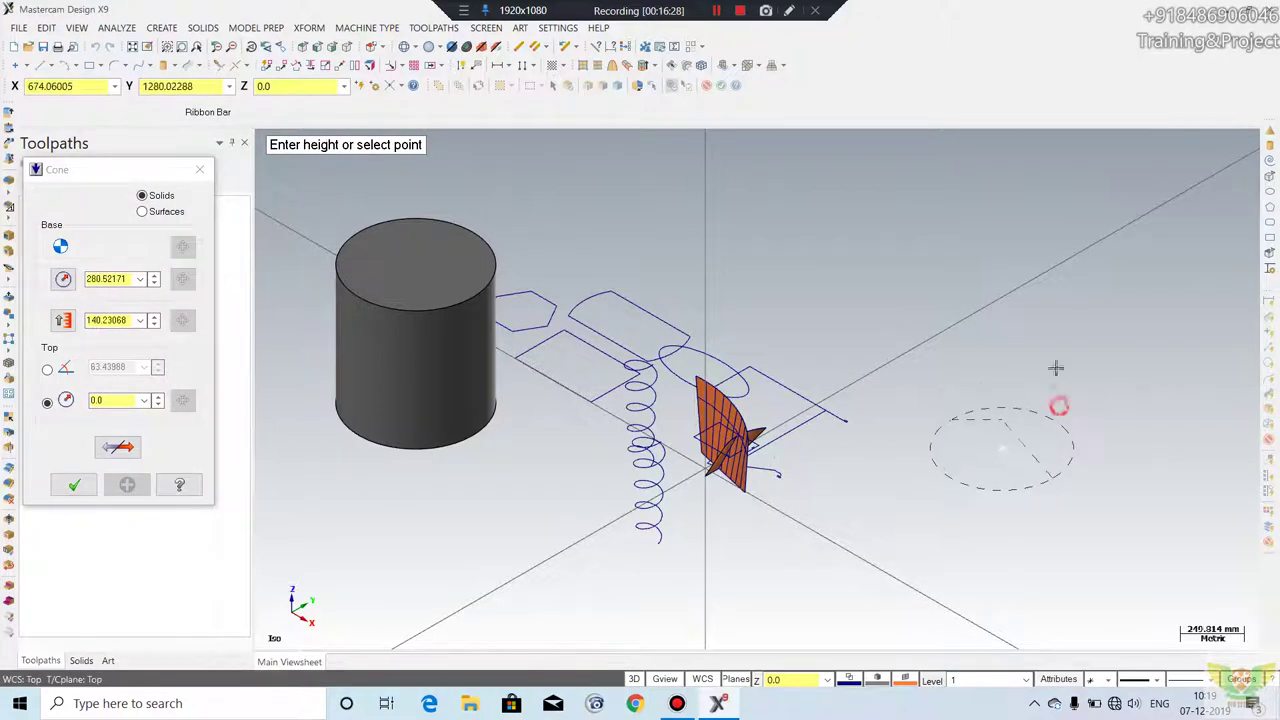
left_click(1052, 259)
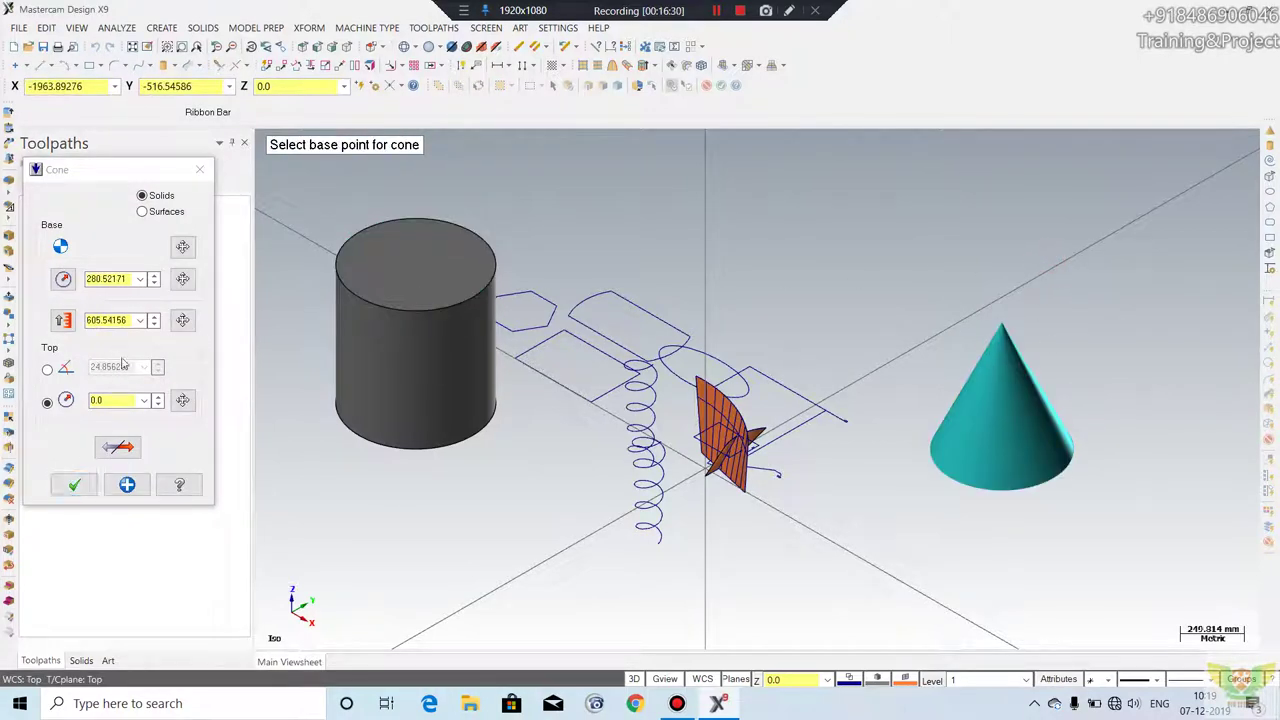
left_click(126, 450)
left_click(89, 484)
scroll(717, 380, "down", 1)
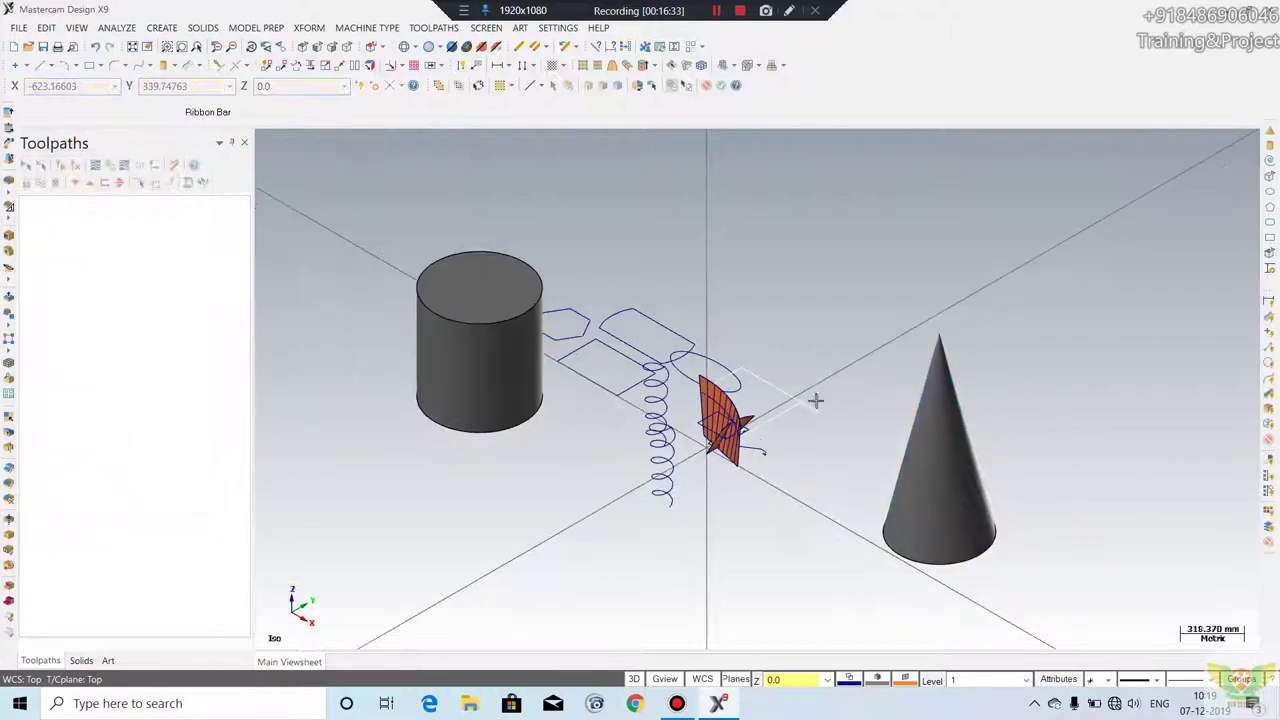
left_click(162, 28)
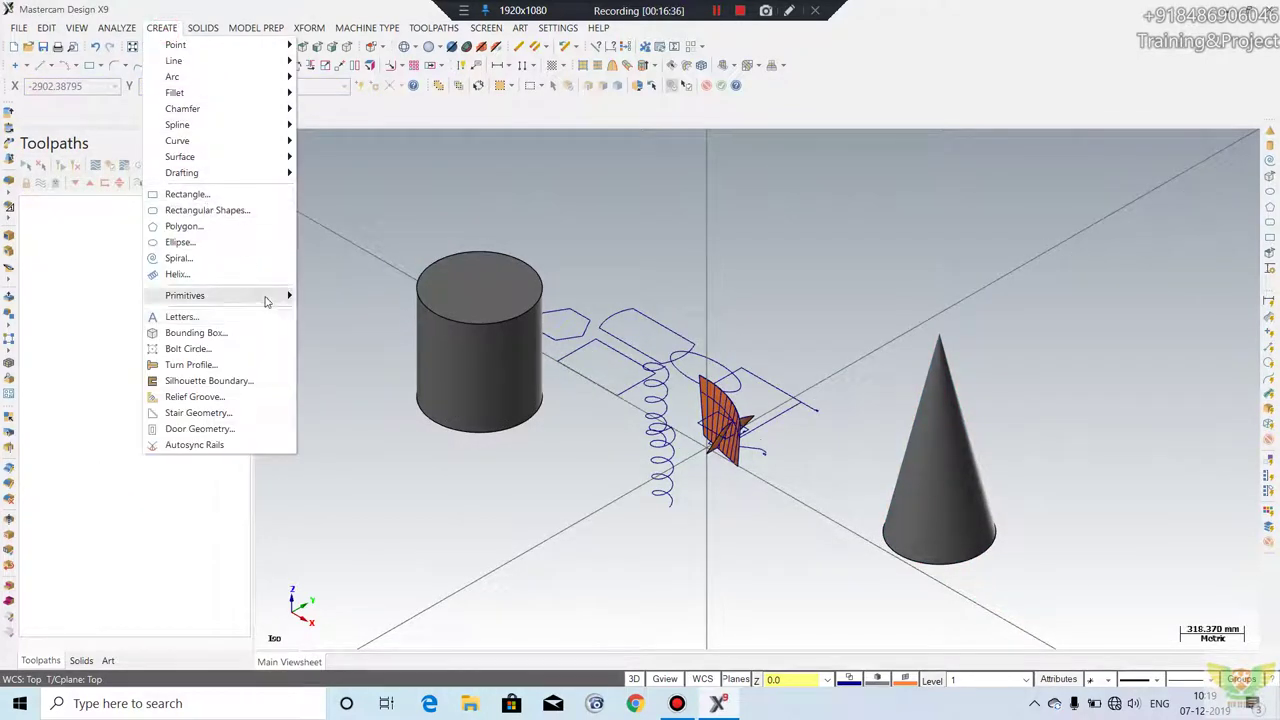
- Add a solid block in front of the cylinder
mouse_move(185, 295)
left_click(340, 326)
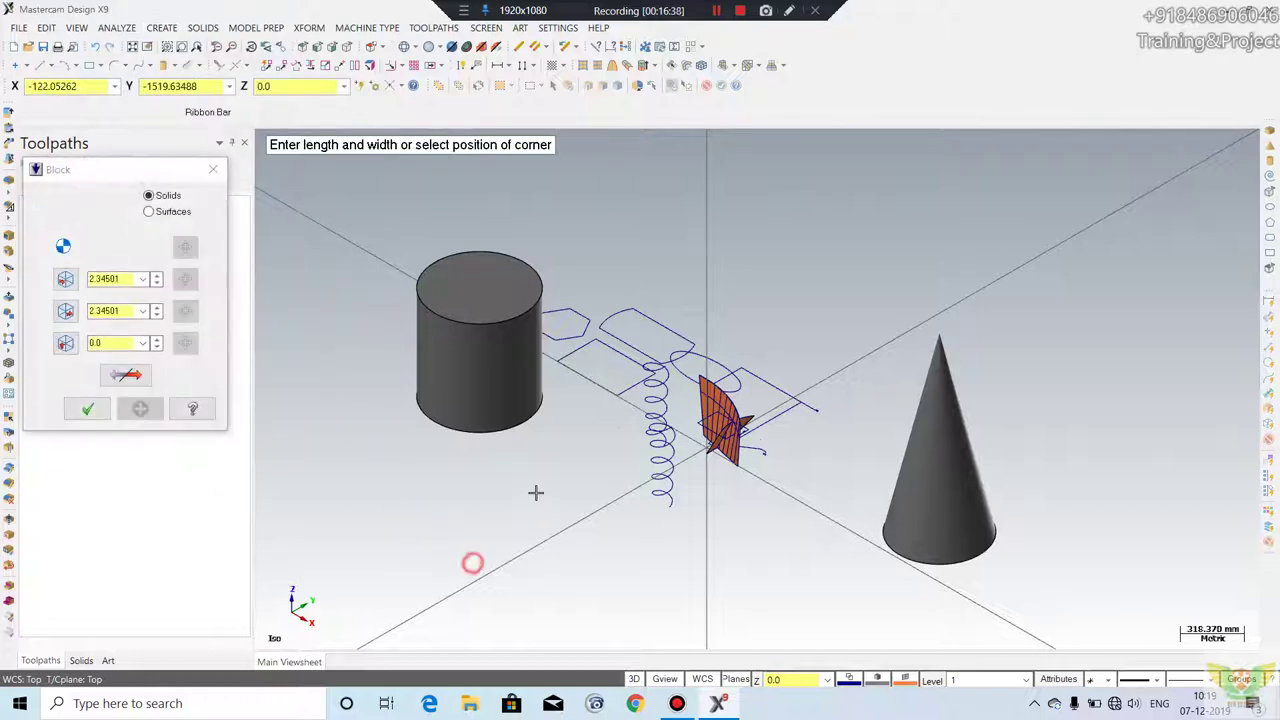
left_click(518, 462)
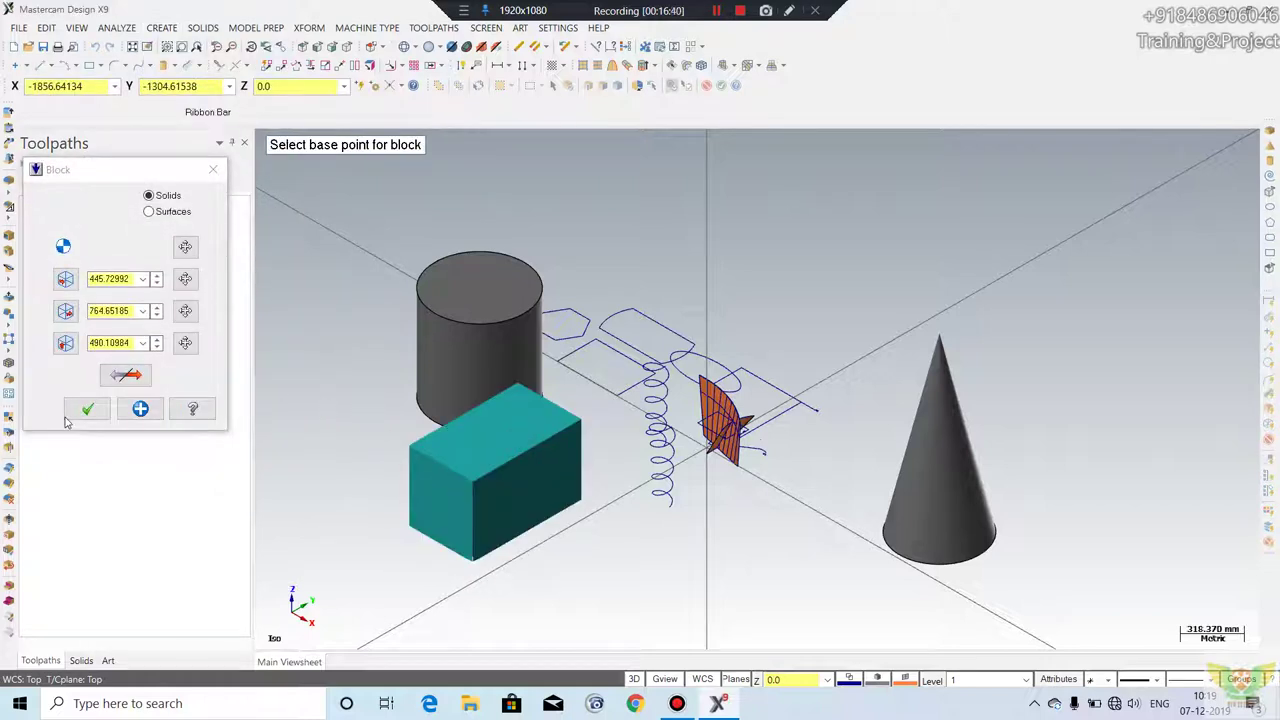
left_click(88, 408)
left_click(161, 27)
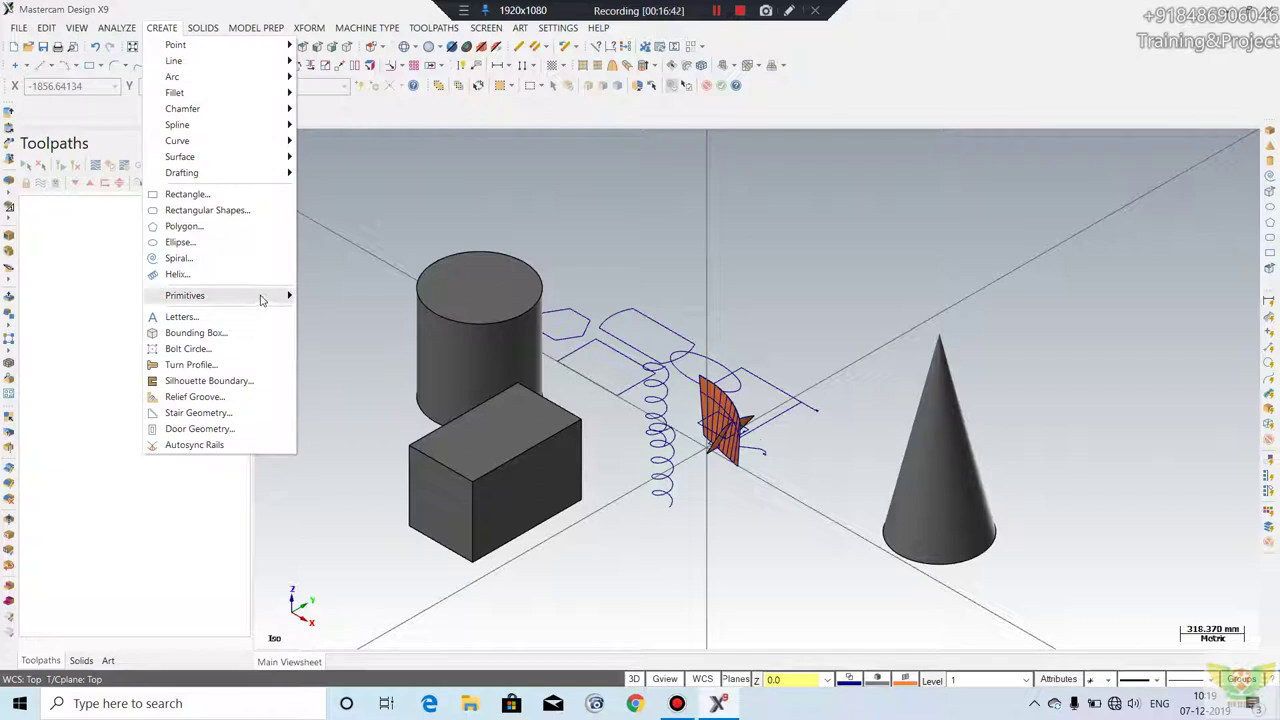
- Add a solid sphere on top of the cone
mouse_move(185, 295)
left_click(360, 343)
left_click(877, 300)
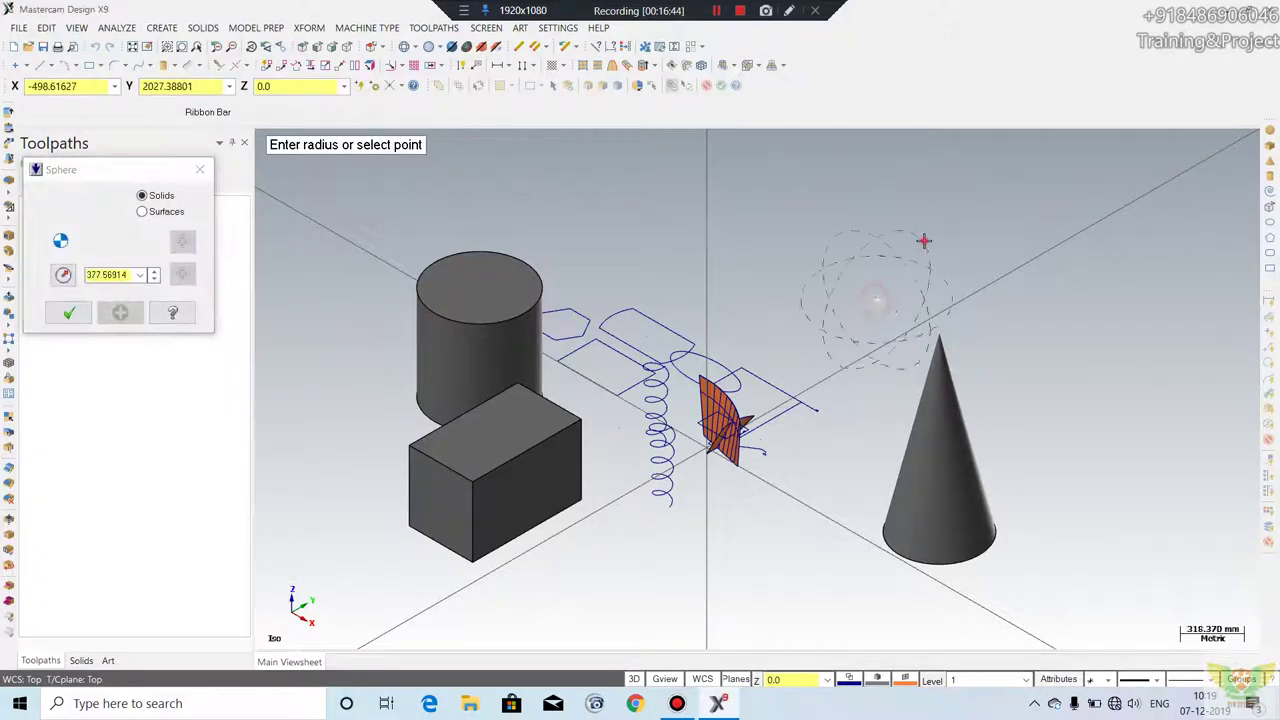
left_click(922, 242)
left_click(69, 314)
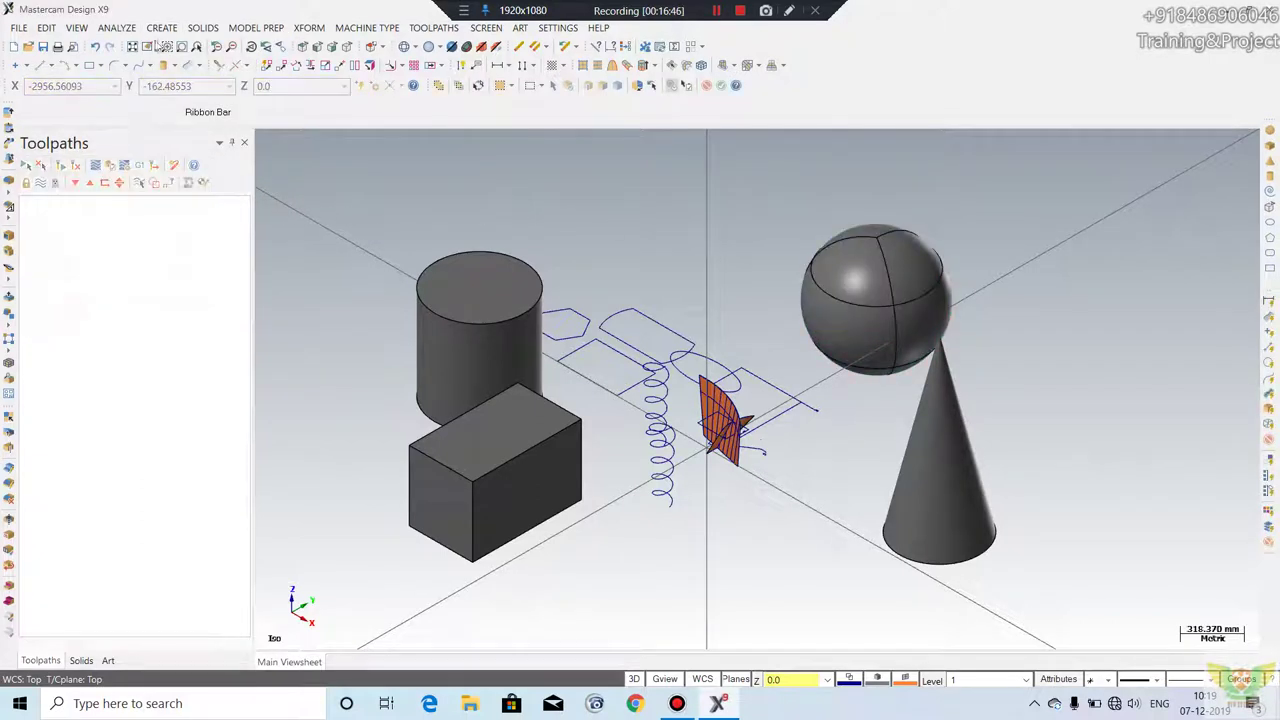
- Add a solid torus above the cylinder with radii 324.16 and 175.39
left_click(161, 27)
left_click(186, 295)
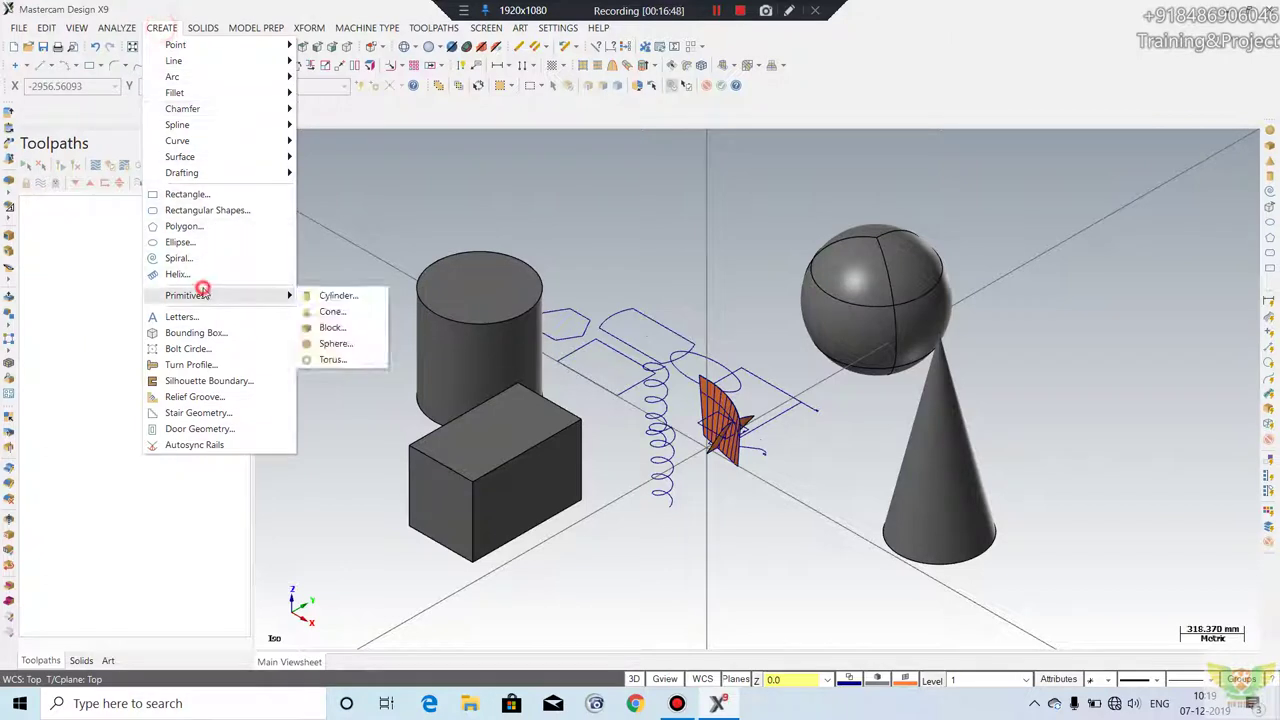
left_click(332, 359)
left_click(622, 203)
left_click(684, 190)
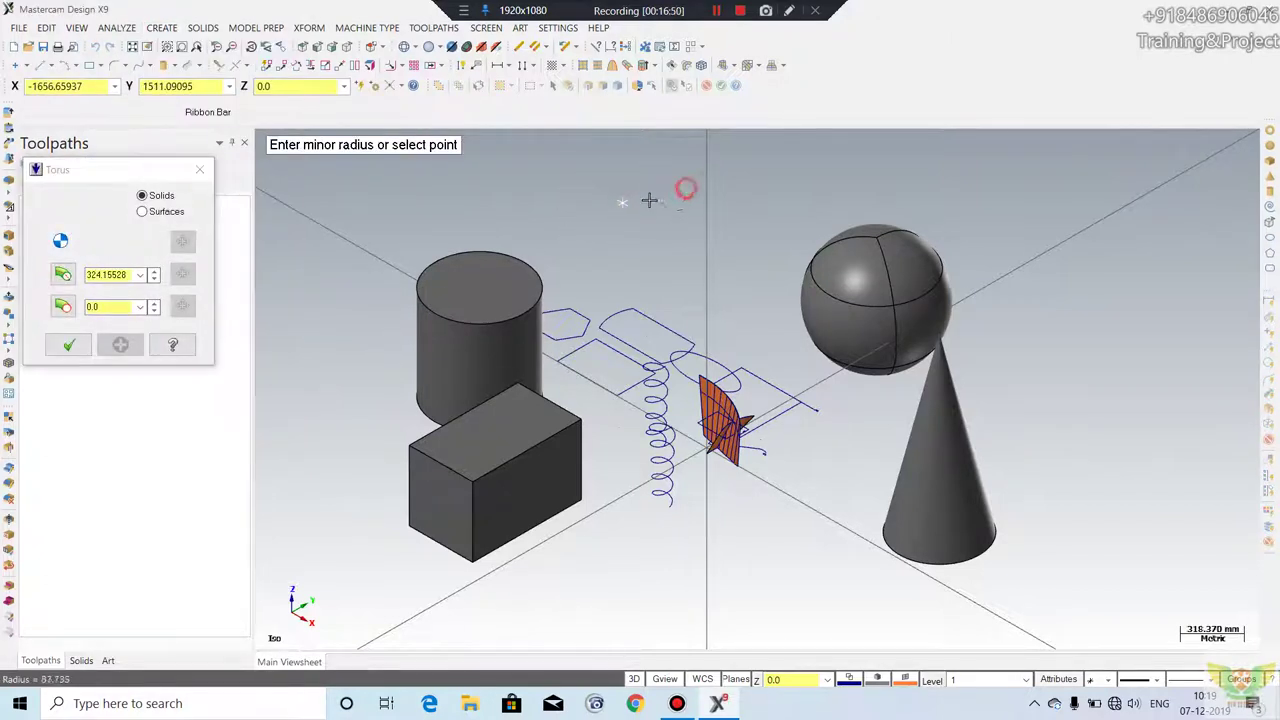
left_click(651, 197)
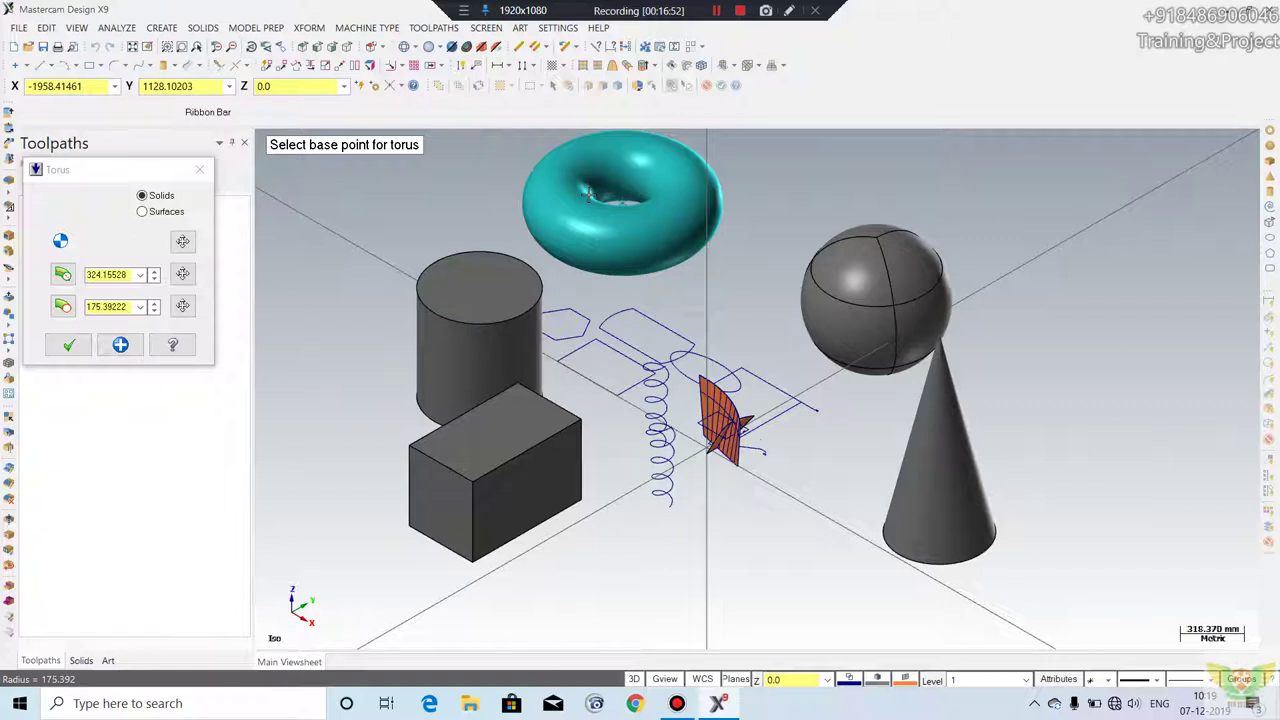
left_click(69, 344)
- Zoom out and window-select all the solids and wireframe
scroll(676, 342, "down", 1)
scroll(676, 342, "down", 4)
left_click_drag(990, 190, 1029, 148)
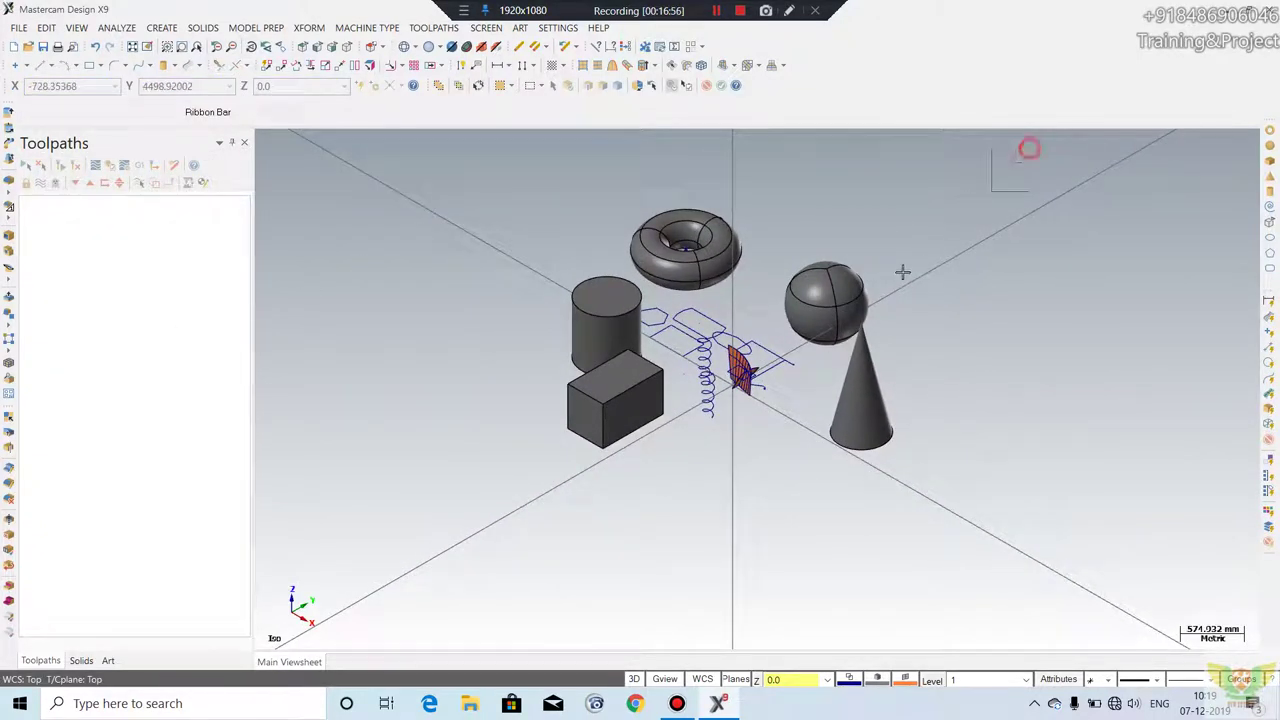
left_click_drag(902, 271, 403, 546)
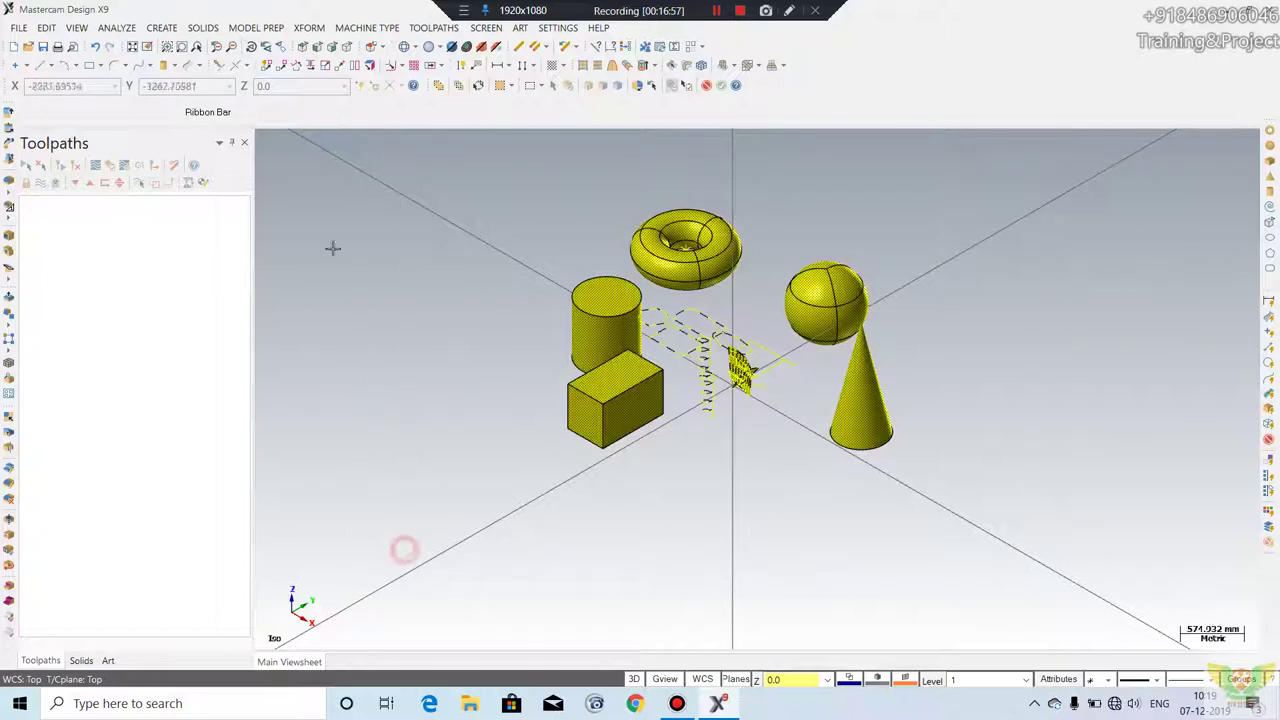
- Delete all the selected geometry and enter the letters 'ABC'
left_click(170, 27)
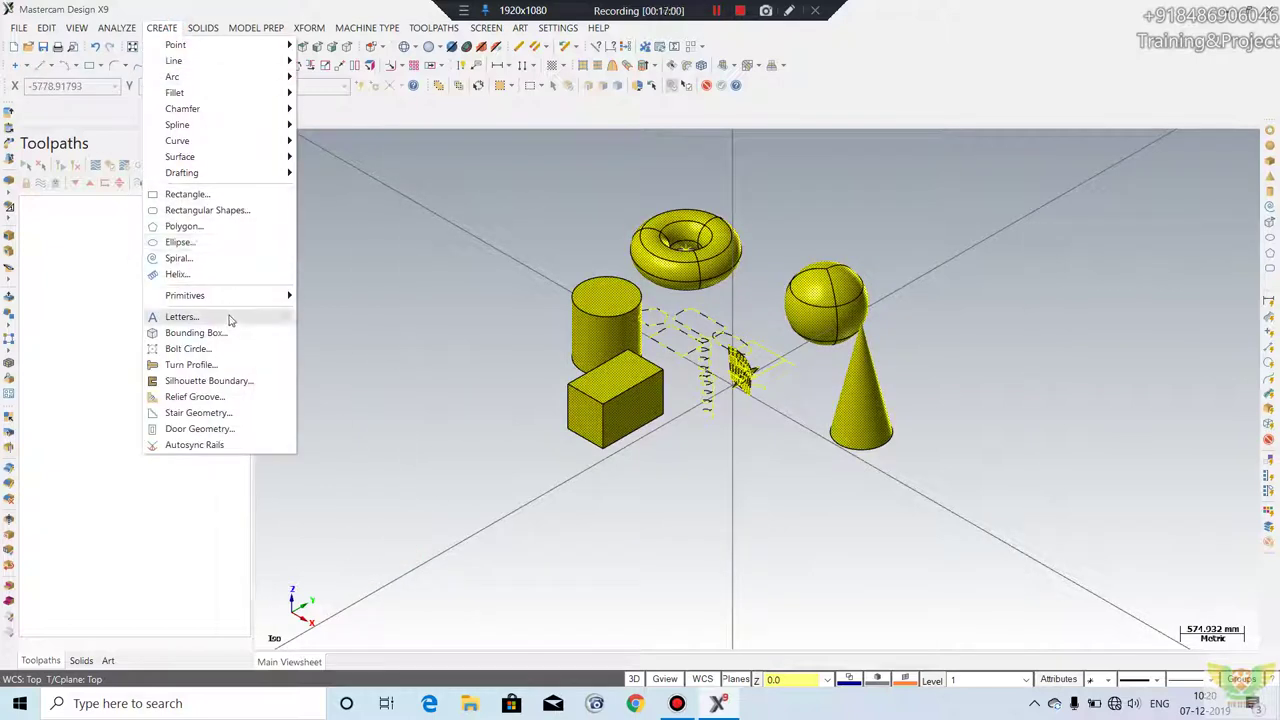
key("Delete")
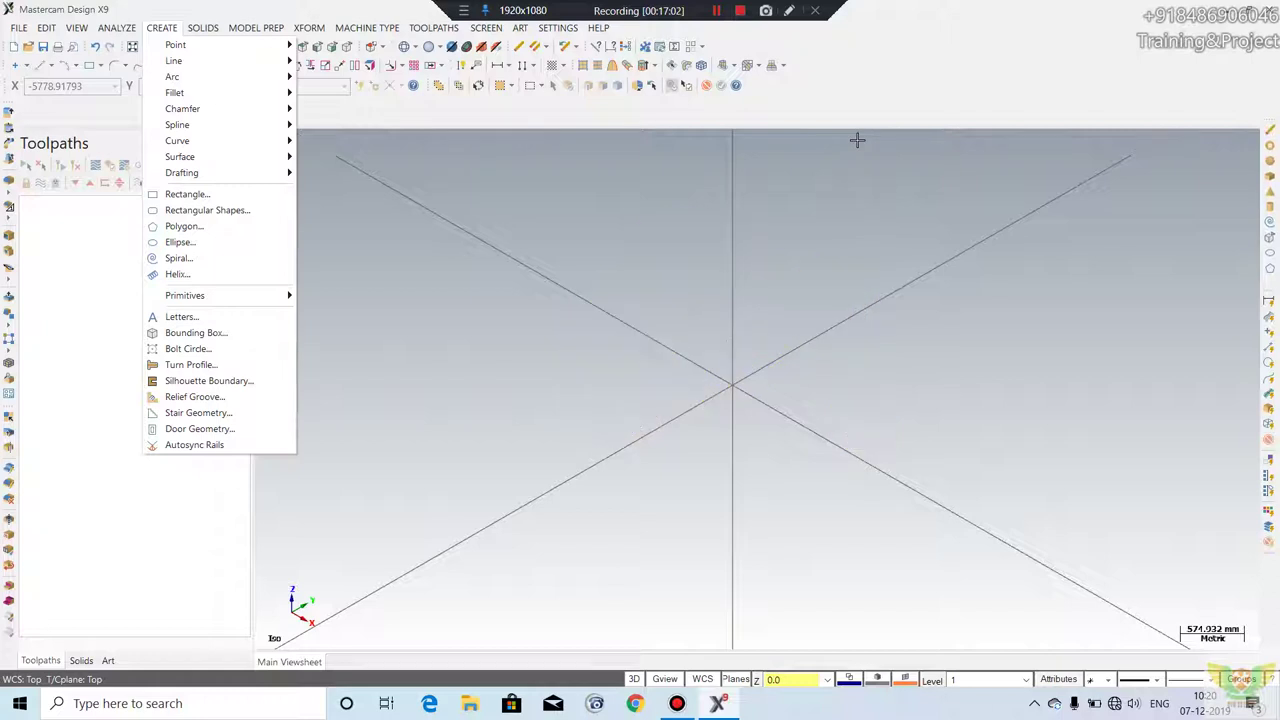
left_click(182, 317)
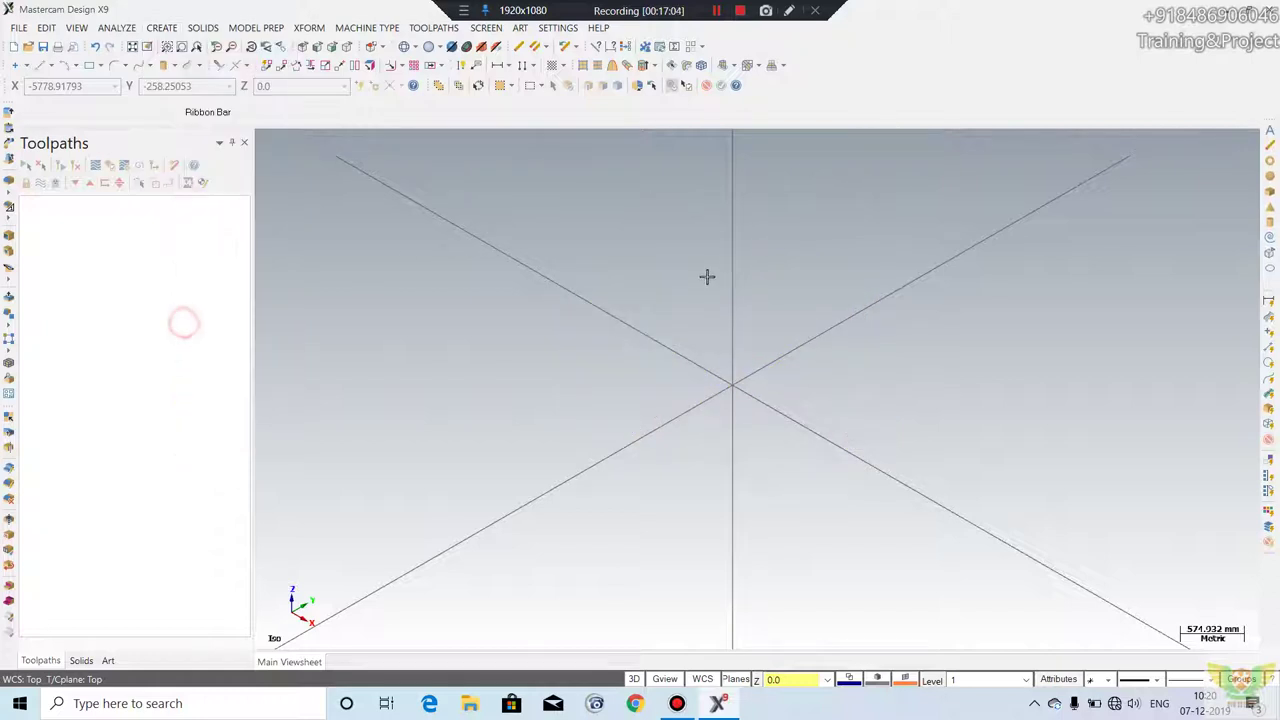
type("abc")
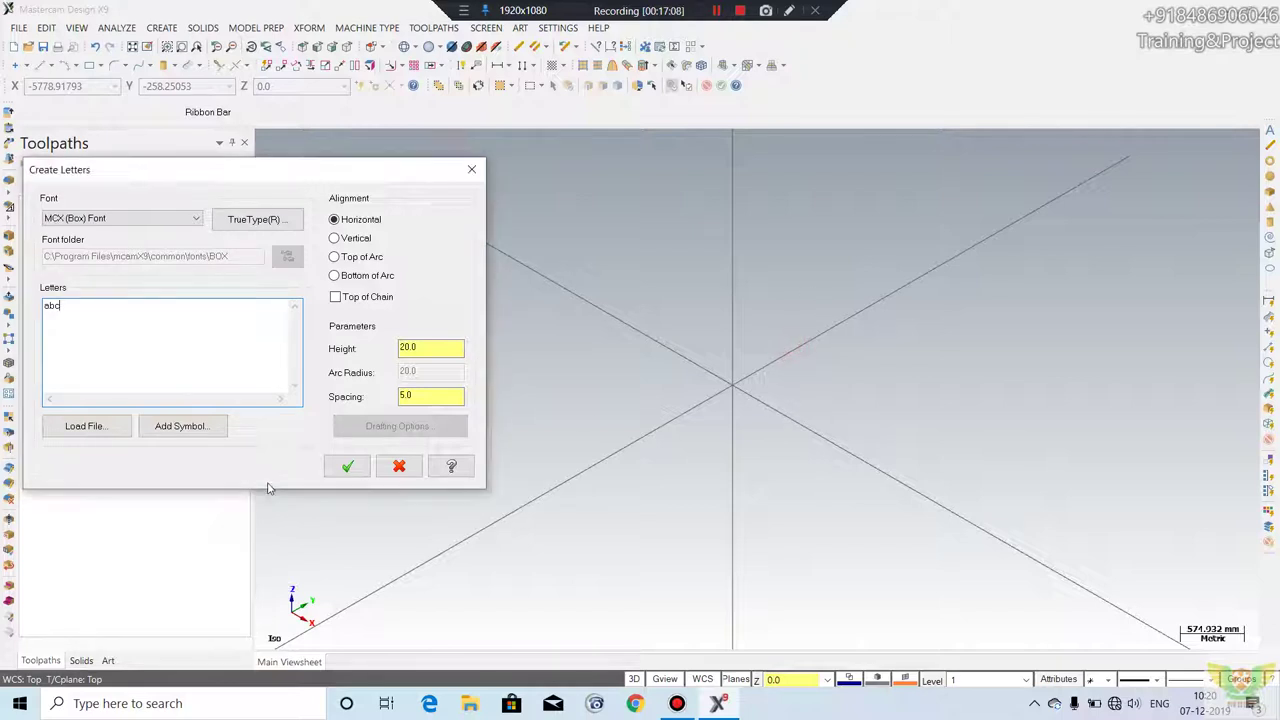
left_click(343, 465)
- Place the ABC letters and window-select them for a bounding box
scroll(706, 362, "up", 2)
scroll(694, 343, "up", 2)
scroll(717, 369, "up", 3)
scroll(697, 349, "up", 3)
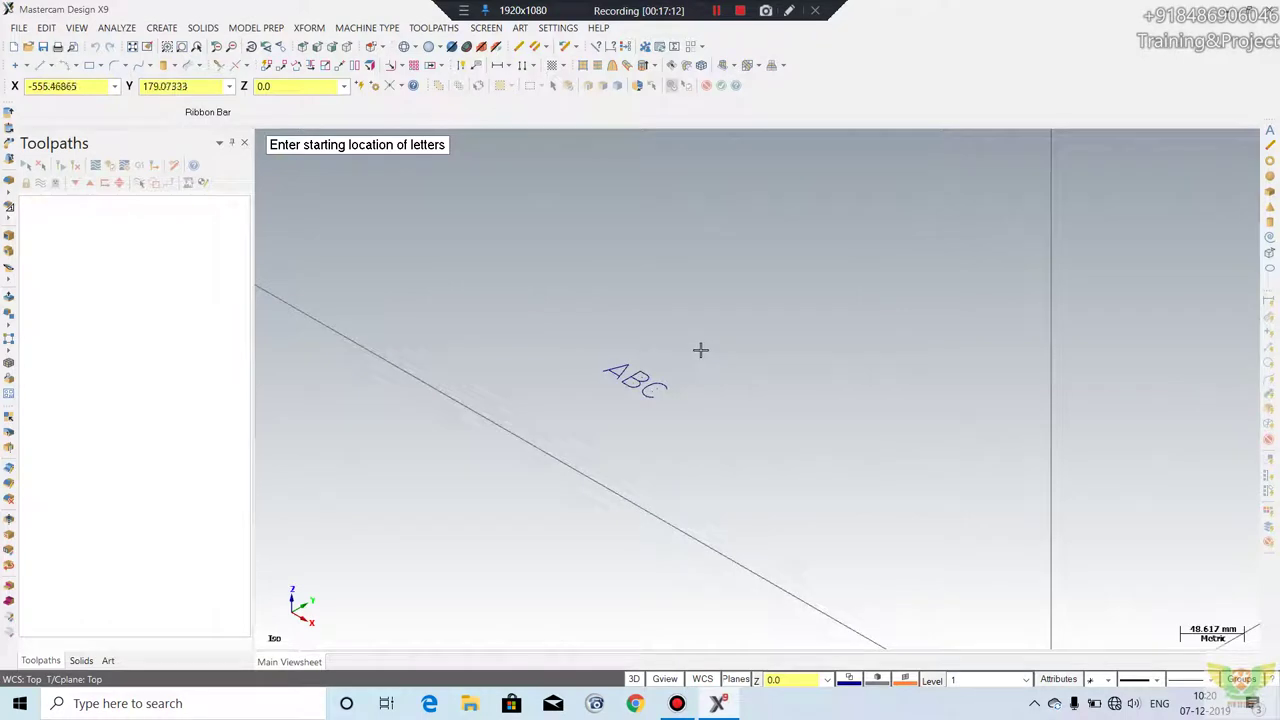
left_click(700, 349)
left_click_drag(719, 294, 523, 437)
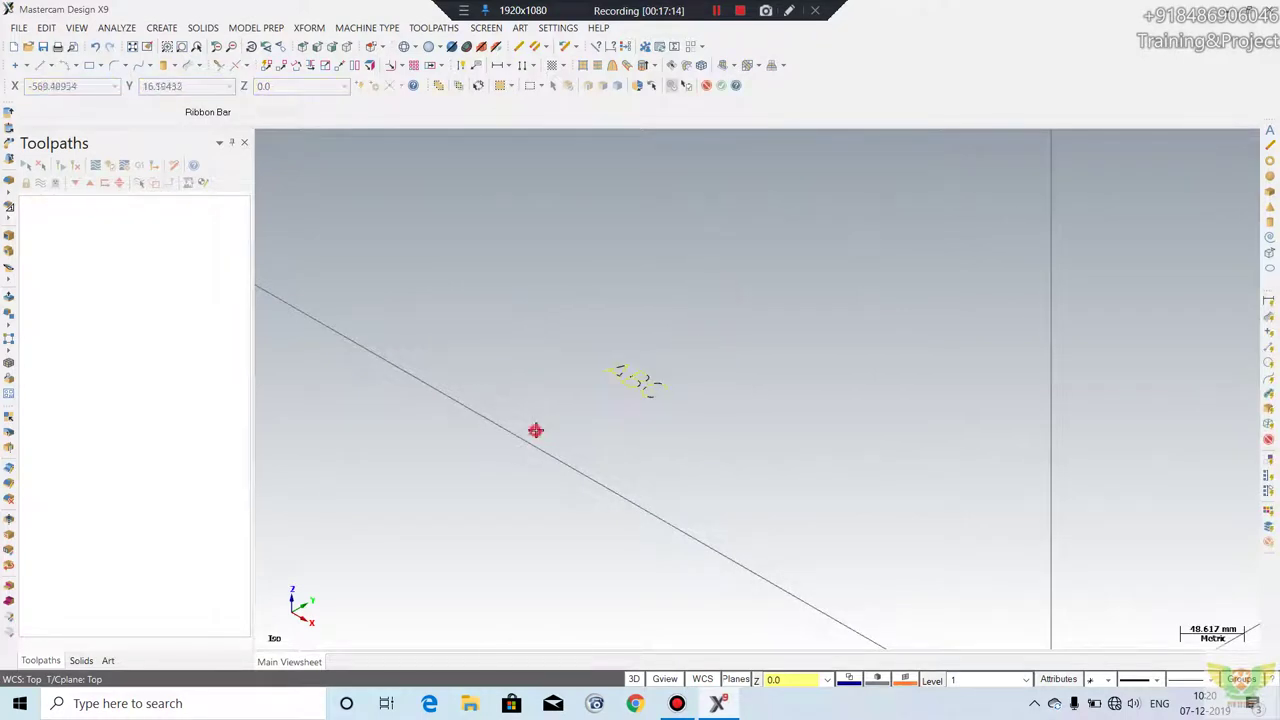
left_click(160, 28)
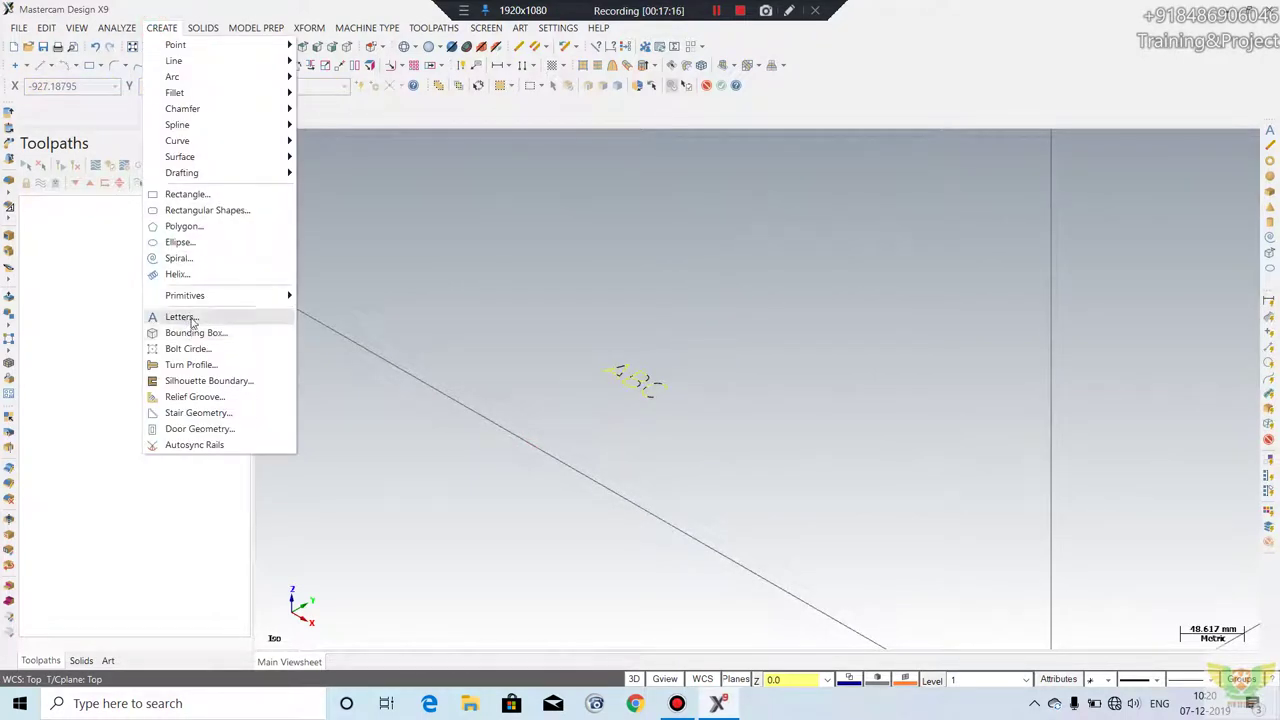
left_click(200, 331)
- Accept the 51.3714 by 20.0588 bounding box around ABC and orbit to inspect it
scroll(646, 380, "up", 1)
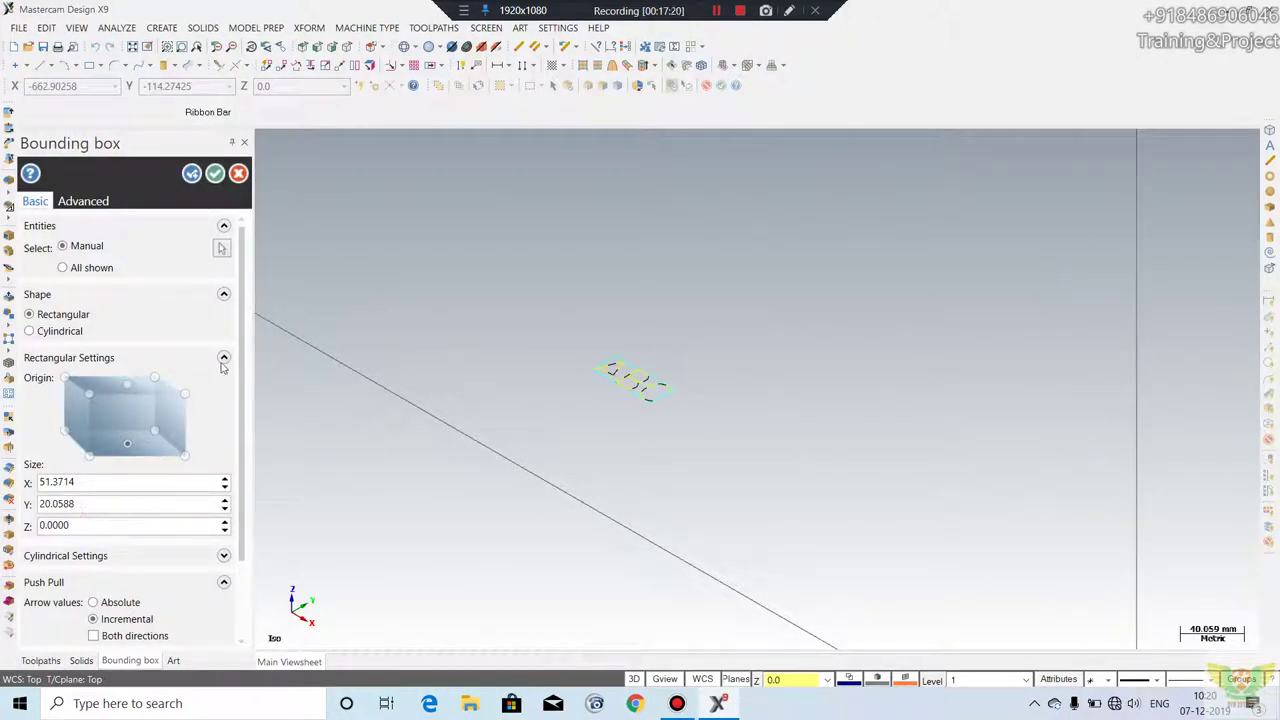
left_click(215, 173)
scroll(669, 396, "up", 1)
scroll(669, 396, "up", 2)
mouse_move(669, 396)
middle_mouse_down()
mouse_move(706, 337)
mouse_move(720, 363)
mouse_move(737, 354)
mouse_move(686, 400)
mouse_move(711, 388)
mouse_move(523, 400)
mouse_move(615, 364)
mouse_move(354, 497)
mouse_move(391, 463)
mouse_move(454, 454)
middle_mouse_up()
scroll(690, 360, "up", 1)
scroll(670, 380, "up", 3)
scroll(690, 378, "up", 4)
scroll(737, 354, "down", 1)
- Undo the bounding box and zoom out to the whole workspace
key("ctrl+z")
scroll(671, 409, "down", 2)
scroll(580, 403, "down", 1)
middle_click_drag(580, 403, 389, 354)
scroll(597, 374, "down", 2)
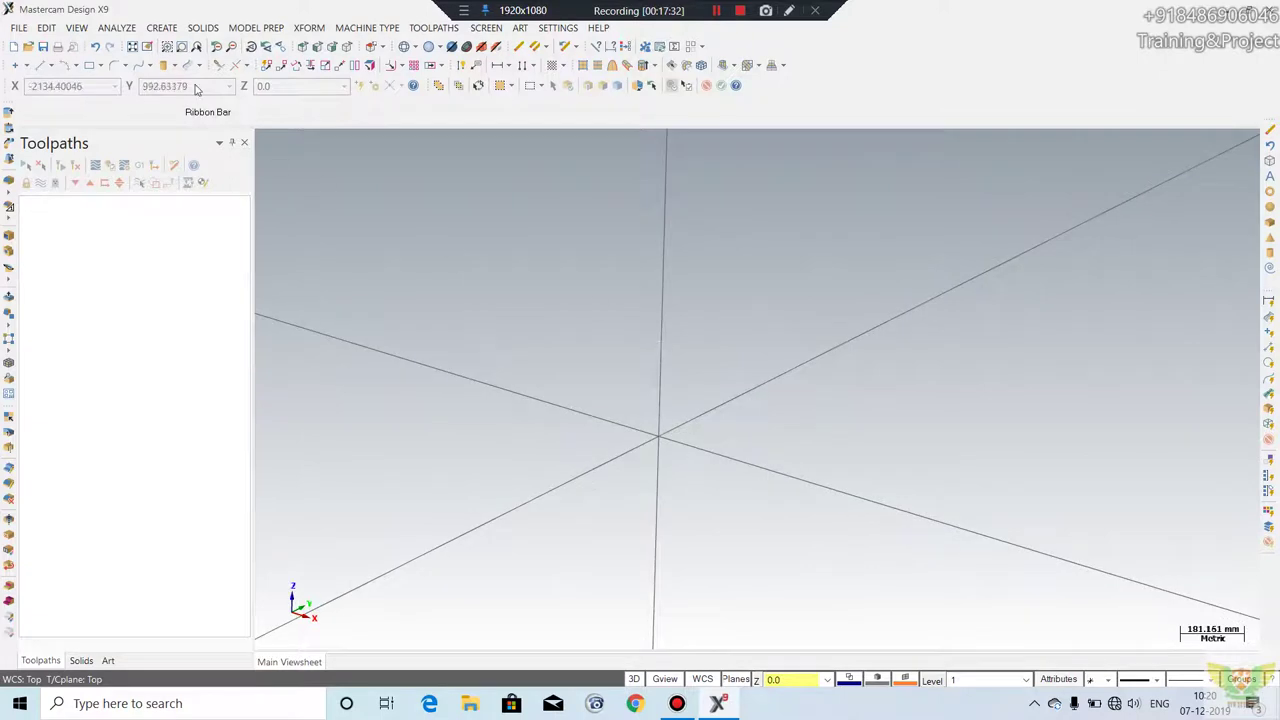
- Create a solid cylinder based where the axis lines cross
left_click(158, 28)
left_click(281, 295)
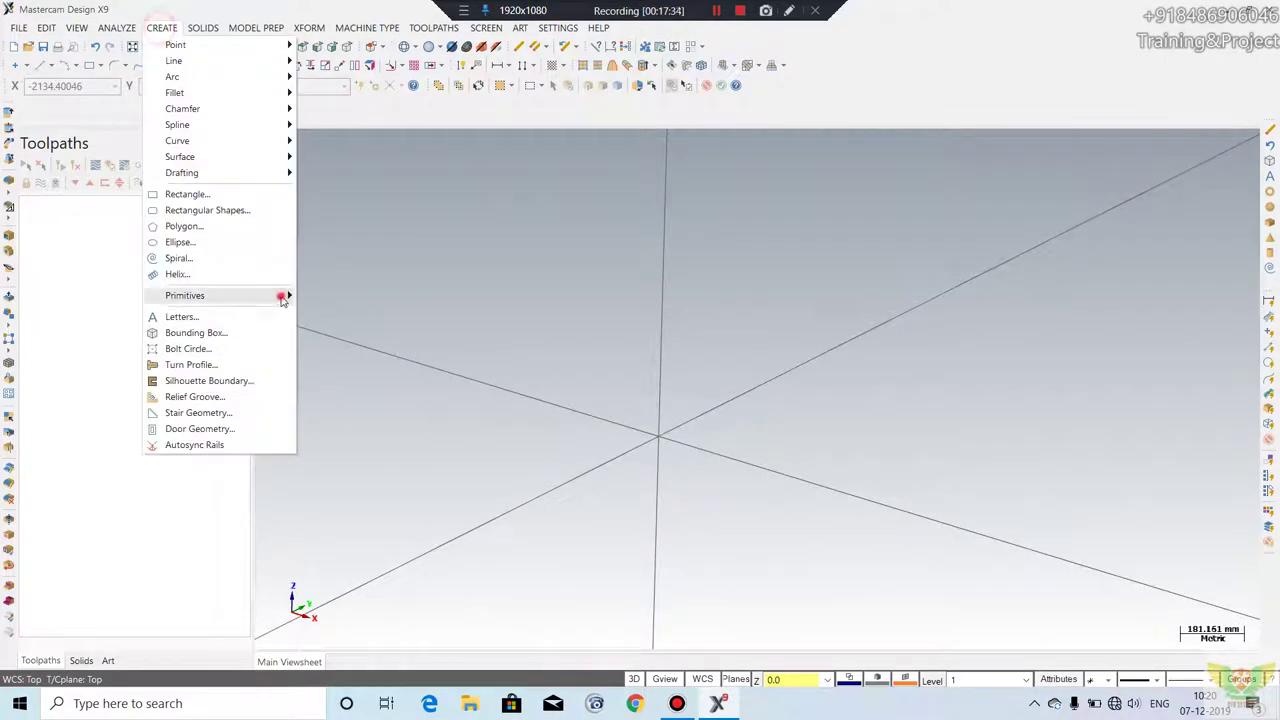
left_click(337, 296)
left_click(629, 491)
left_click(680, 440)
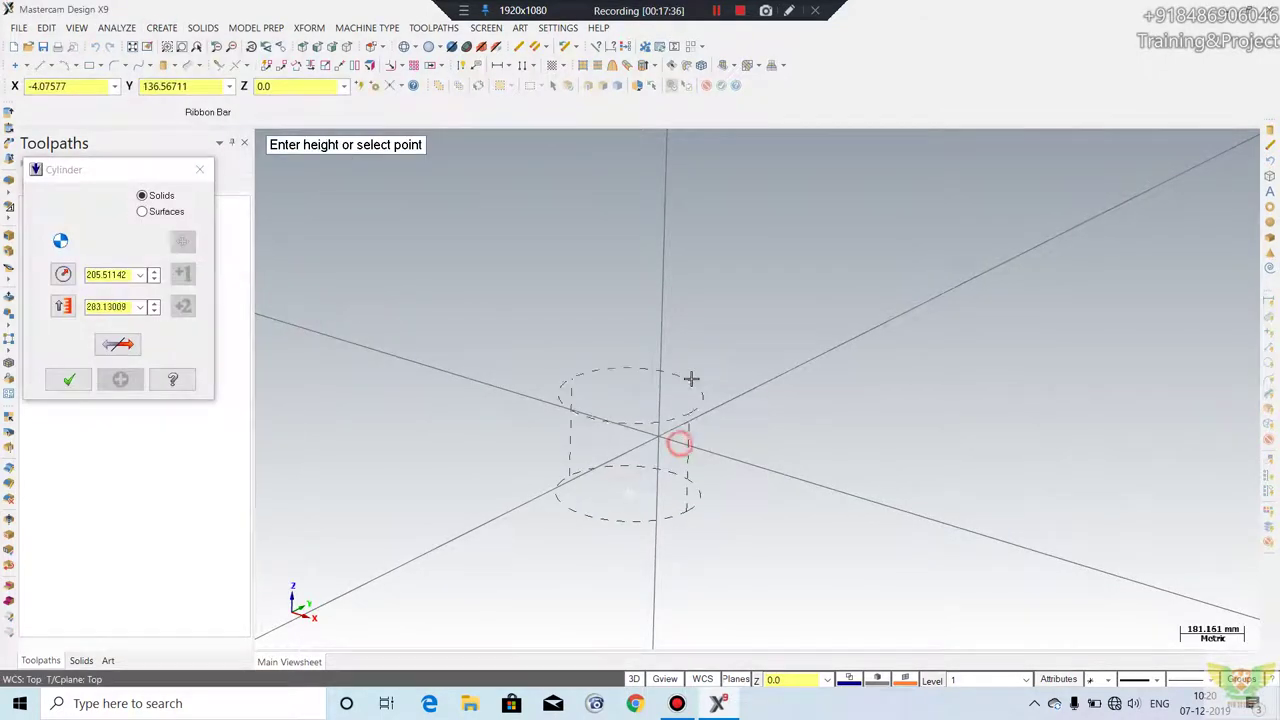
left_click(693, 376)
left_click(68, 379)
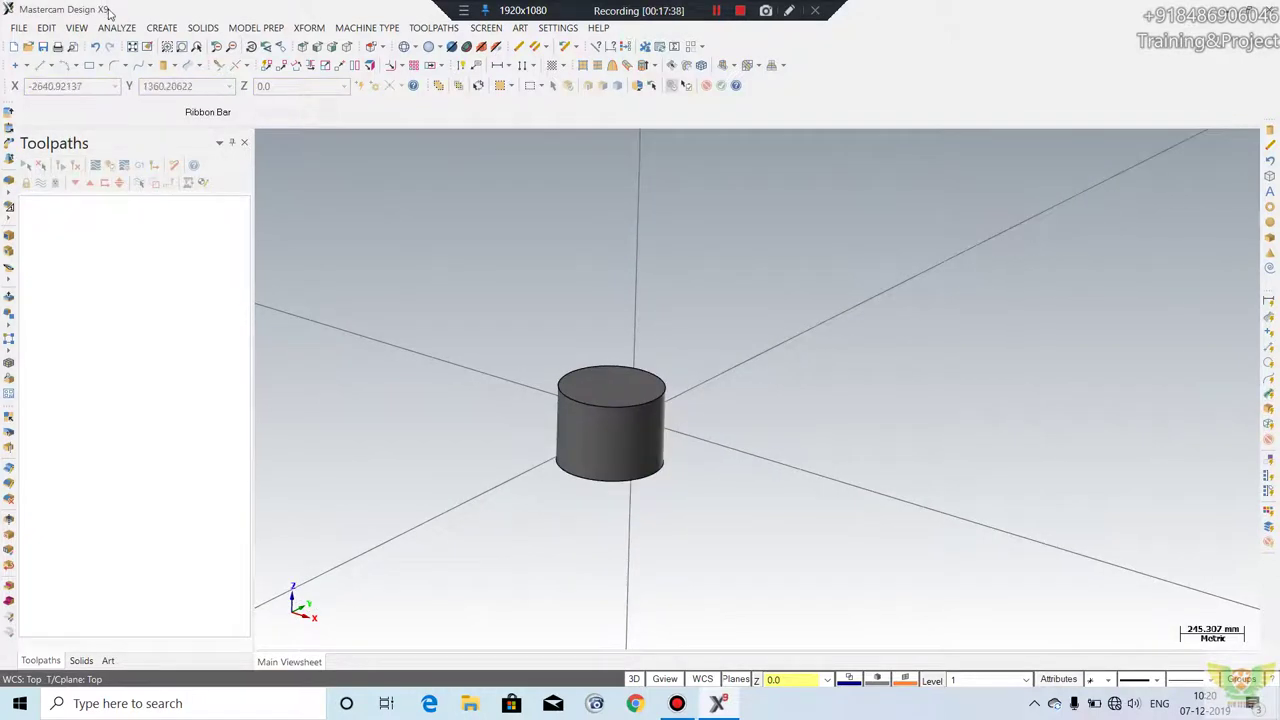
- Cancel the Letters command, then start a bounding box and window-select the cylinder
left_click(159, 28)
left_click(222, 320)
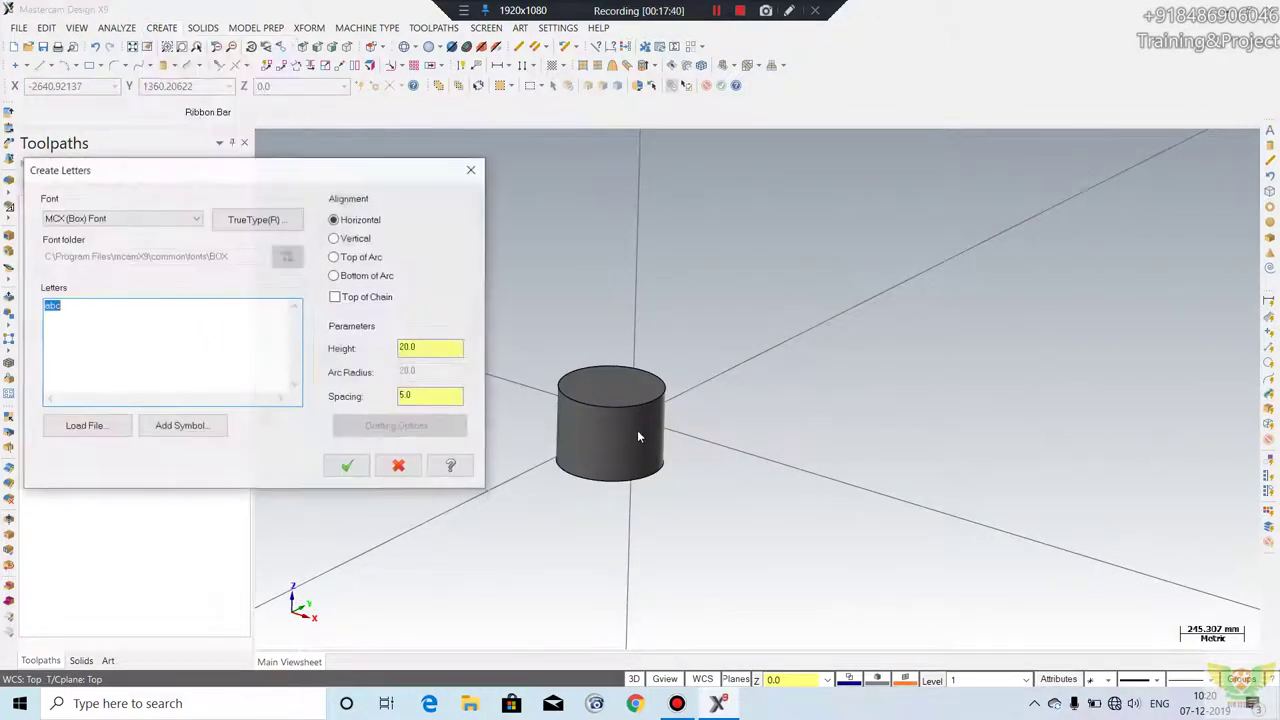
left_click(399, 466)
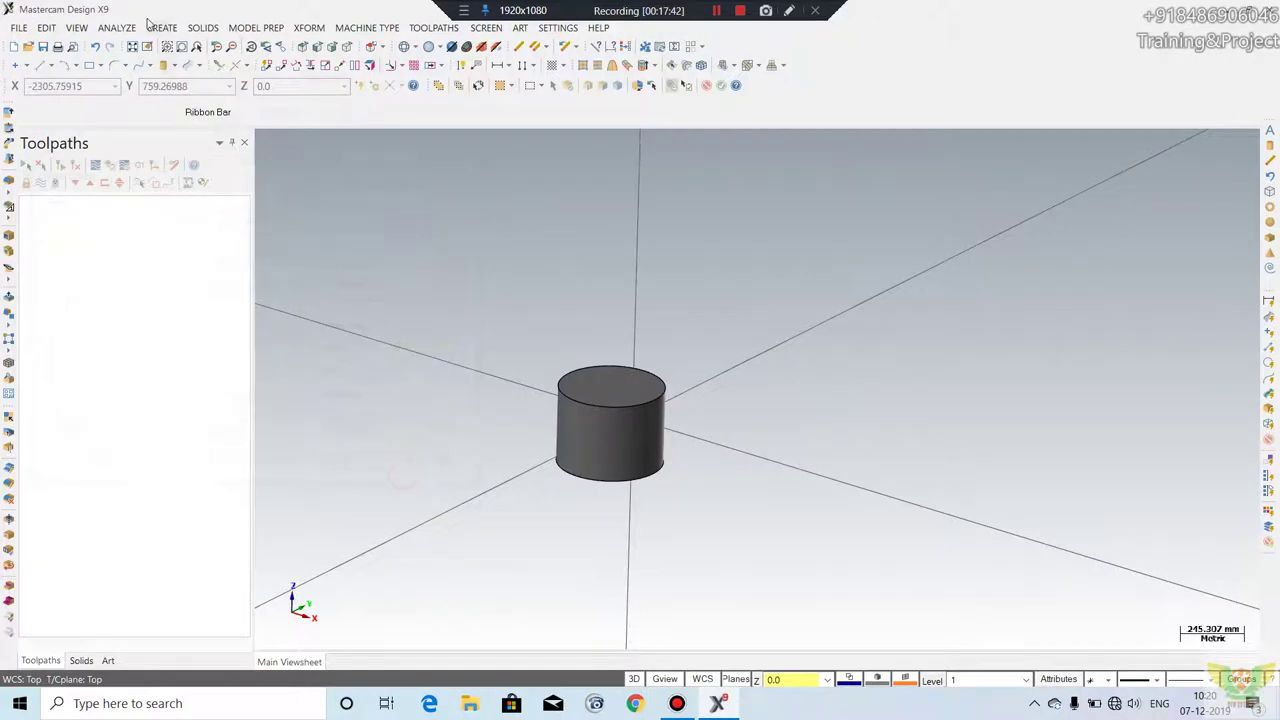
left_click(159, 28)
left_click(184, 346)
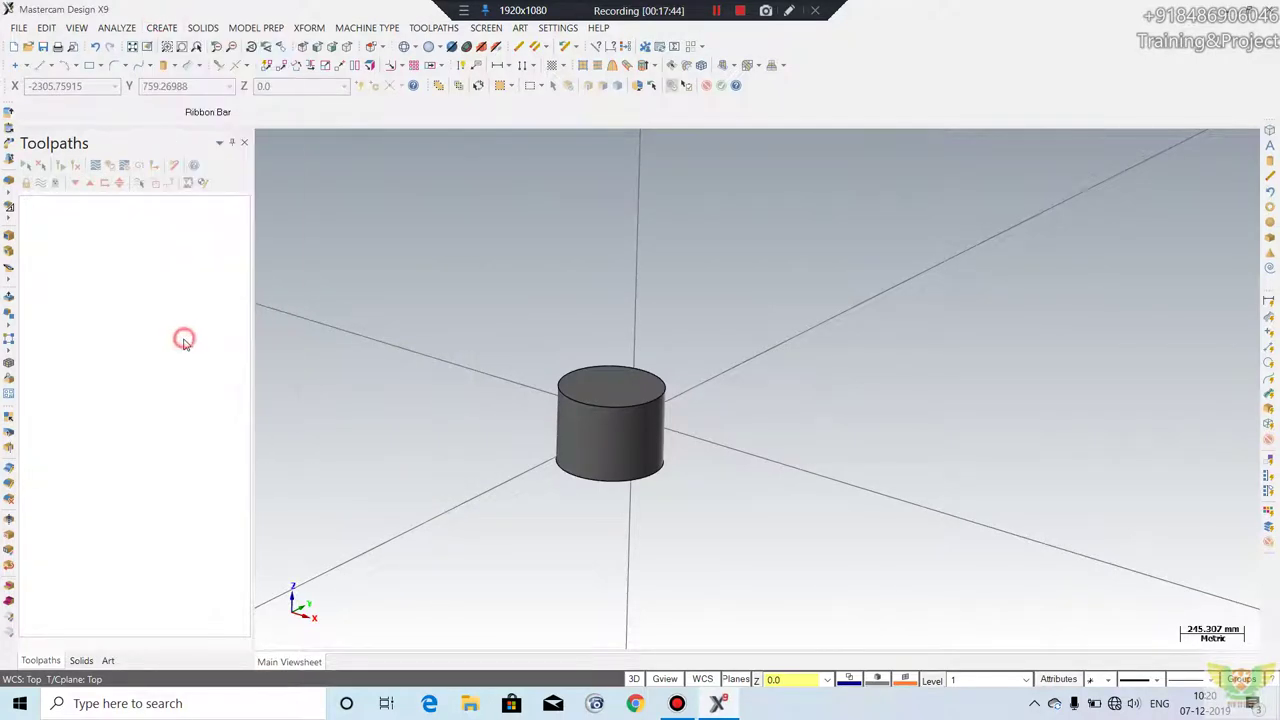
left_click_drag(820, 258, 406, 554)
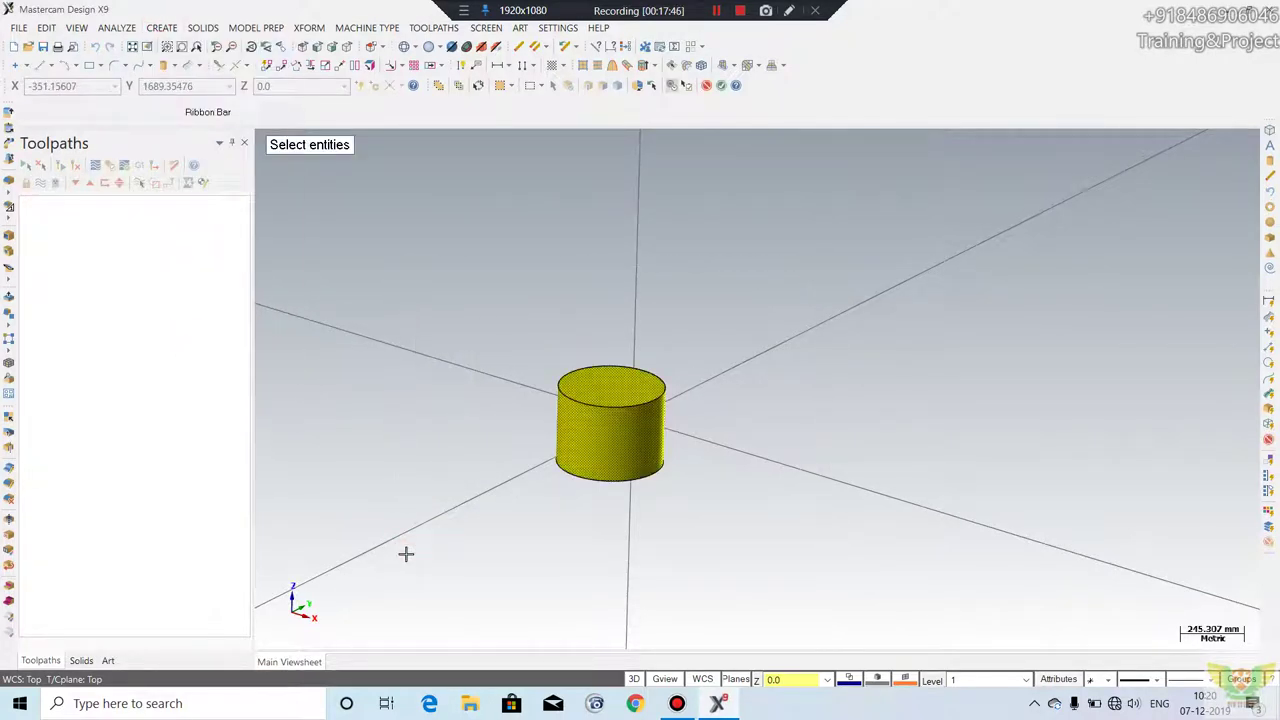
key("Return")
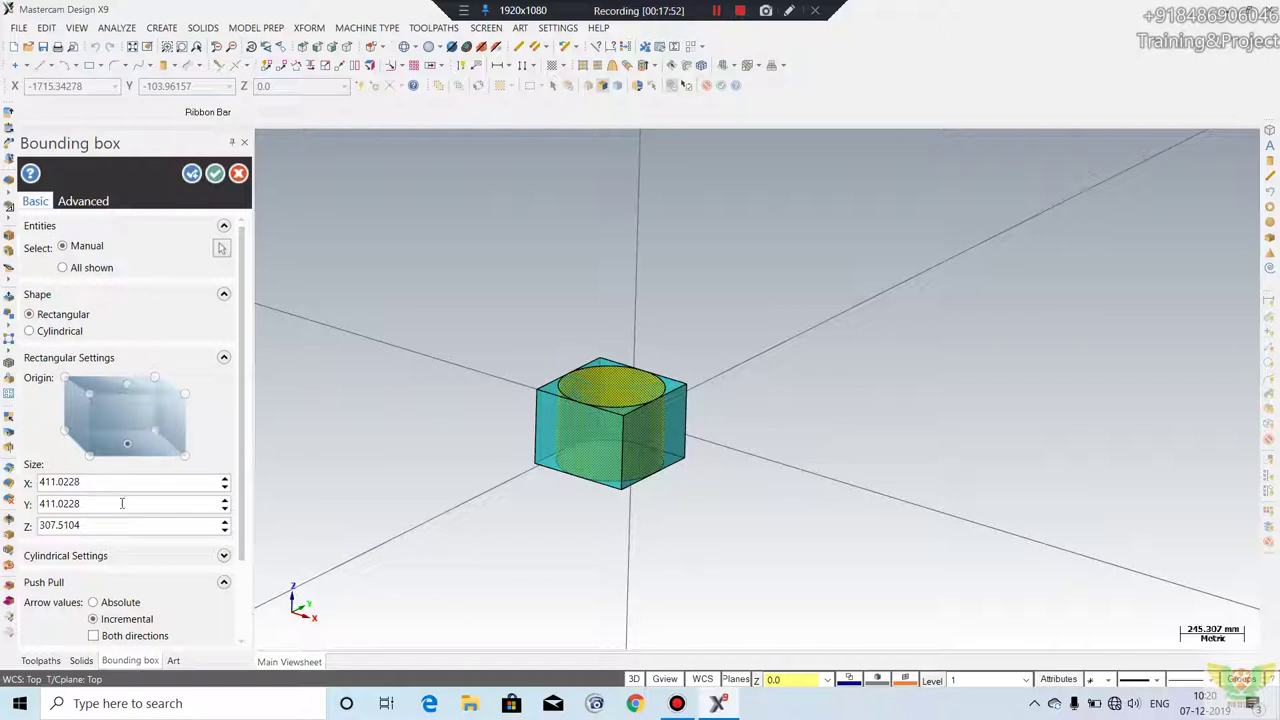
left_click(238, 173)
scroll(615, 460, "up", 2)
scroll(612, 459, "up", 2)
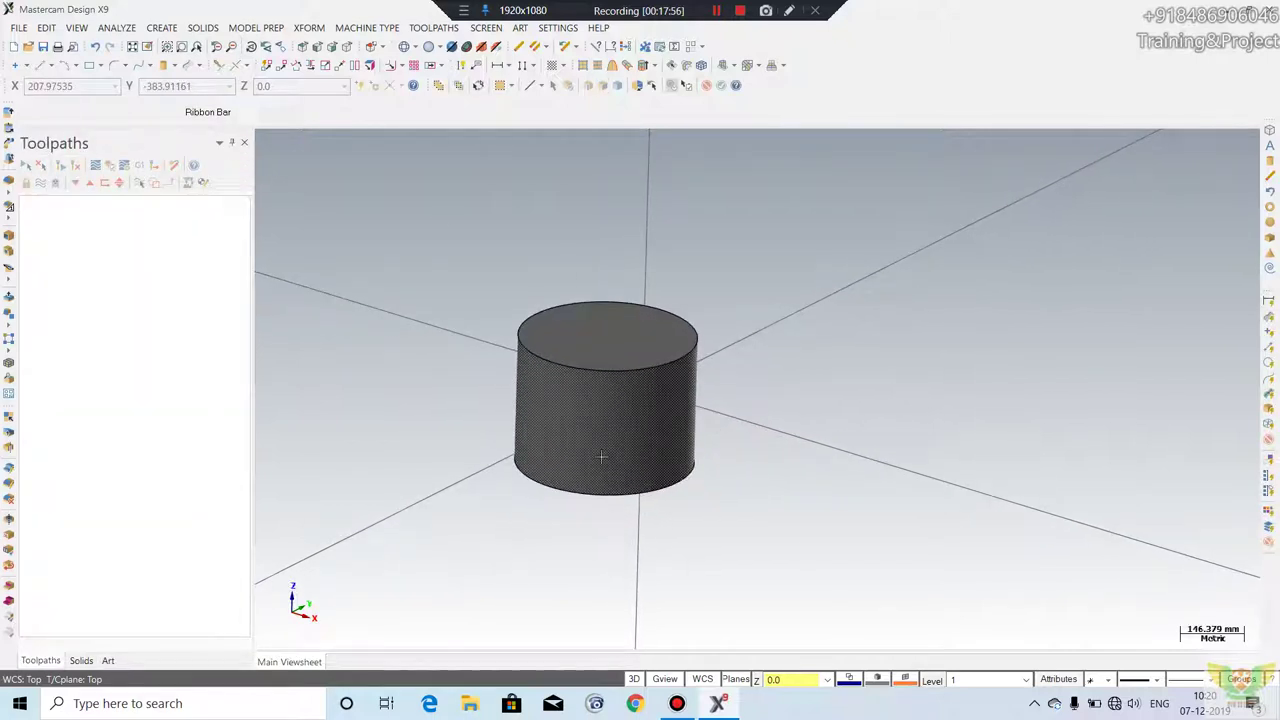
scroll(600, 458, "down", 2)
scroll(473, 461, "up", 1)
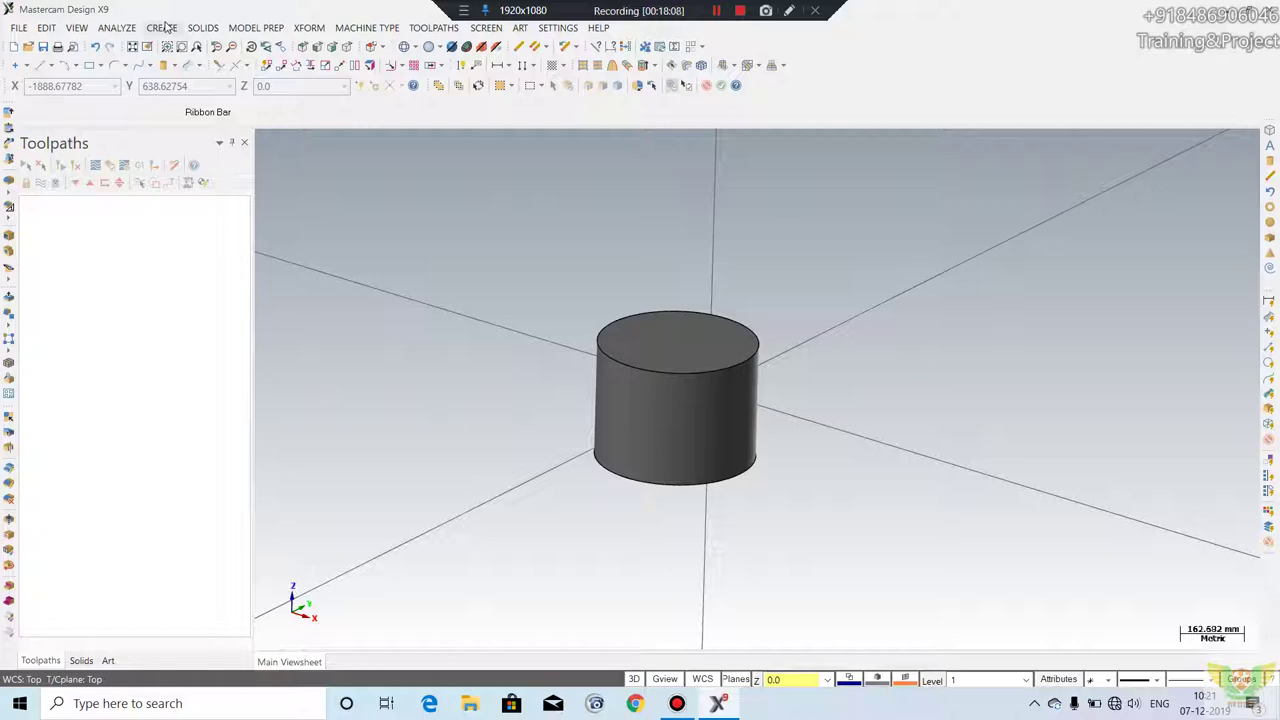
left_click(163, 27)
mouse_move(182, 172)
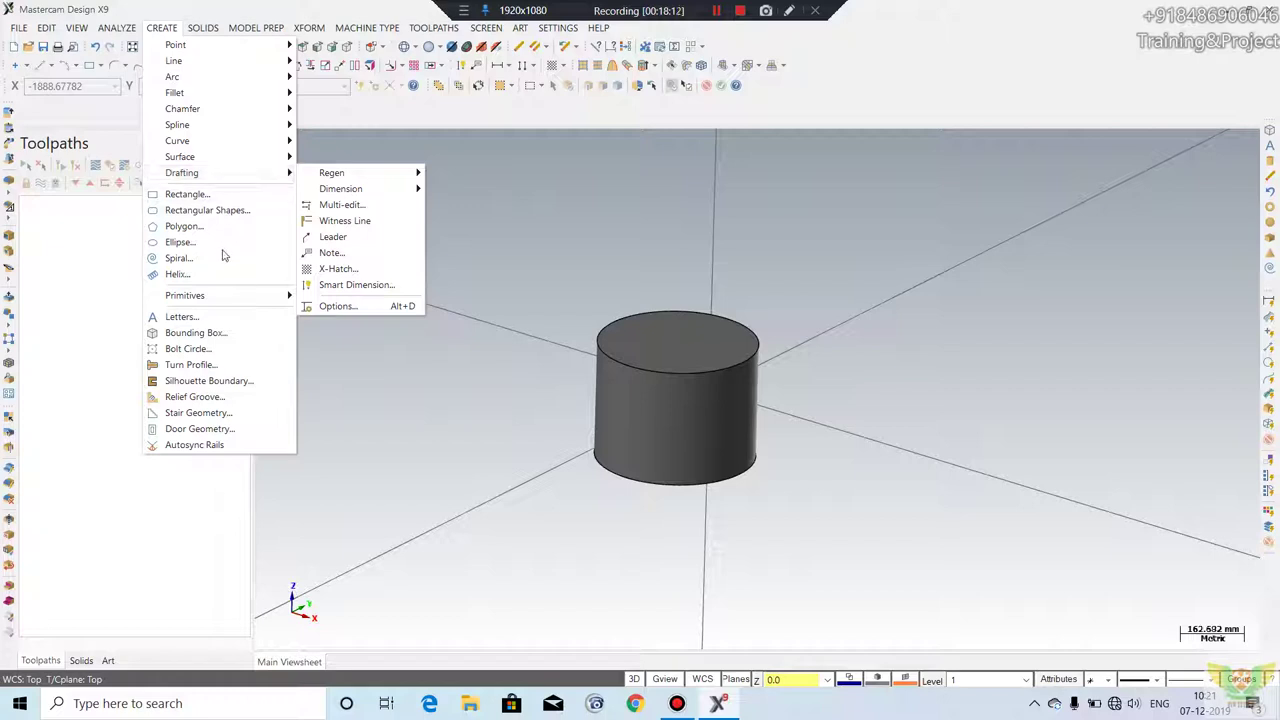
left_click(214, 357)
scroll(655, 353, "up", 1)
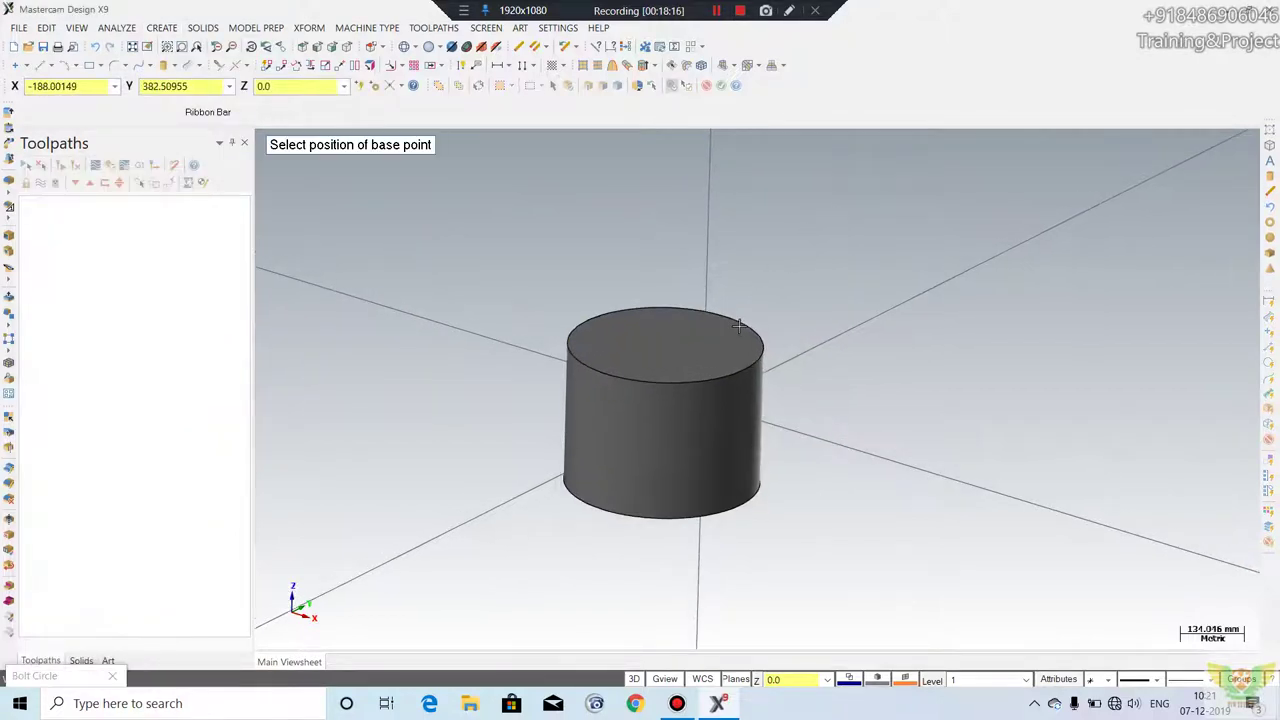
scroll(655, 353, "up", 2)
scroll(655, 353, "up", 1)
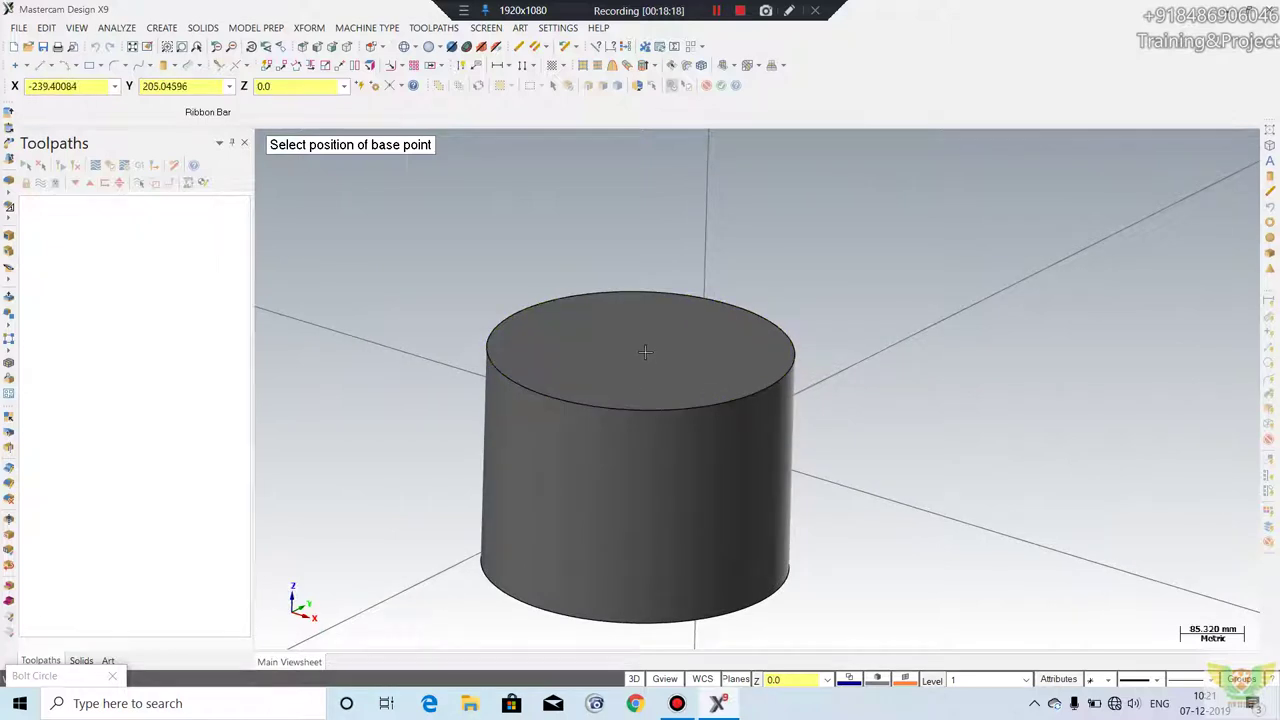
mouse_move(646, 388)
middle_mouse_down()
mouse_move(711, 217)
mouse_move(614, 363)
middle_mouse_up()
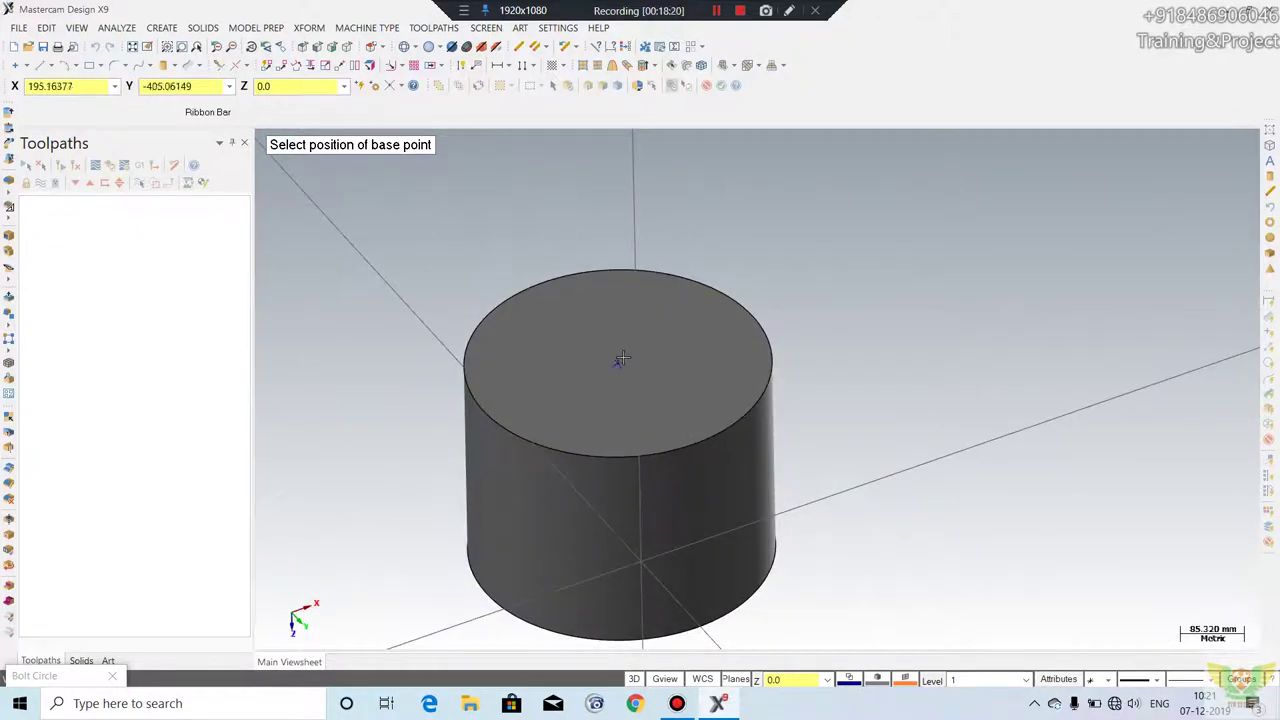
left_click(617, 362)
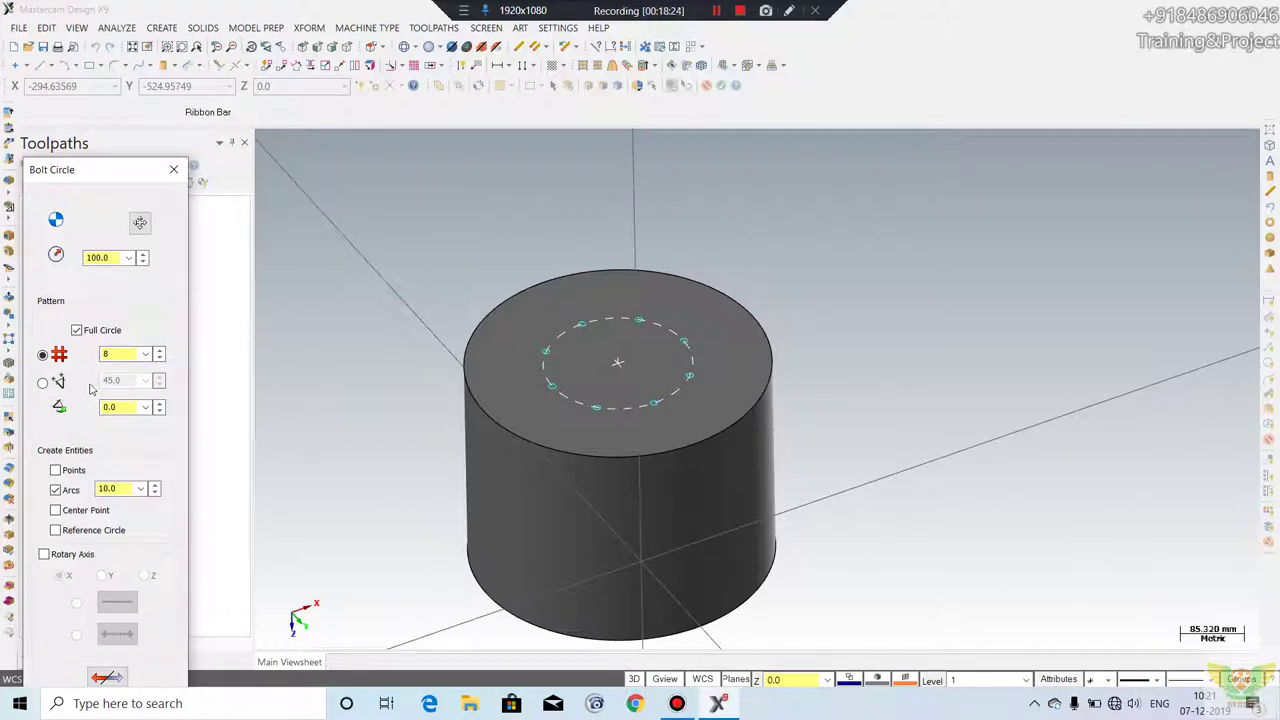
scroll(636, 292, "up", 1)
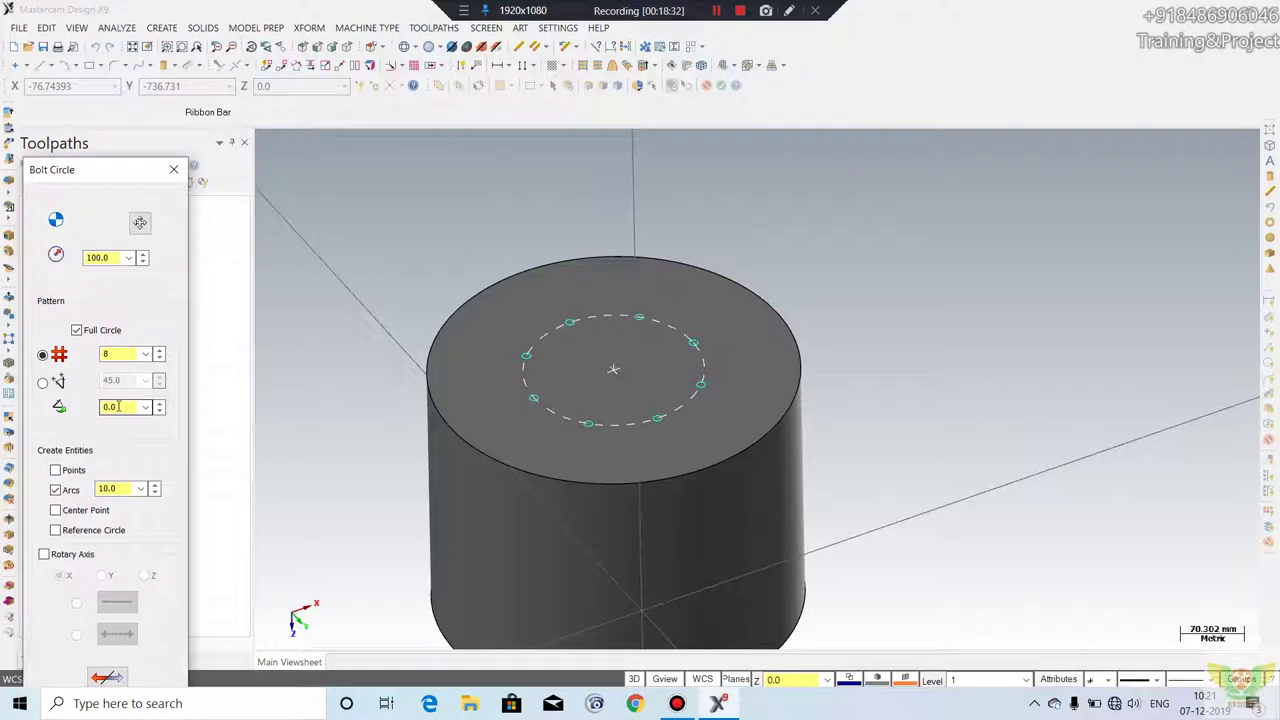
left_click(173, 169)
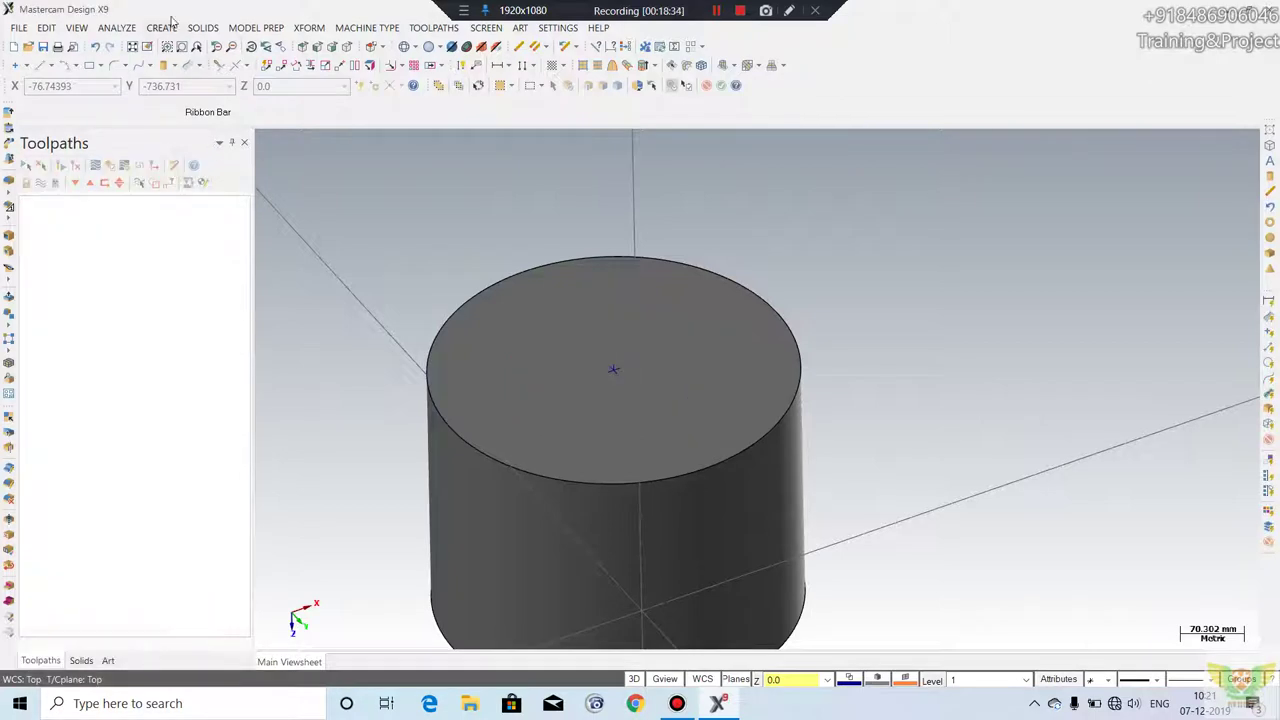
- Select the cylinder's top face
scroll(614, 372, "up", 3)
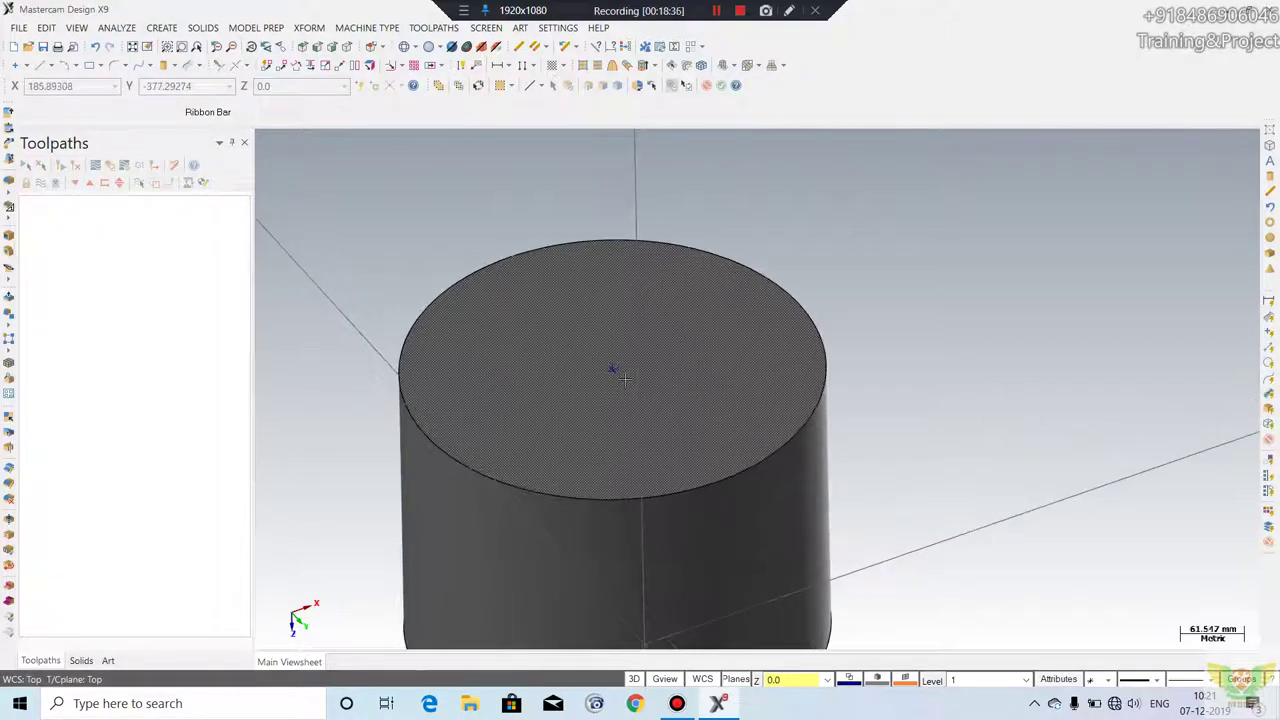
left_click(611, 368)
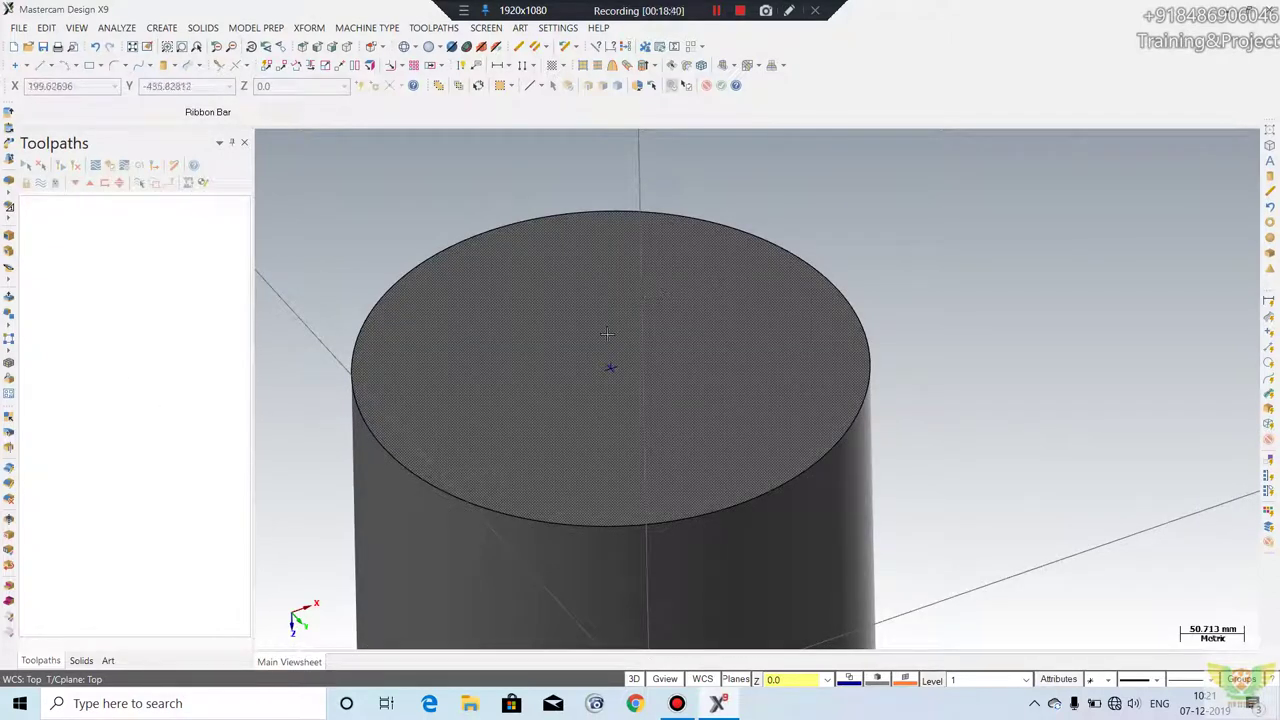
left_click(611, 364)
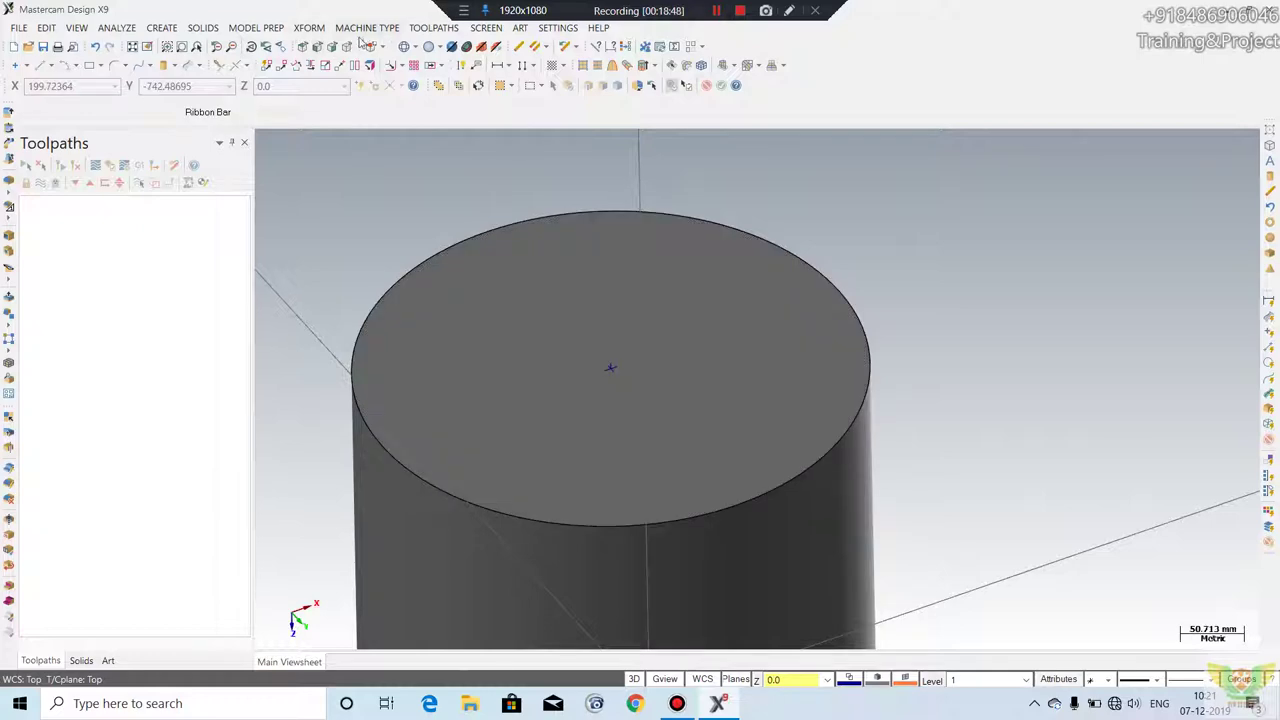
- Look over the XFORM commands, then start Turn Profile from the CREATE menu
left_click(309, 27)
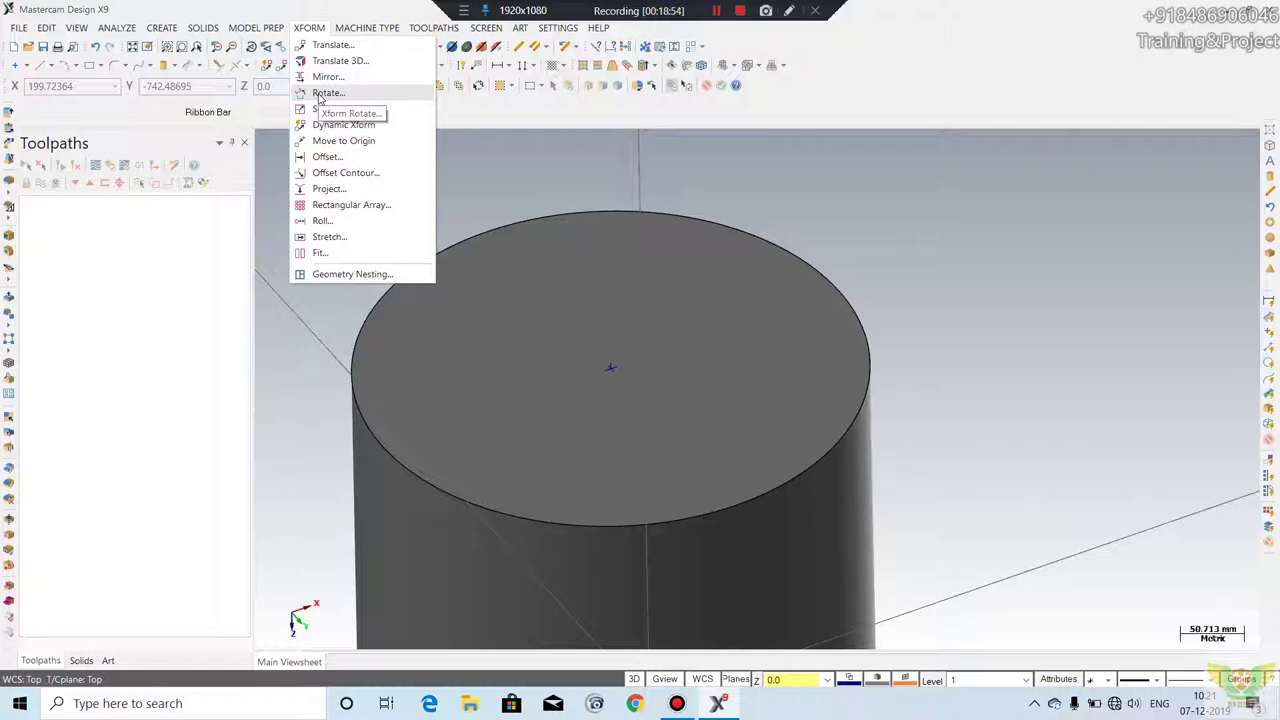
left_click(162, 27)
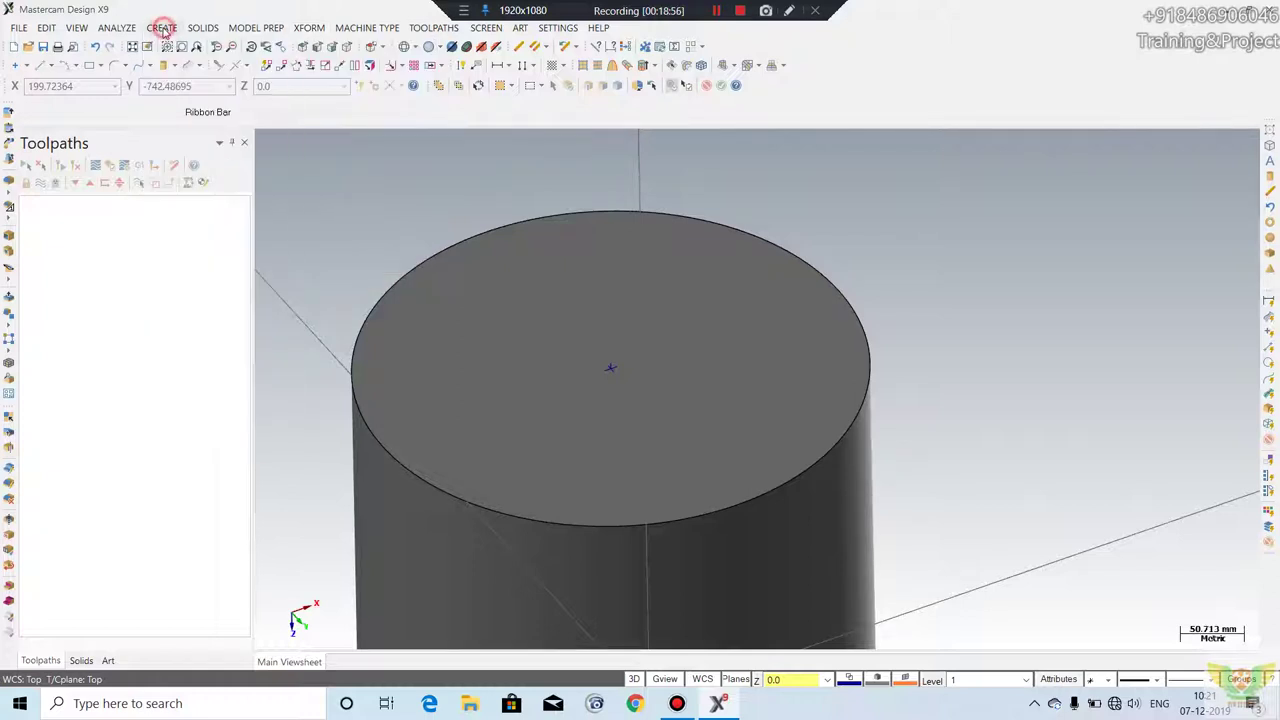
left_click(162, 27)
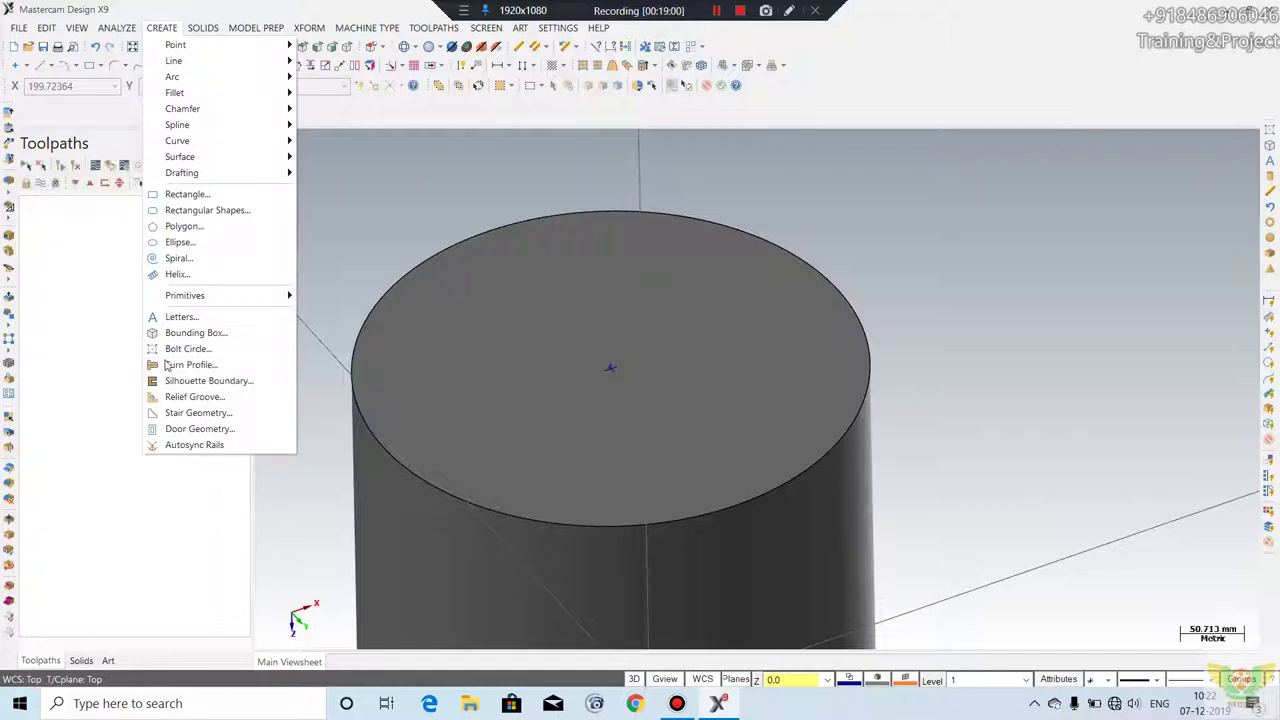
left_click(170, 365)
- Confirm the cylinder selection and generate its turn profile curve
scroll(700, 330, "down", 3)
scroll(690, 360, "down", 2)
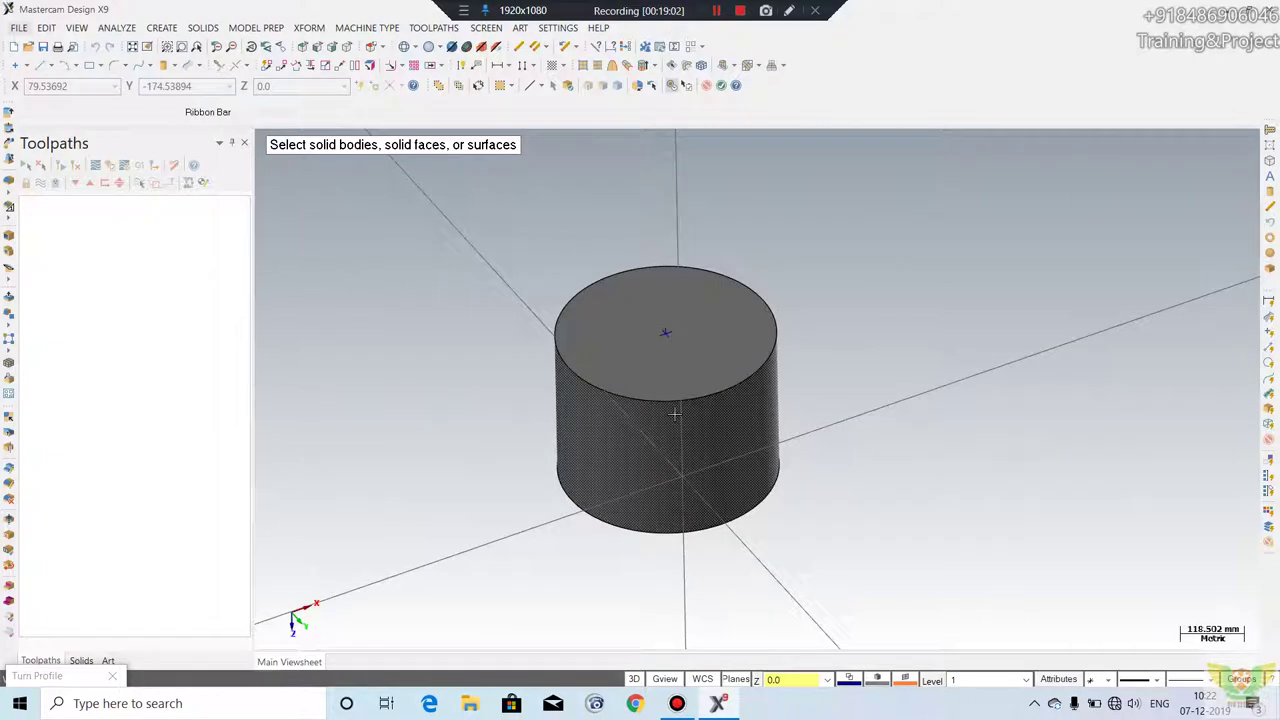
key("Return")
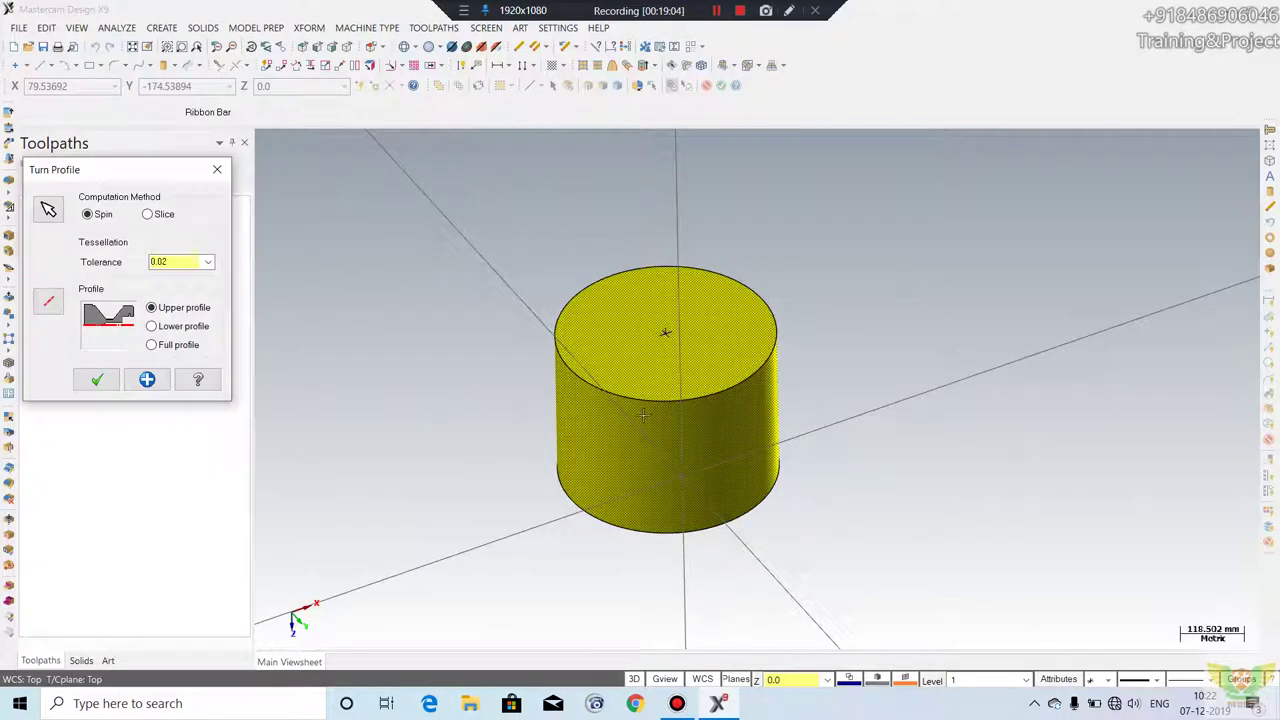
left_click(96, 379)
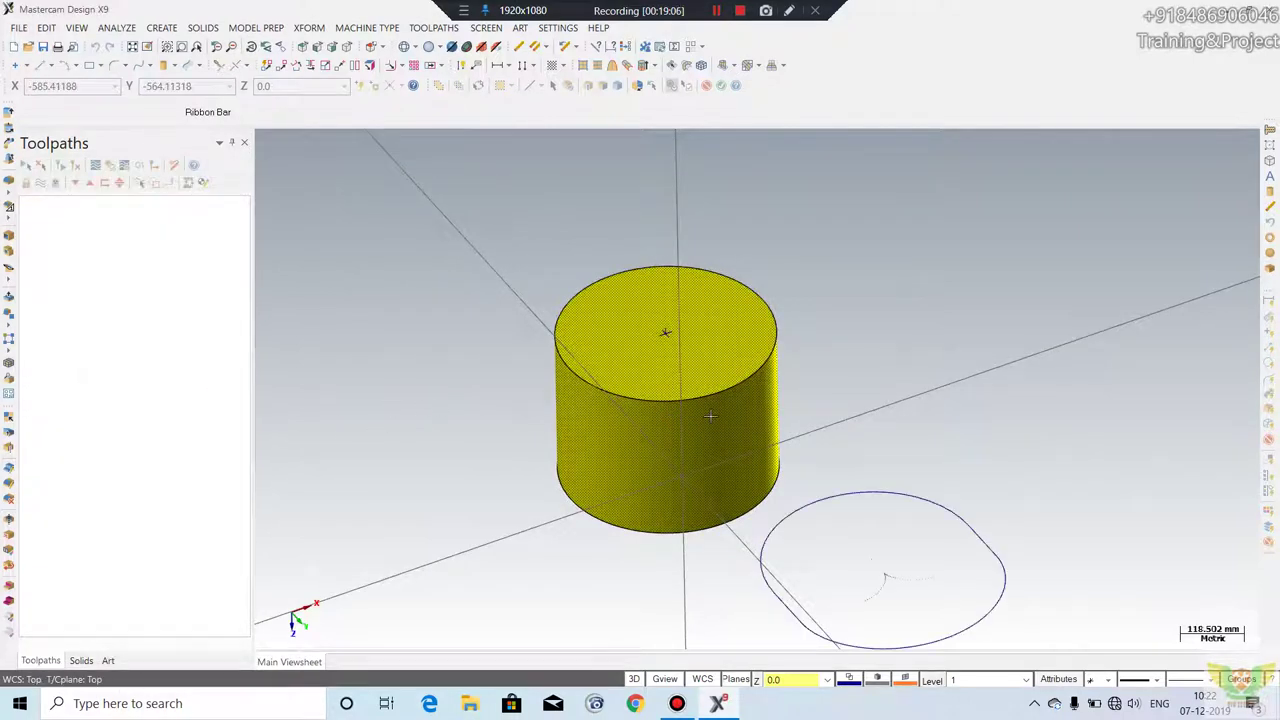
- Orbit and zoom to inspect the cylinder and its new curve
mouse_move(803, 443)
middle_mouse_down()
mouse_move(823, 437)
mouse_move(820, 500)
mouse_move(791, 458)
mouse_move(857, 457)
mouse_move(870, 470)
mouse_move(522, 320)
middle_mouse_up()
scroll(522, 320, "down", 1)
scroll(620, 340, "down", 1)
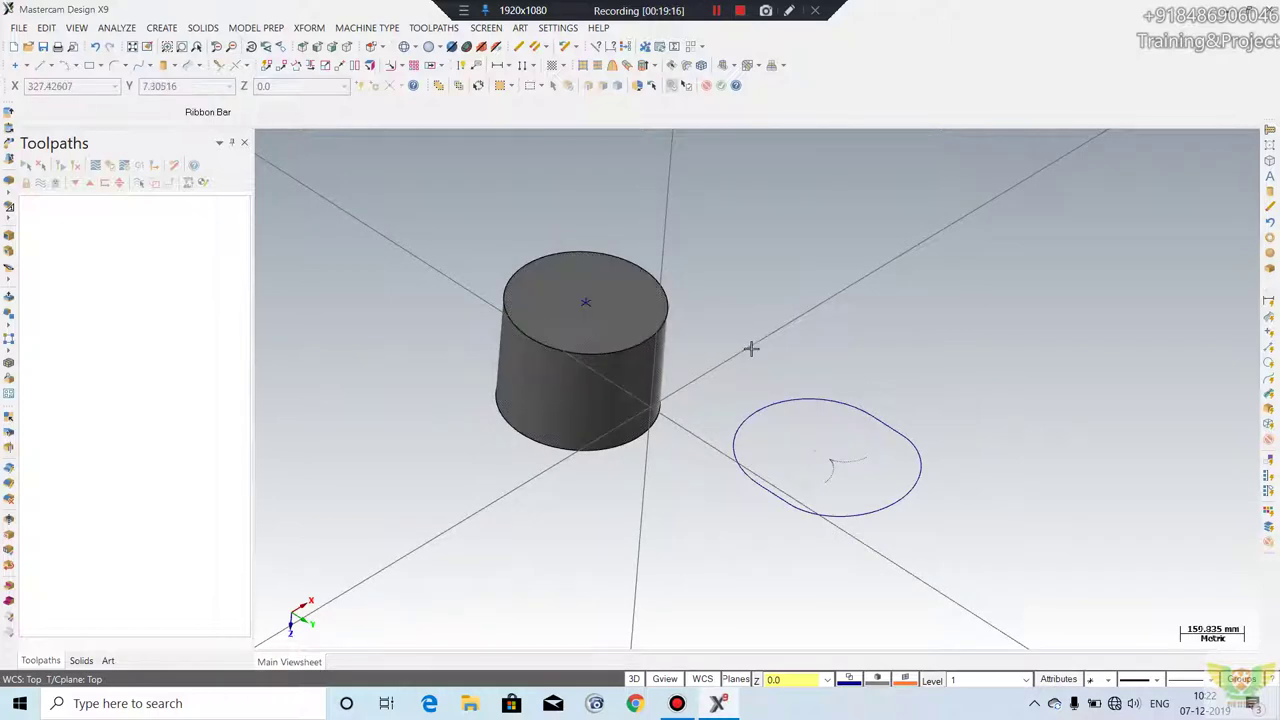
scroll(900, 420, "down", 1)
scroll(877, 441, "up", 3)
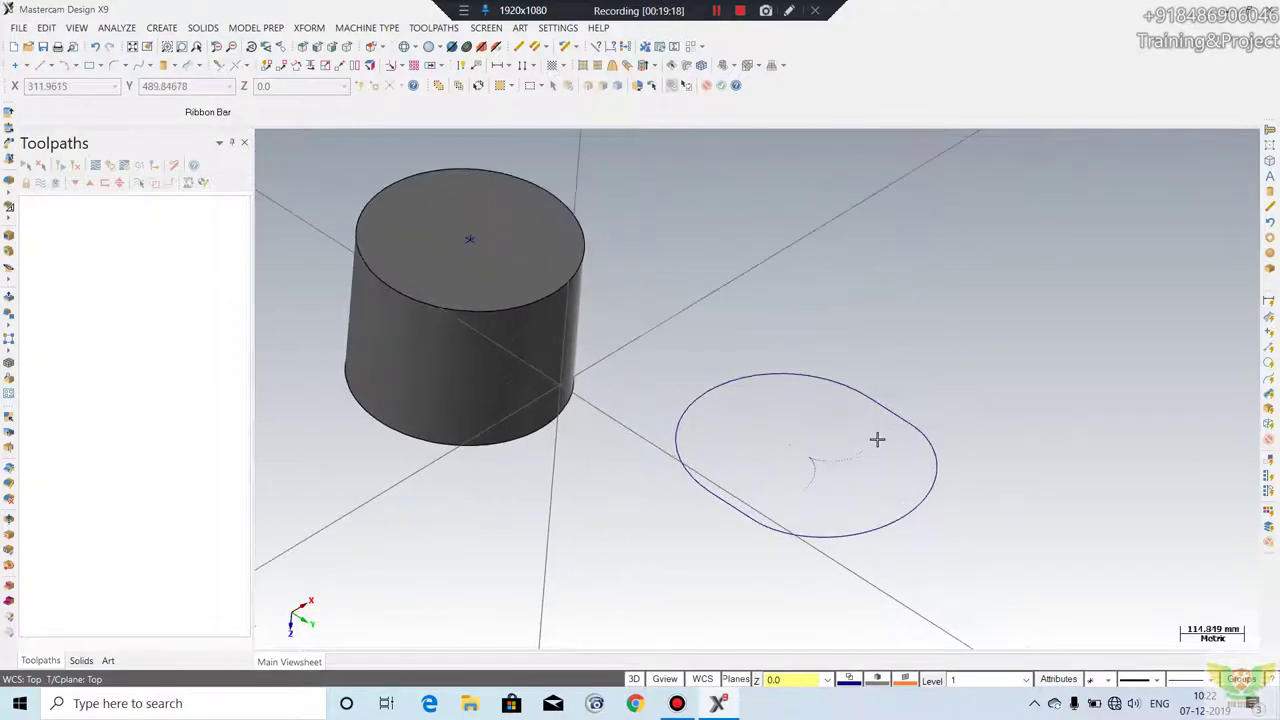
scroll(866, 443, "up", 1)
scroll(703, 477, "down", 2)
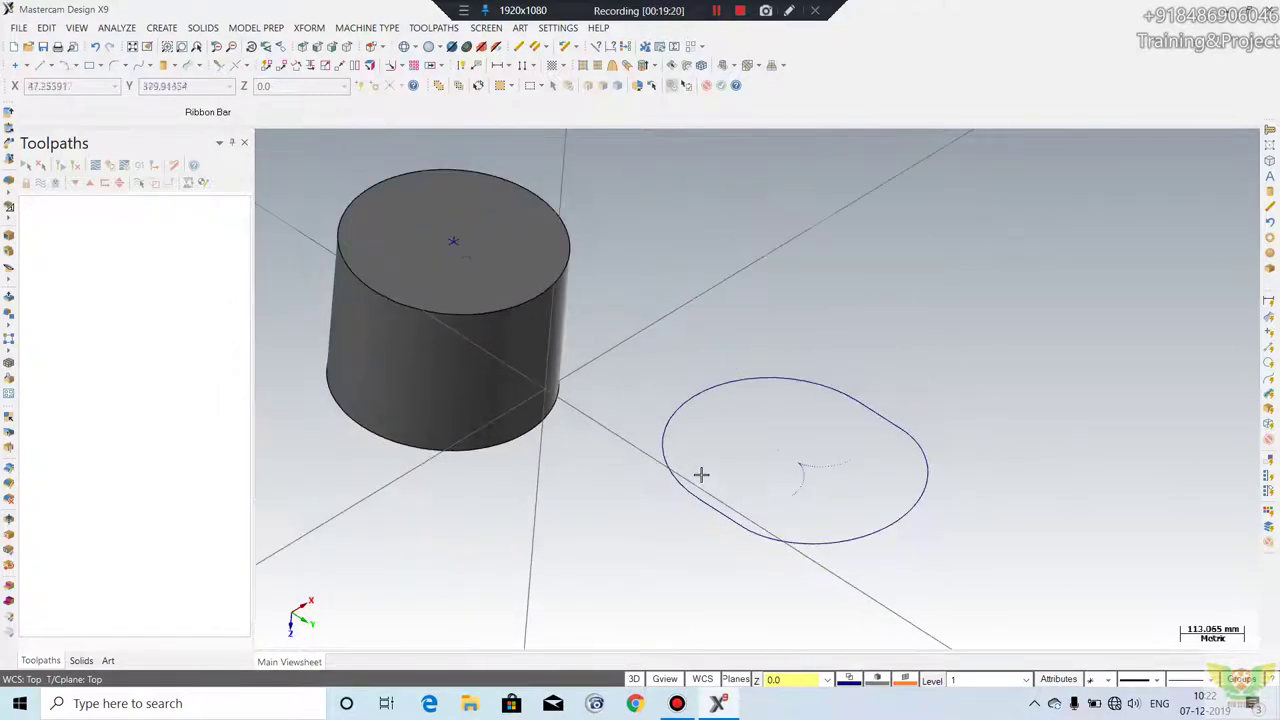
scroll(690, 467, "down", 1)
mouse_move(666, 451)
middle_mouse_down()
mouse_move(631, 457)
mouse_move(603, 434)
middle_mouse_up()
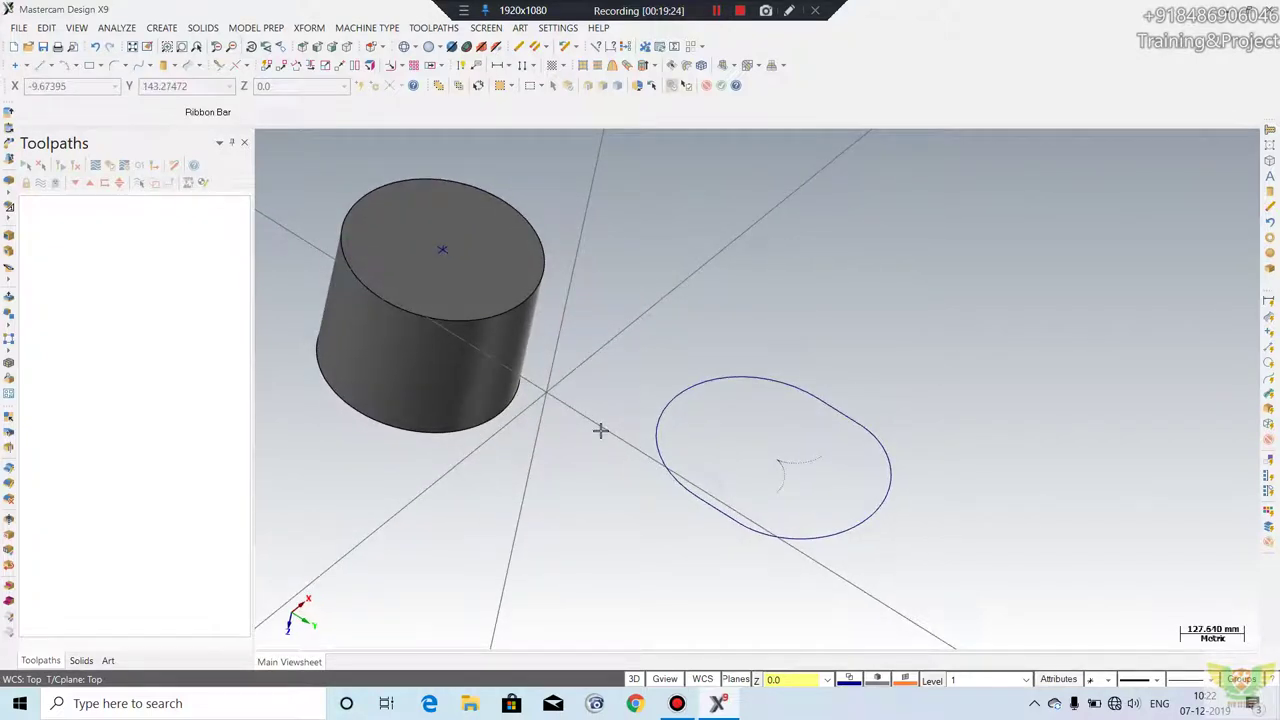
scroll(557, 441, "down", 1)
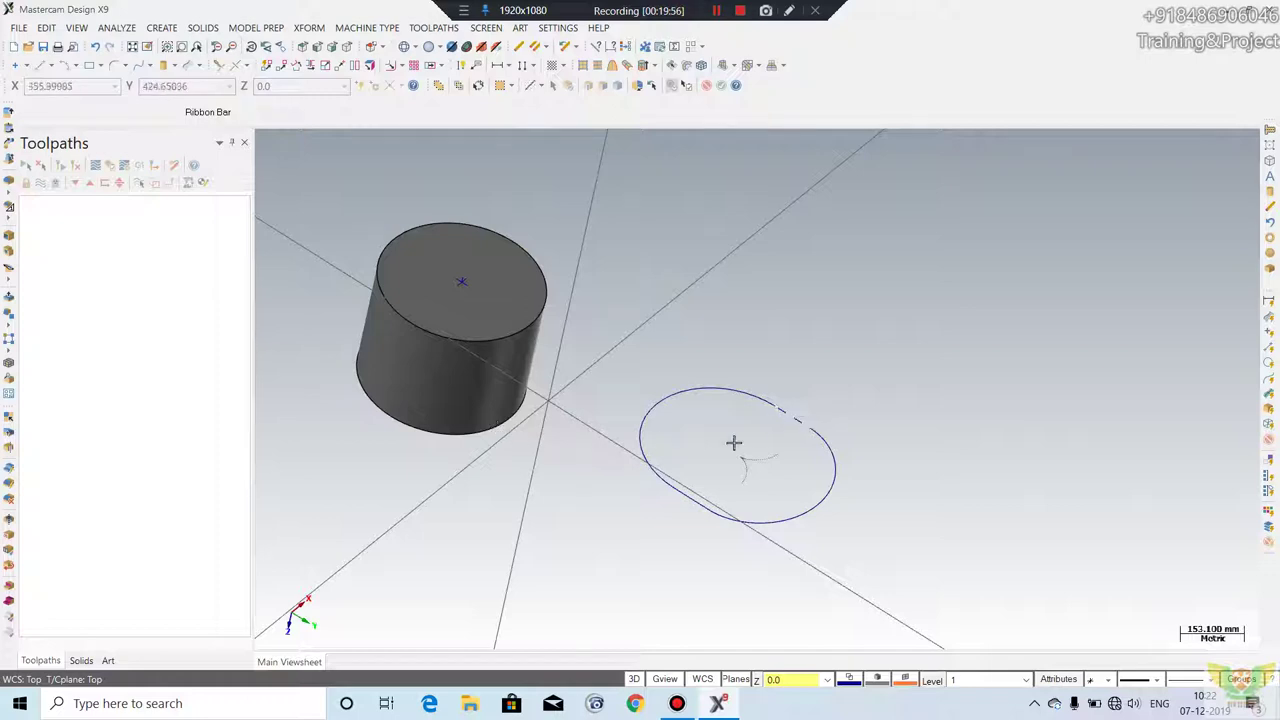
scroll(700, 400, "down", 2)
- Switch to the Isometric (WCS) view and zoom out
right_click(697, 312)
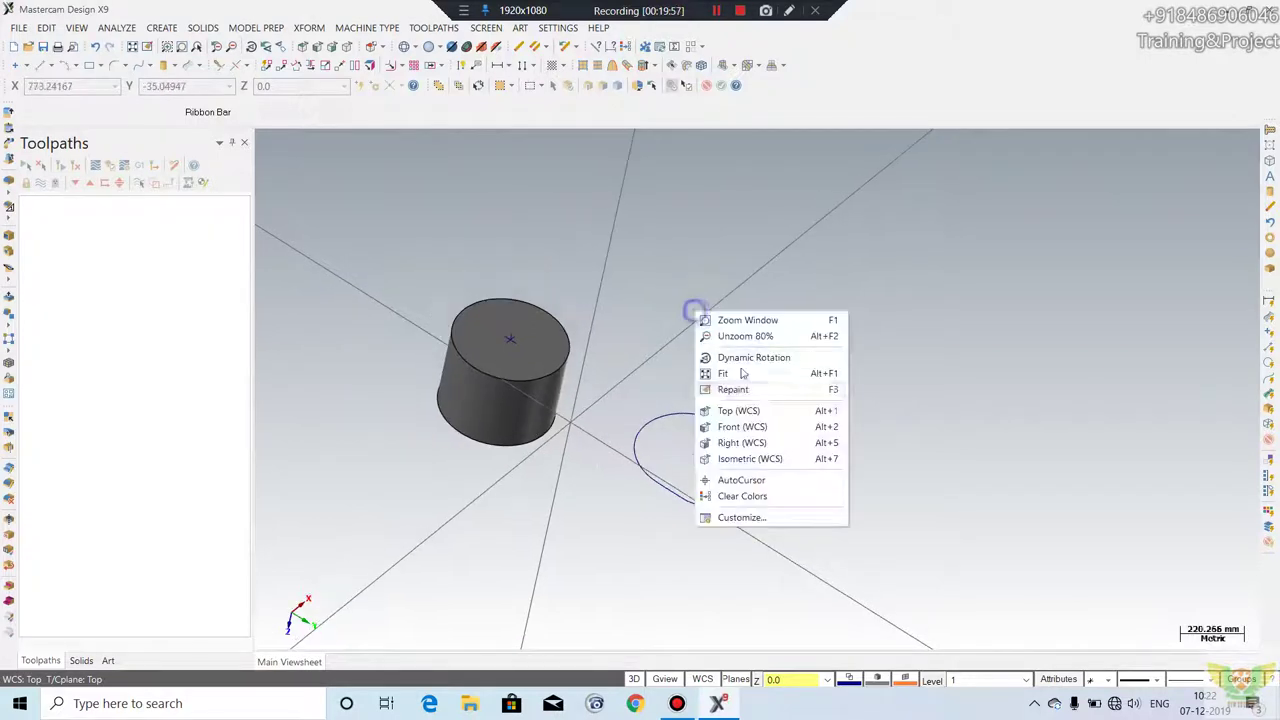
left_click(750, 459)
scroll(633, 349, "down", 3)
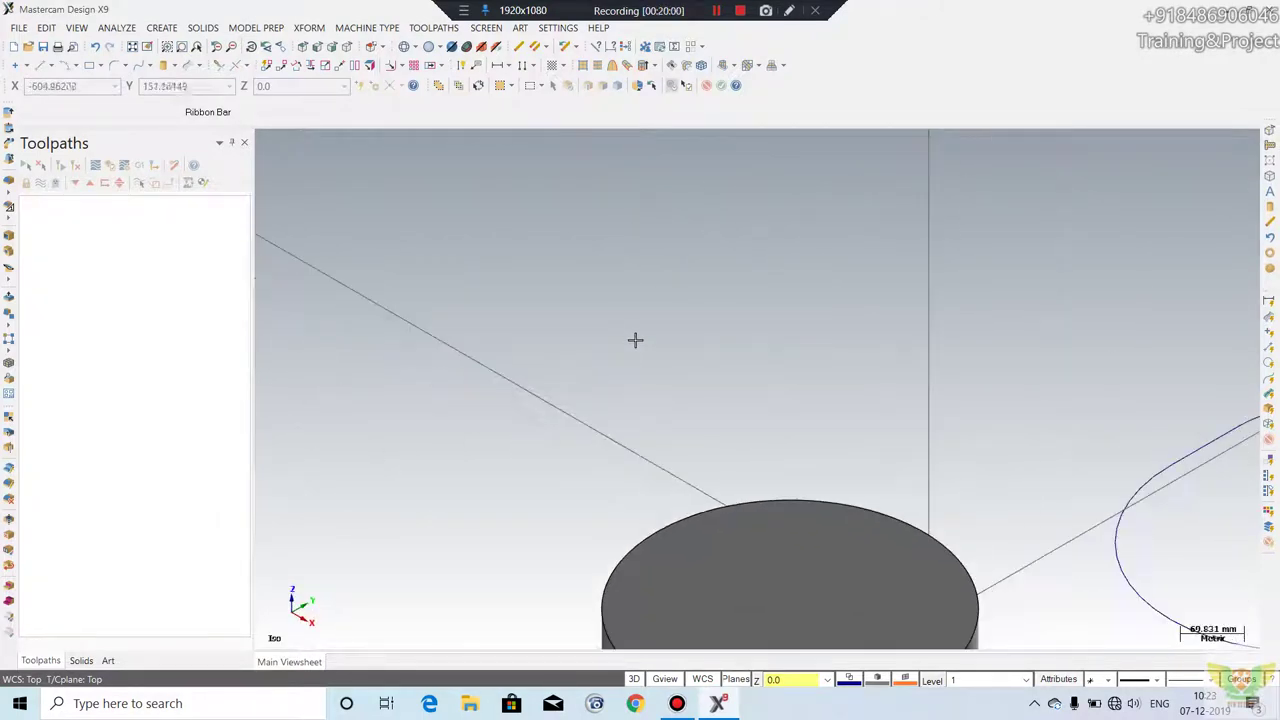
scroll(660, 355, "down", 3)
scroll(750, 400, "down", 2)
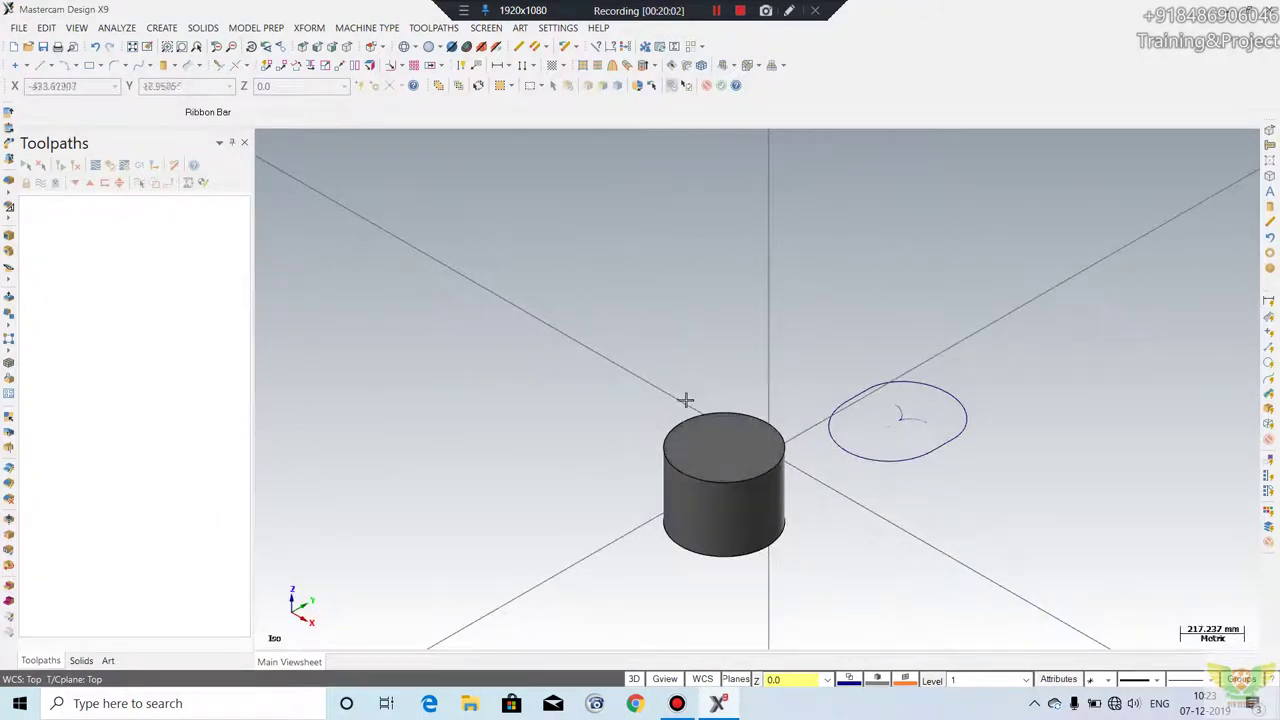
- Delete the ellipse curve and window-select the cylinder
left_click_drag(780, 350, 586, 600)
left_click(990, 370)
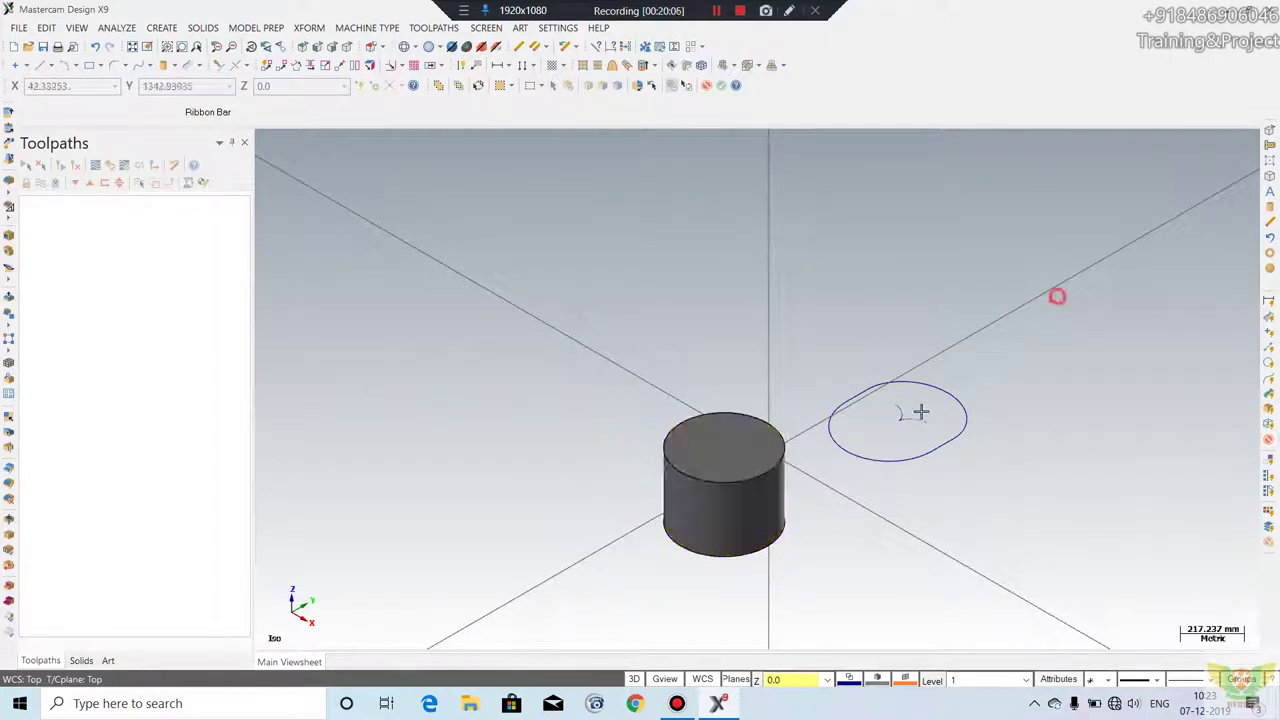
left_click_drag(1057, 296, 810, 522)
key("Delete")
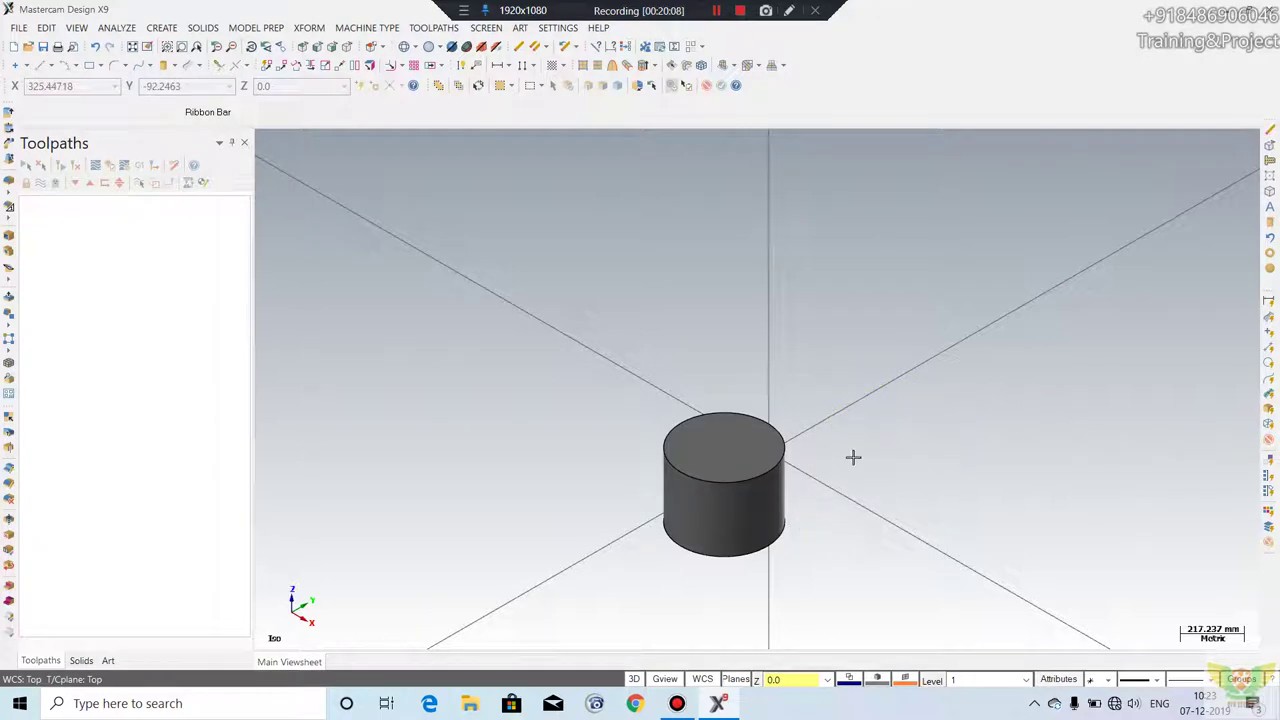
left_click_drag(866, 326, 577, 630)
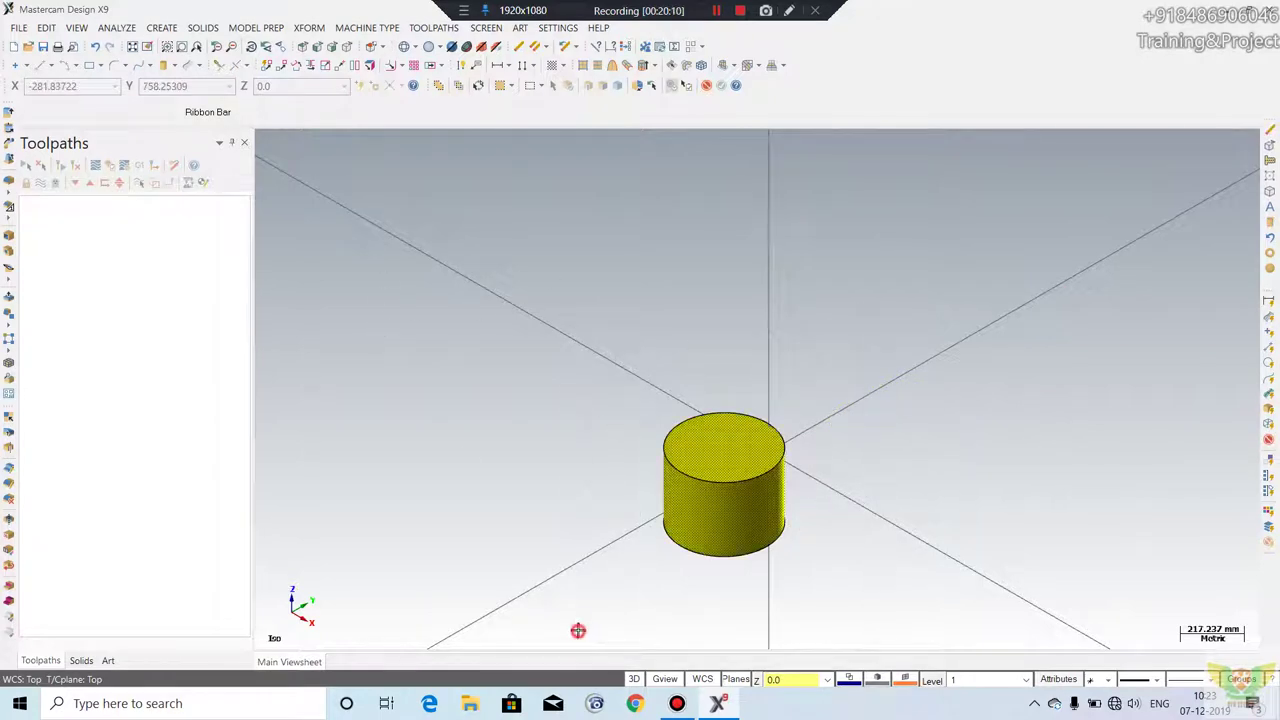
- Move the cylinder to the origin using Move to Origin
left_click(309, 27)
left_click(357, 141)
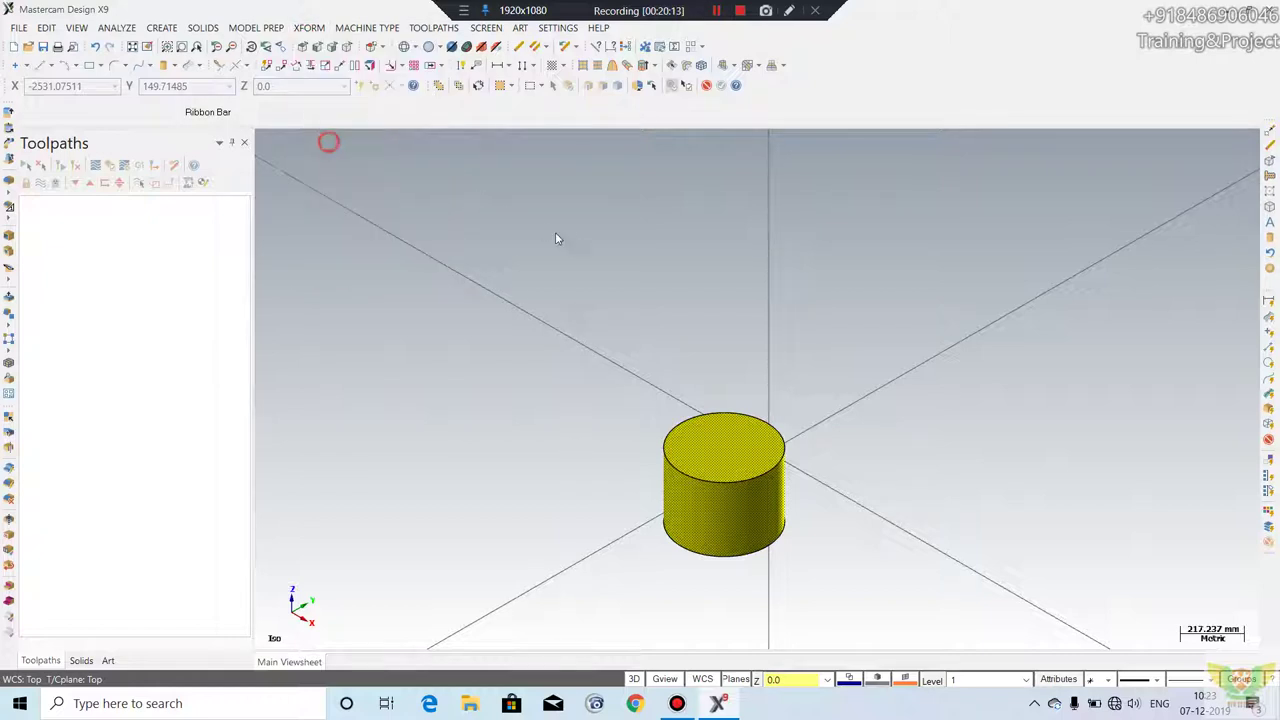
left_click(724, 486)
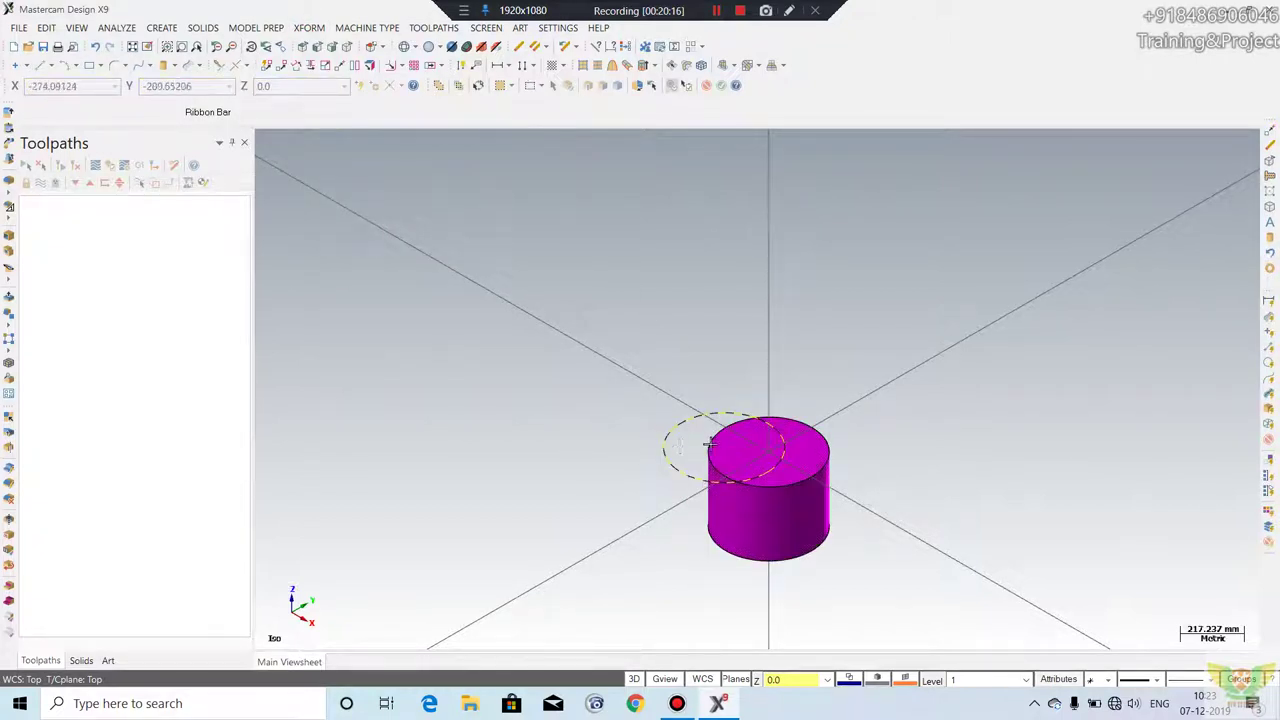
- Apply Dynamic Xform to the cylinder, placing the gnomon at its top centre and picking a rotation arc
left_click(309, 27)
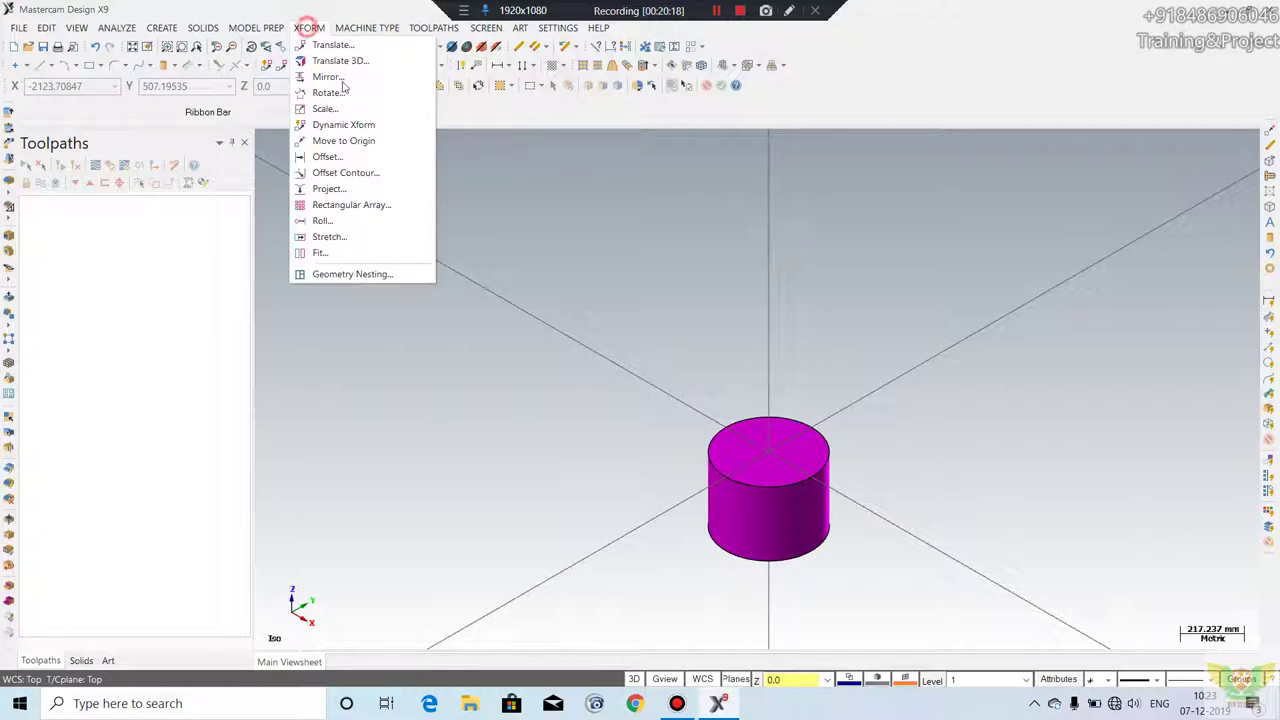
left_click(345, 124)
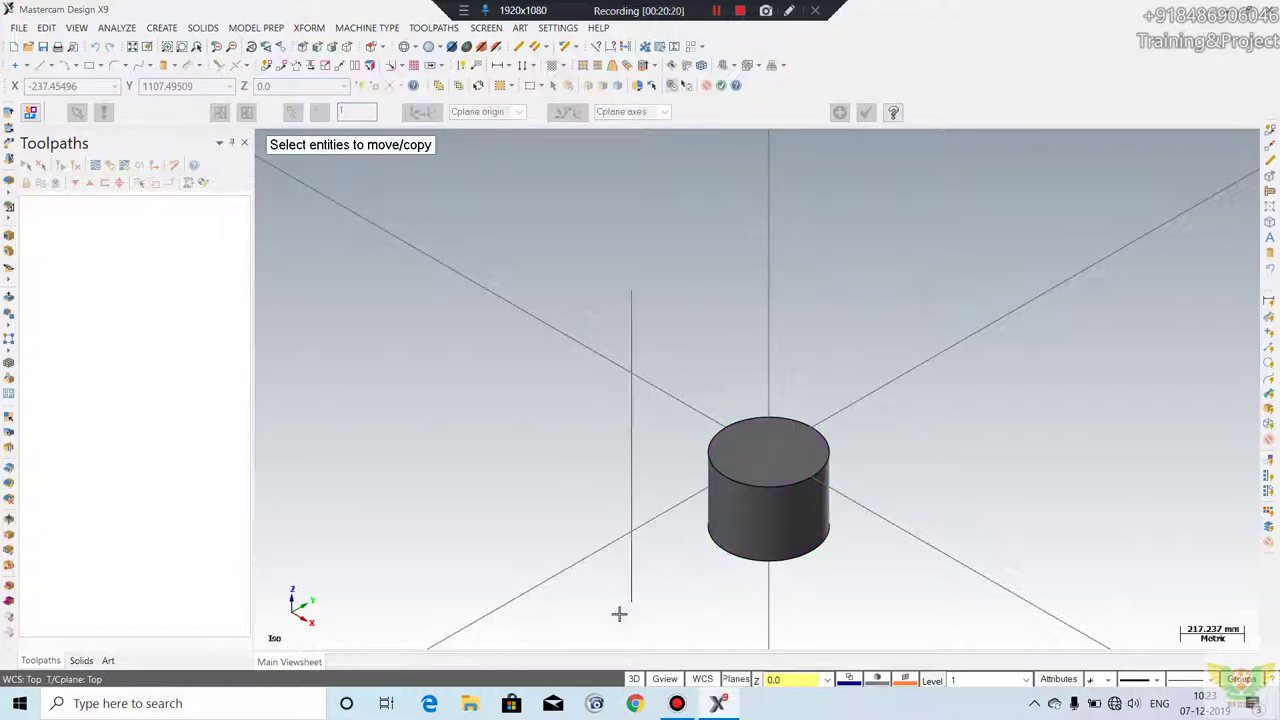
key("ctrl+a")
key("Return")
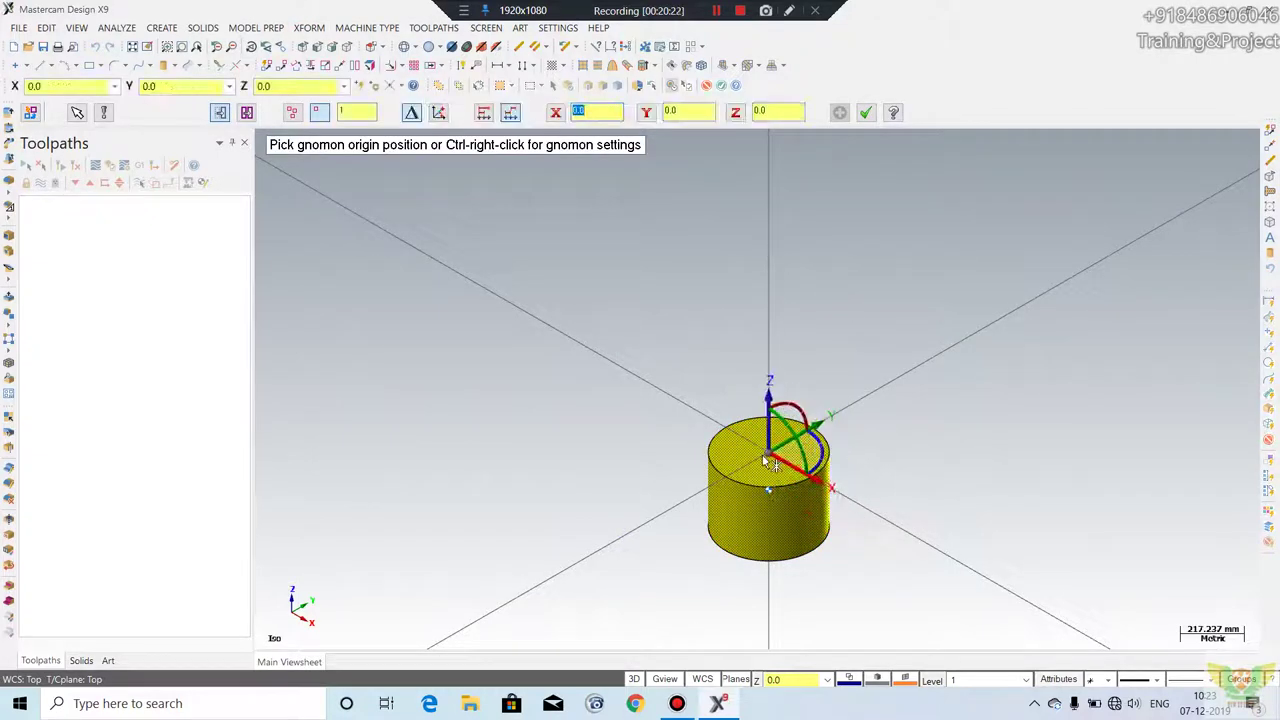
left_click(767, 460)
left_click(814, 445)
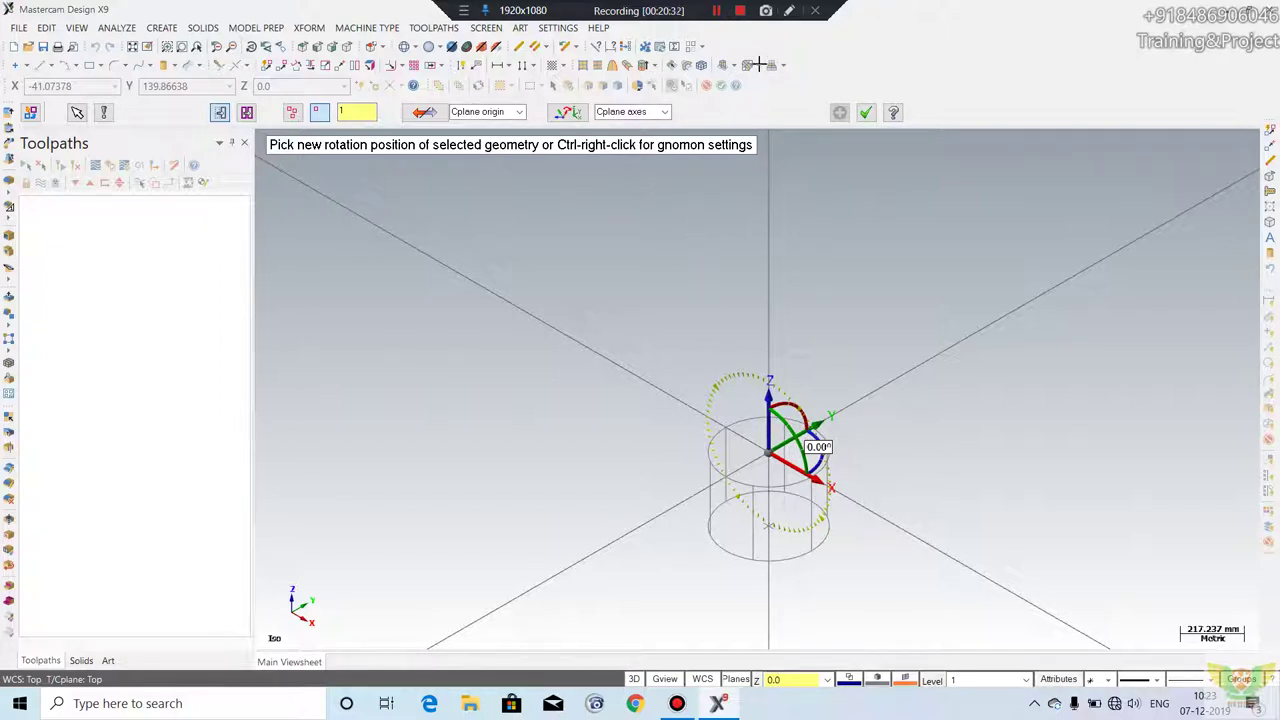
scroll(578, 360, "down", 2)
- Draw the stepped profile from the origin: vertical, top horizontal, angled step, lower horizontal, vertical drop
left_click(43, 64)
left_click(518, 373)
left_click(519, 272)
left_click(519, 273)
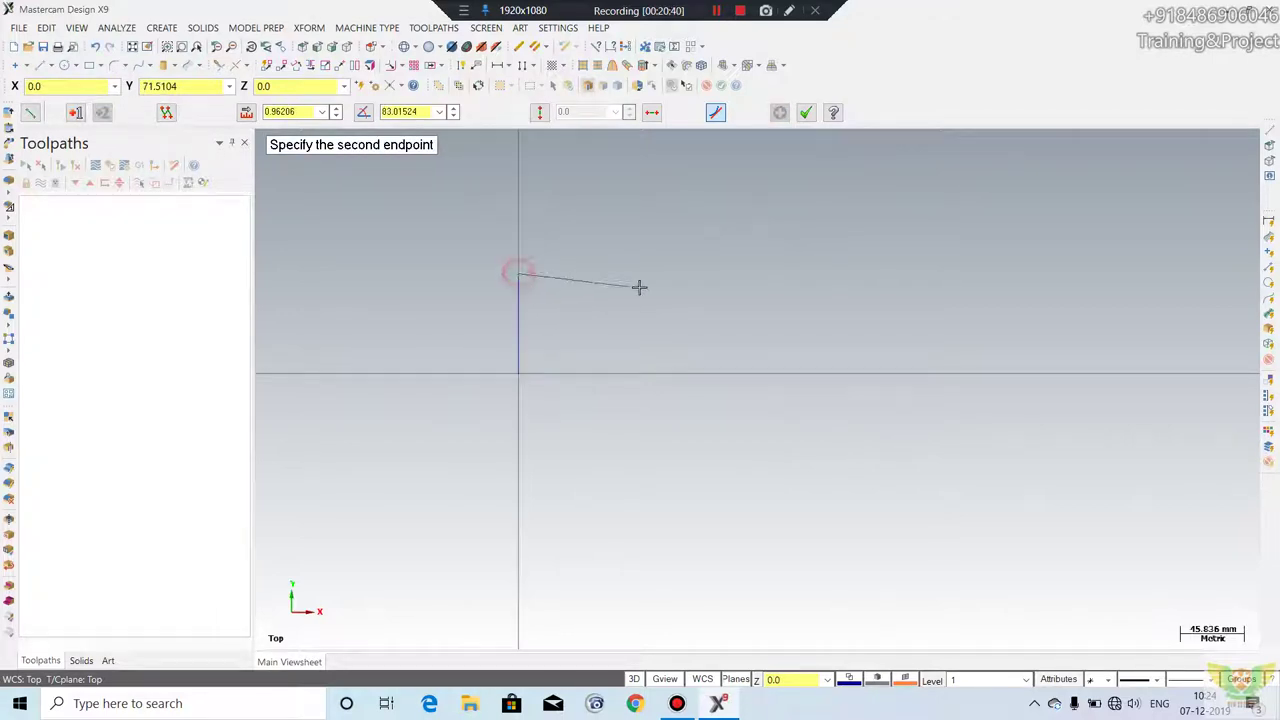
left_click(648, 273)
left_click(648, 273)
left_click(687, 294)
left_click(688, 294)
left_click(830, 294)
left_click(831, 295)
left_click(830, 408)
- Add a horizontal axis line from the origin and trim its overhanging stubs with Divide/Delete
left_click(518, 374)
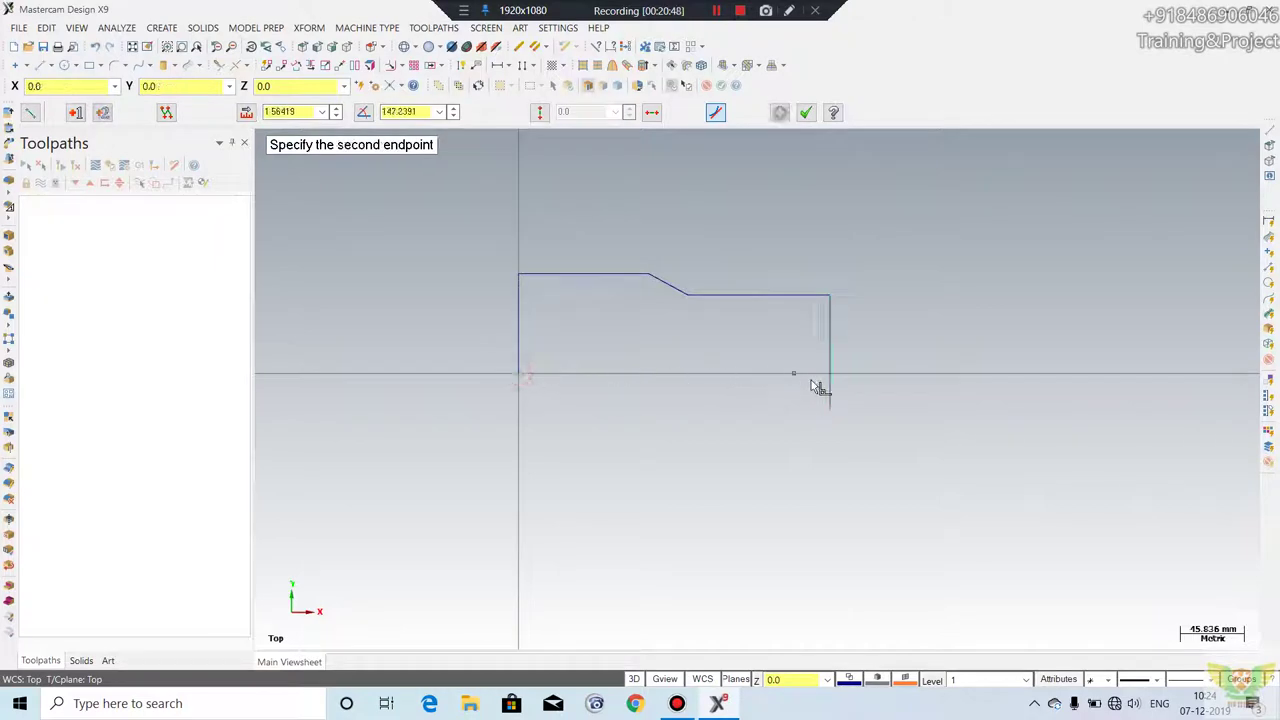
left_click(875, 374)
key("Escape")
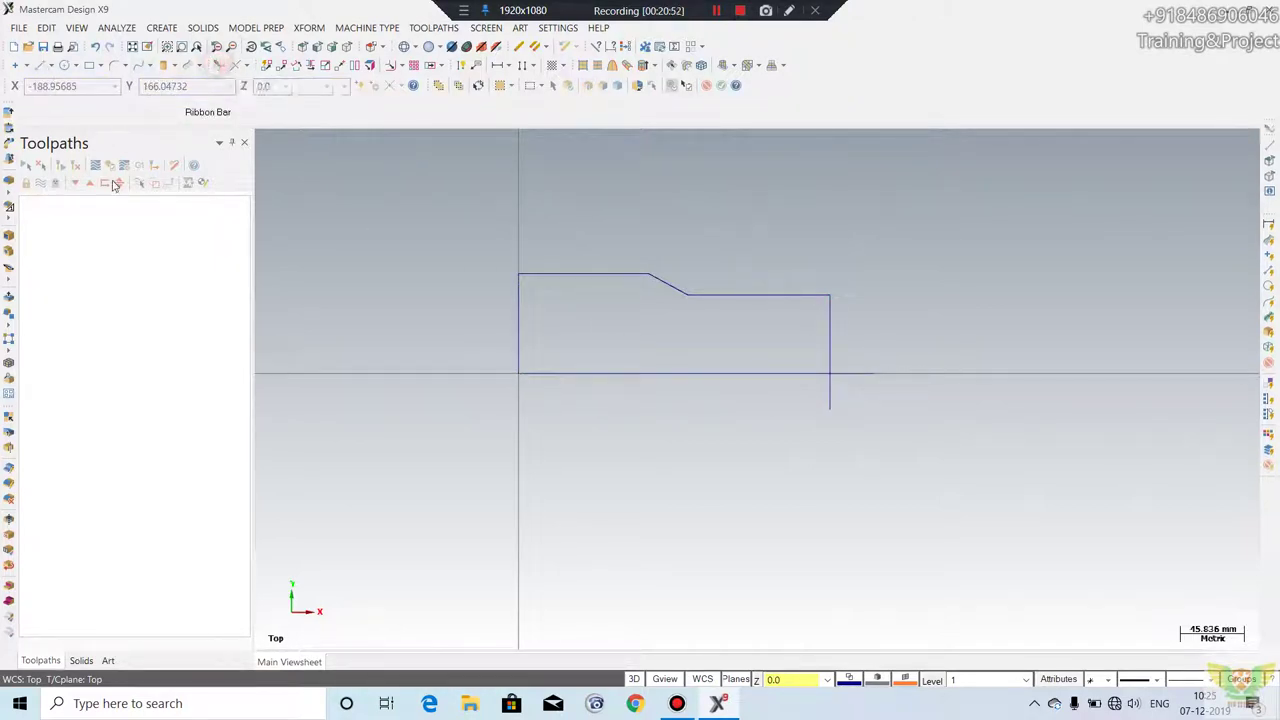
left_click(217, 65)
left_click(156, 112)
left_click(860, 374)
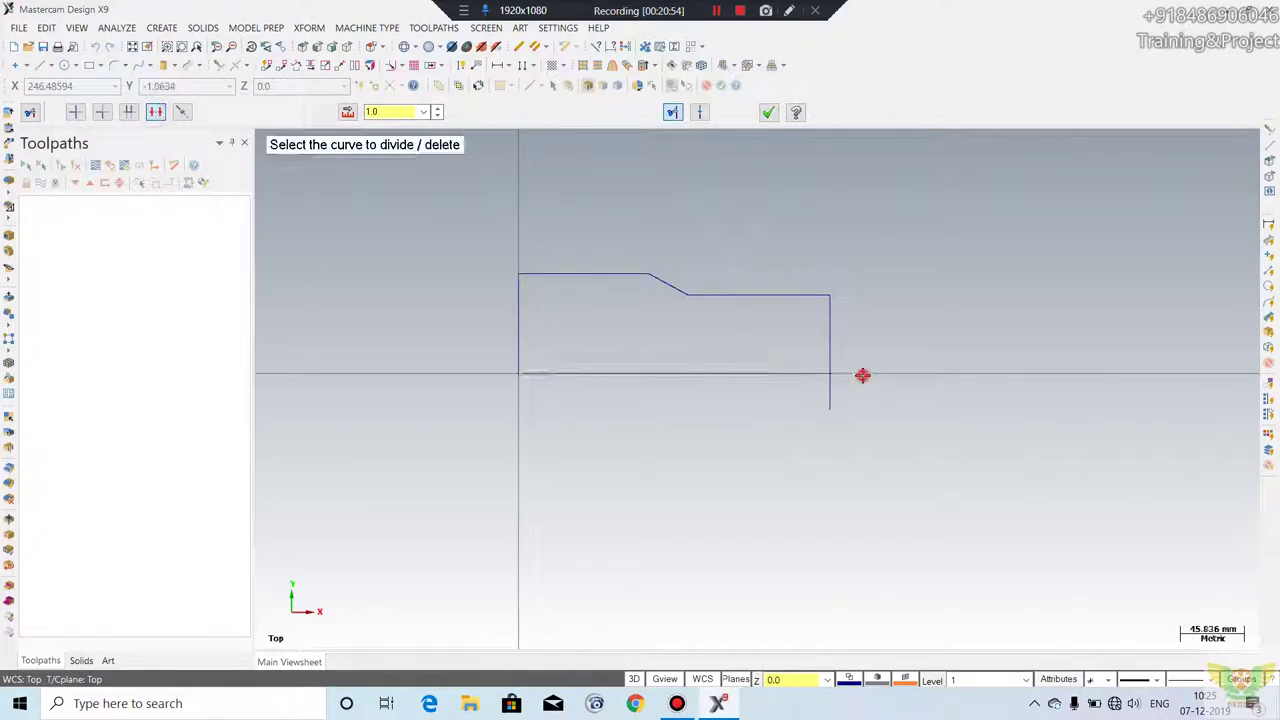
left_click(829, 395)
scroll(708, 477, "down", 1)
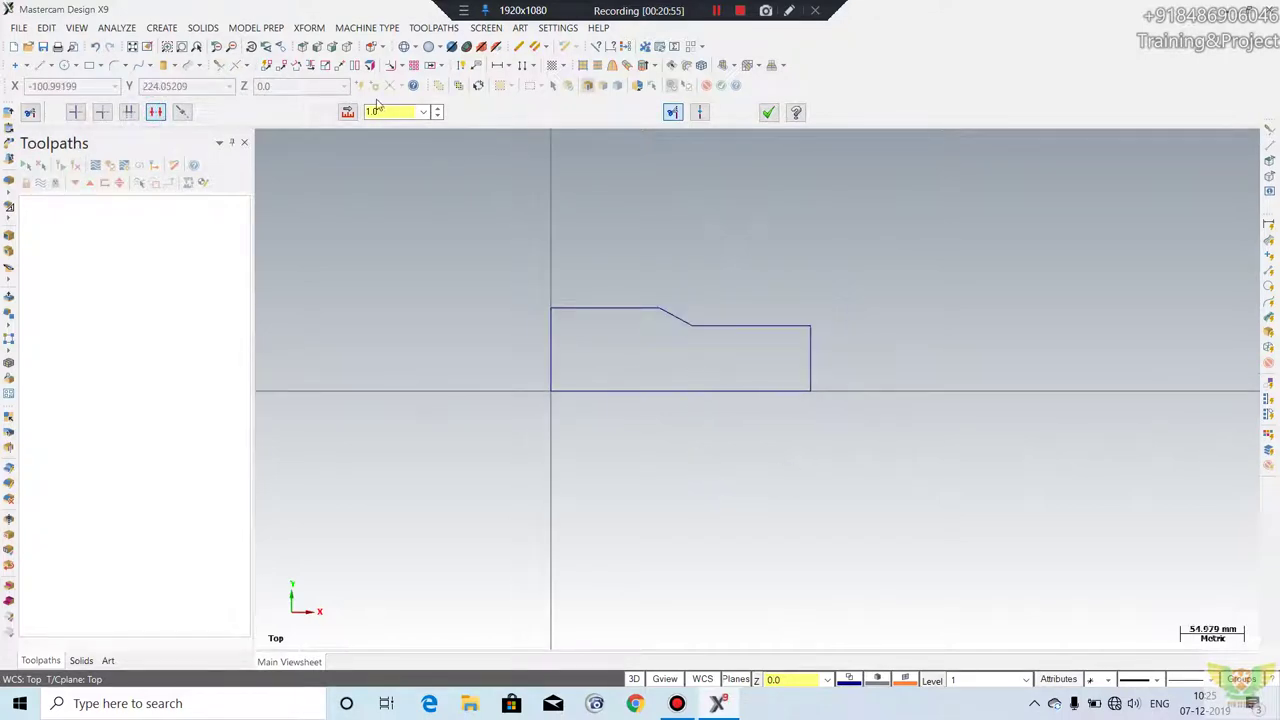
left_click(768, 113)
mouse_move(651, 306)
middle_mouse_down()
mouse_move(677, 374)
mouse_move(641, 392)
mouse_move(484, 237)
middle_mouse_up()
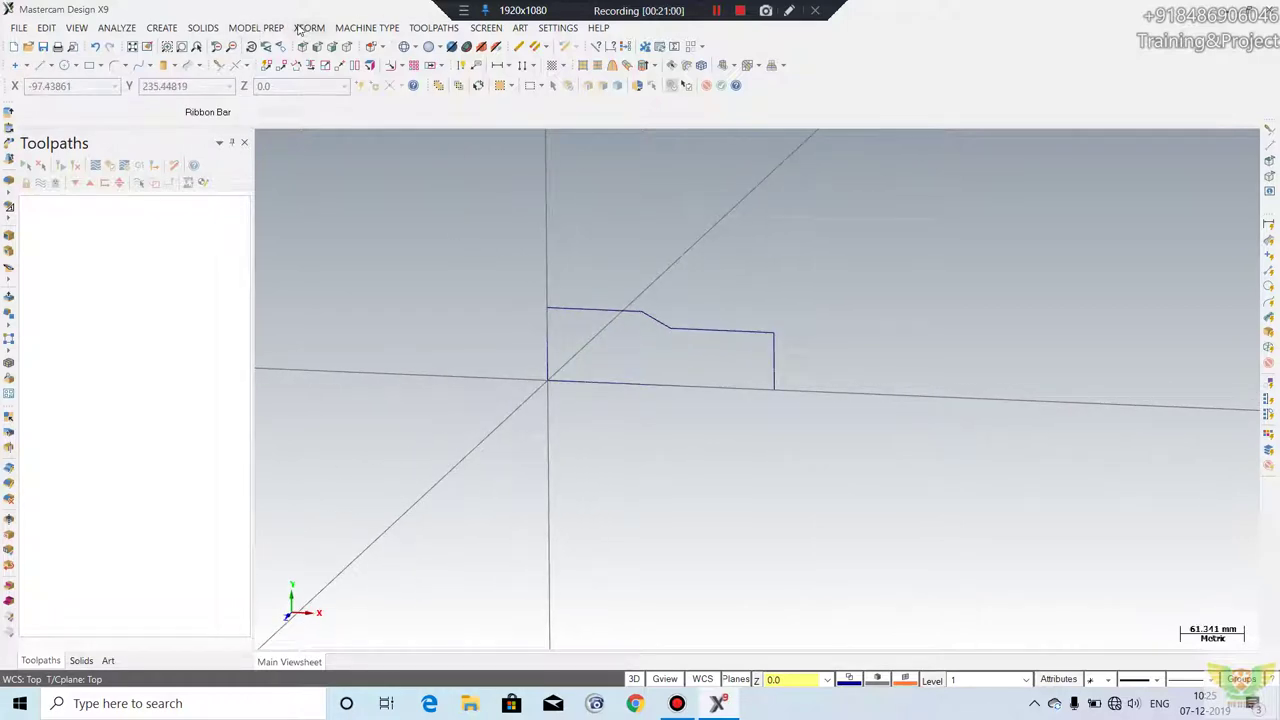
left_click(202, 27)
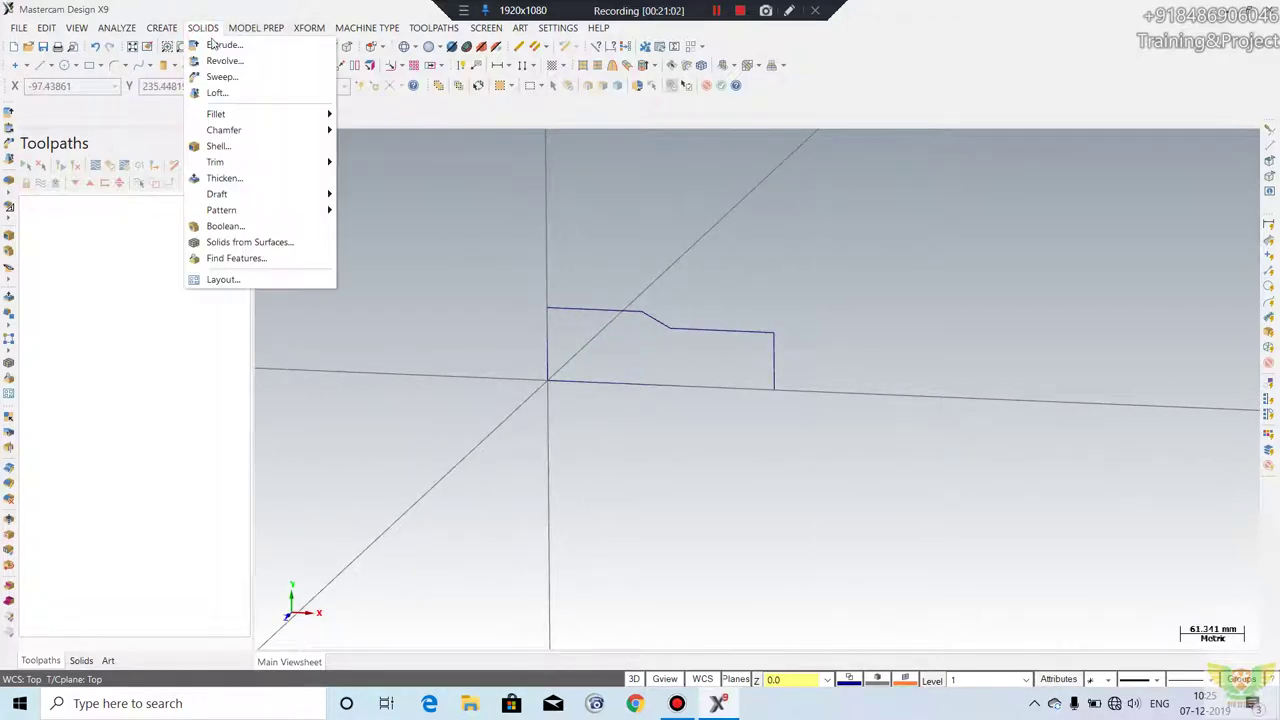
- Revolve the stepped profile chain about the horizontal axis line into a solid shaft
left_click(215, 61)
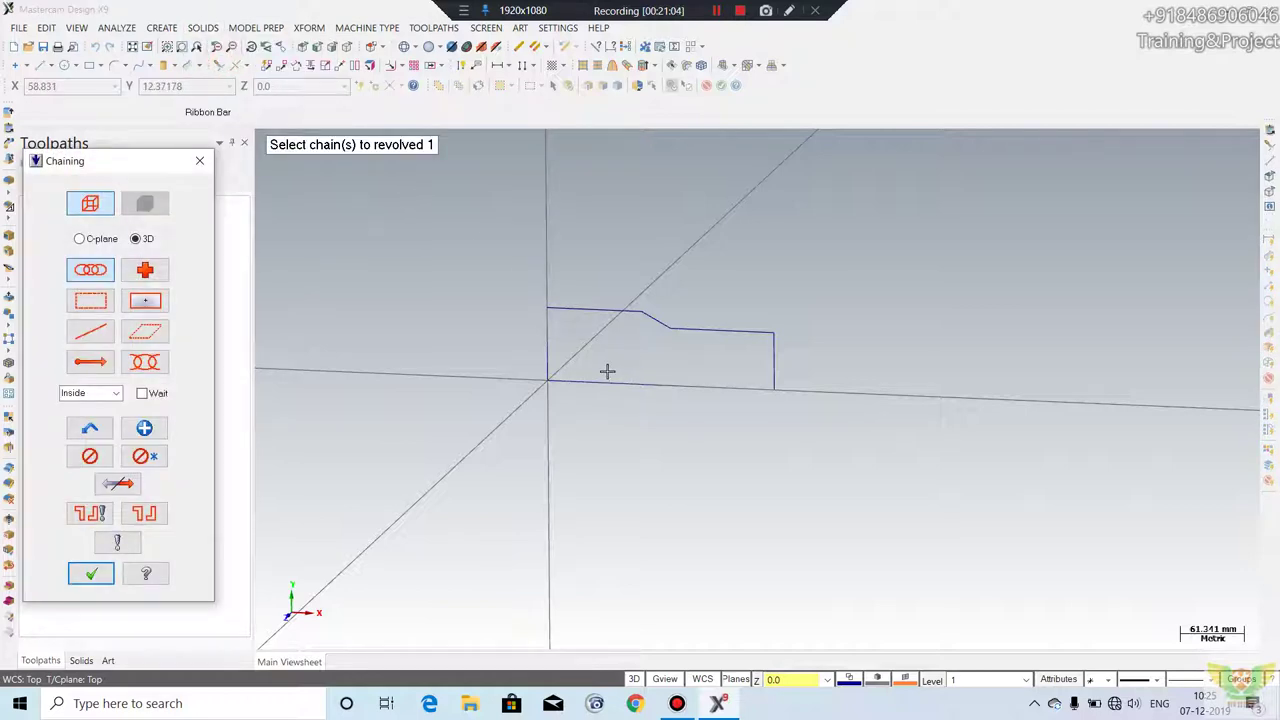
left_click(596, 382)
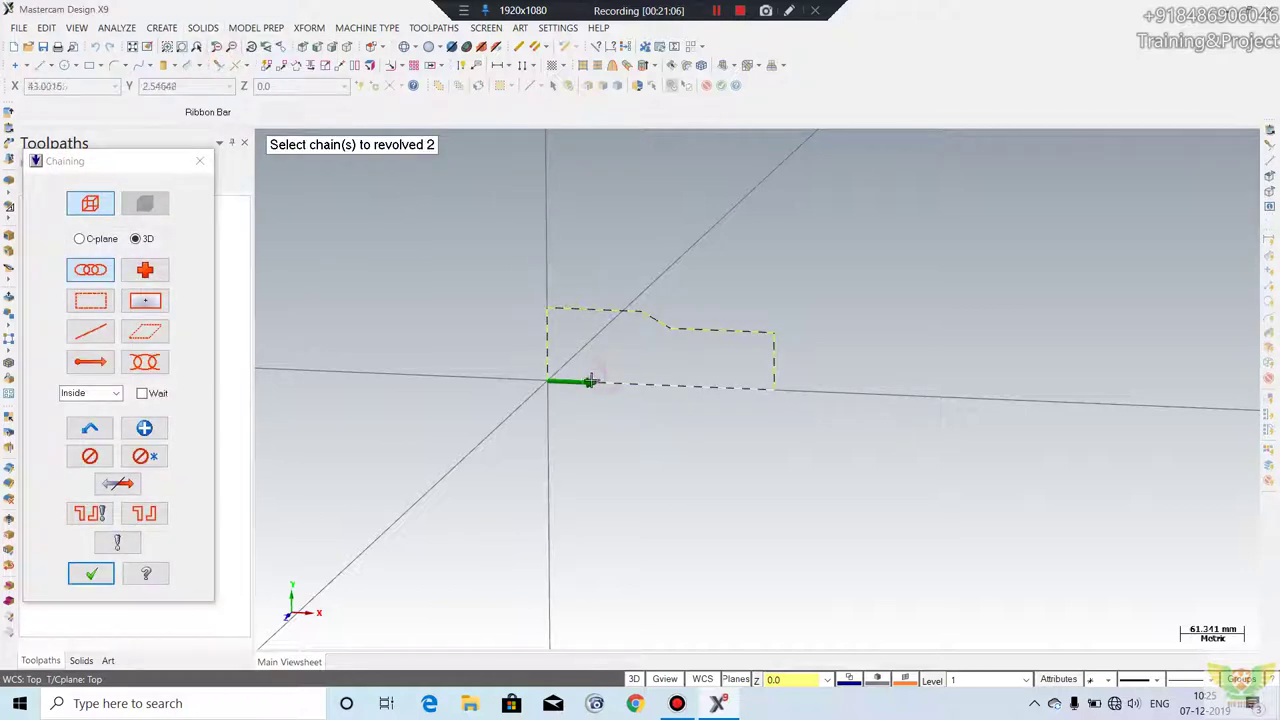
key("Return")
left_click(636, 383)
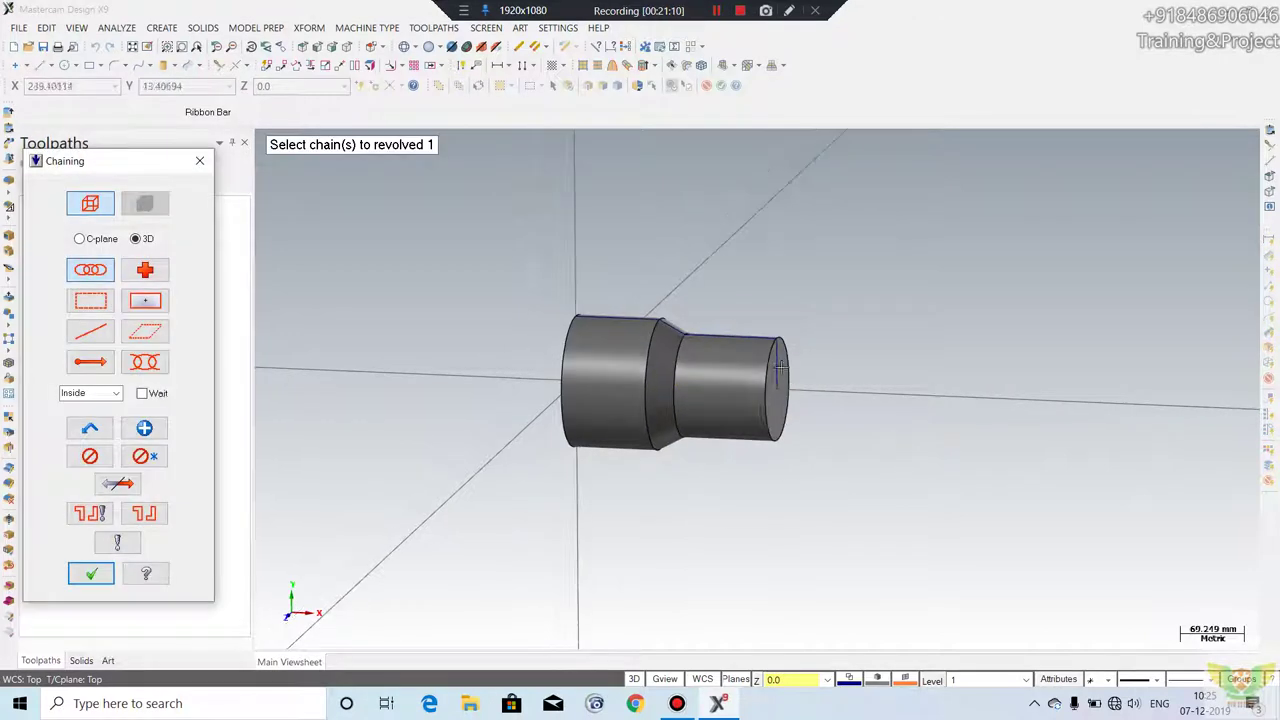
left_click(91, 573)
- Window-select and delete the leftover profile lines, deleting only non-associative entities
scroll(805, 411, "up", 1)
left_click_drag(914, 220, 330, 419)
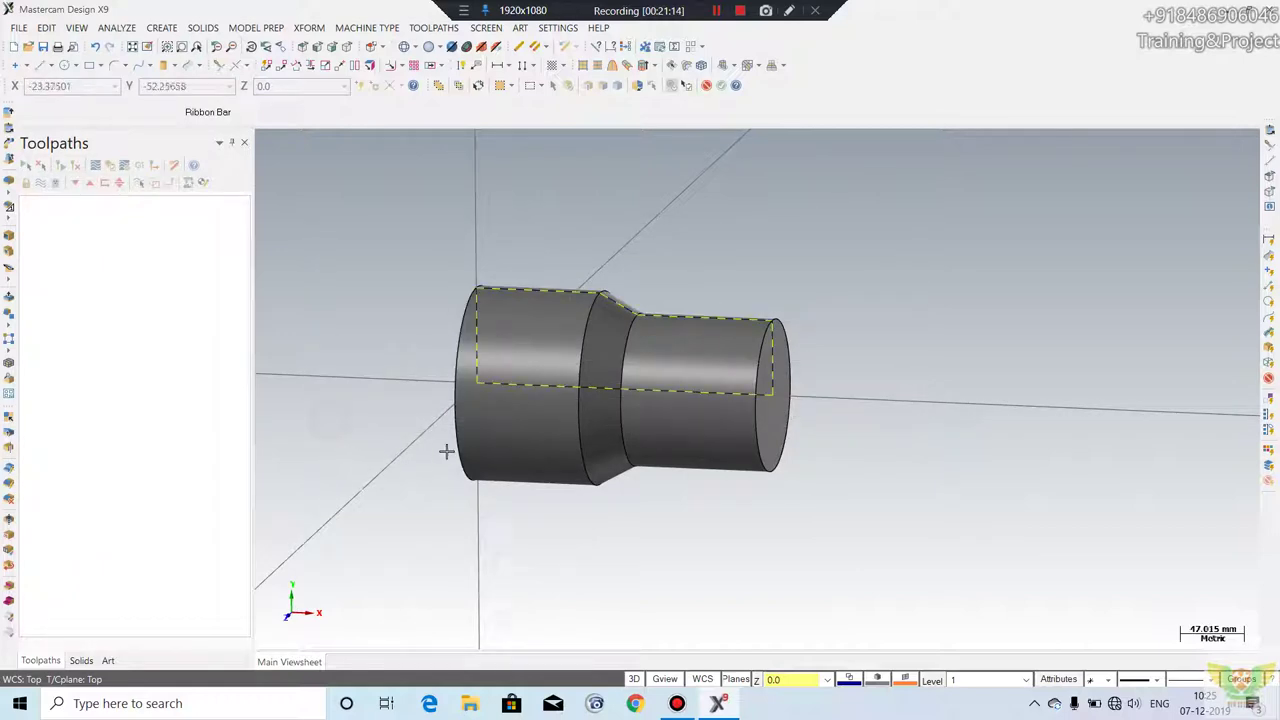
key("Delete")
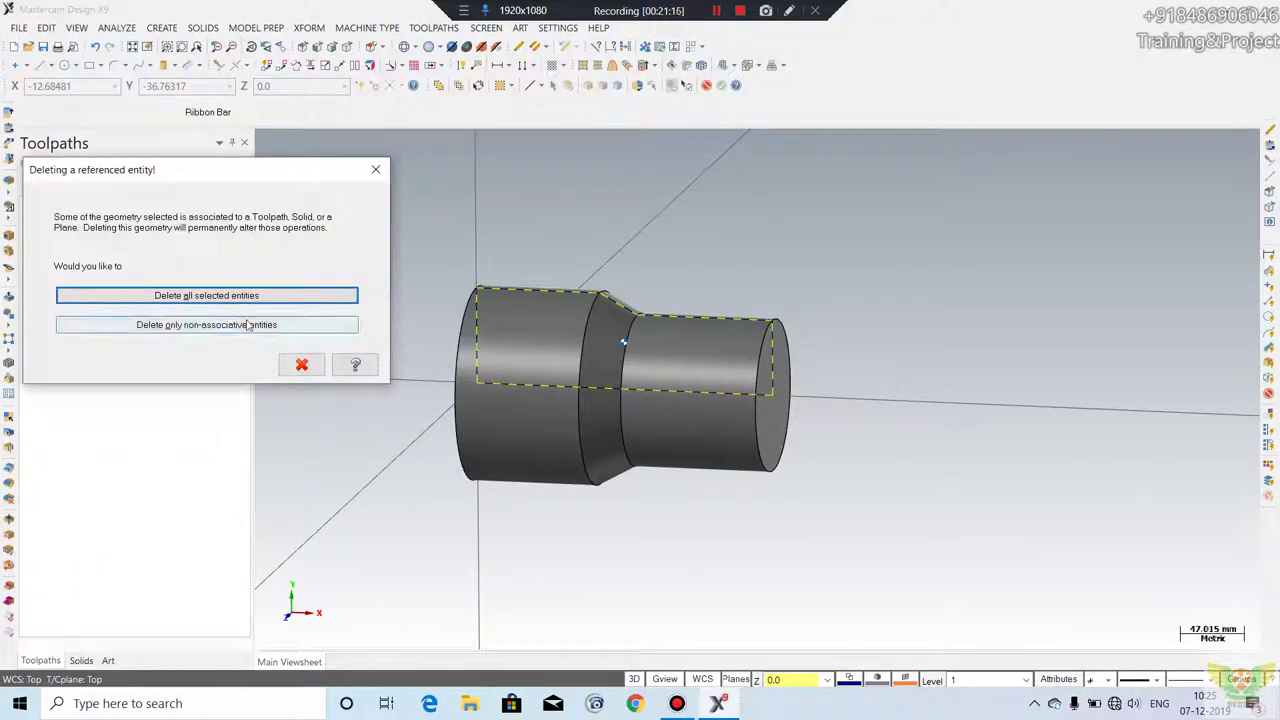
left_click(245, 325)
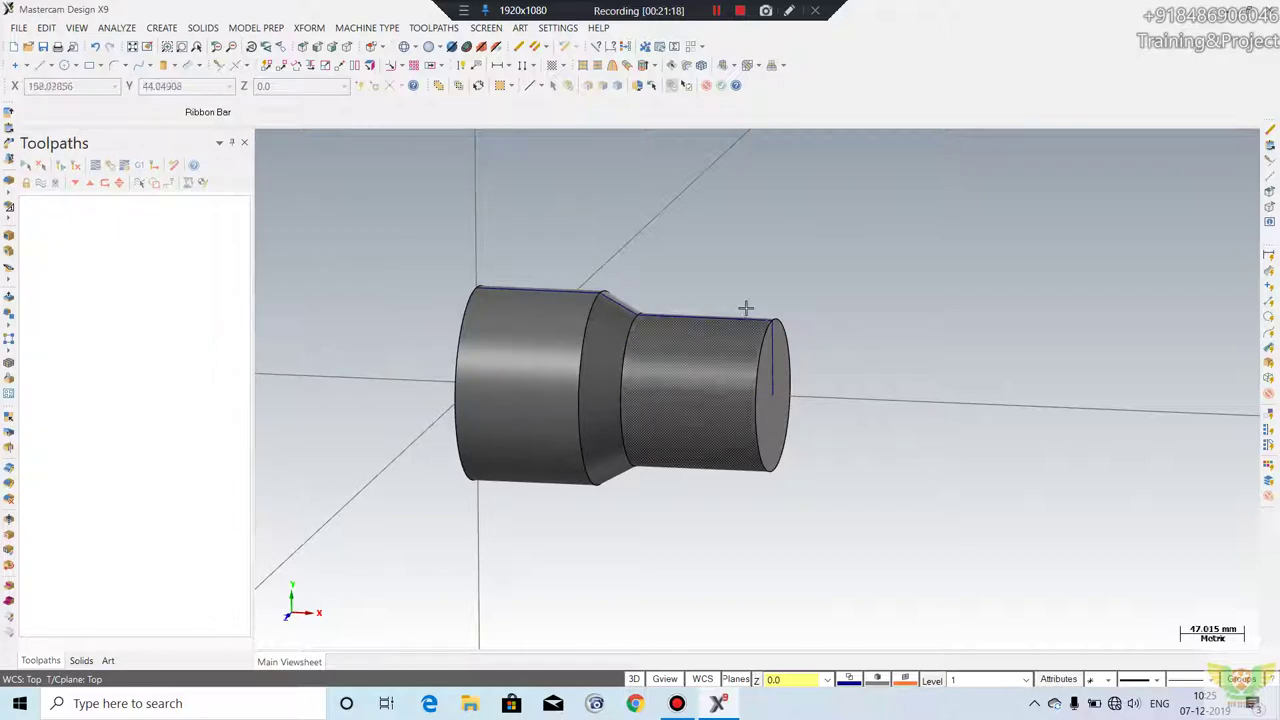
left_click_drag(980, 212, 371, 420)
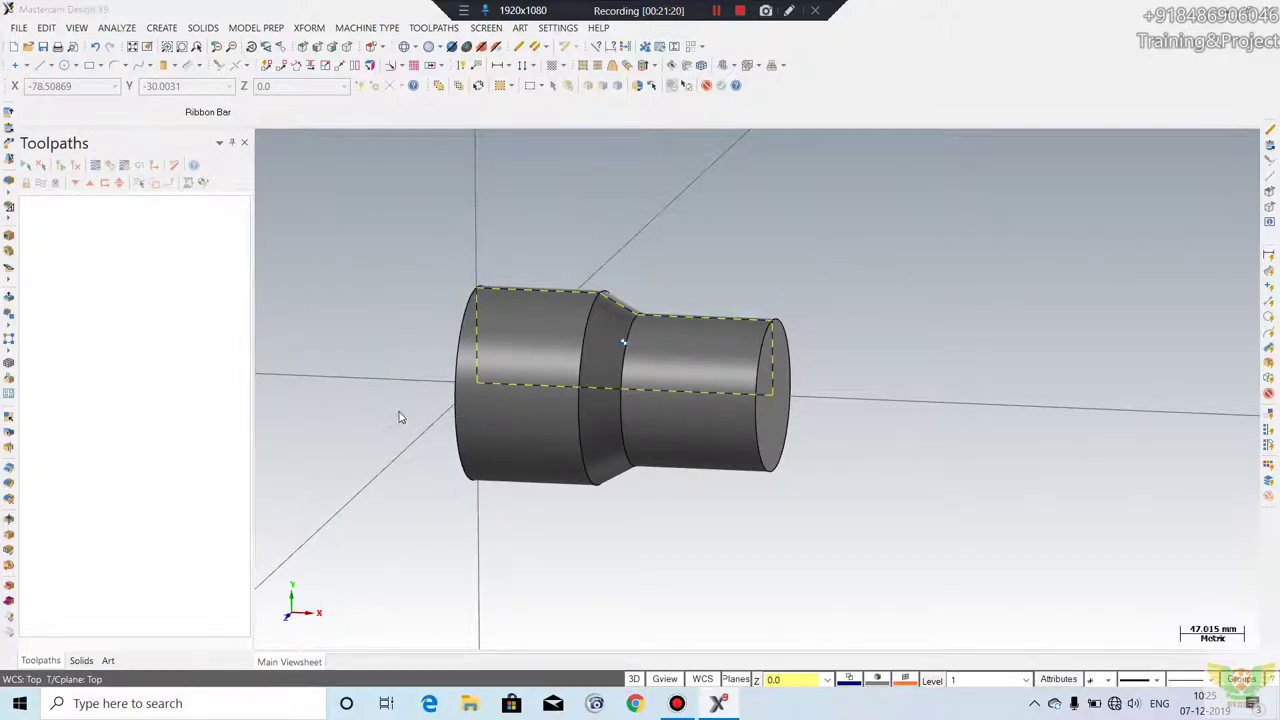
key("Delete")
key("Return")
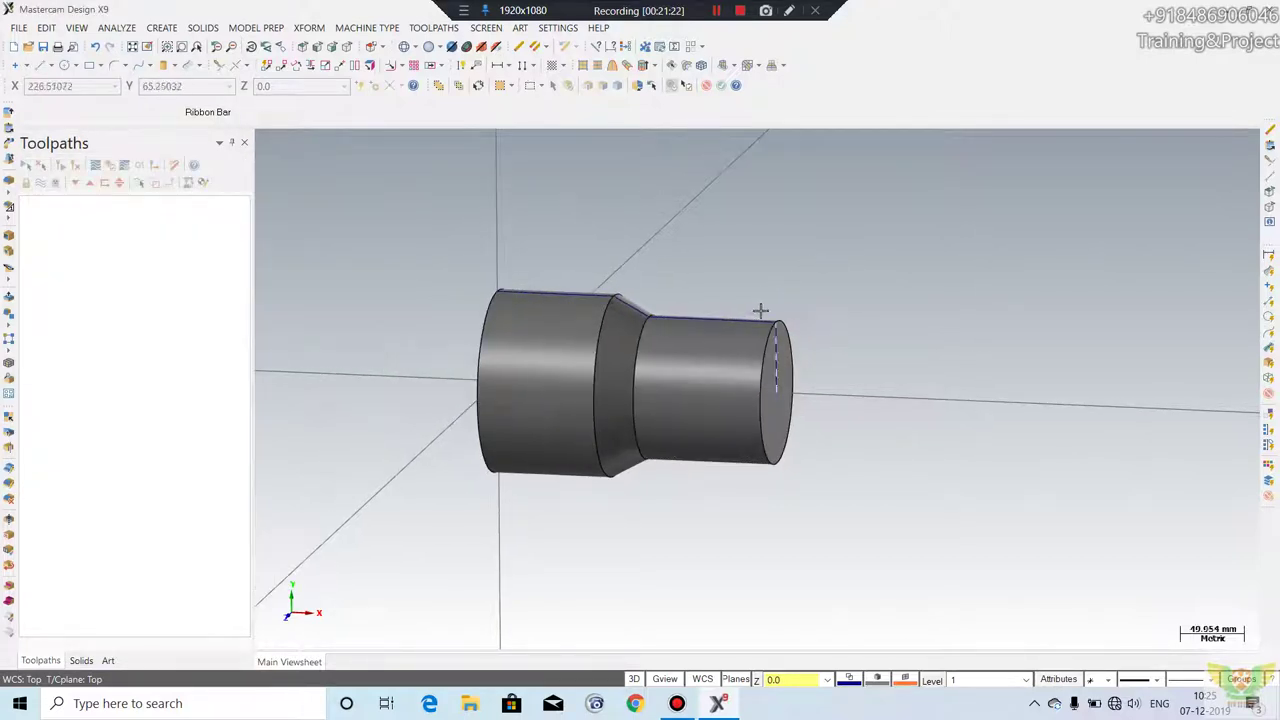
scroll(940, 325, "down", 1)
right_click(960, 308)
left_click(755, 217)
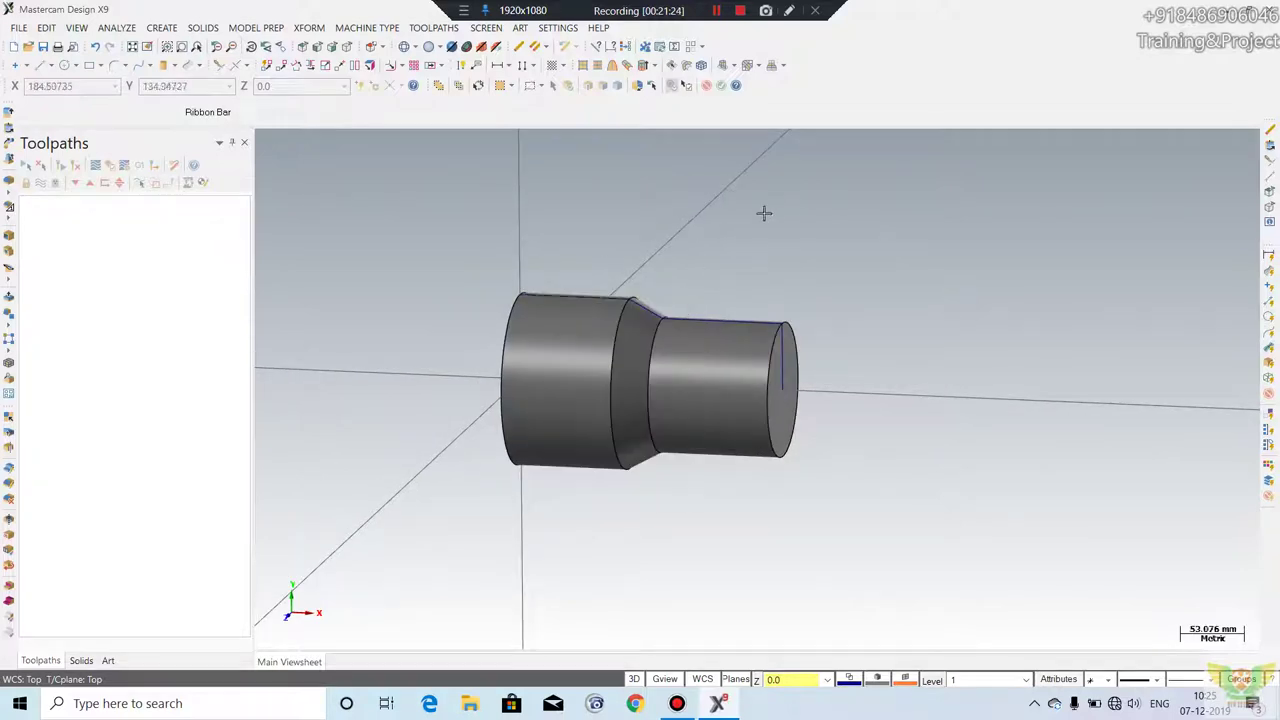
left_click(195, 28)
mouse_move(161, 27)
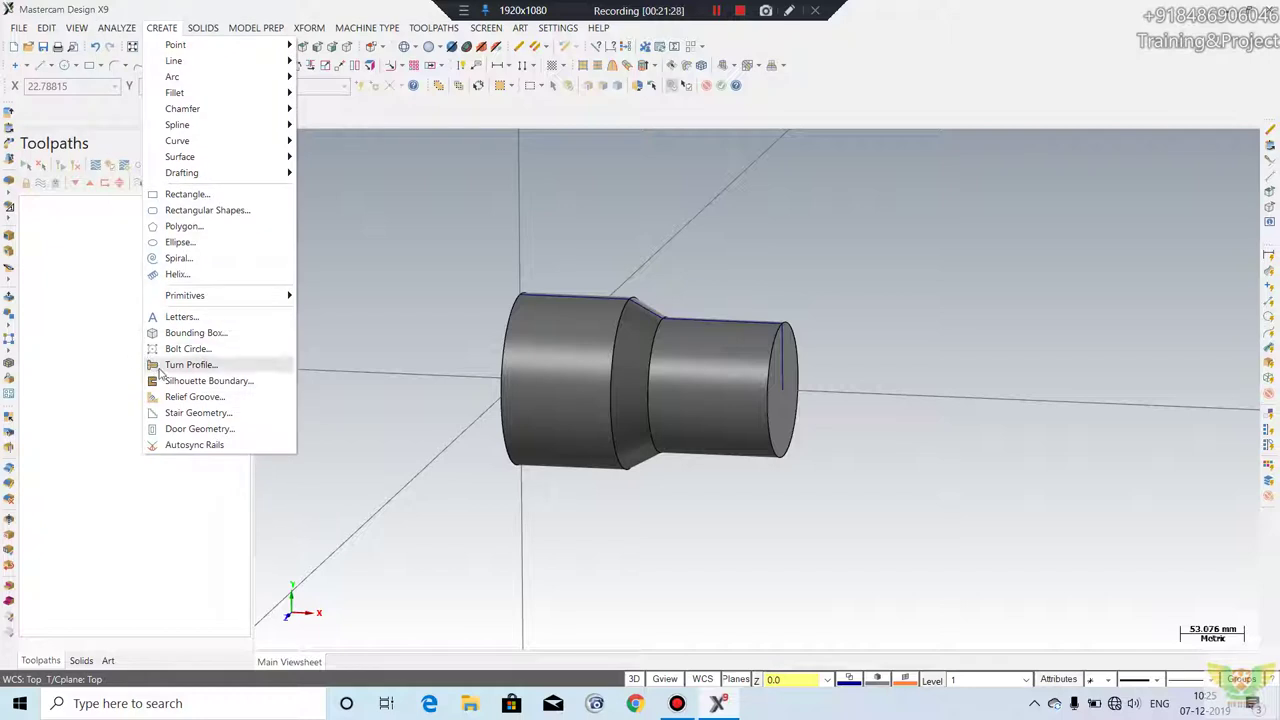
- Create an upper turn profile from the window-selected stepped solid
left_click(190, 364)
left_click_drag(983, 235, 299, 572)
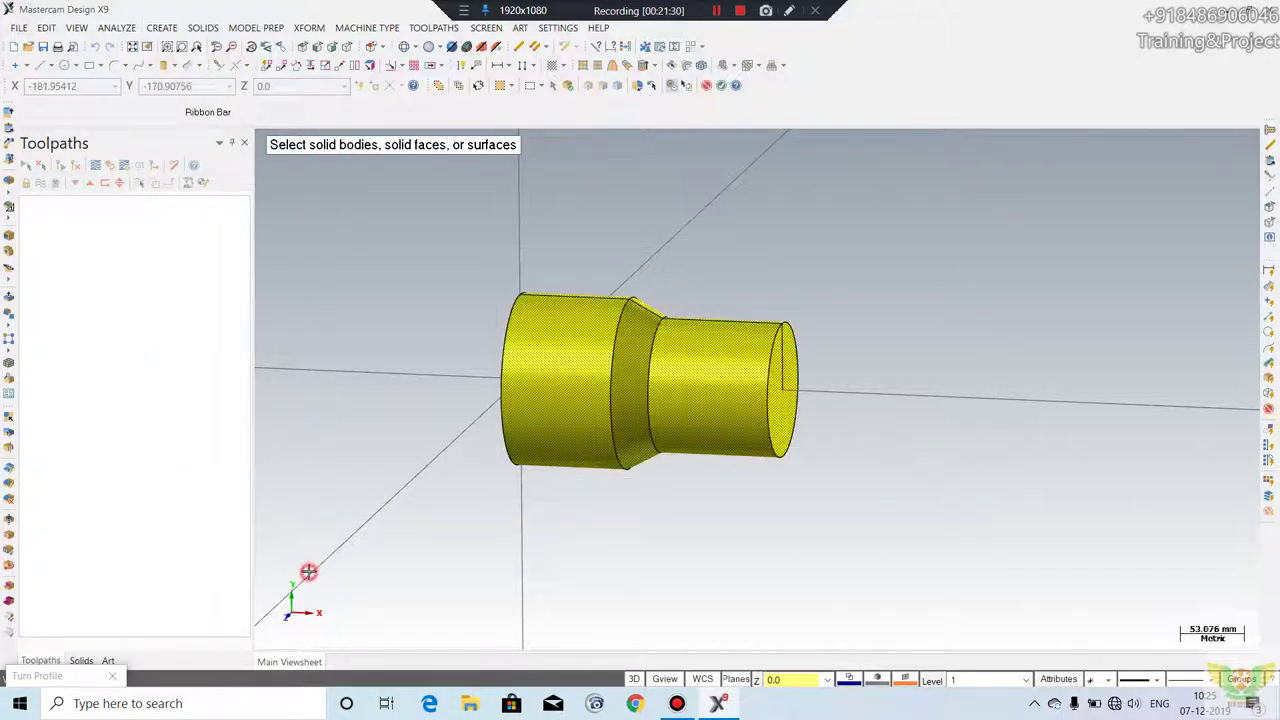
key("Return")
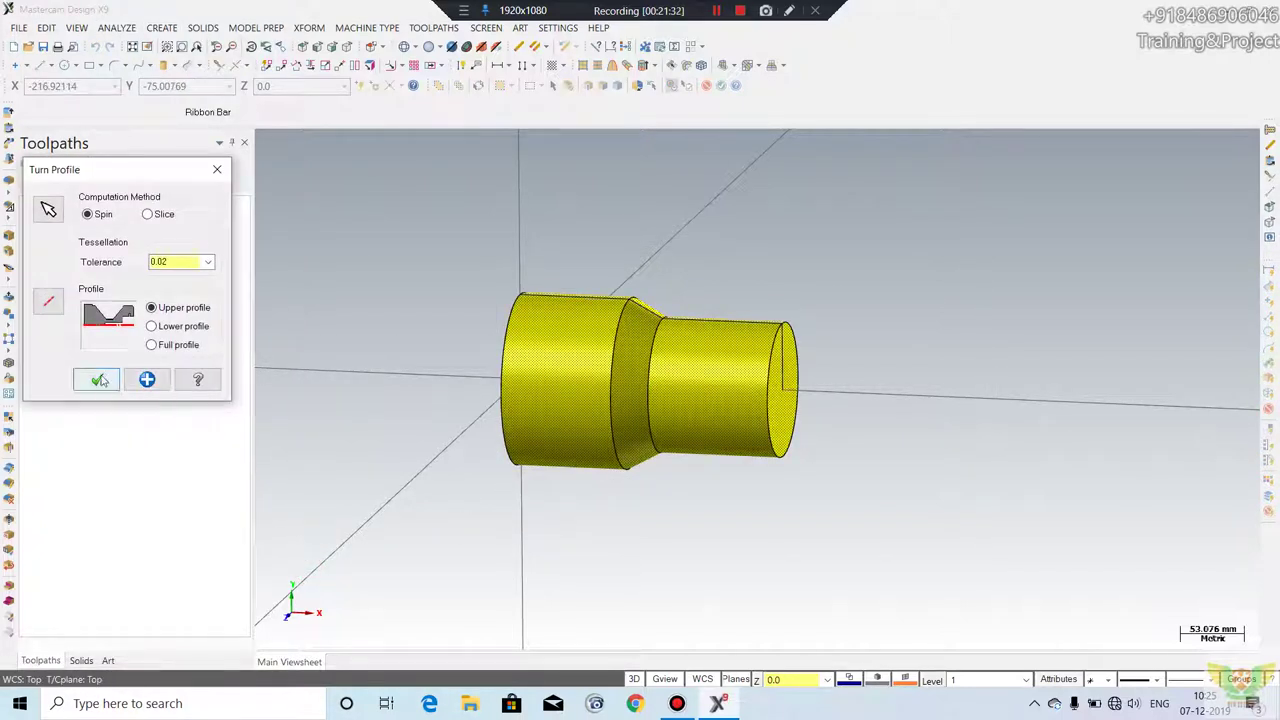
left_click(97, 380)
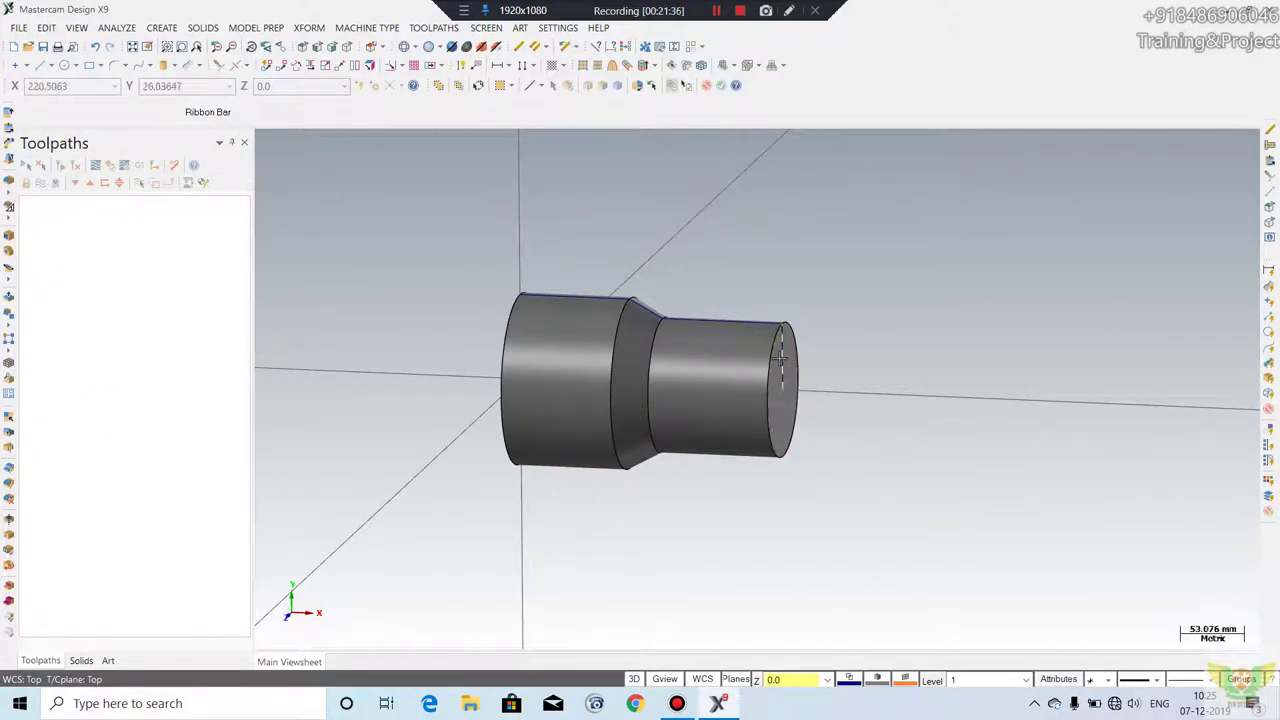
- Try deleting the top-edge and end-face profile lines, cancelling because they are referenced
left_click(739, 313)
key("Delete")
left_click(301, 364)
middle_click_drag(784, 350, 921, 369)
right_click(495, 356)
key("Escape")
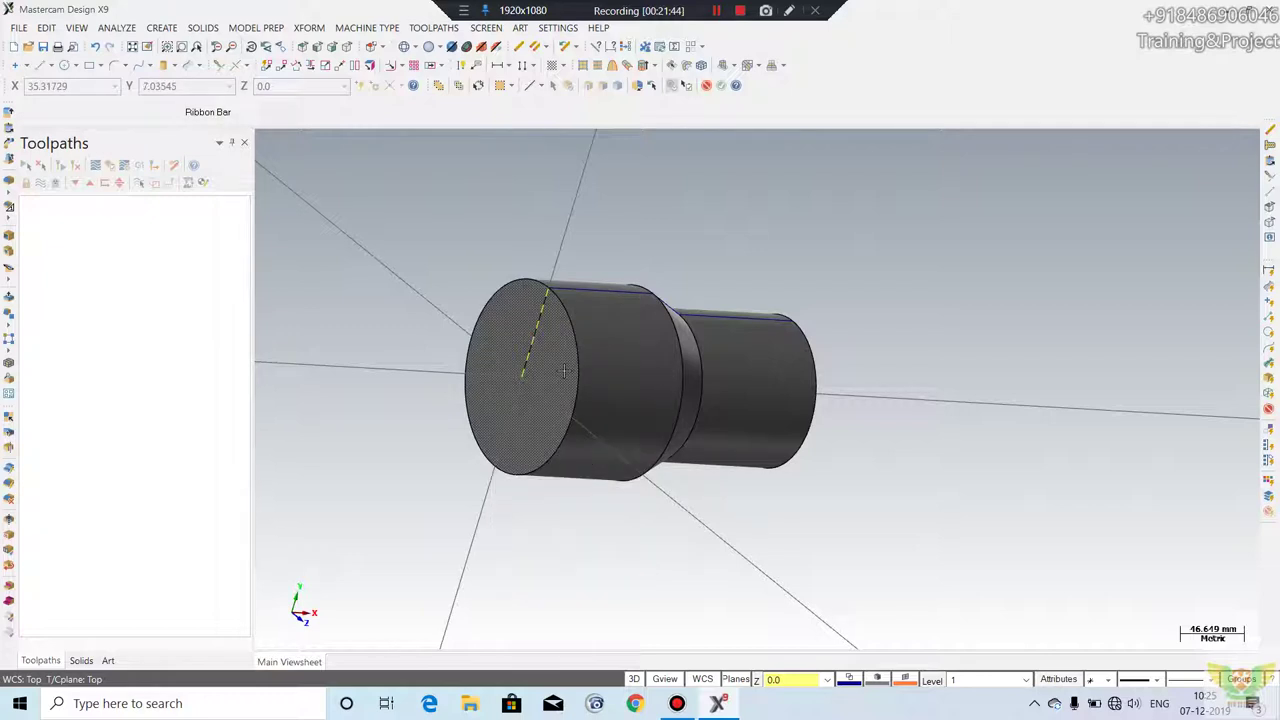
key("Delete")
left_click(301, 364)
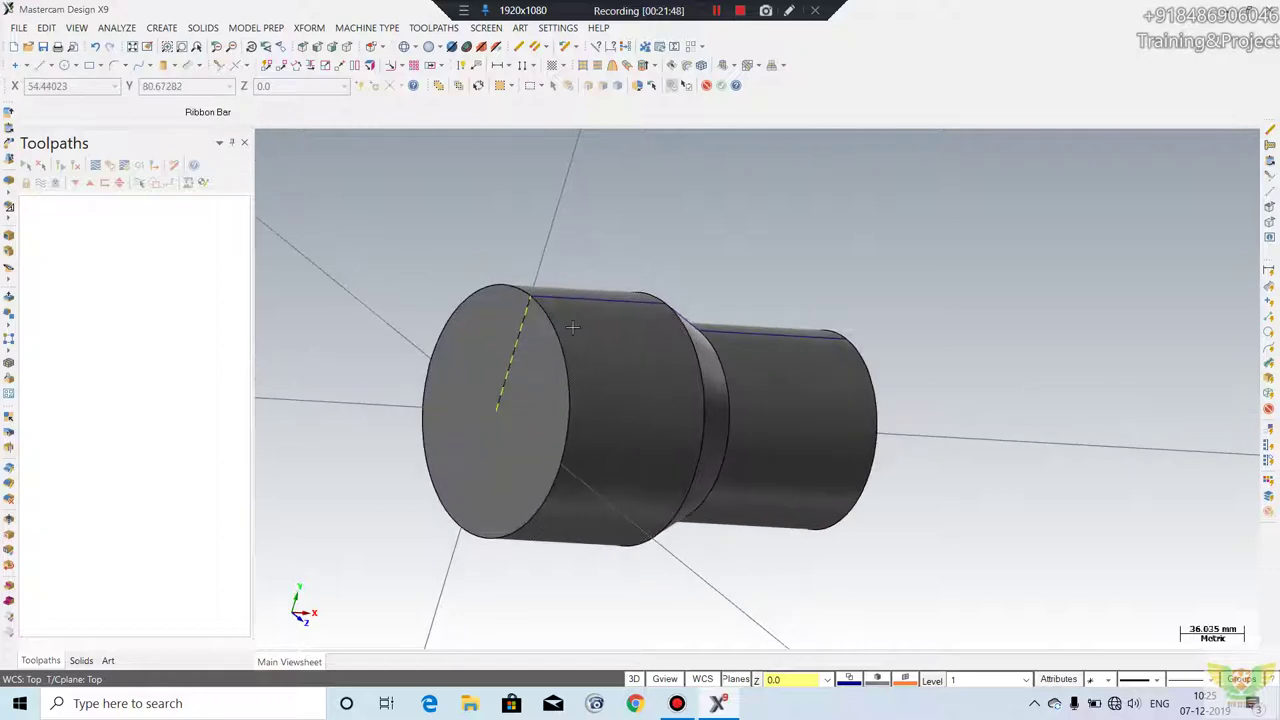
scroll(577, 304, "up", 3)
middle_click_drag(681, 315, 408, 352)
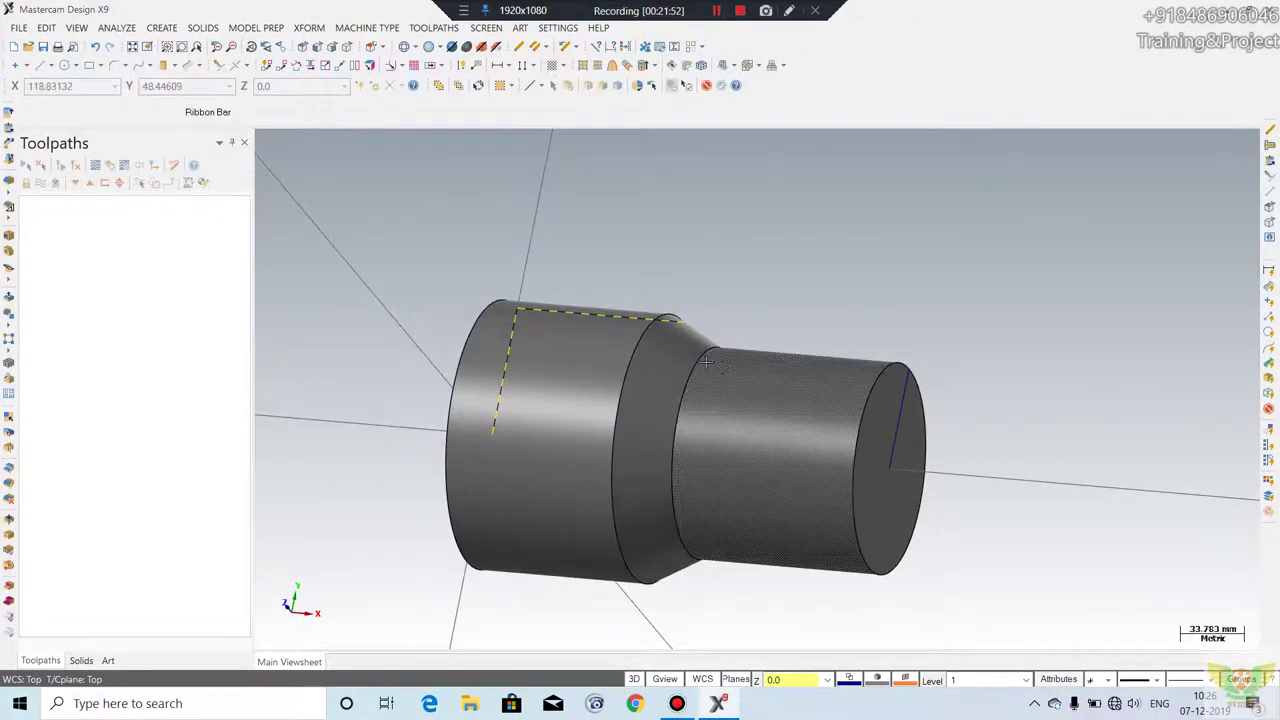
middle_click_drag(707, 363, 722, 406)
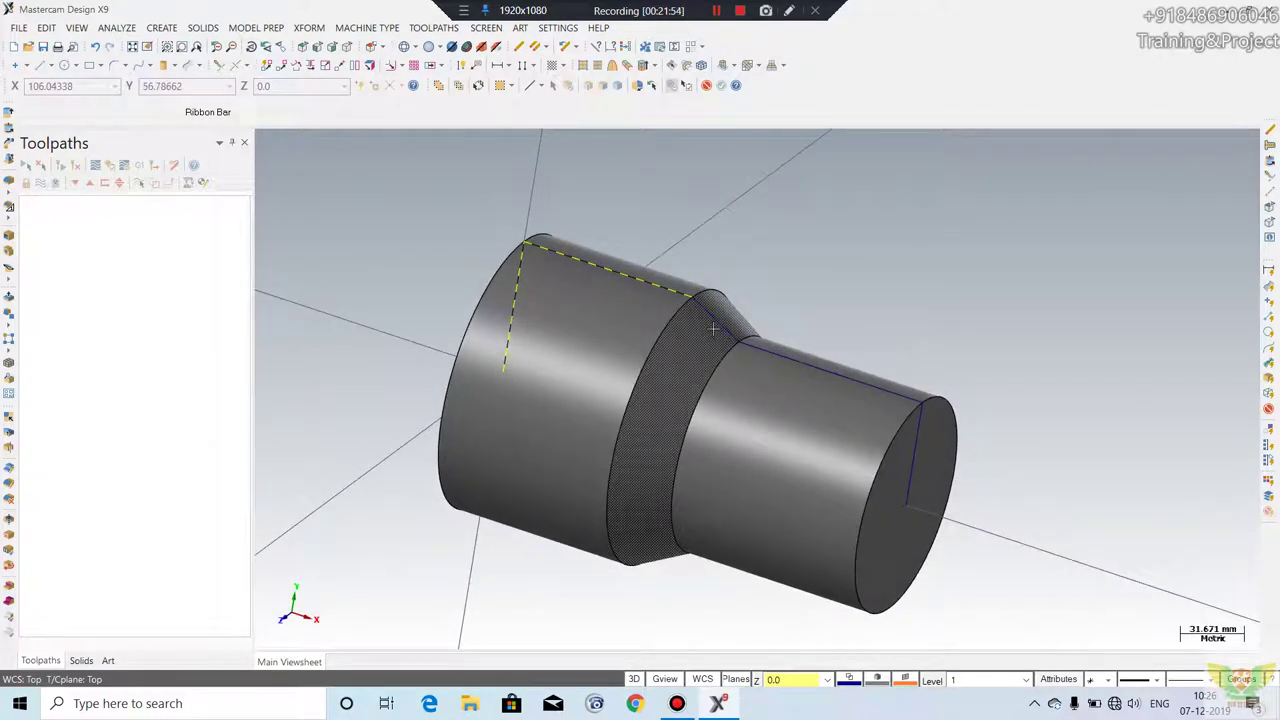
- Delete the chamfer edge geometry, then select the chamfer and small end edges and inspect
key("Delete")
key("Return")
left_click(711, 315)
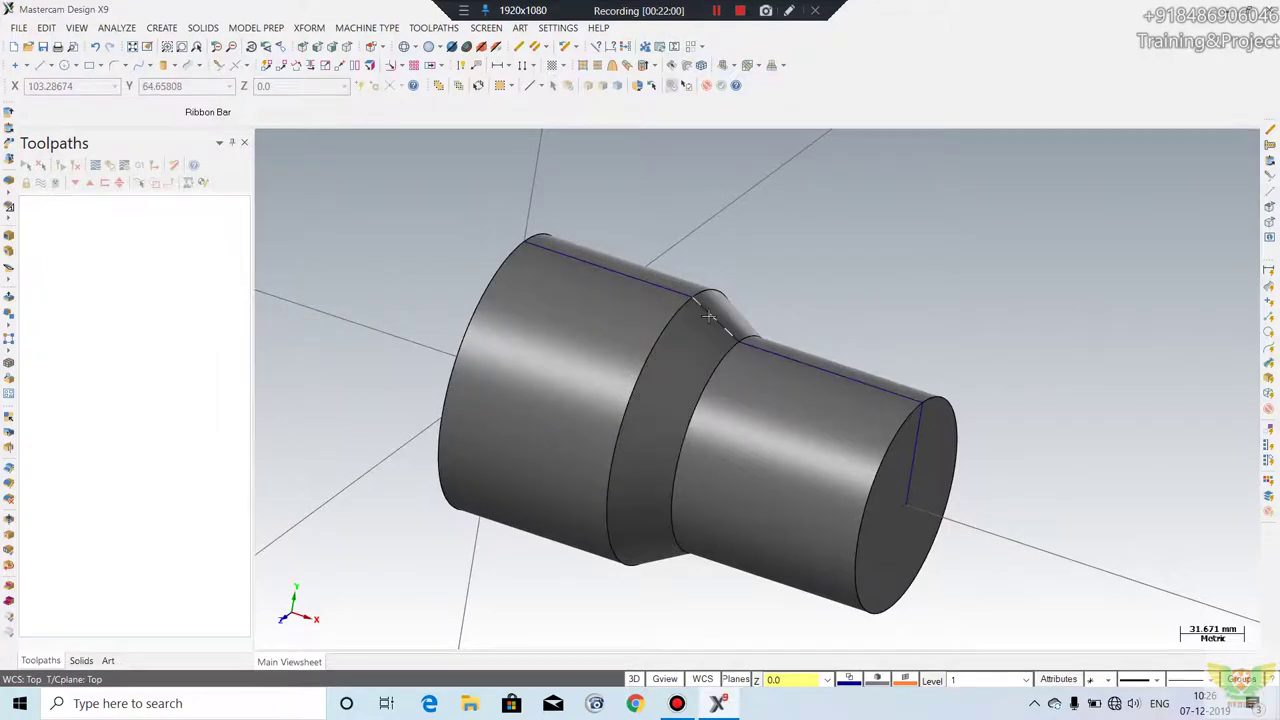
left_click(920, 427)
scroll(712, 323, "up", 1)
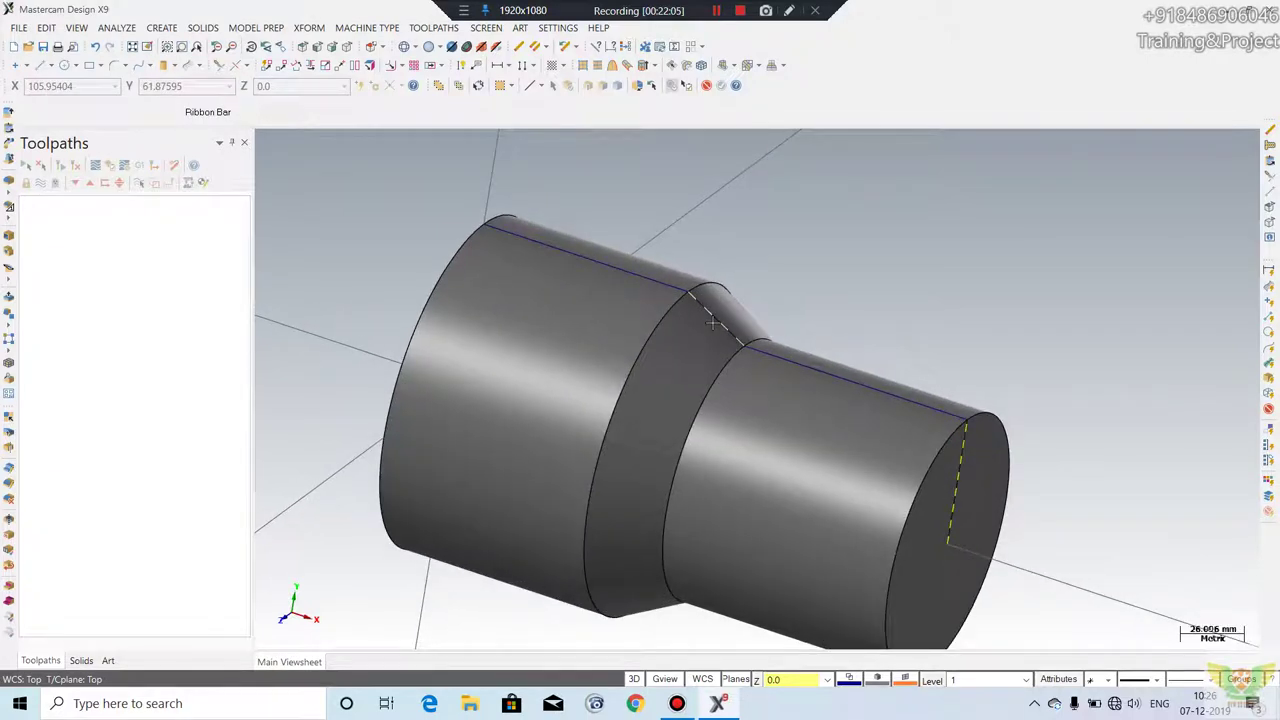
scroll(865, 340, "down", 1)
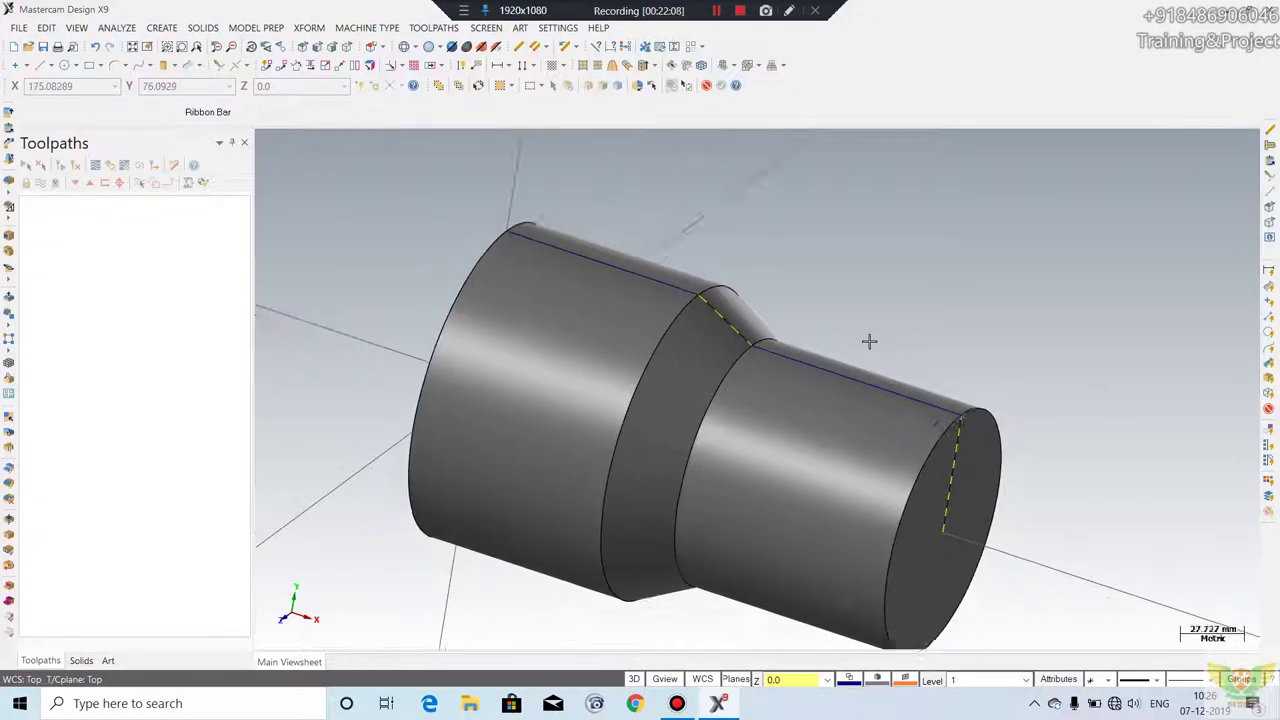
scroll(880, 330, "down", 1)
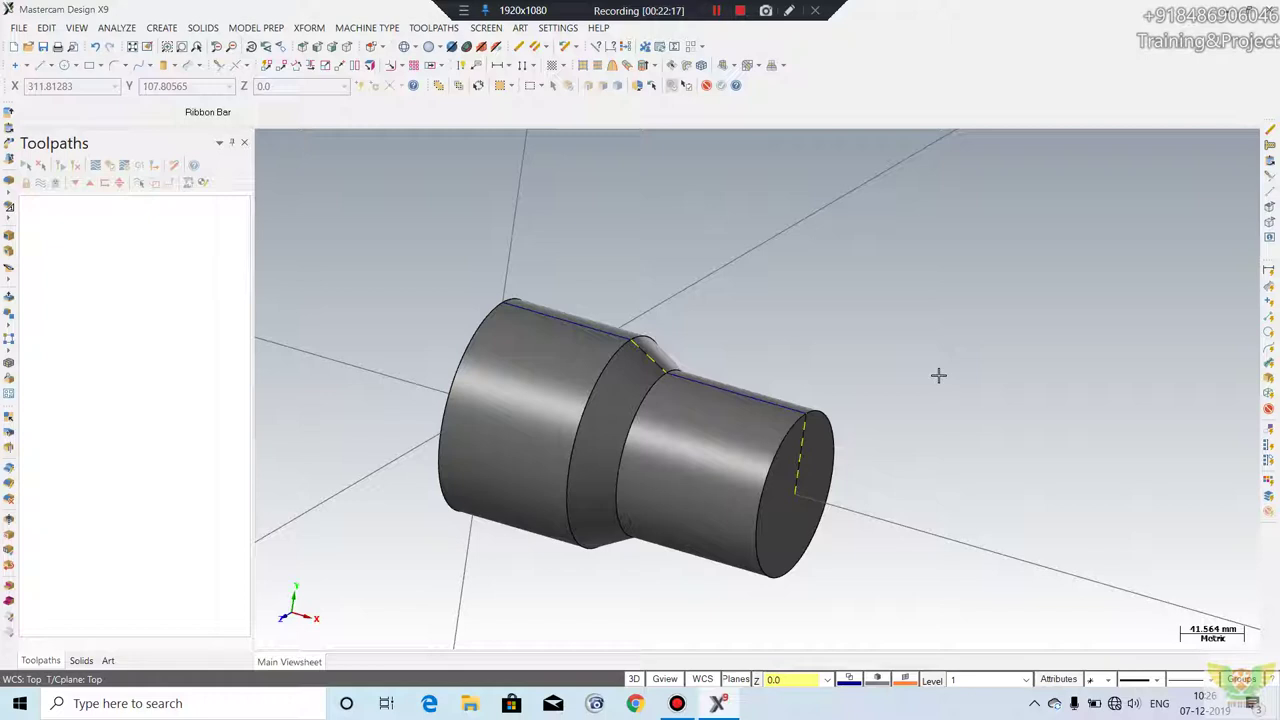
right_click(929, 322)
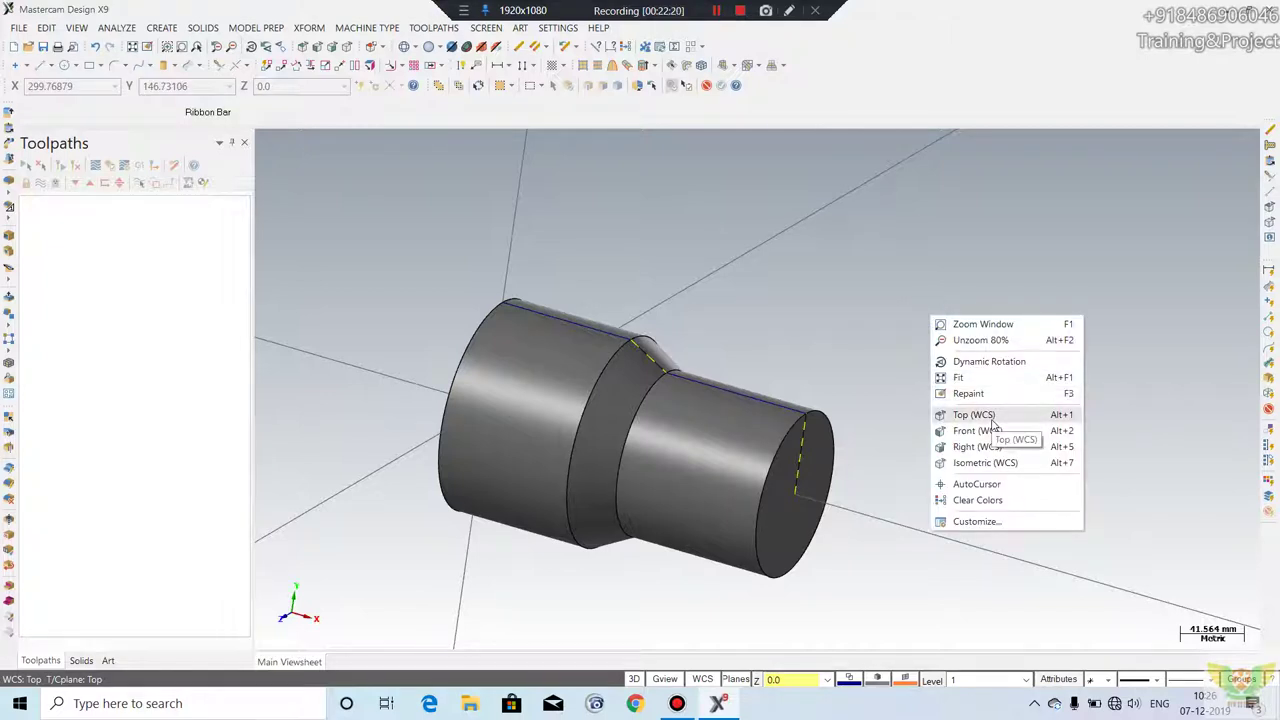
key("Escape")
right_click(923, 280)
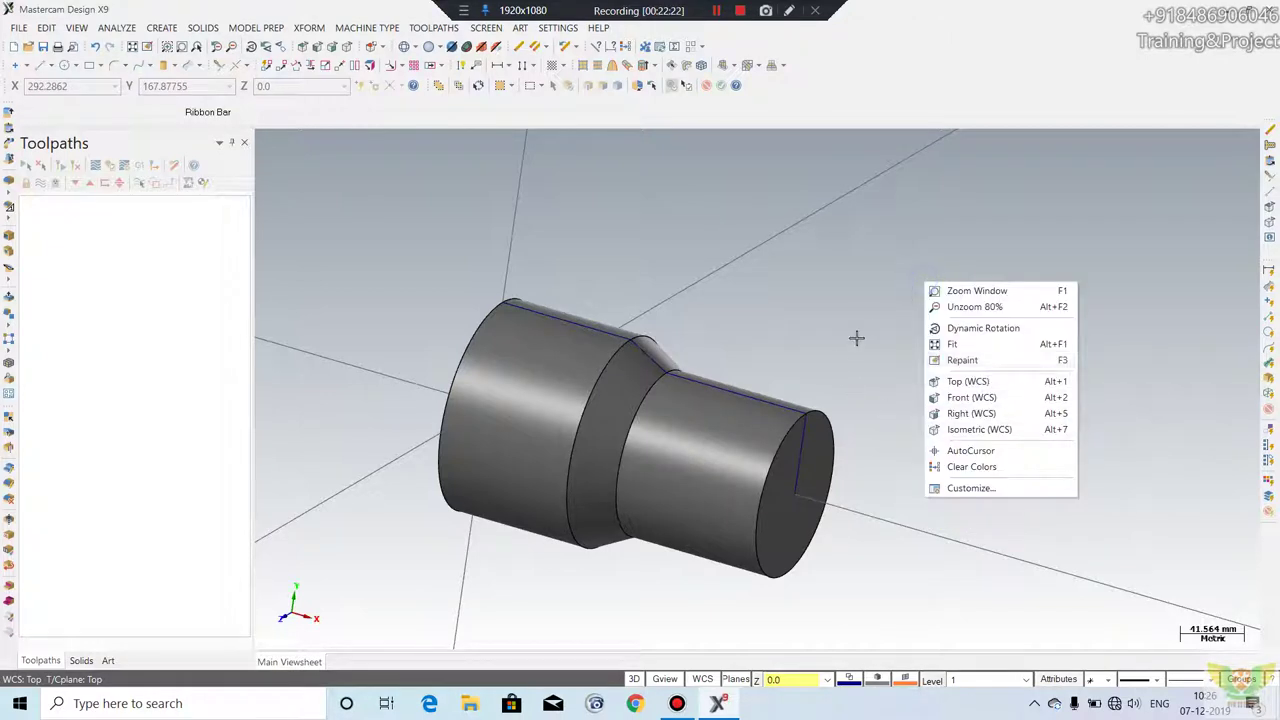
middle_click_drag(861, 318, 910, 368)
scroll(790, 340, "down", 2)
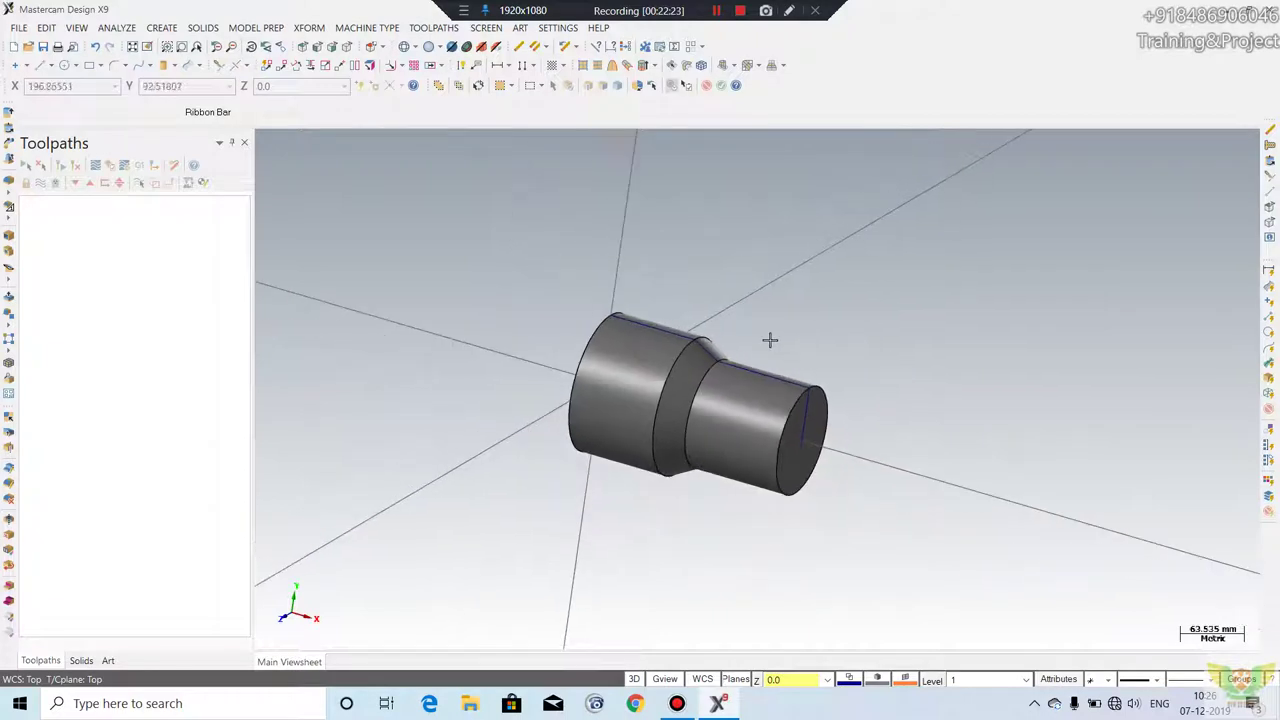
- Create a silhouette boundary around the whole window-selected stepped solid
left_click(160, 28)
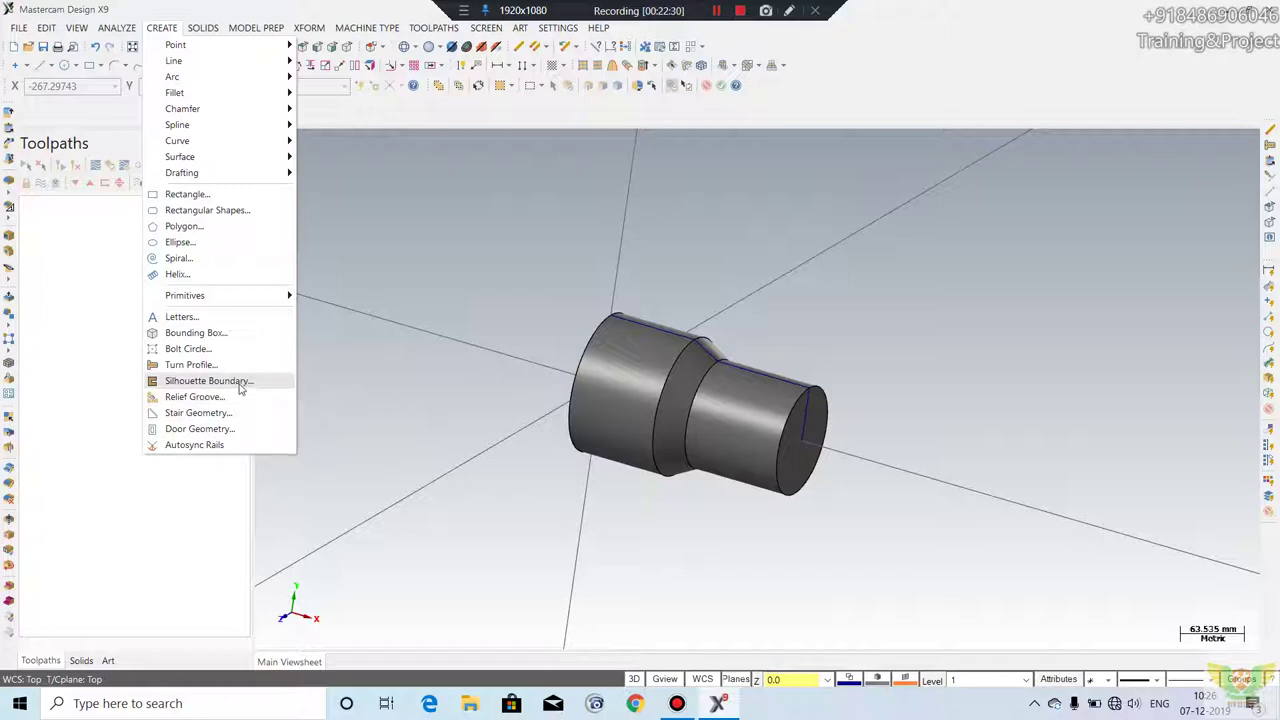
left_click(237, 381)
scroll(700, 360, "down", 1)
left_click_drag(905, 232, 480, 537)
key("Return")
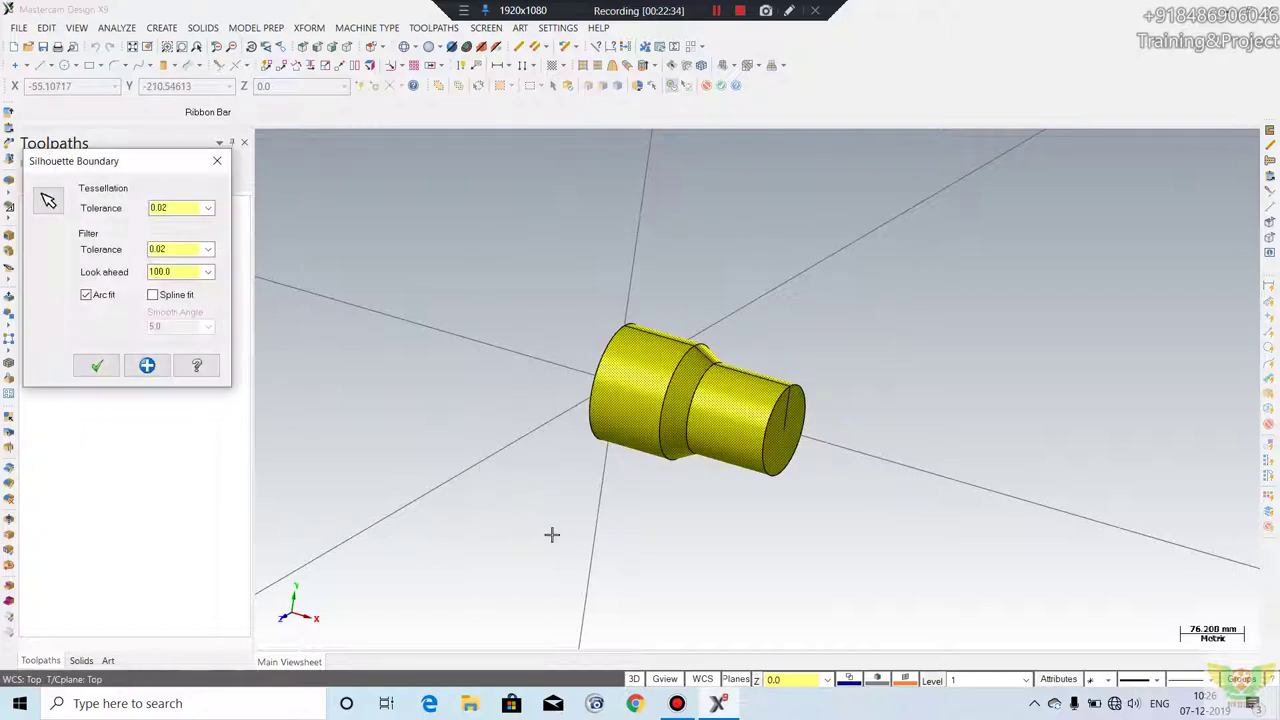
left_click(97, 365)
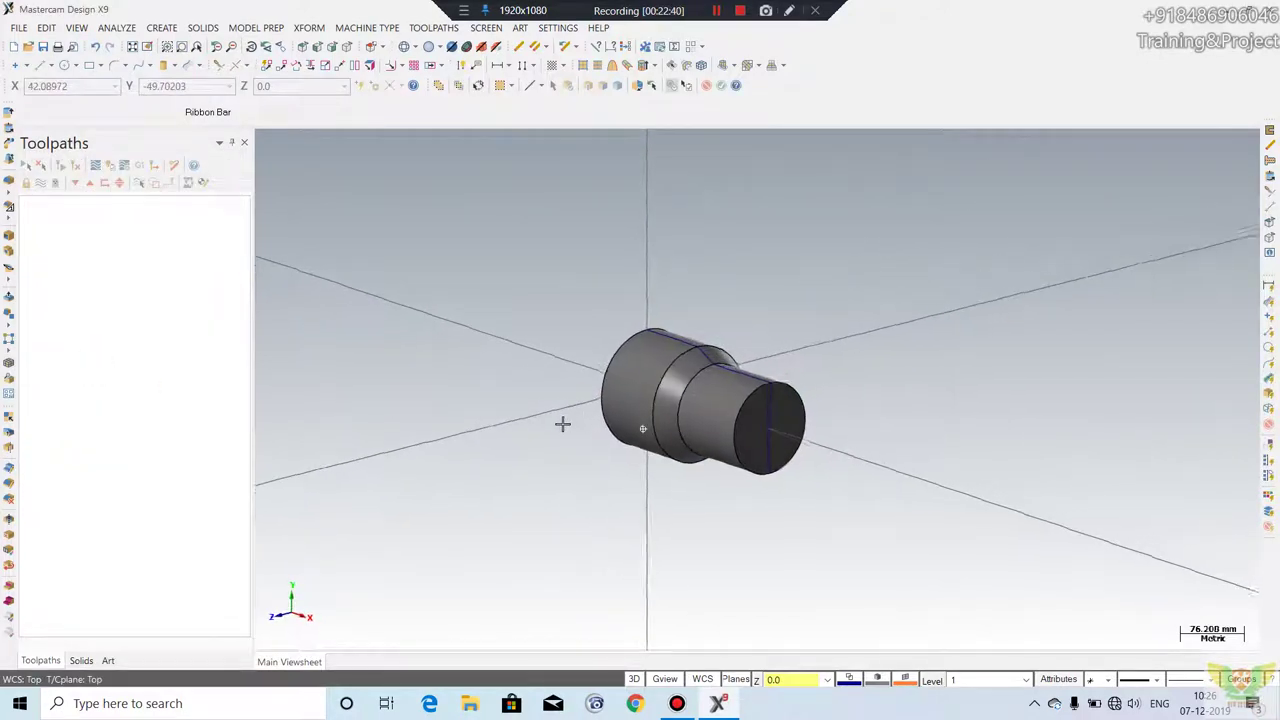
- Delete the solid, keeping its outline, and switch to the Top view
mouse_move(563, 423)
middle_mouse_down()
mouse_move(803, 471)
mouse_move(815, 518)
mouse_move(849, 520)
mouse_move(754, 437)
middle_mouse_up()
left_click(637, 318)
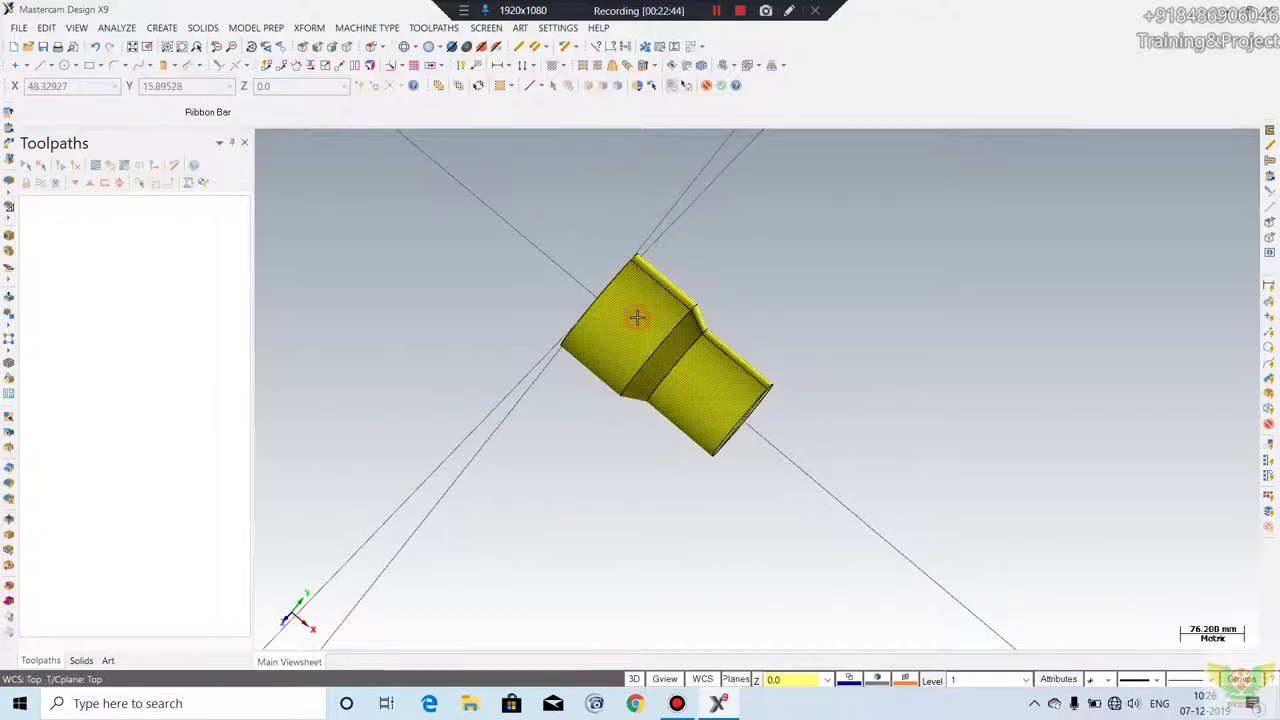
key("Delete")
mouse_move(637, 317)
middle_mouse_down()
mouse_move(737, 454)
mouse_move(749, 389)
mouse_move(789, 434)
middle_mouse_up()
right_click(909, 302)
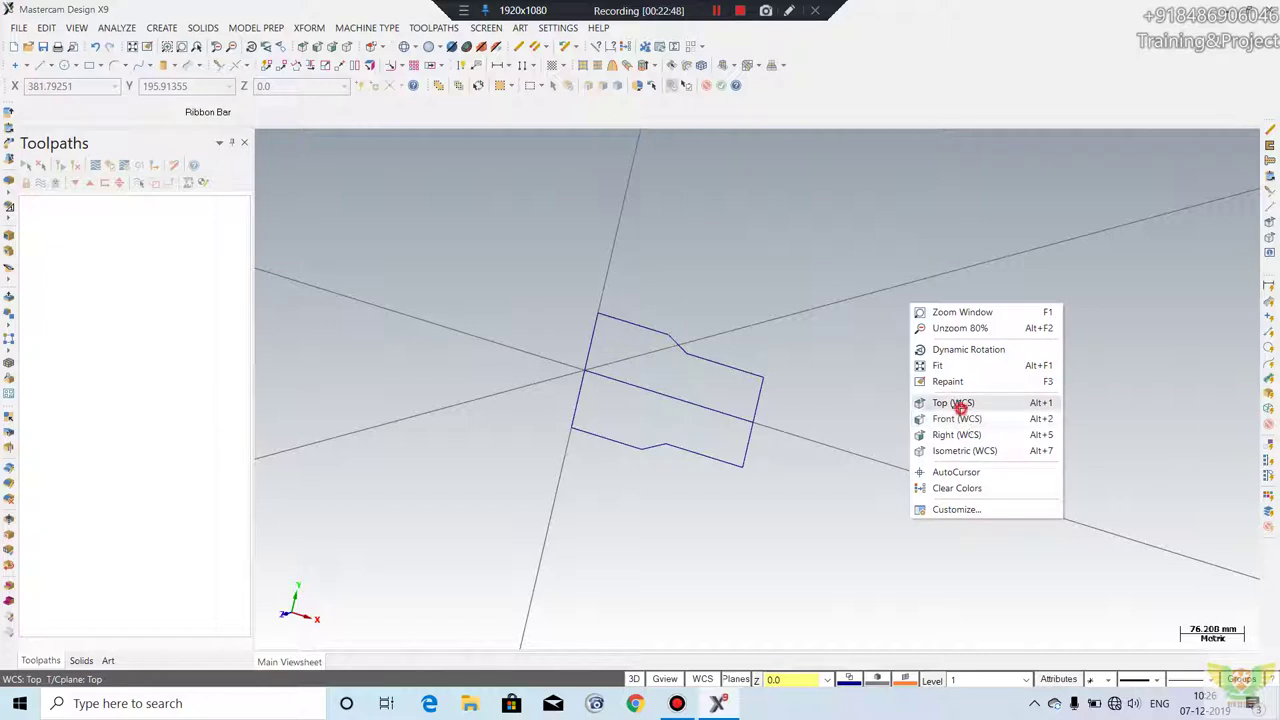
left_click(960, 407)
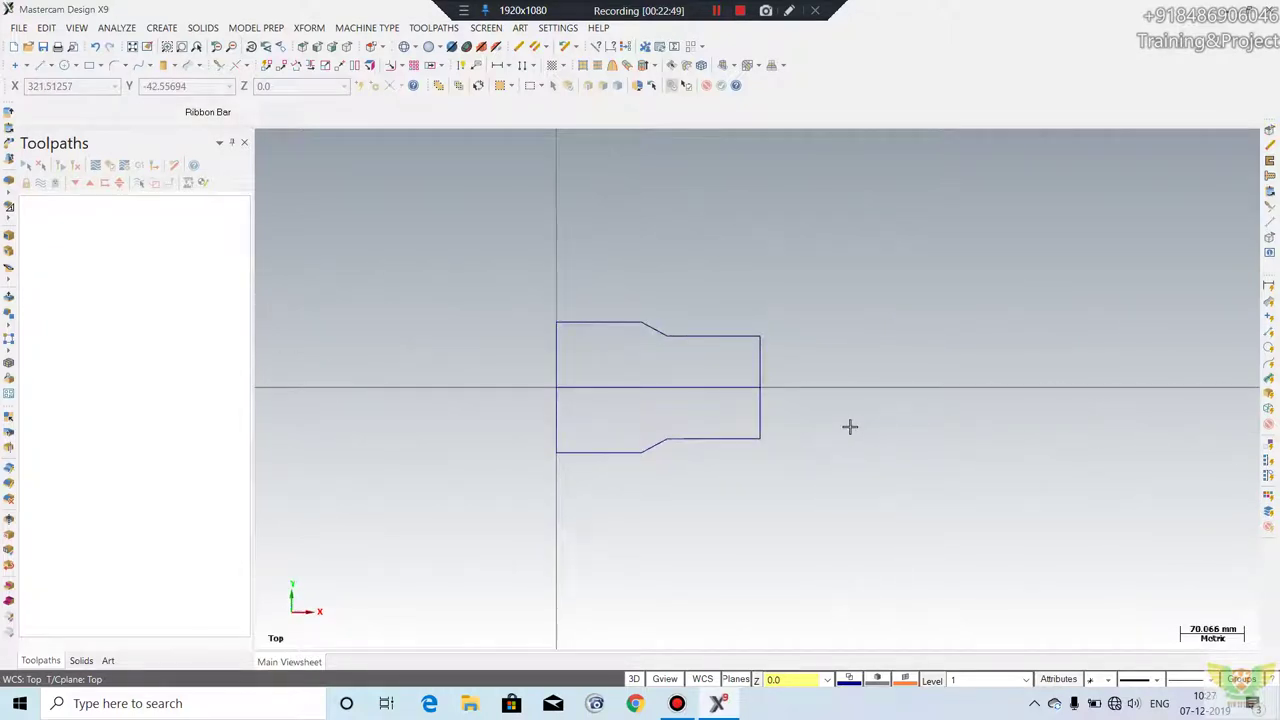
scroll(850, 427, "down", 2)
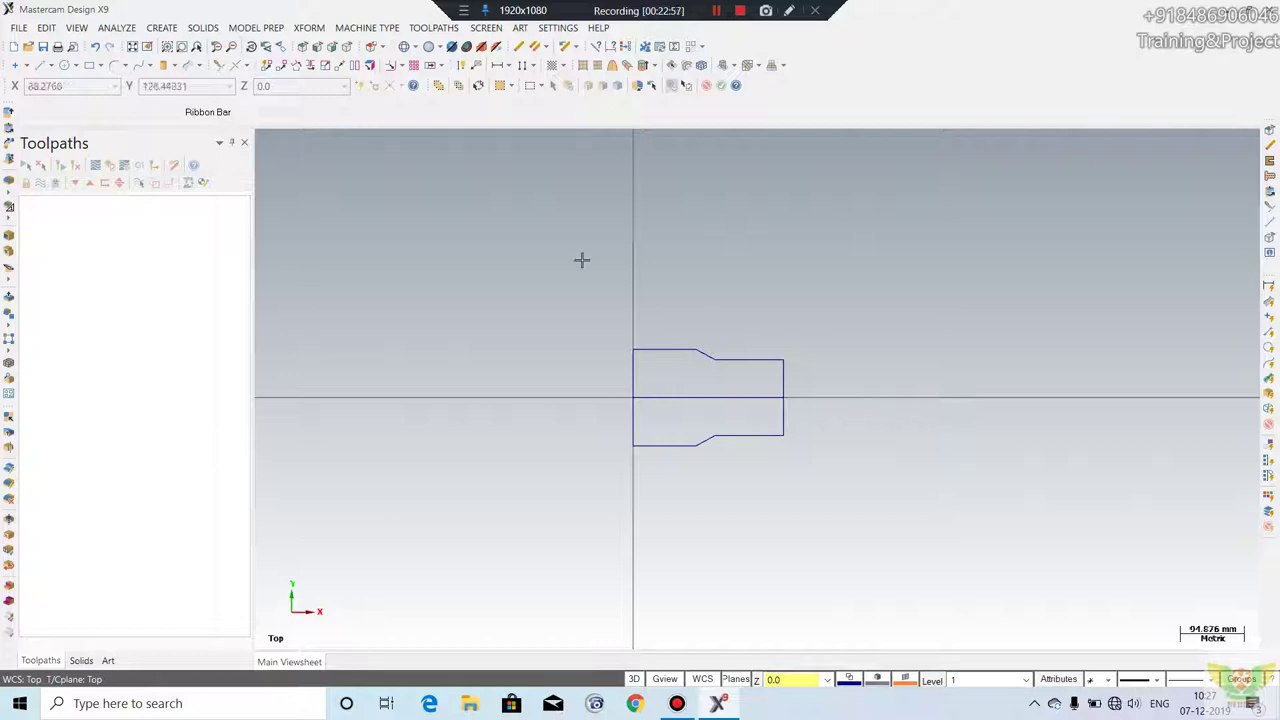
left_click(163, 28)
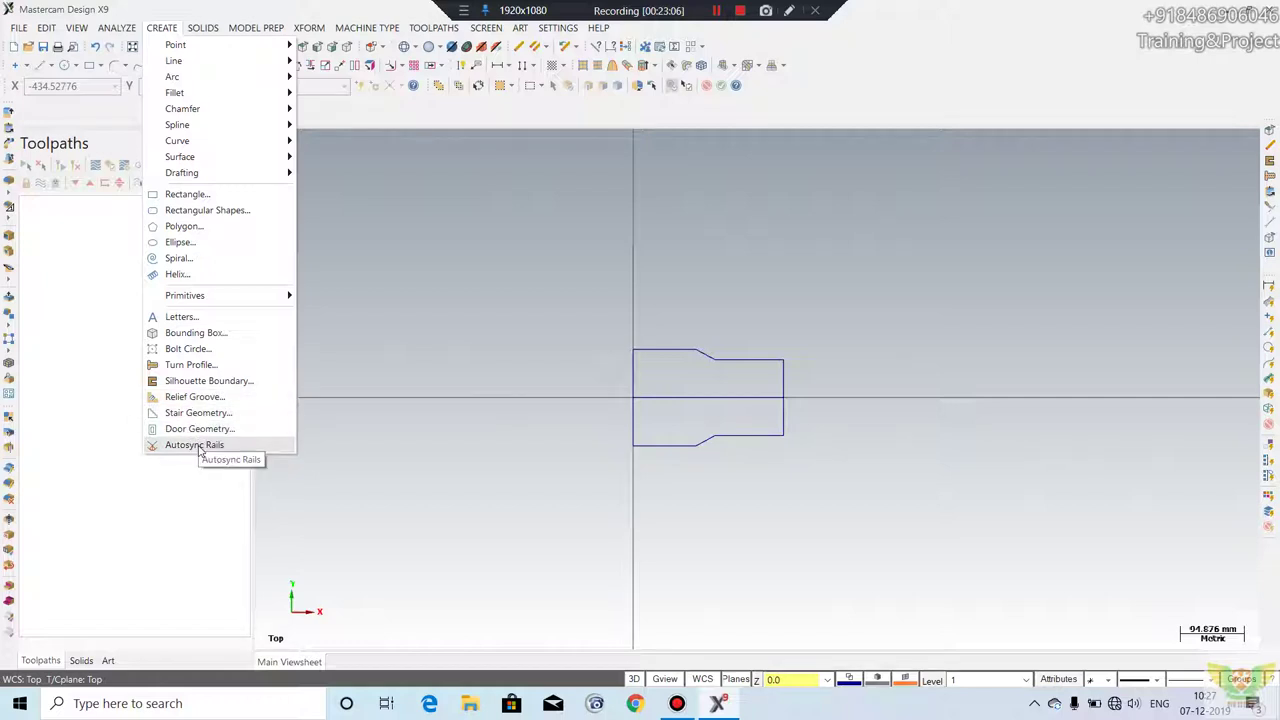
left_click(200, 397)
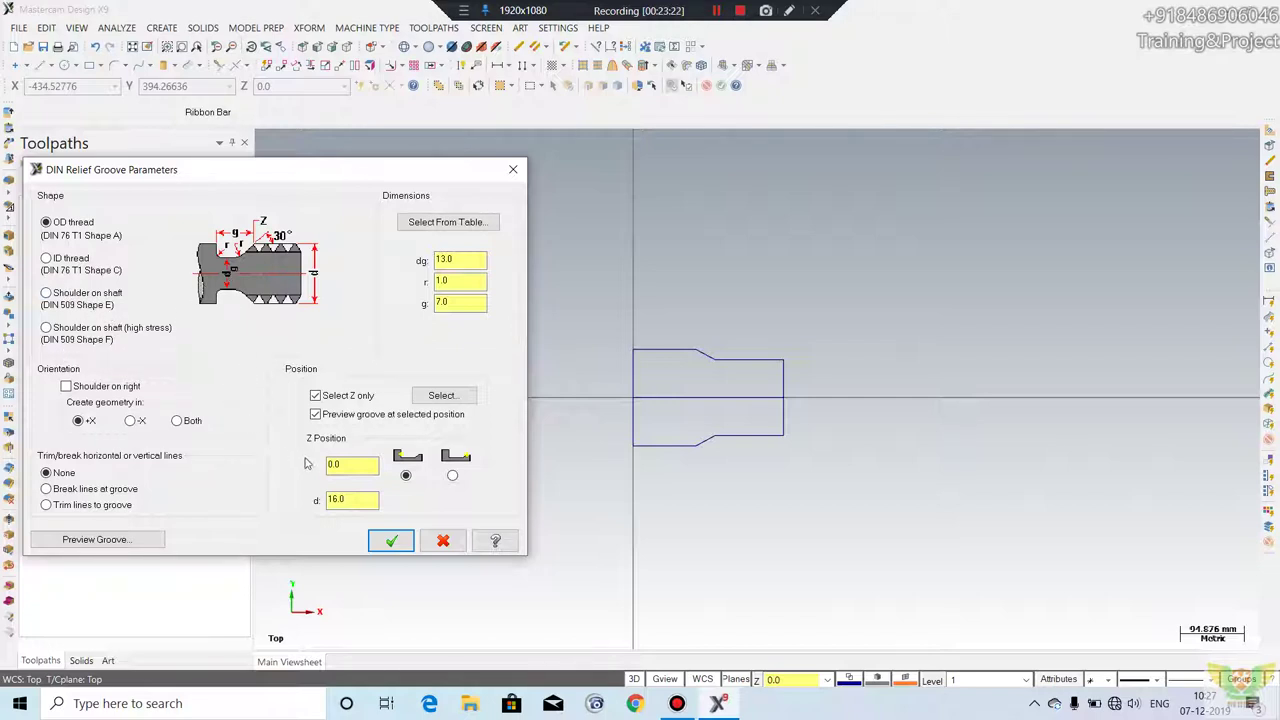
left_click(447, 540)
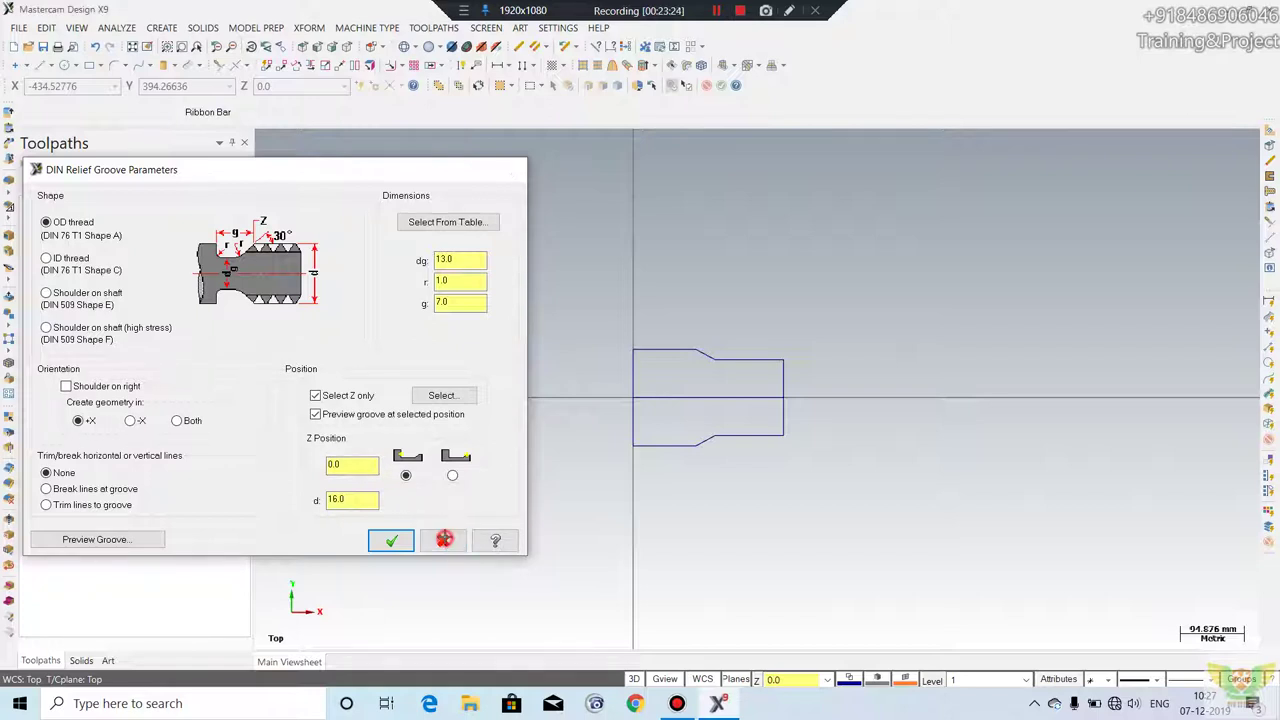
scroll(712, 304, "down", 1)
left_click(480, 531)
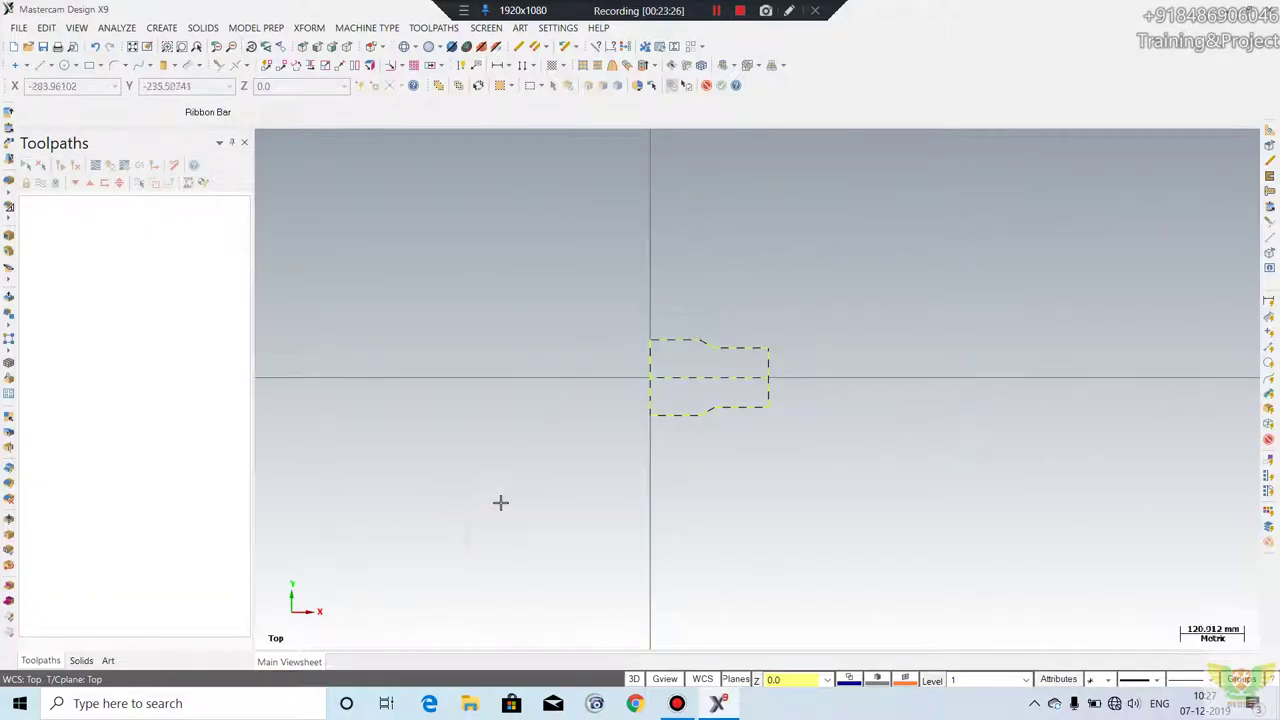
- Delete the stepped outline and switch to the isometric view
key("Delete")
scroll(569, 423, "down", 1)
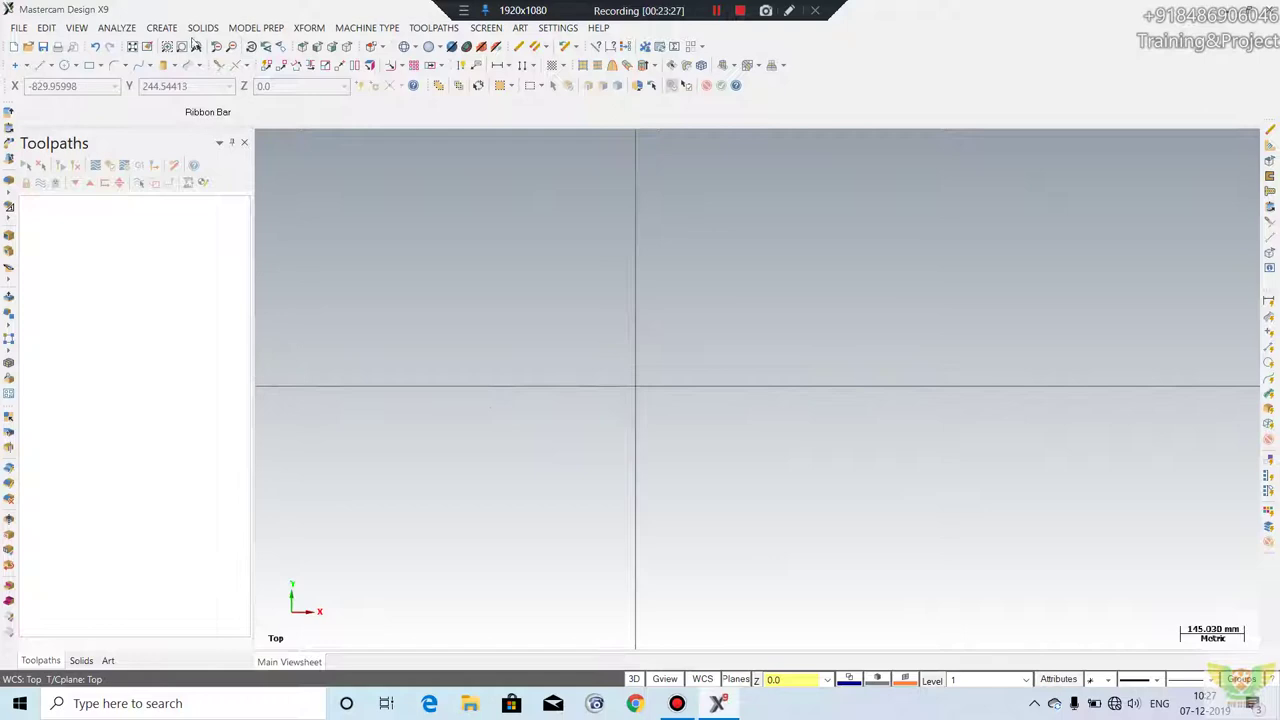
left_click(163, 28)
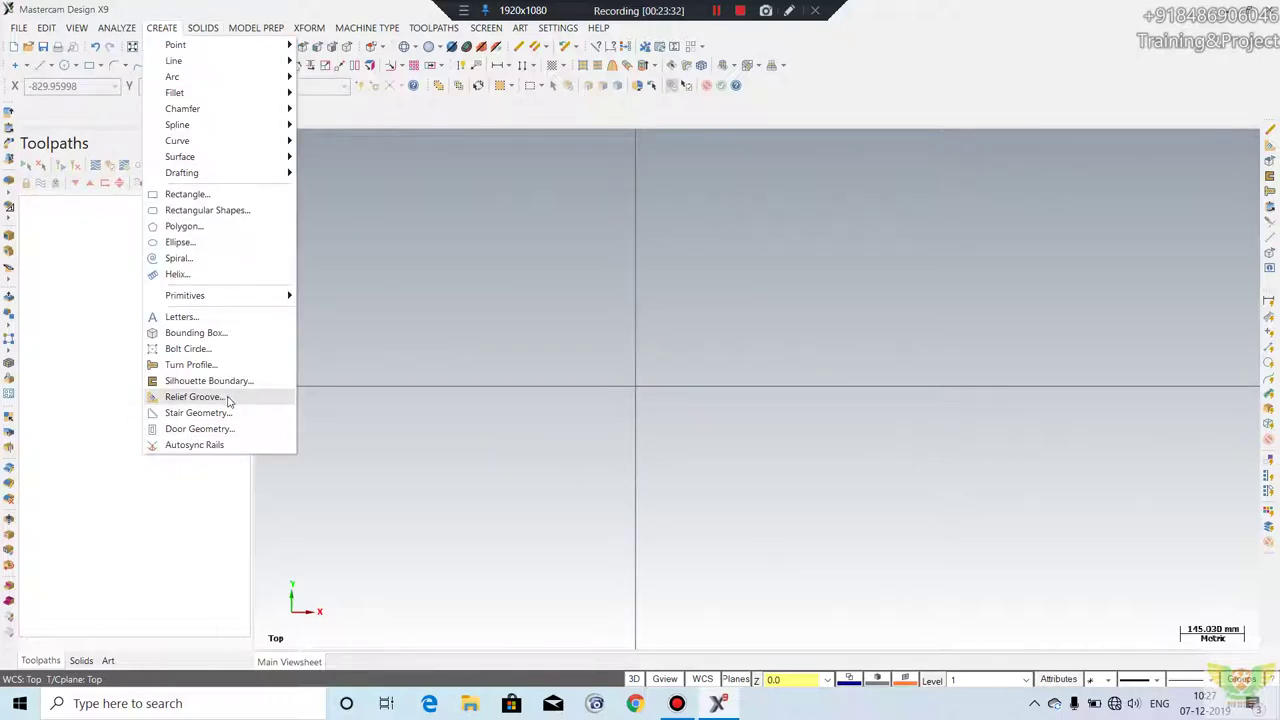
mouse_move(203, 28)
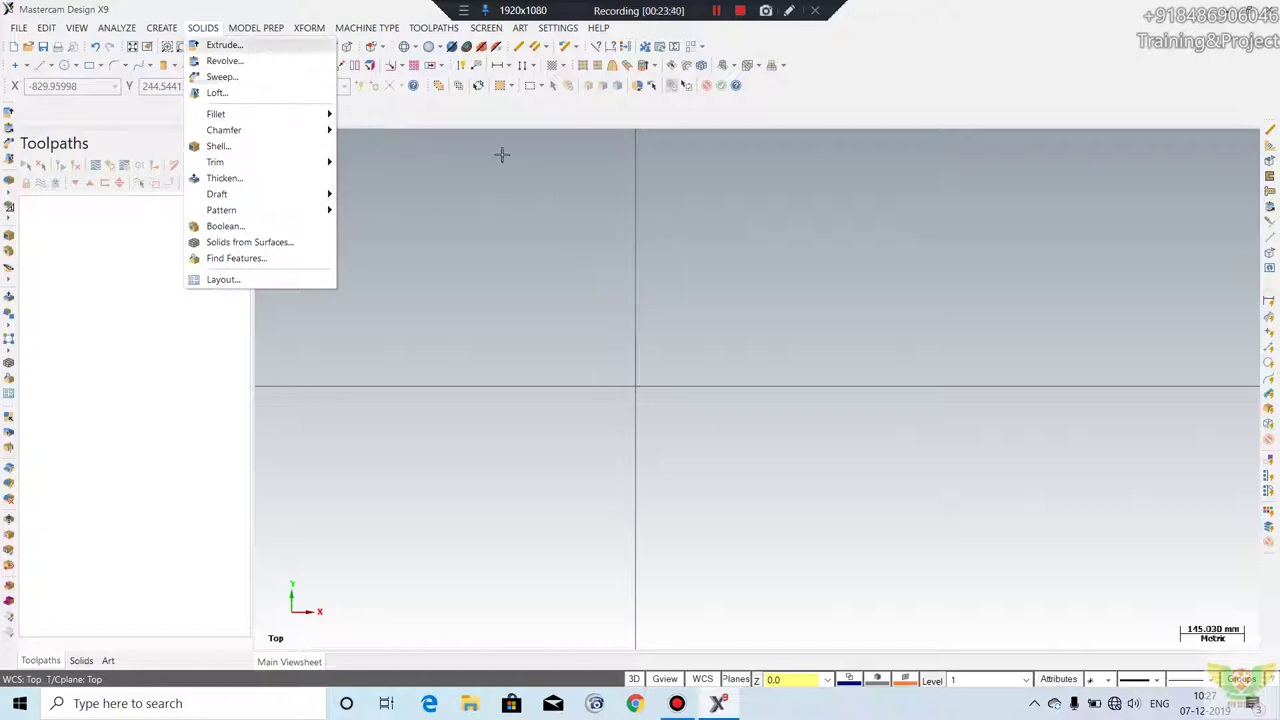
right_click(787, 275)
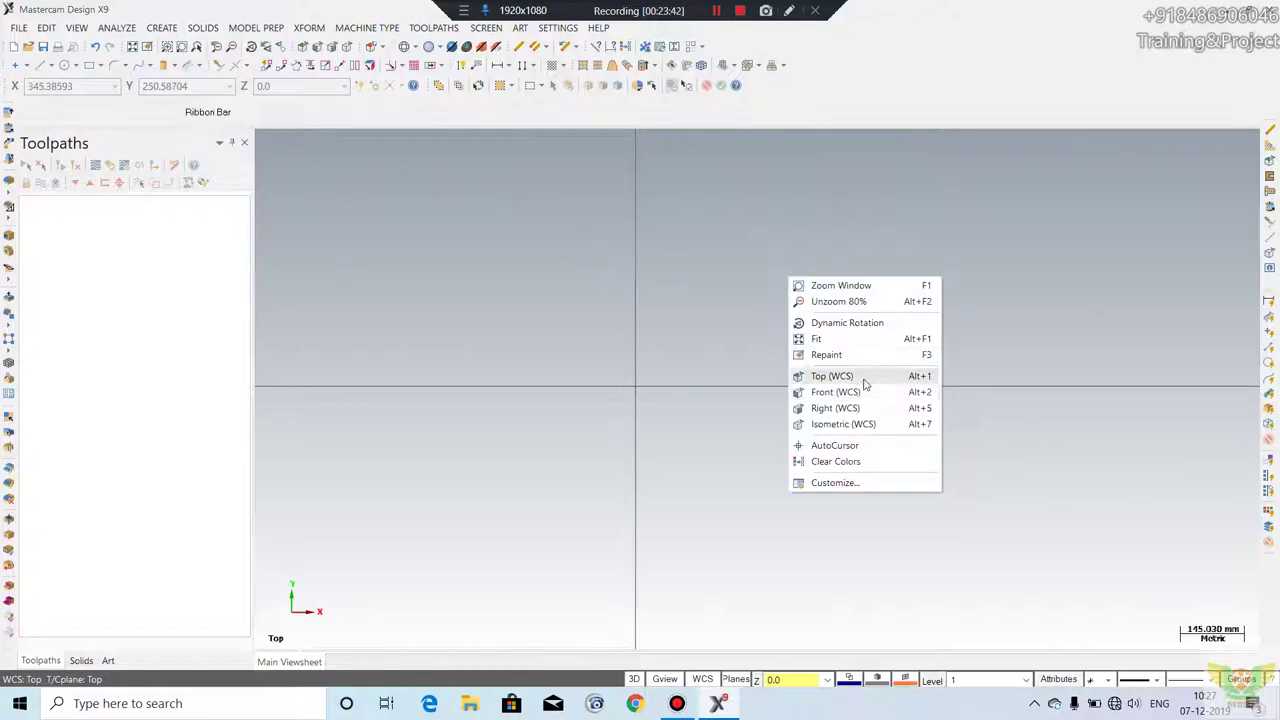
left_click(855, 431)
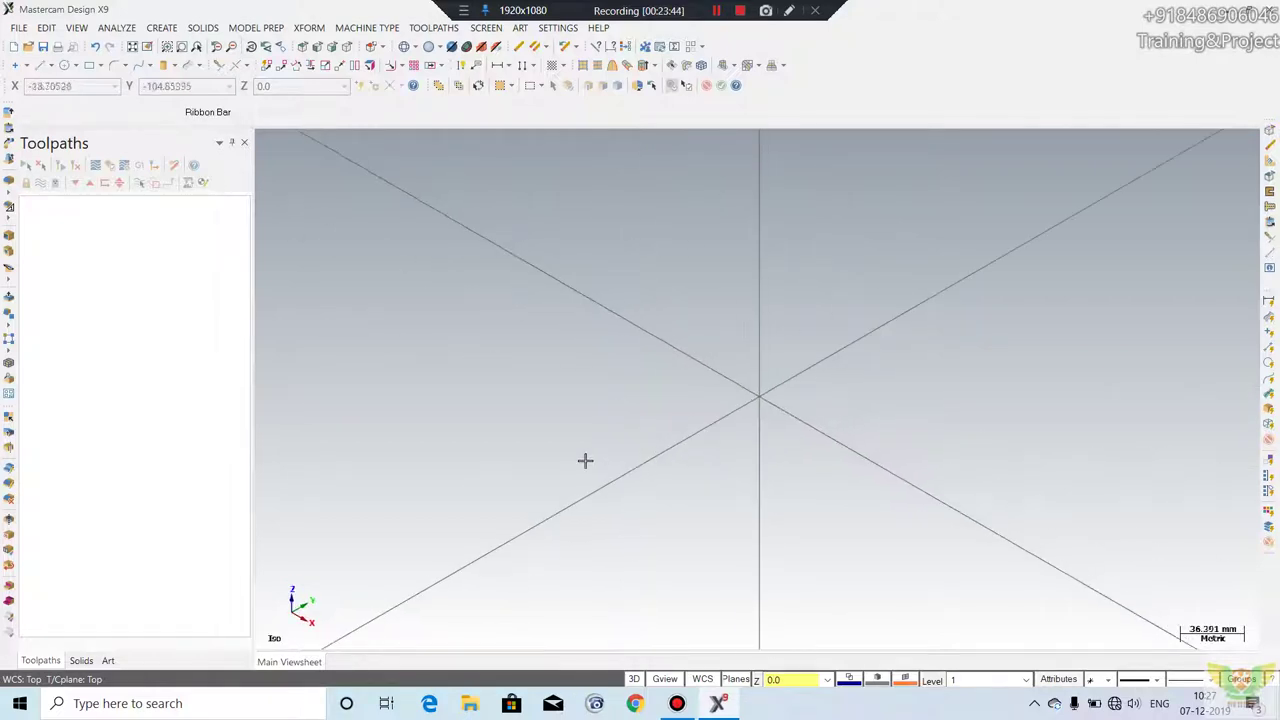
- Draw a 146.82 by 137.18 rectangle at the origin by two opposite corners
left_click(170, 32)
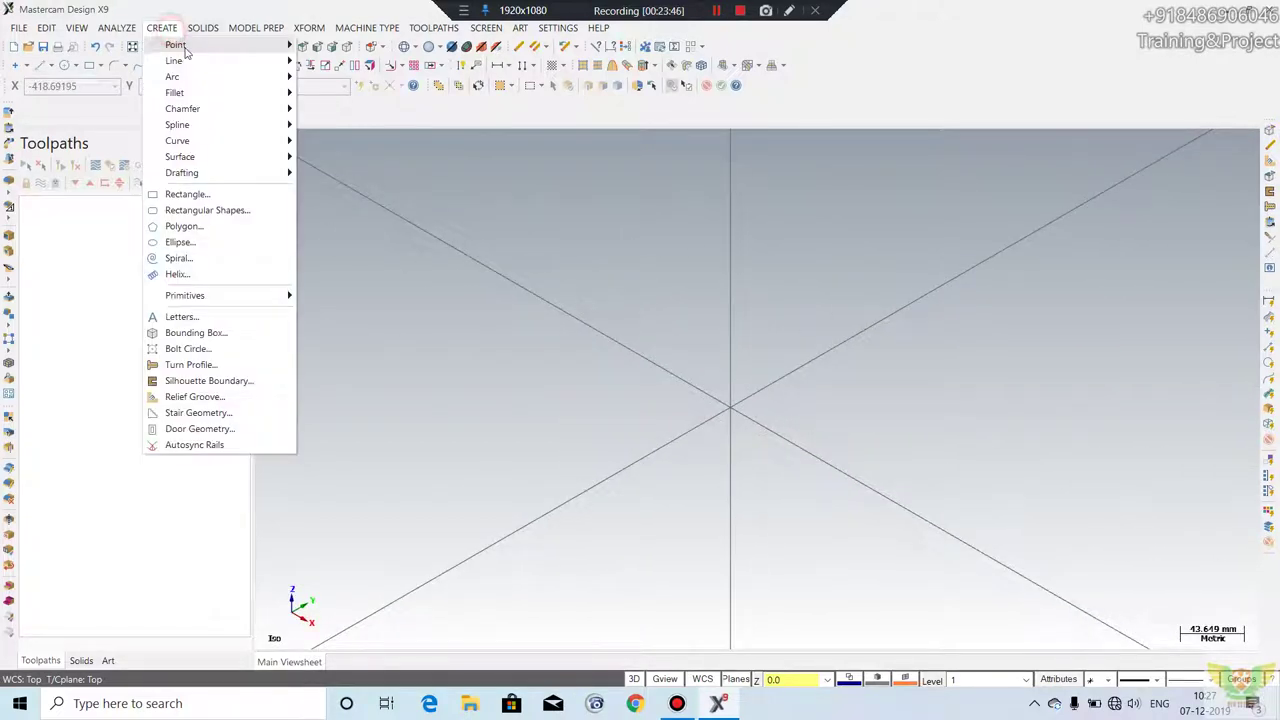
left_click(457, 229)
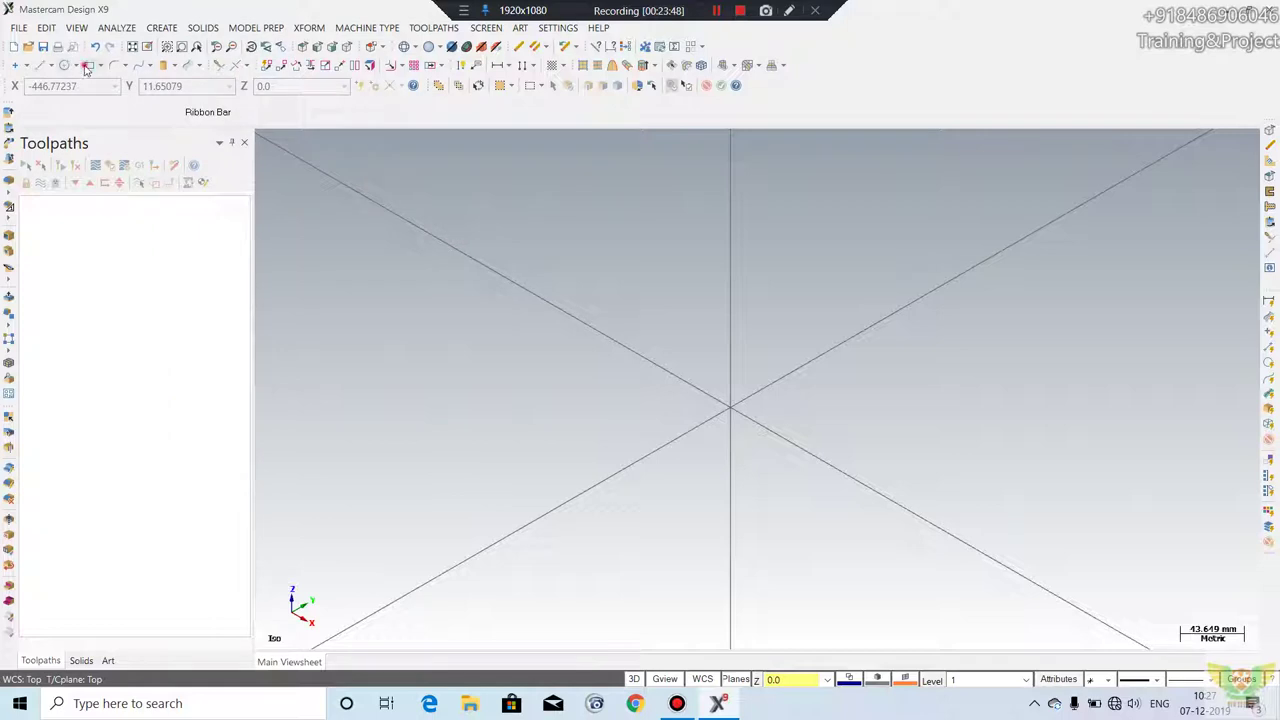
left_click(87, 65)
left_click(737, 322)
left_click(747, 490)
- Extrude the rectangle 50 into a solid box
left_click(176, 27)
left_click(198, 27)
key("Escape")
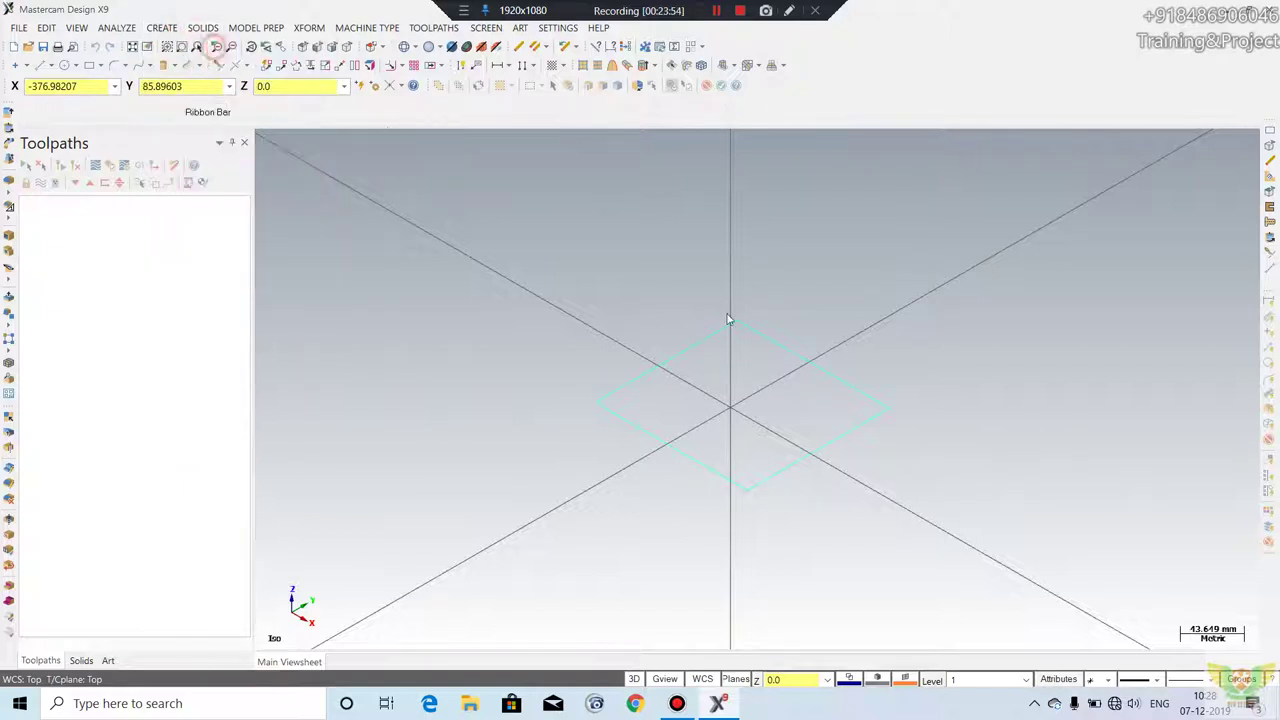
left_click(749, 334)
key("Escape")
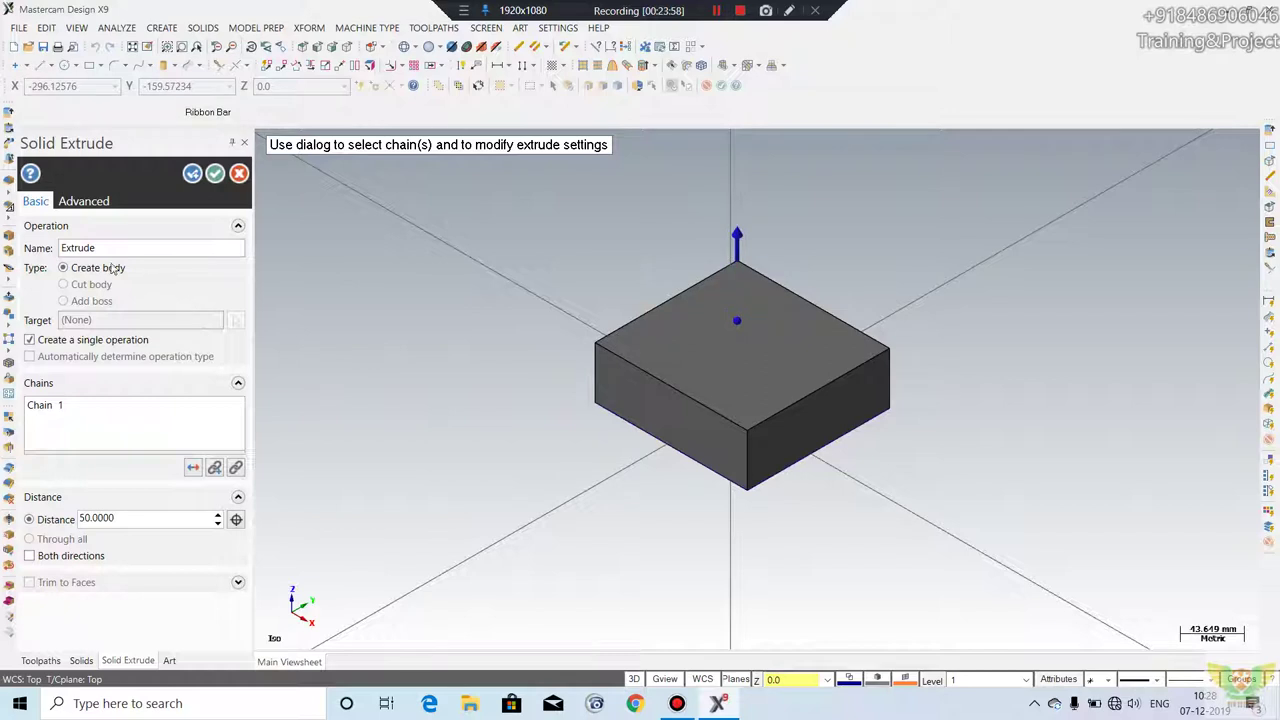
left_click(215, 173)
mouse_move(437, 297)
middle_mouse_down()
mouse_move(594, 271)
mouse_move(763, 357)
middle_mouse_up()
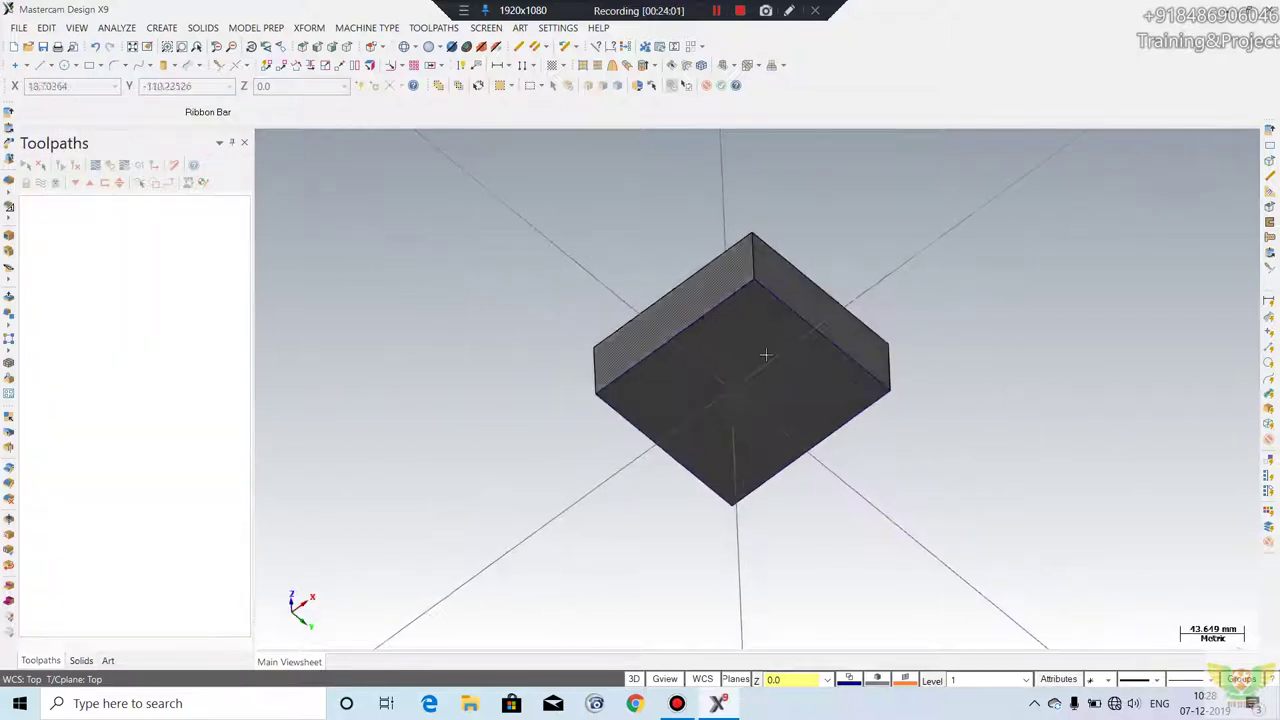
- Draw a smaller inner rectangle on the box face
left_click(90, 65)
left_click(812, 410)
left_click(665, 400)
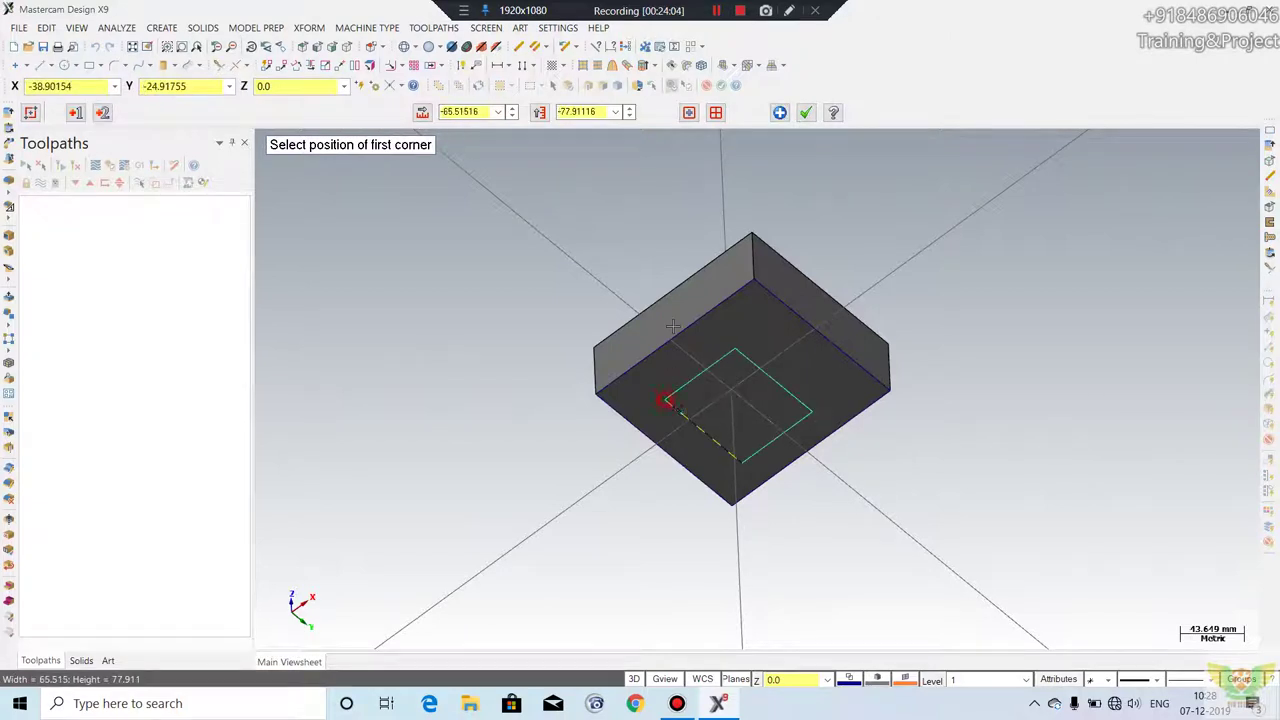
left_click(805, 112)
mouse_move(759, 178)
middle_mouse_down()
mouse_move(672, 328)
mouse_move(374, 211)
middle_mouse_up()
- Extrude the inner rectangle as a Cut body to make a square hole through the box
left_click(203, 28)
left_click(222, 61)
left_click(203, 28)
left_click(224, 45)
left_click(740, 385)
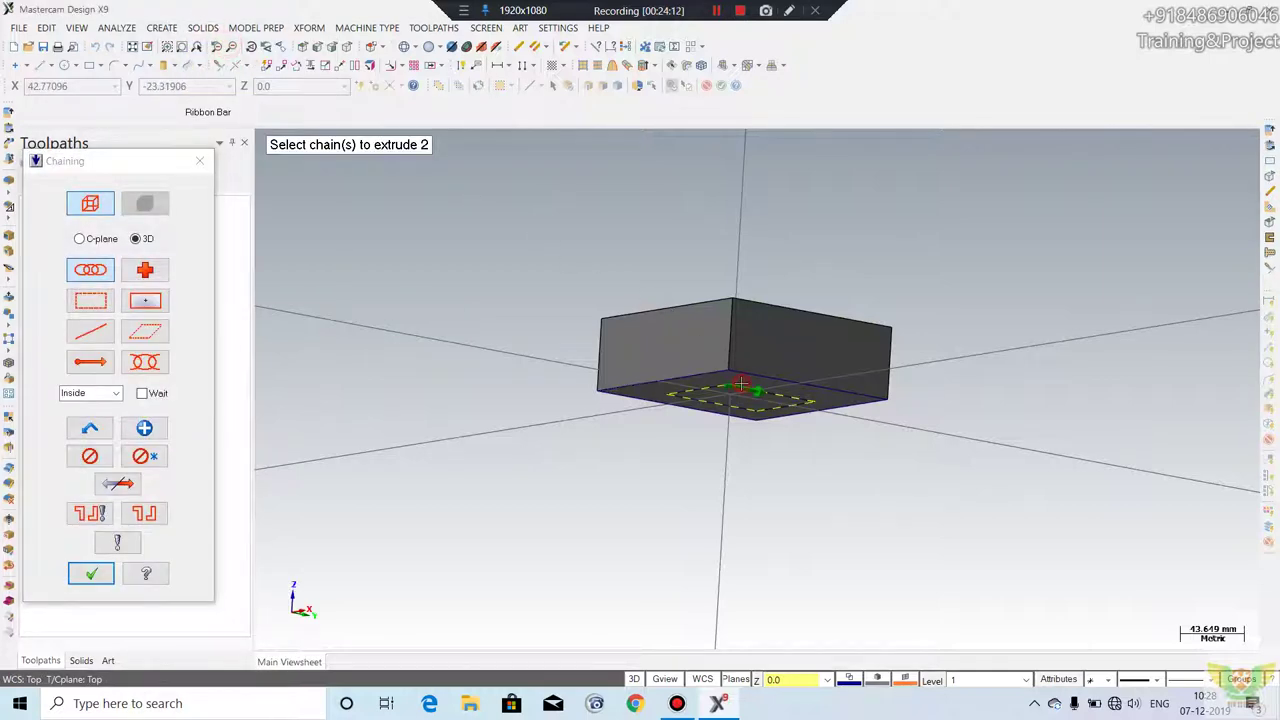
key("Return")
key("alt+7")
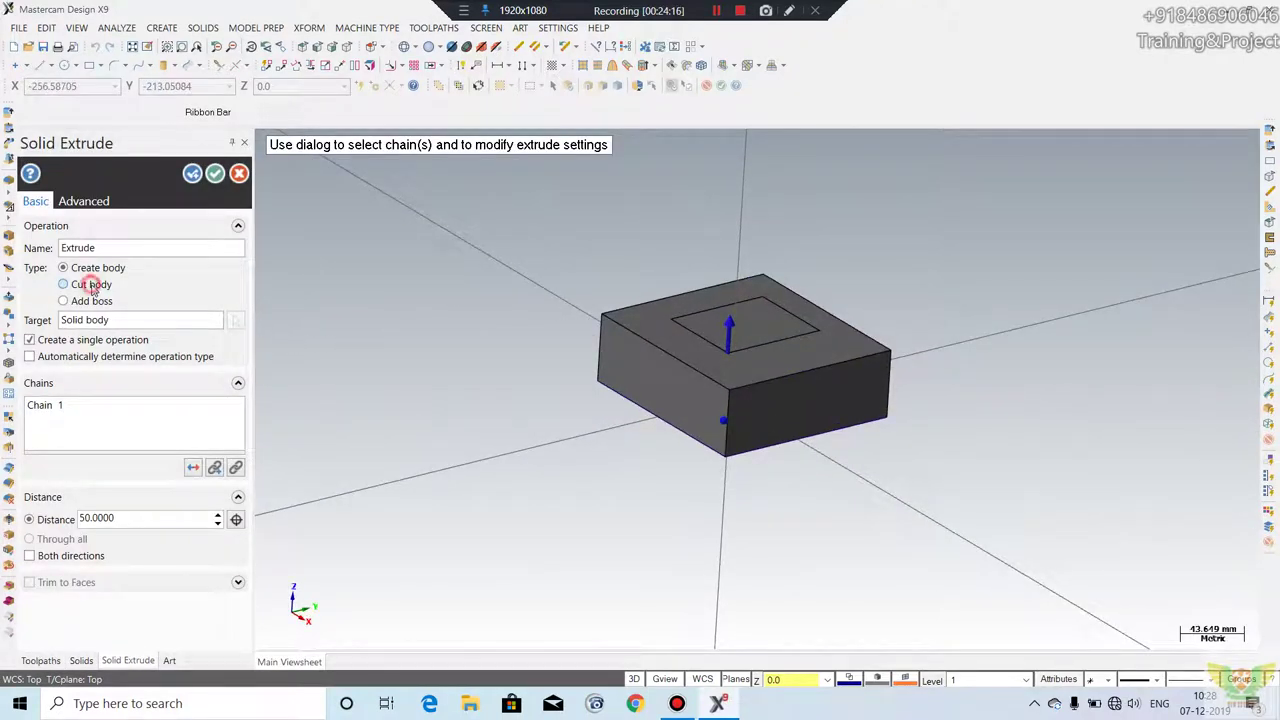
left_click(90, 285)
left_click(215, 174)
mouse_move(500, 277)
middle_mouse_down()
mouse_move(500, 423)
mouse_move(500, 294)
middle_mouse_up()
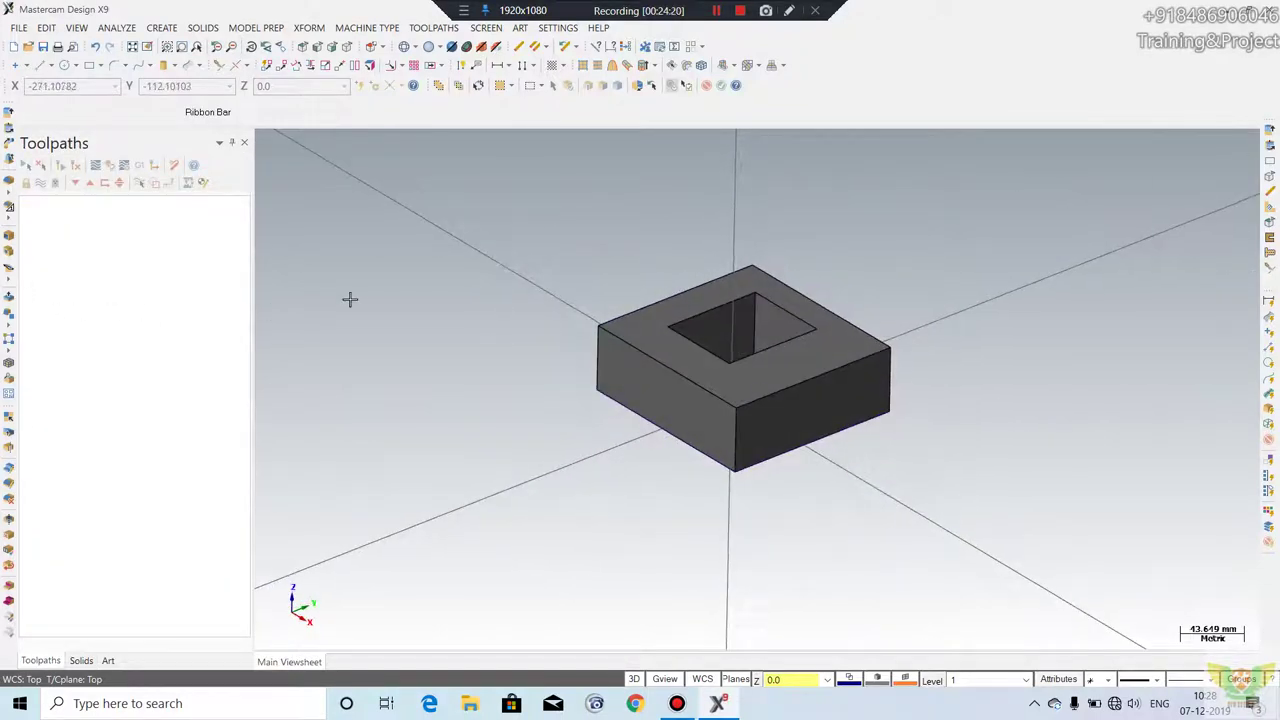
mouse_move(349, 297)
middle_mouse_down()
mouse_move(777, 289)
mouse_move(791, 221)
mouse_move(797, 277)
mouse_move(863, 277)
middle_mouse_up()
- Window-select the box with the square hole and delete it
mouse_move(951, 226)
left_mouse_down()
mouse_move(561, 520)
mouse_move(421, 578)
left_mouse_up()
key("Delete")
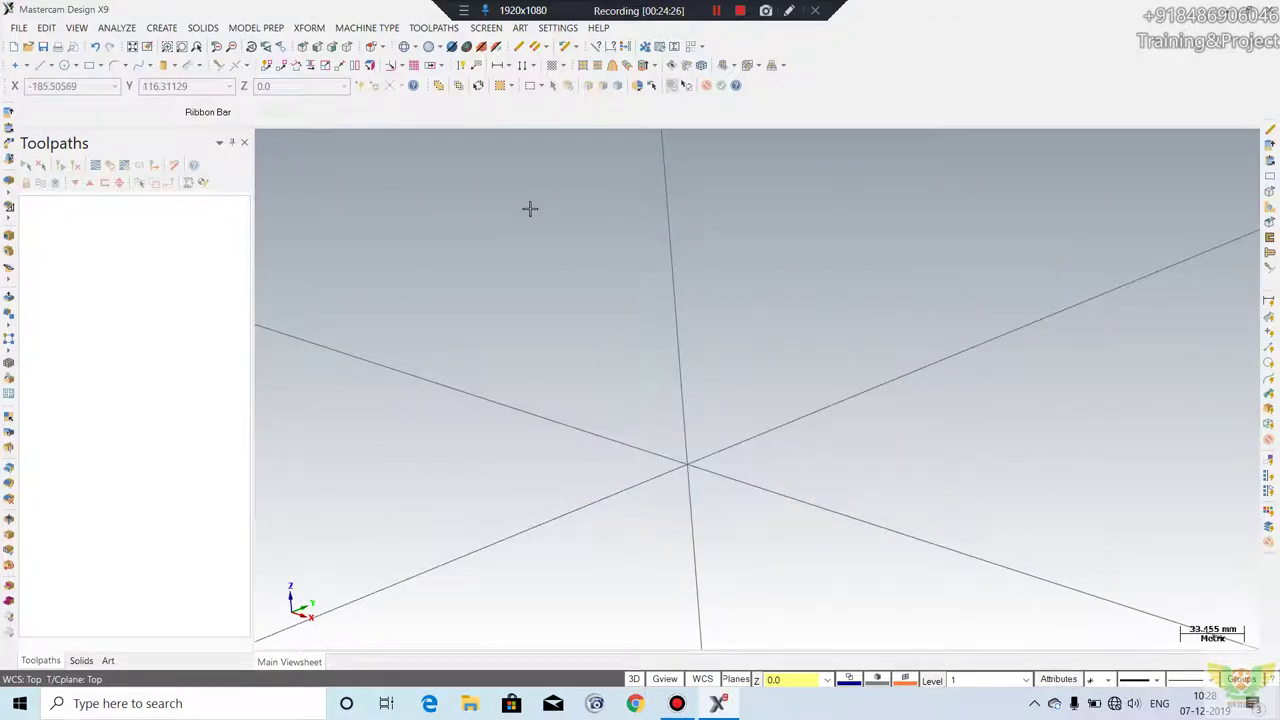
left_click(163, 28)
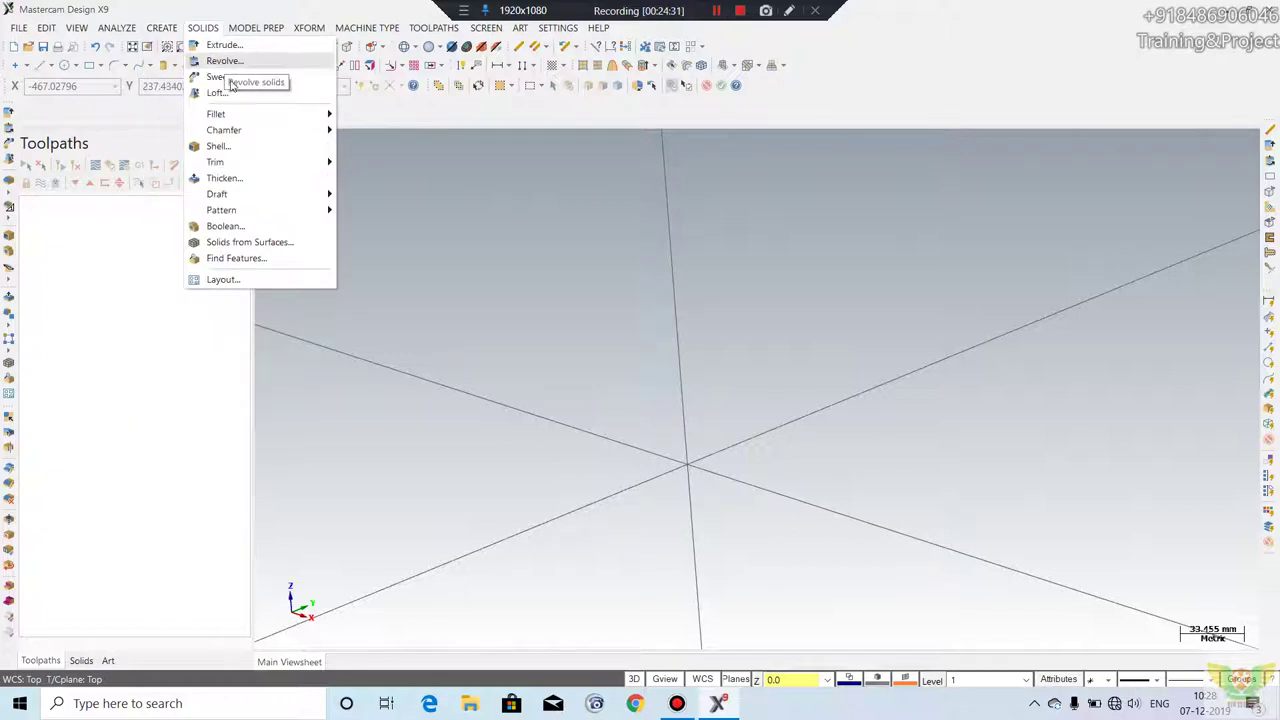
left_click(436, 220)
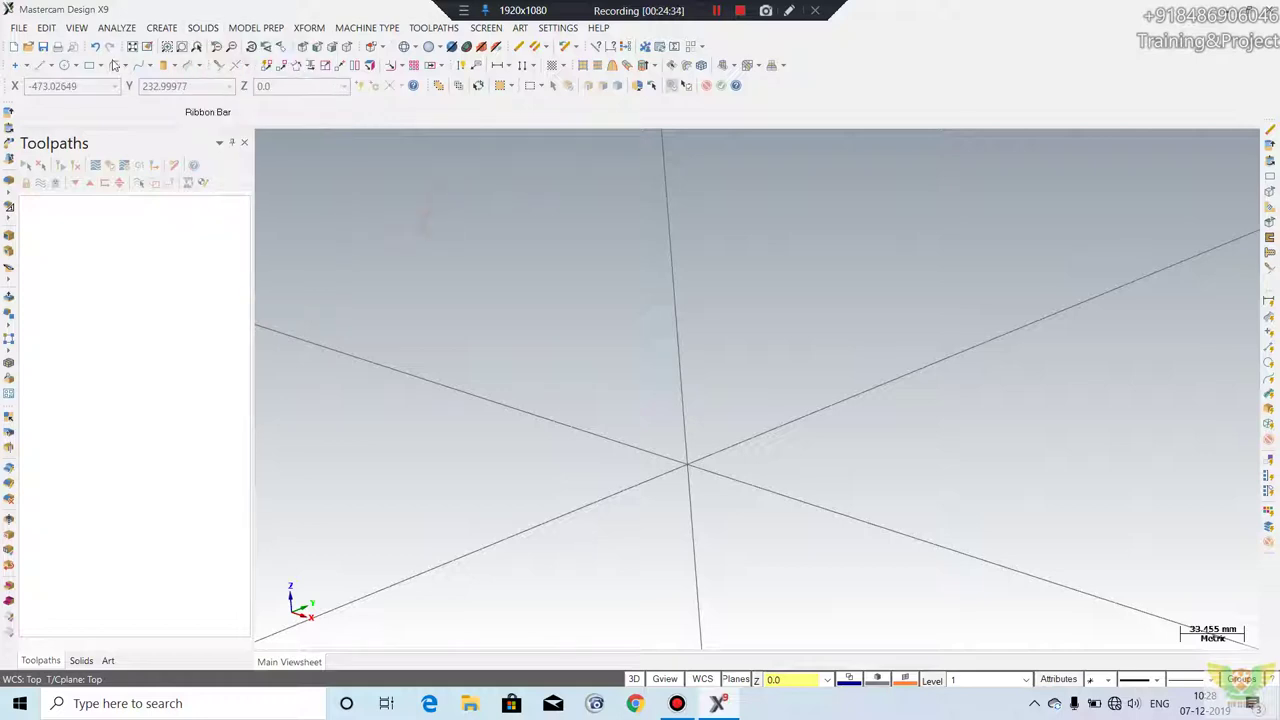
- Draw a circle centred at the origin
left_click(66, 64)
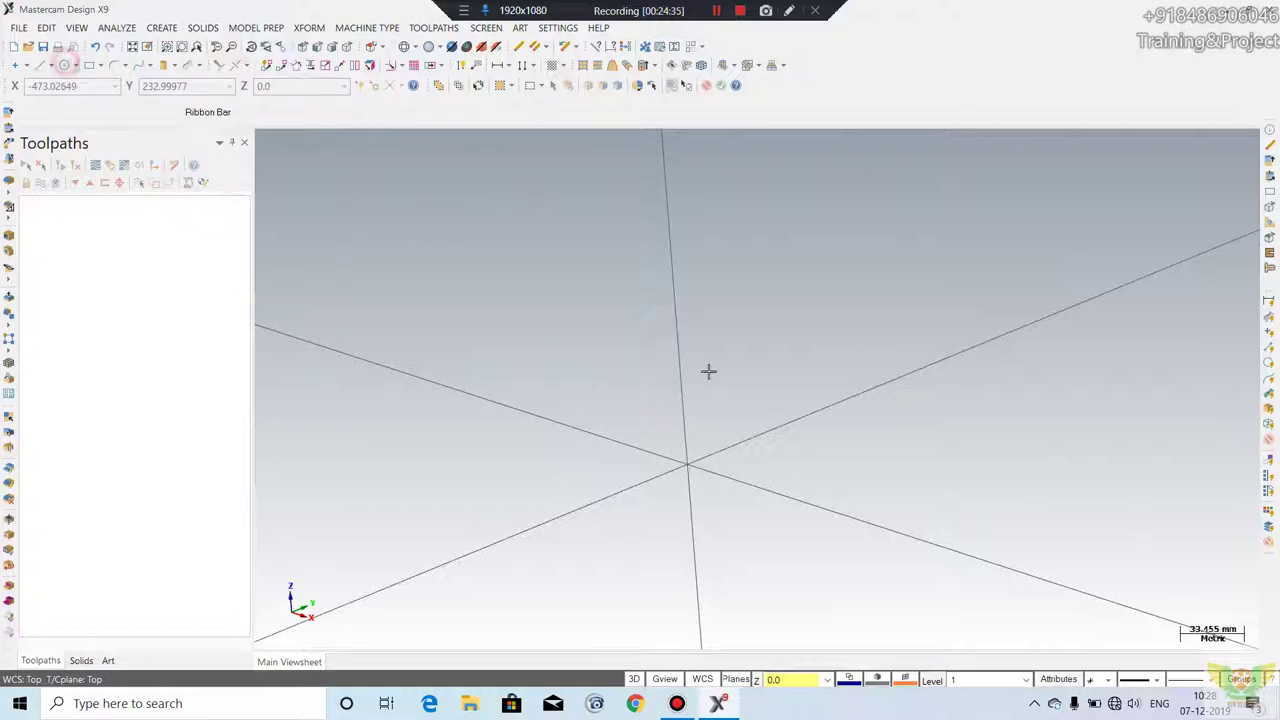
left_click(689, 463)
left_click(754, 411)
middle_click_drag(603, 520, 677, 446)
scroll(706, 460, "down", 2)
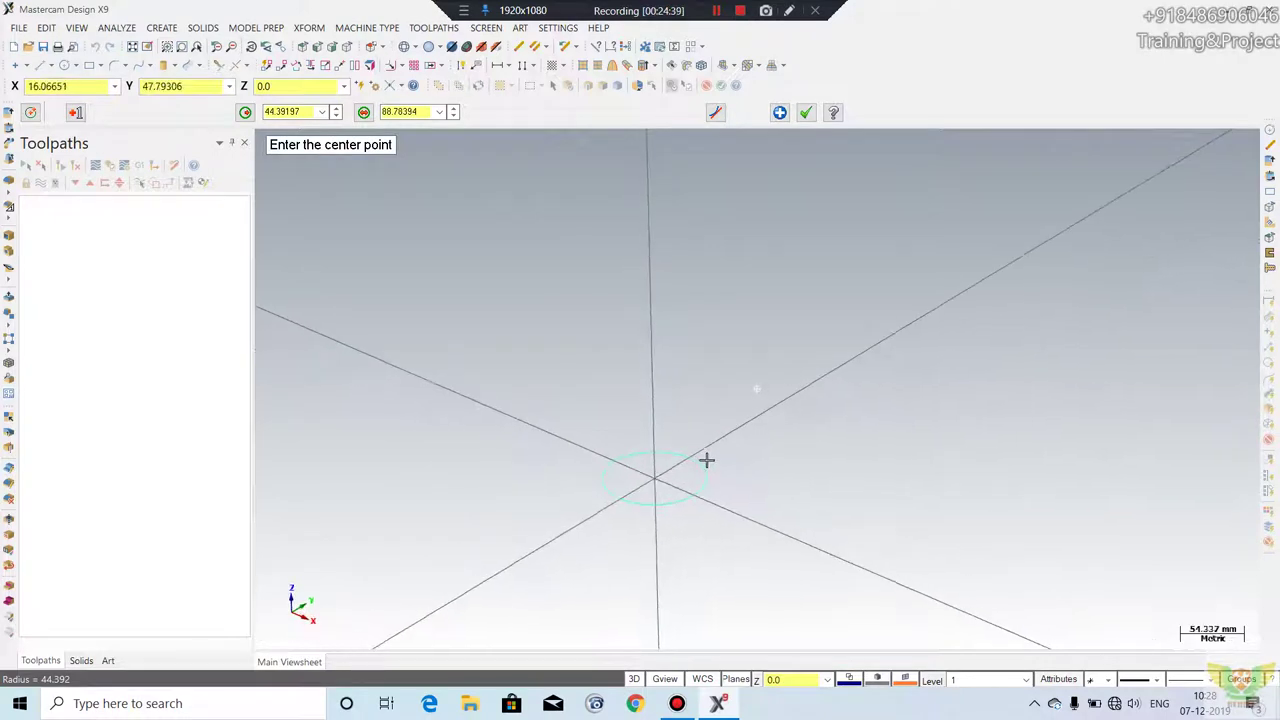
- Draw a four-point spline starting at the circle centre and running right
left_click(137, 65)
left_click(654, 478)
left_click(830, 425)
left_click(1060, 458)
left_click(1181, 421)
key("Return")
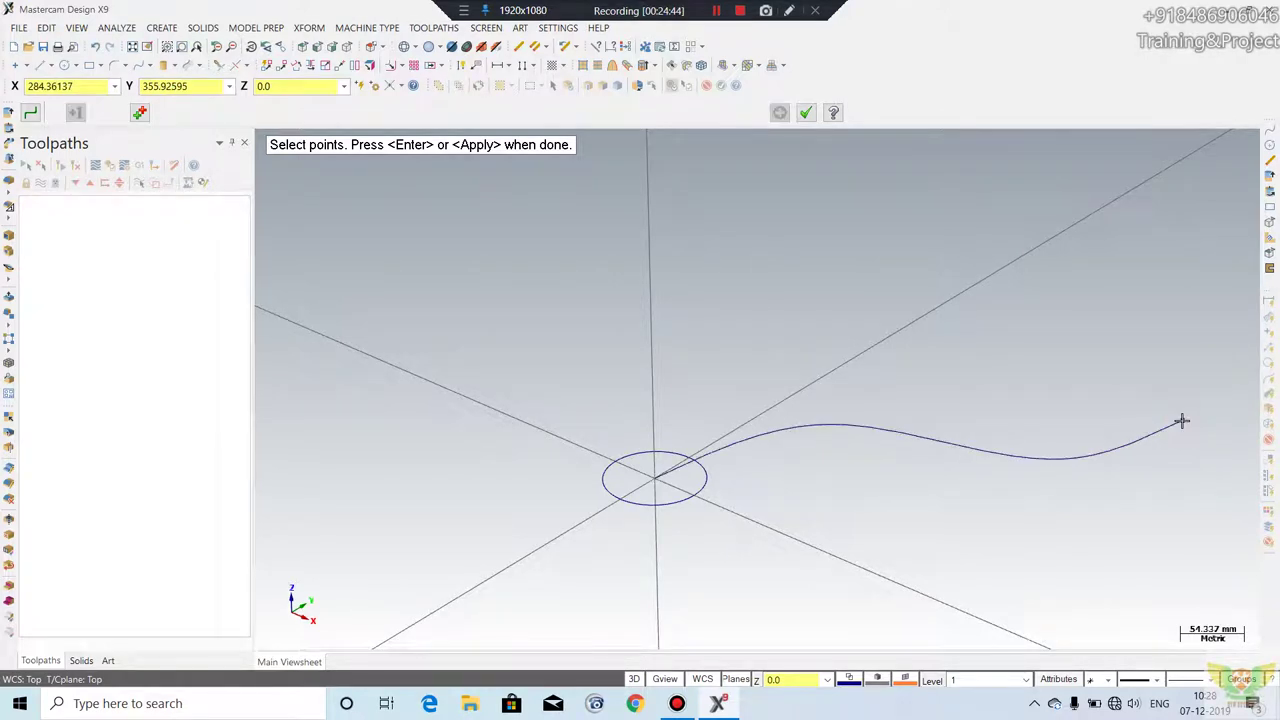
key("Escape")
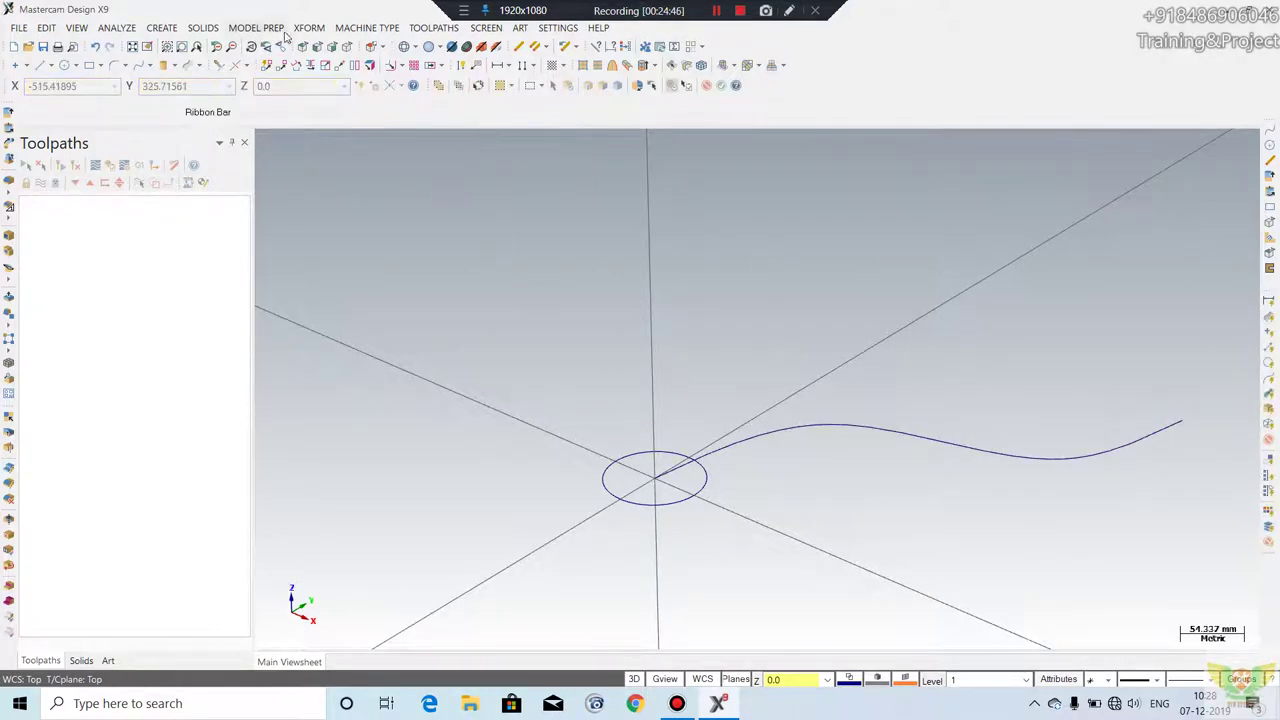
- Rotate the spline about the circle centre with Dynamic Xform
left_click(309, 27)
left_click(330, 123)
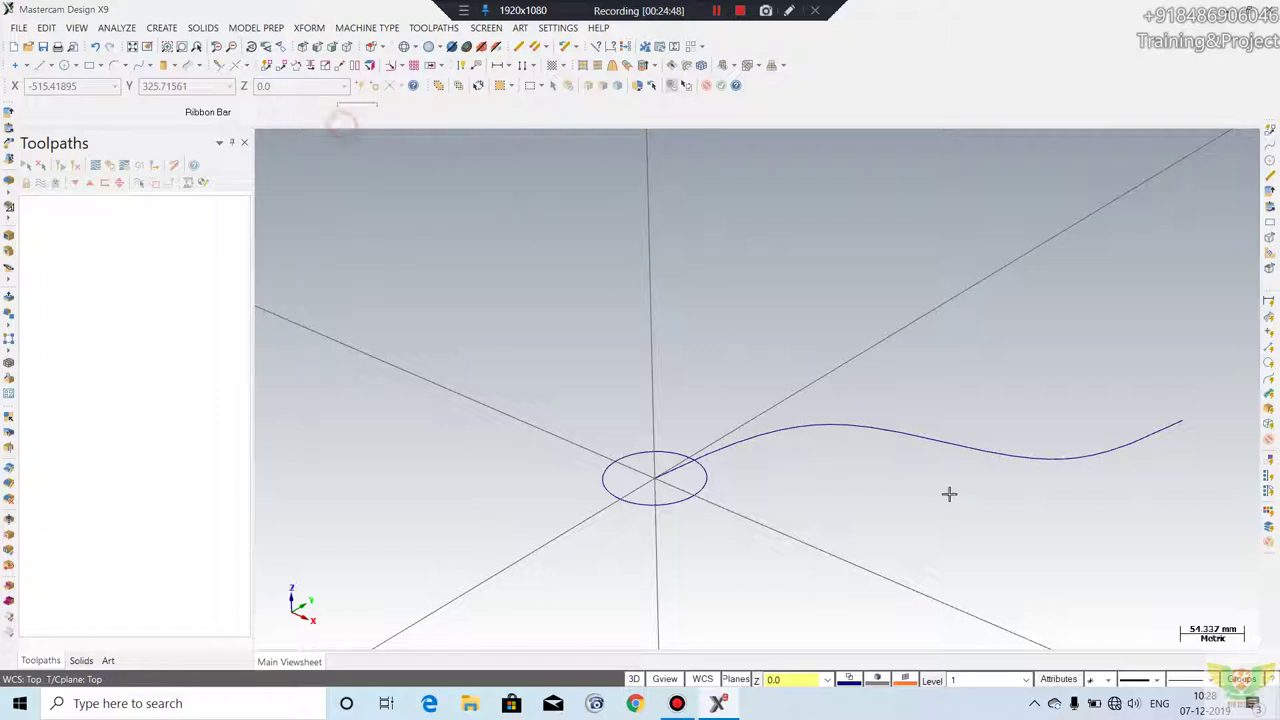
left_click(952, 450)
key("Return")
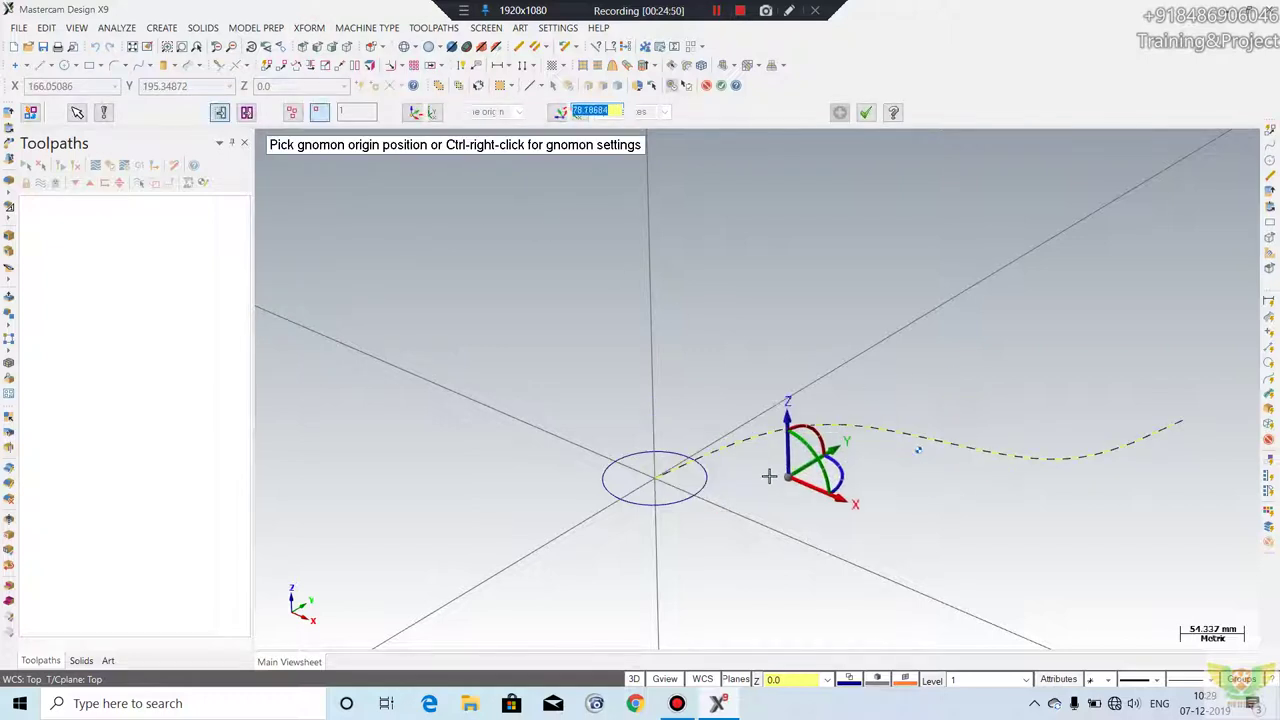
left_click(655, 477)
left_click(668, 432)
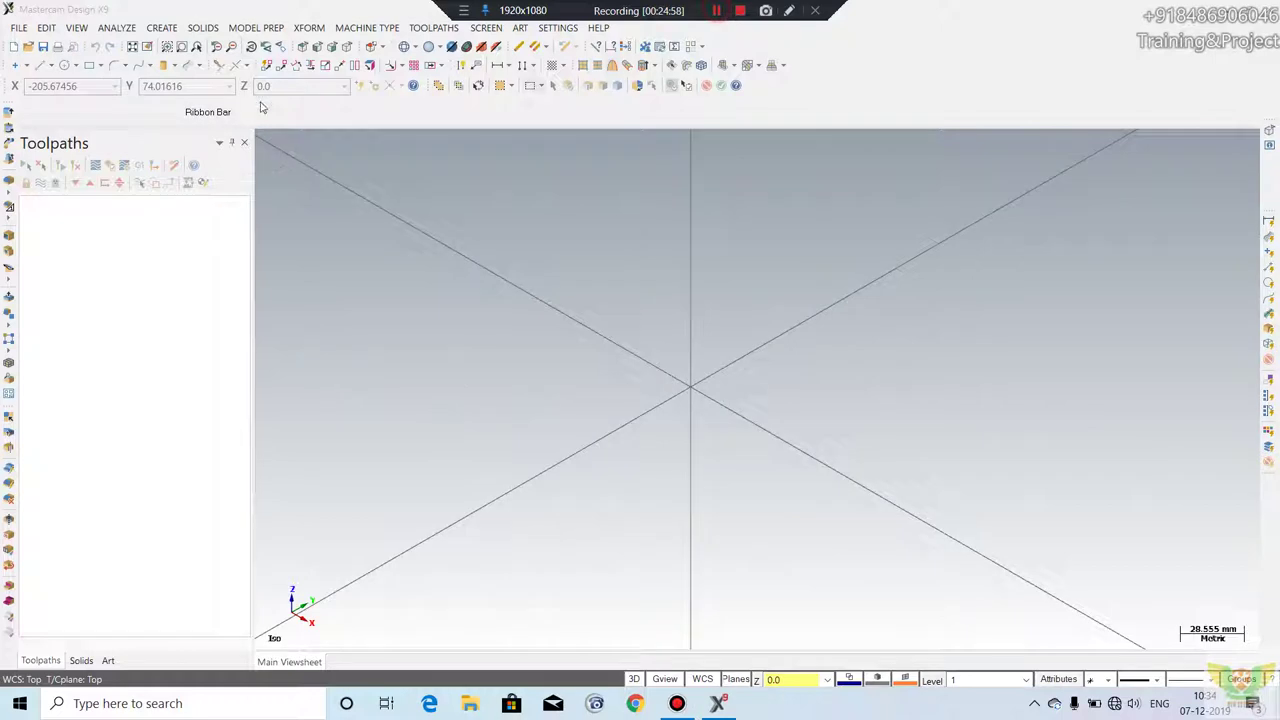
left_click(203, 28)
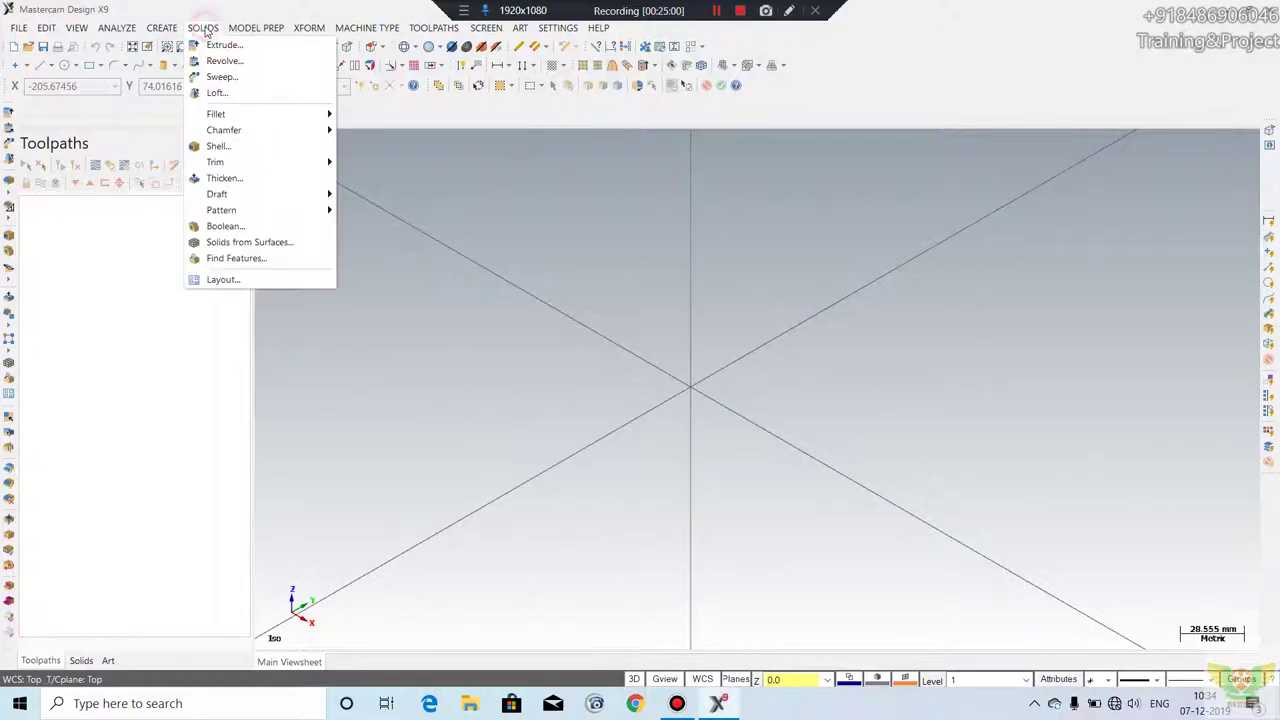
left_click(228, 75)
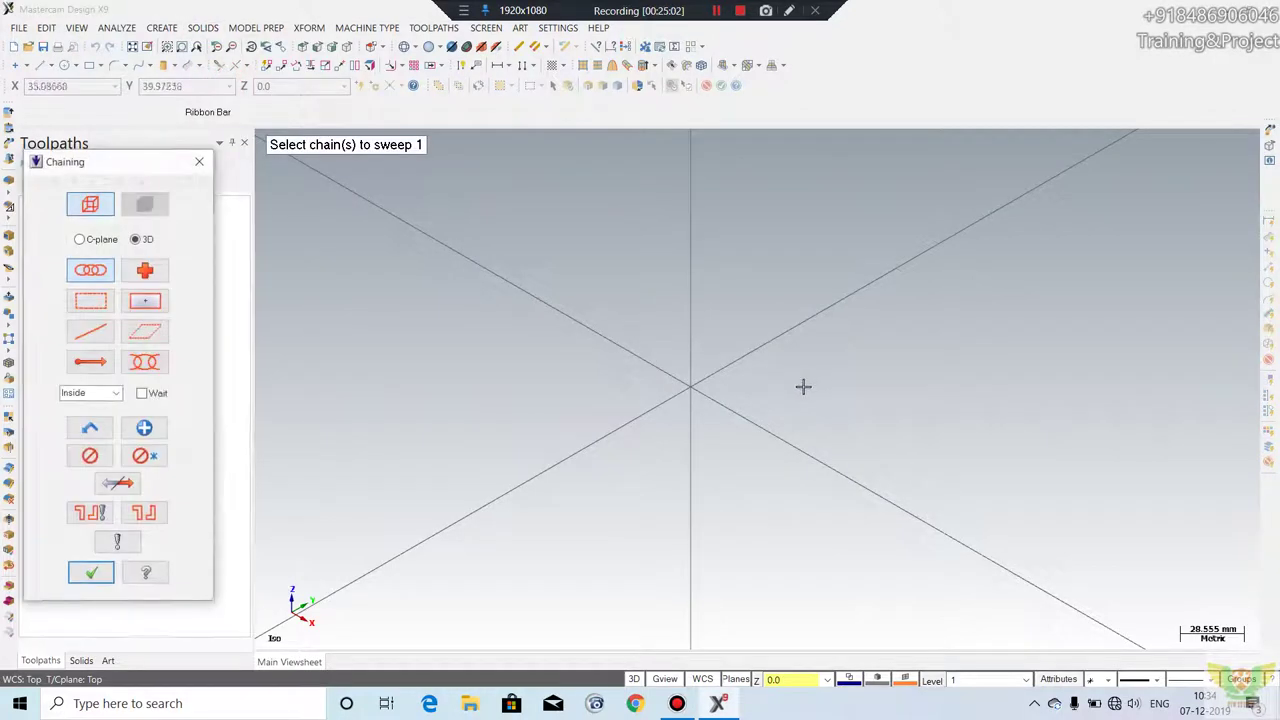
scroll(757, 351, "up", 2)
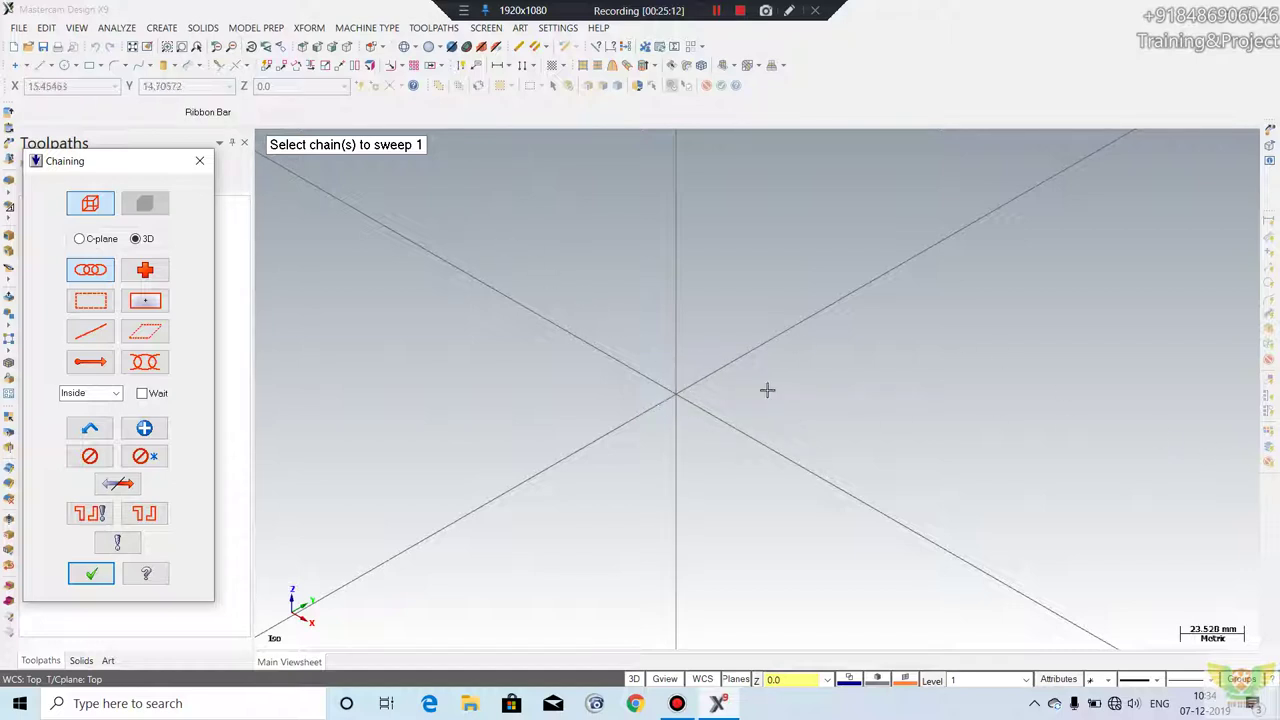
left_click(300, 27)
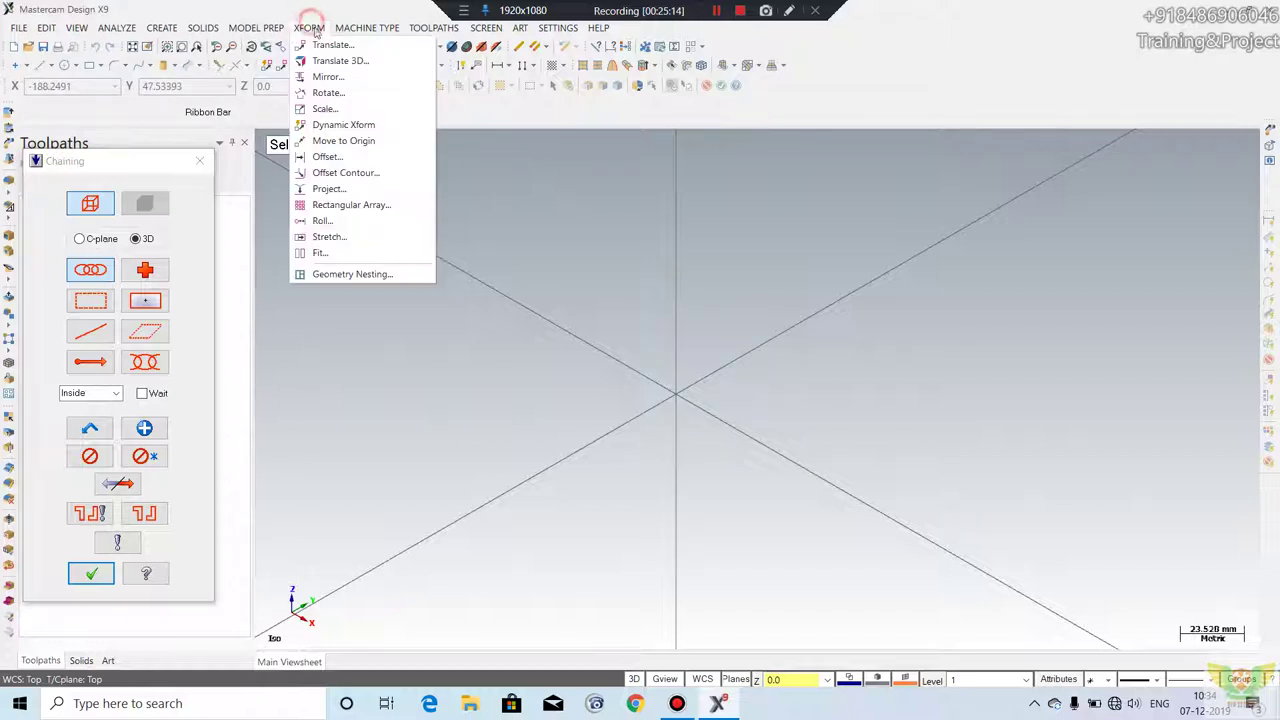
left_click(325, 123)
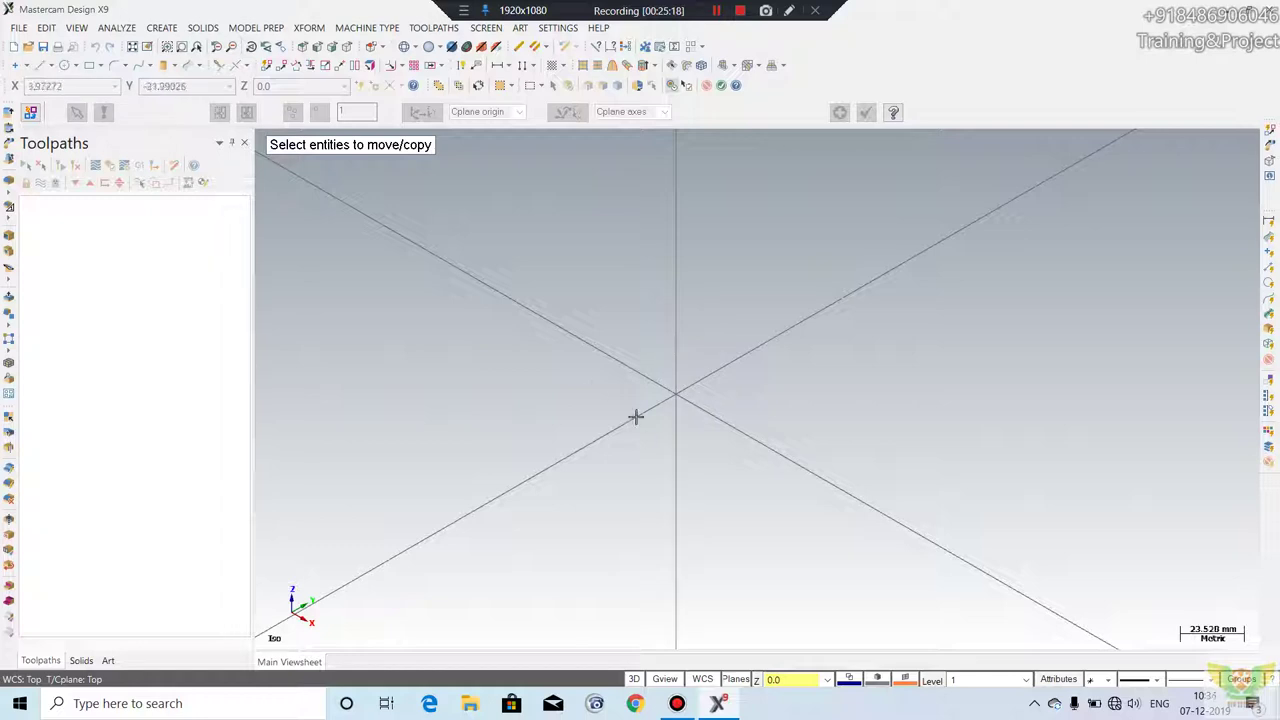
left_click(203, 27)
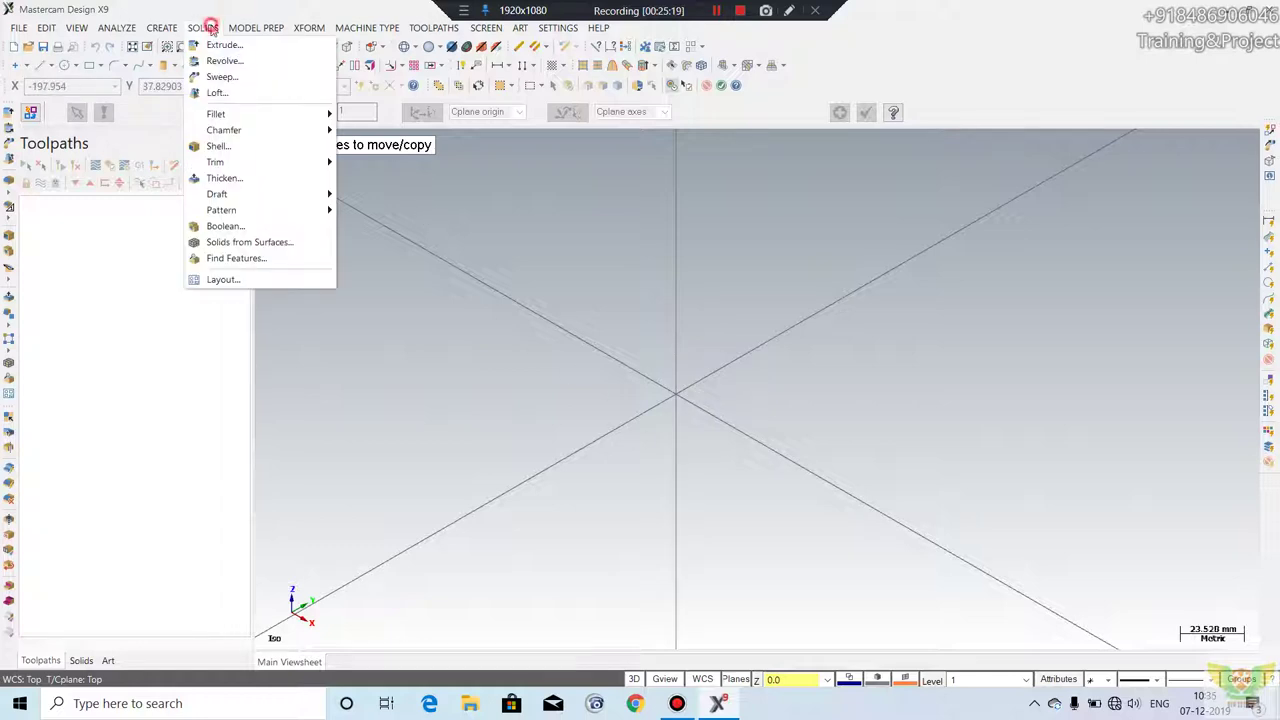
left_click(230, 77)
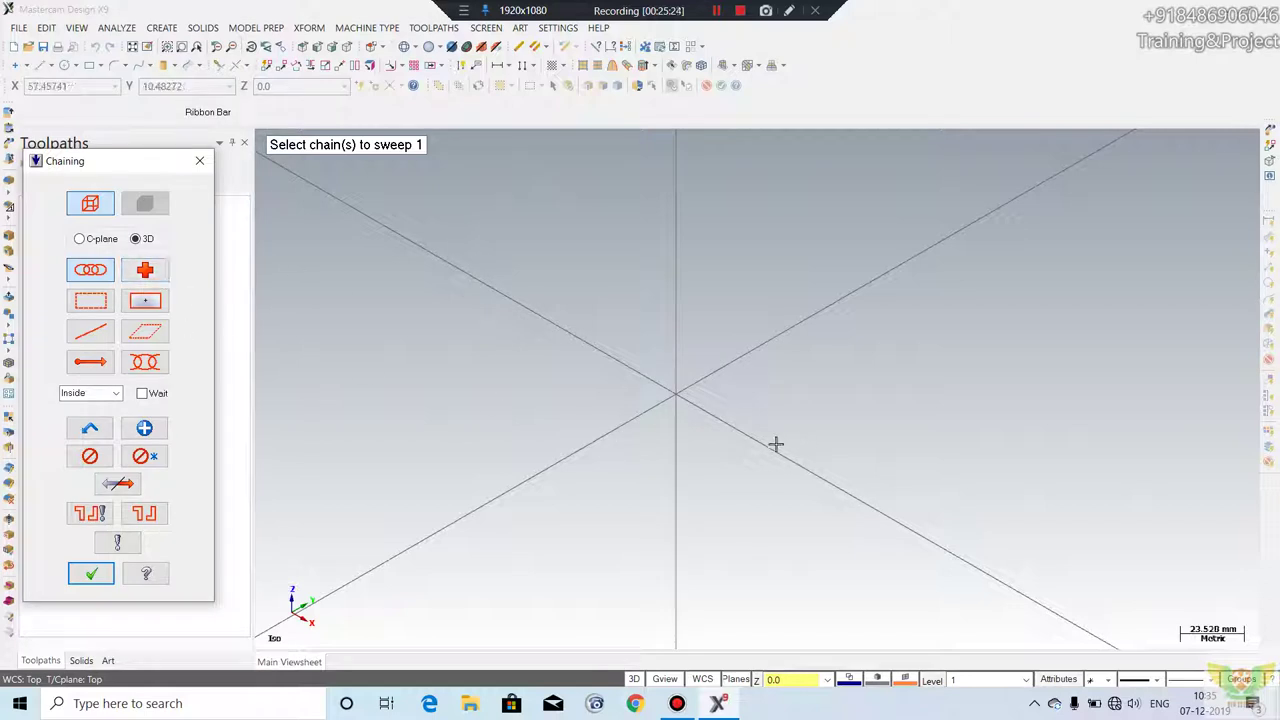
left_click(199, 160)
left_click(203, 27)
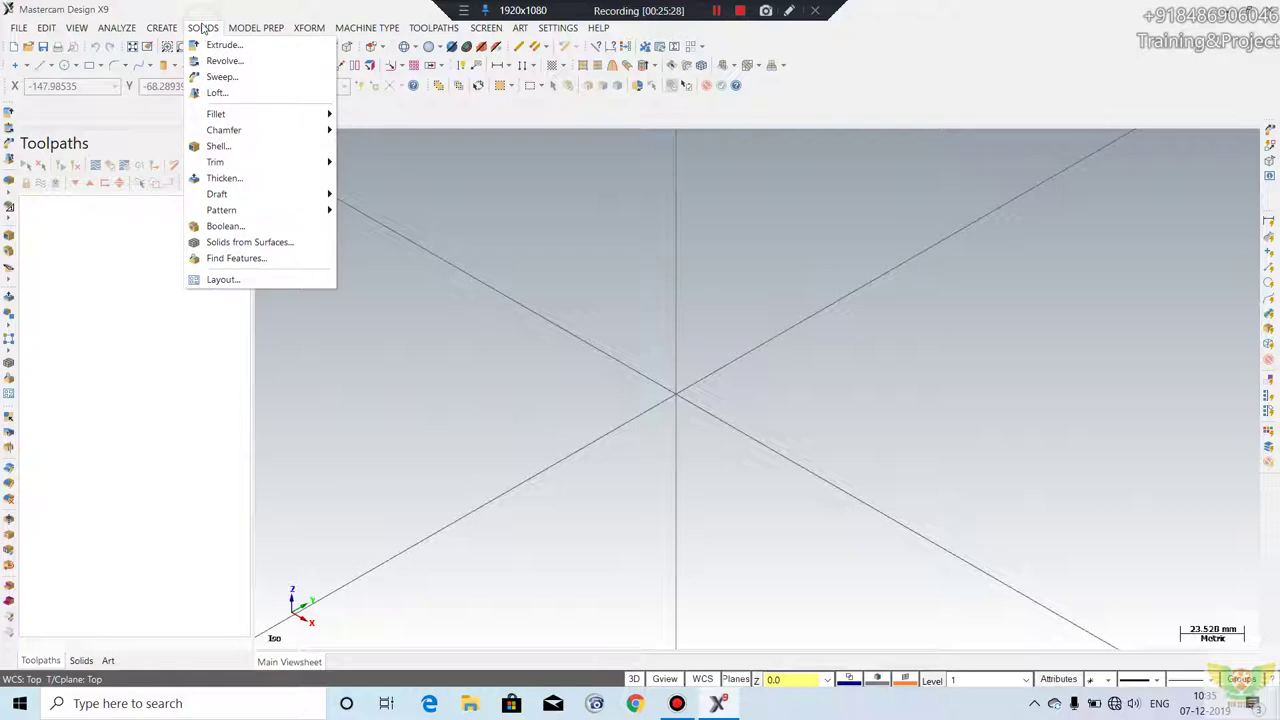
left_click(560, 248)
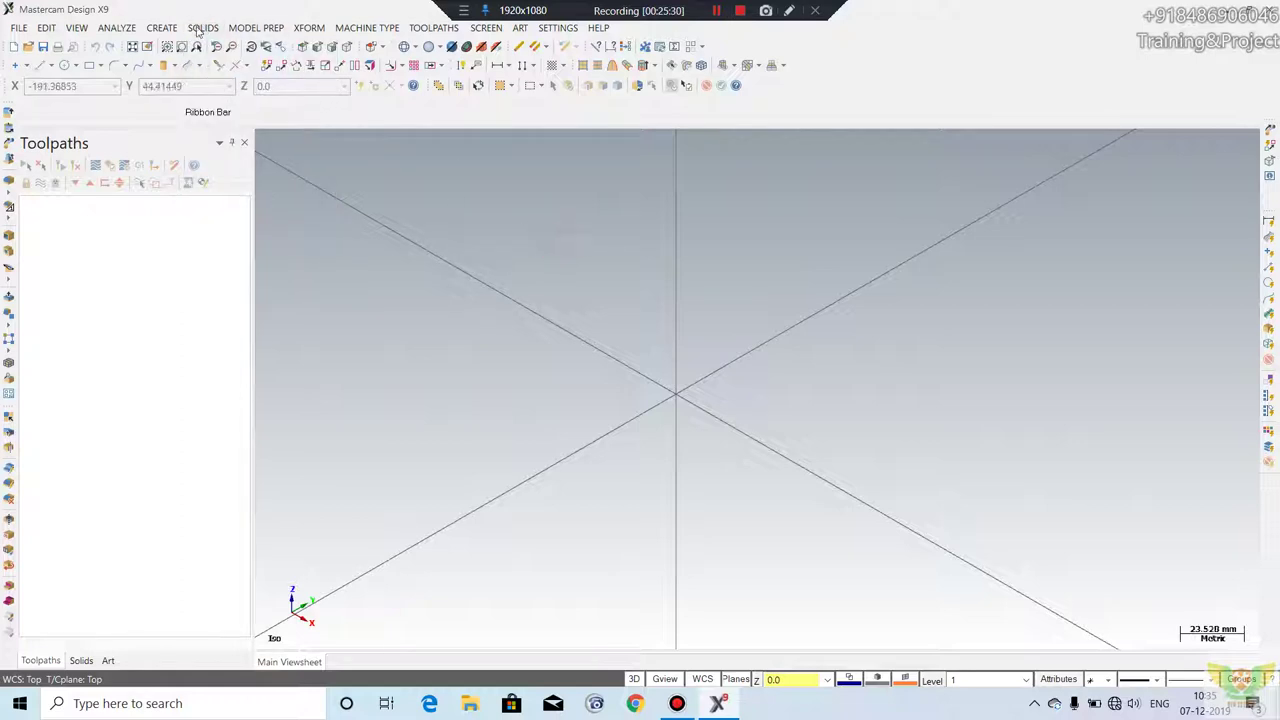
- Draw a circle centred at the origin
left_click(67, 65)
left_click(676, 395)
left_click(726, 349)
key("Escape")
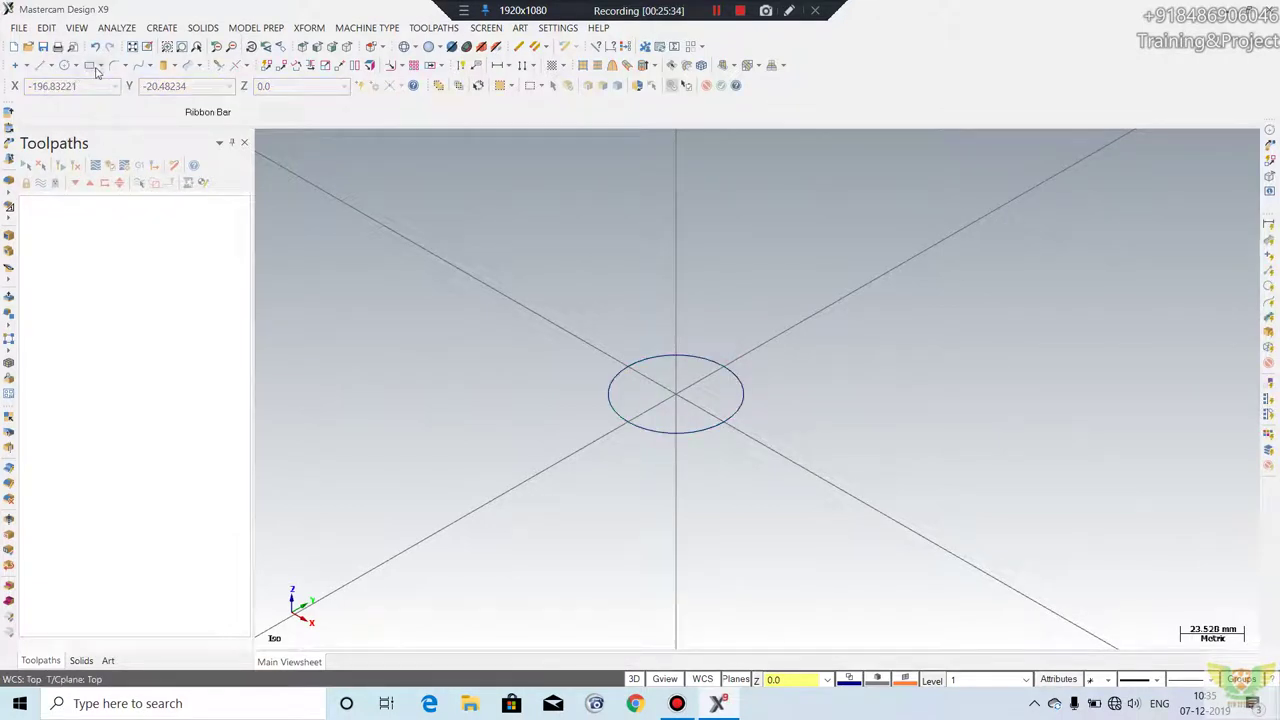
- Switch to the Top view and draw a rectangle beside the circle
left_click(98, 66)
left_click(586, 295)
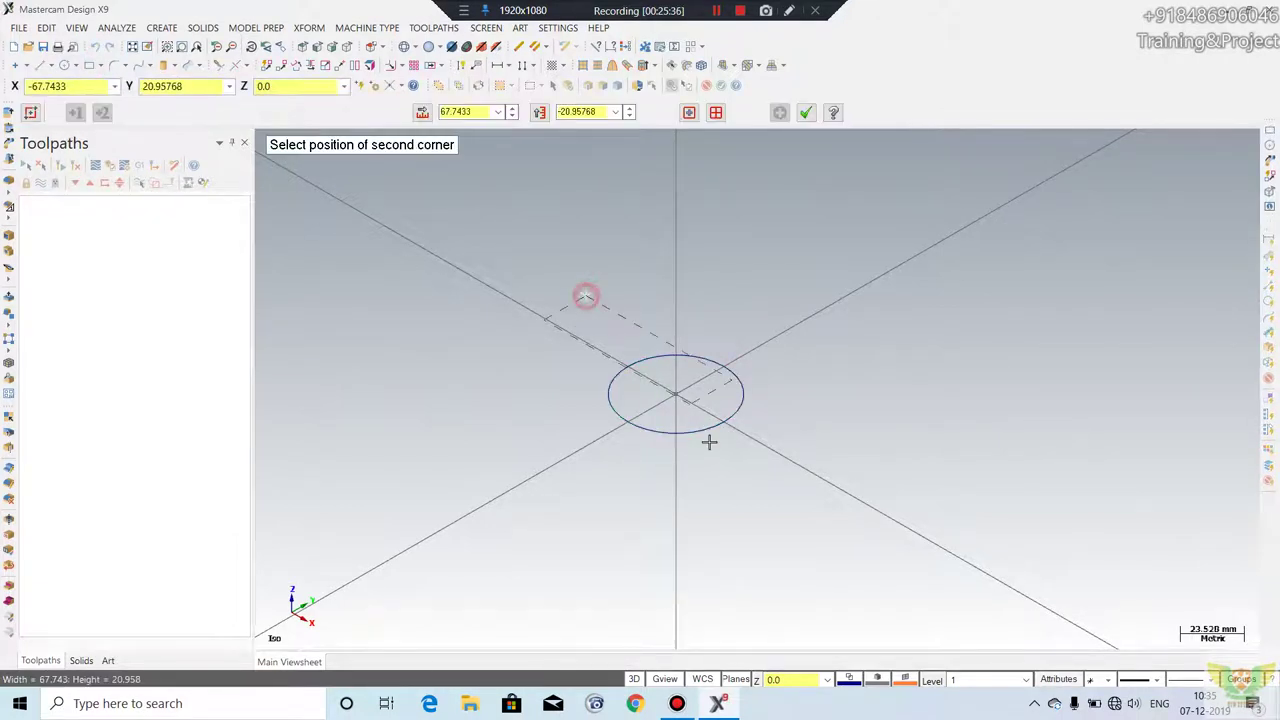
key("Escape")
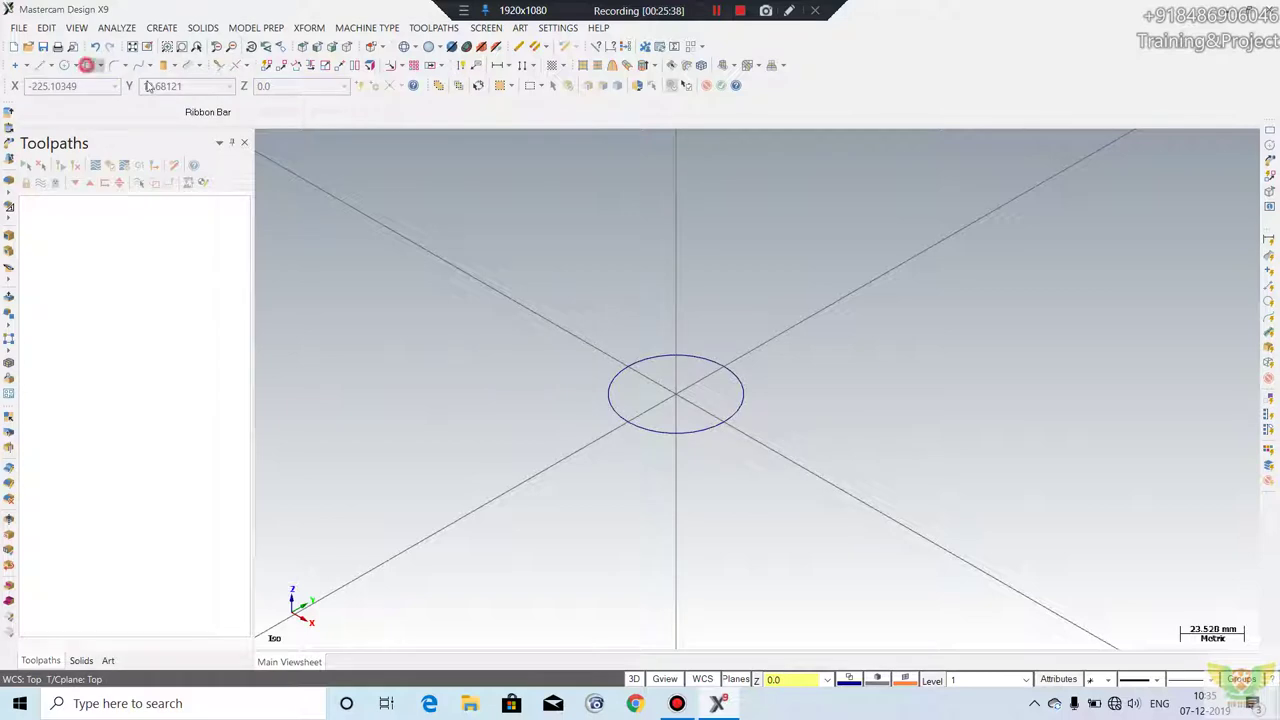
left_click_drag(676, 265, 594, 503)
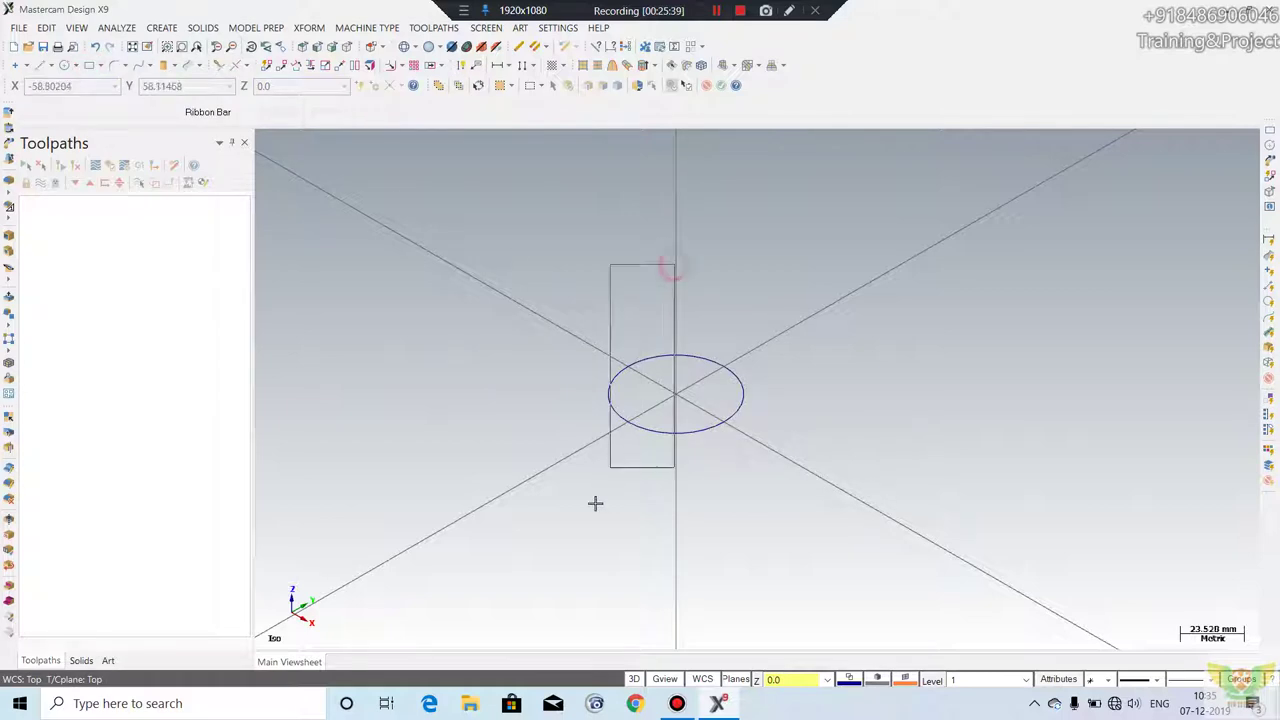
right_click(838, 358)
left_click(880, 454)
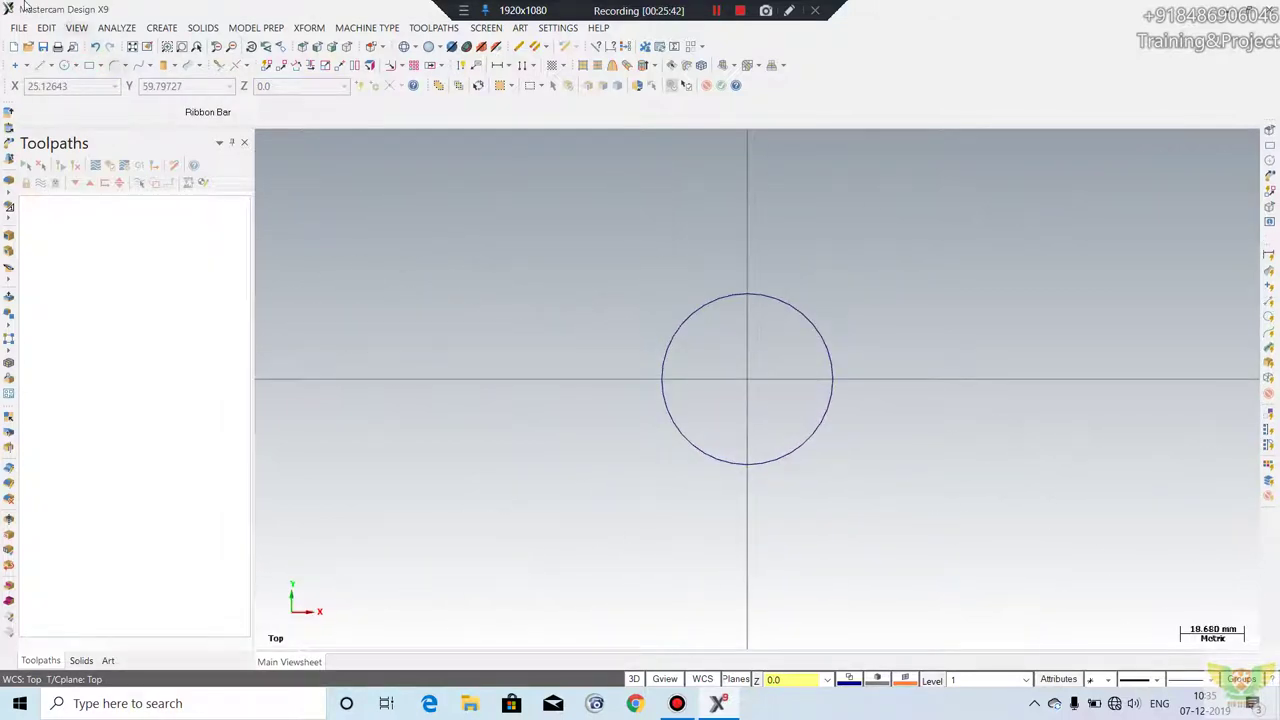
left_click(87, 65)
left_click(590, 251)
left_click(920, 509)
key("Escape")
- In isometric view, select the rectangle's edges for a Translate
mouse_move(726, 286)
middle_mouse_down()
mouse_move(714, 309)
mouse_move(594, 366)
mouse_move(969, 351)
middle_mouse_up()
right_click(969, 351)
left_click(1009, 479)
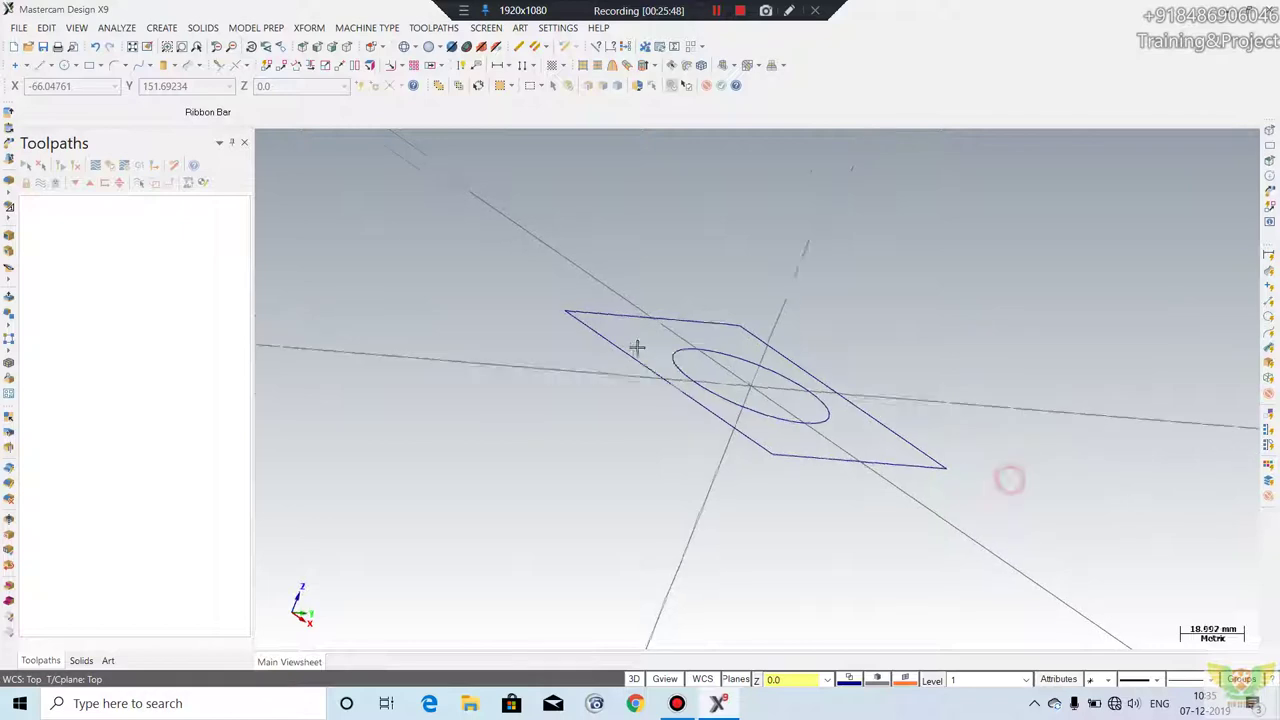
left_click(299, 29)
left_click(332, 40)
left_click(587, 348)
left_click(708, 333)
left_click(657, 465)
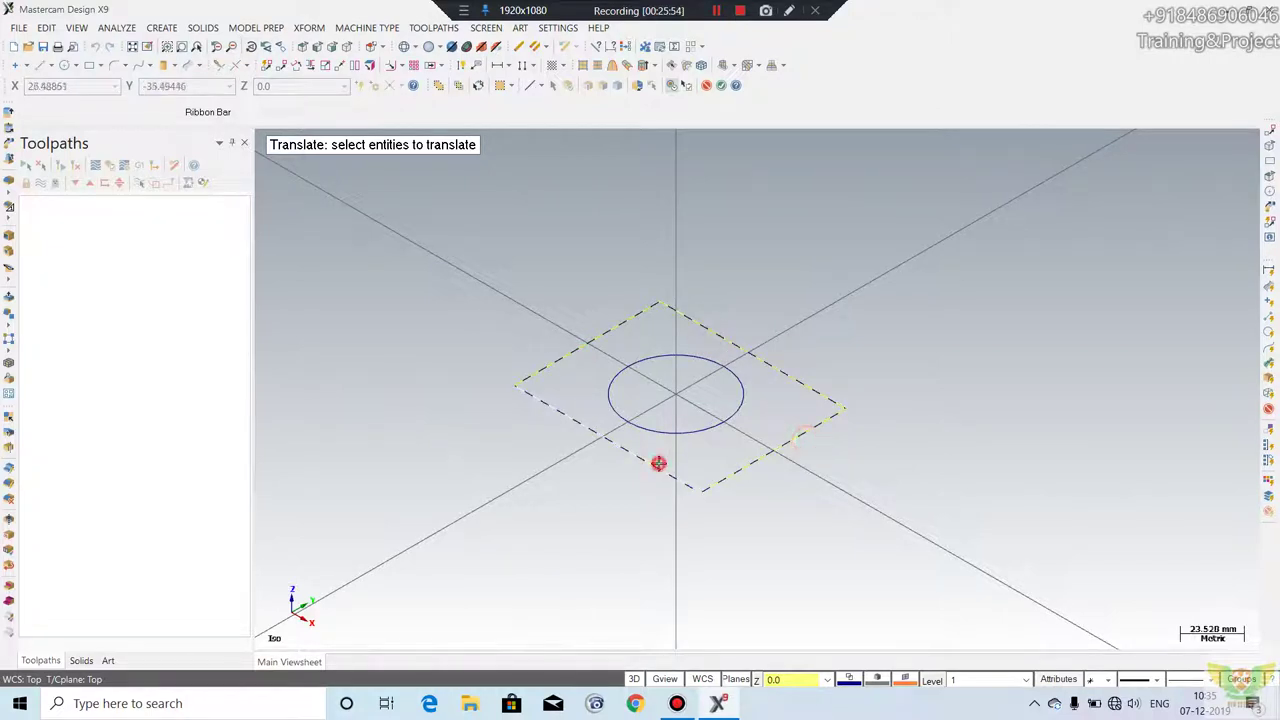
key("Return")
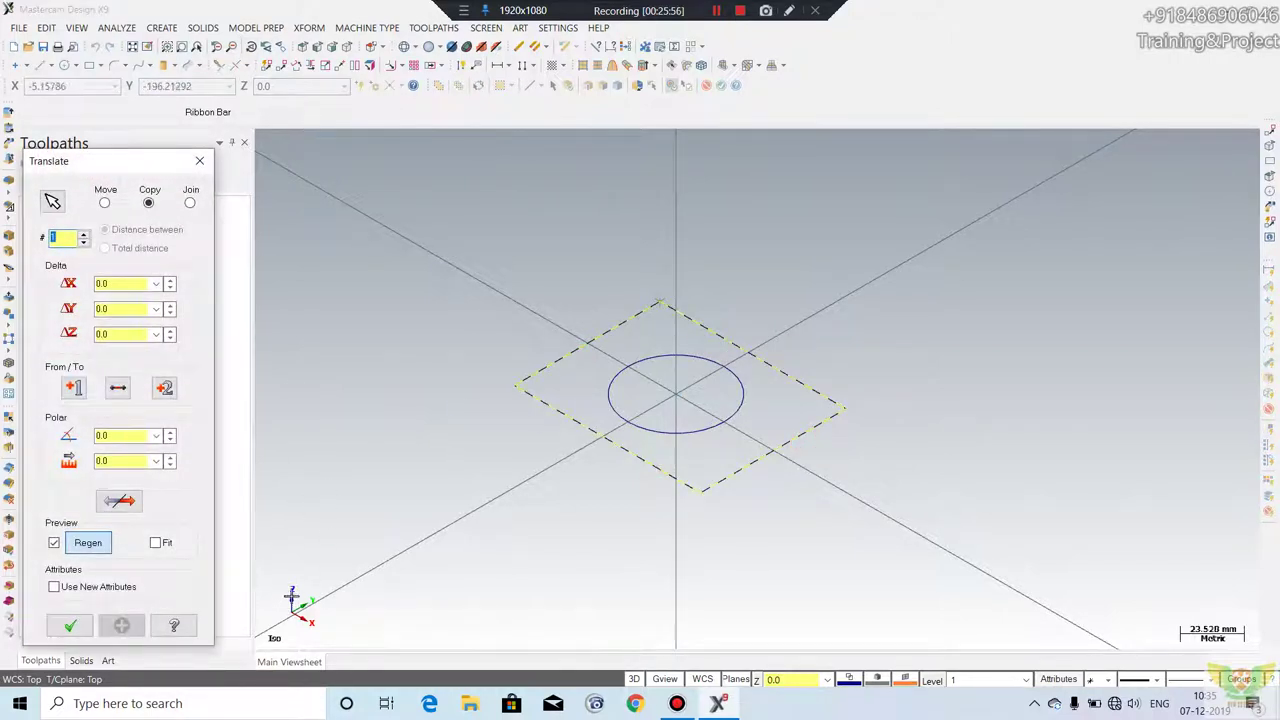
- Set the Z offset to 100 and move, not copy, the rectangle upward
left_click(144, 332)
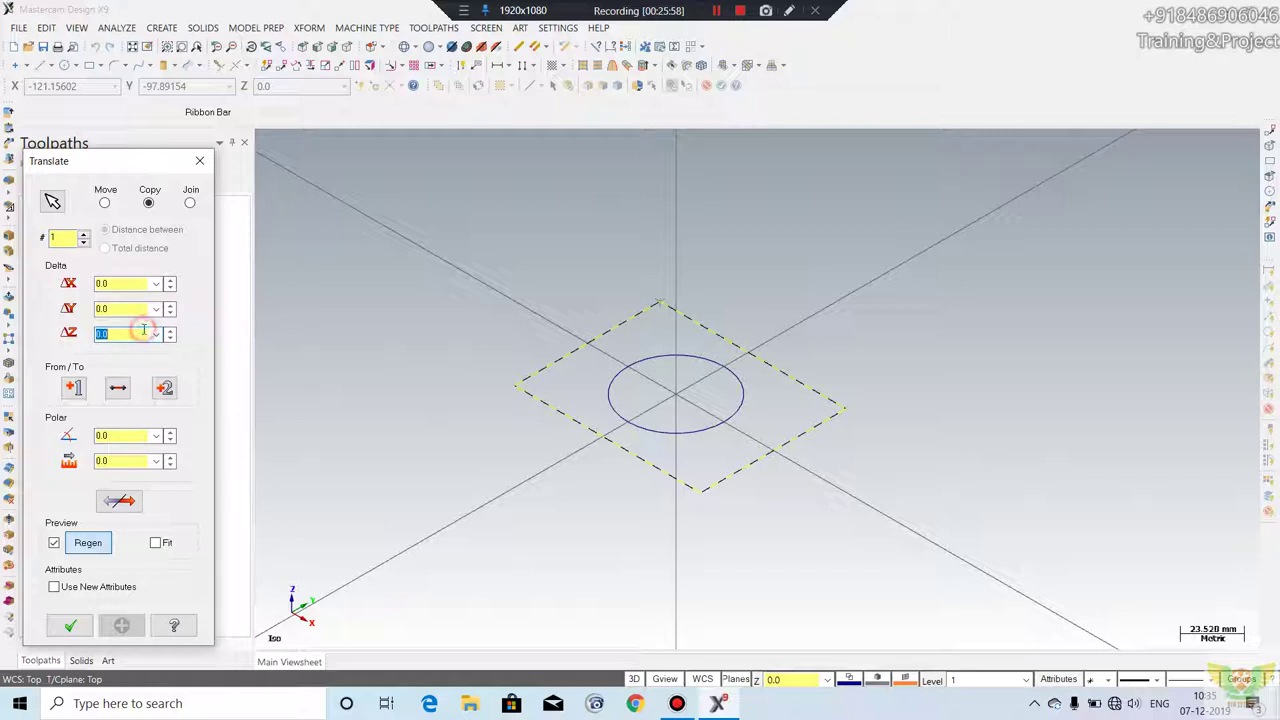
type("200")
key("Return")
scroll(608, 536, "down", 2)
scroll(614, 540, "down", 1)
scroll(543, 397, "up", 1)
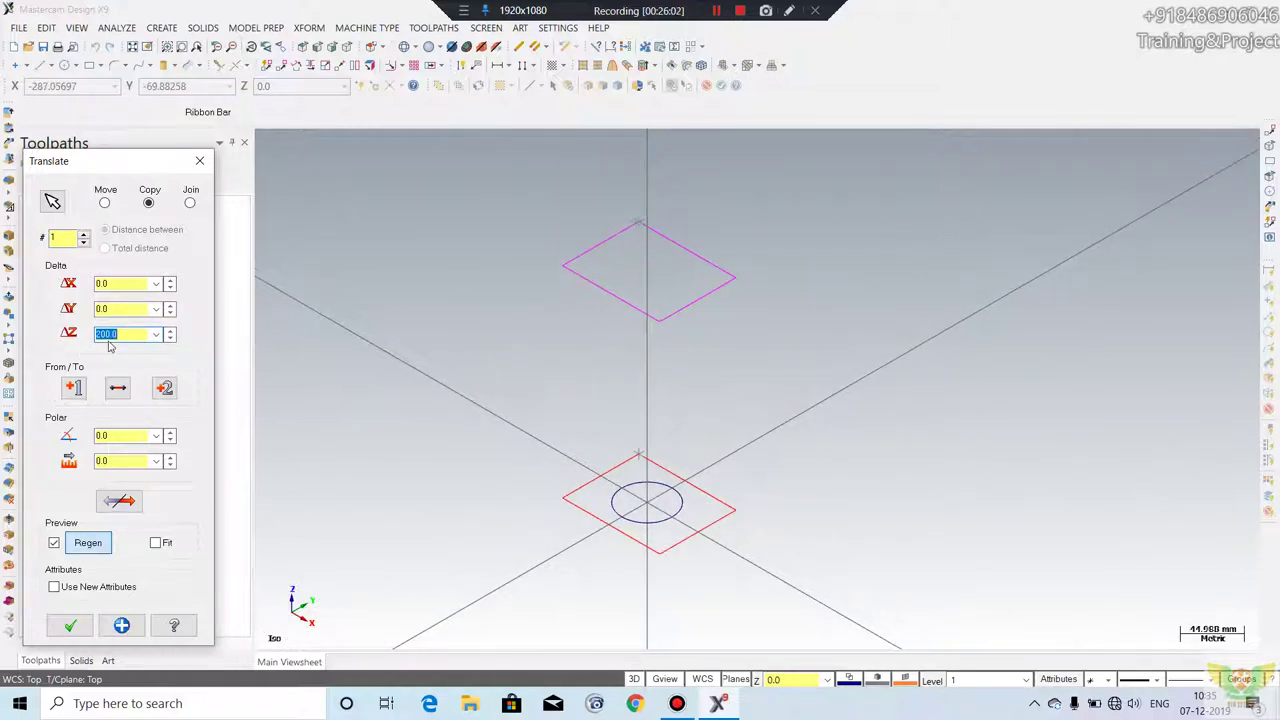
type("100")
key("Return")
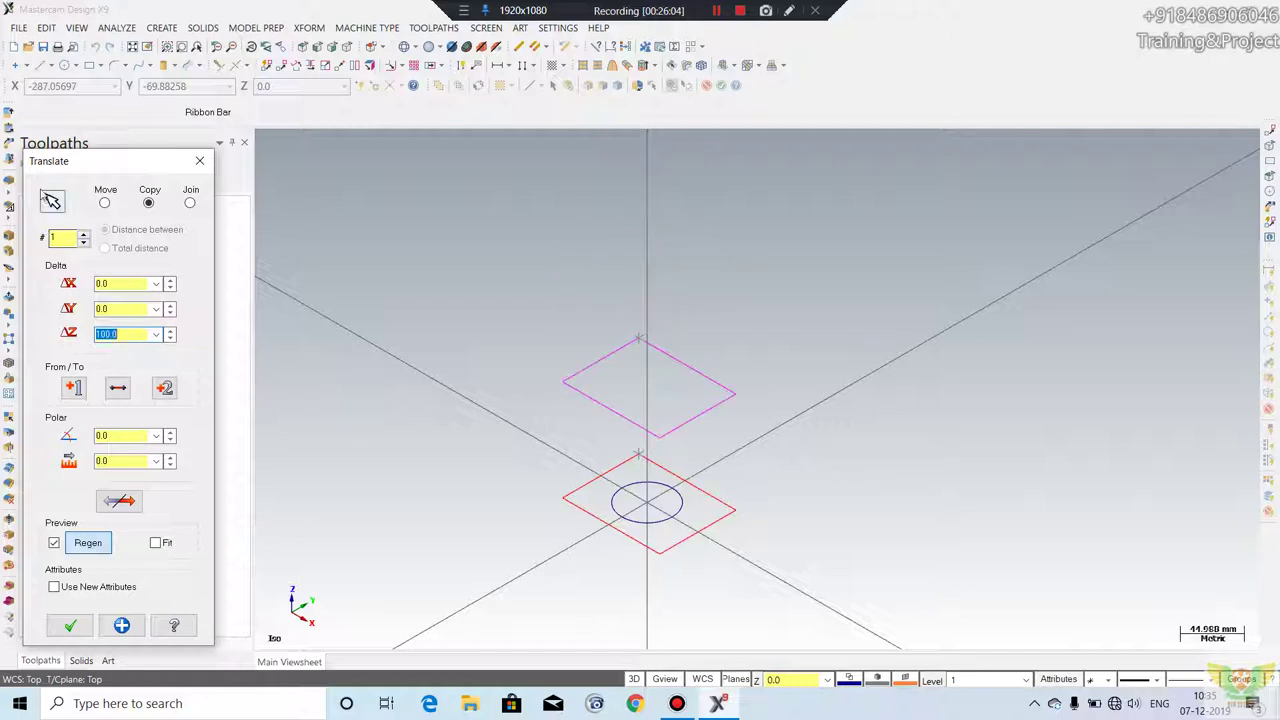
left_click(106, 203)
mouse_move(539, 422)
middle_mouse_down()
mouse_move(546, 366)
mouse_move(520, 430)
middle_mouse_up()
left_click(70, 625)
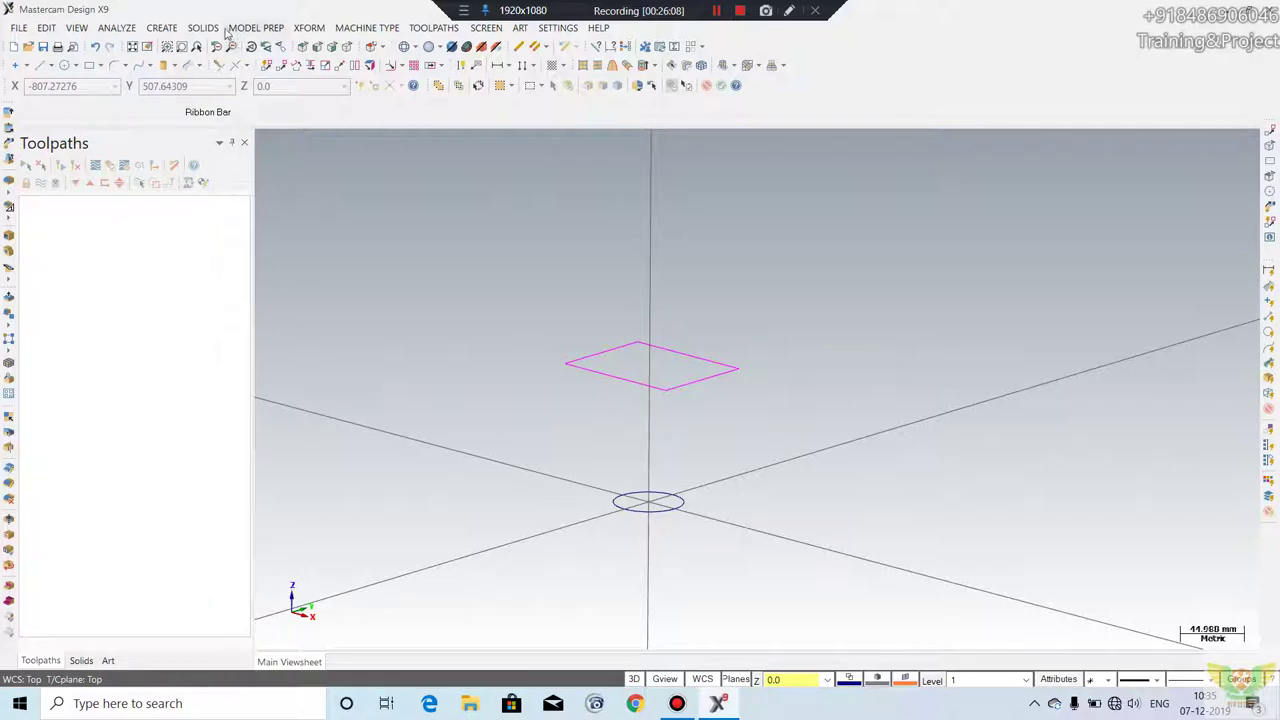
left_click(200, 27)
- Loft the raised rectangle to the circle; the first attempt fails and the errors are dismissed
left_click(229, 91)
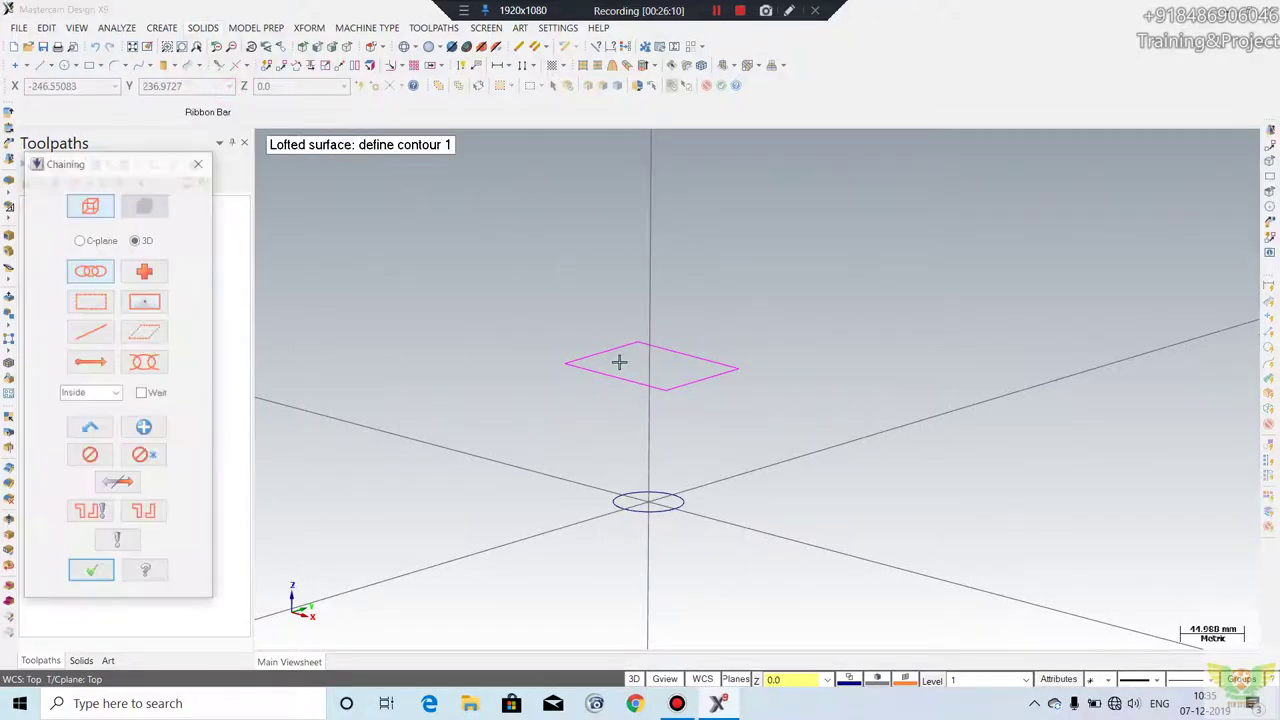
left_click(610, 374)
key("Return")
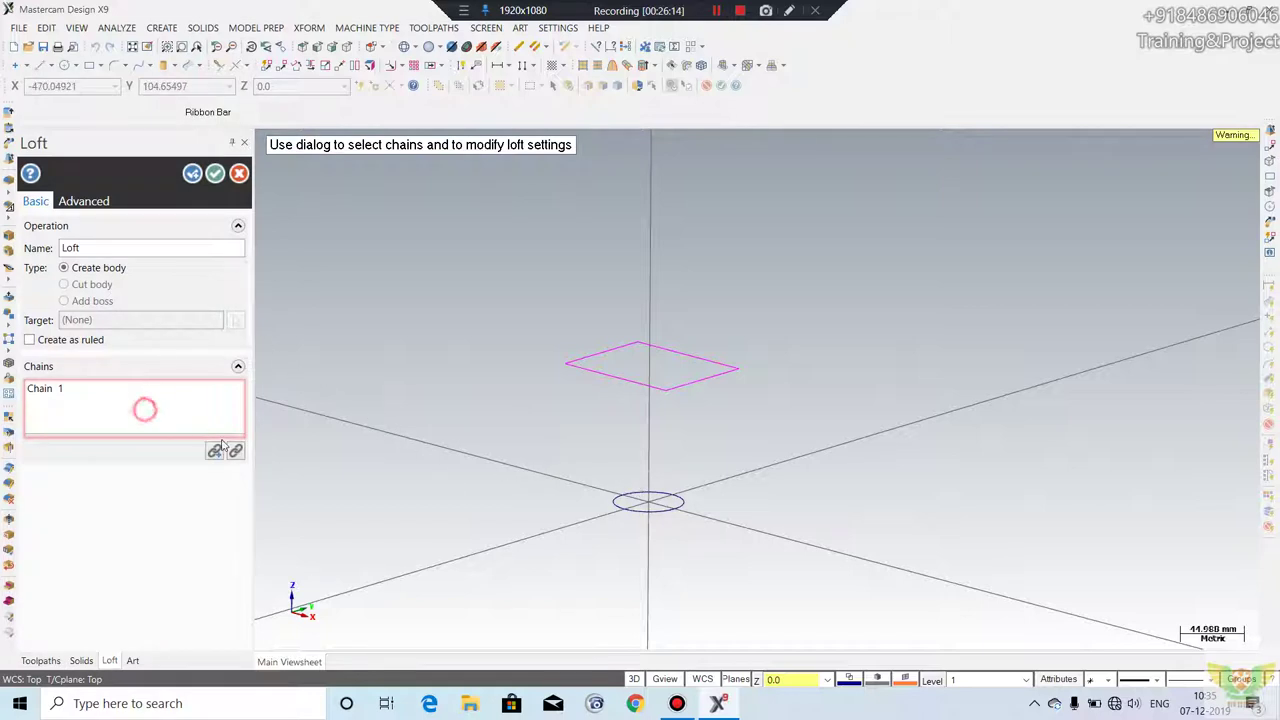
left_click(220, 452)
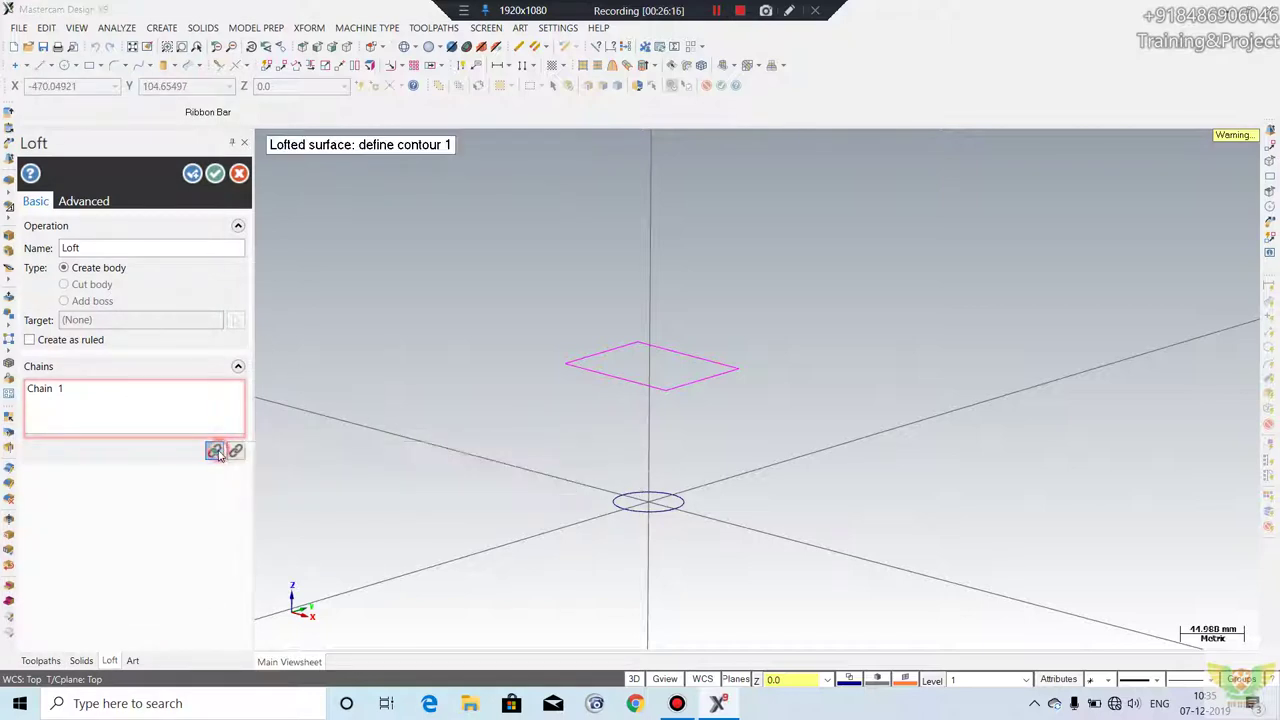
left_click(617, 502)
key("Return")
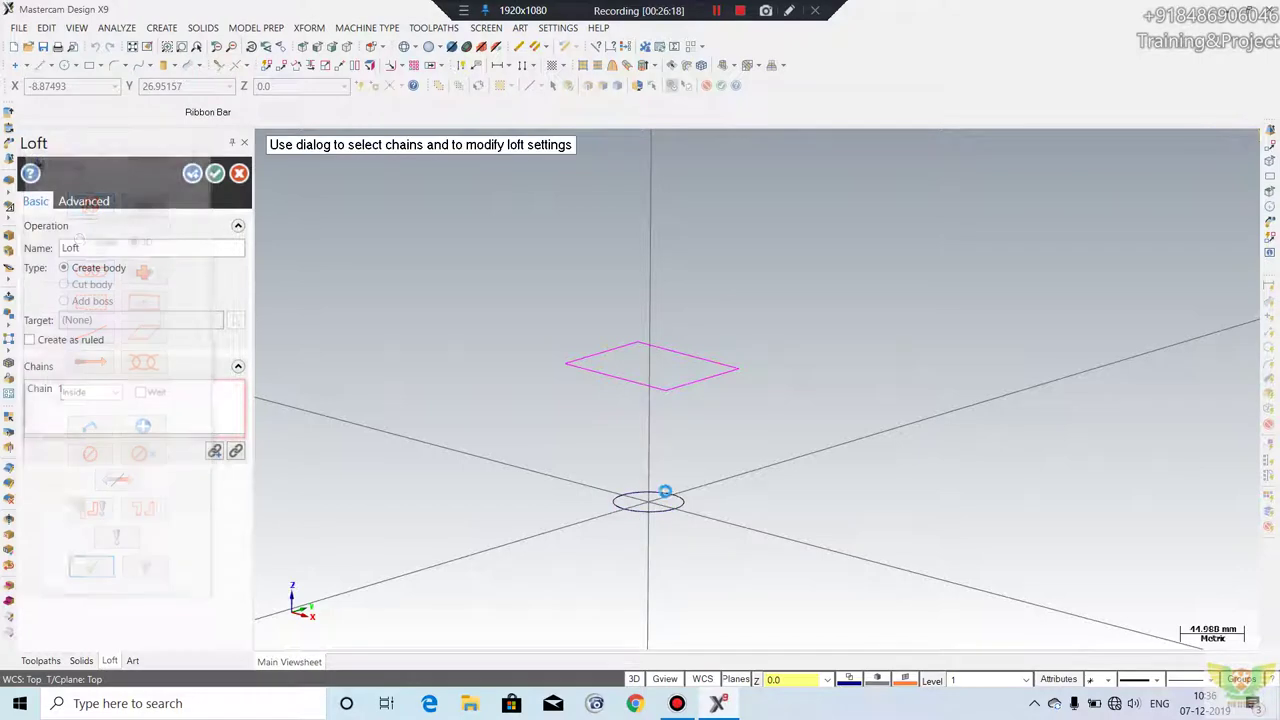
left_click(47, 410)
left_click(45, 406)
left_click(50, 389)
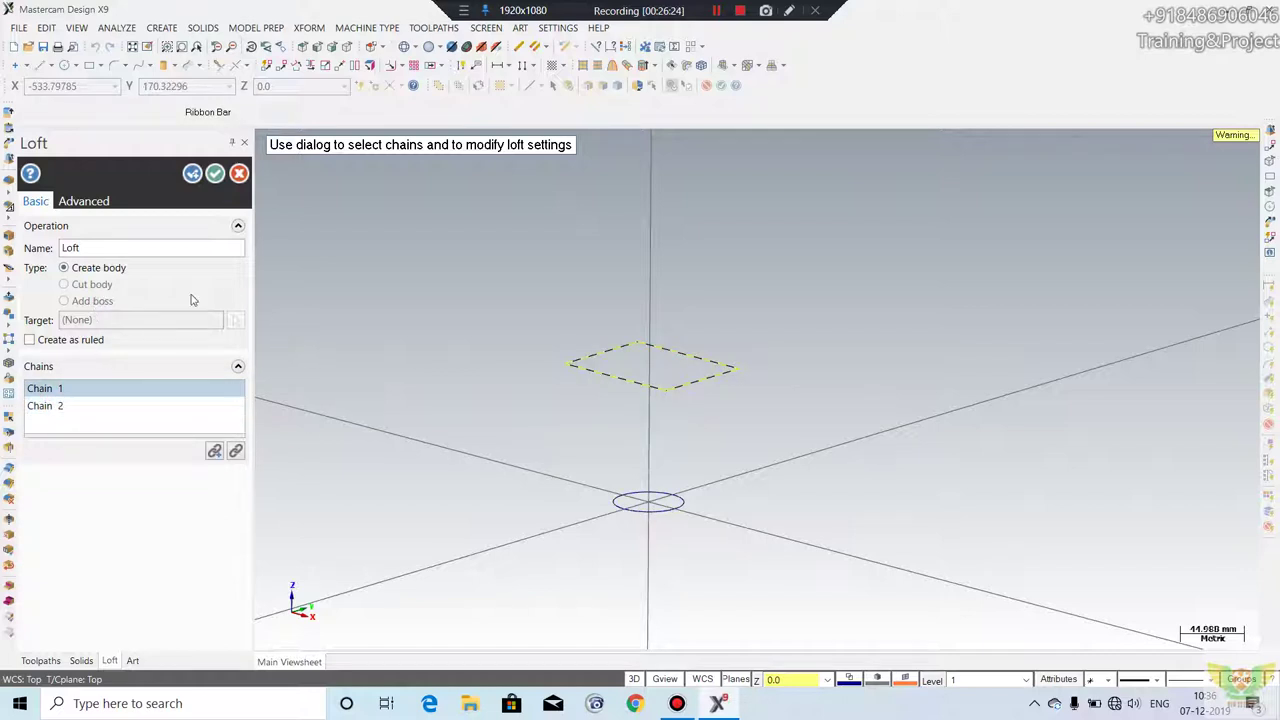
left_click(217, 178)
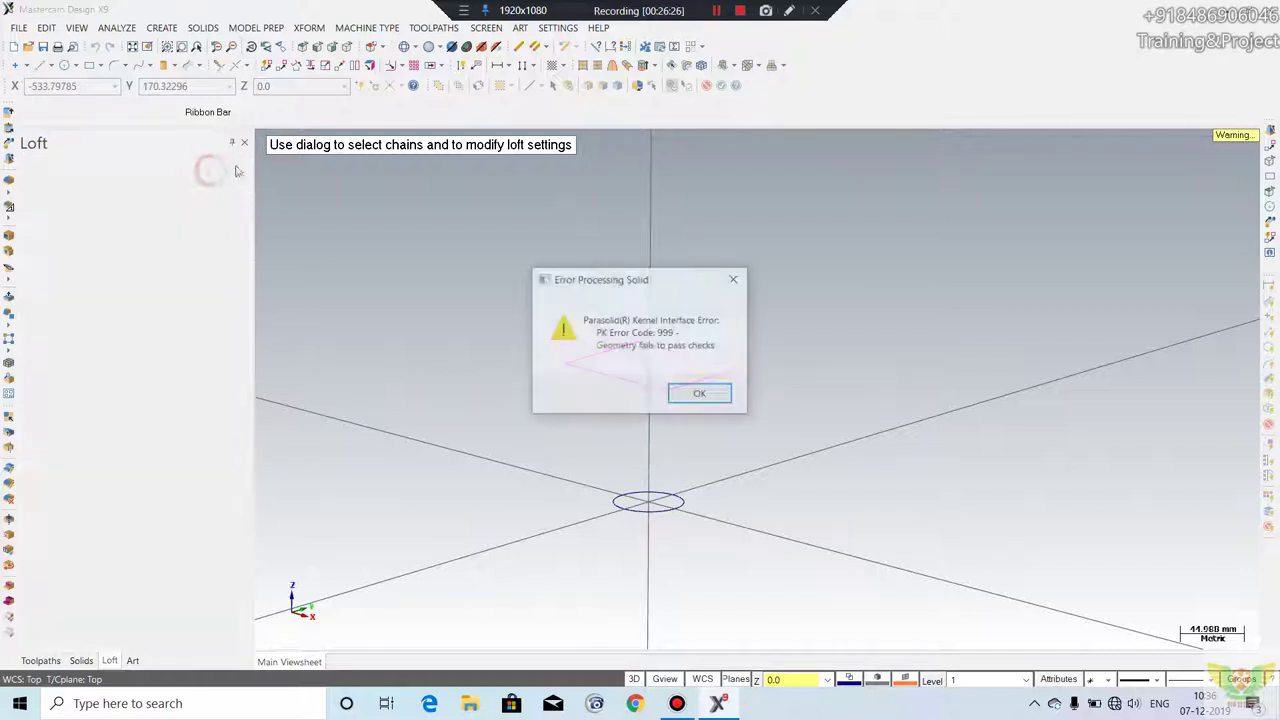
left_click(700, 394)
left_click(666, 381)
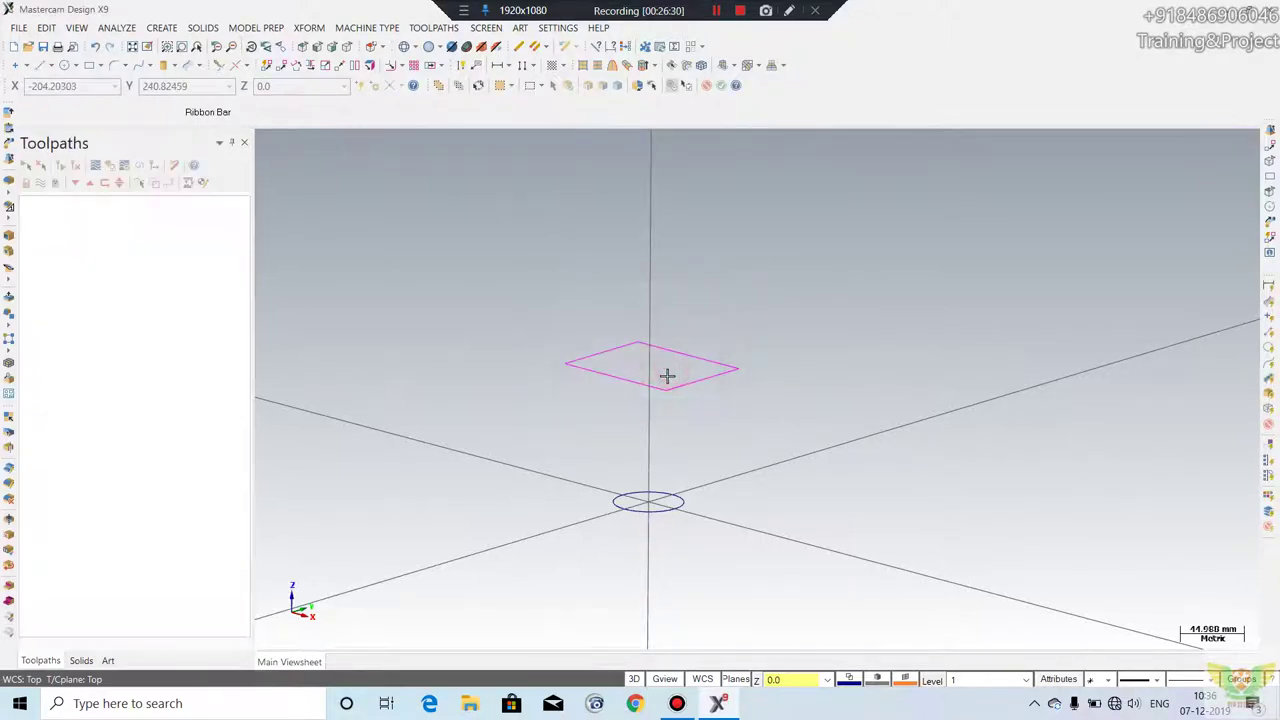
- Repeat the loft with the rectangle then circle chains to create the solid
left_click(203, 27)
left_click(226, 93)
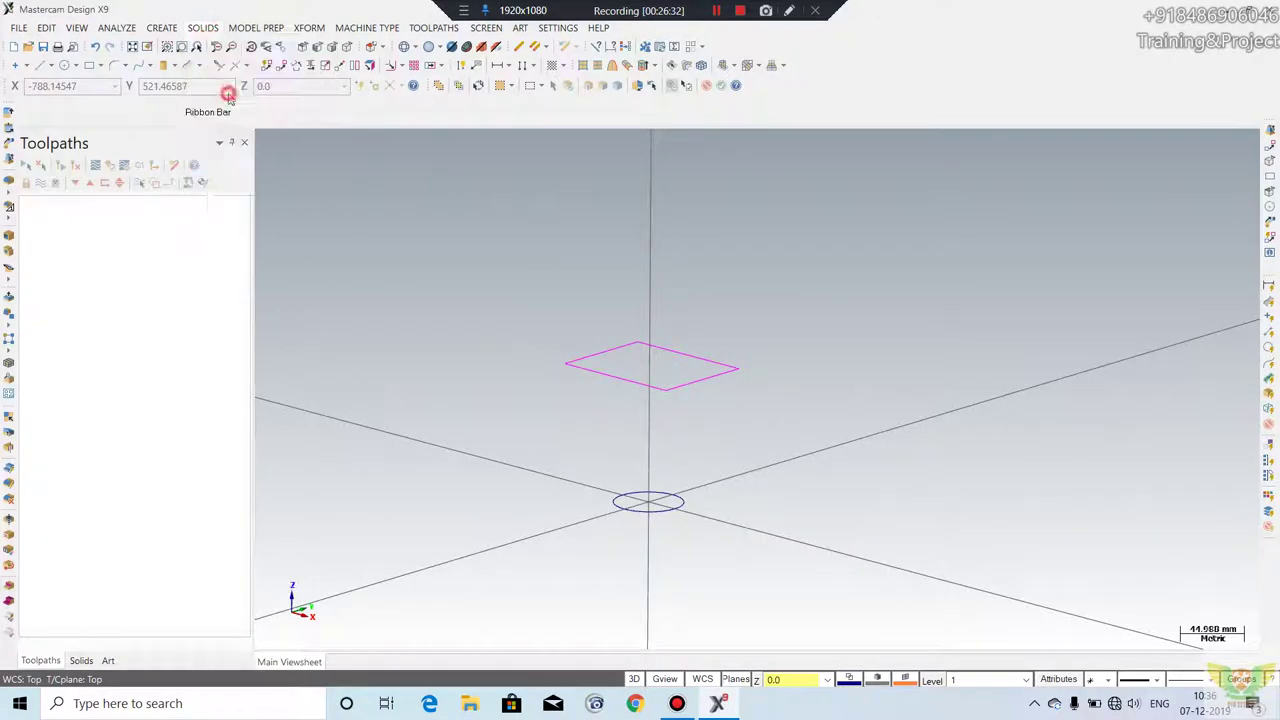
left_click(692, 384)
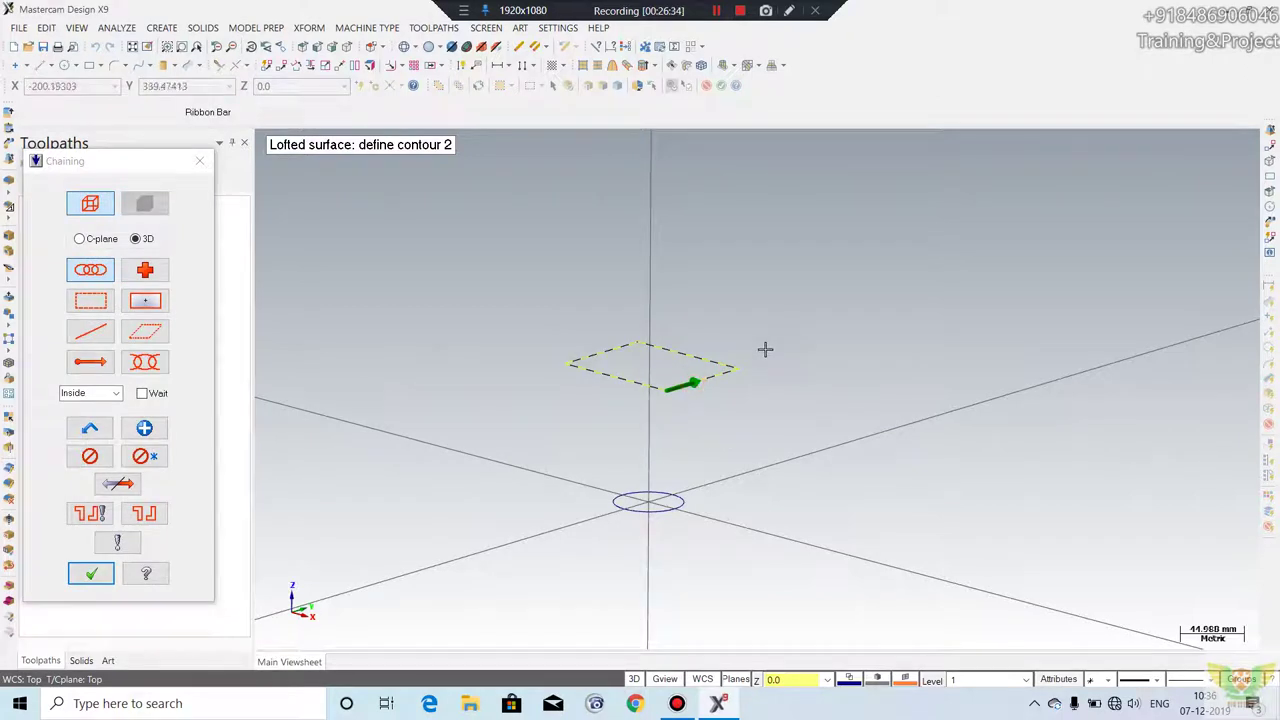
key("Return")
left_click(671, 511)
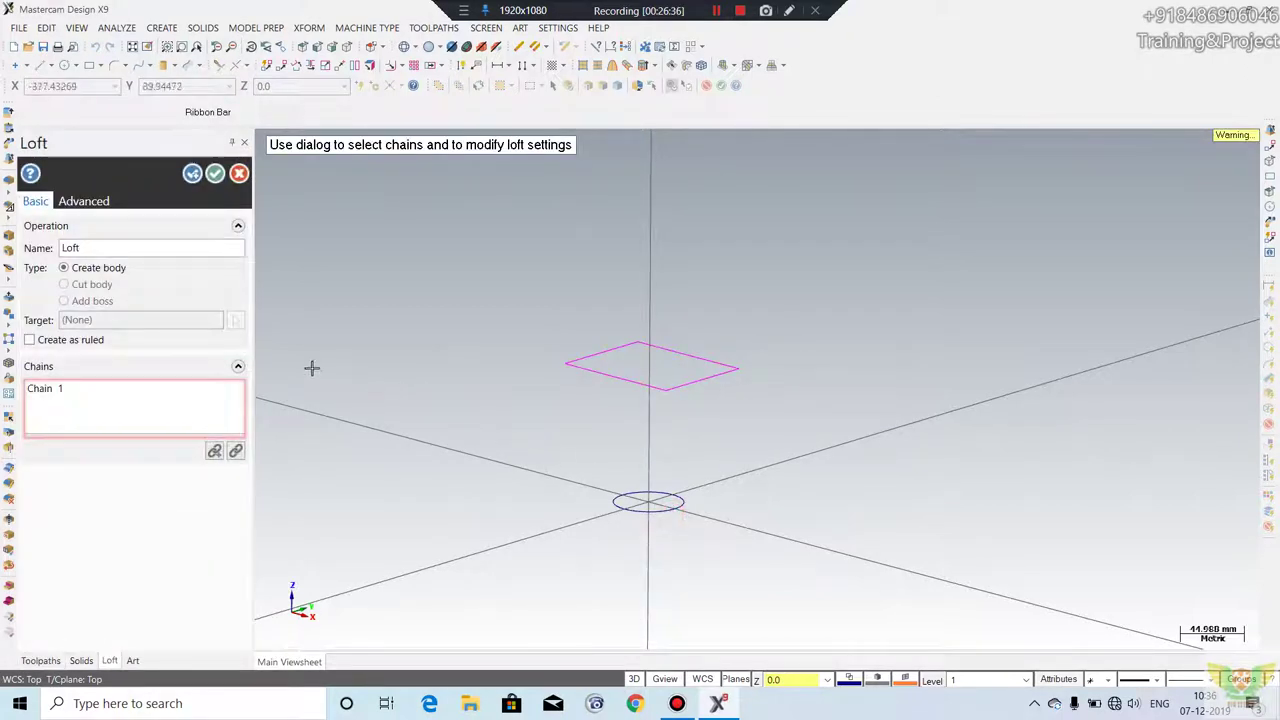
left_click(213, 458)
left_click(682, 503)
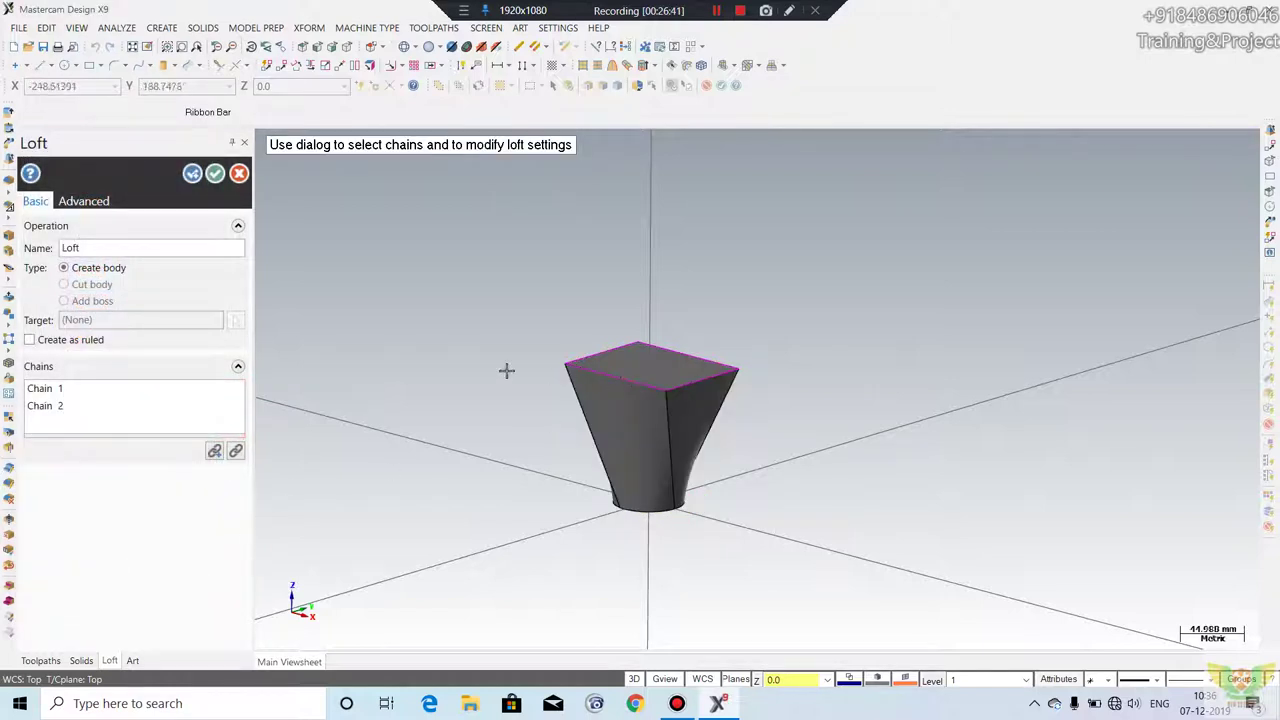
left_click(215, 174)
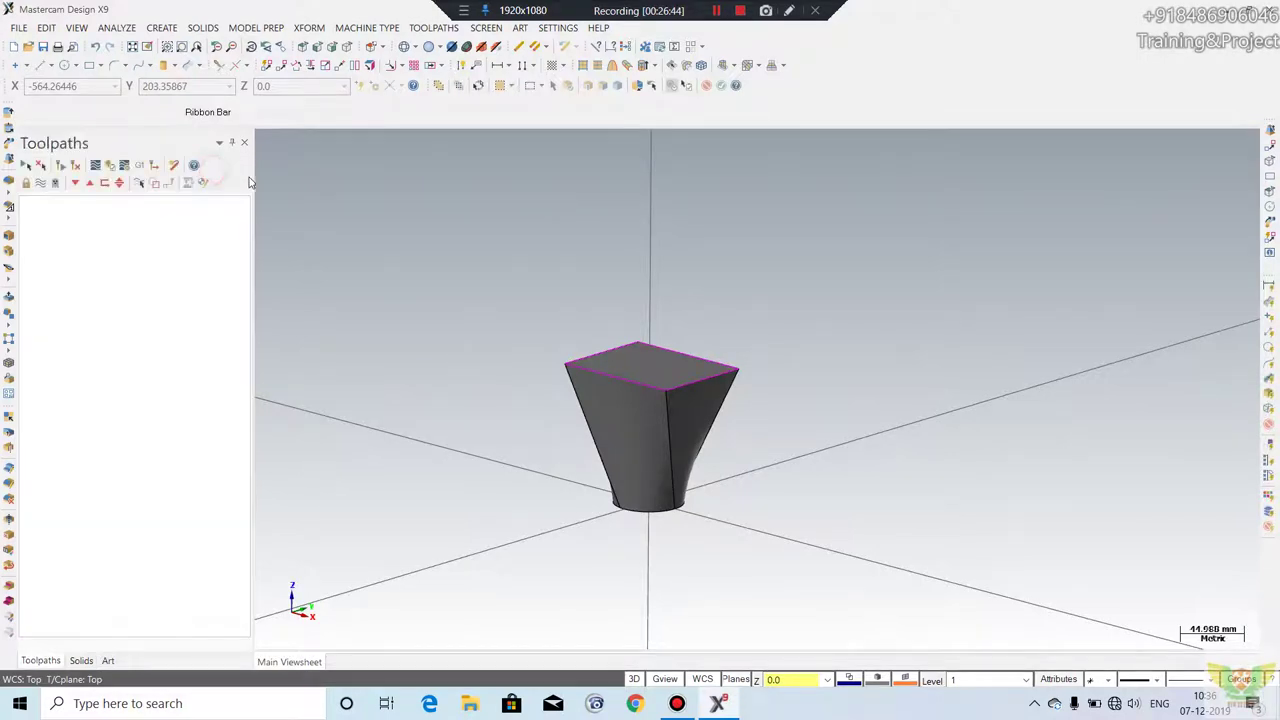
left_click(203, 27)
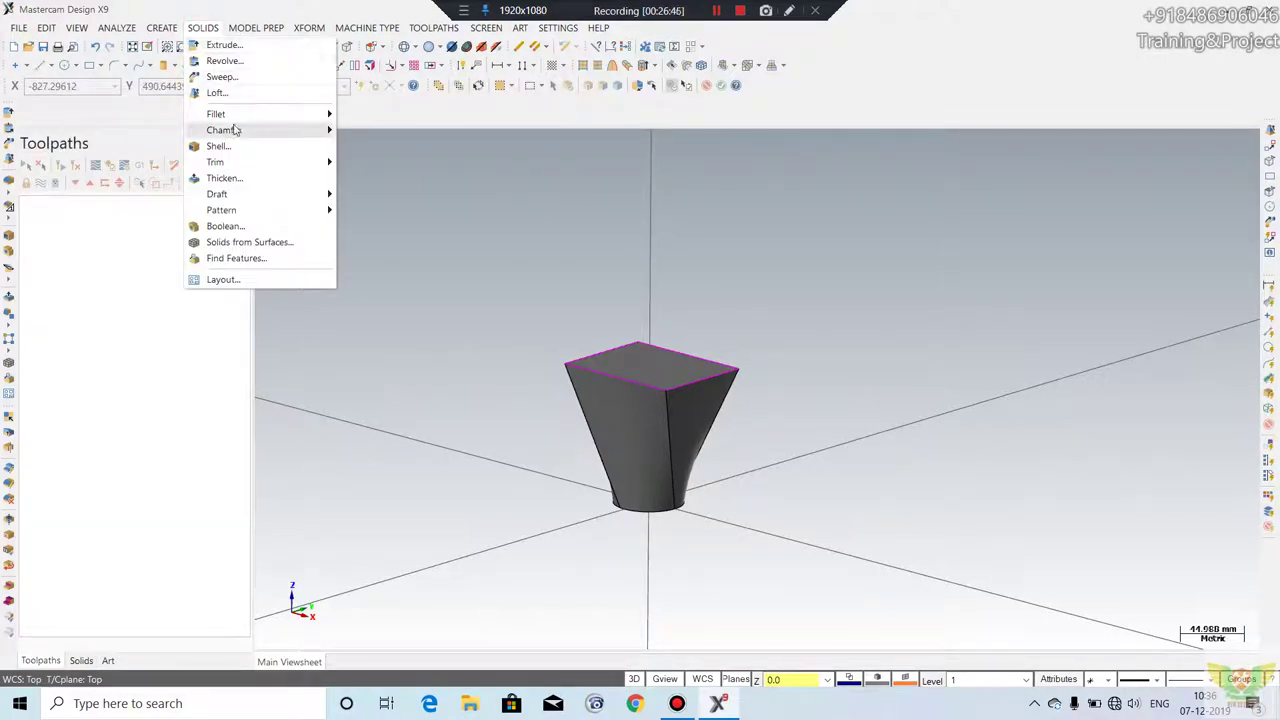
mouse_move(216, 114)
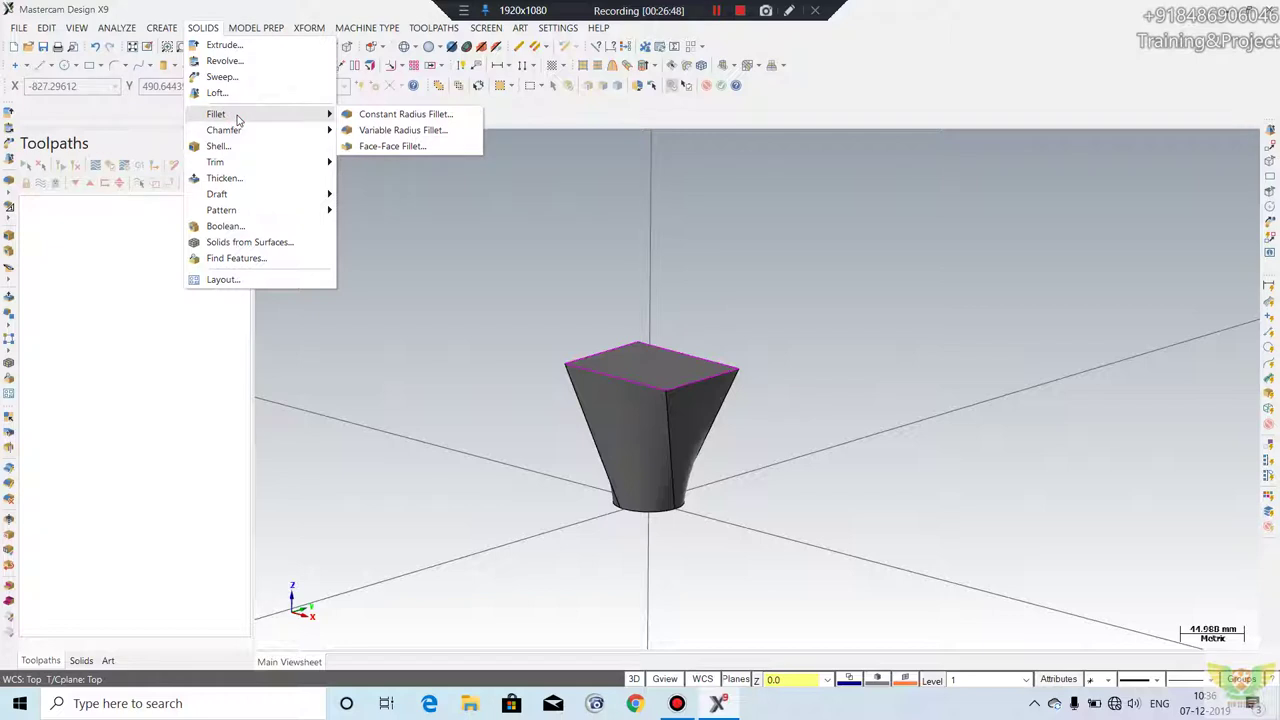
left_click(622, 322)
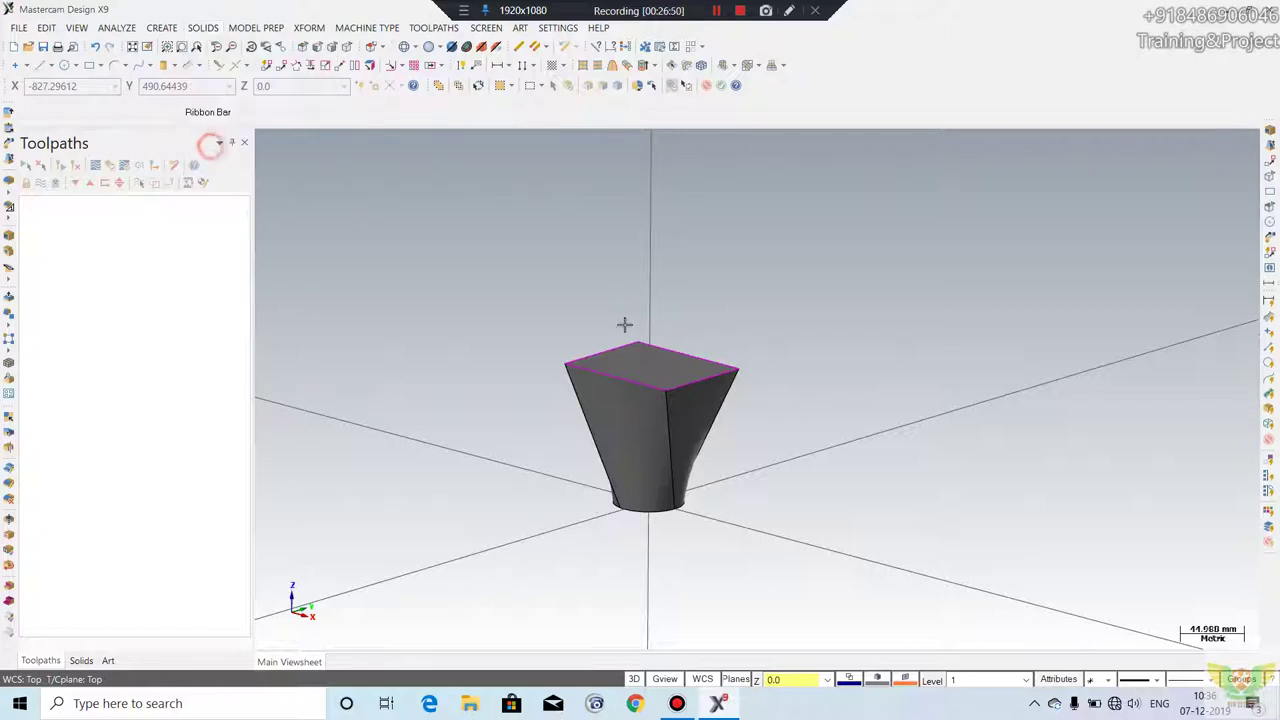
left_click(656, 360)
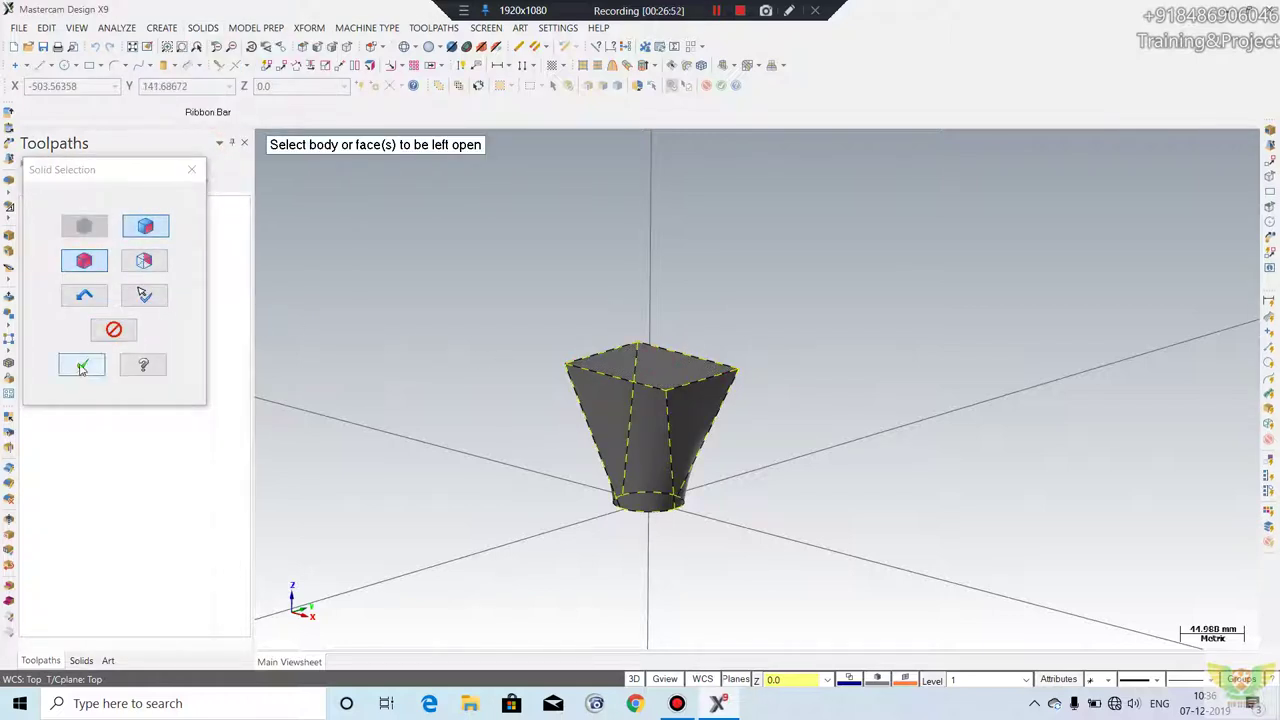
left_click(676, 364)
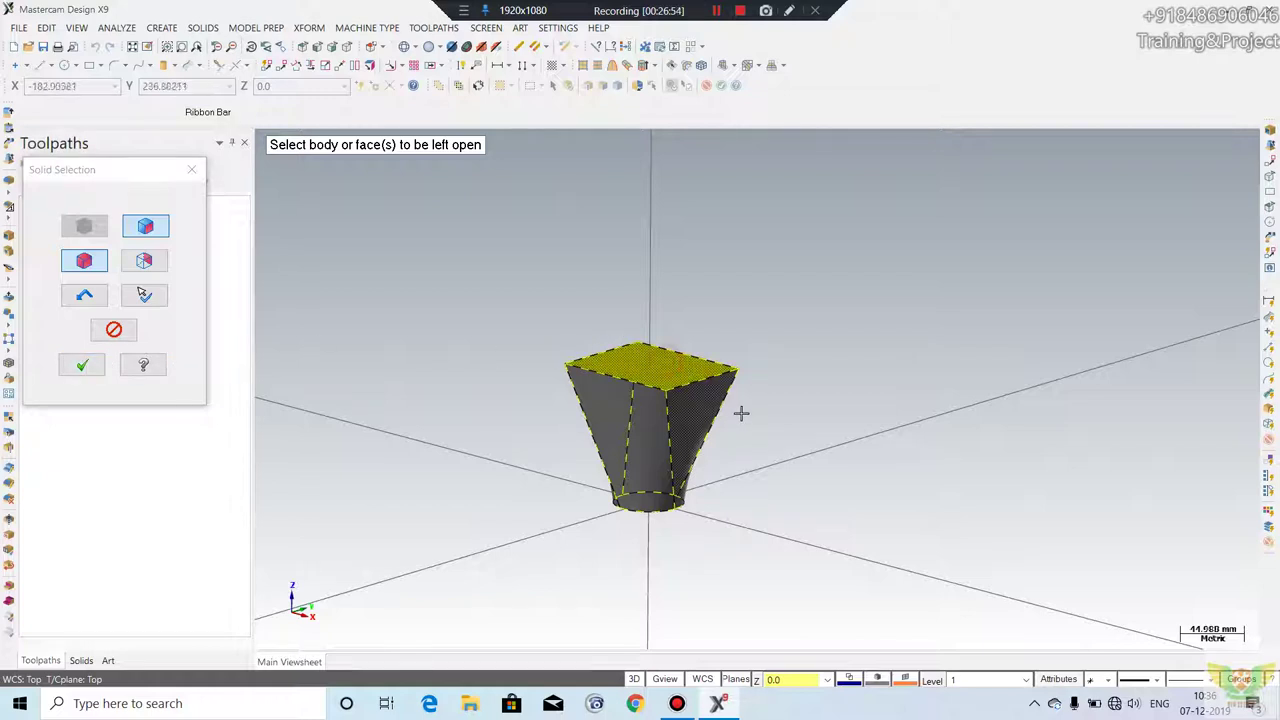
key("Return")
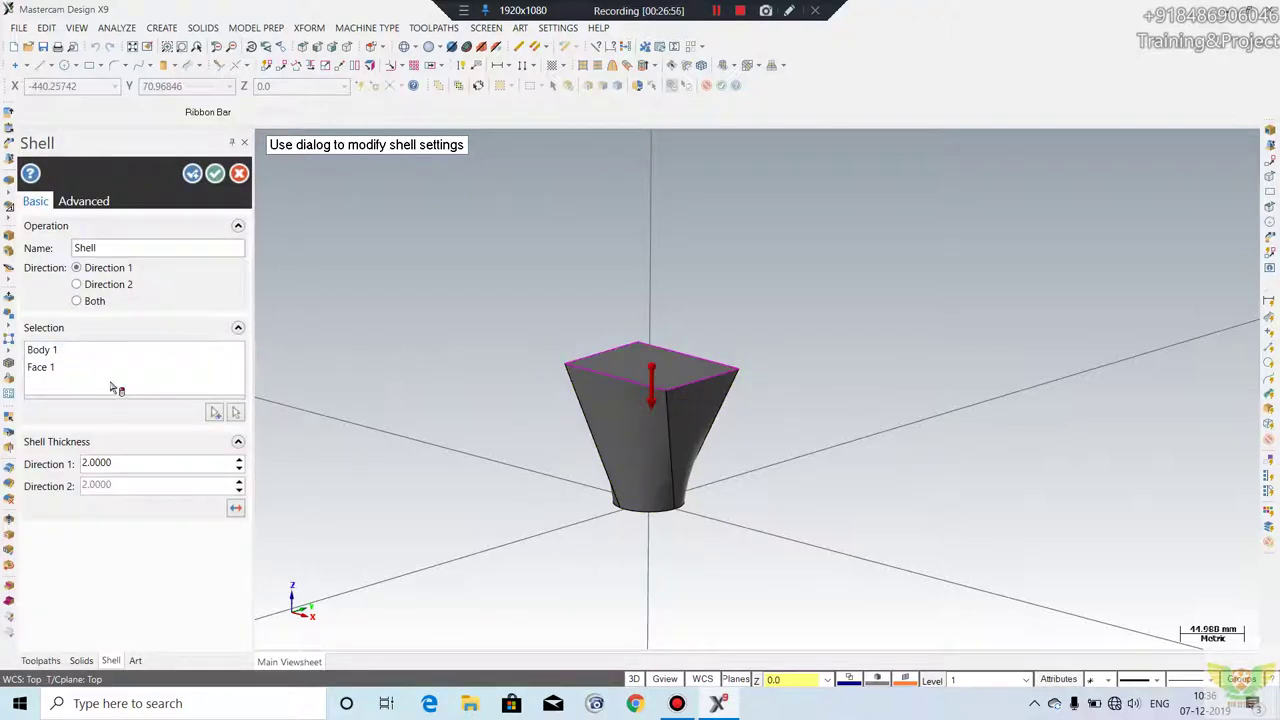
left_click(215, 173)
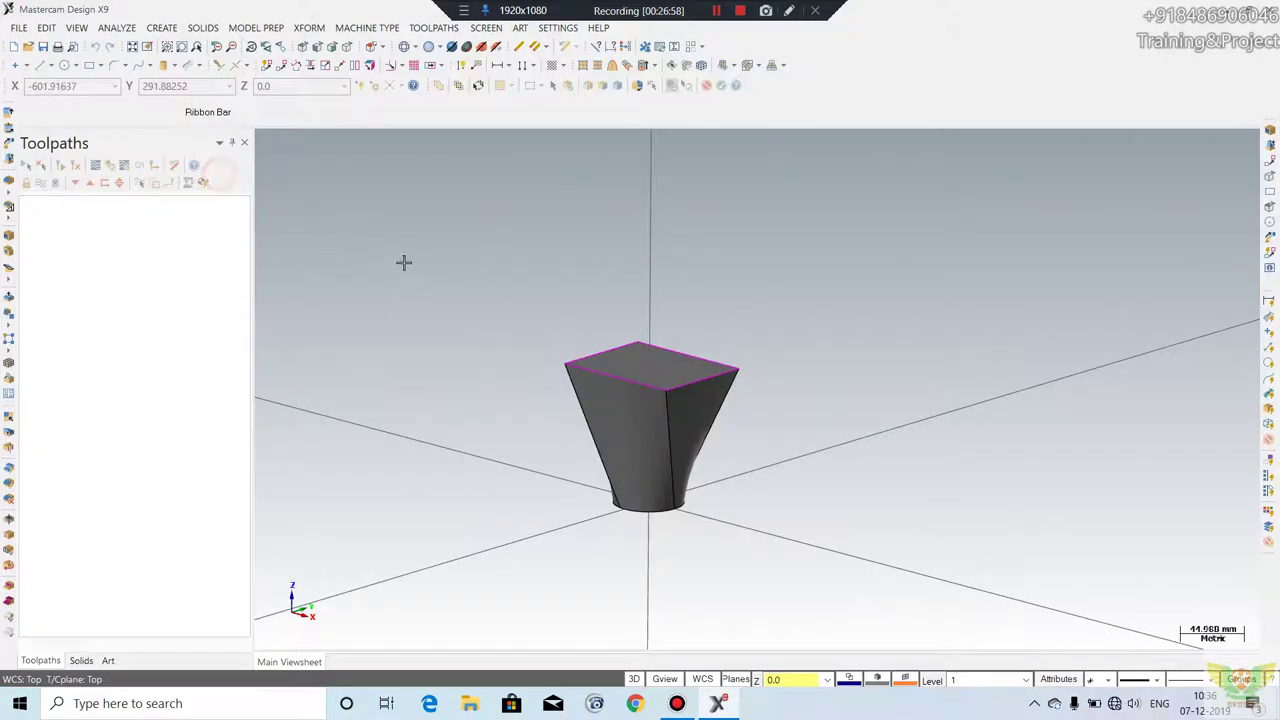
mouse_move(581, 315)
middle_mouse_down()
mouse_move(655, 458)
mouse_move(466, 141)
middle_mouse_up()
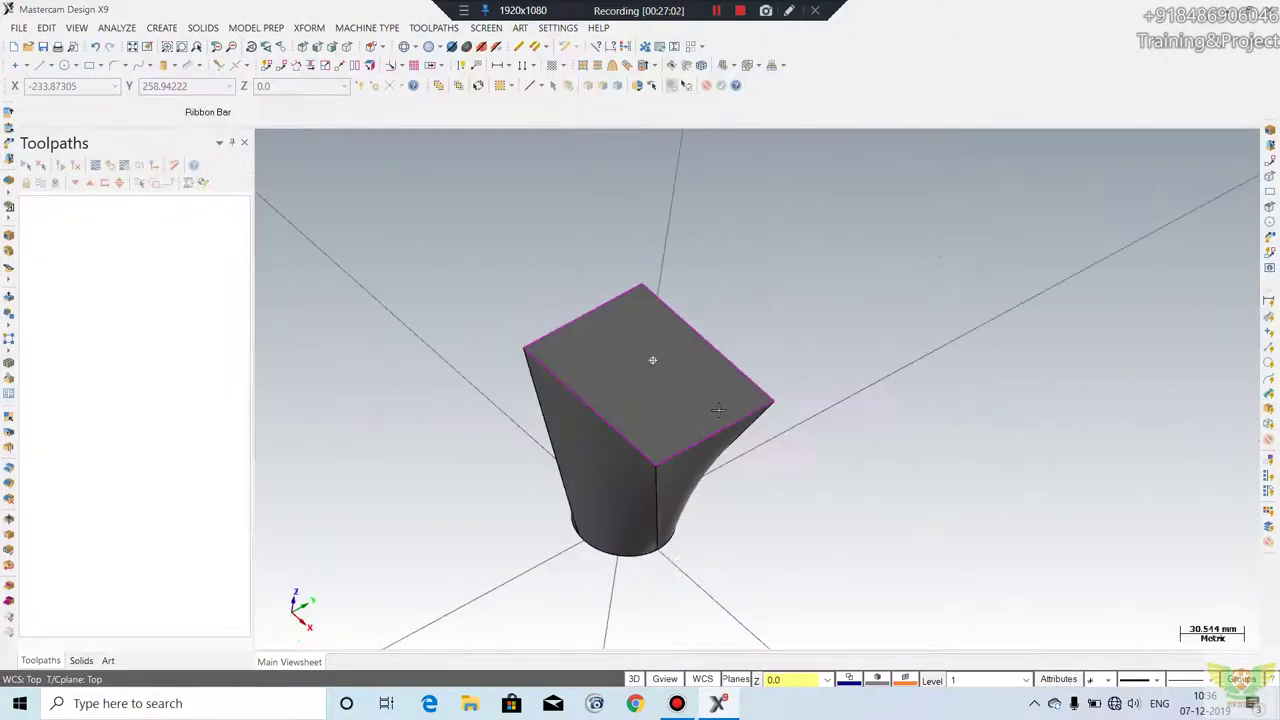
- Toggle the shaded solid off and back on with undo and redo
left_click(203, 28)
left_click(430, 166)
key("ctrl+z")
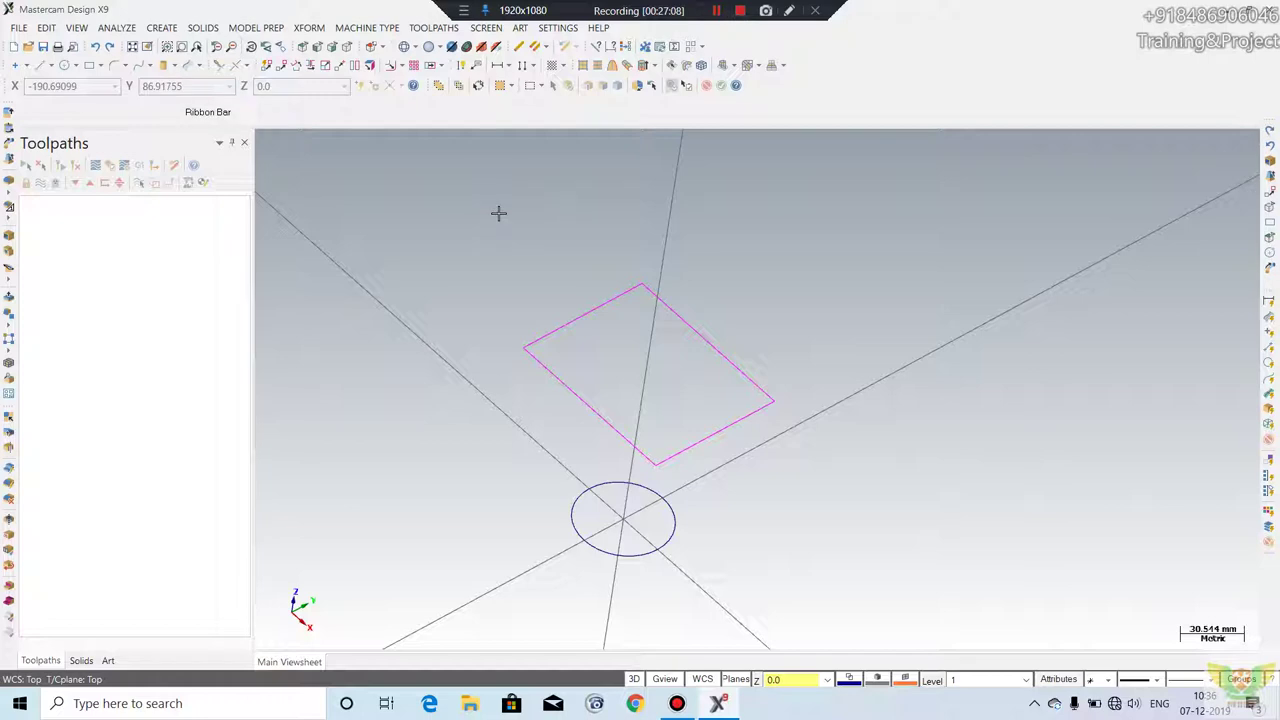
key("ctrl+y")
- Shell the lofted solid with its top face open and thickness 1
left_click(222, 30)
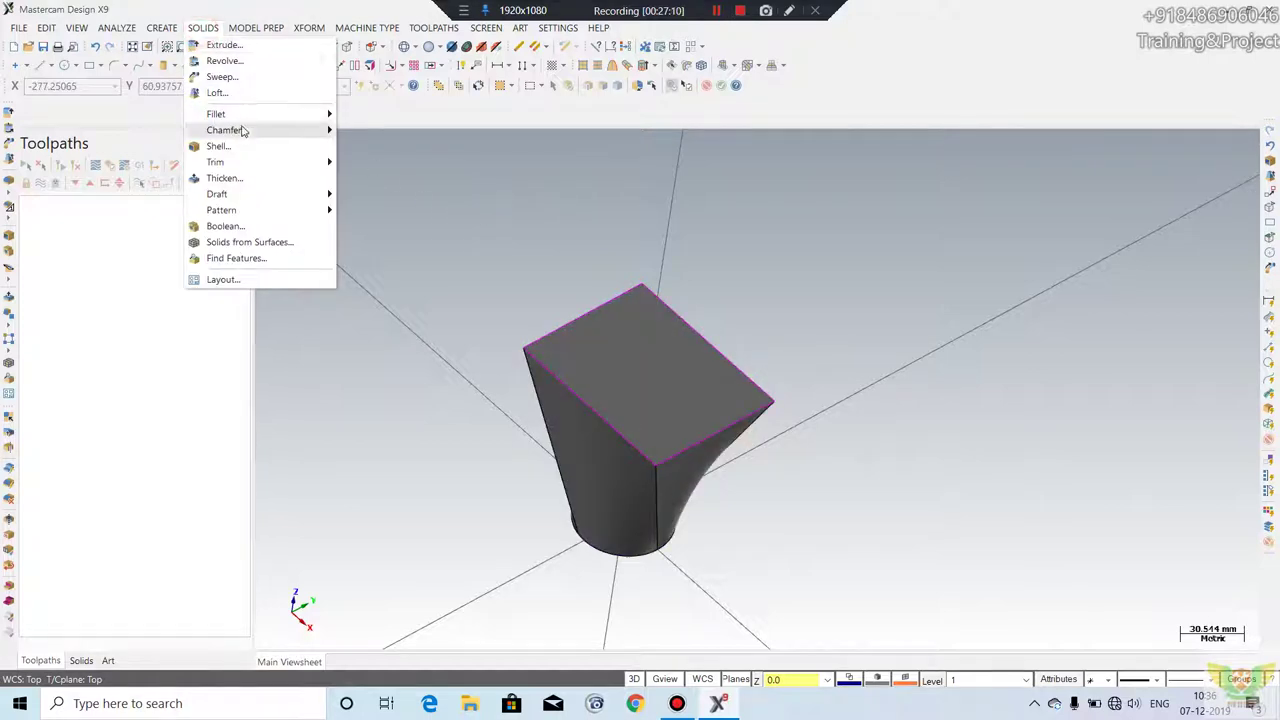
left_click(228, 146)
left_click(599, 360)
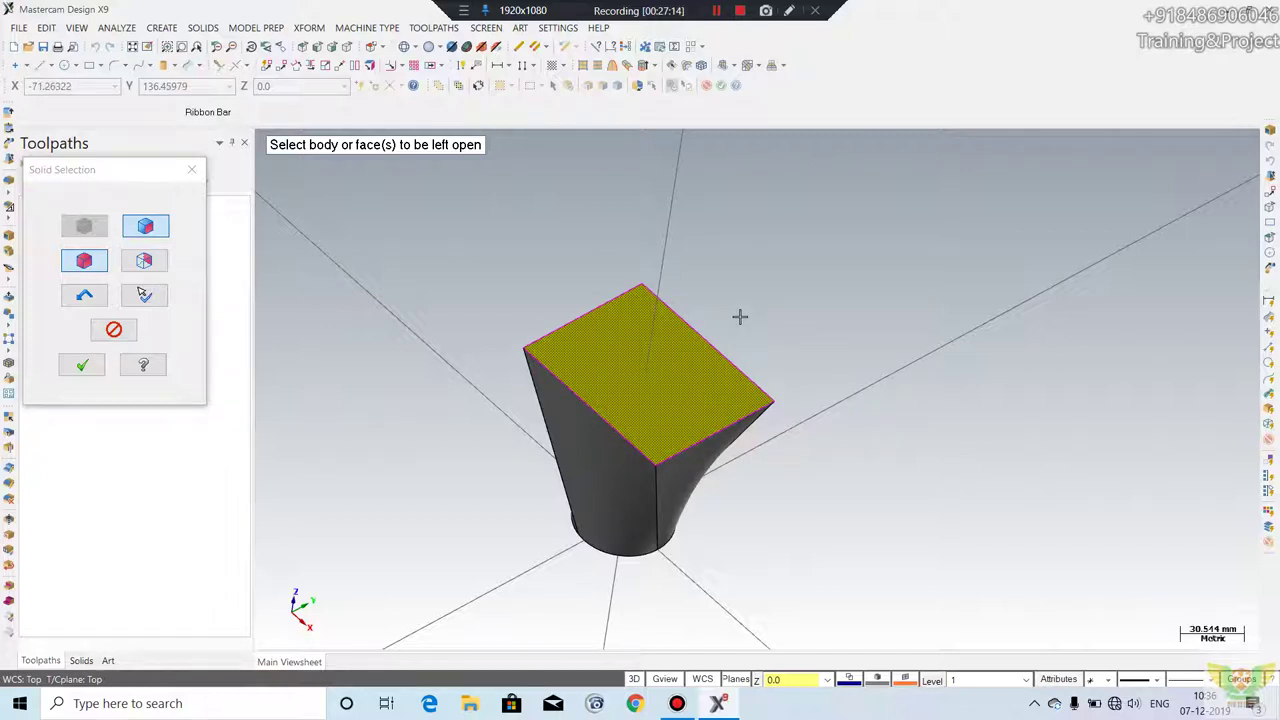
key("Return")
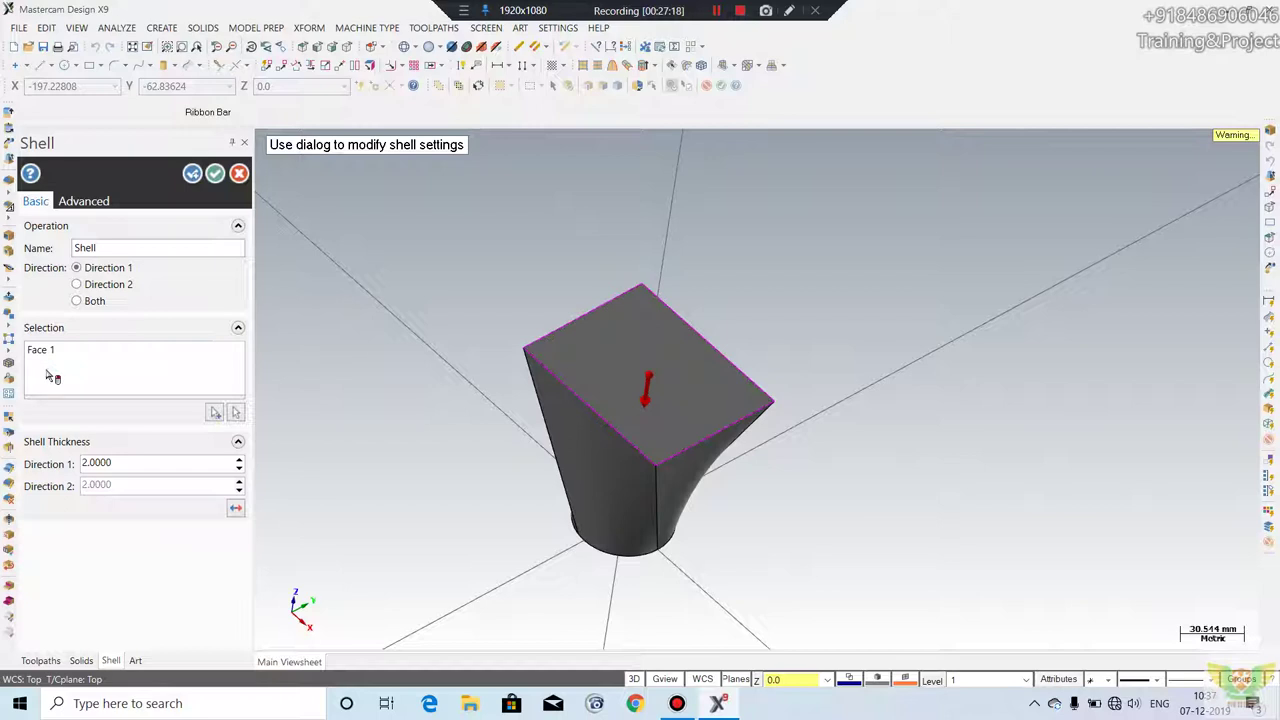
double_click(127, 460)
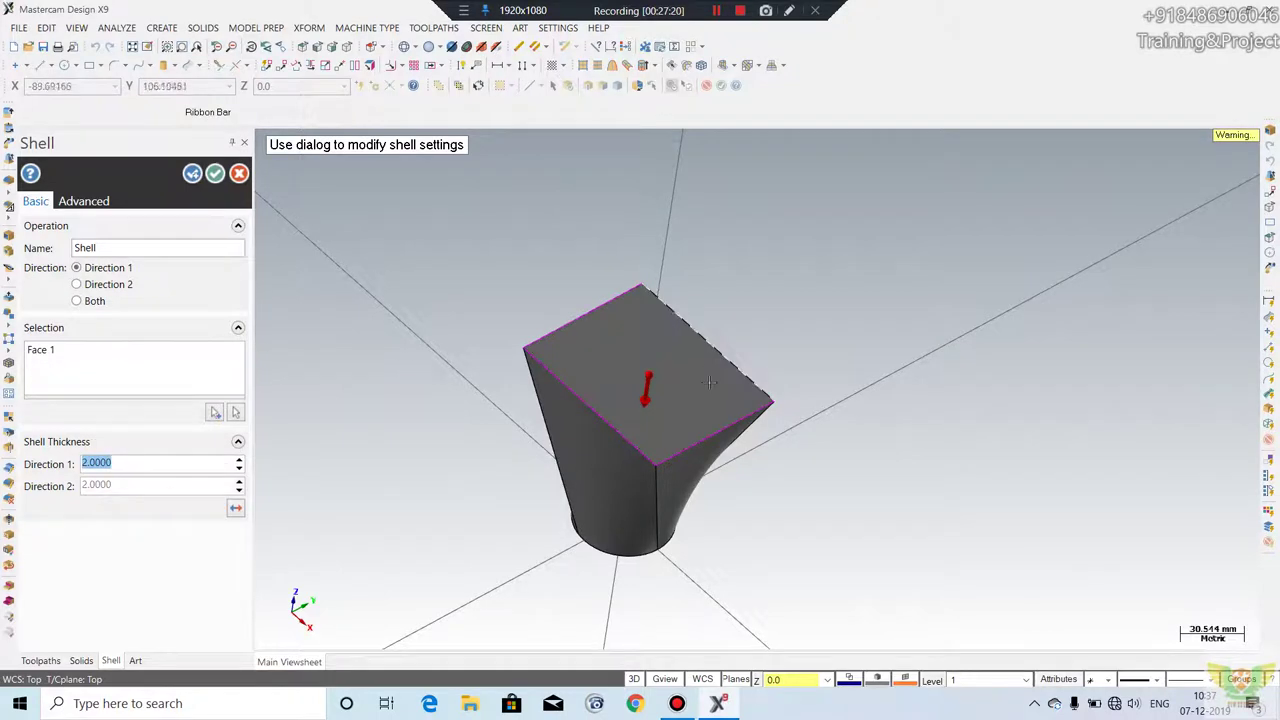
scroll(925, 322, "up", 1)
scroll(925, 322, "up", 1)
type("1")
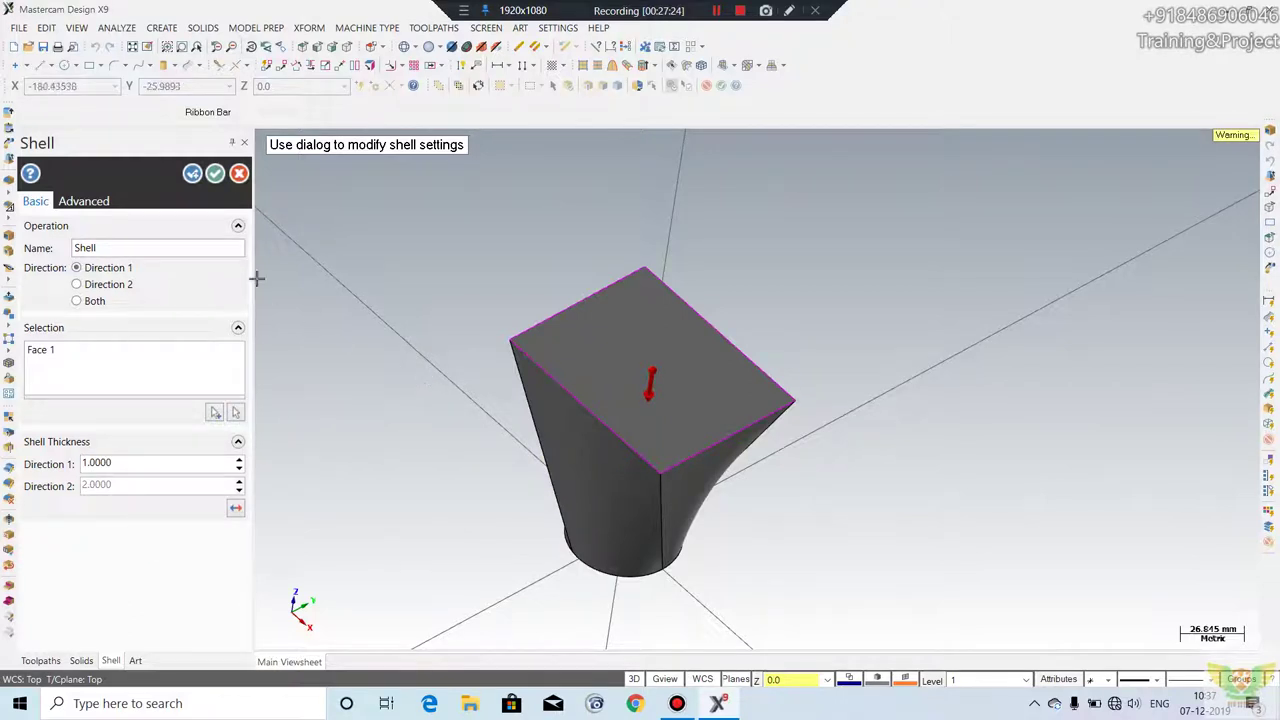
left_click(215, 176)
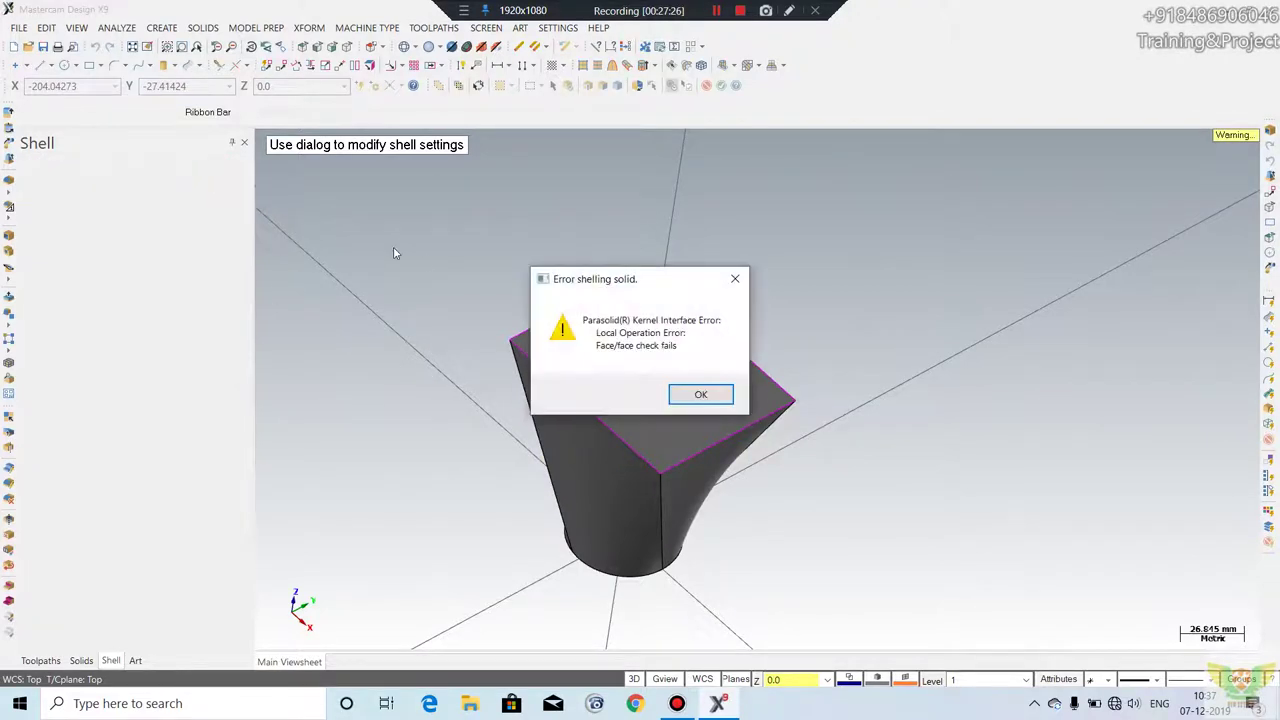
- Dismiss the face/face check error and reorient the solid
left_click(698, 396)
middle_click_drag(698, 396, 574, 338)
scroll(577, 343, "up", 1)
scroll(609, 398, "up", 1)
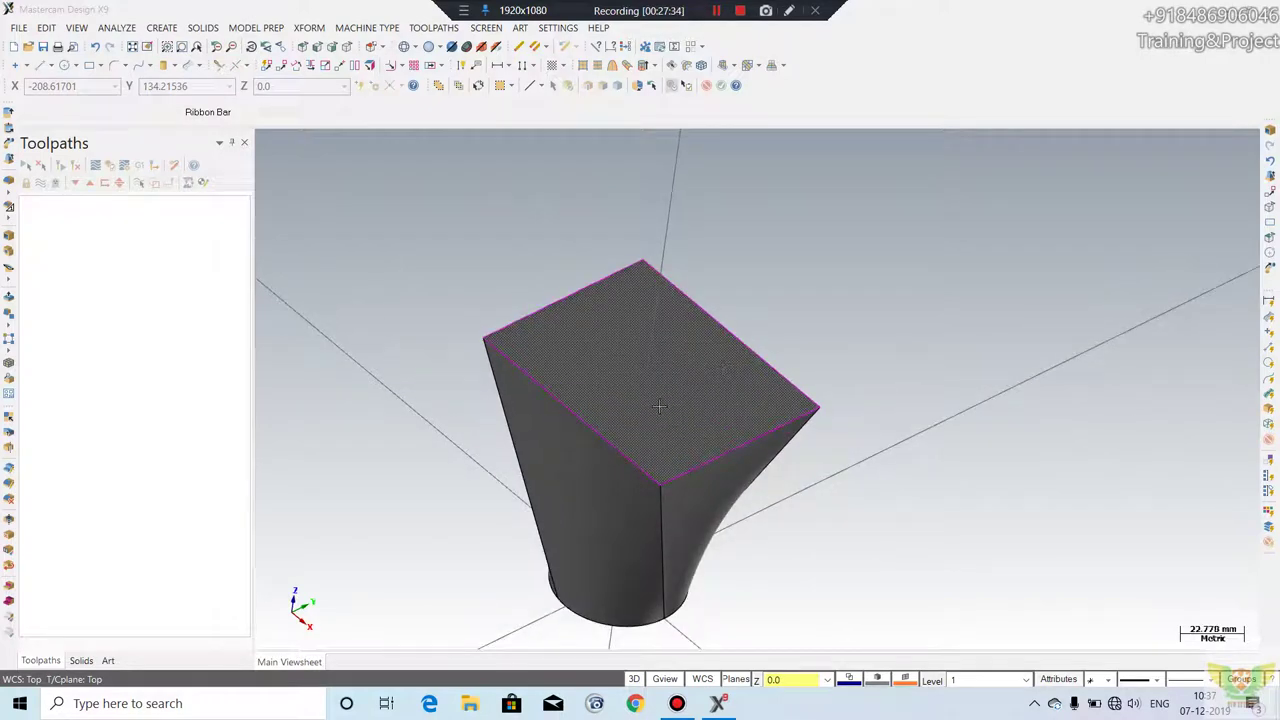
left_click(203, 27)
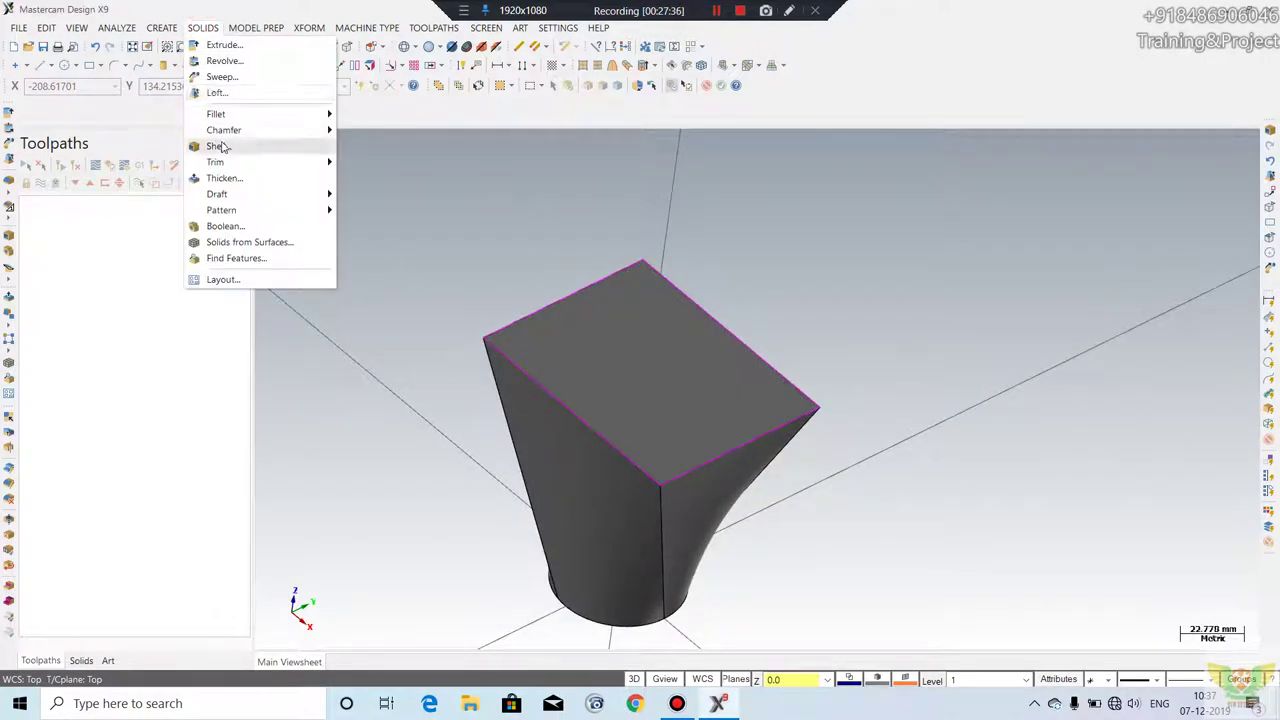
- Restart Shell, pick the top face as the open face, then cancel without applying
left_click(222, 146)
left_click(614, 350)
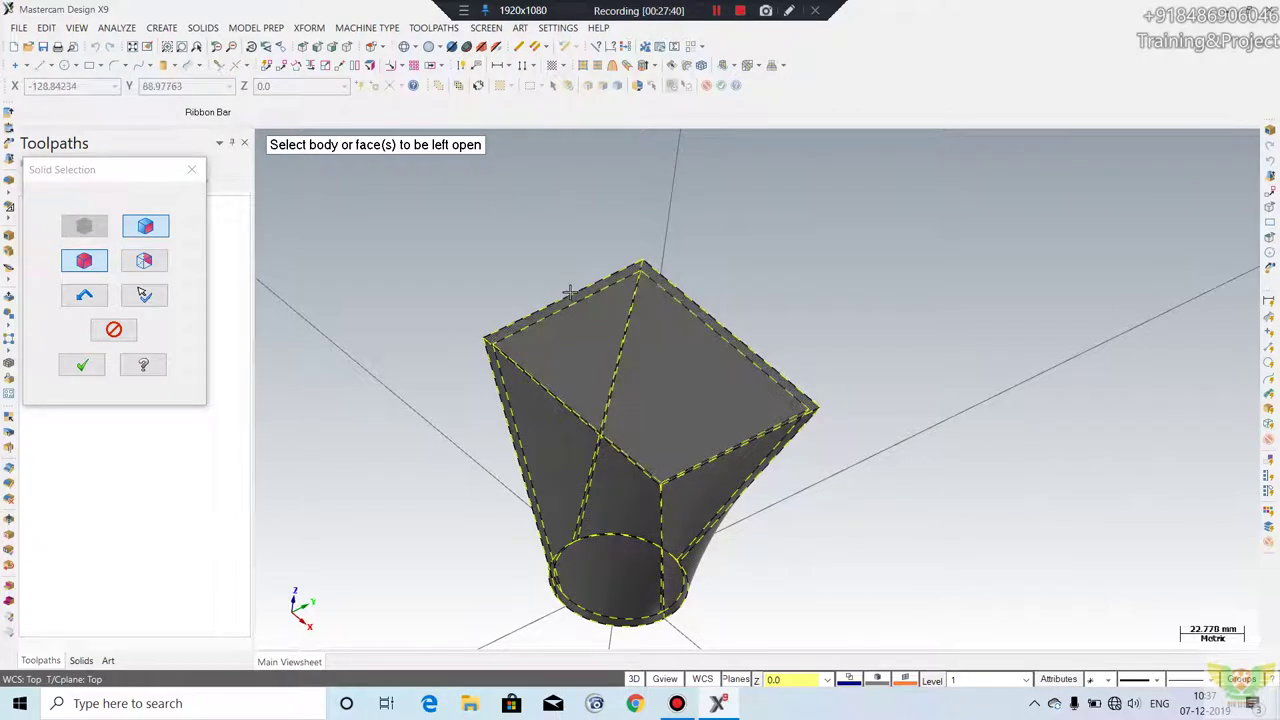
left_click(643, 356)
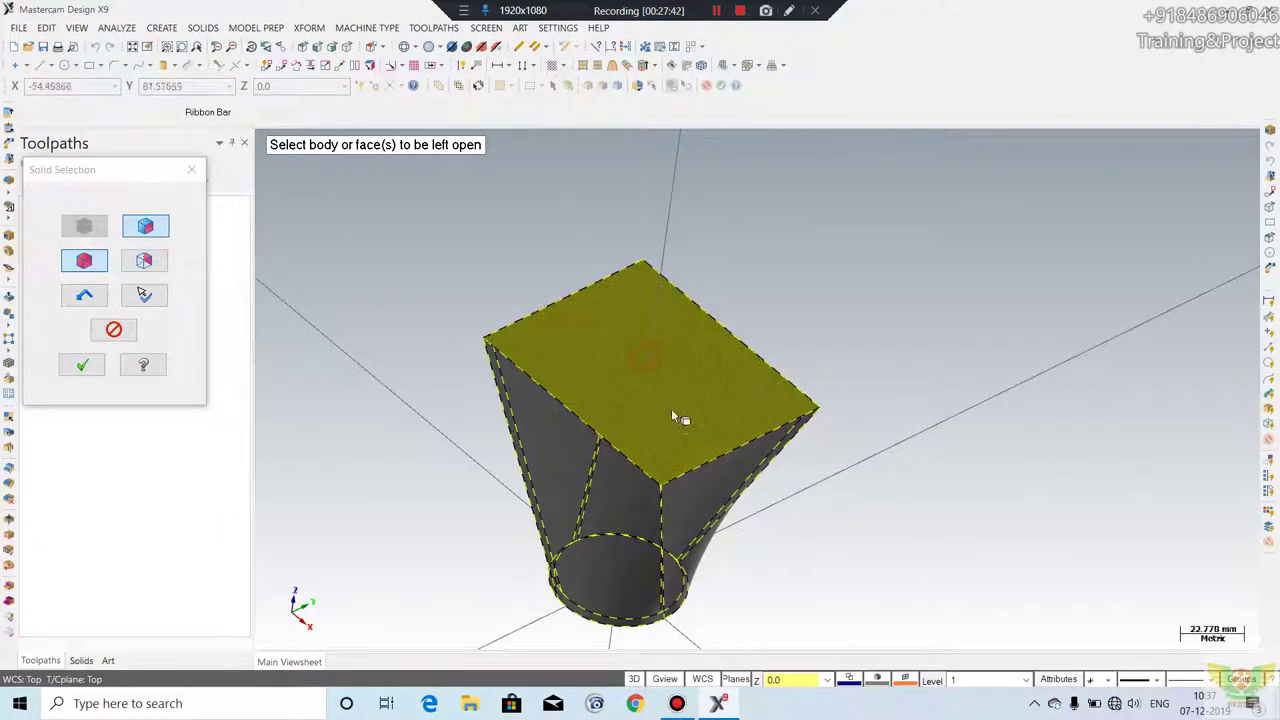
key("Return")
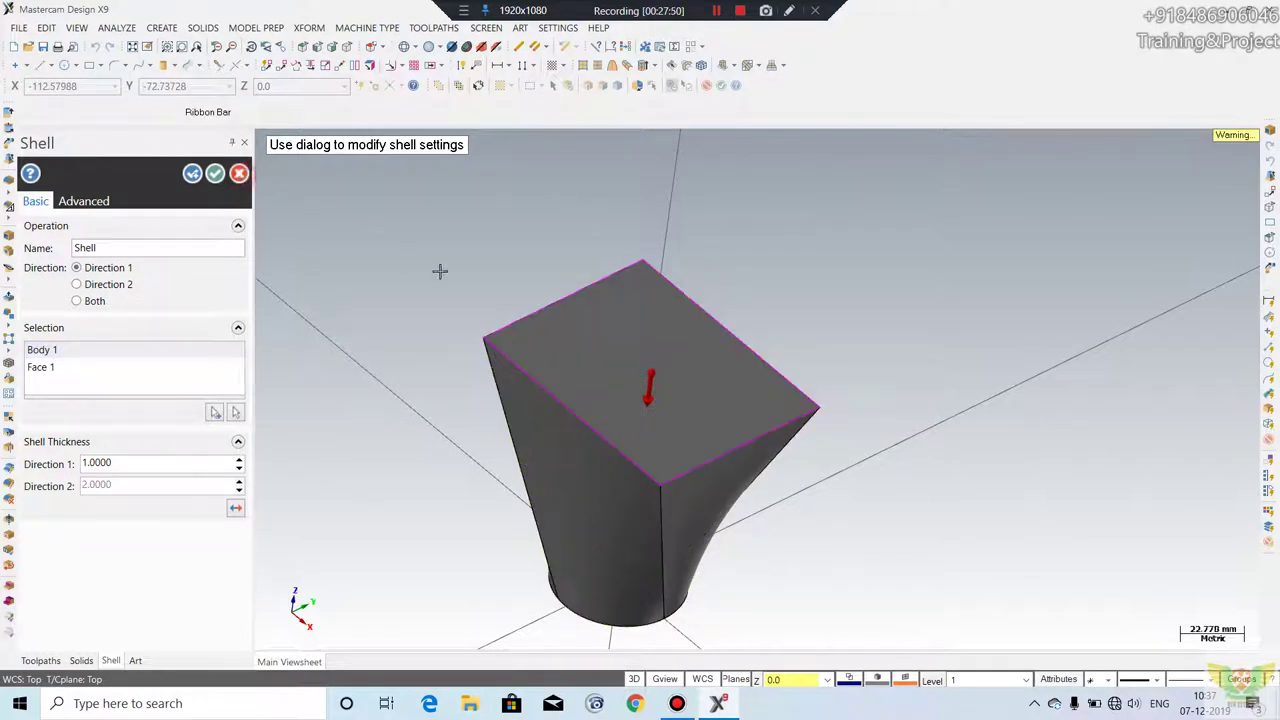
scroll(269, 289, "down", 1)
left_click(240, 174)
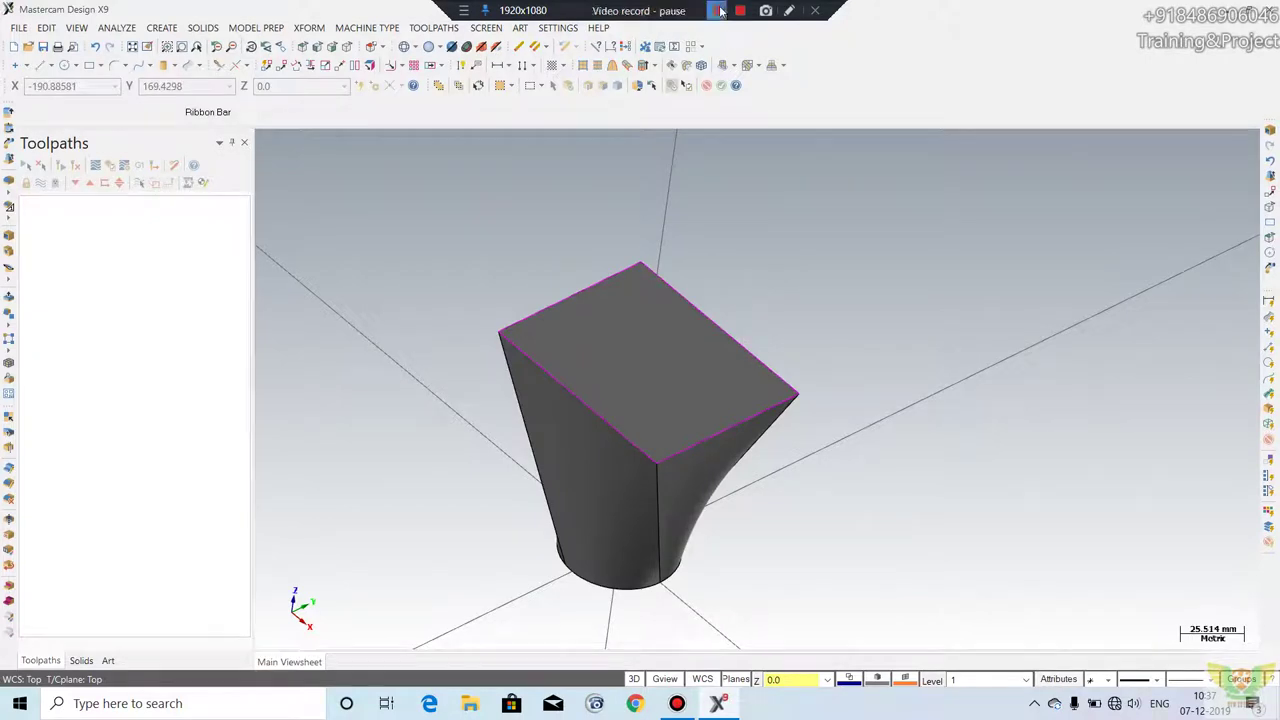
middle_click_drag(656, 130, 256, 125)
left_click(195, 28)
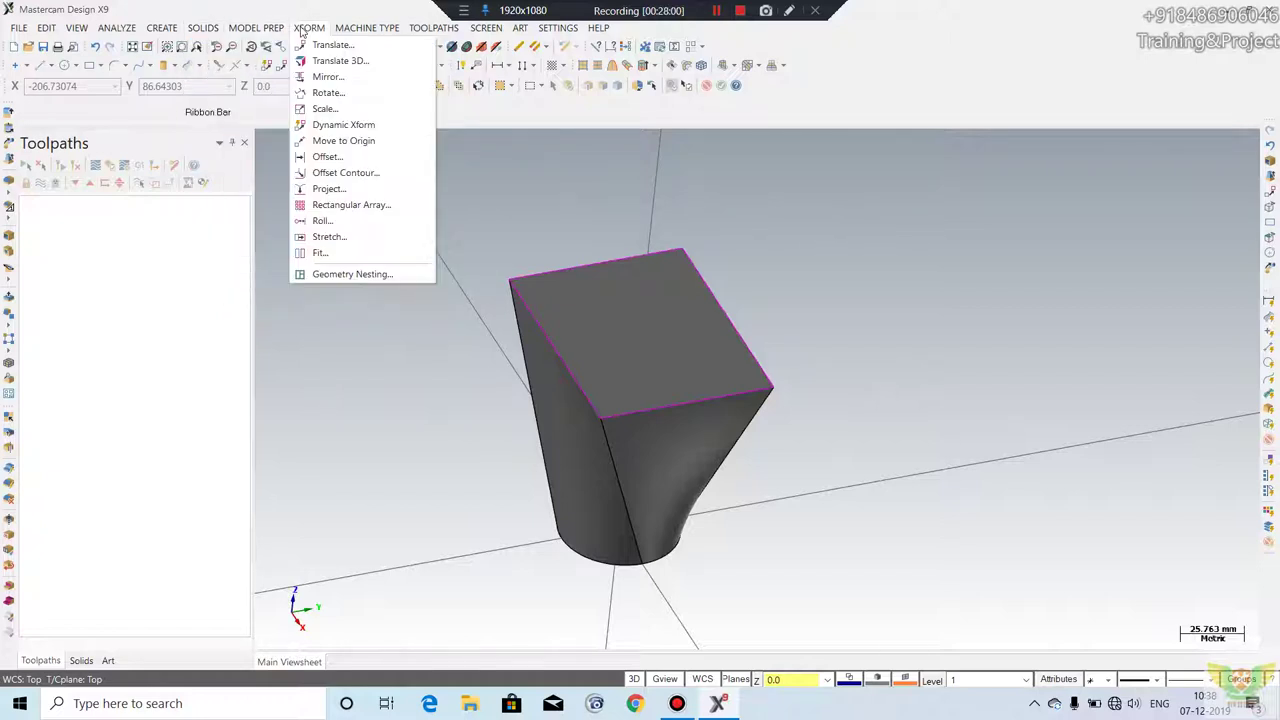
- Delete the tapered solid and switch to the isometric view
left_click(650, 201)
left_click_drag(845, 215, 390, 612)
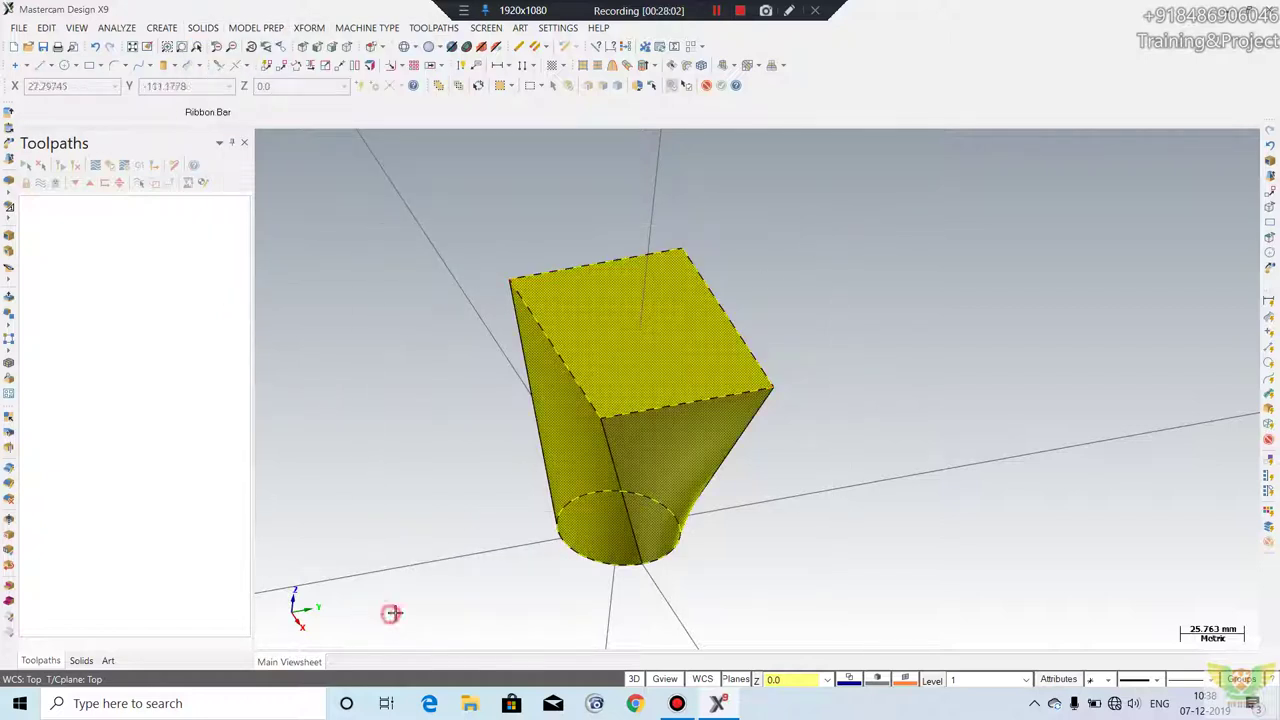
key("Delete")
right_click(905, 379)
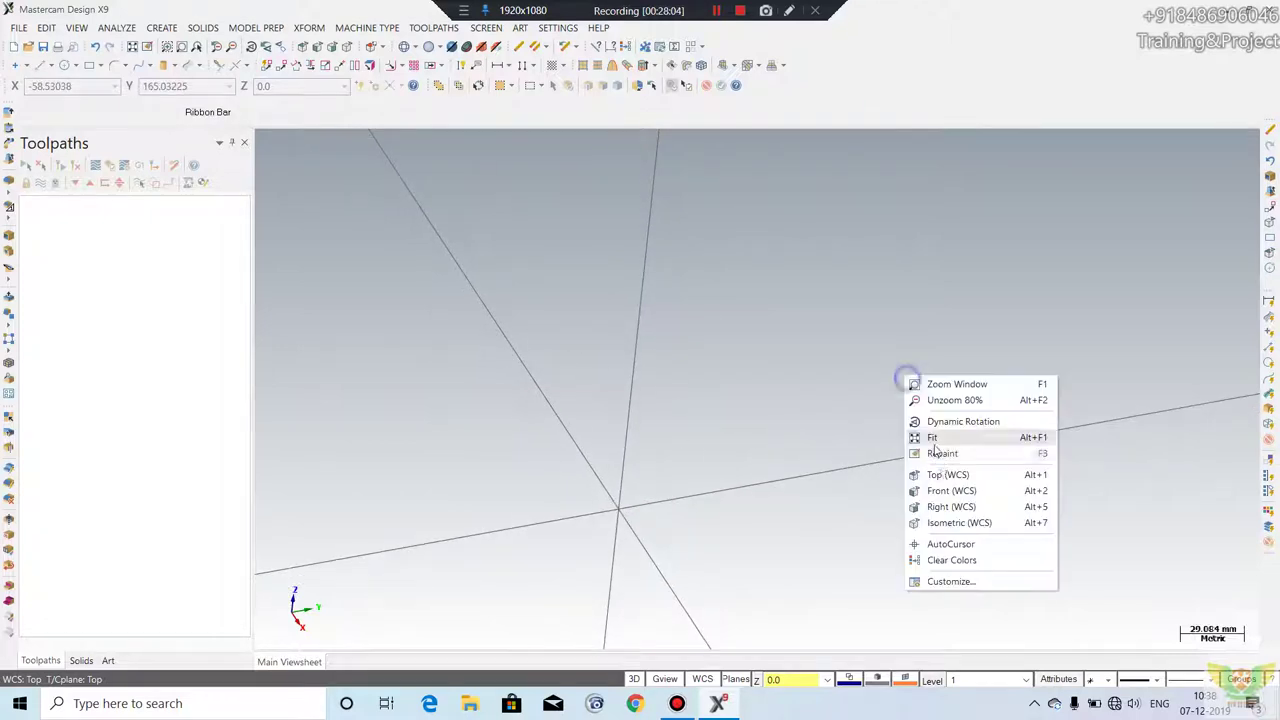
left_click(960, 524)
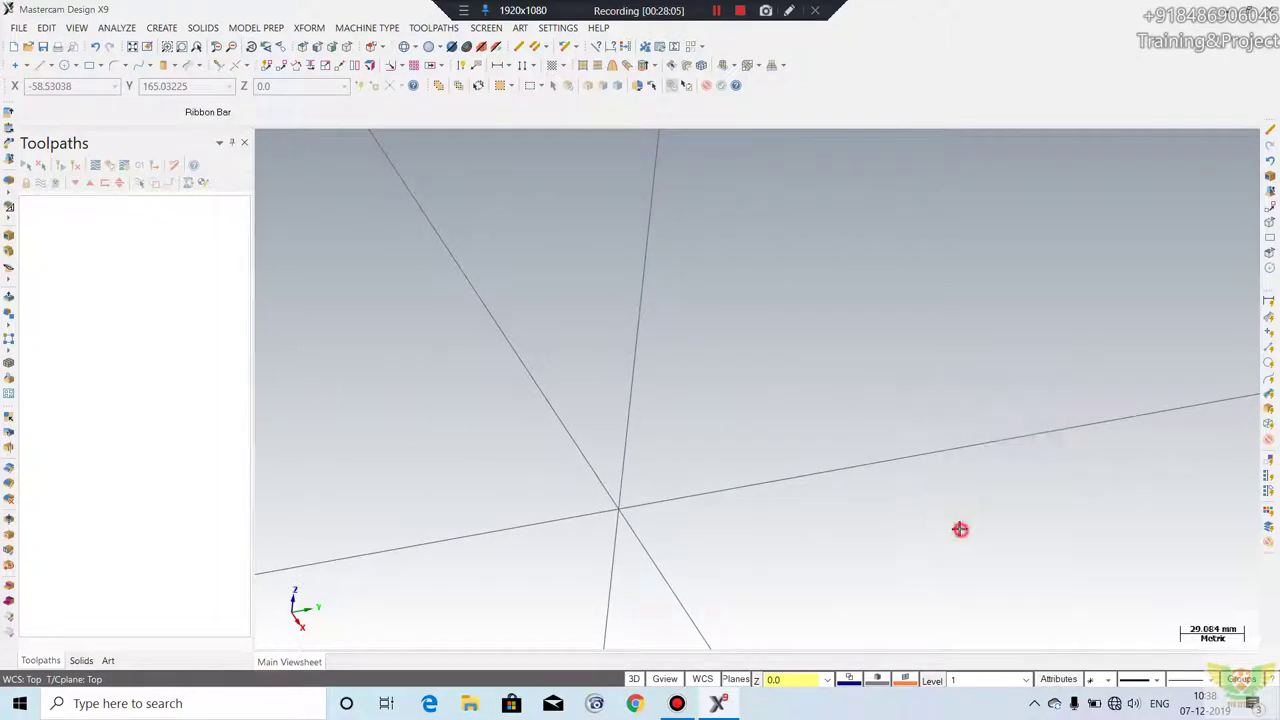
right_click(807, 236)
left_click(300, 29)
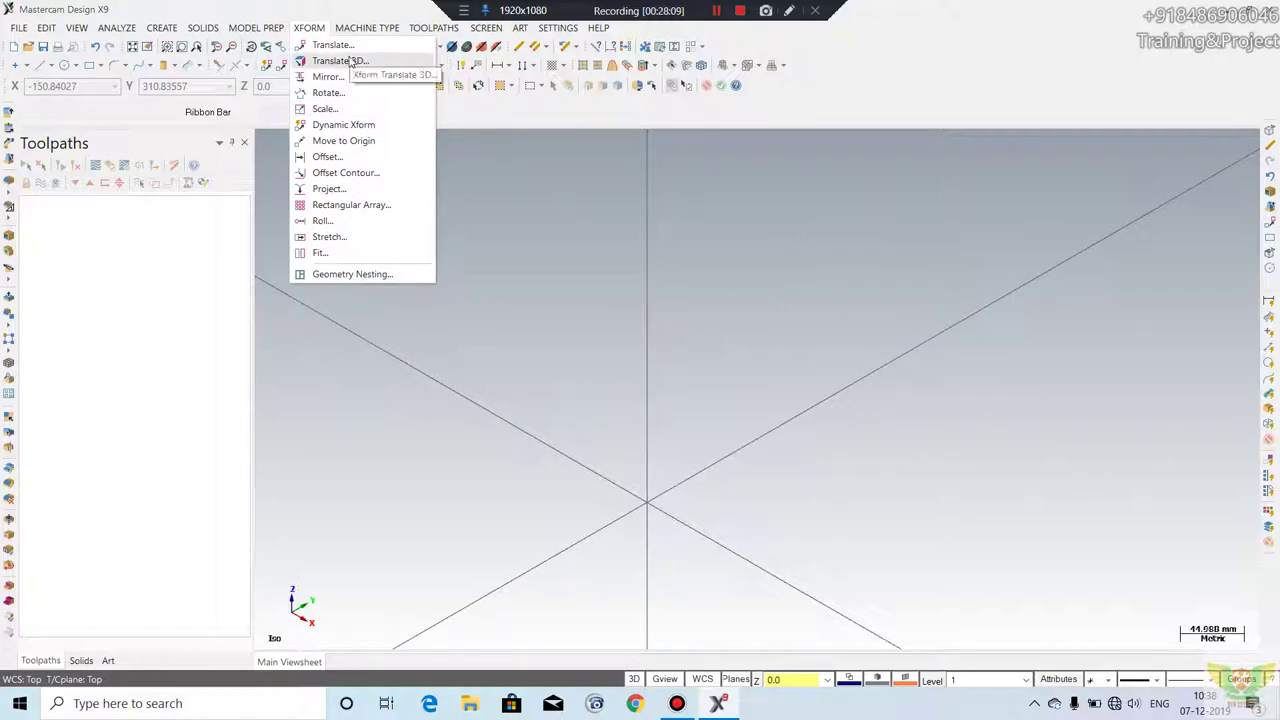
left_click(601, 344)
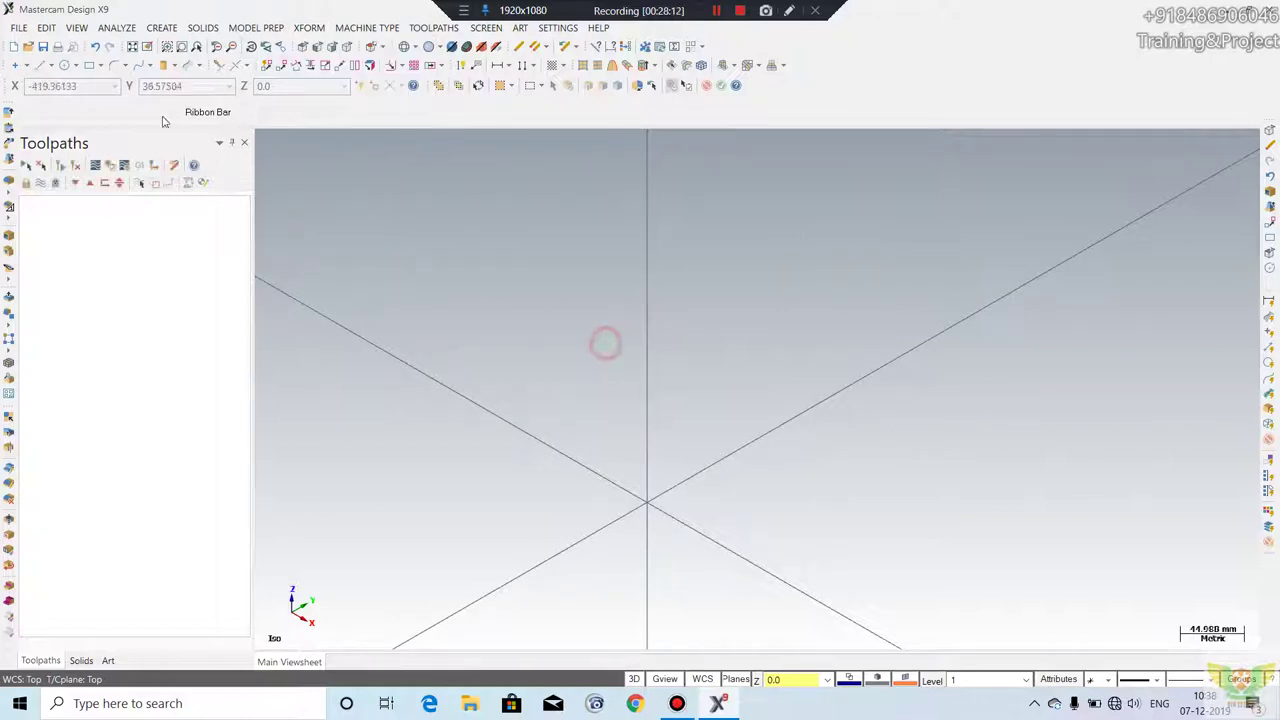
- Draw a new rectangle and extrude it 50 into a solid box
left_click(88, 65)
left_click(637, 371)
left_click(707, 517)
left_click(202, 27)
left_click(214, 46)
left_click(746, 431)
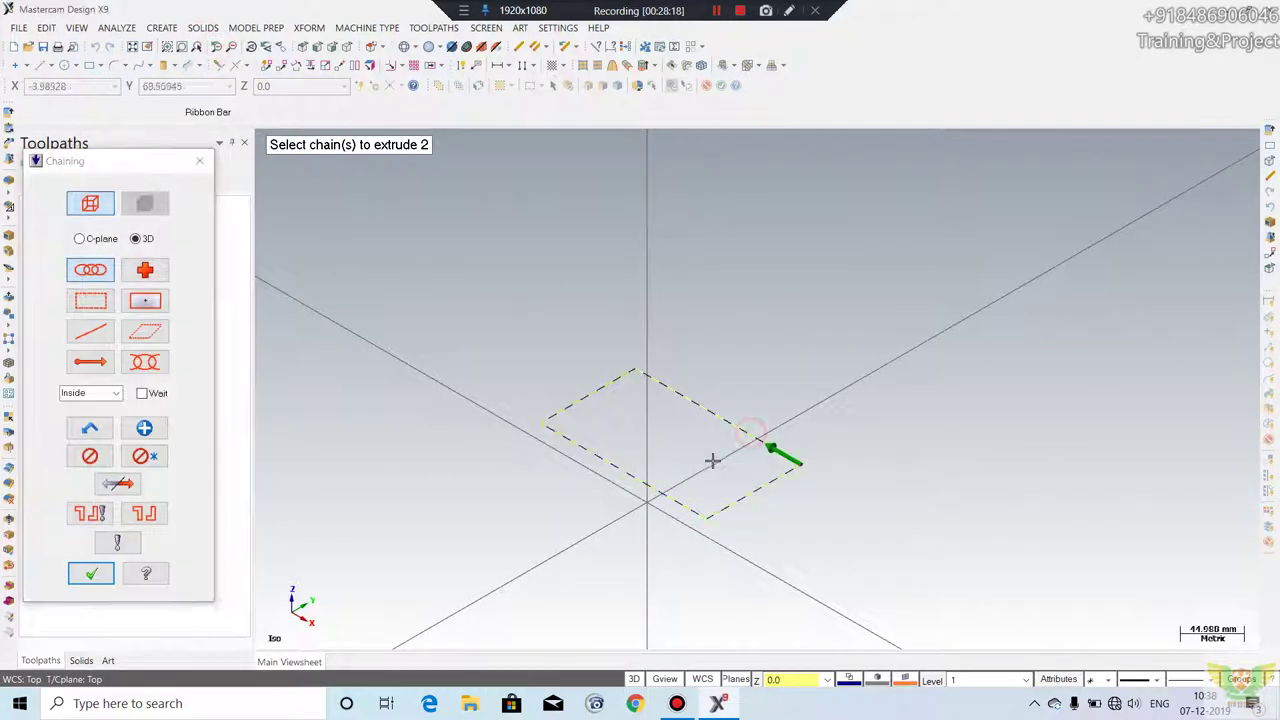
key("Return")
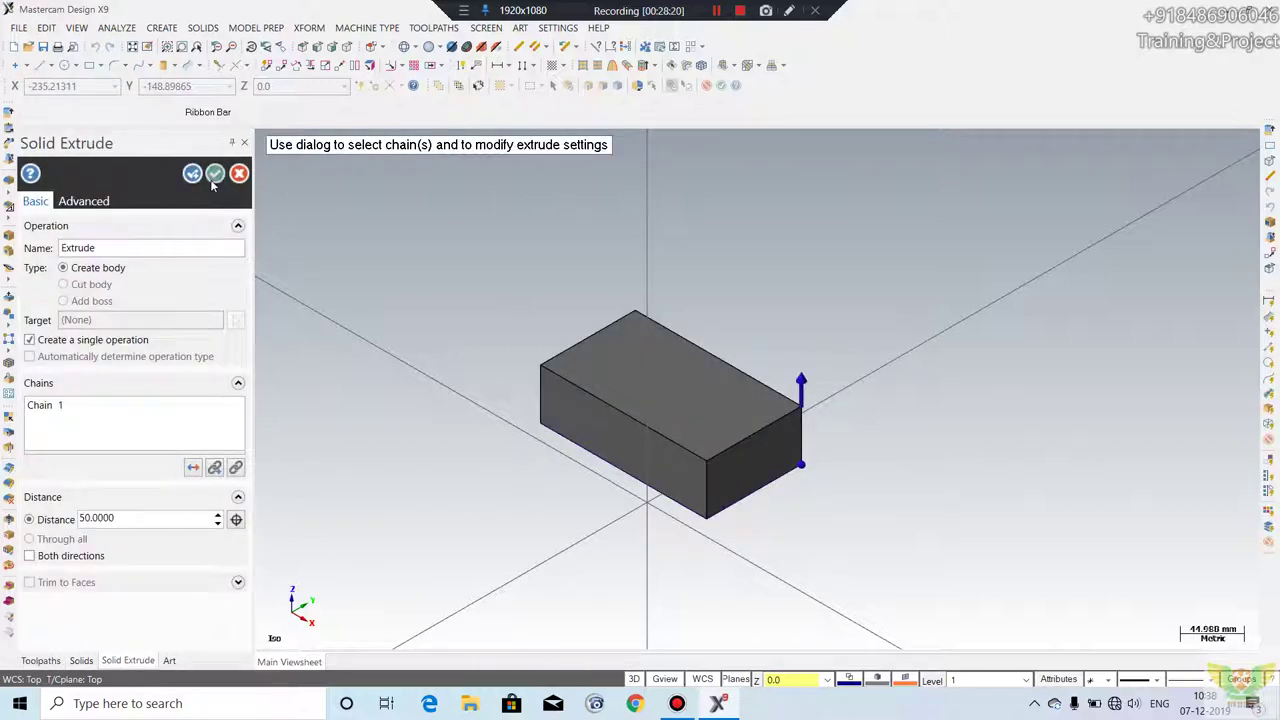
left_click(214, 176)
left_click(309, 27)
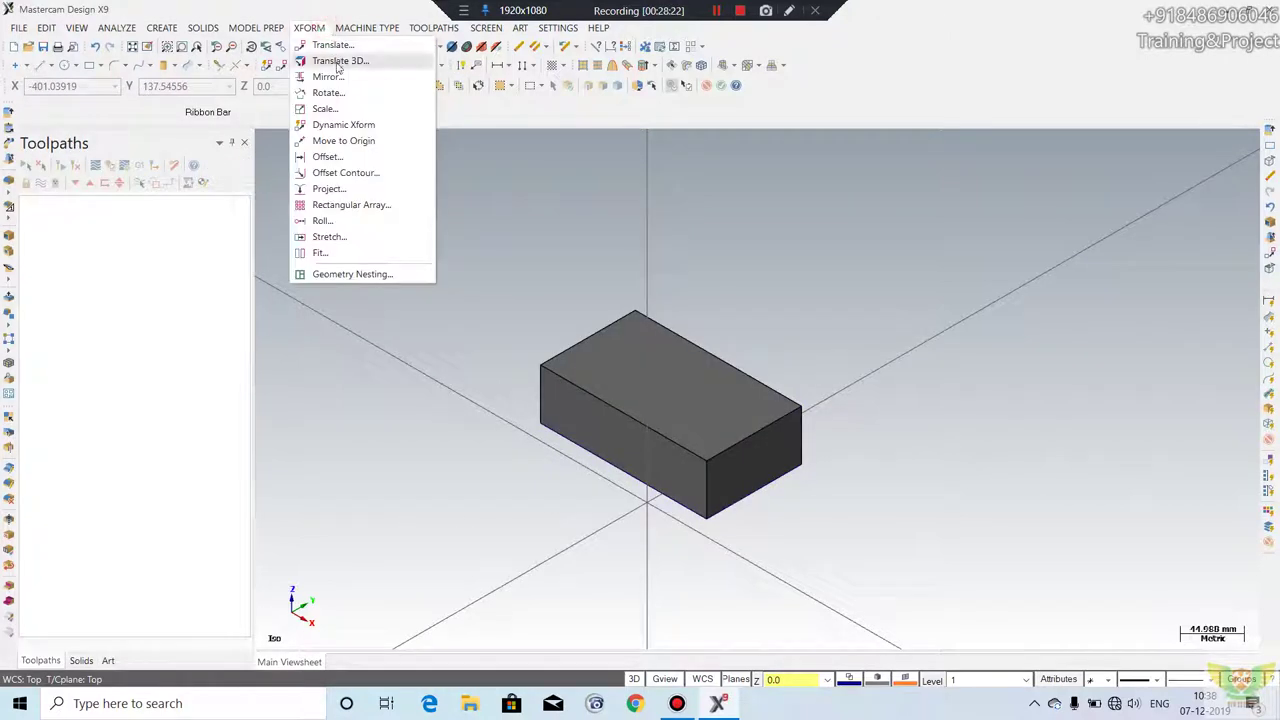
- Translate 3D a copy of the box with the destination view set to Back
left_click(332, 45)
mouse_move(920, 234)
left_mouse_down()
mouse_move(466, 597)
mouse_move(410, 615)
left_mouse_up()
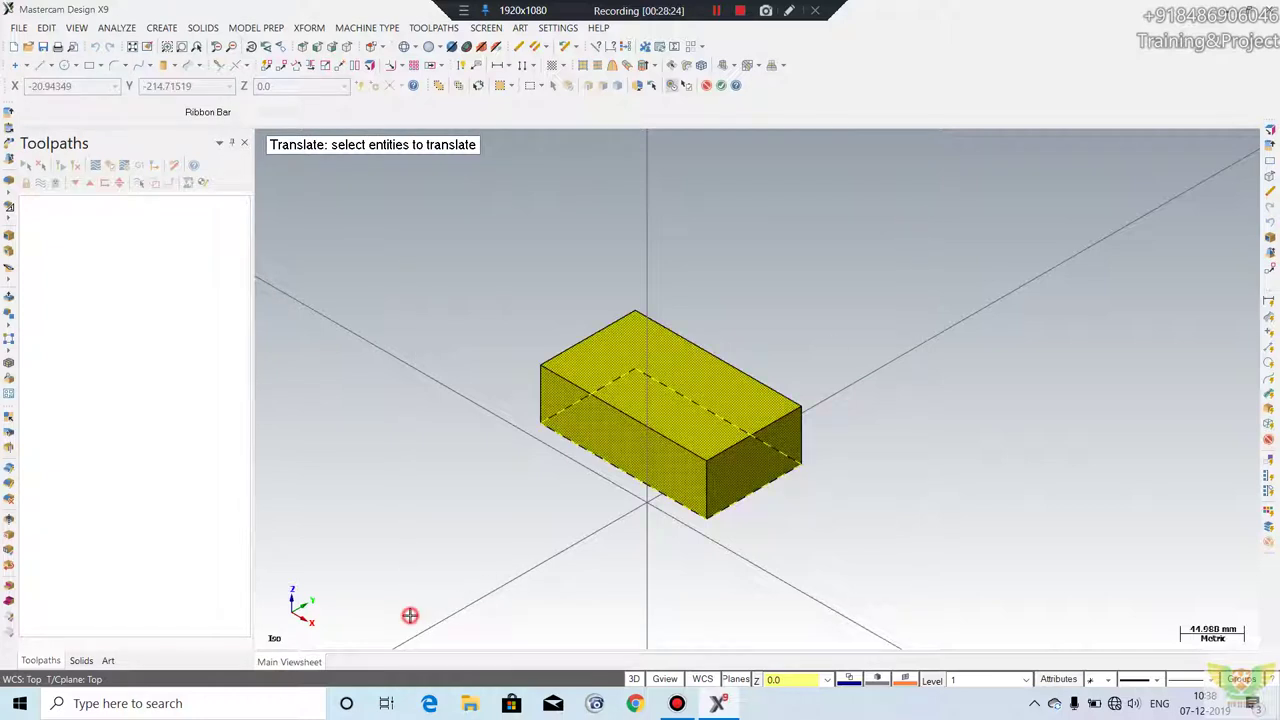
key("Return")
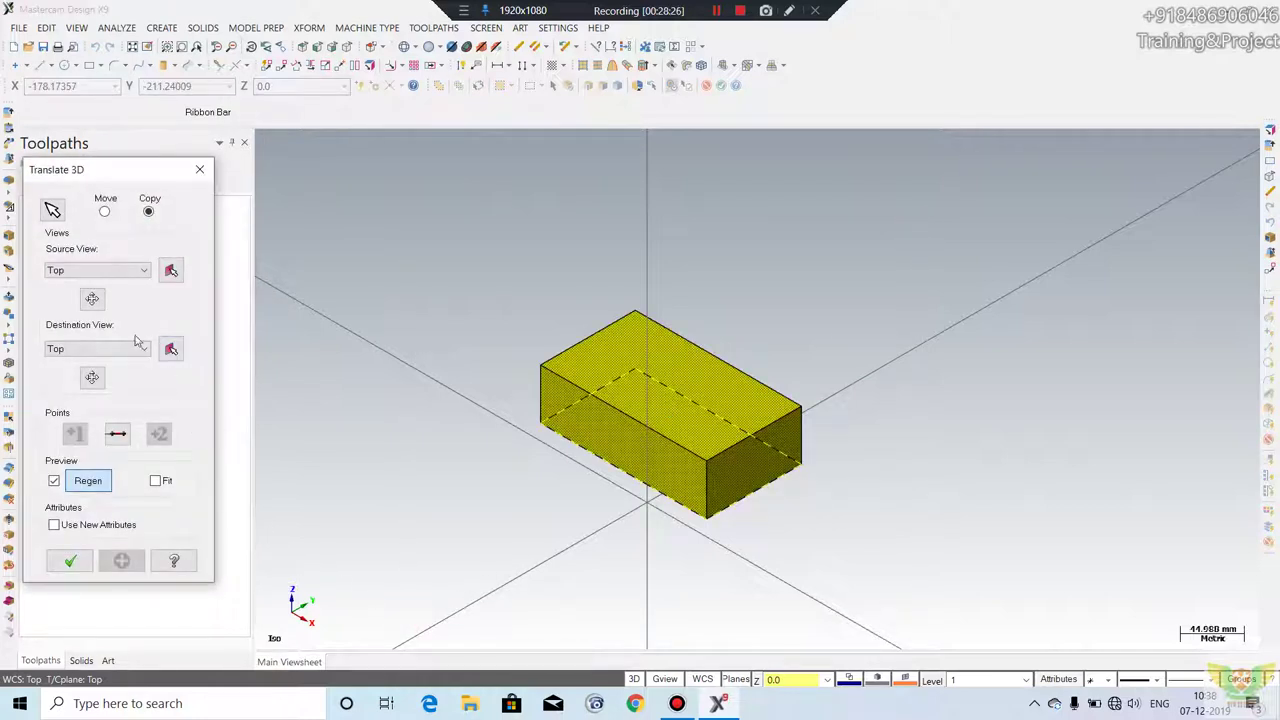
left_click(100, 348)
left_click(90, 388)
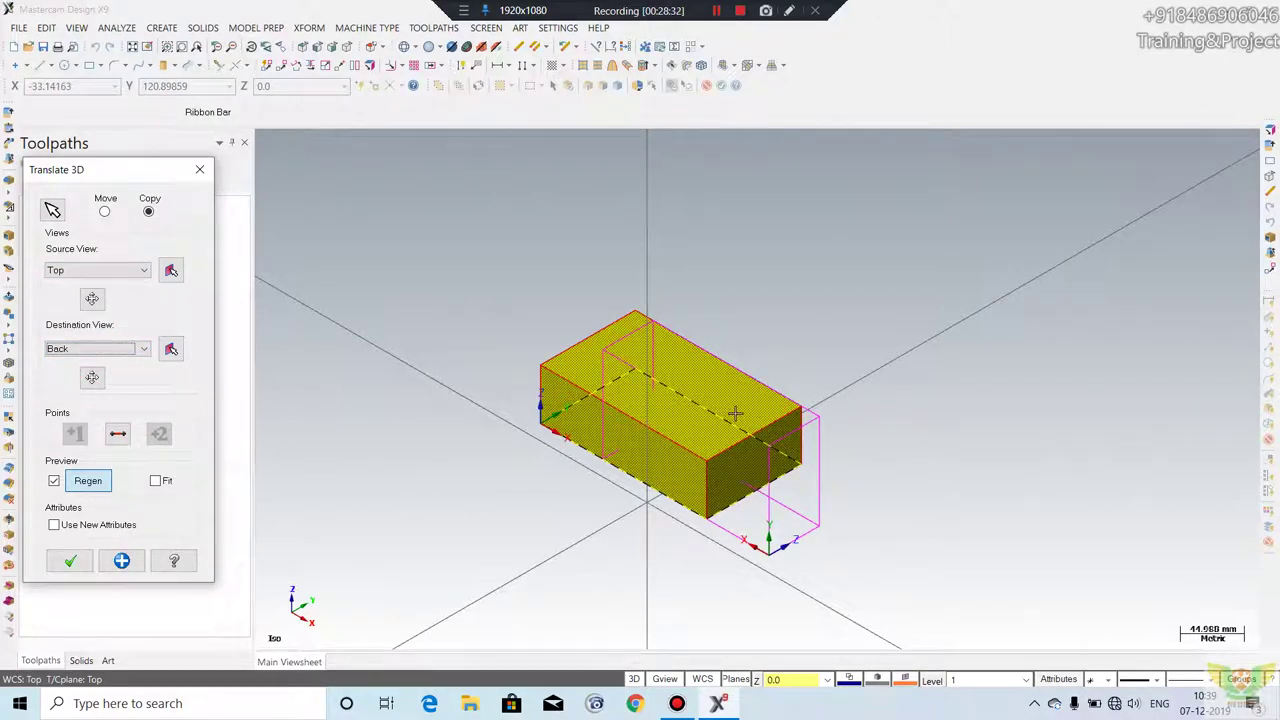
left_click(70, 561)
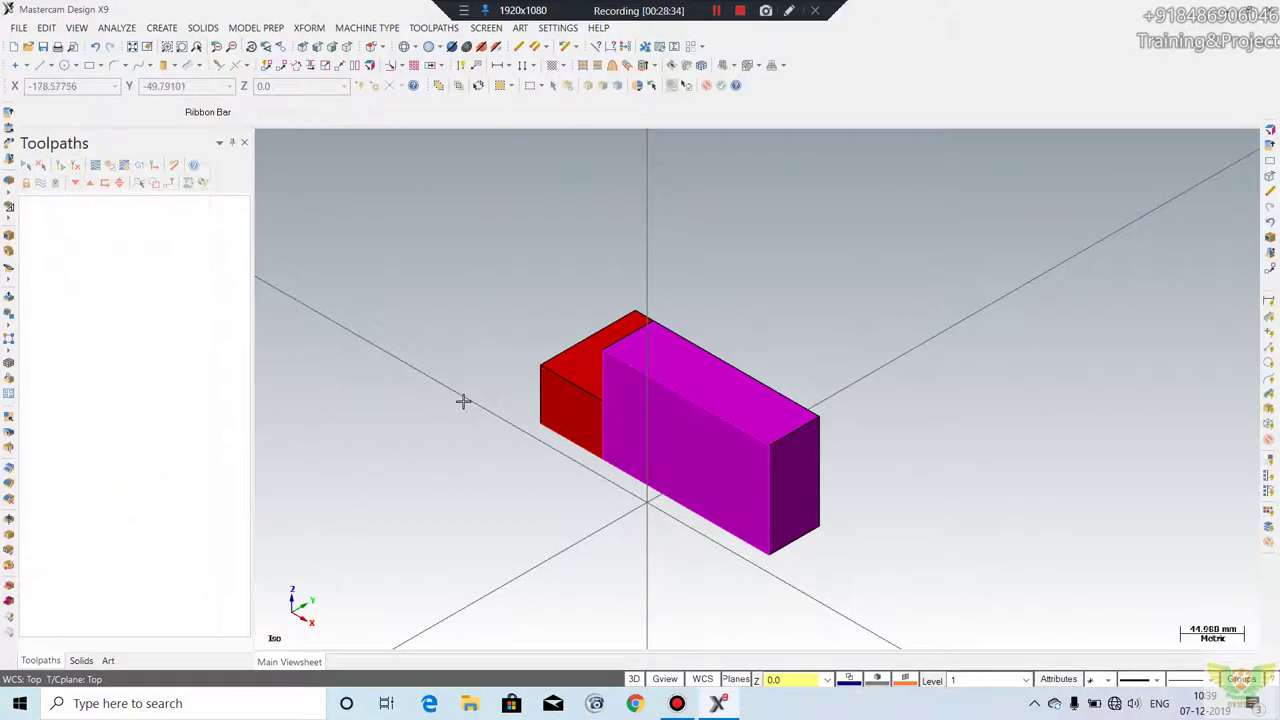
- Delete all the boxes and switch to the Top view
scroll(770, 332, "up", 1)
scroll(680, 300, "up", 1)
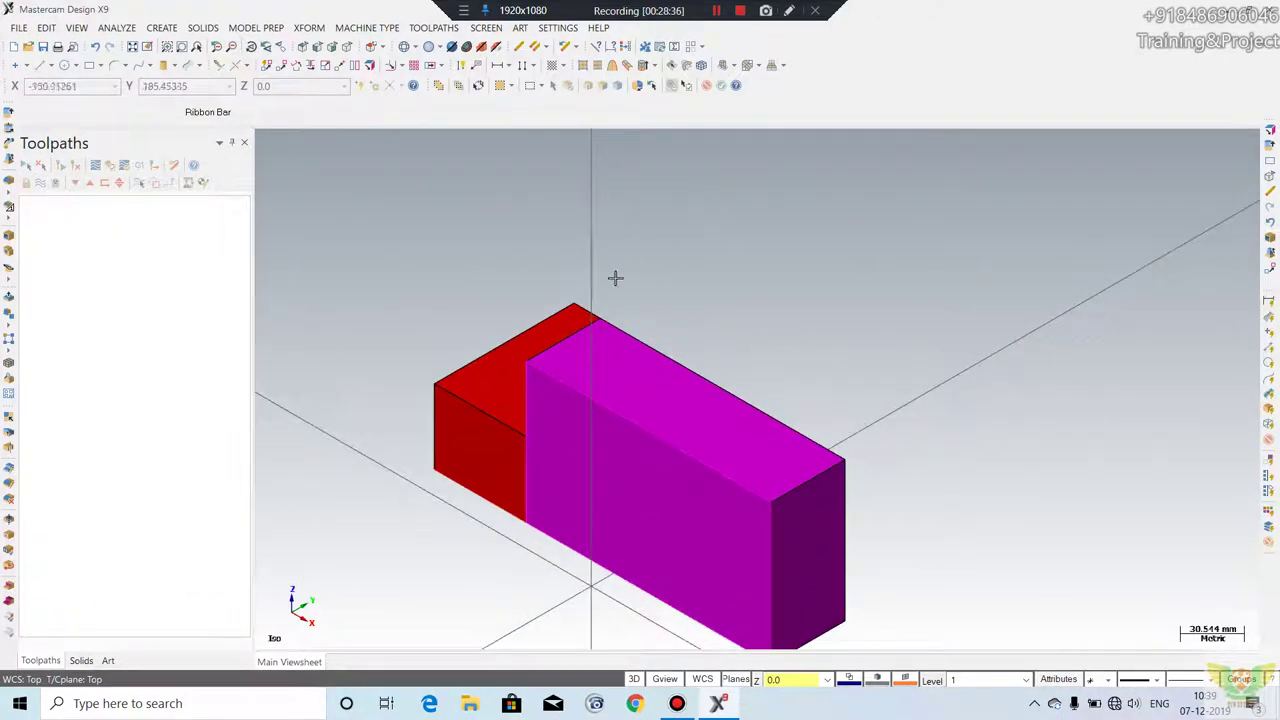
key("Delete")
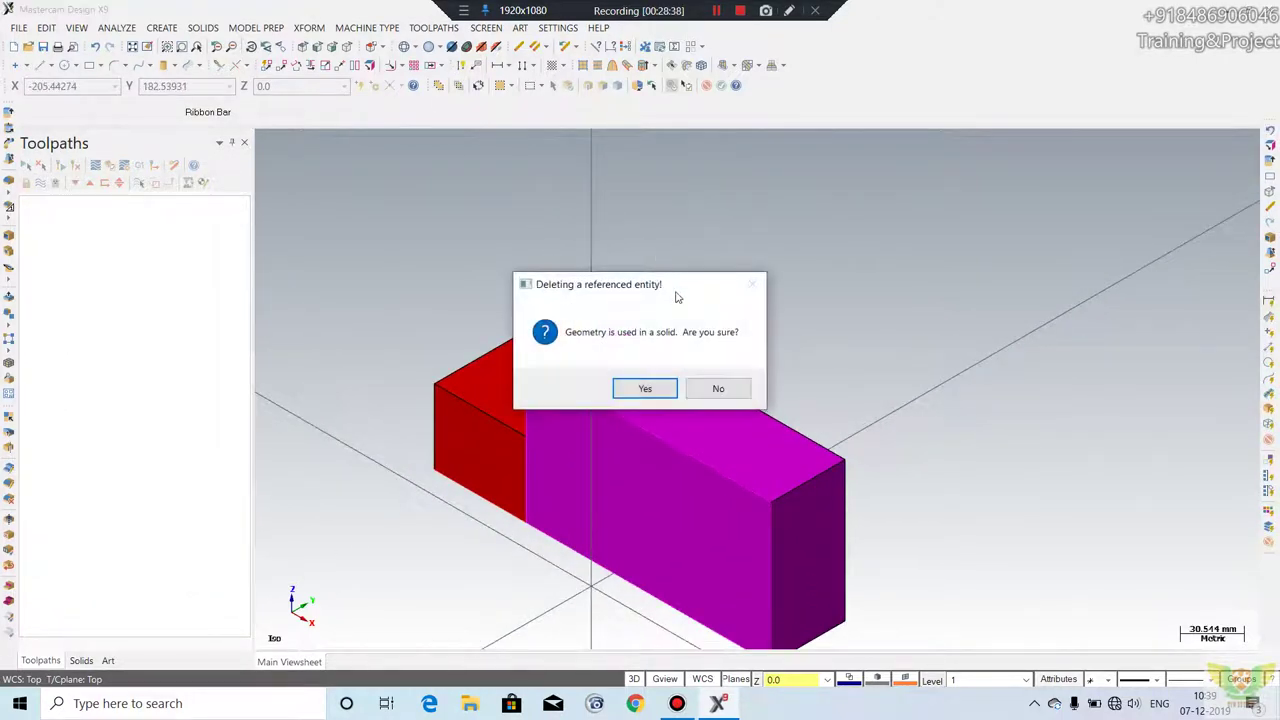
left_click(645, 389)
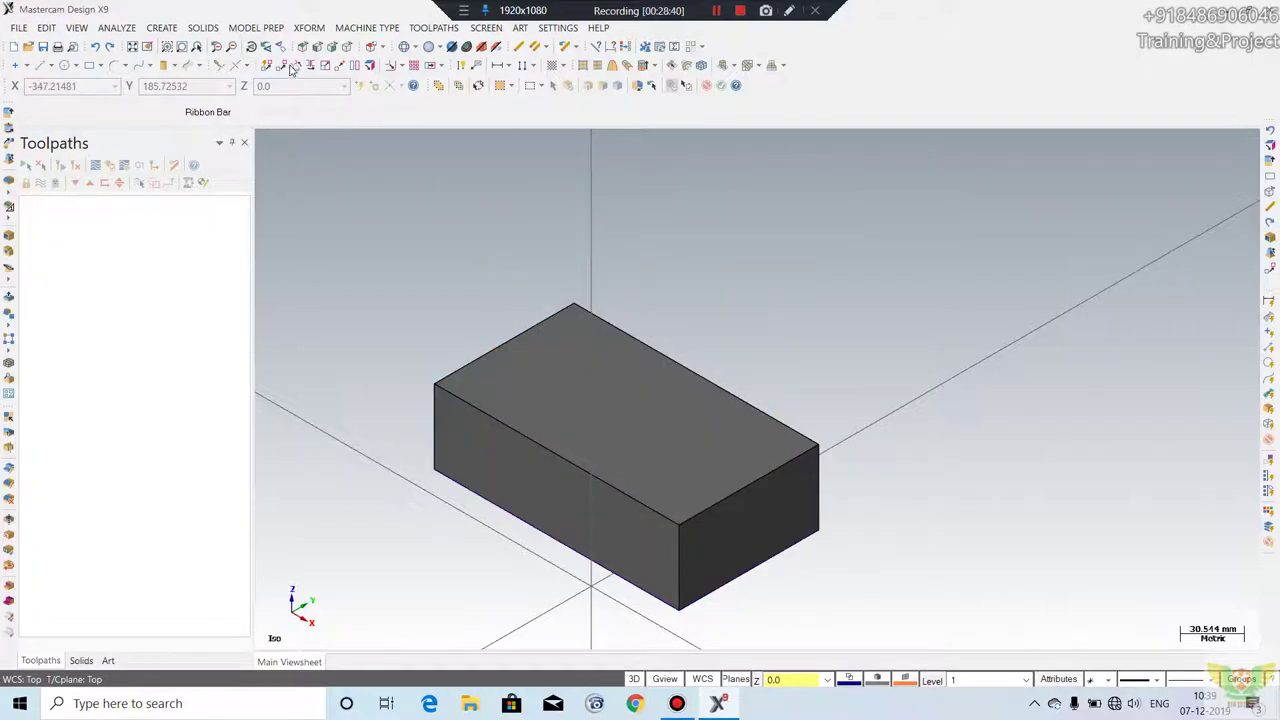
left_click(322, 30)
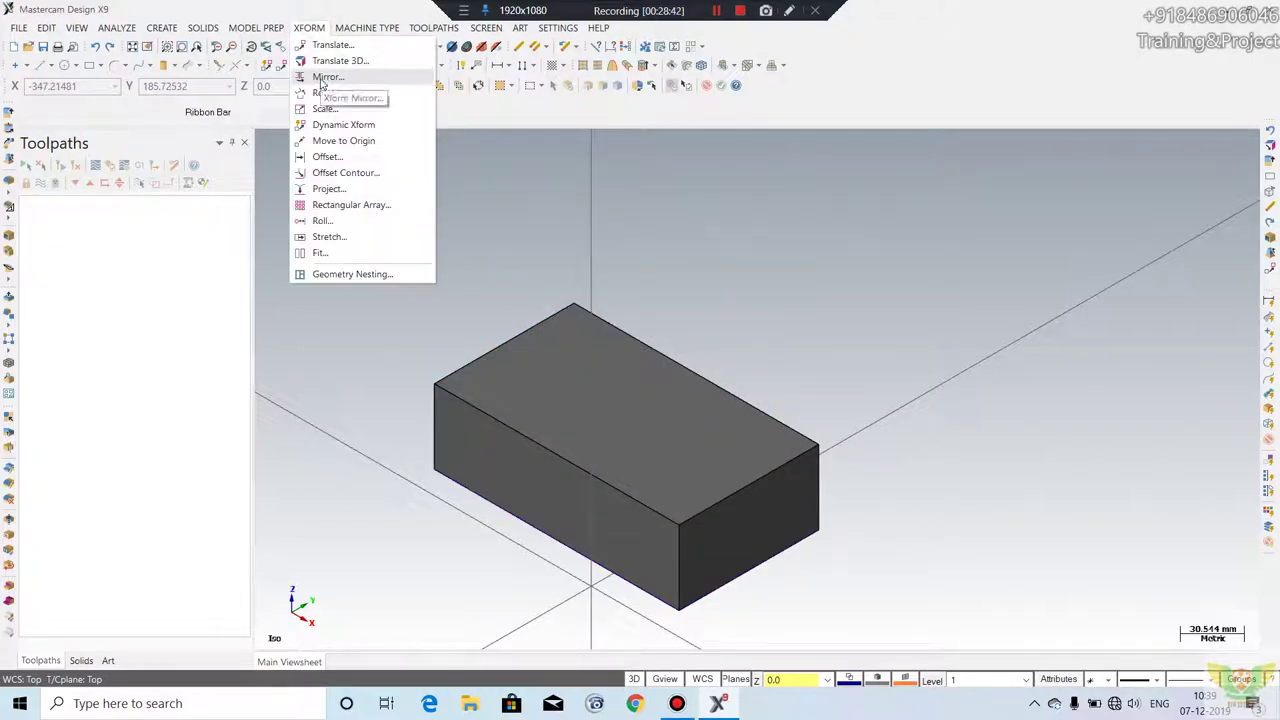
left_click(760, 282)
mouse_move(892, 226)
left_mouse_down()
mouse_move(370, 670)
mouse_move(350, 632)
left_mouse_up()
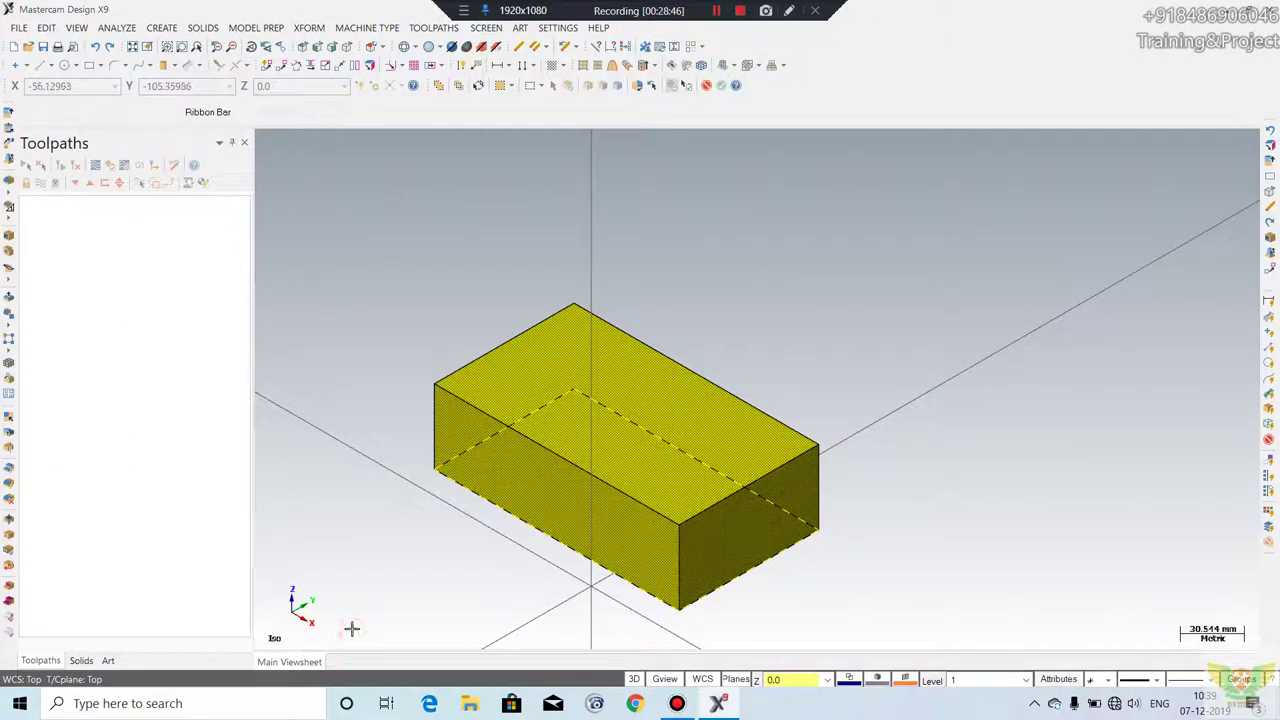
key("Delete")
right_click(869, 360)
left_click(934, 460)
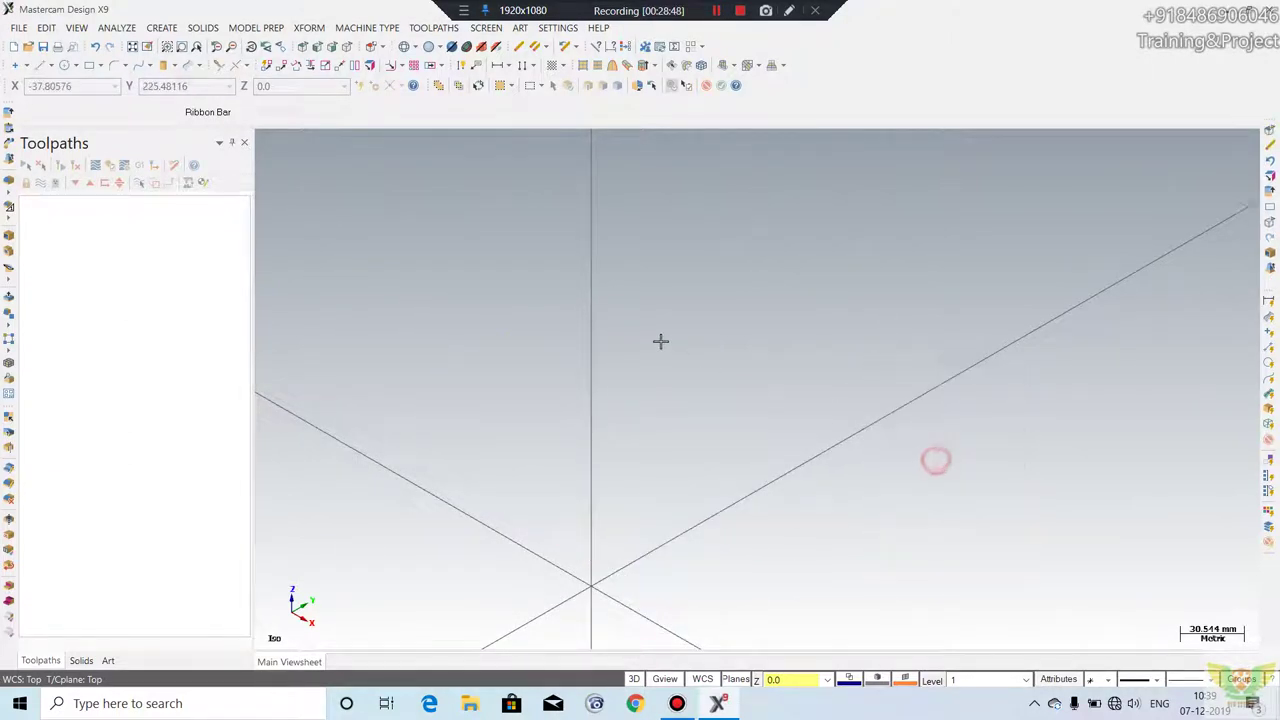
- Draw a vertical line beside the circle
scroll(680, 421, "down", 1)
left_click(66, 66)
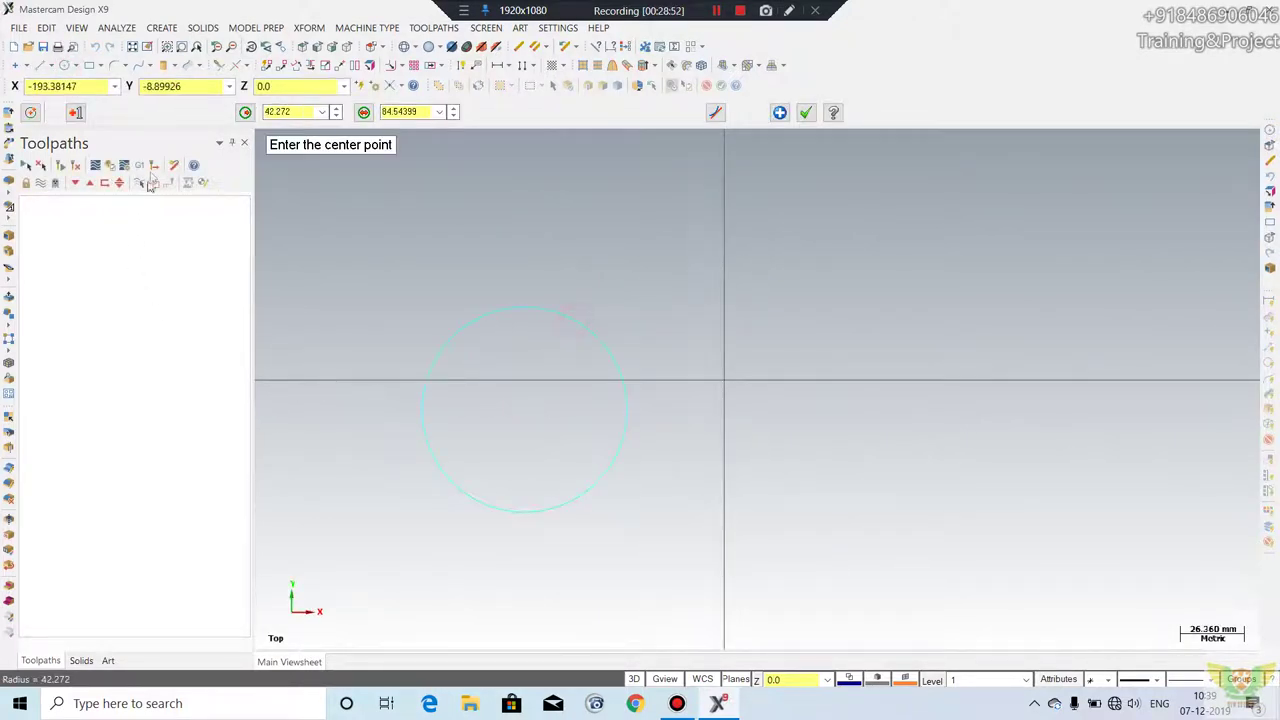
left_click(44, 66)
left_click(823, 294)
left_click(825, 540)
key("Escape")
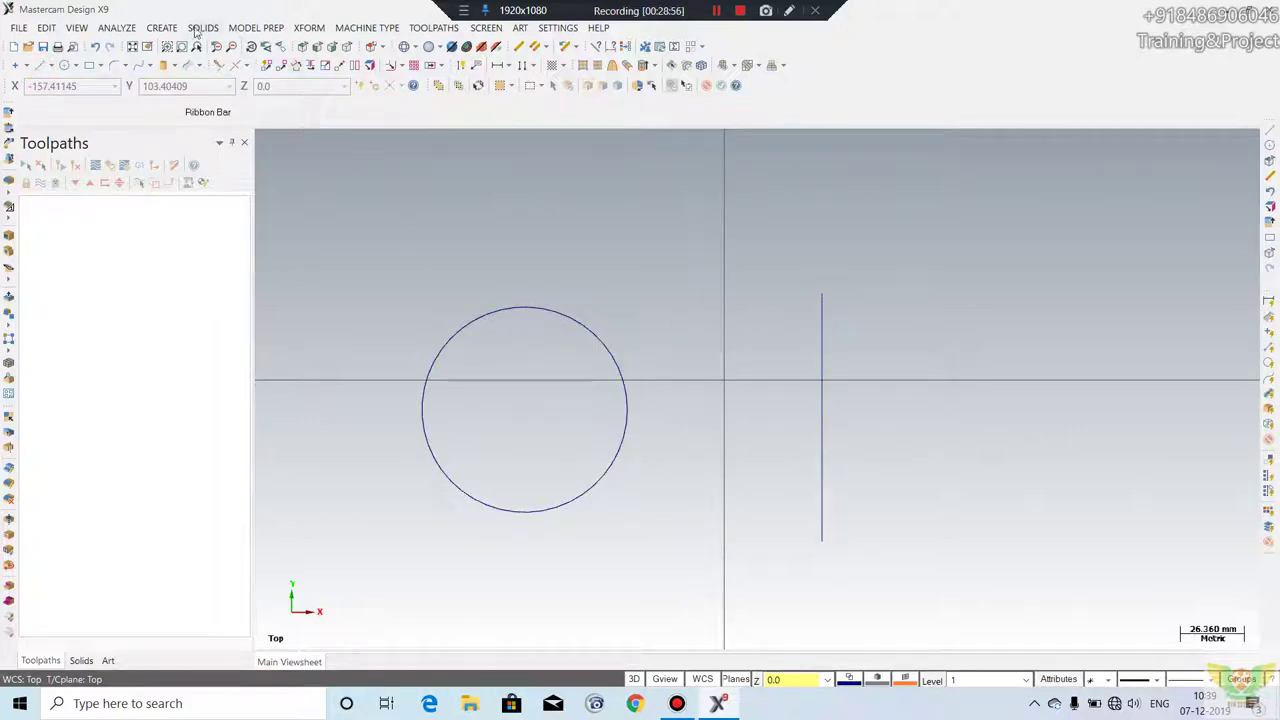
- Mirror the circle across the vertical line, keeping the original and joining them
left_click(200, 28)
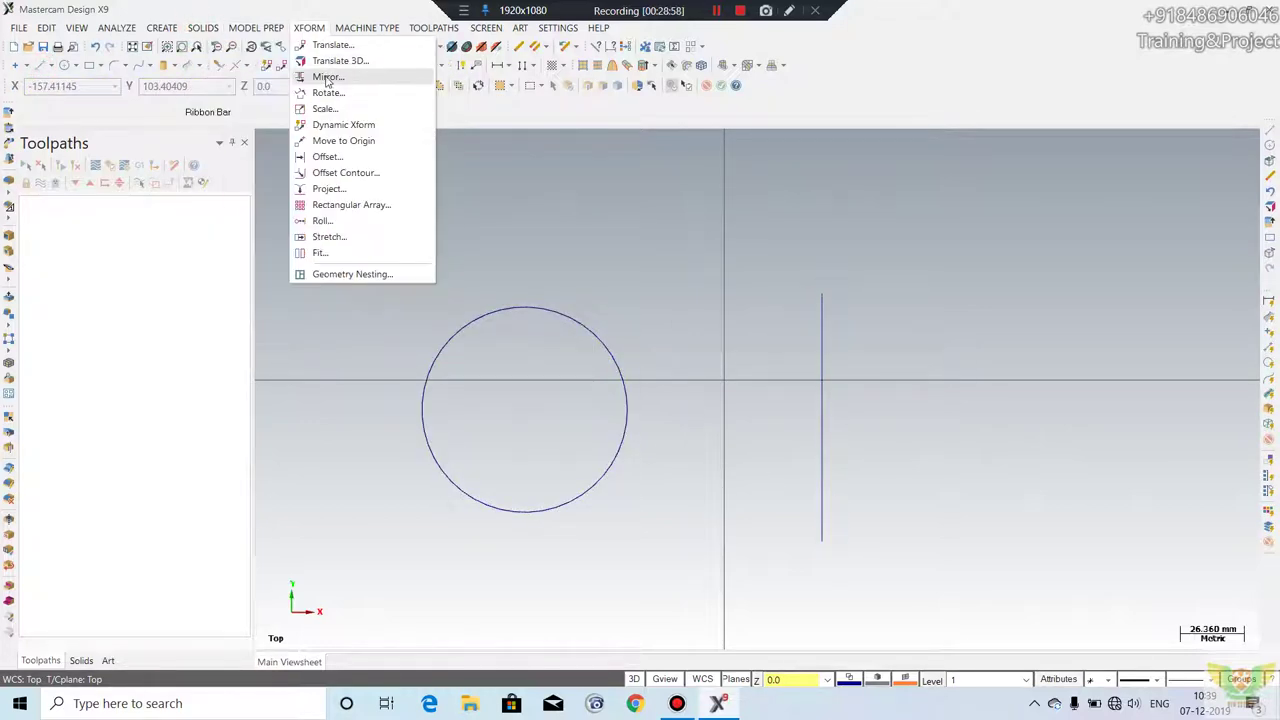
left_click(327, 78)
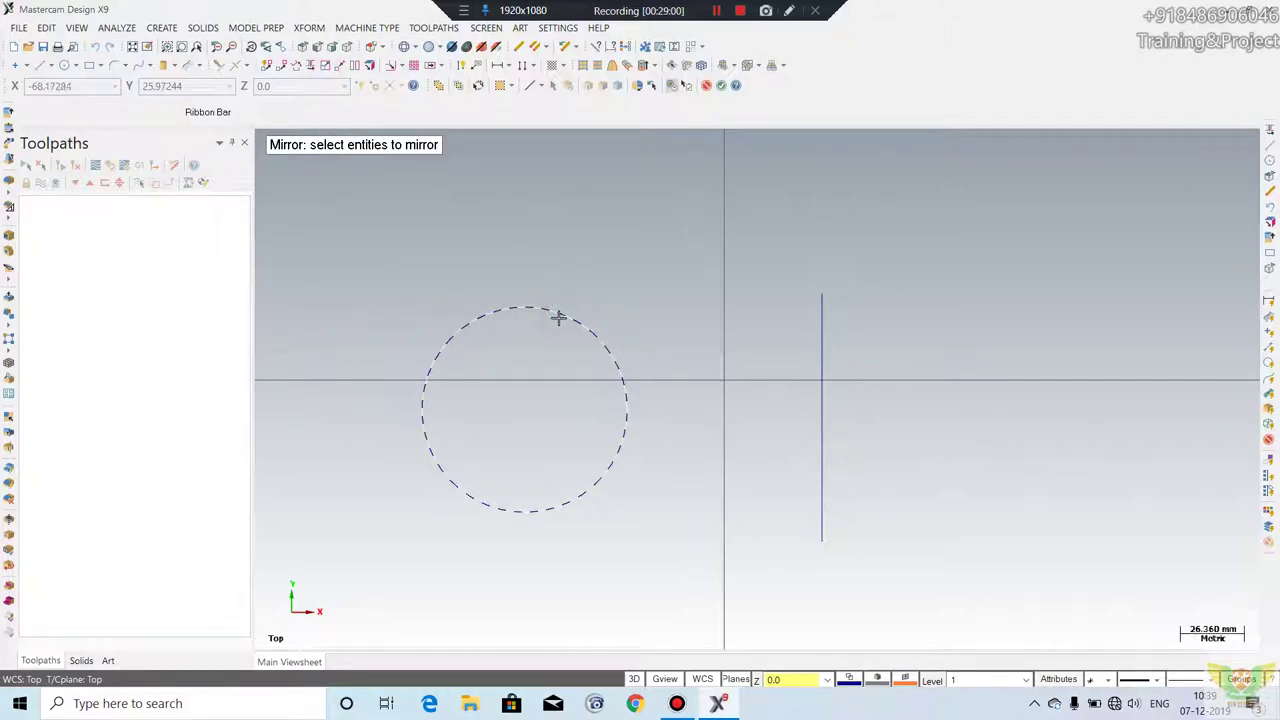
key("Return")
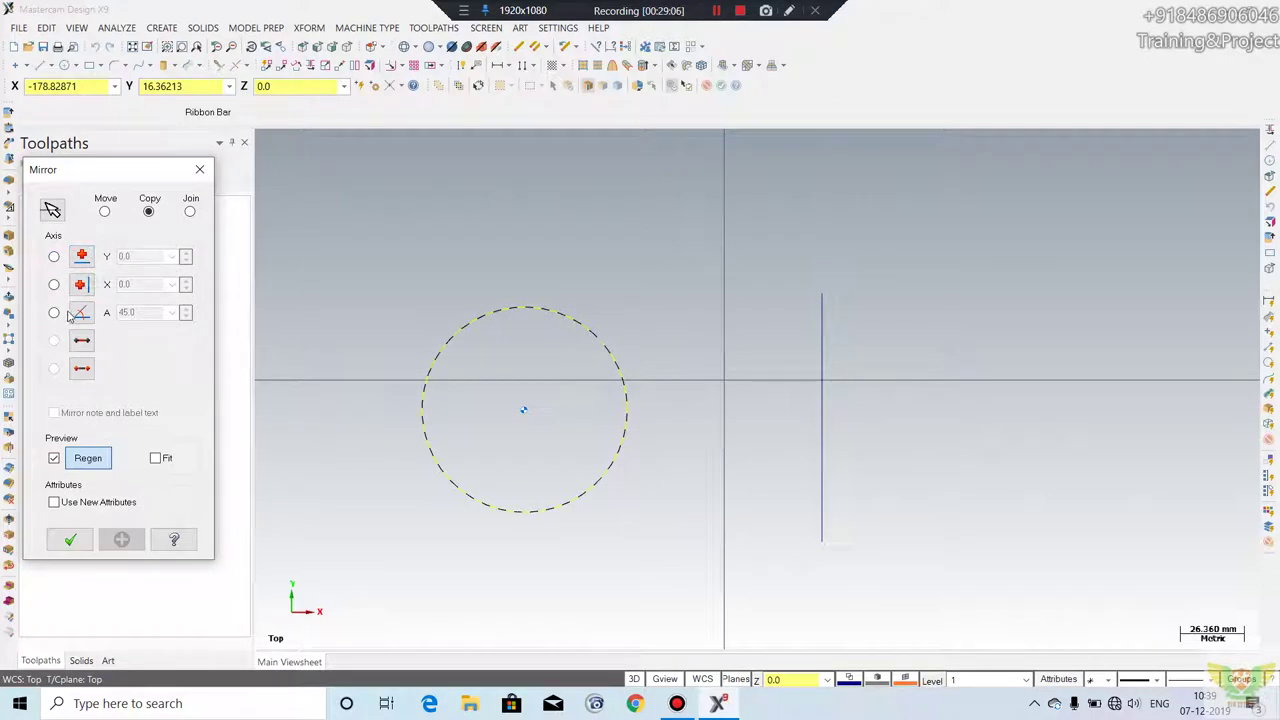
left_click(82, 340)
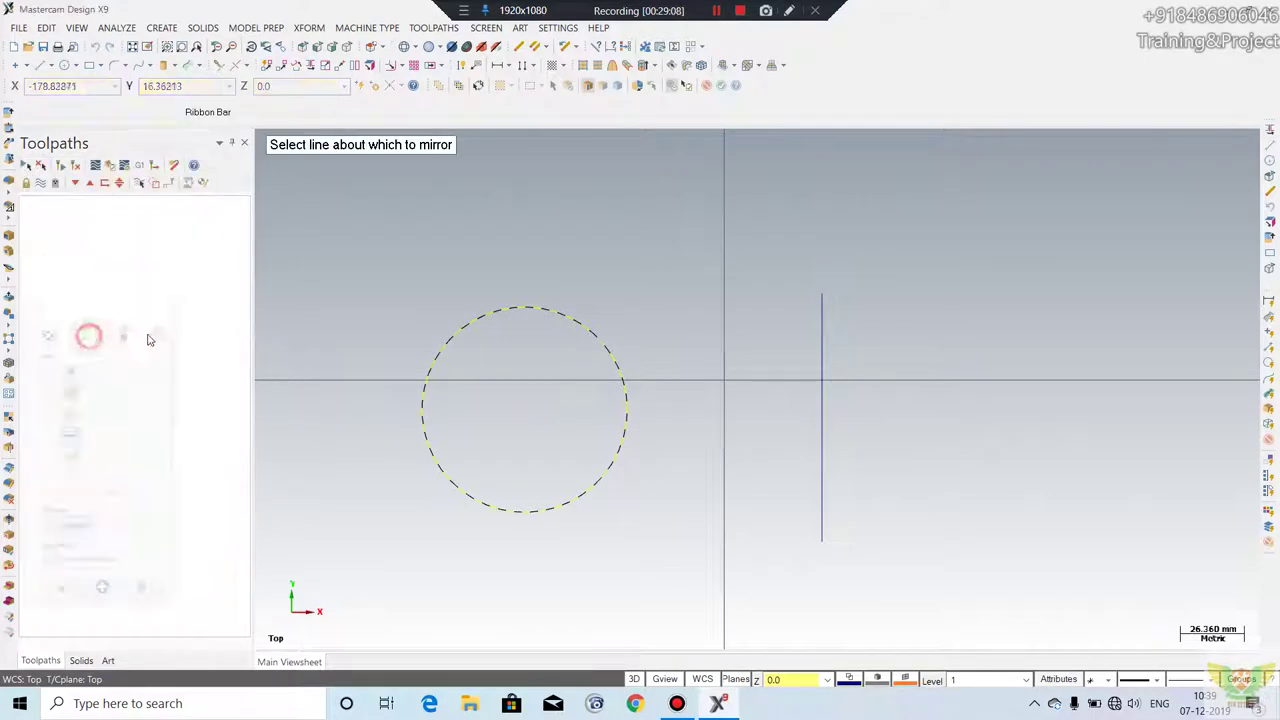
left_click(822, 366)
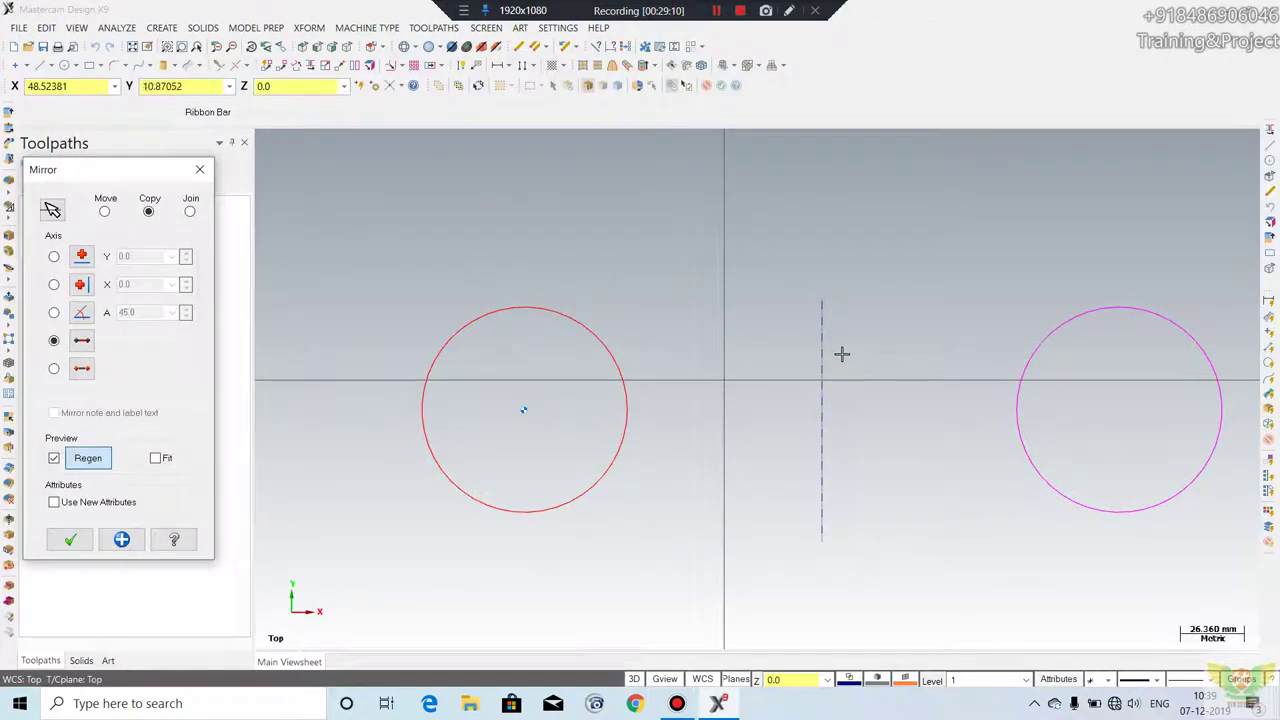
left_click(106, 211)
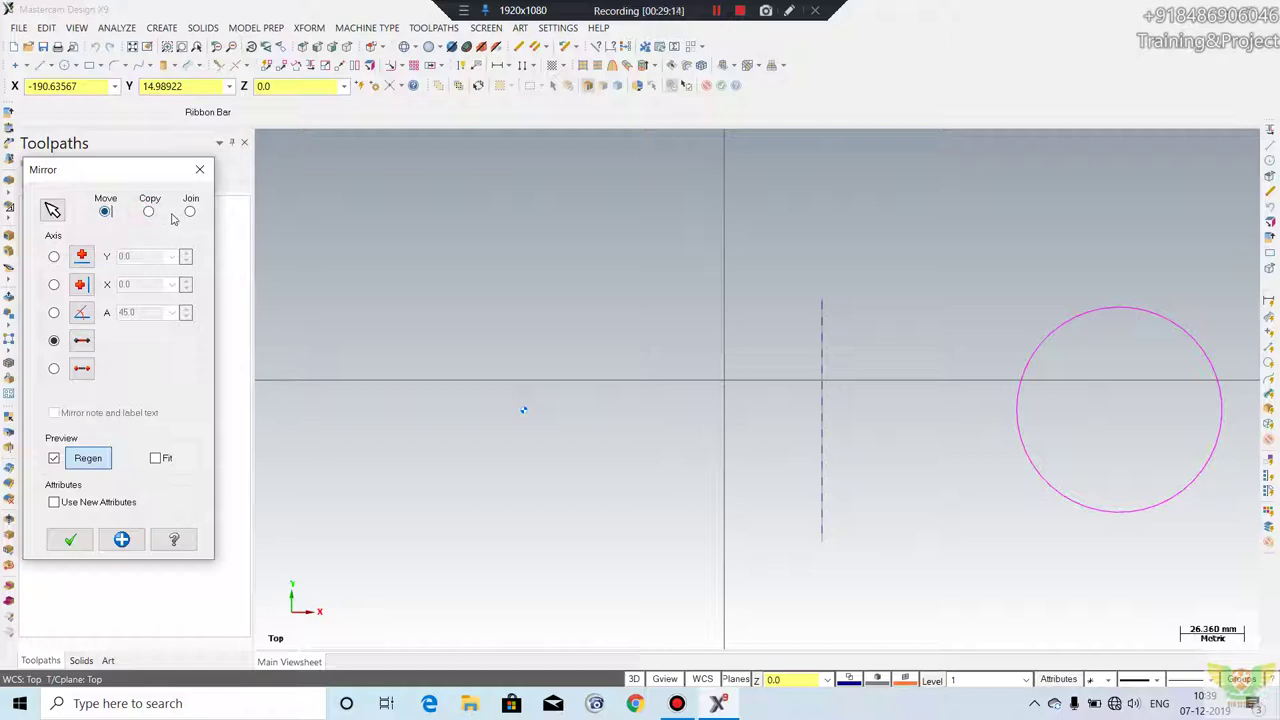
left_click(147, 213)
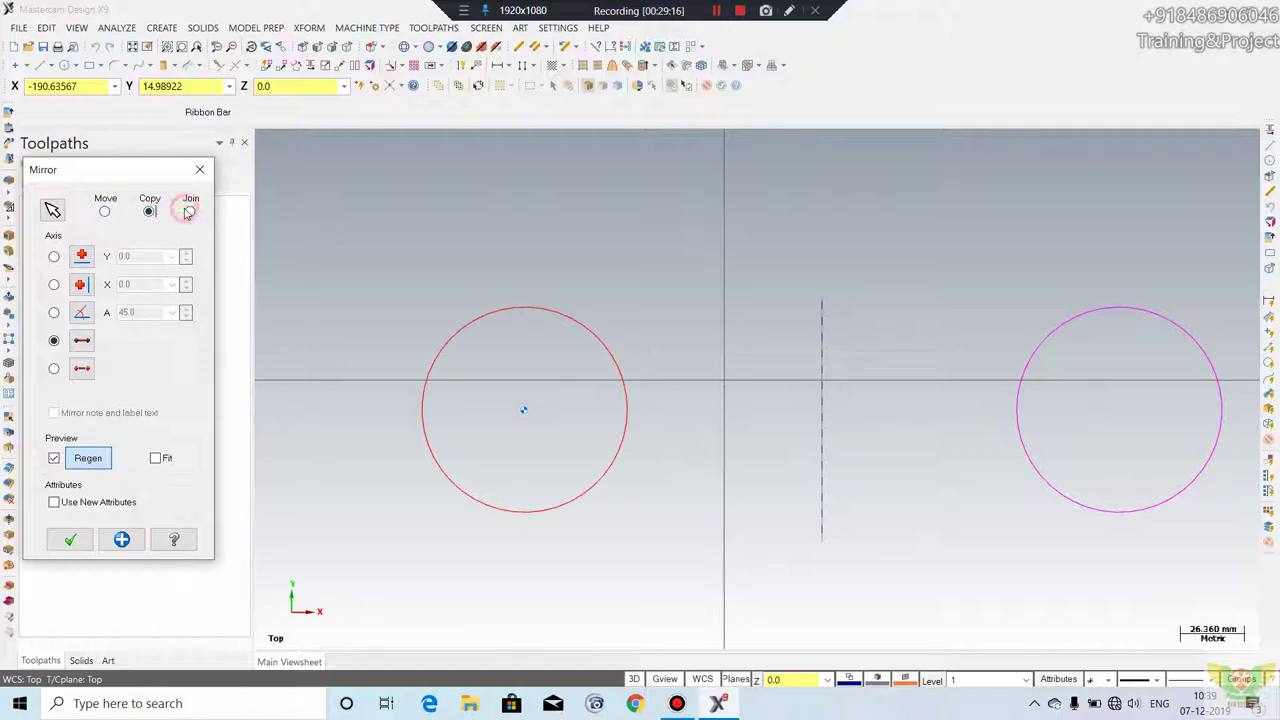
left_click(190, 212)
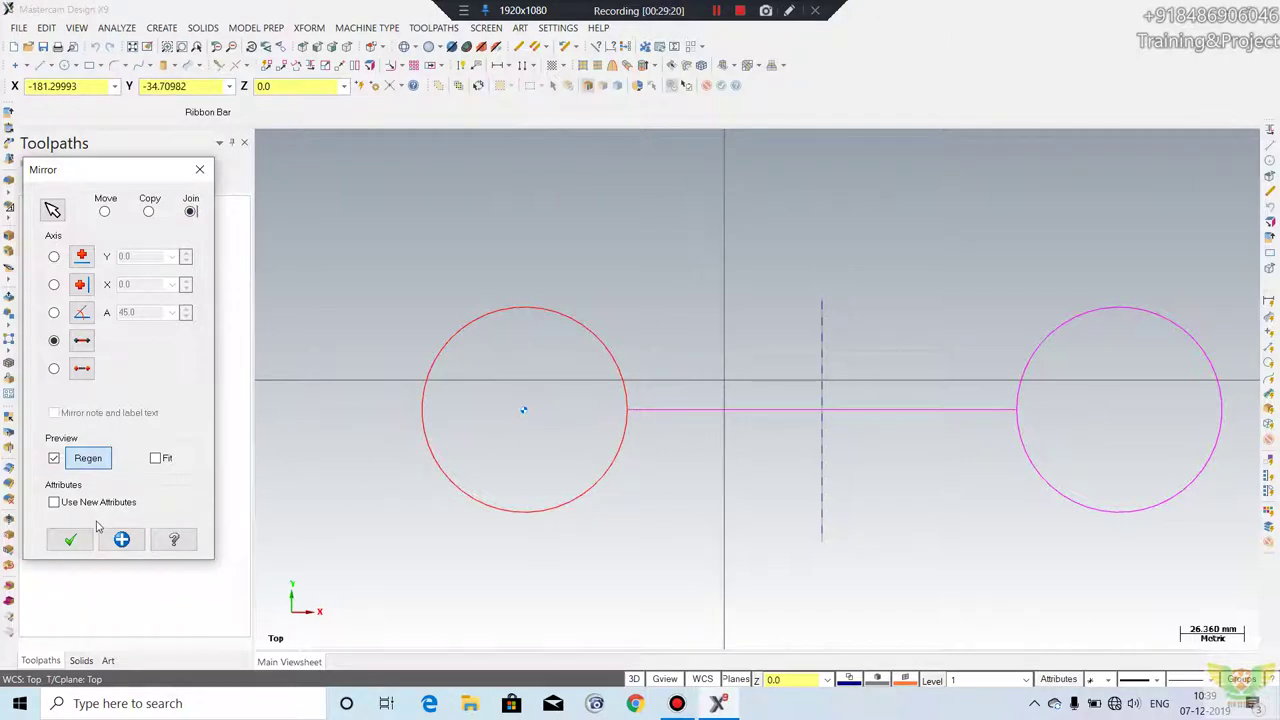
left_click(70, 539)
- Zoom the view and start the Rotate transform
scroll(620, 477, "down", 2)
scroll(754, 366, "down", 1)
scroll(667, 210, "up", 1)
left_click(302, 28)
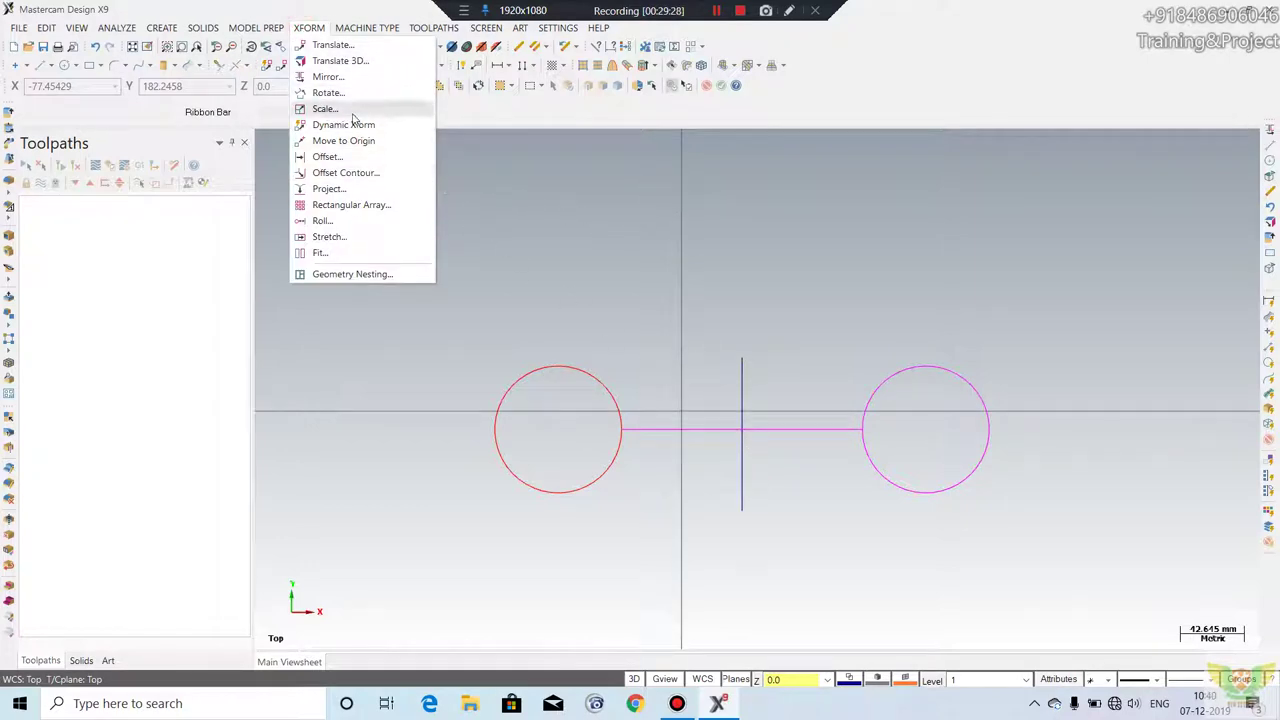
left_click(328, 92)
- Select the left circle for rotation and centre it on the line intersection
left_click(538, 370)
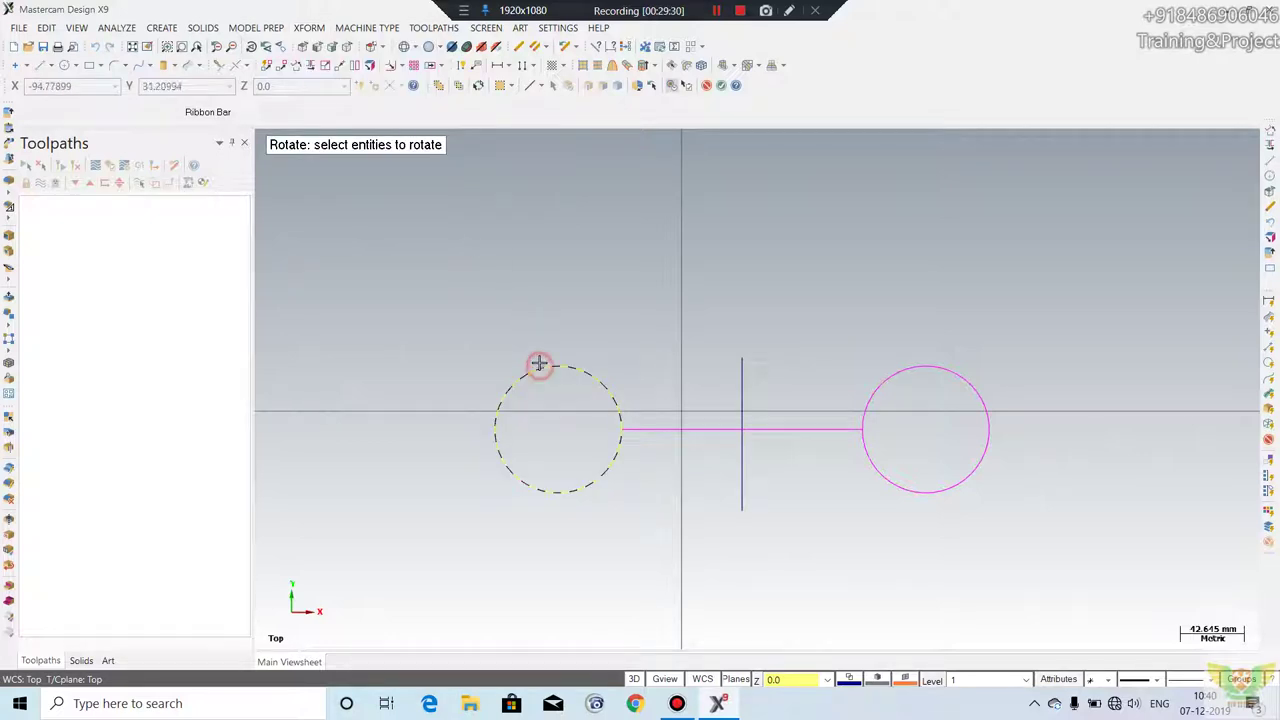
key("Return")
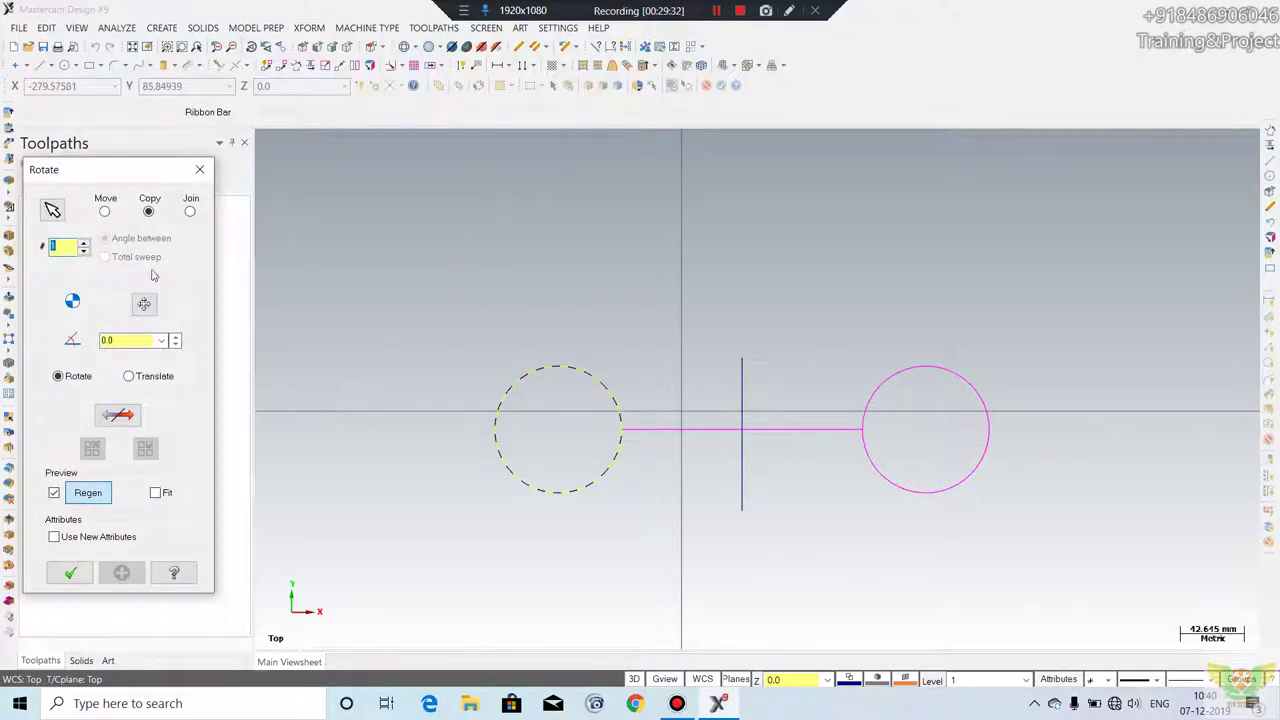
left_click(144, 304)
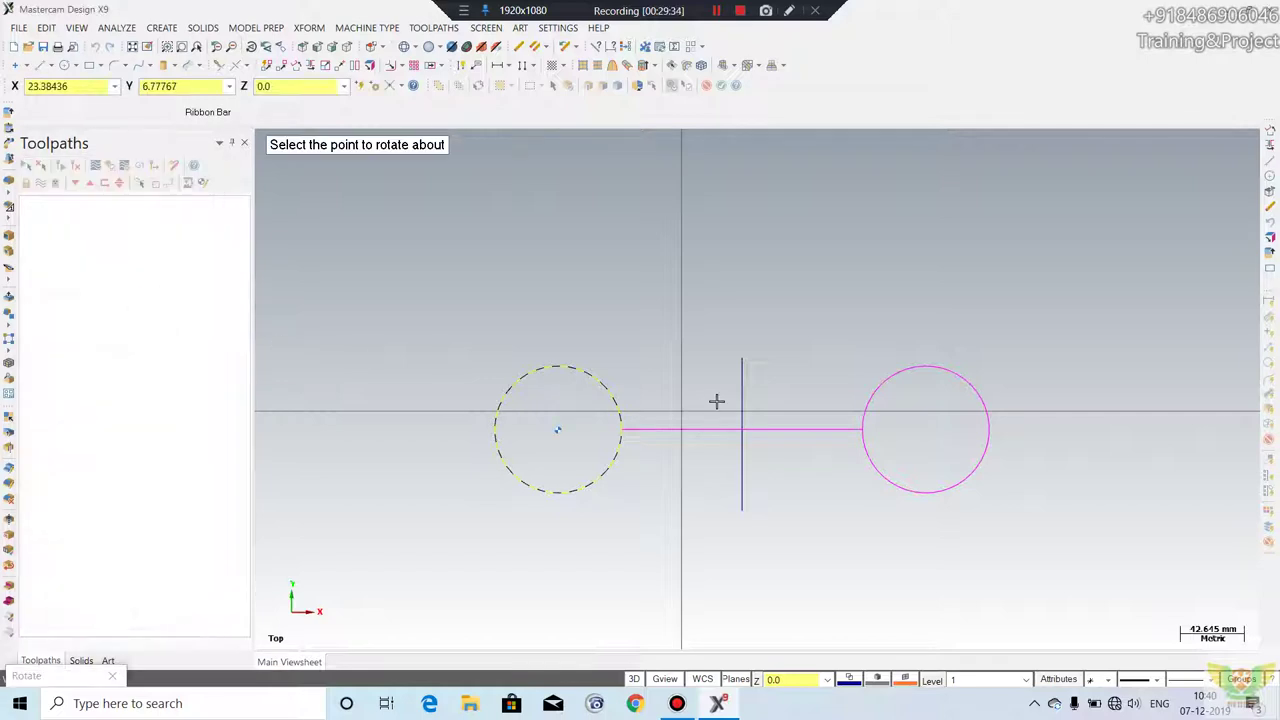
left_click(743, 430)
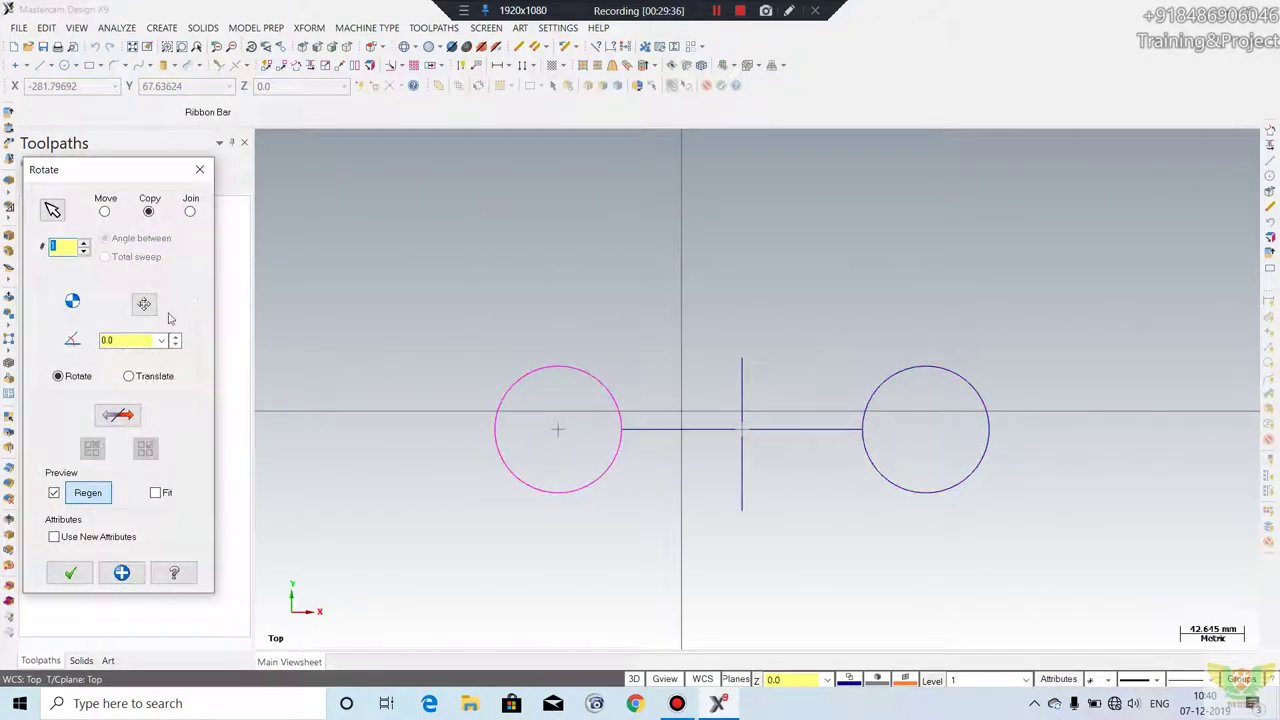
- Create 5 rotated copies spaced 72° apart (360/5) and confirm the ring
left_click(84, 244)
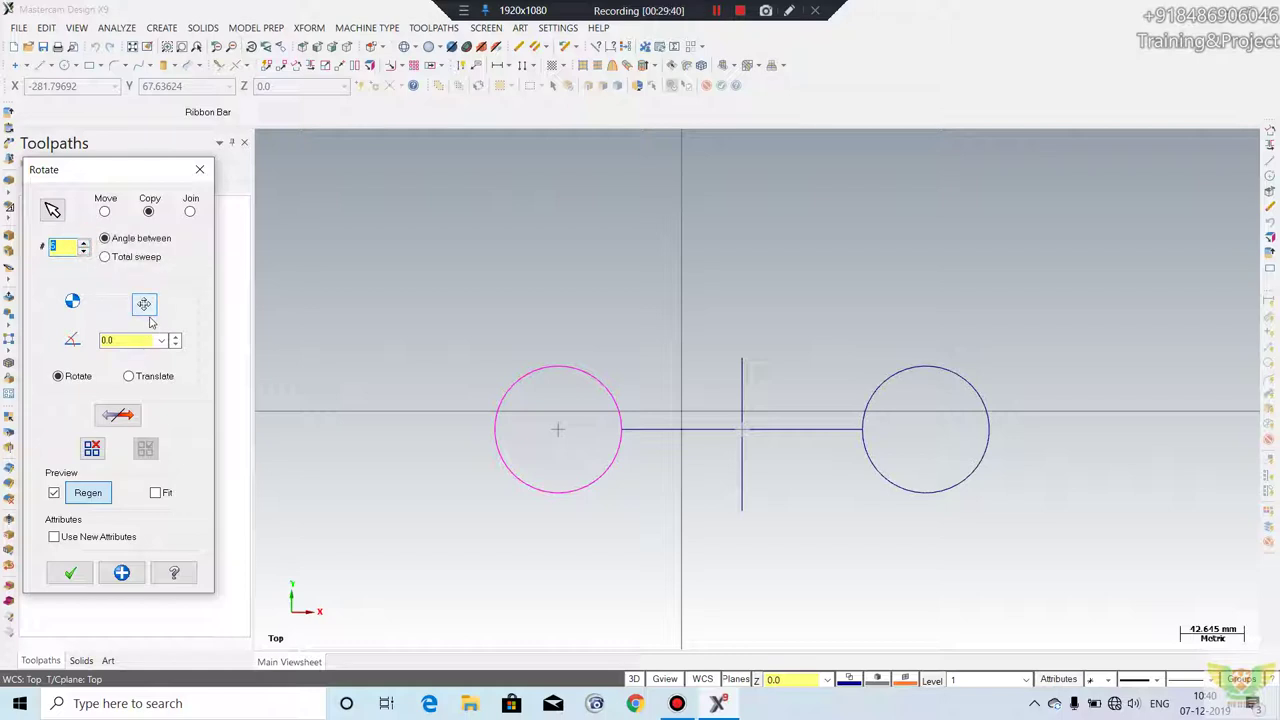
type("5")
left_click(176, 338)
left_click(176, 338)
left_click(176, 338)
left_click(176, 338)
left_click(176, 338)
left_click(176, 338)
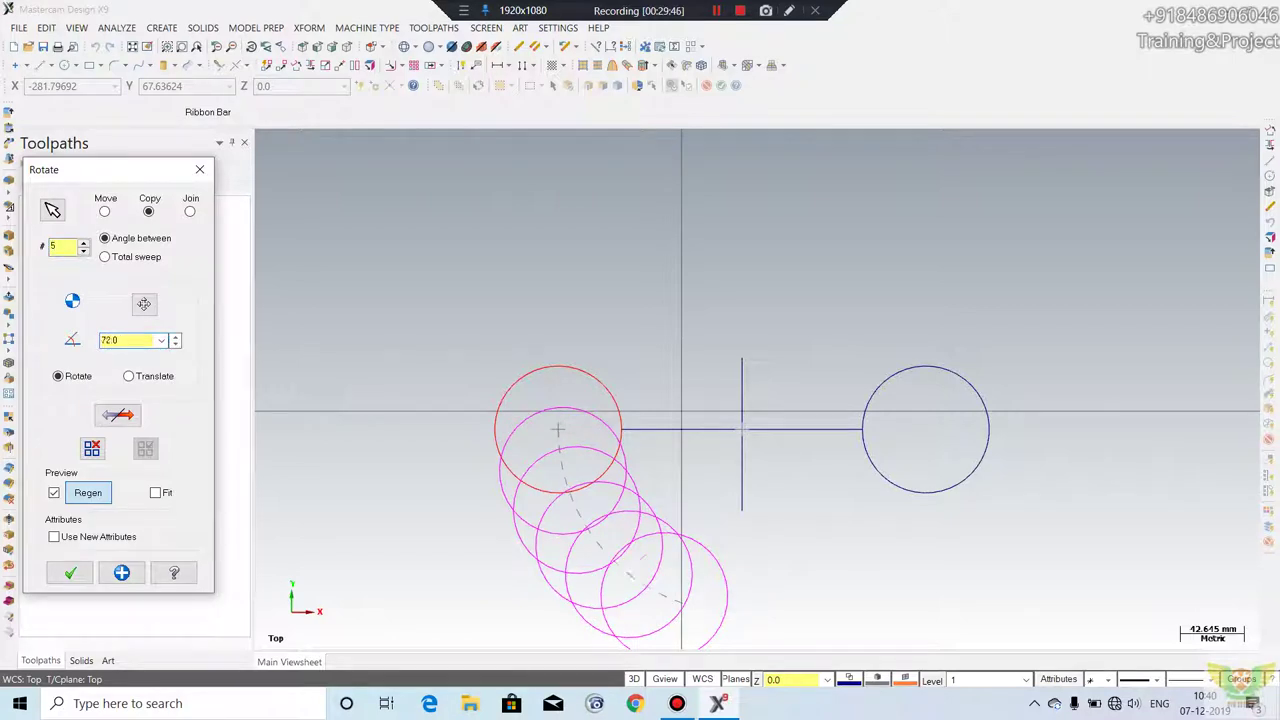
key("Return")
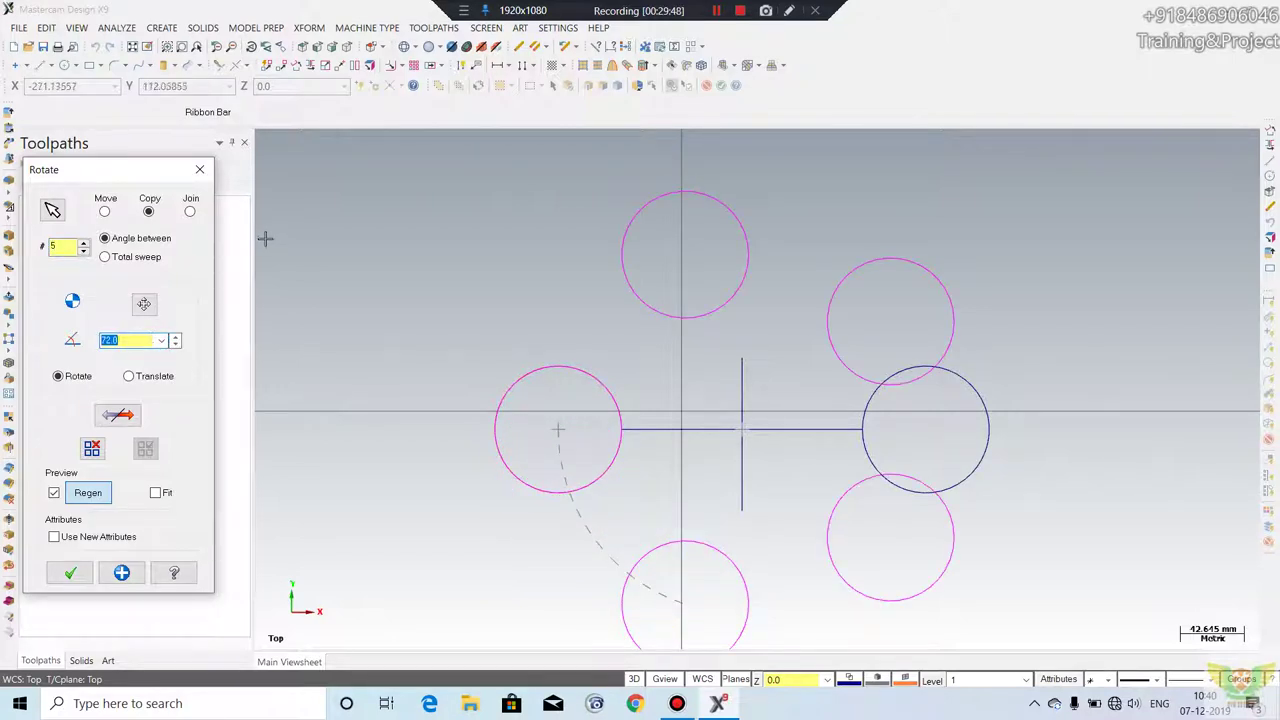
left_click(70, 572)
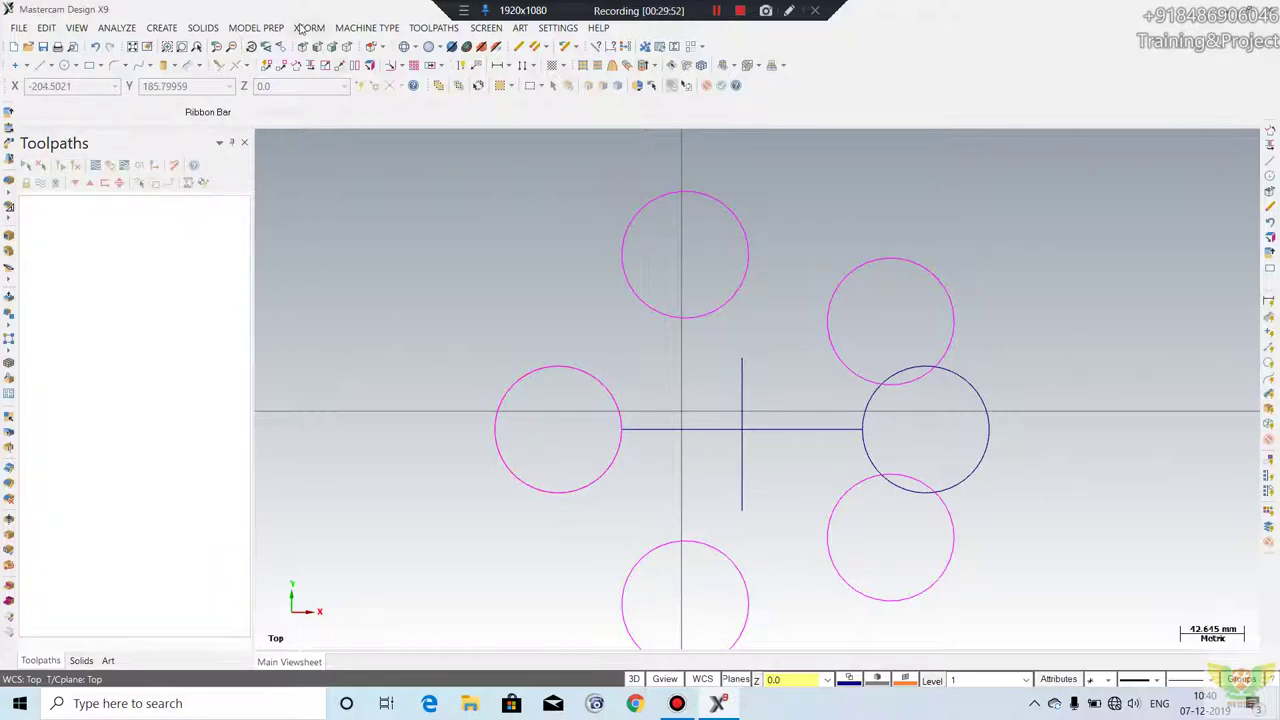
- Begin a Scale transform on the left circle
left_click(300, 28)
left_click(318, 108)
left_click(594, 371)
- Copy the left circle at scale factor 2.0 about its own centre point
key("Return")
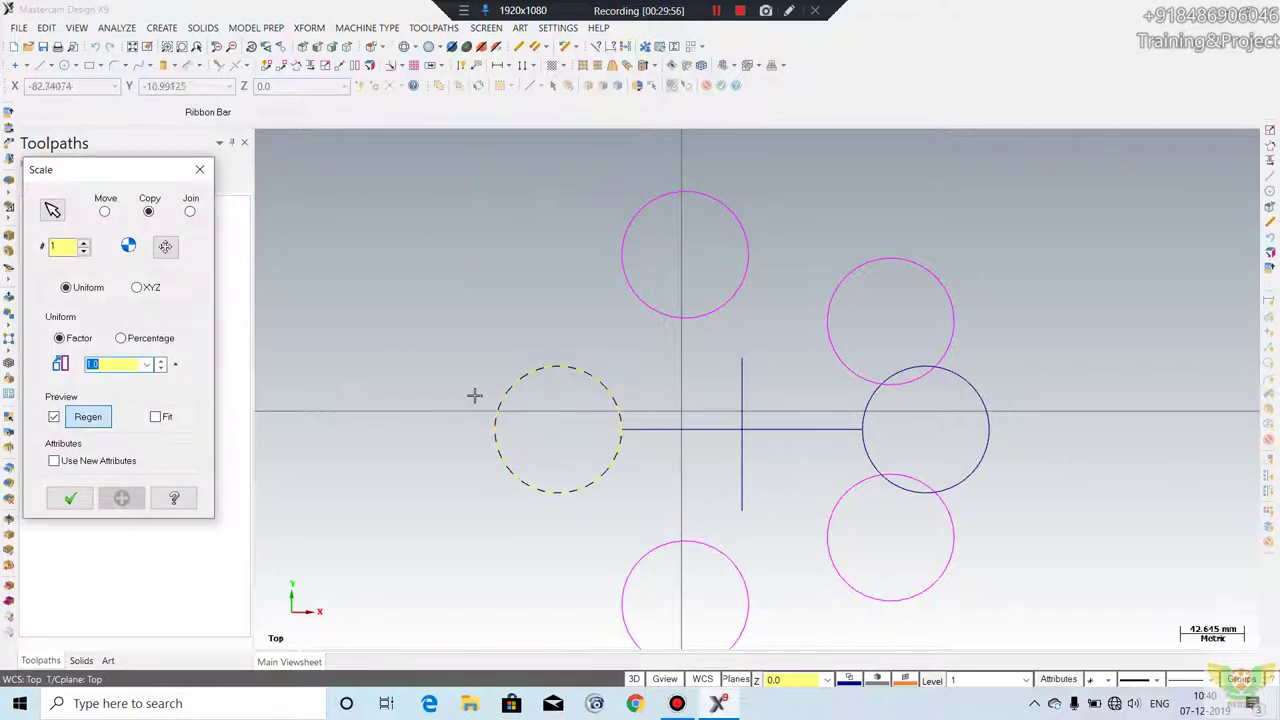
left_click(167, 248)
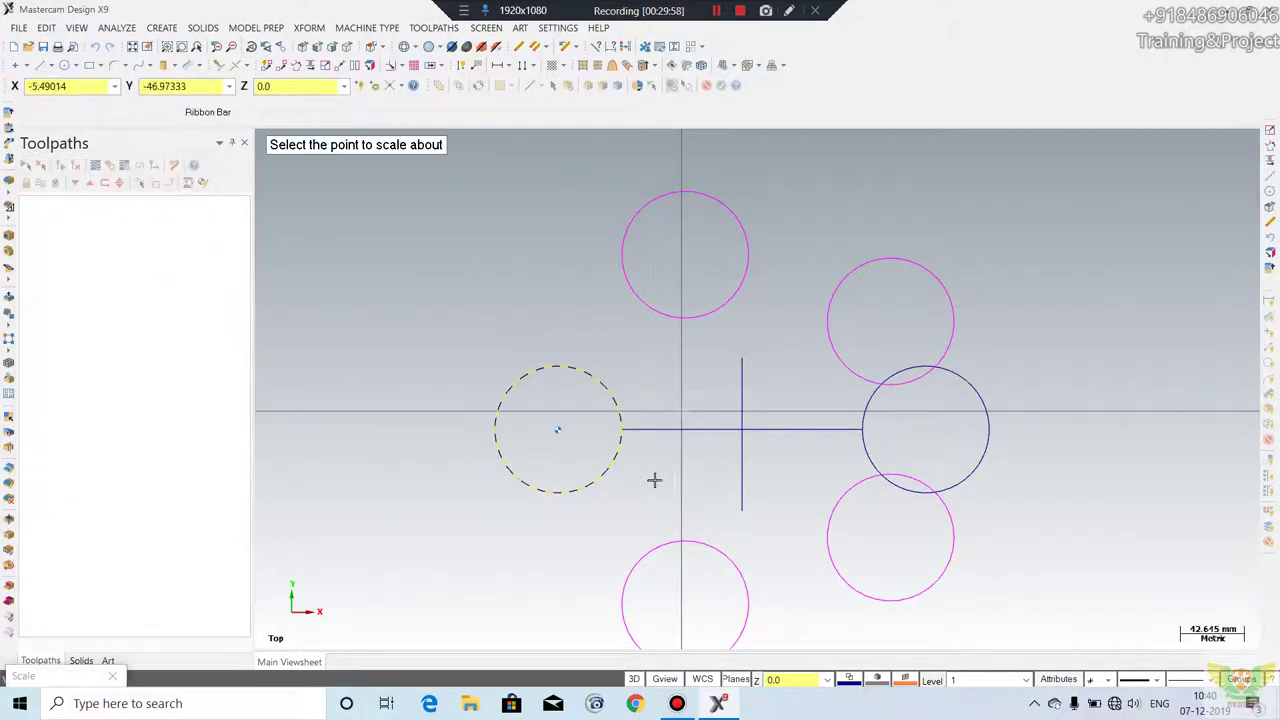
left_click(560, 431)
left_click(161, 363)
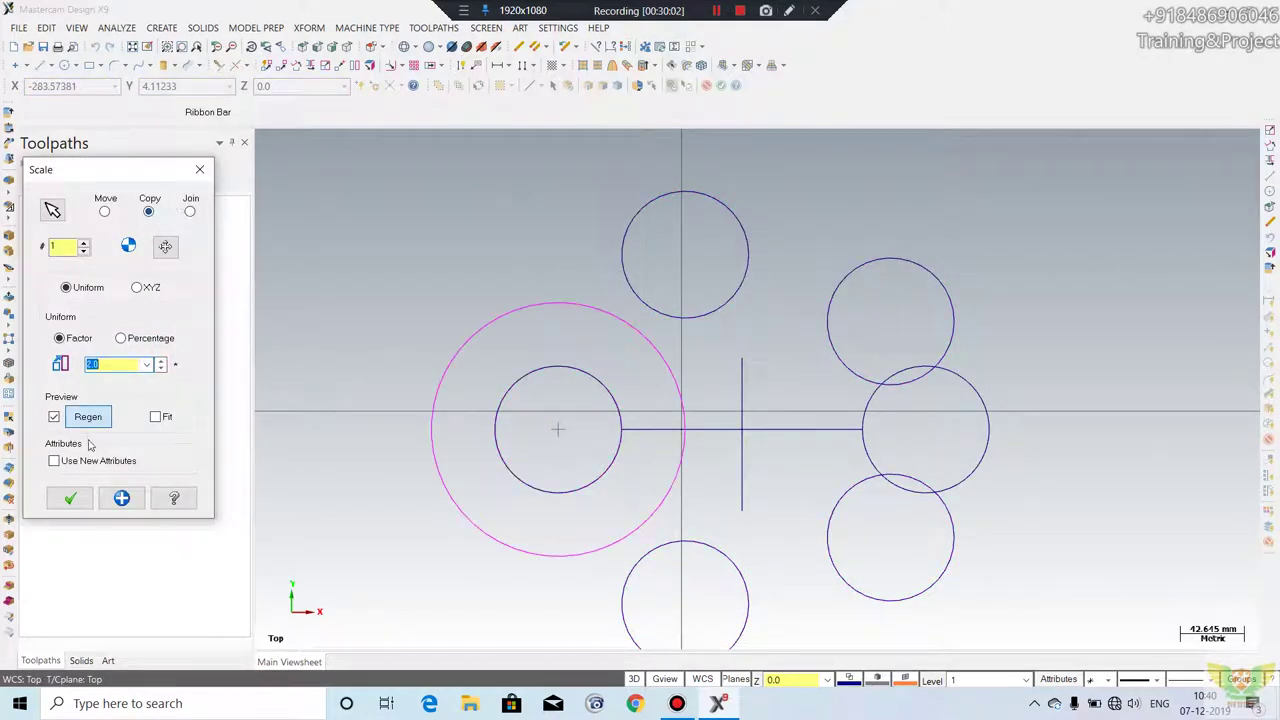
left_click(68, 498)
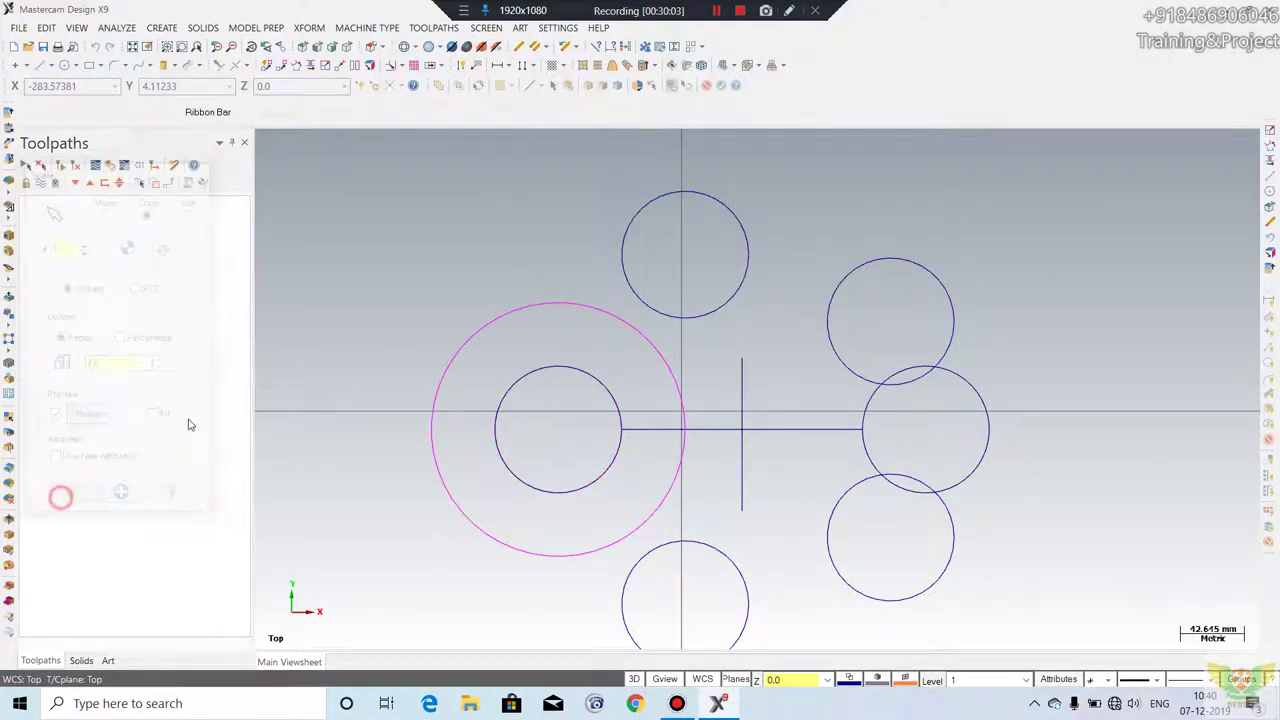
left_click(308, 28)
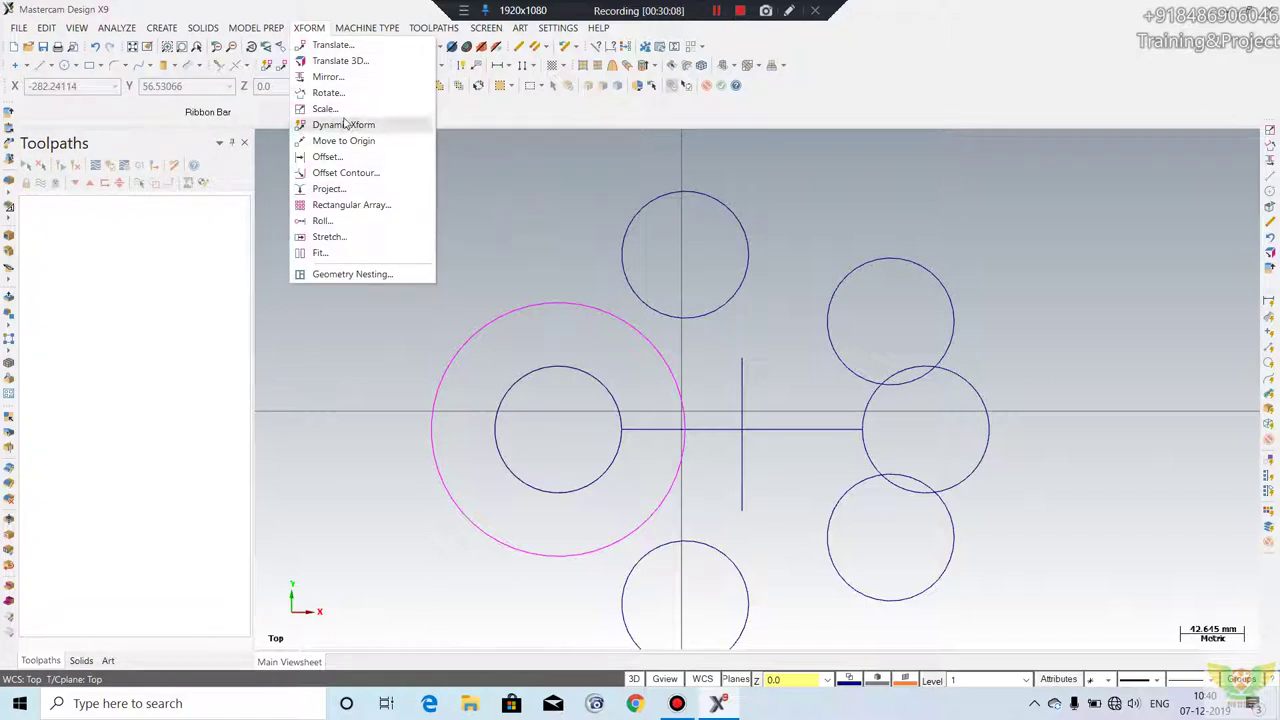
- Window-select the circle ring, doubled circle and lines for a Dynamic Xform
left_click(343, 125)
scroll(660, 265, "down", 3)
scroll(486, 211, "down", 1)
left_click_drag(477, 198, 970, 550)
key("Return")
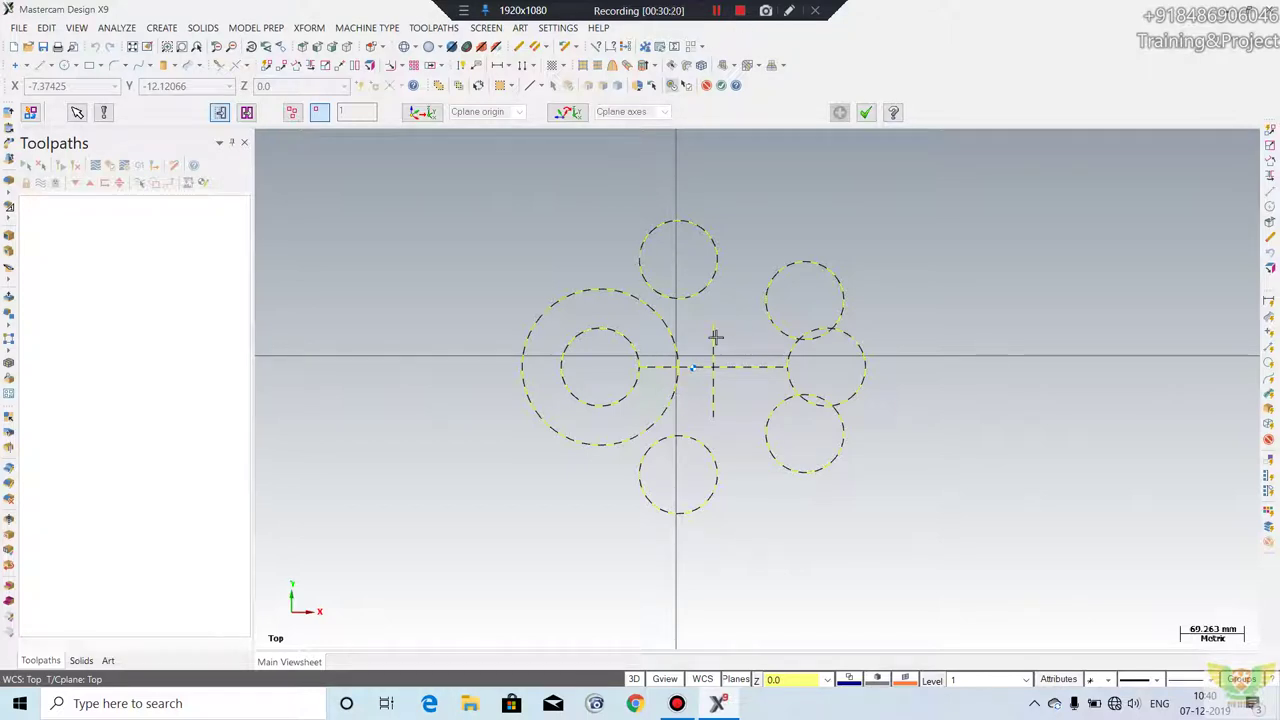
left_click(716, 10)
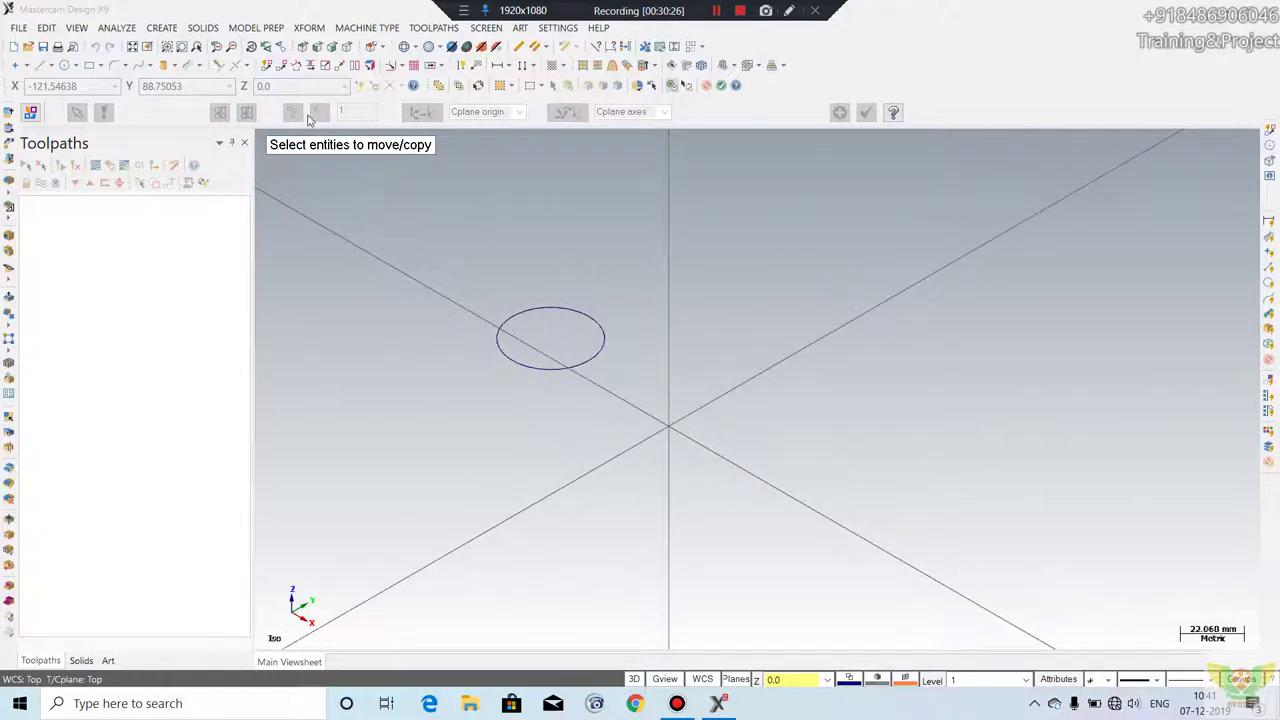
- Start a Dynamic Xform on the single circle and place the gnomon on it
left_click(300, 28)
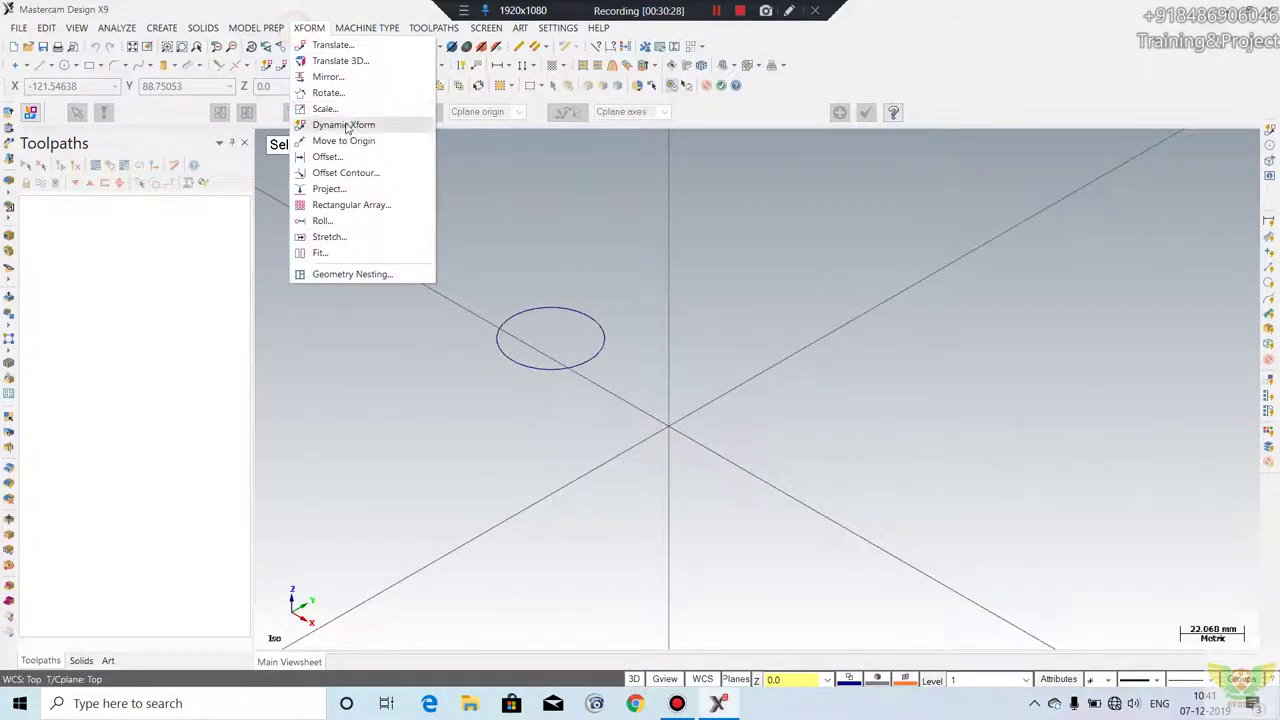
left_click(350, 124)
left_click(591, 311)
key("Return")
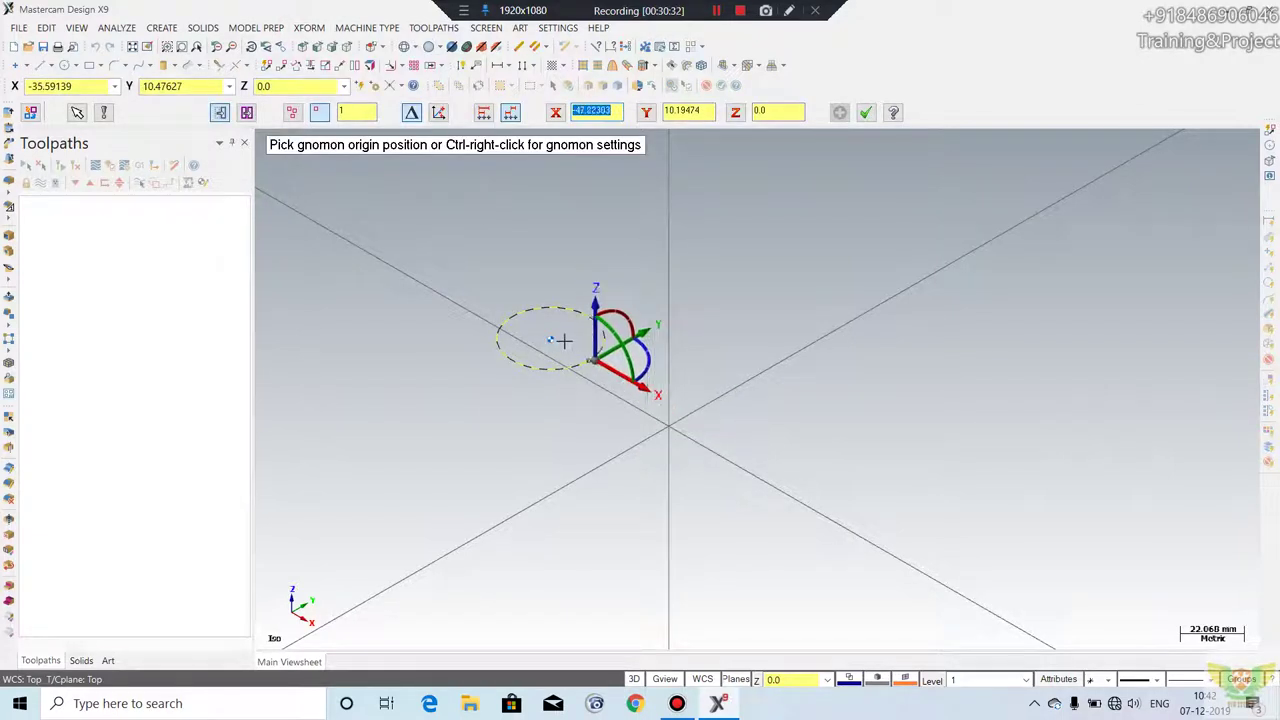
left_click(557, 347)
- Slide the circle about 62 mm along X, then tilt it by -30°
left_click(565, 352)
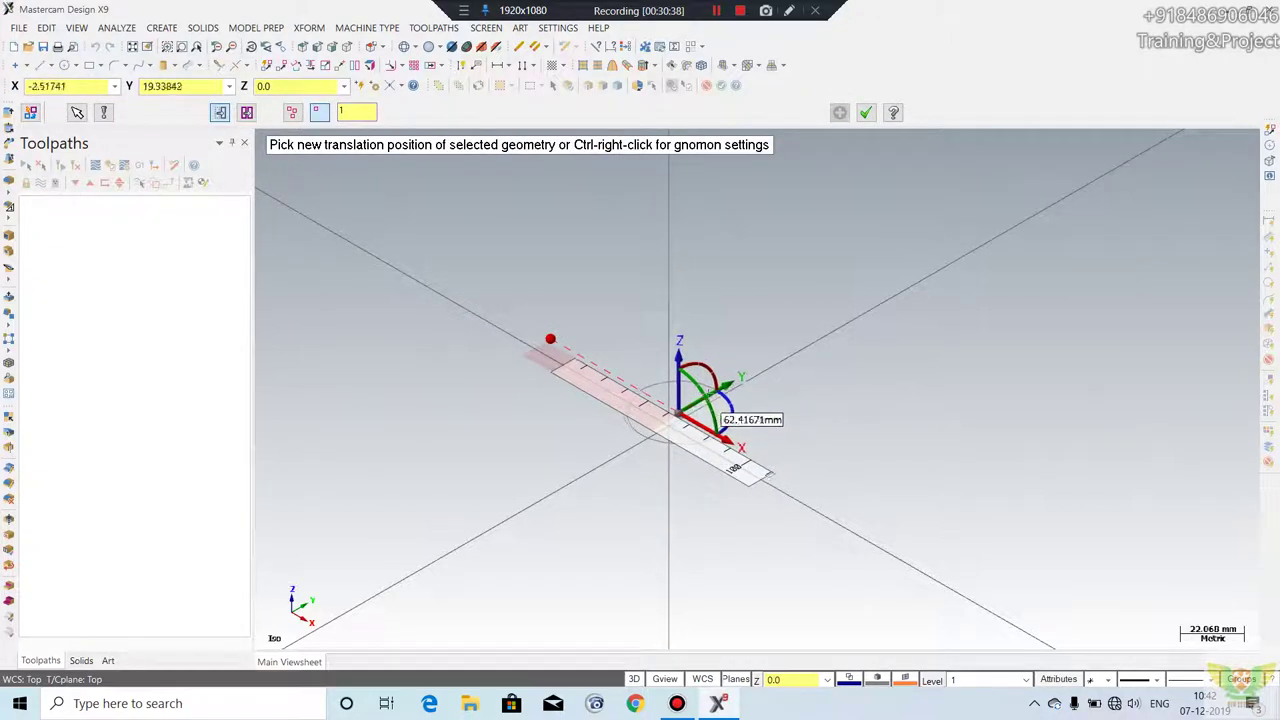
left_click(690, 418)
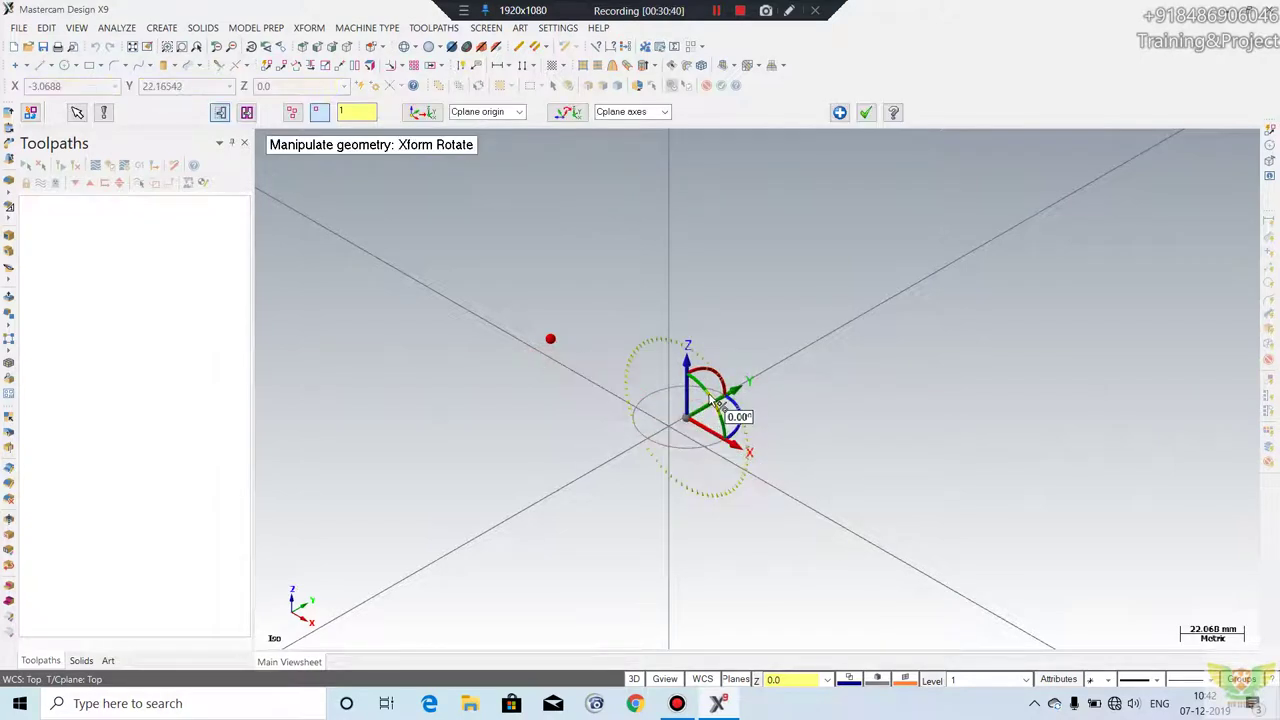
left_click(716, 400)
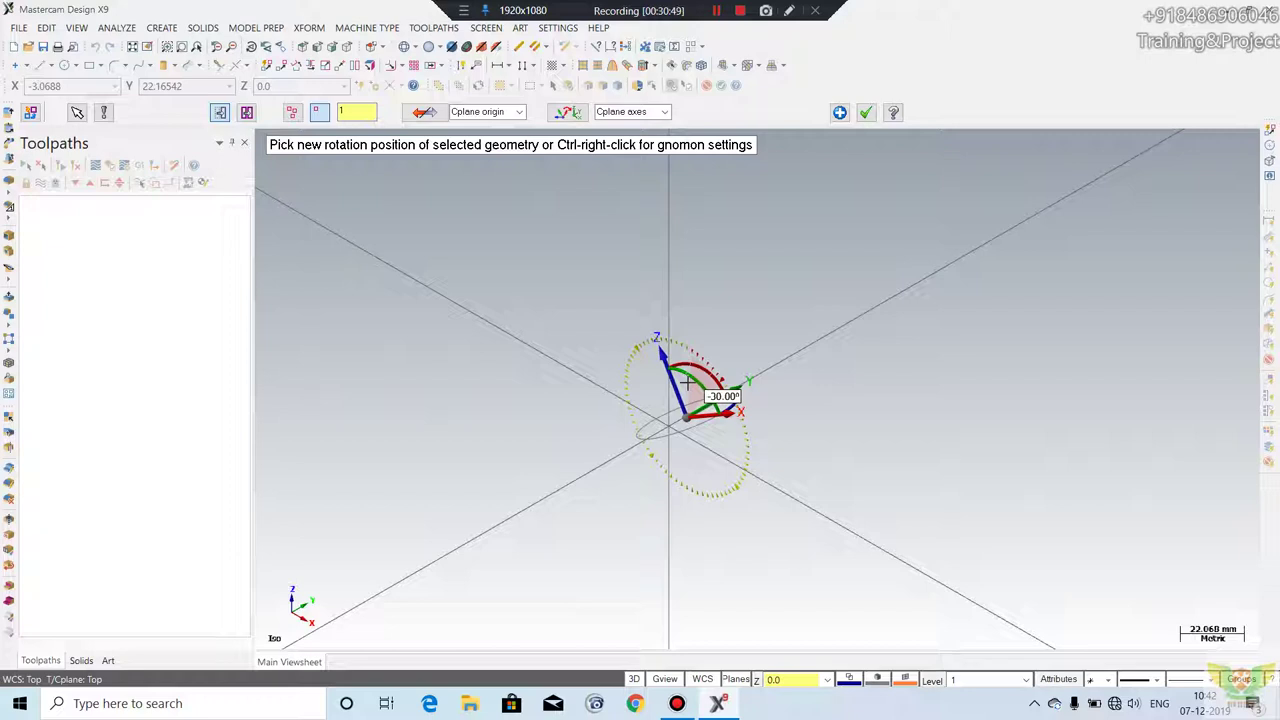
key("Escape")
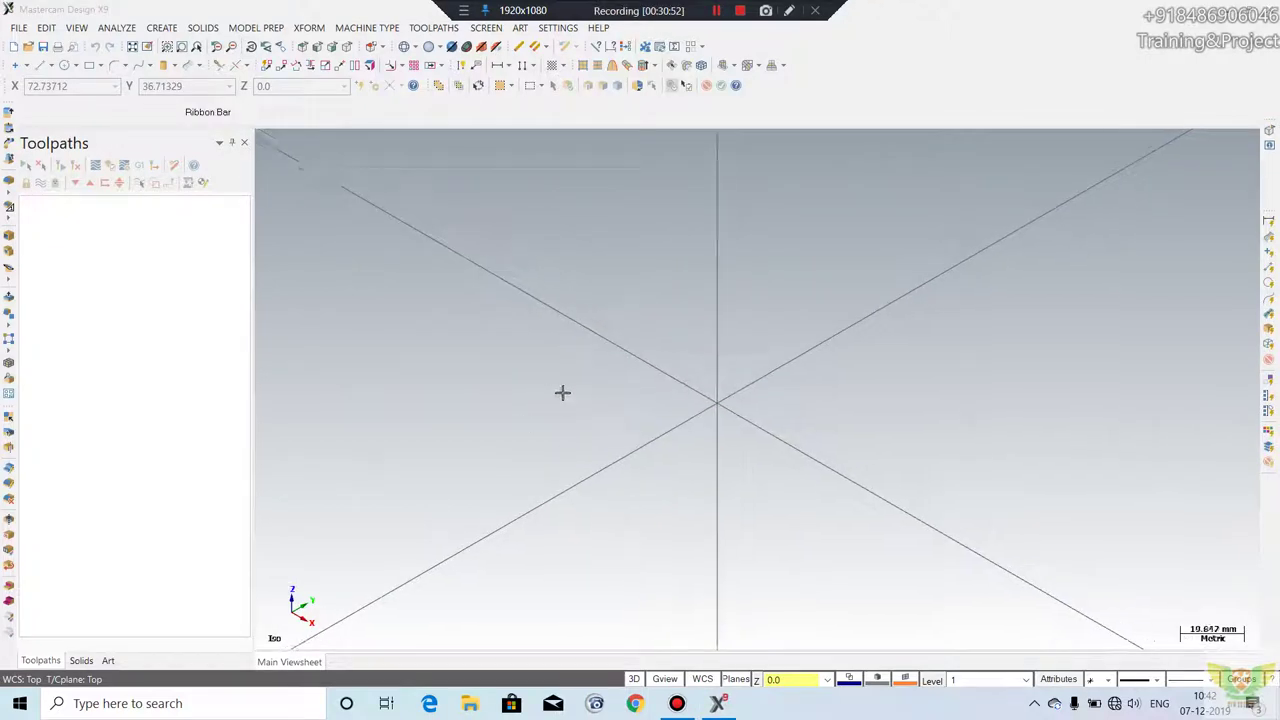
- Zoom the view in and bring up the Xform menu for another dynamic transform
scroll(563, 391, "up", 2)
scroll(786, 403, "up", 1)
scroll(769, 398, "up", 1)
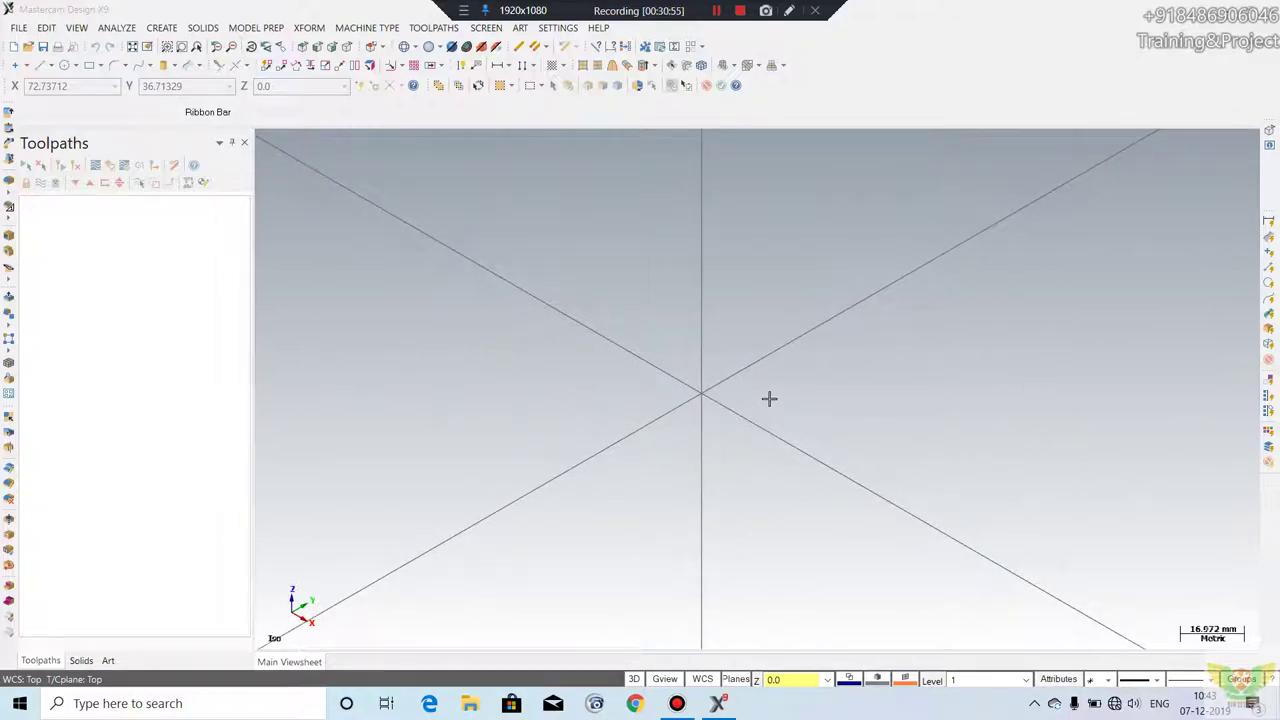
left_click(309, 28)
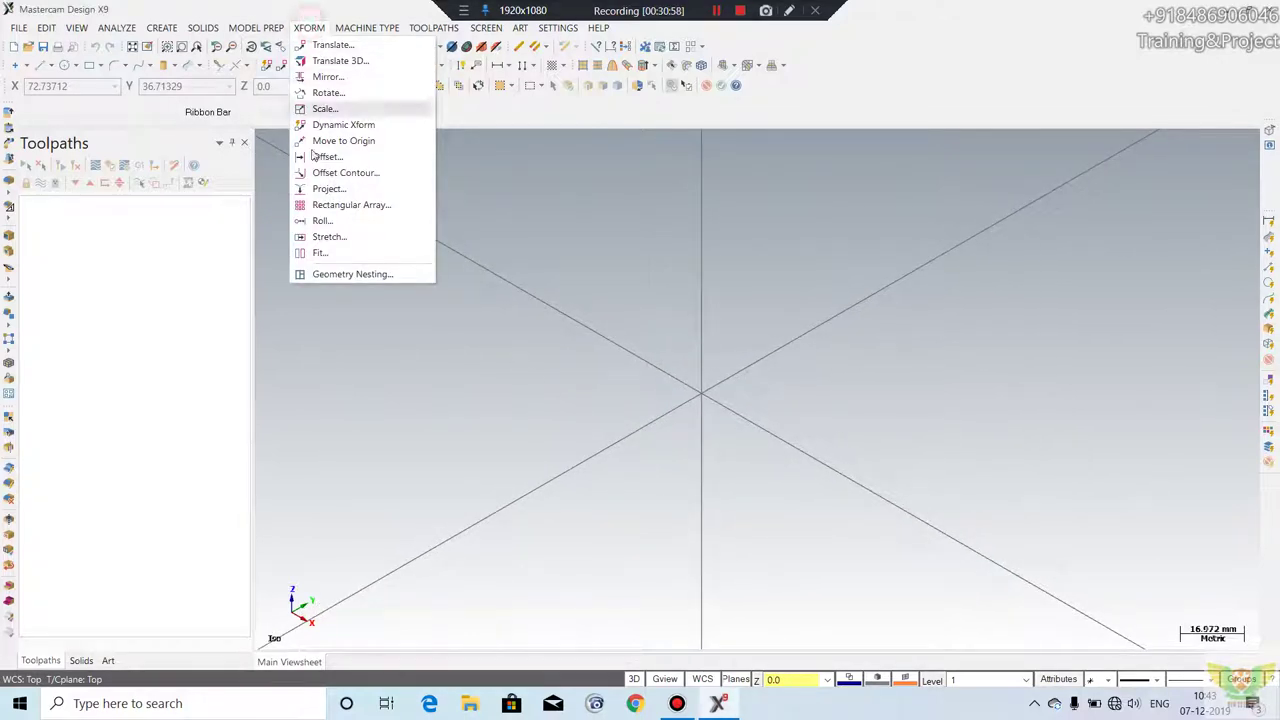
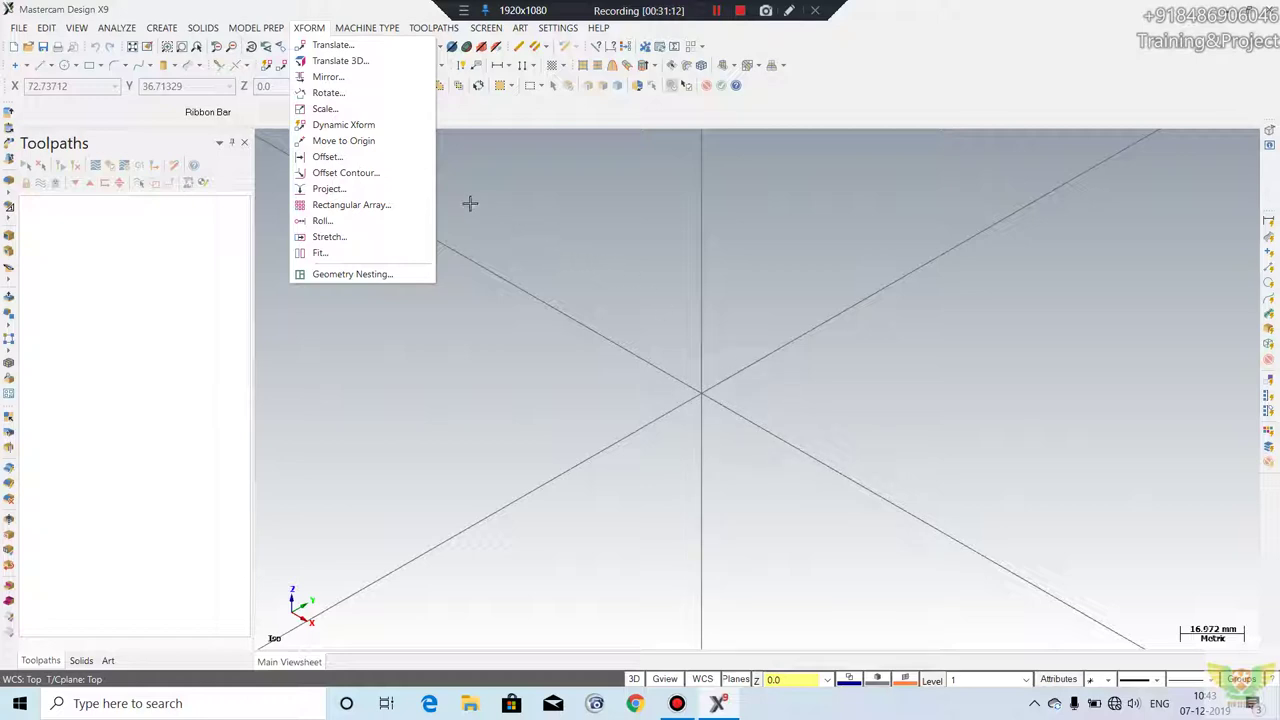
- Draw a circle centred upper left of the origin
left_click(557, 180)
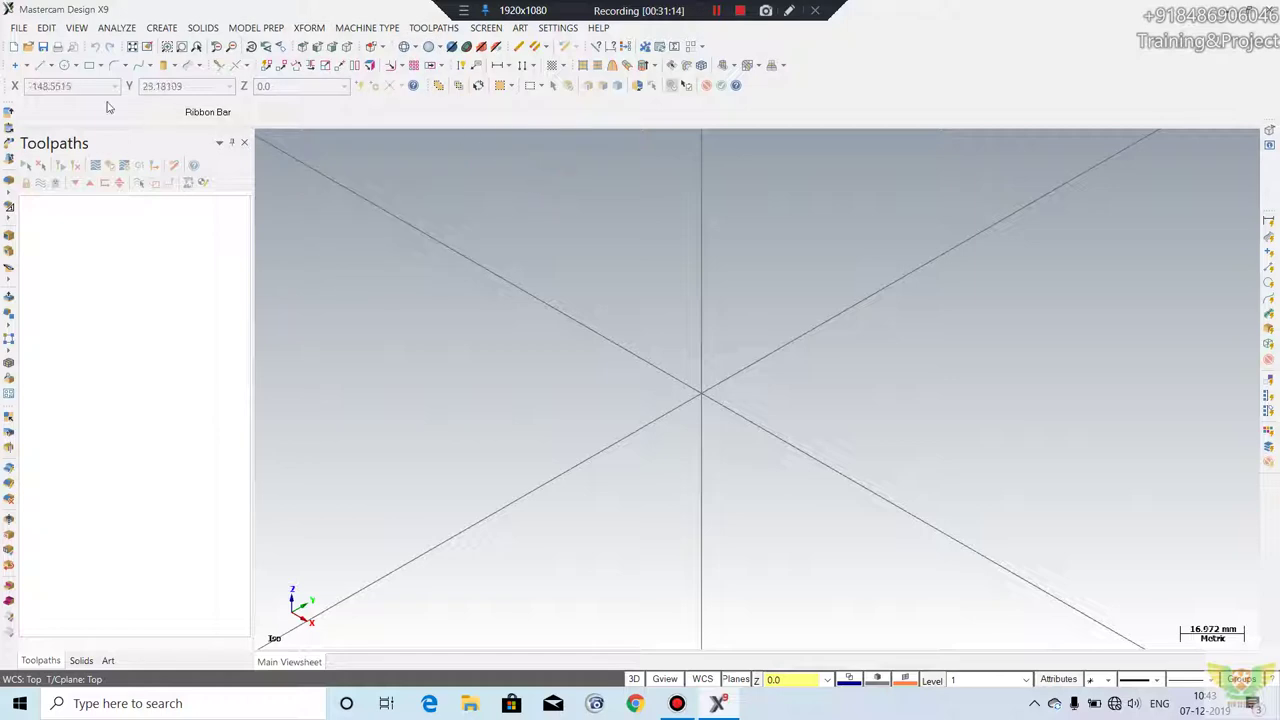
left_click(64, 65)
left_click(468, 295)
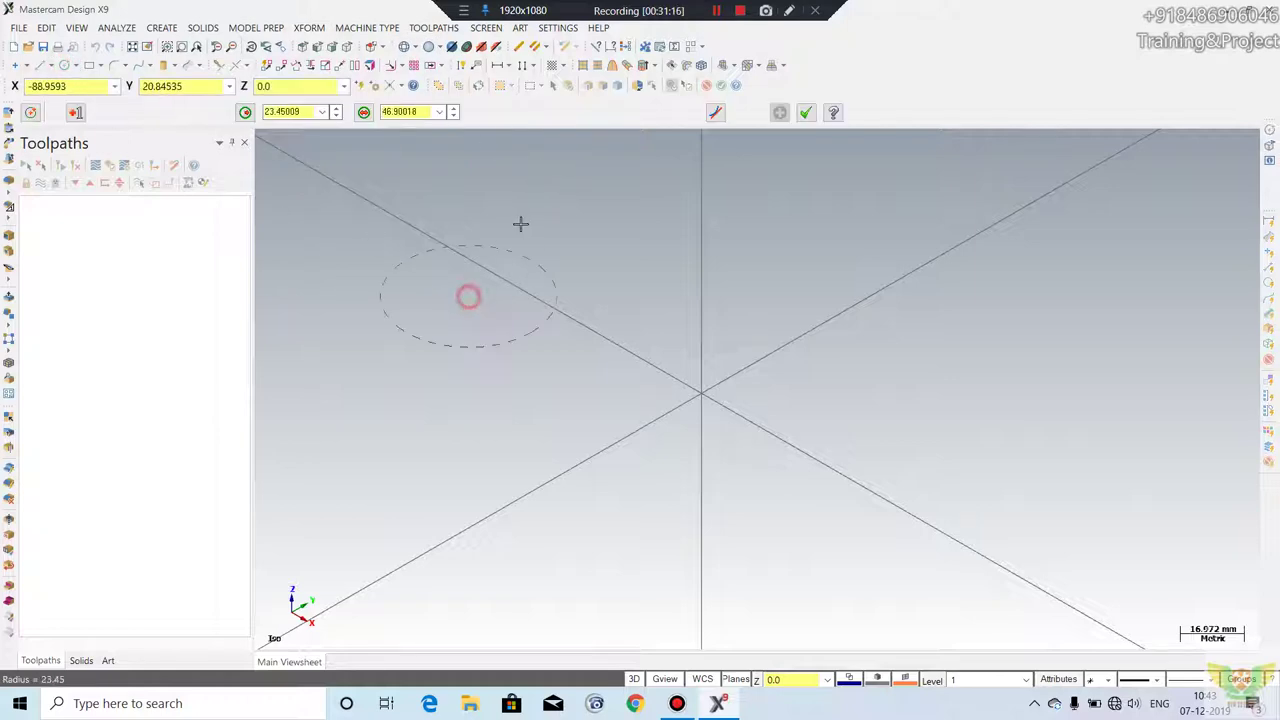
left_click(521, 223)
left_click(806, 113)
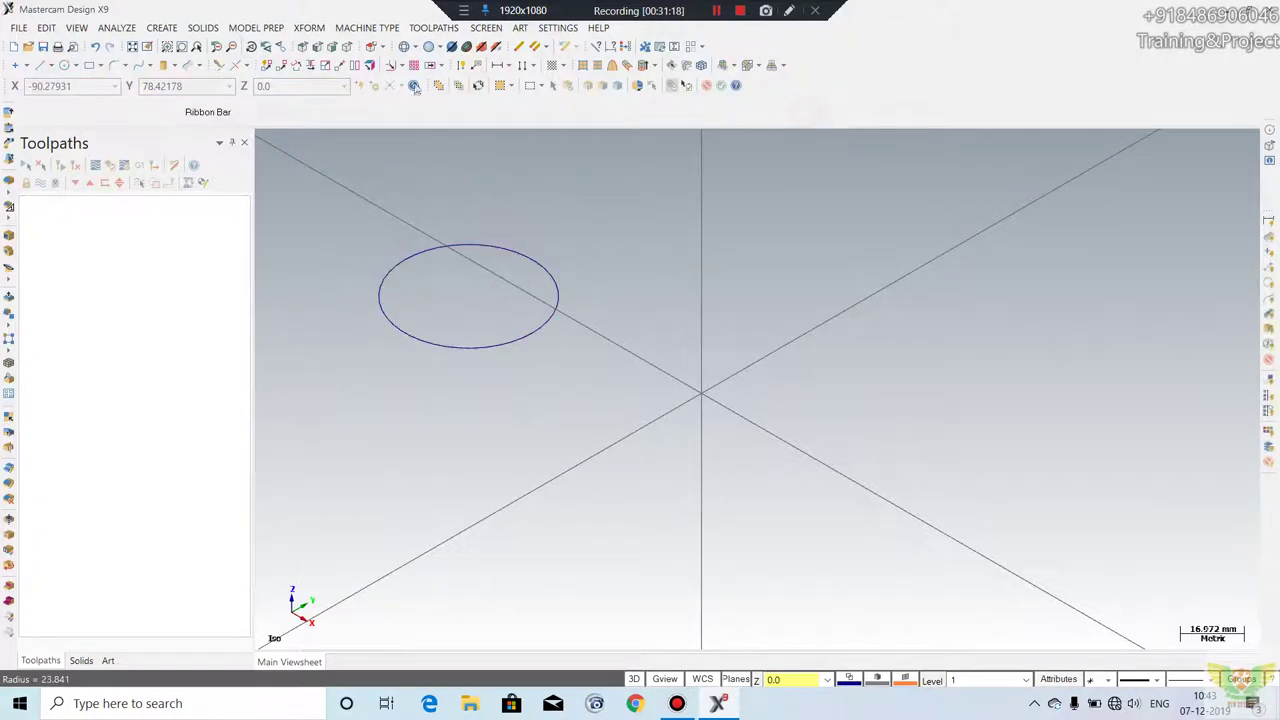
- Move the circle to the origin by its centre point
left_click(309, 27)
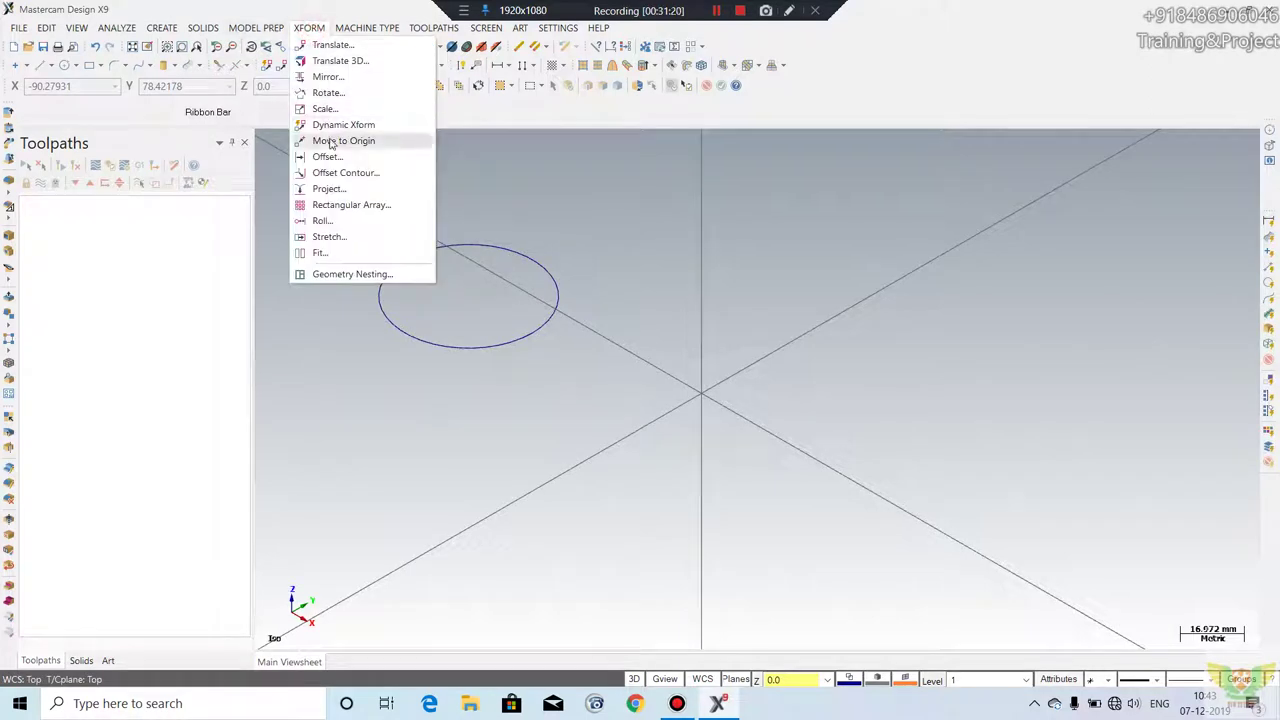
left_click(345, 138)
left_click(468, 297)
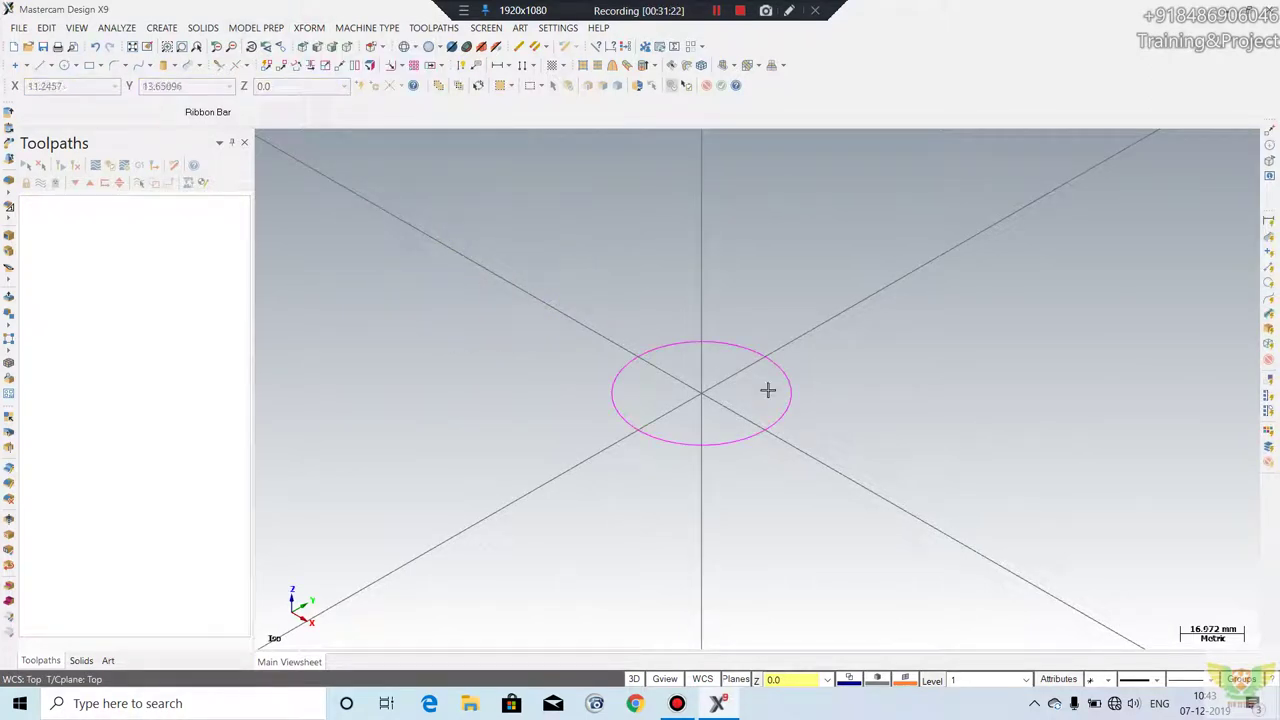
left_click(309, 27)
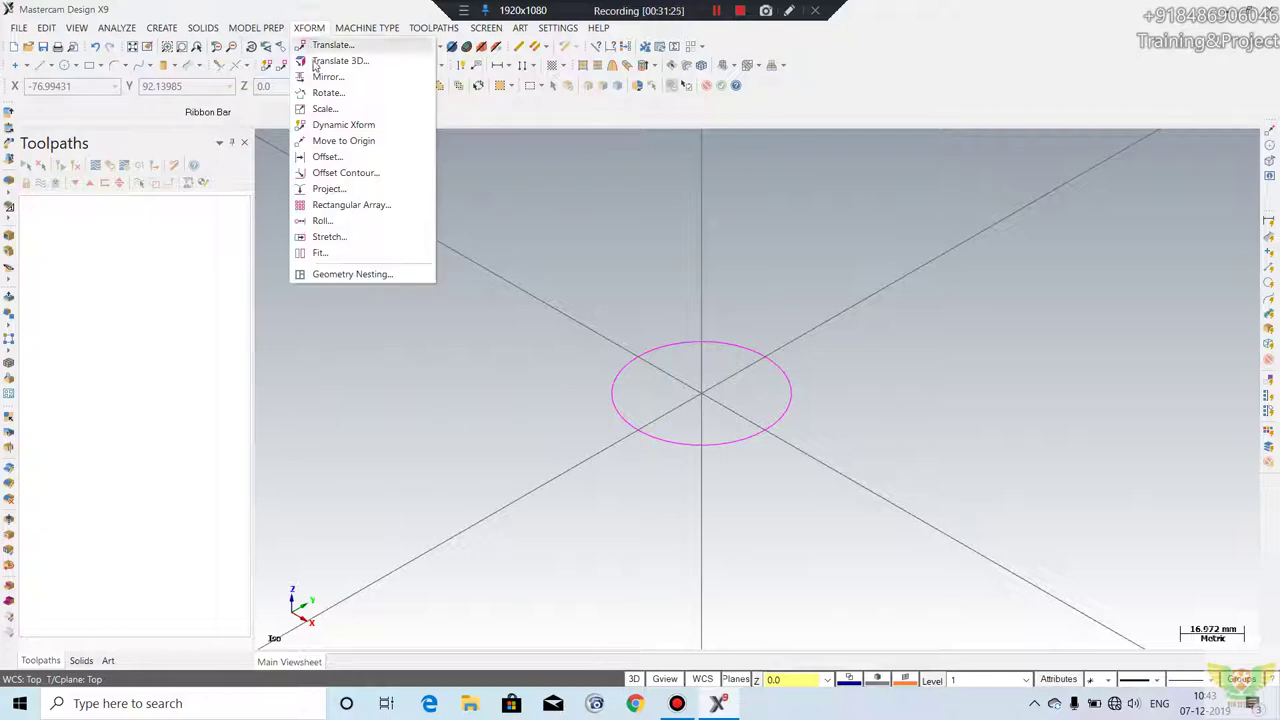
- Offset the circle outward into two copies spaced 25.0 apart
left_click(324, 157)
left_click(755, 349)
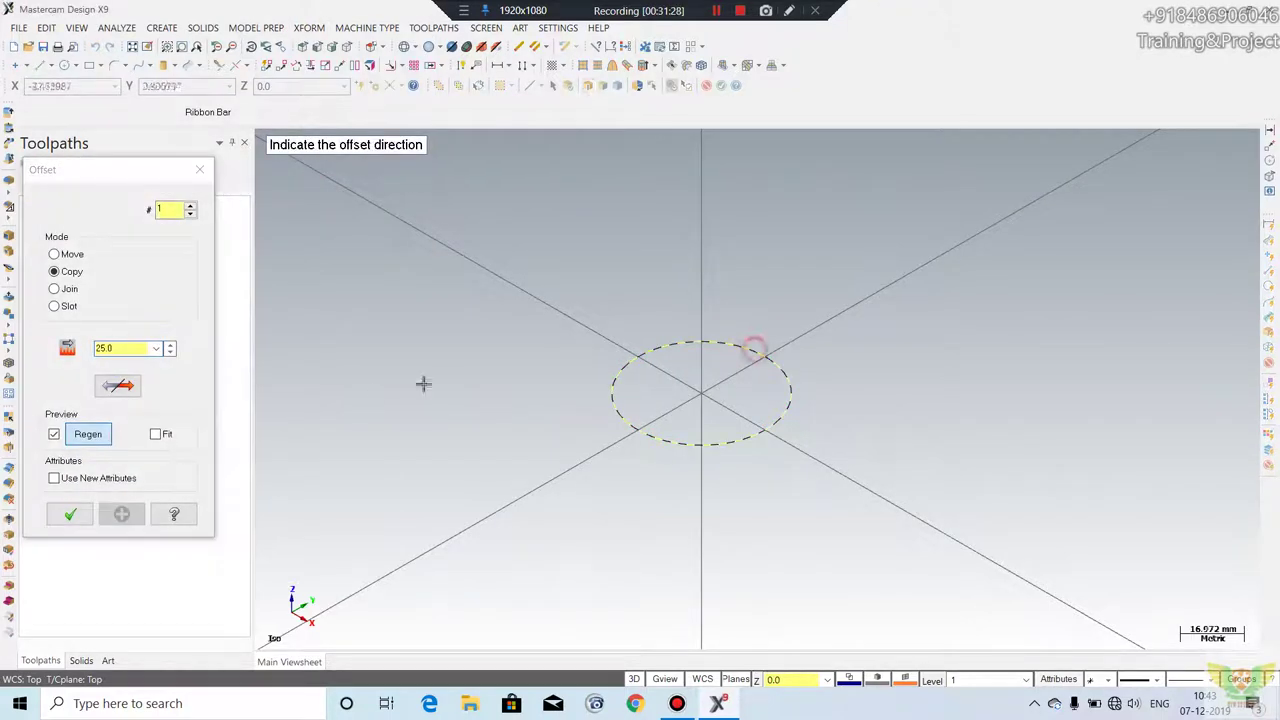
left_click(811, 309)
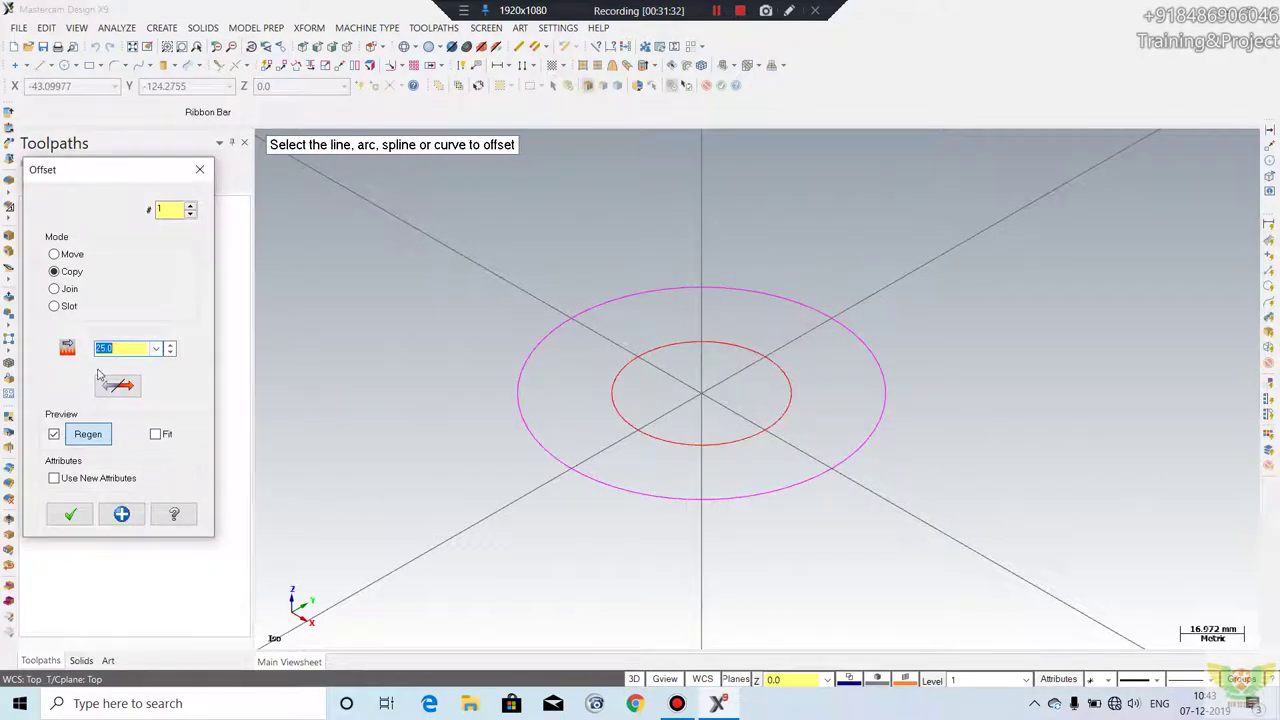
left_click(191, 207)
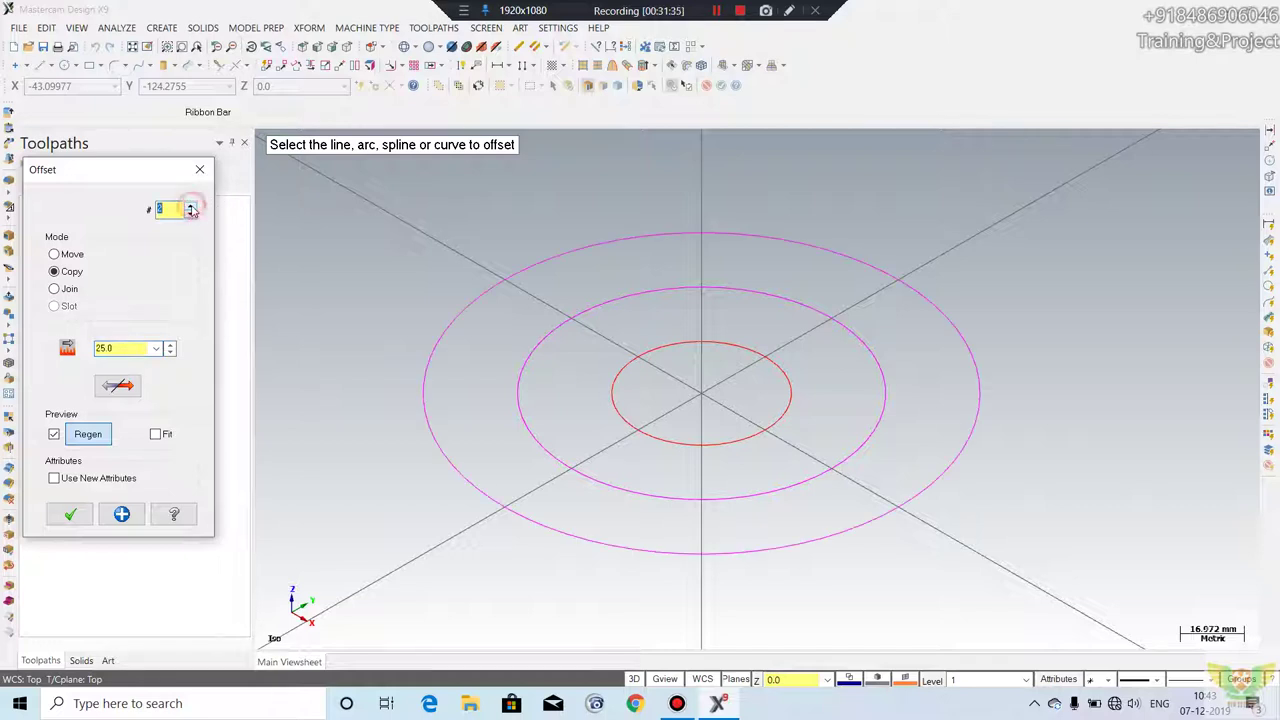
left_click(70, 514)
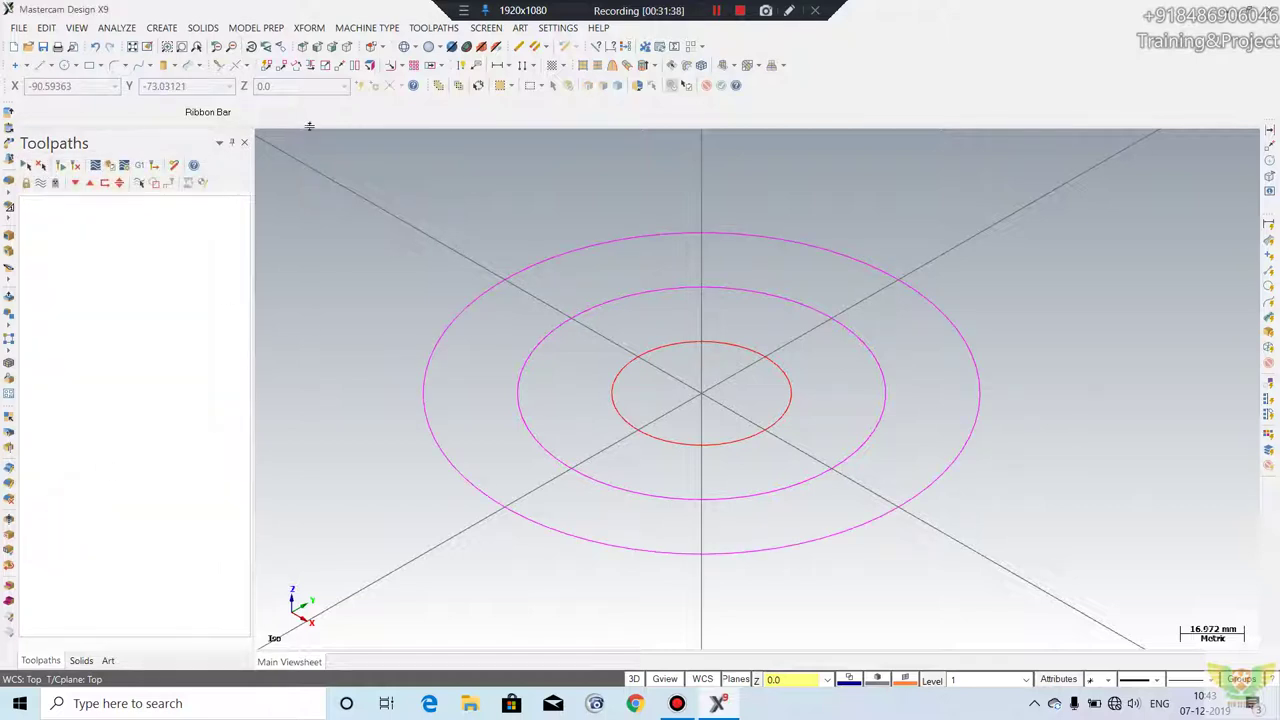
- Try a contour offset on the middle circle, then cancel it
left_click(309, 27)
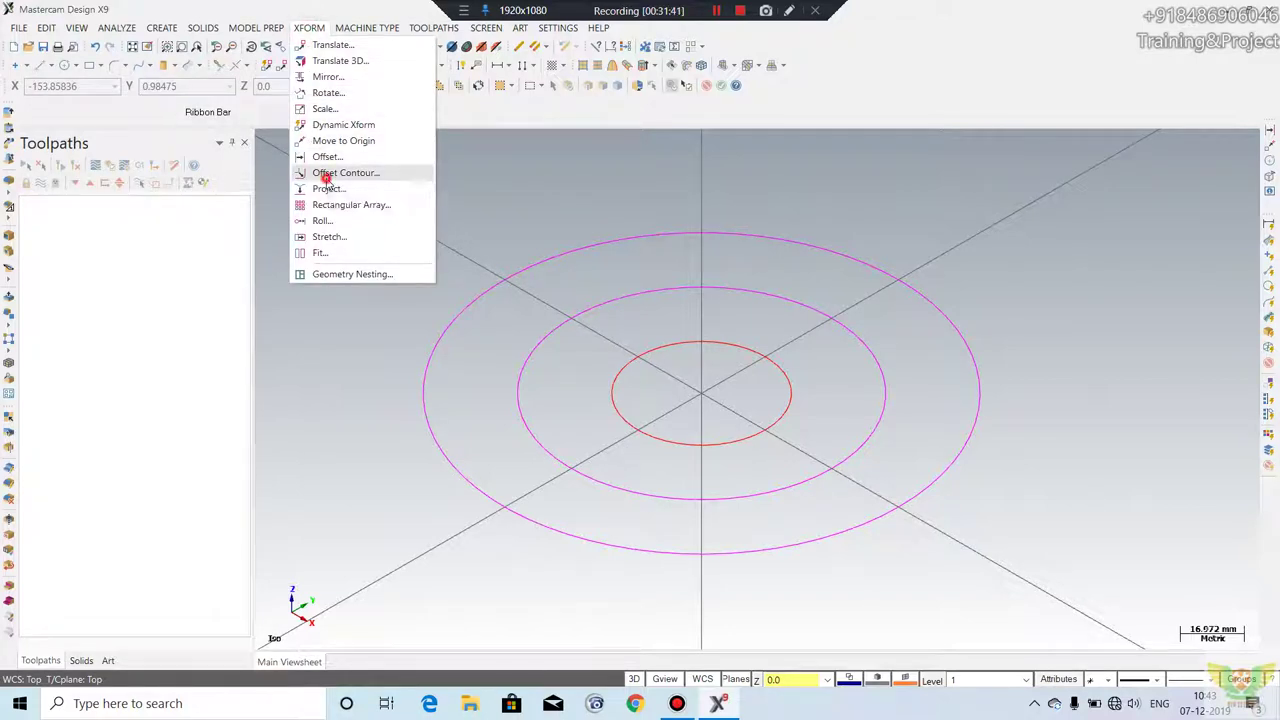
left_click(332, 173)
left_click(680, 291)
scroll(648, 285, "down", 2)
left_click(691, 280)
key("Escape")
- Draw a rectangle to the upper left of the concentric circles
left_click(89, 68)
left_click(358, 228)
left_click(404, 411)
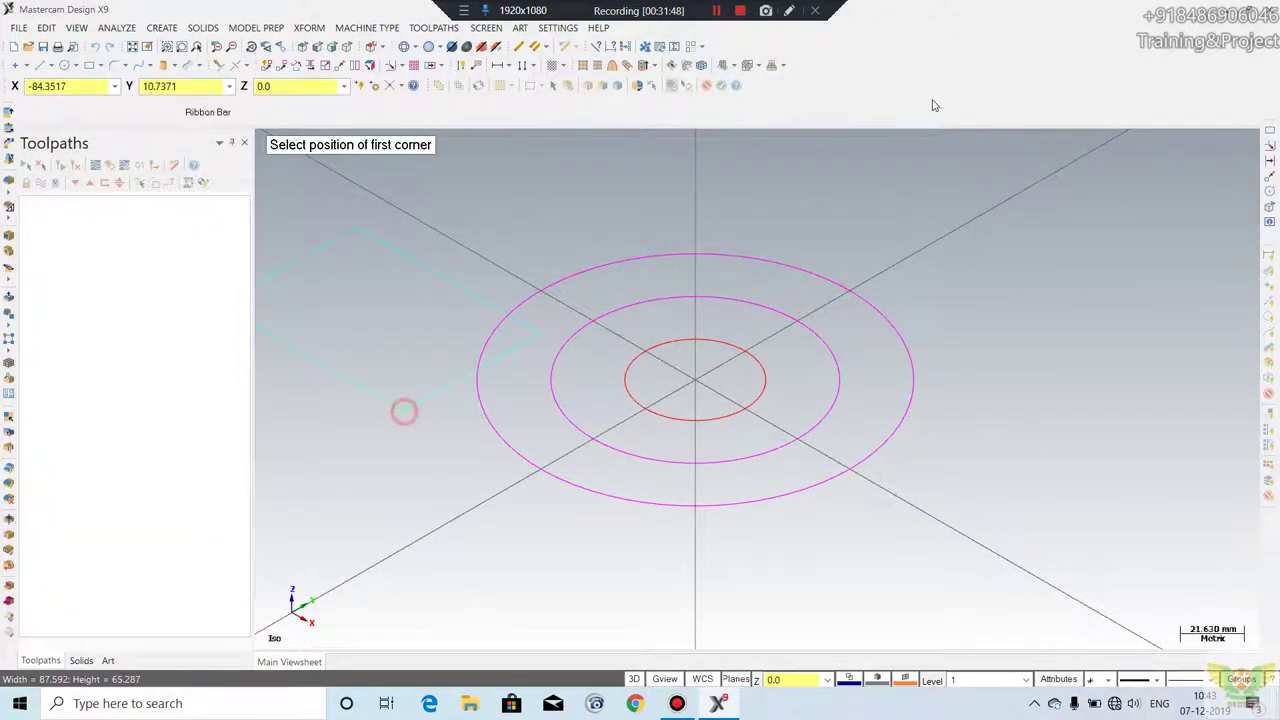
key("Escape")
- Try offsetting the rectangle's upper edge, then cancel
left_click(311, 28)
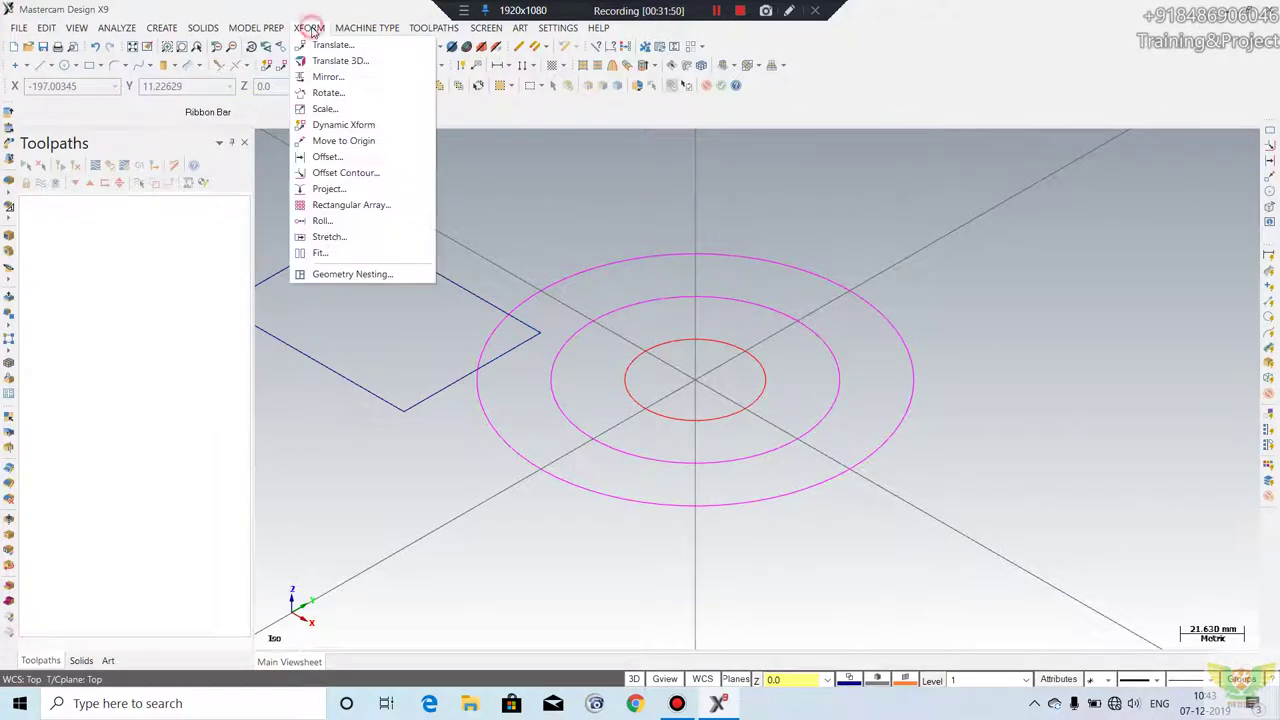
left_click(323, 159)
left_click(410, 259)
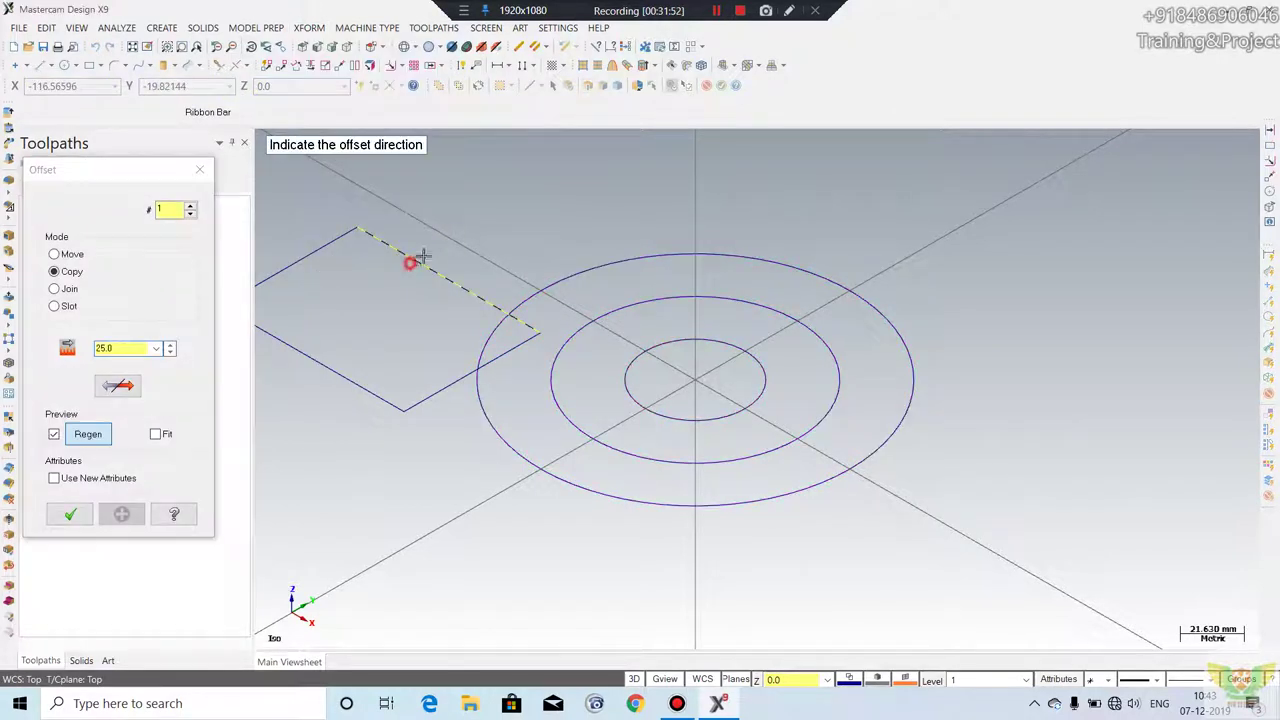
key("Escape")
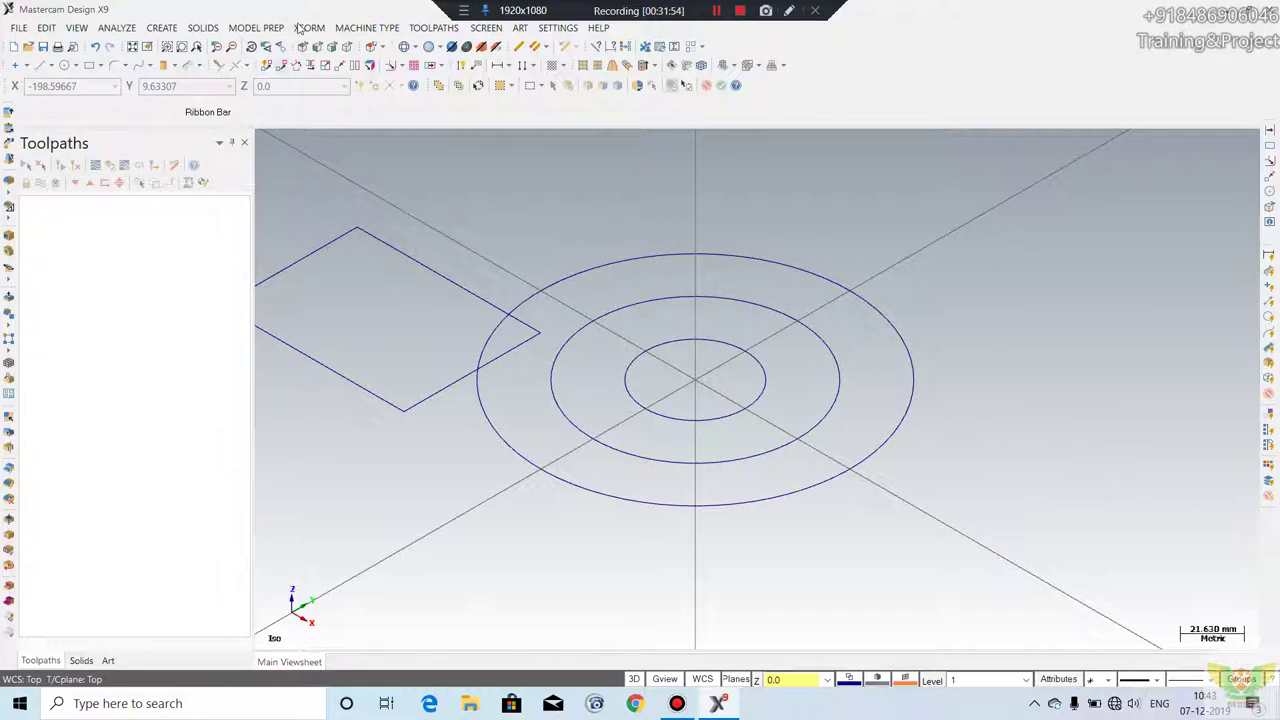
- Try offsetting the whole rectangle as a chain, then cancel
left_click(309, 27)
left_click(340, 174)
left_click(386, 244)
scroll(994, 223, "down", 1)
scroll(905, 210, "down", 1)
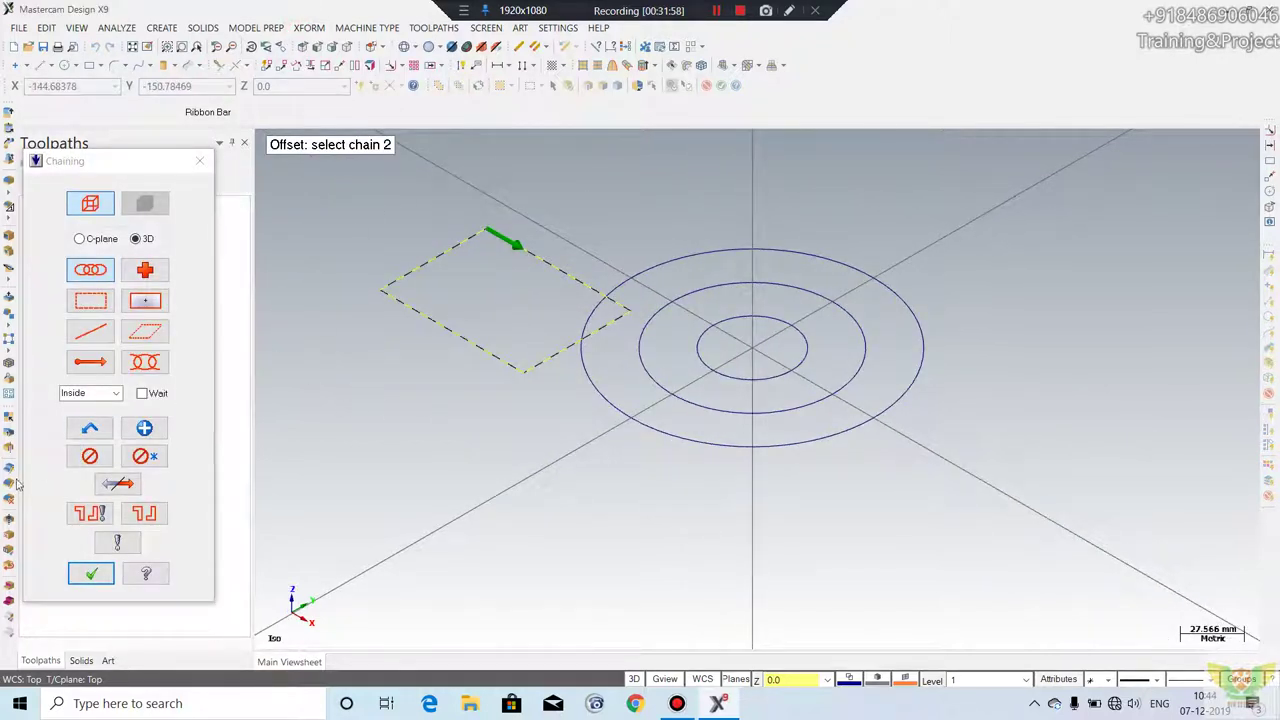
key("Escape")
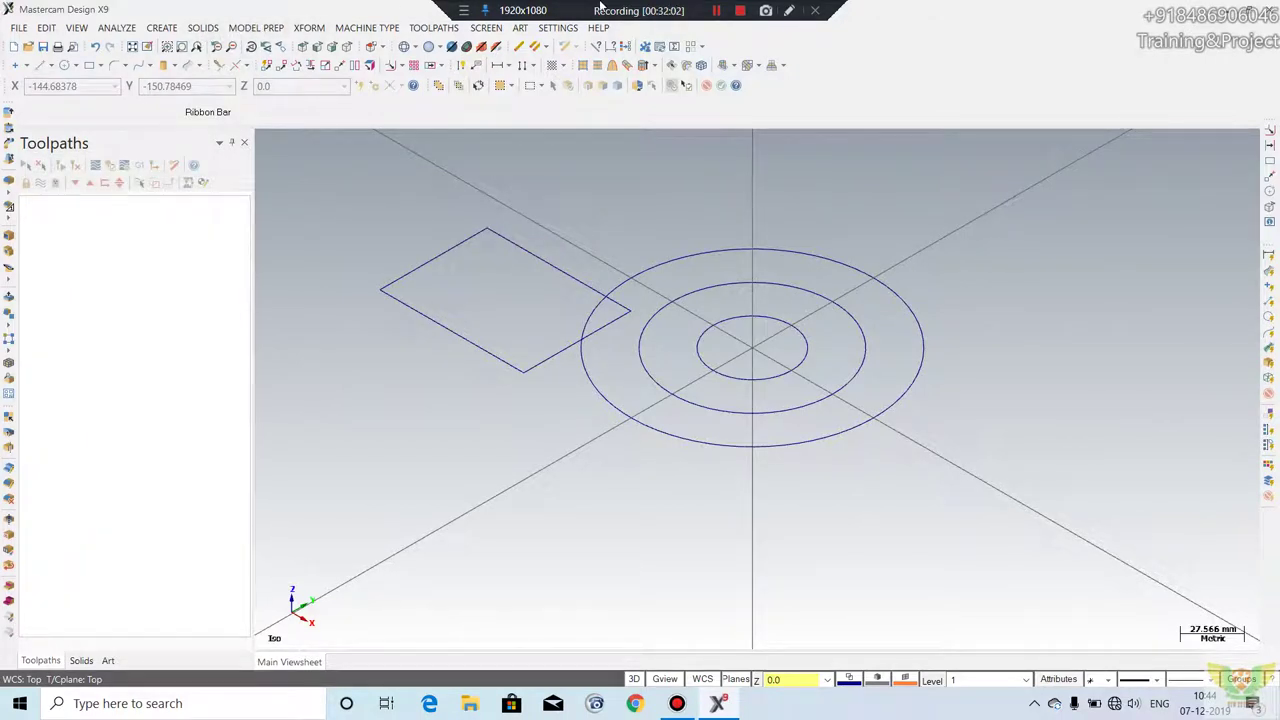
left_click(310, 28)
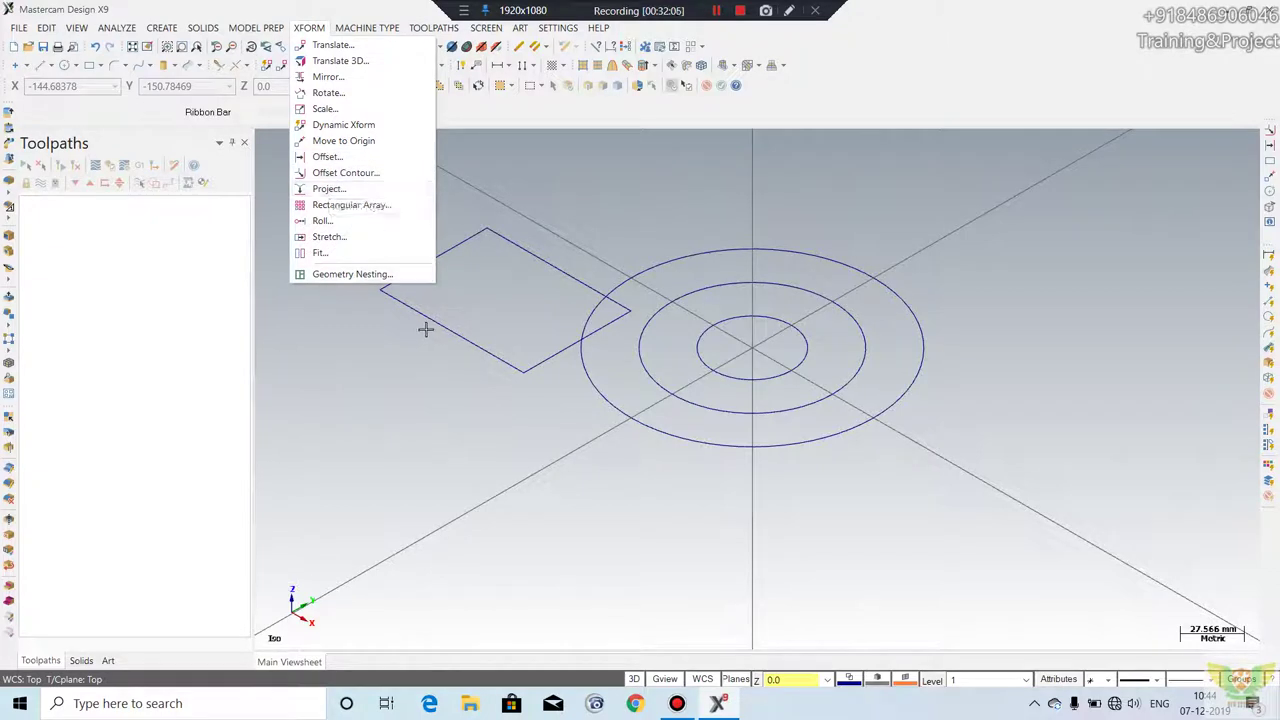
- Extrude the rectangle by a distance of 50.0 into a solid box
left_click(650, 200)
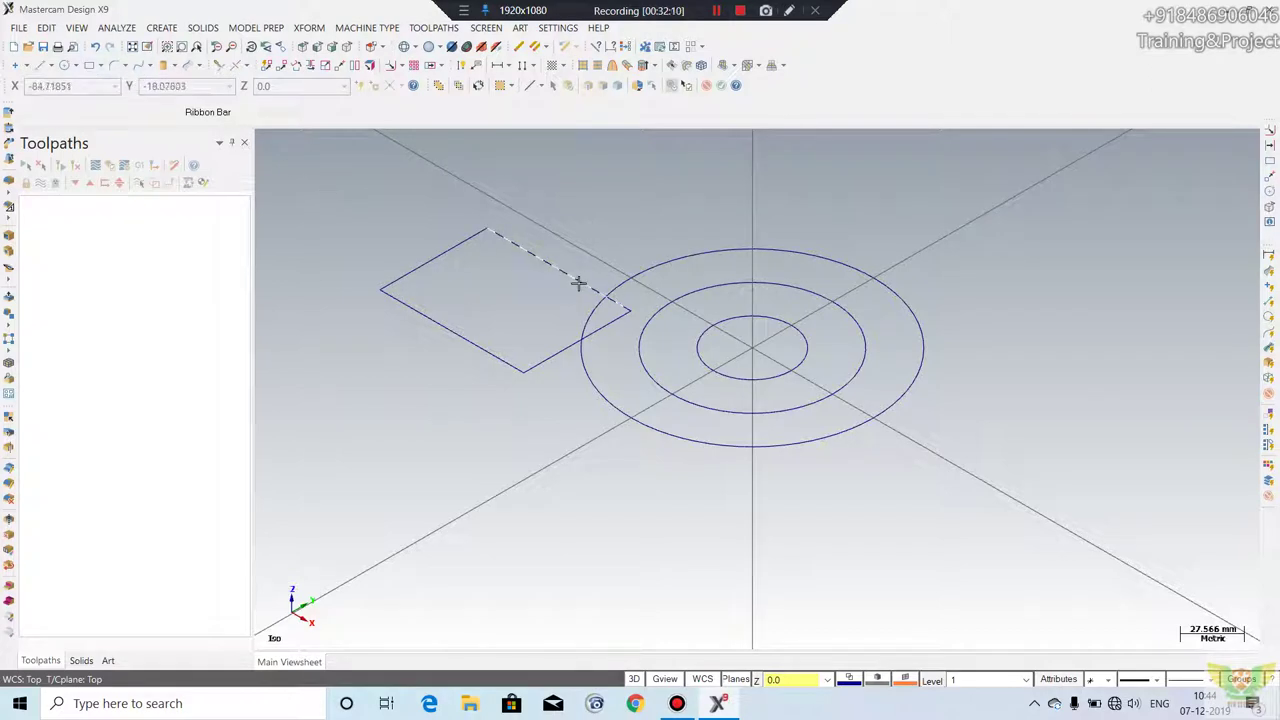
left_click(312, 27)
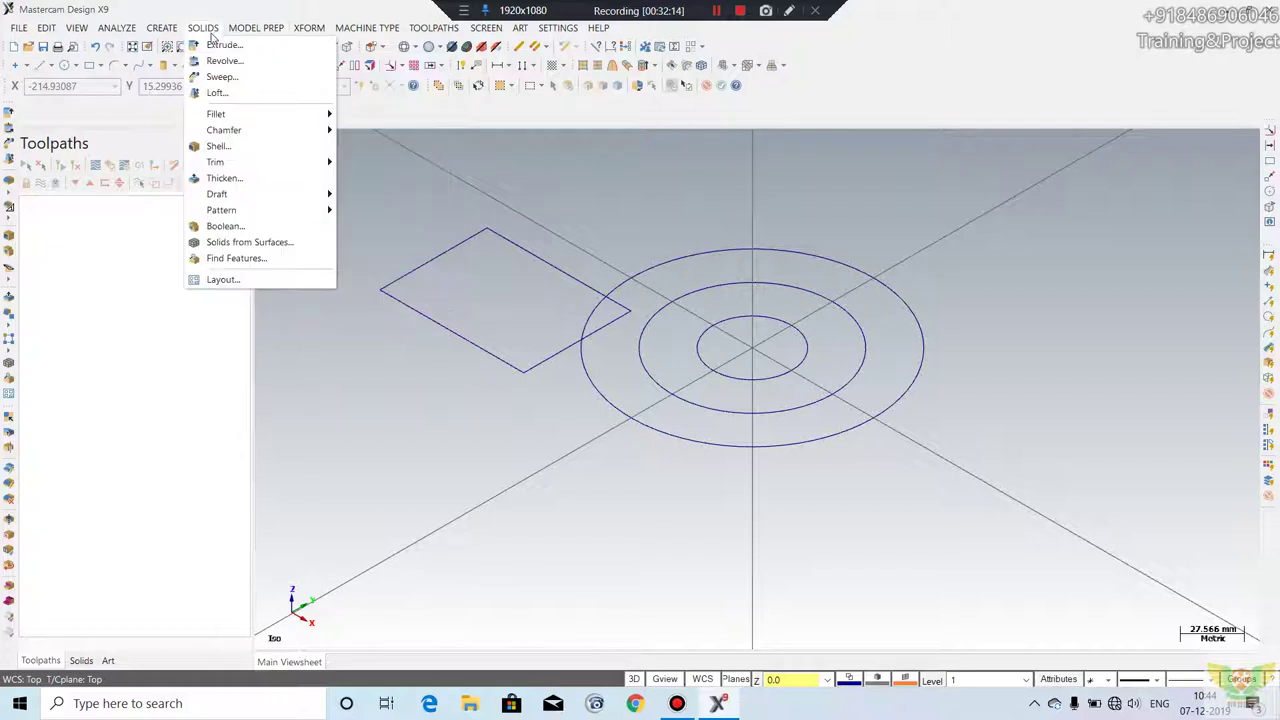
left_click(210, 45)
left_click(535, 257)
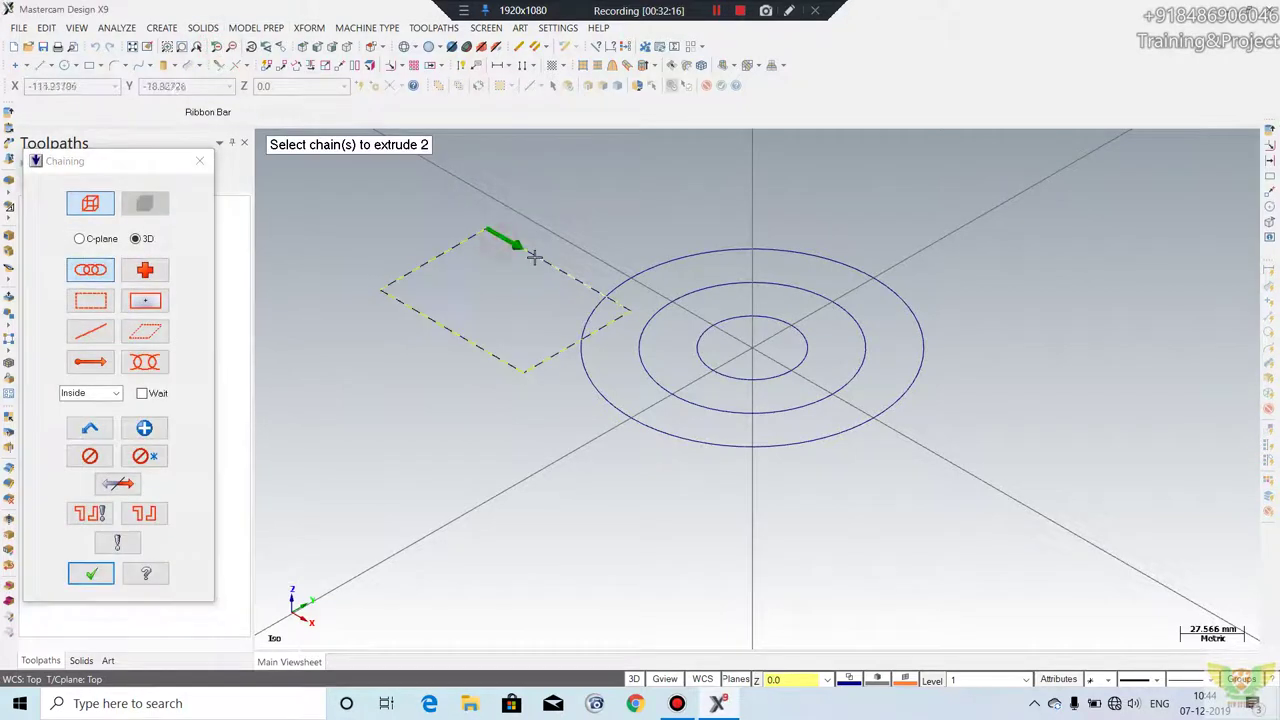
left_click(92, 574)
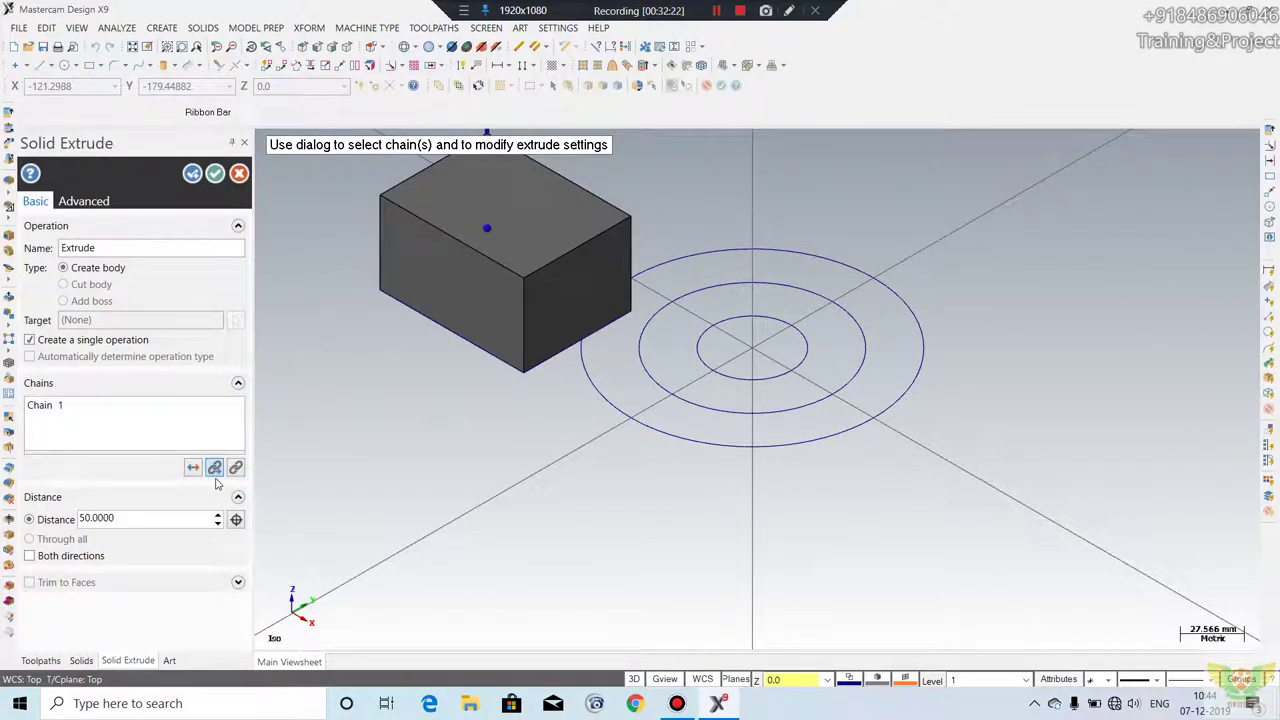
left_click(215, 174)
scroll(457, 360, "down", 1)
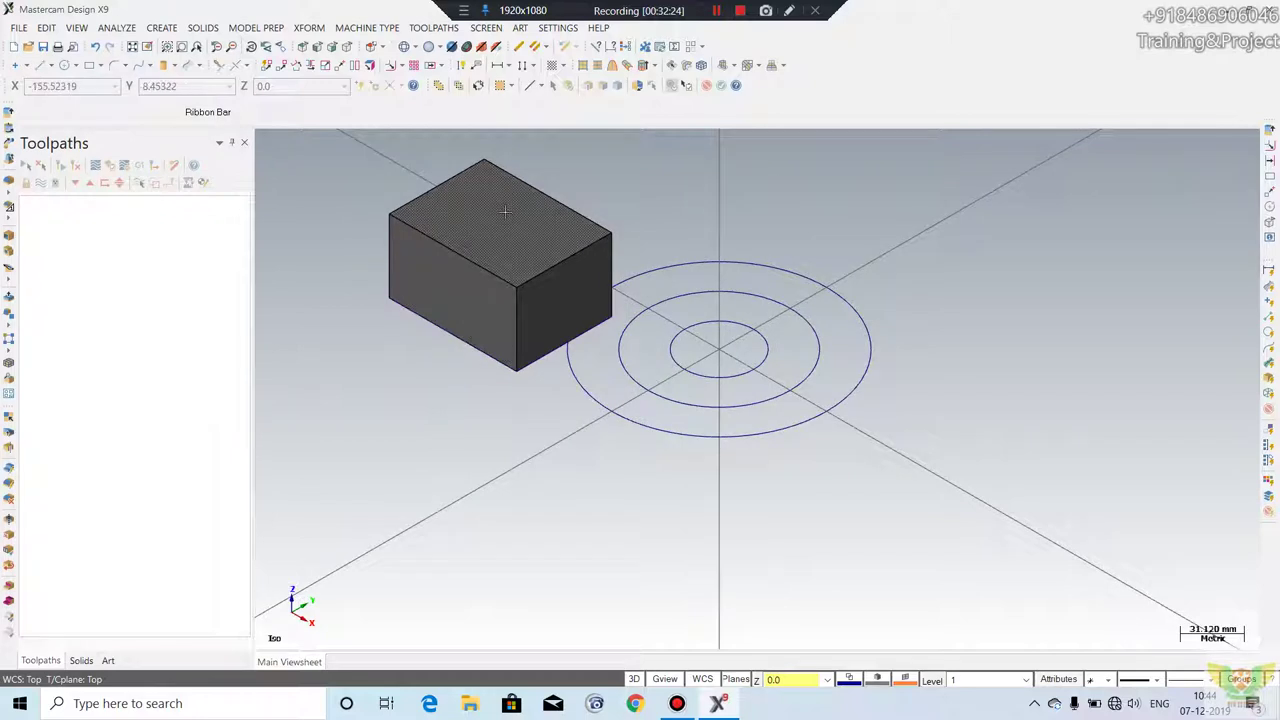
left_click(64, 65)
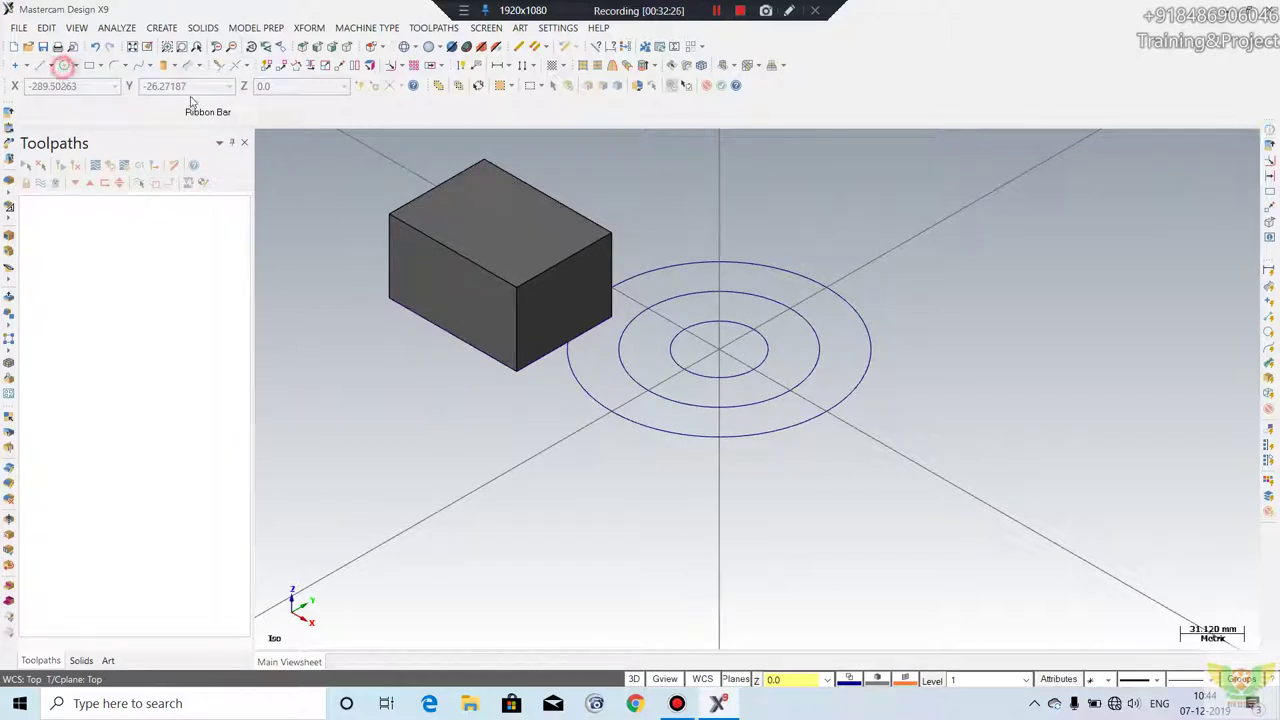
- Add a small circle centred on the top of the box
left_click(502, 220)
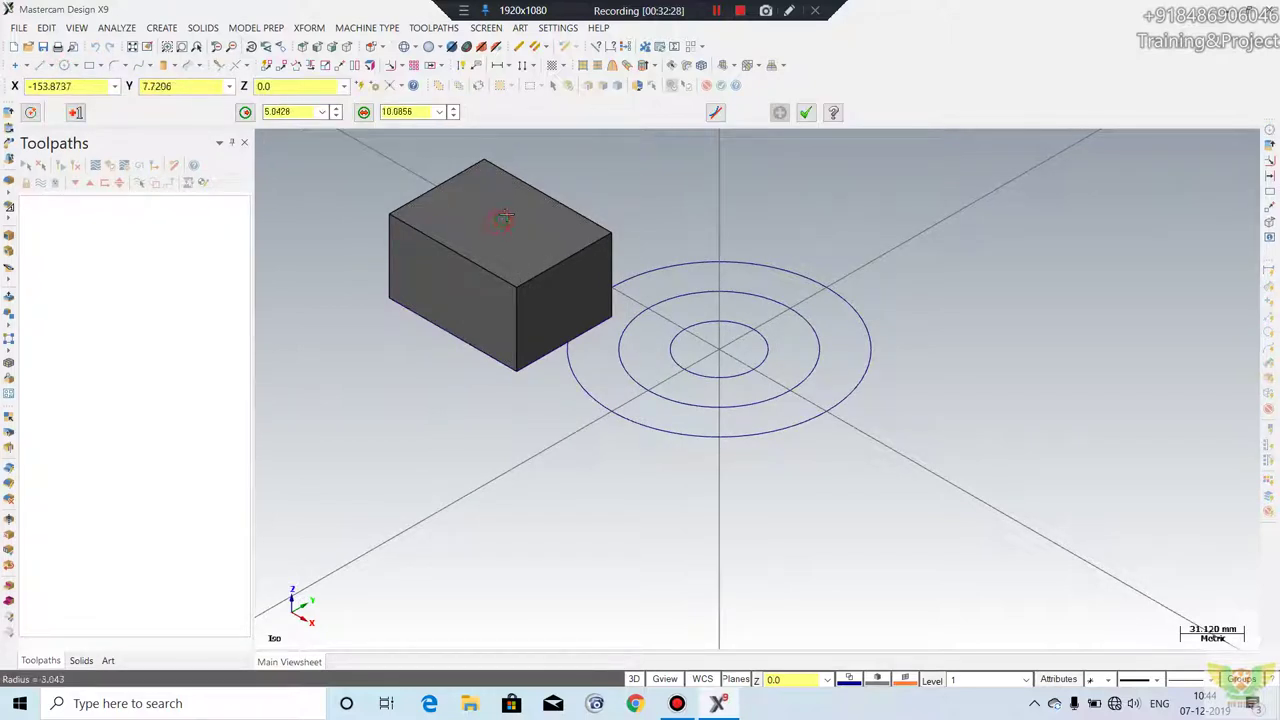
mouse_move(515, 248)
middle_mouse_down()
mouse_move(543, 137)
mouse_move(566, 180)
mouse_move(634, 185)
mouse_move(650, 230)
middle_mouse_up()
key("Escape")
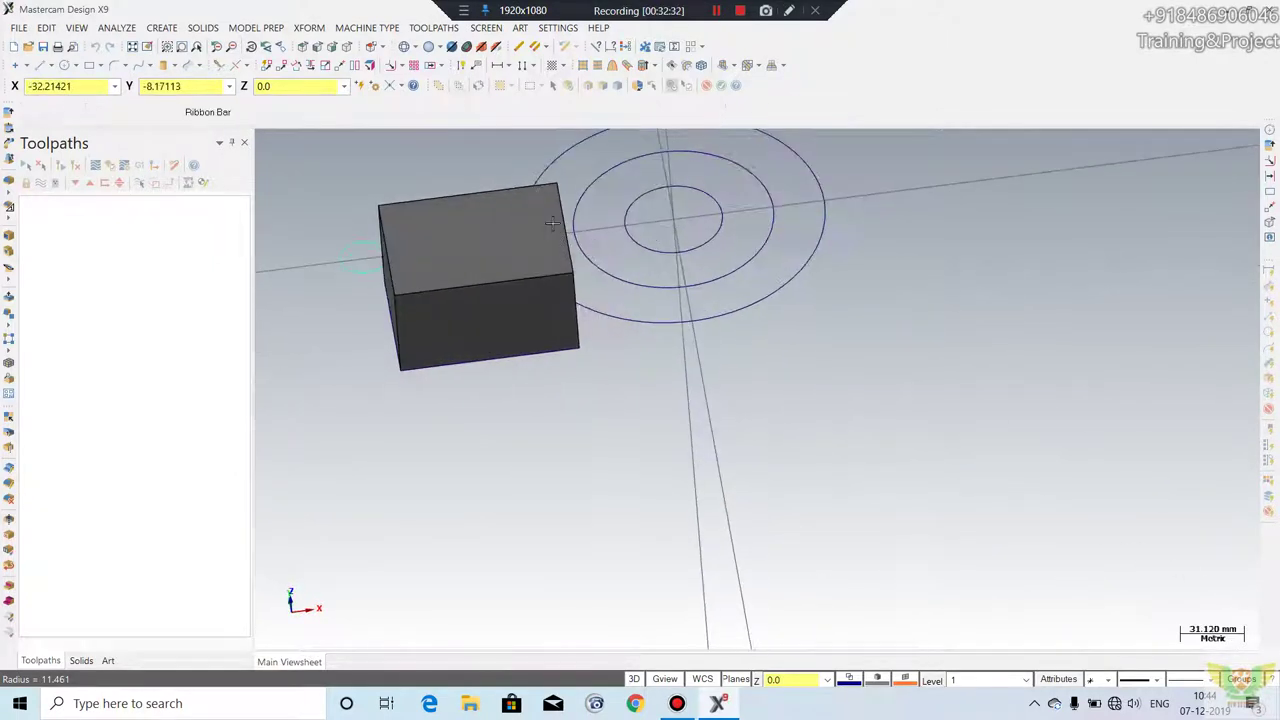
- Translate the small circle in Move mode by ΔX 10, ΔY 8 and ΔZ 66
left_click(311, 28)
left_click(330, 40)
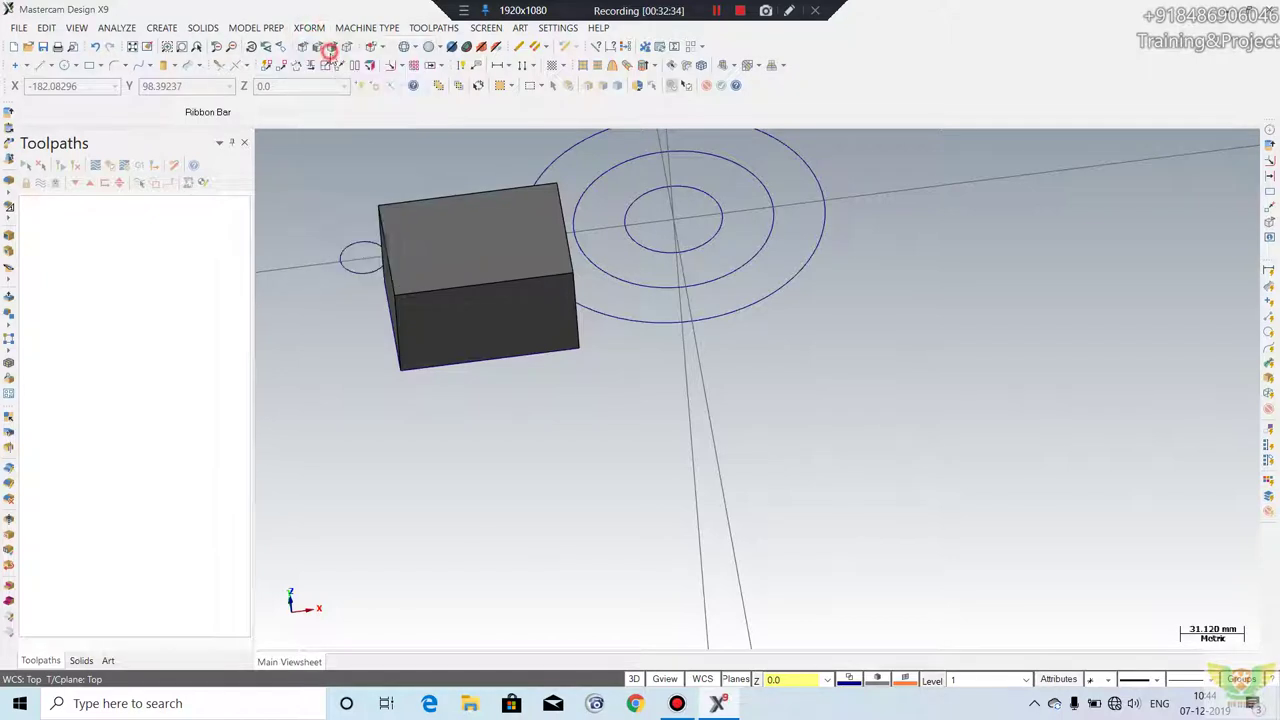
left_click(355, 268)
key("Return")
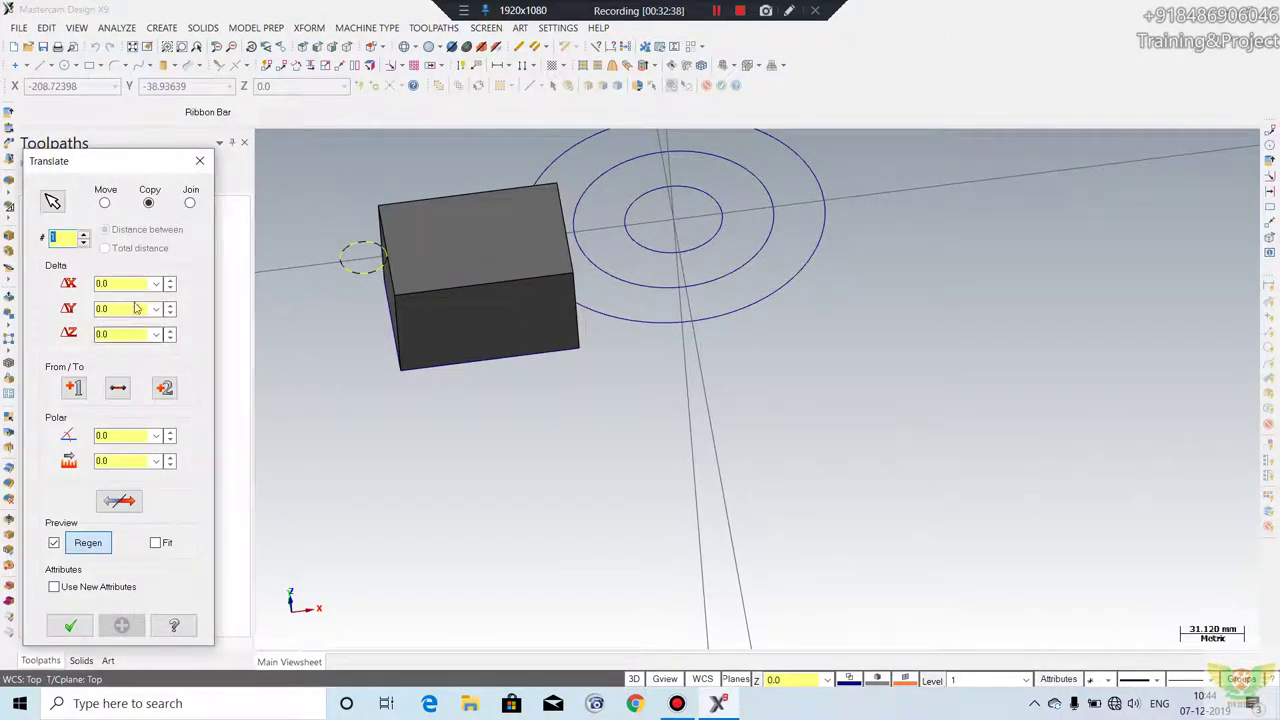
left_click(170, 335)
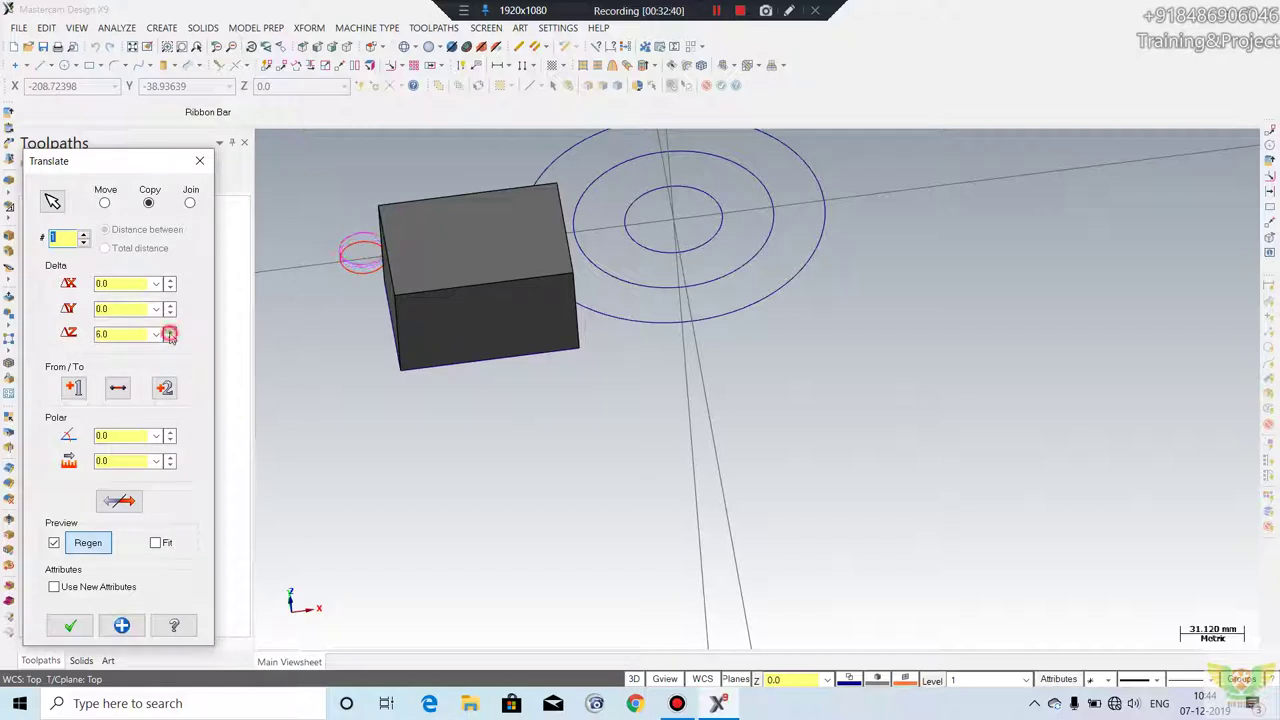
left_click(105, 203)
left_click(171, 331)
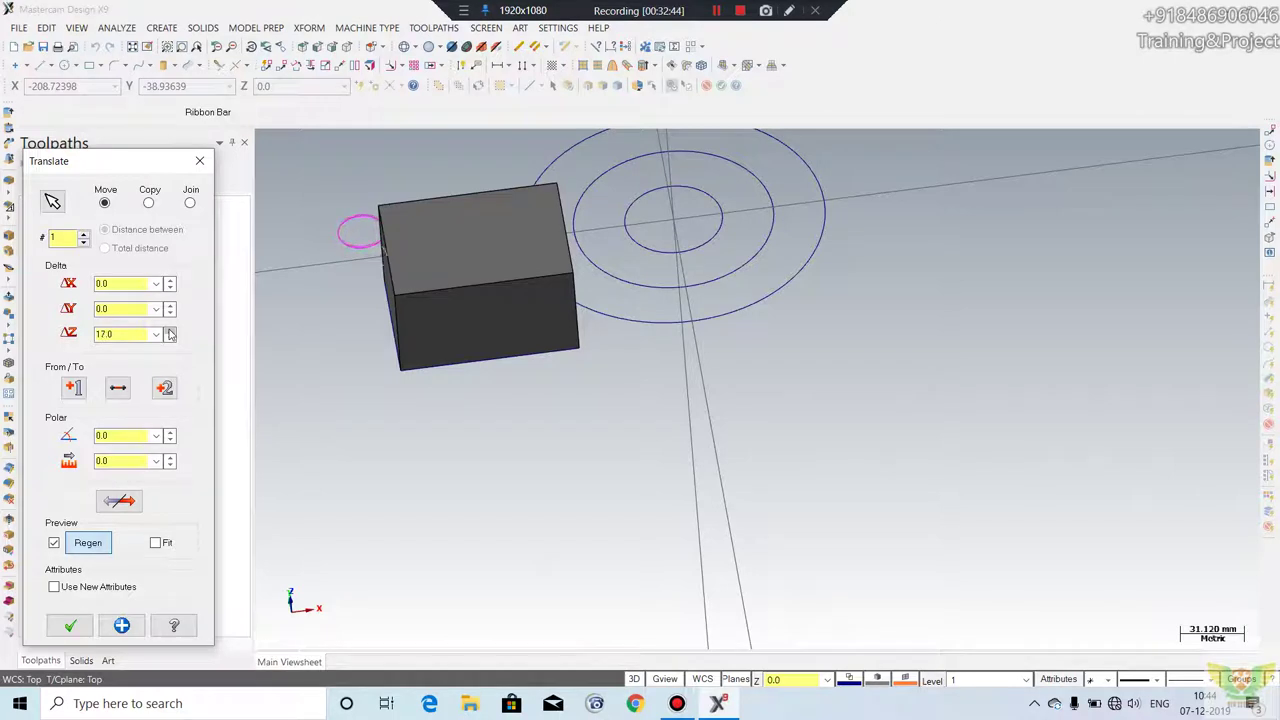
left_click(170, 333)
left_click(170, 304)
left_click(171, 286)
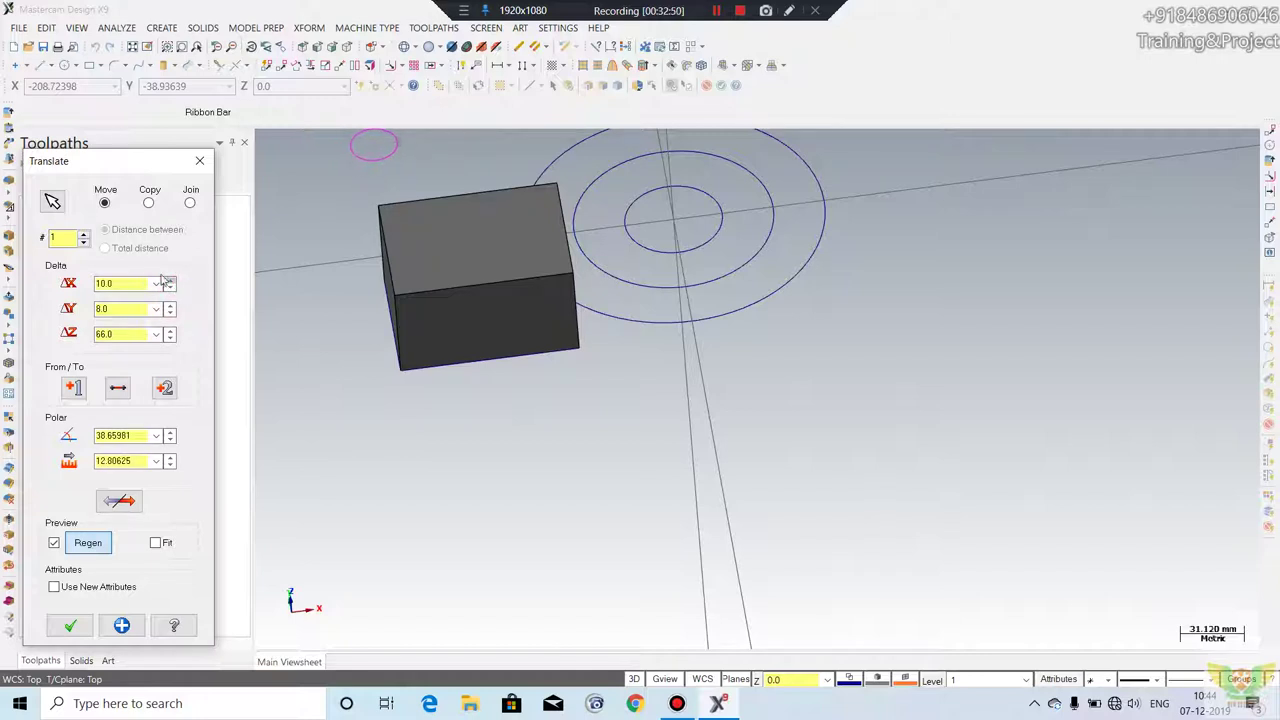
left_click(168, 281)
left_click(66, 622)
mouse_move(471, 465)
middle_mouse_down()
mouse_move(648, 371)
mouse_move(423, 289)
middle_mouse_up()
scroll(320, 431, "up", 1)
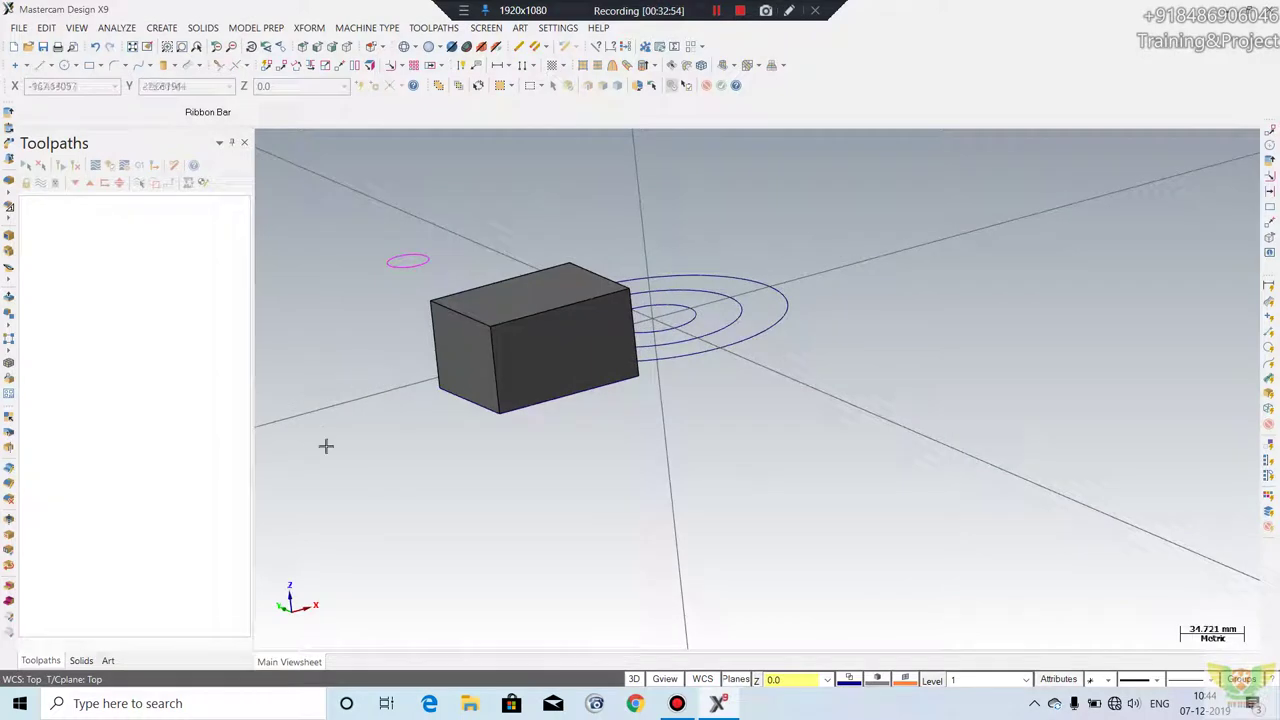
- Project a copy of the raised circle to a depth of 20.0
left_click(306, 28)
left_click(318, 192)
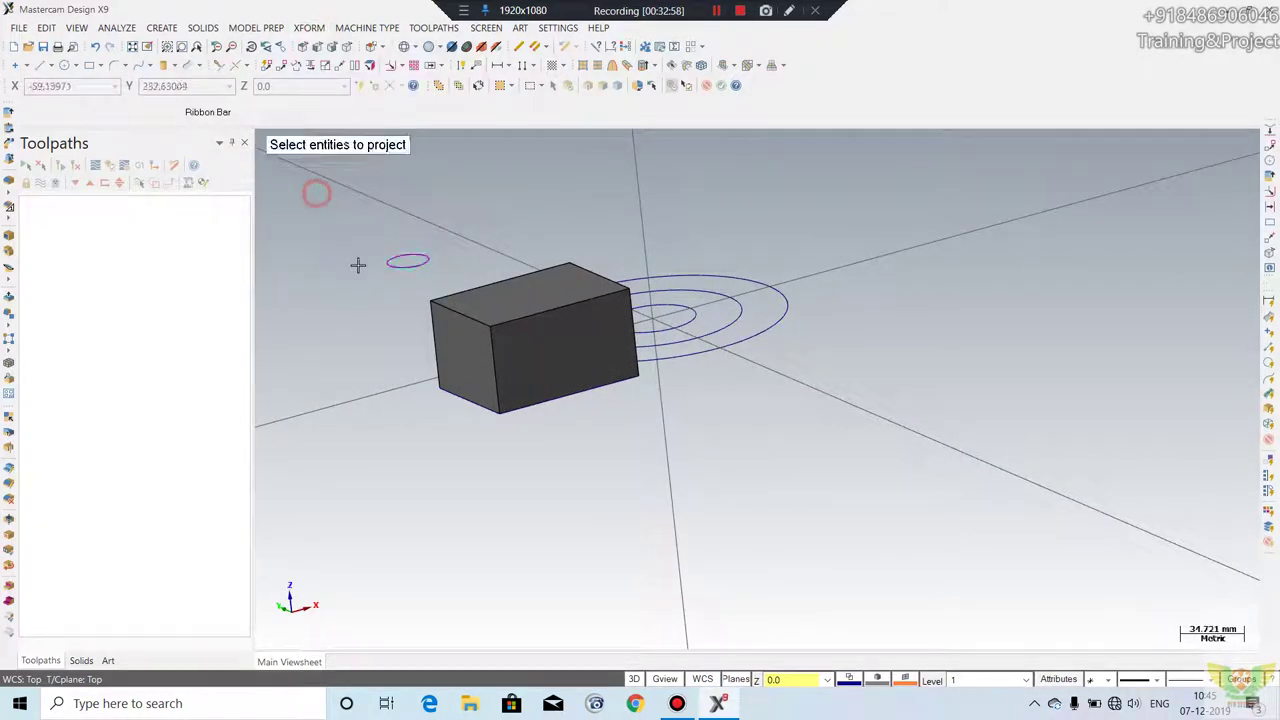
left_click(386, 264)
key("Return")
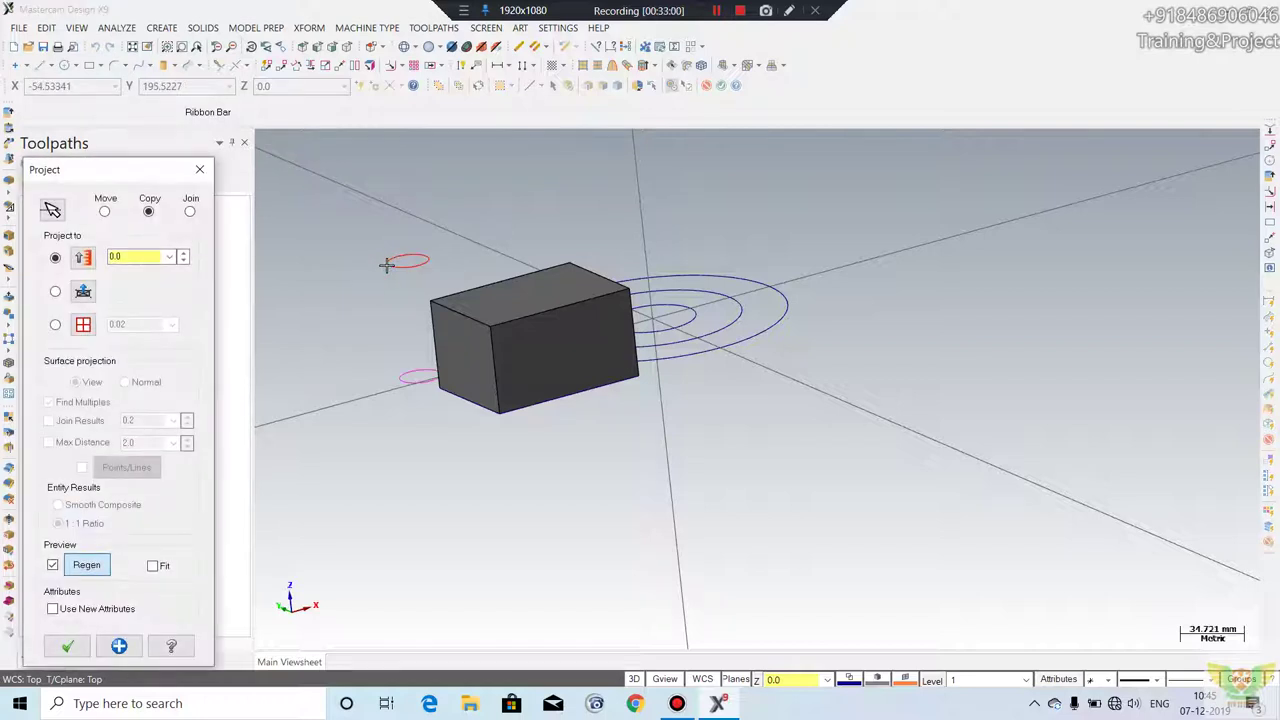
scroll(371, 351, "up", 1)
scroll(394, 360, "up", 2)
scroll(412, 364, "up", 2)
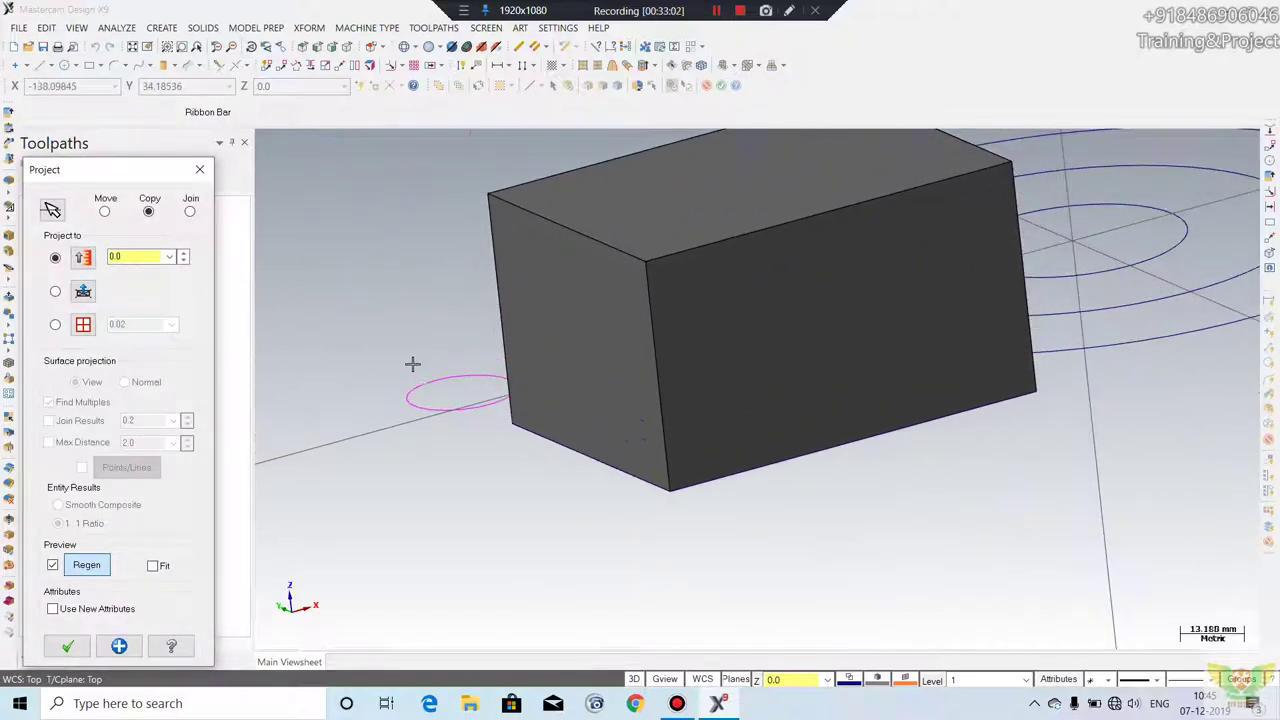
double_click(143, 255)
type("20")
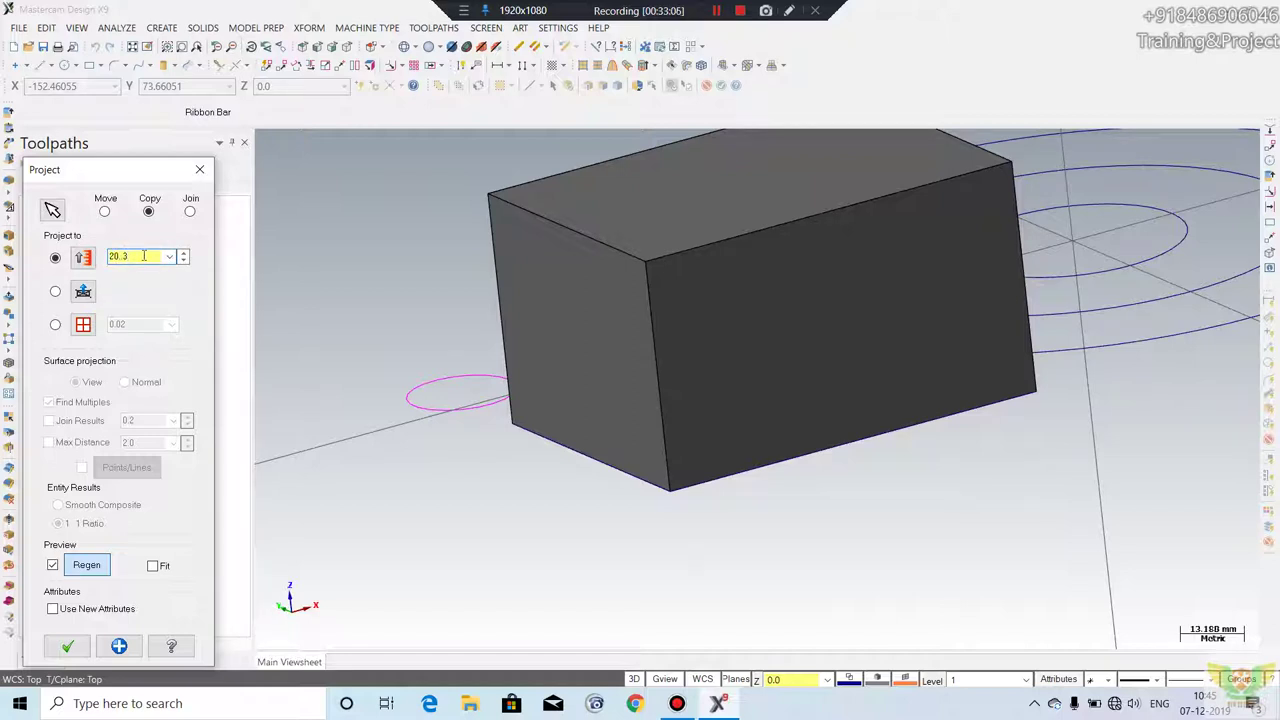
key("Return")
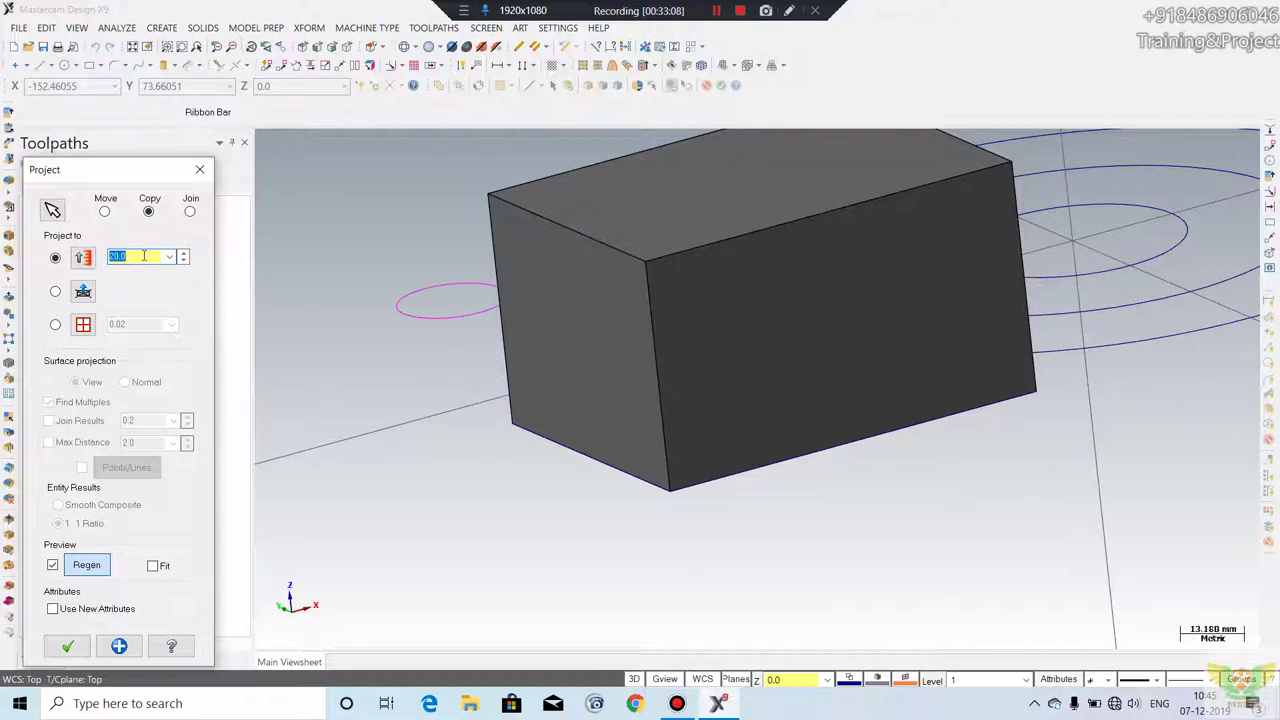
middle_click_drag(358, 316, 531, 346)
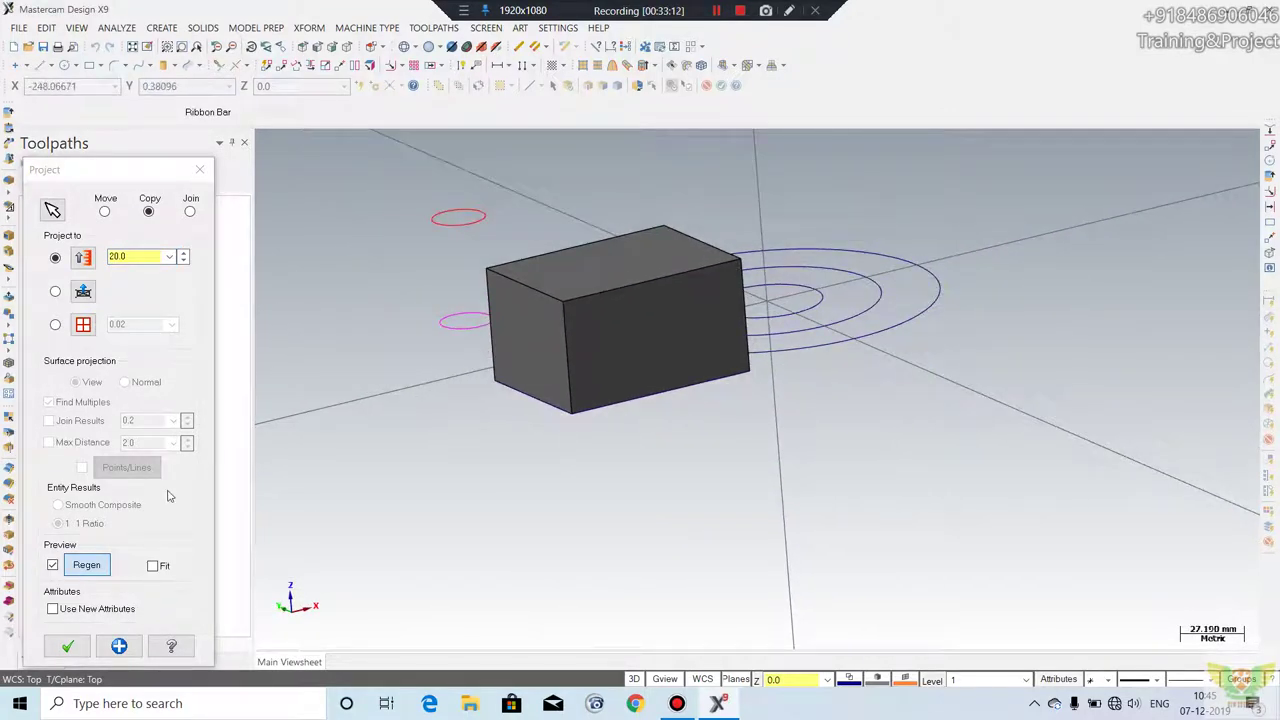
mouse_move(509, 251)
middle_mouse_down()
mouse_move(329, 217)
mouse_move(451, 191)
mouse_move(585, 220)
mouse_move(534, 197)
mouse_move(471, 389)
middle_mouse_up()
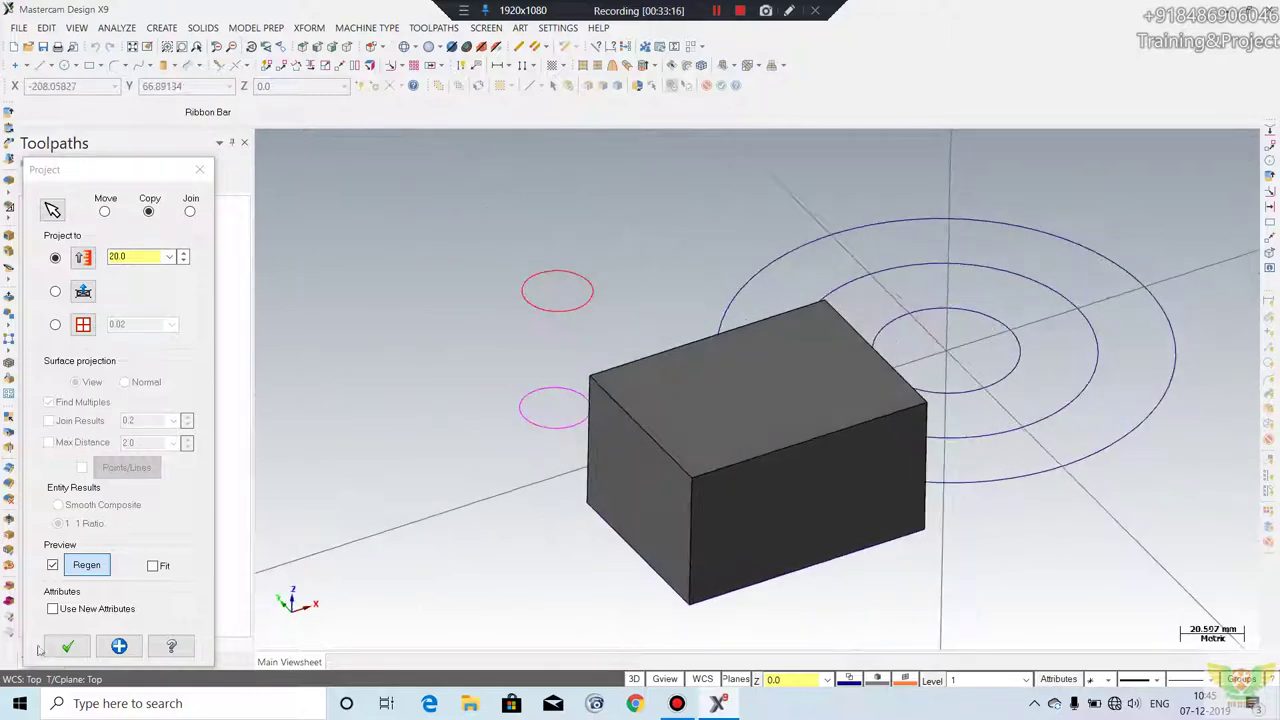
scroll(471, 389, "down", 1)
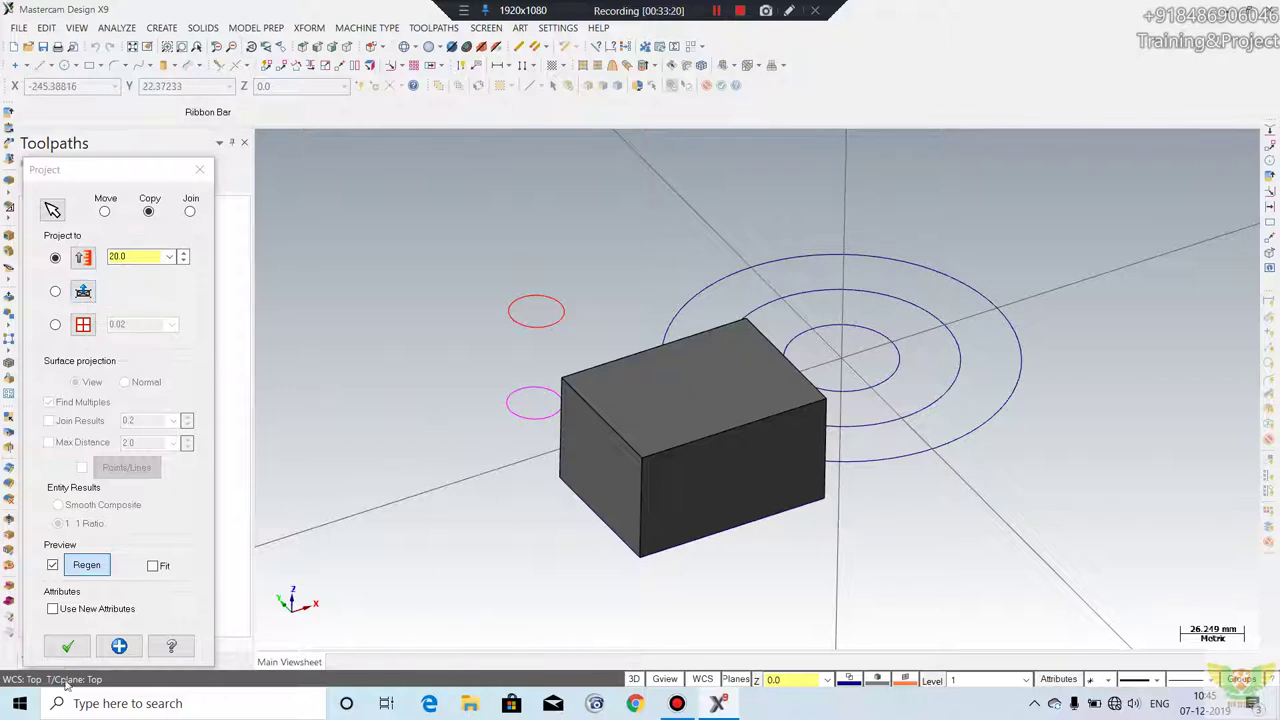
left_click(67, 646)
scroll(510, 400, "down", 2)
scroll(713, 360, "down", 1)
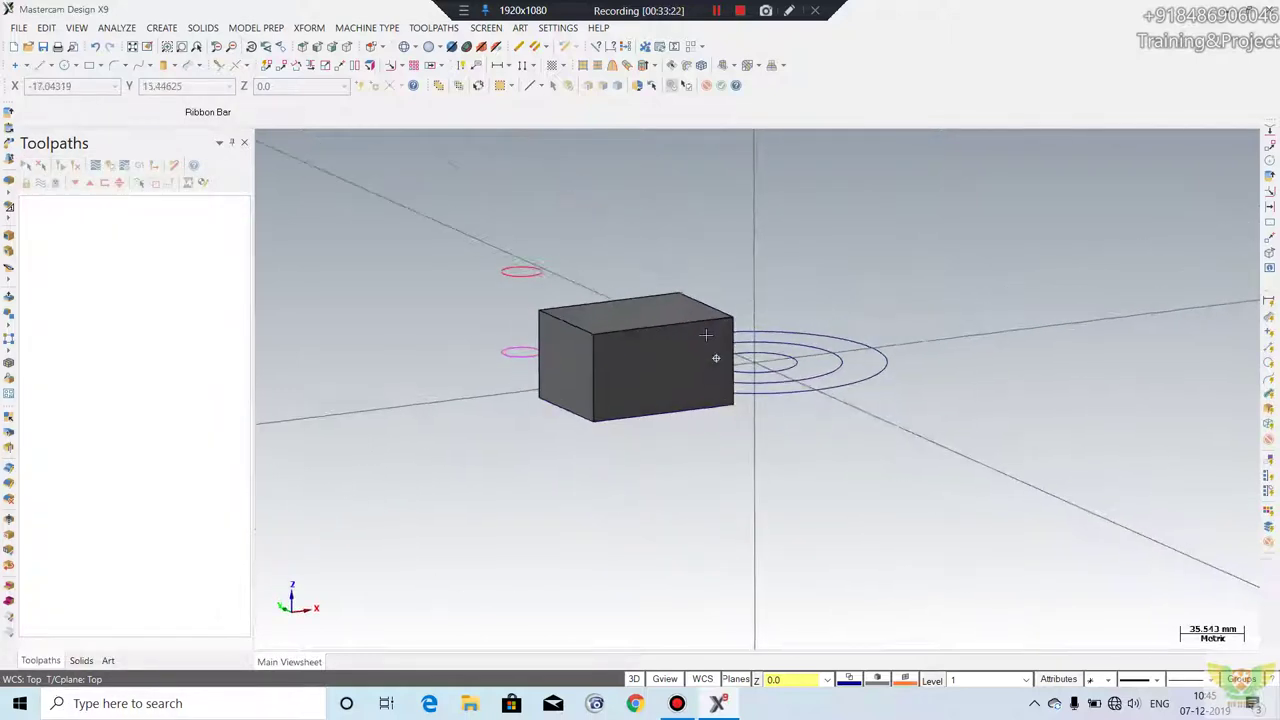
- Start a rectangular array of the outer circle with more copies spaced 100.0 apart
scroll(508, 351, "up", 1)
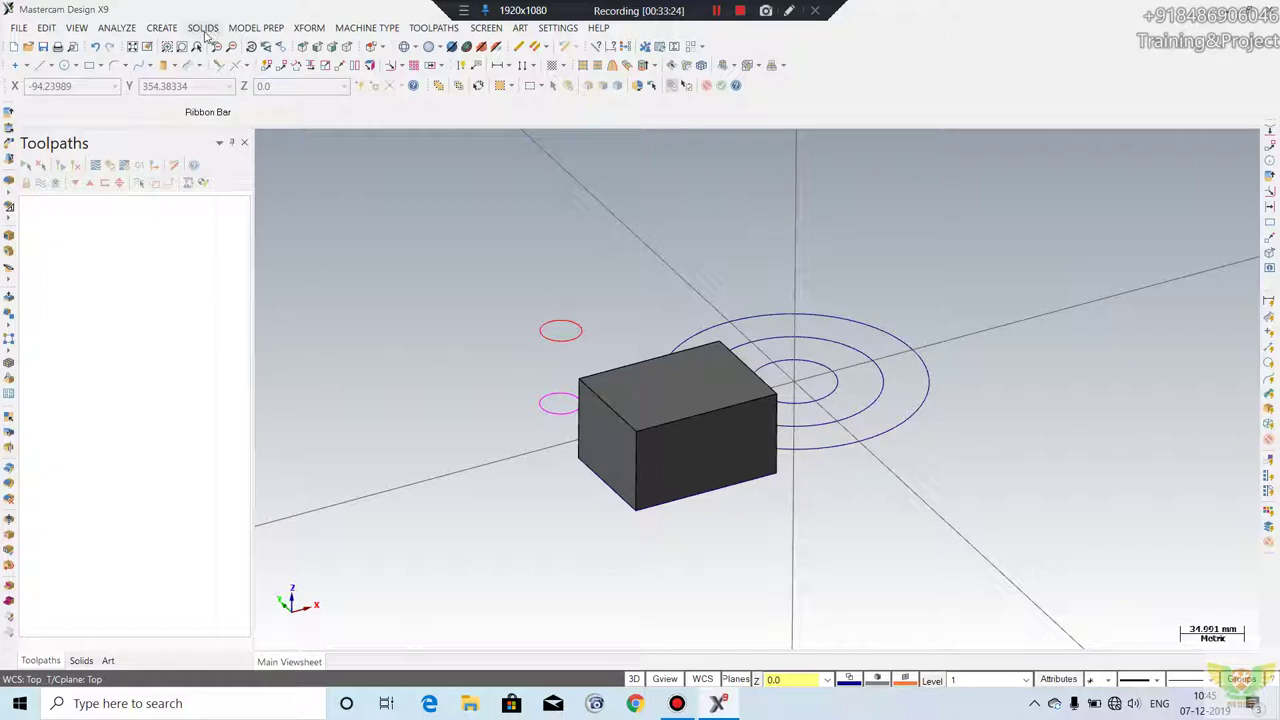
left_click(312, 25)
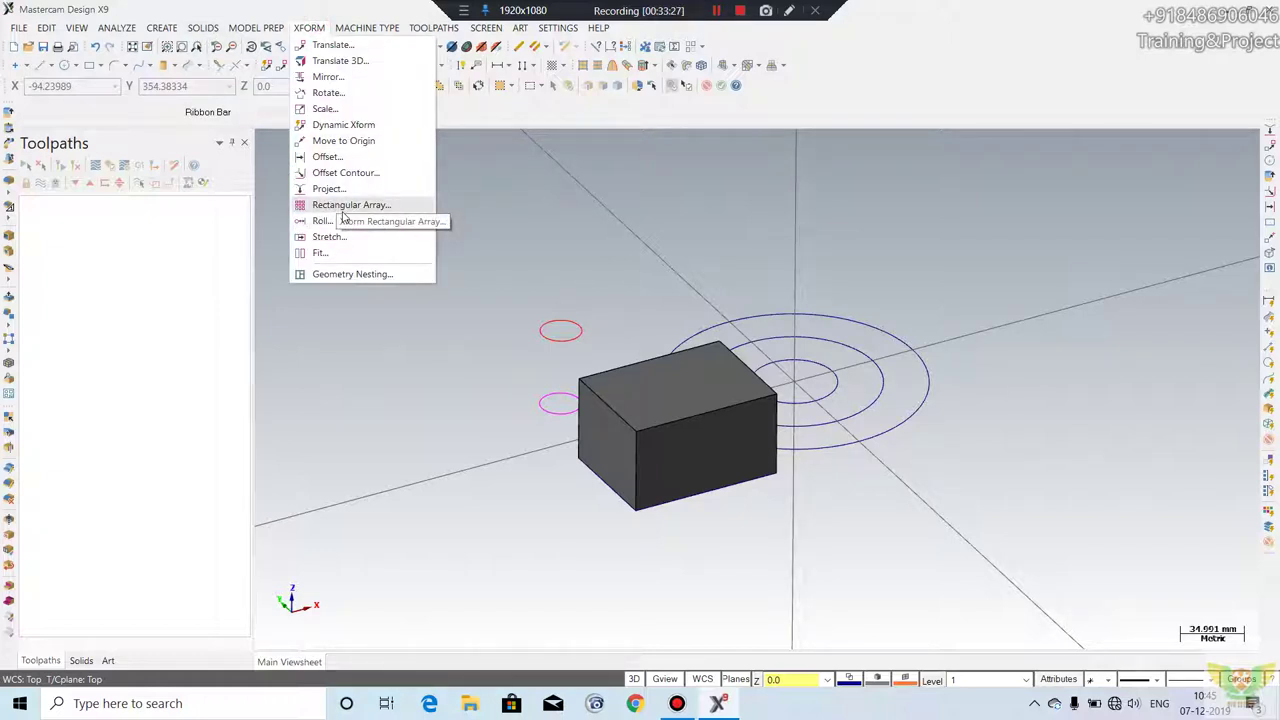
left_click(343, 206)
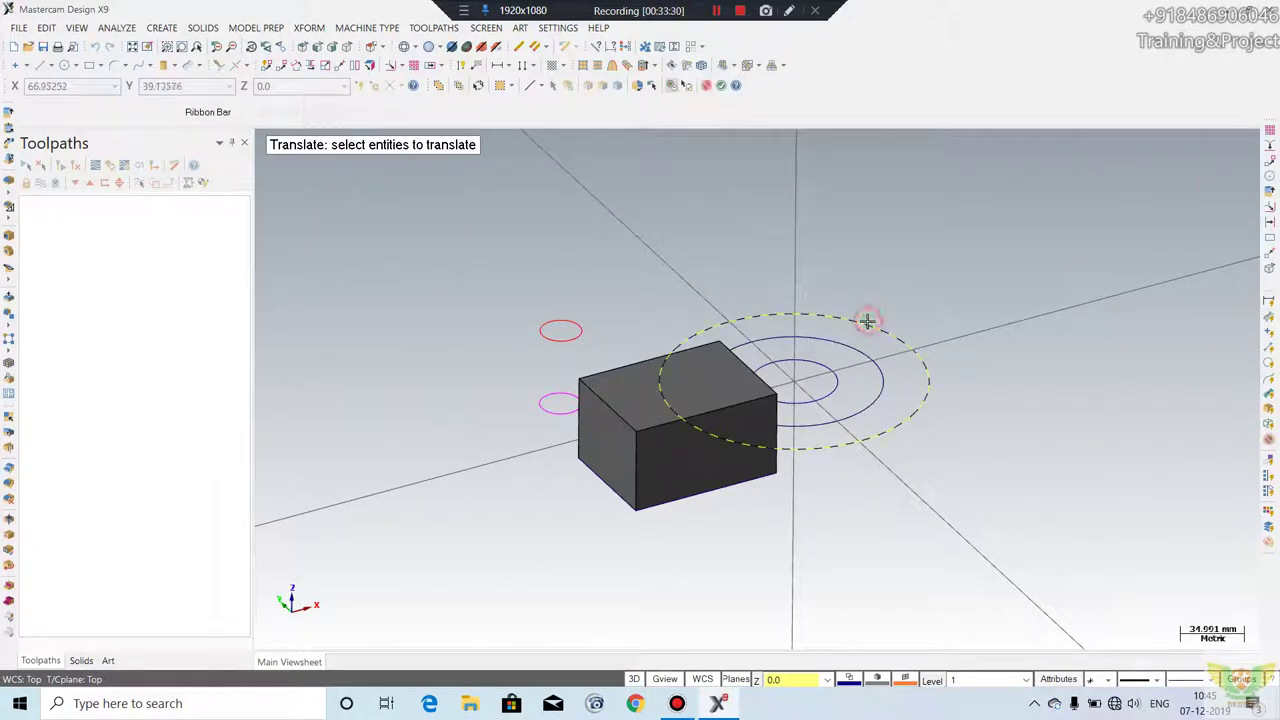
key("Return")
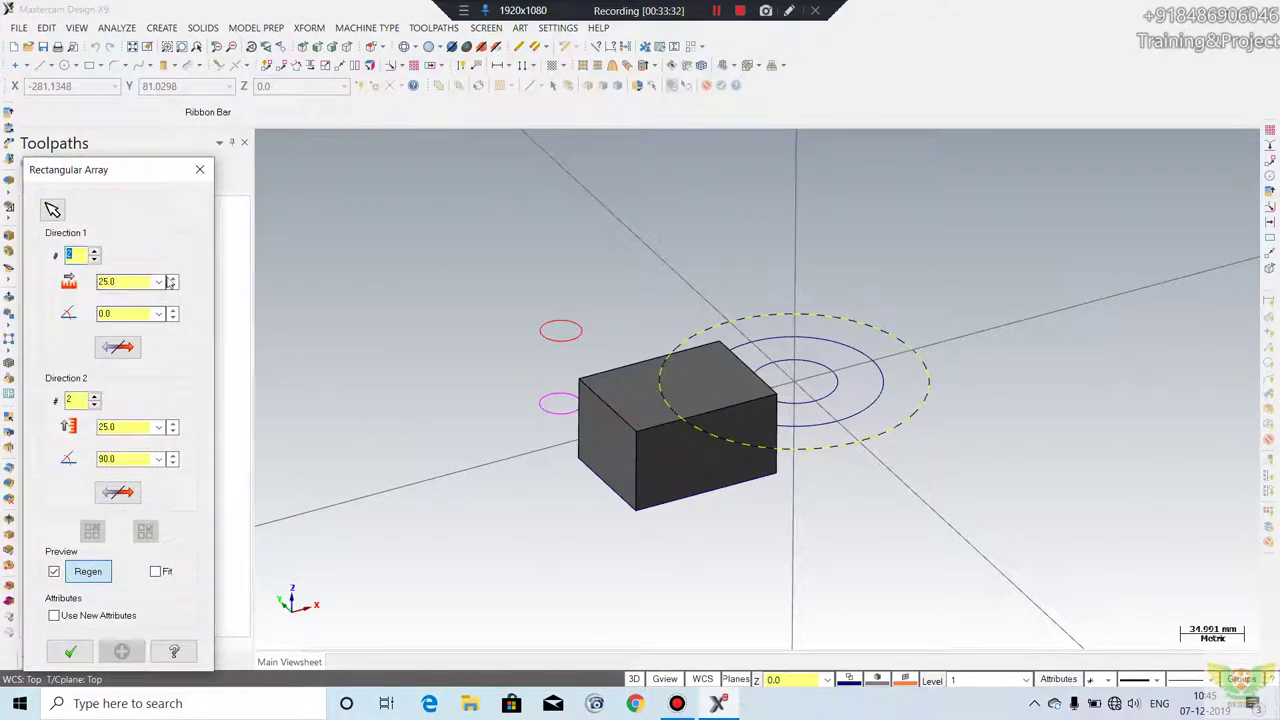
double_click(173, 280)
mouse_move(506, 294)
middle_mouse_down()
mouse_move(436, 336)
mouse_move(400, 330)
middle_mouse_up()
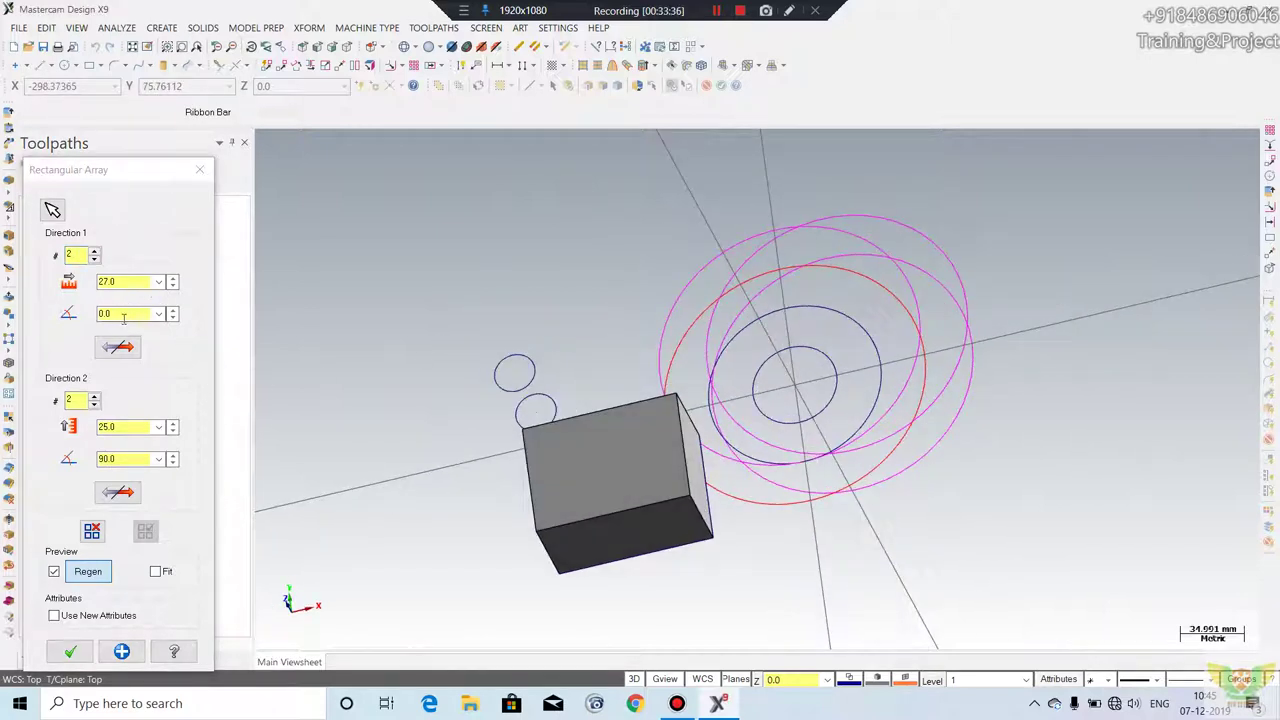
left_click(94, 251)
left_click(94, 251)
left_click(94, 251)
double_click(130, 281)
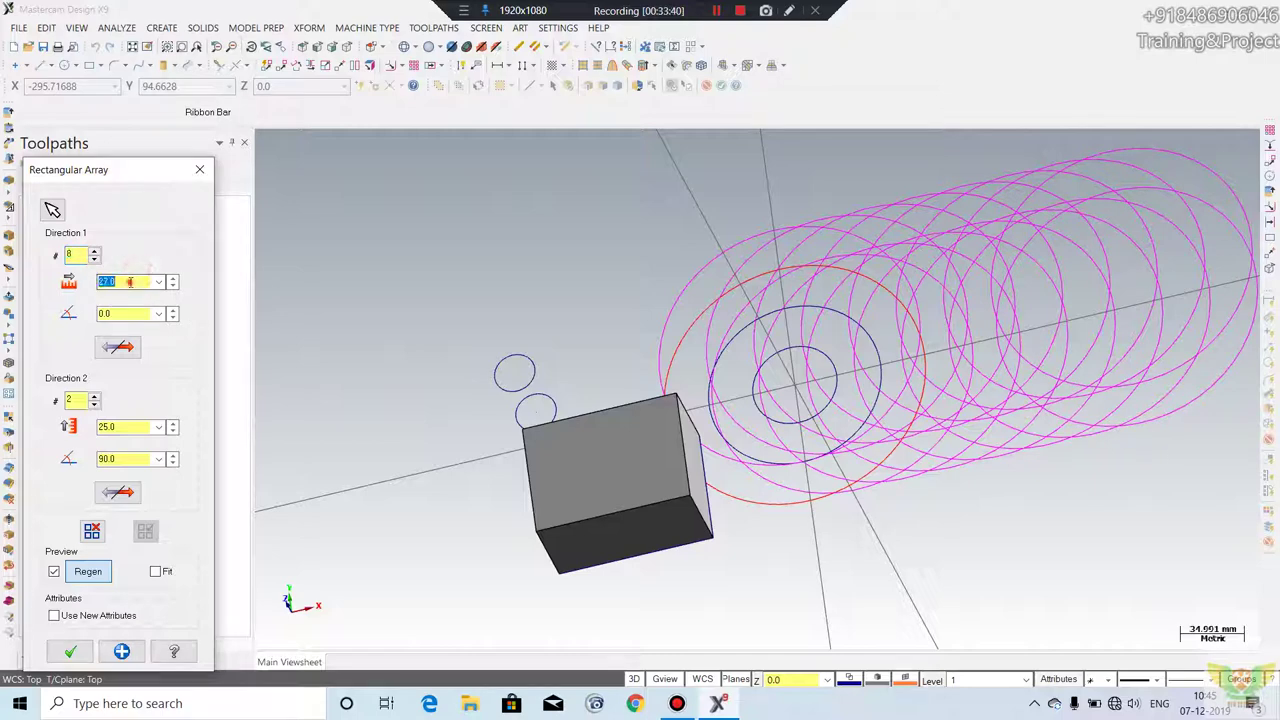
type("100")
key("Return")
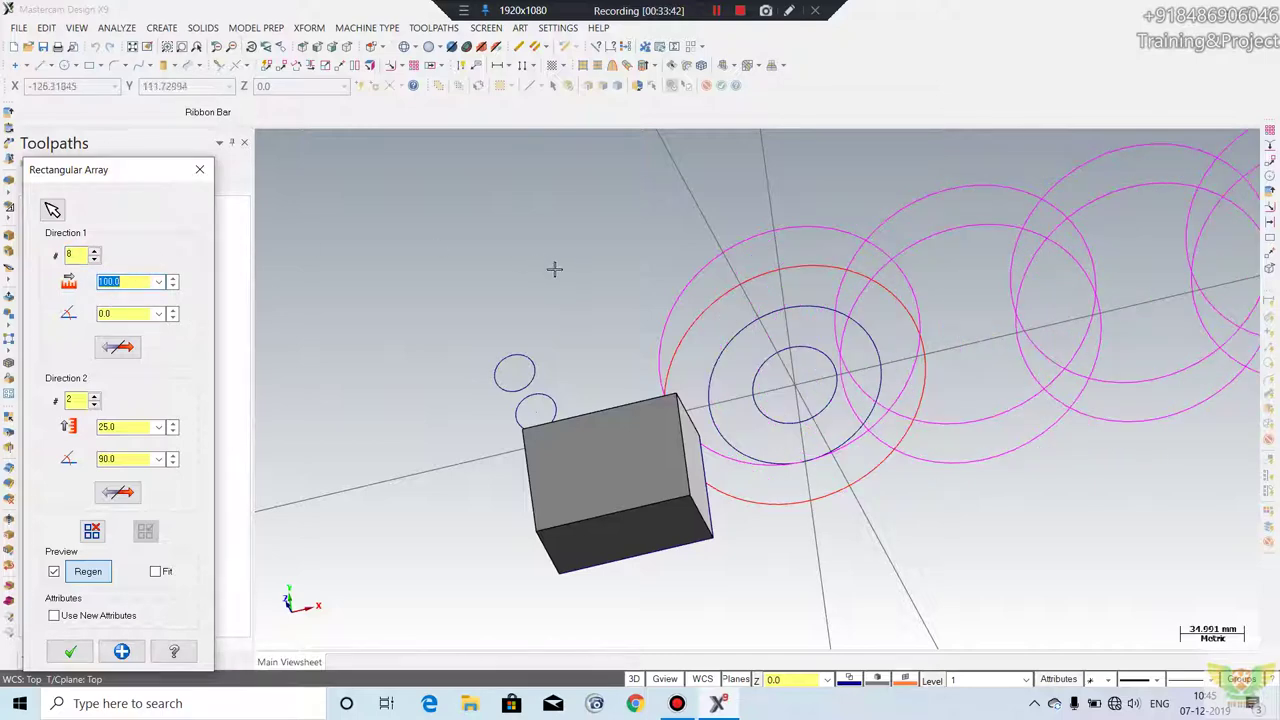
scroll(478, 369, "down", 2)
scroll(470, 374, "down", 2)
scroll(877, 240, "up", 1)
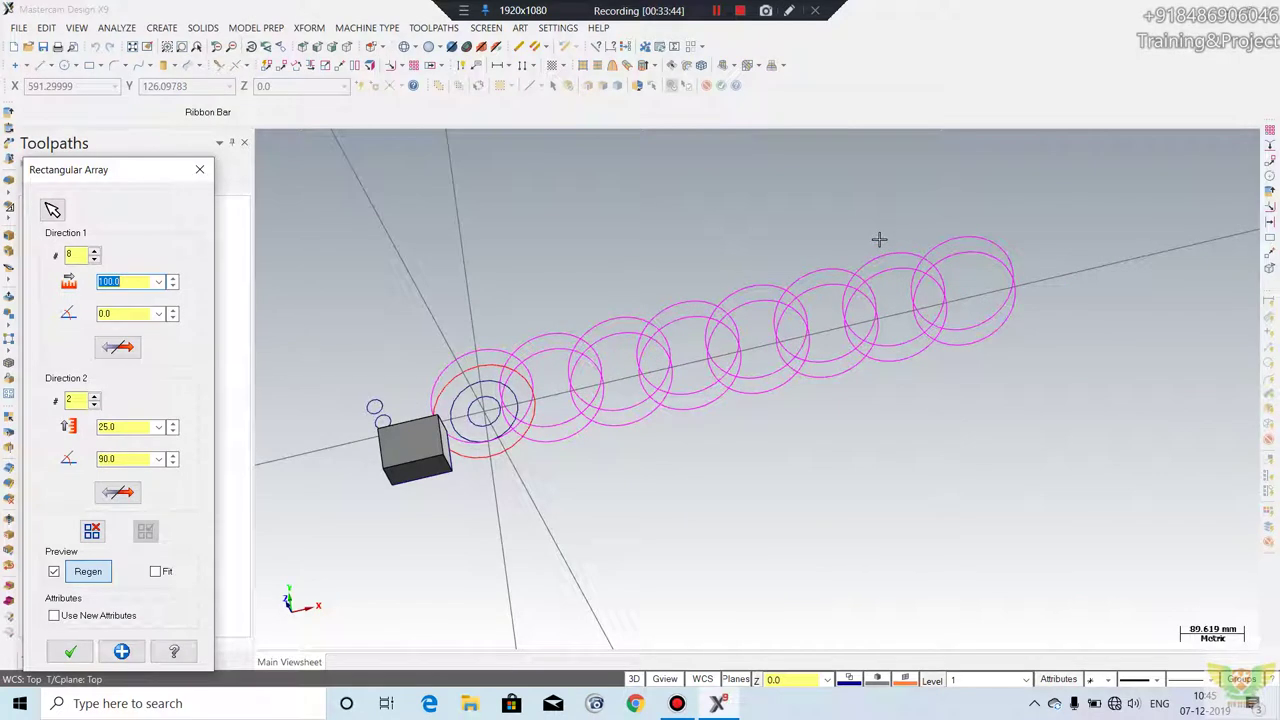
- Set the second-direction spacing to 100 and flip that row to the other side
left_click(94, 404)
left_click(119, 425)
type("100")
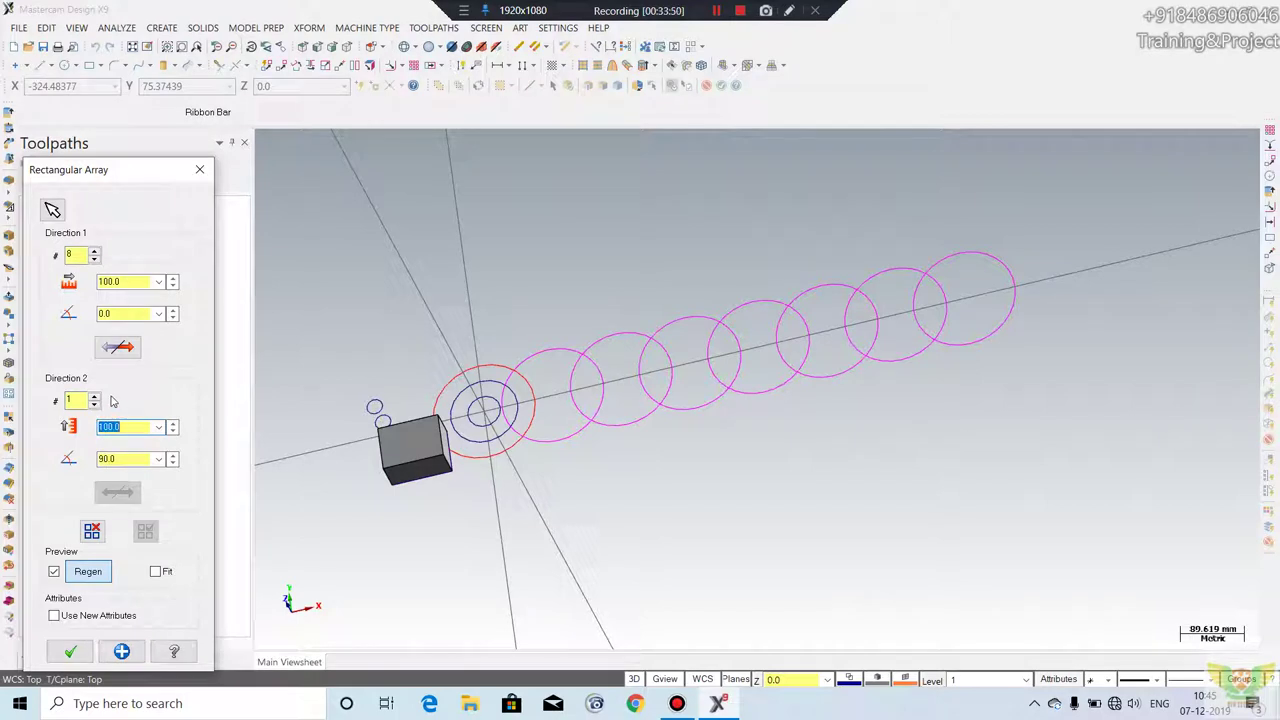
left_click(94, 398)
left_click(103, 490)
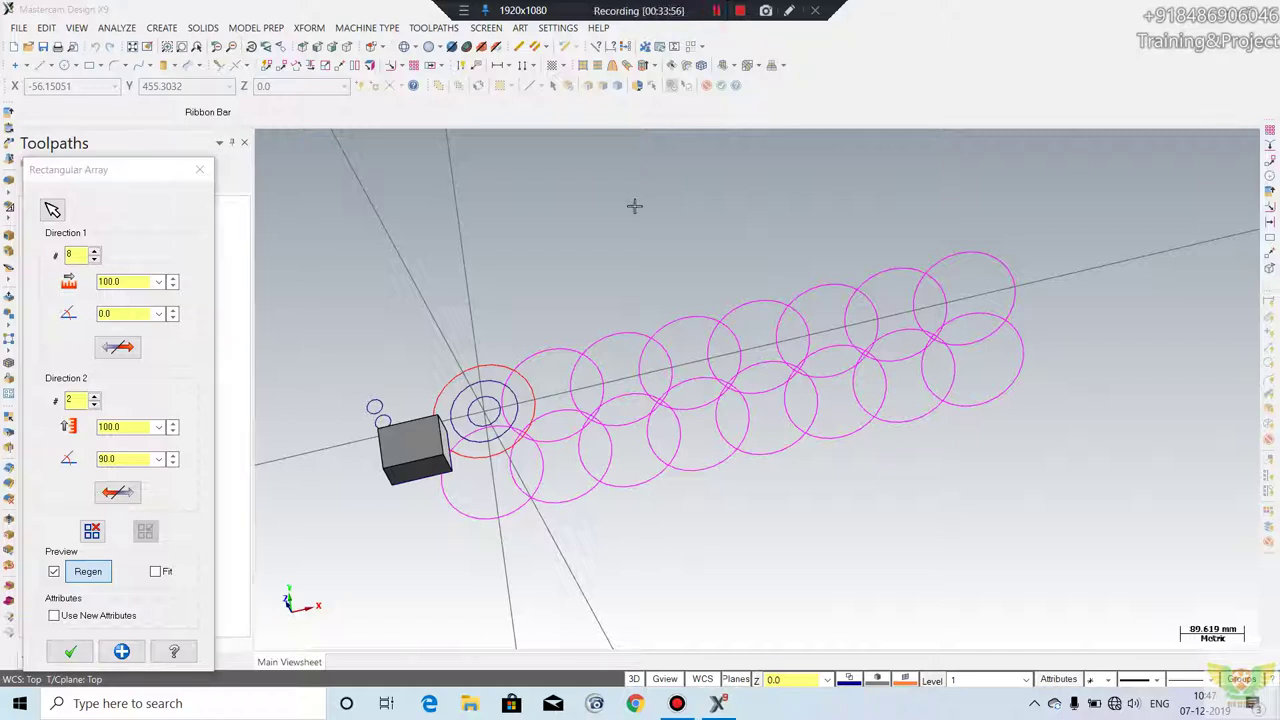
scroll(640, 220, "down", 3)
- Close the Rectangular Array dialog without applying the array
left_click(309, 28)
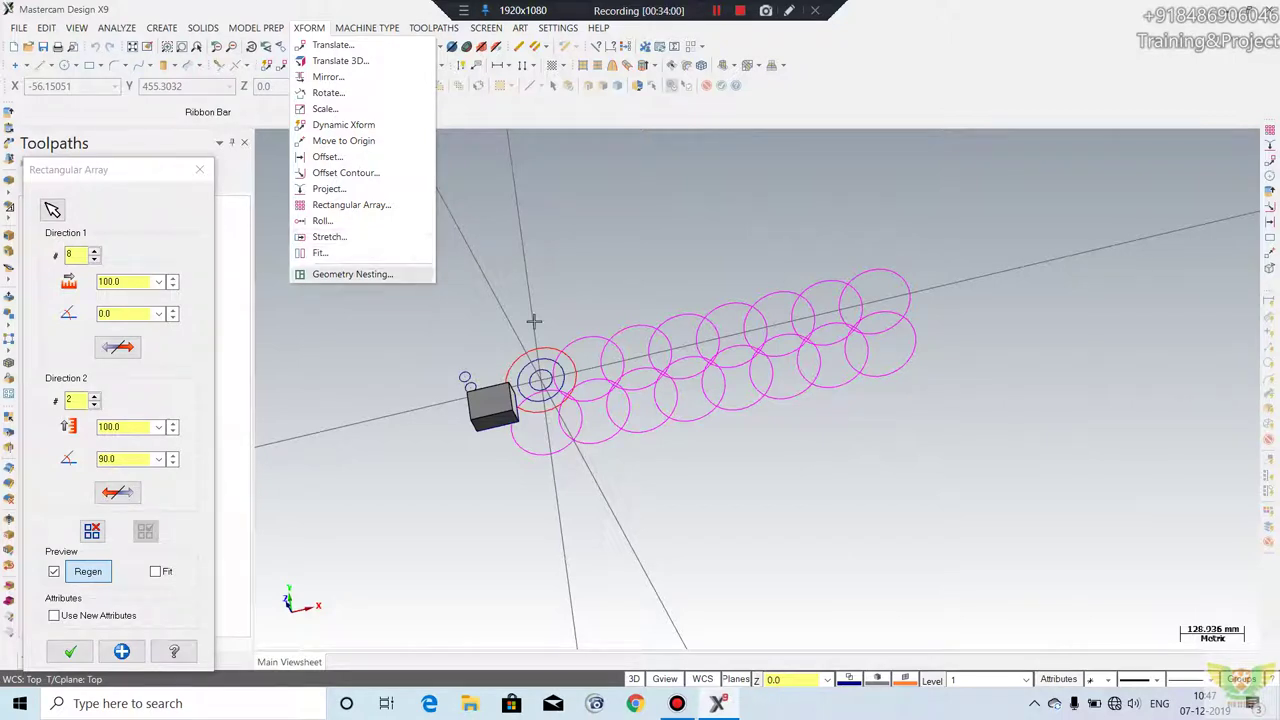
left_click(203, 174)
left_click(203, 174)
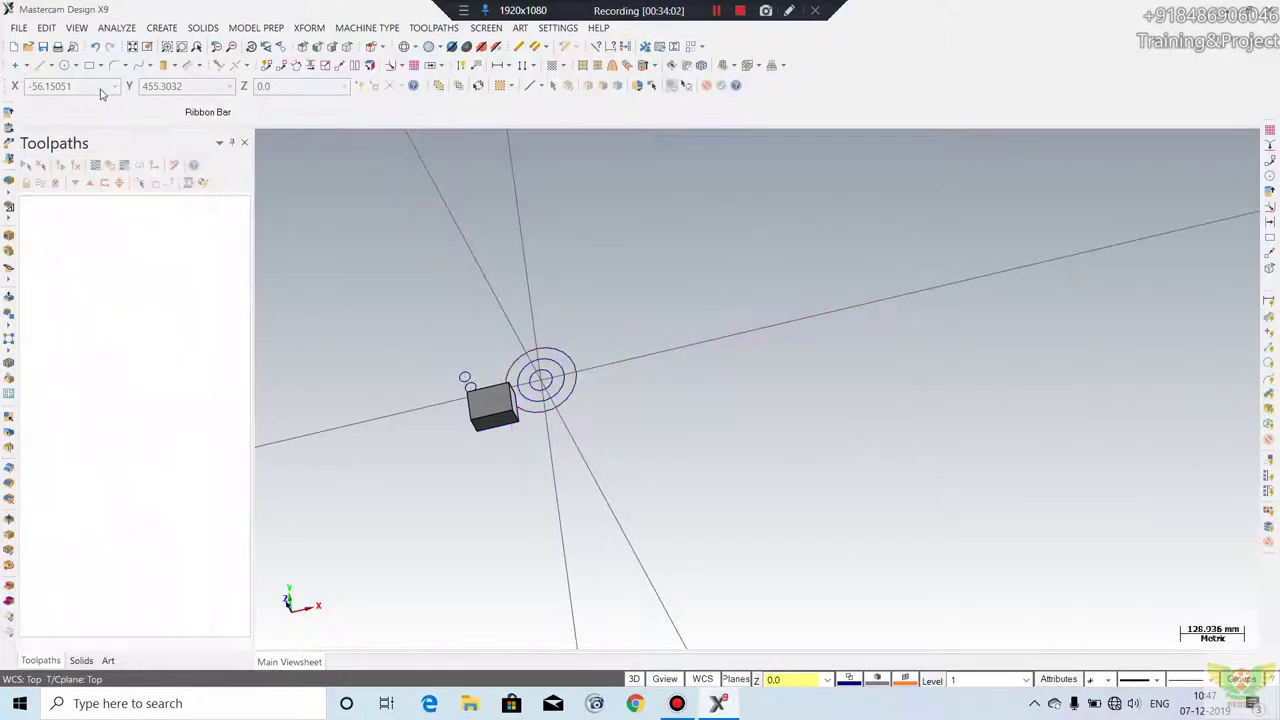
- Draw a new rectangle to the right of the circles
left_click(91, 66)
left_click(667, 292)
left_click(768, 372)
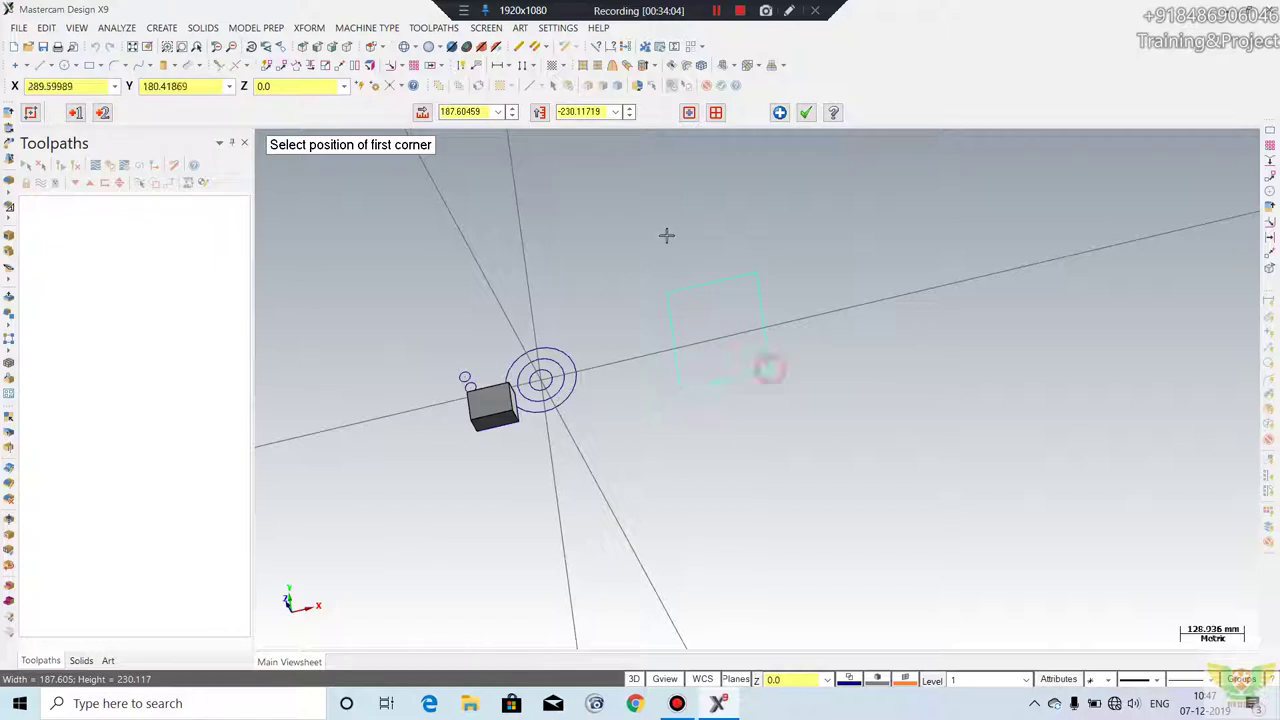
left_click(805, 112)
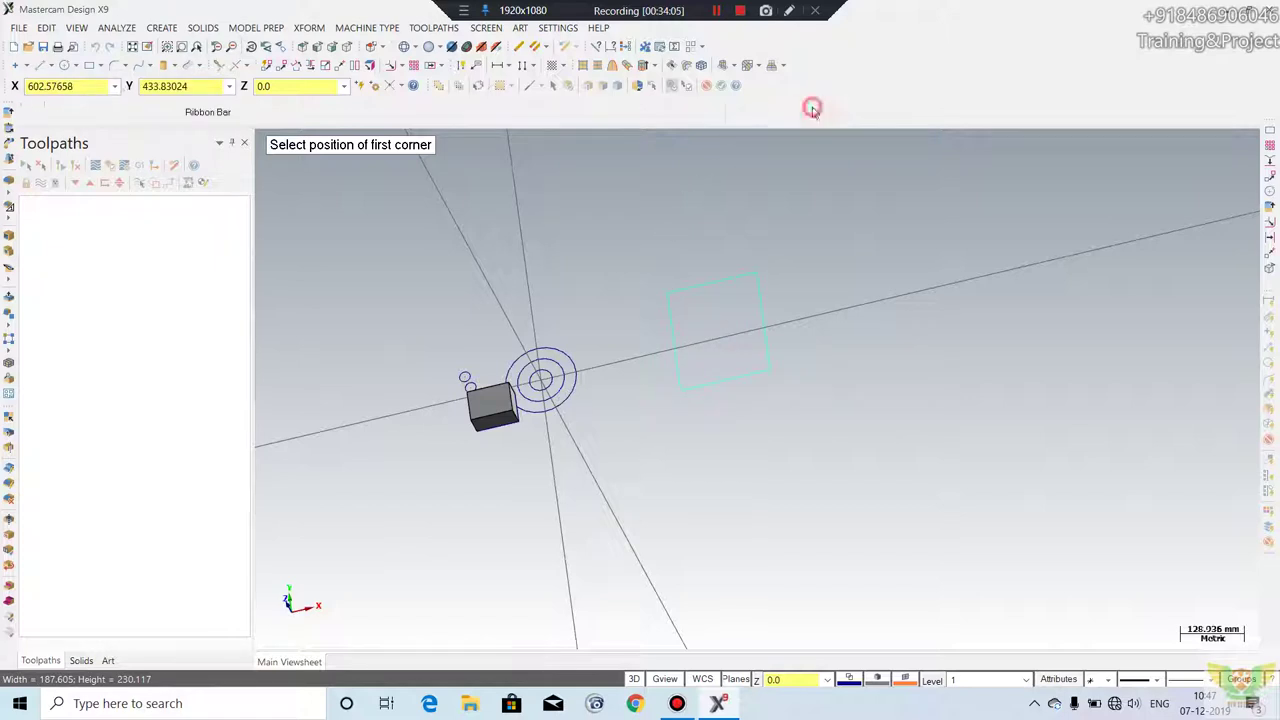
- Window the rectangle's lower corners for stretching
left_click(309, 27)
left_click(329, 236)
left_click_drag(809, 300, 636, 437)
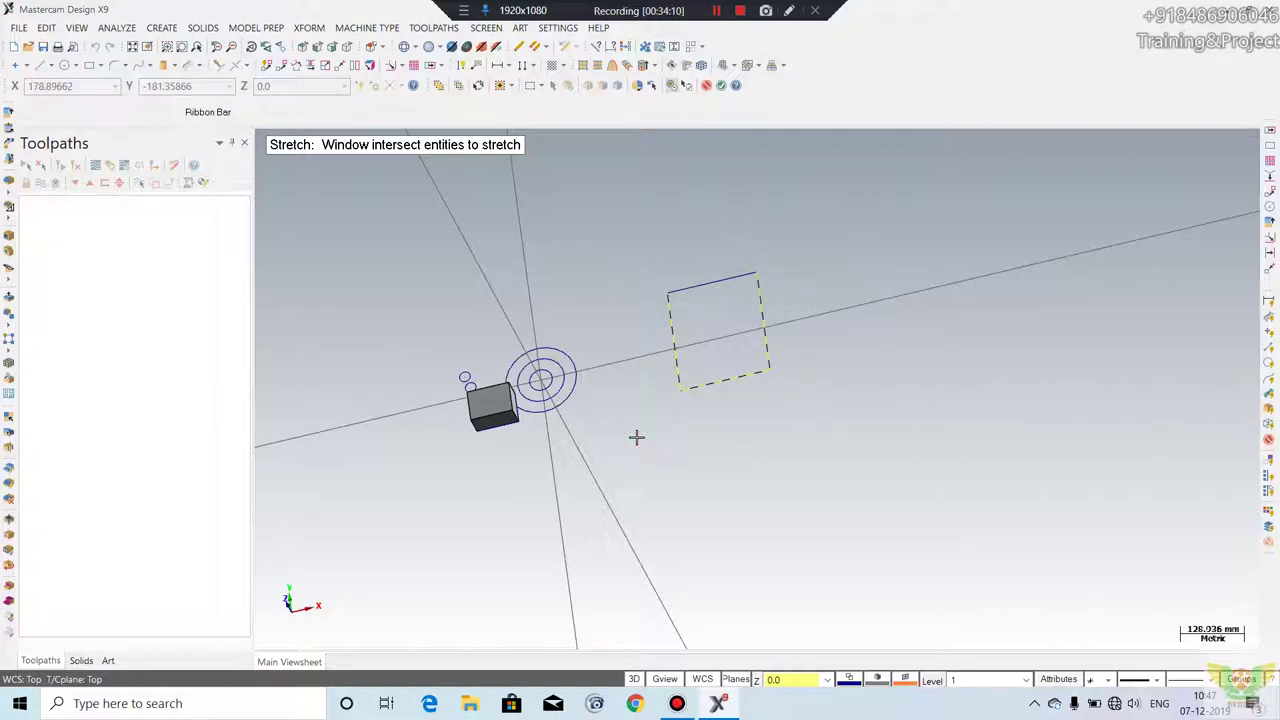
key("Return")
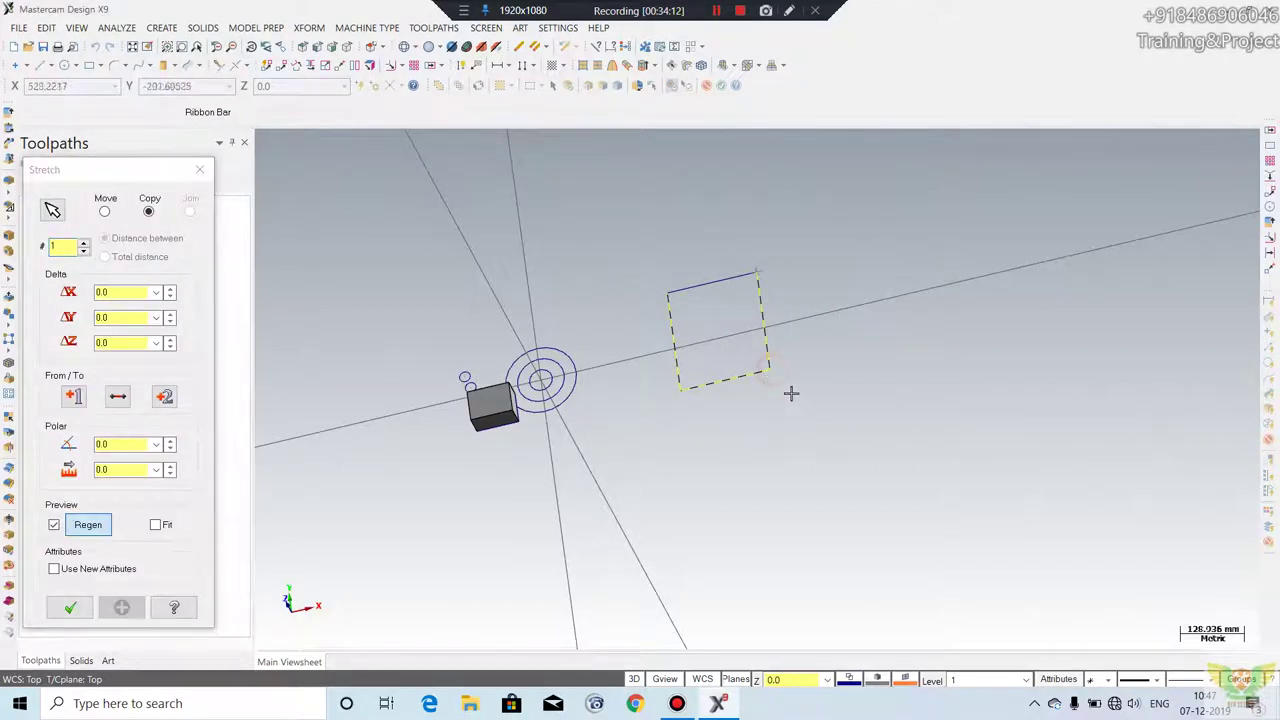
middle_click_drag(411, 371, 674, 300)
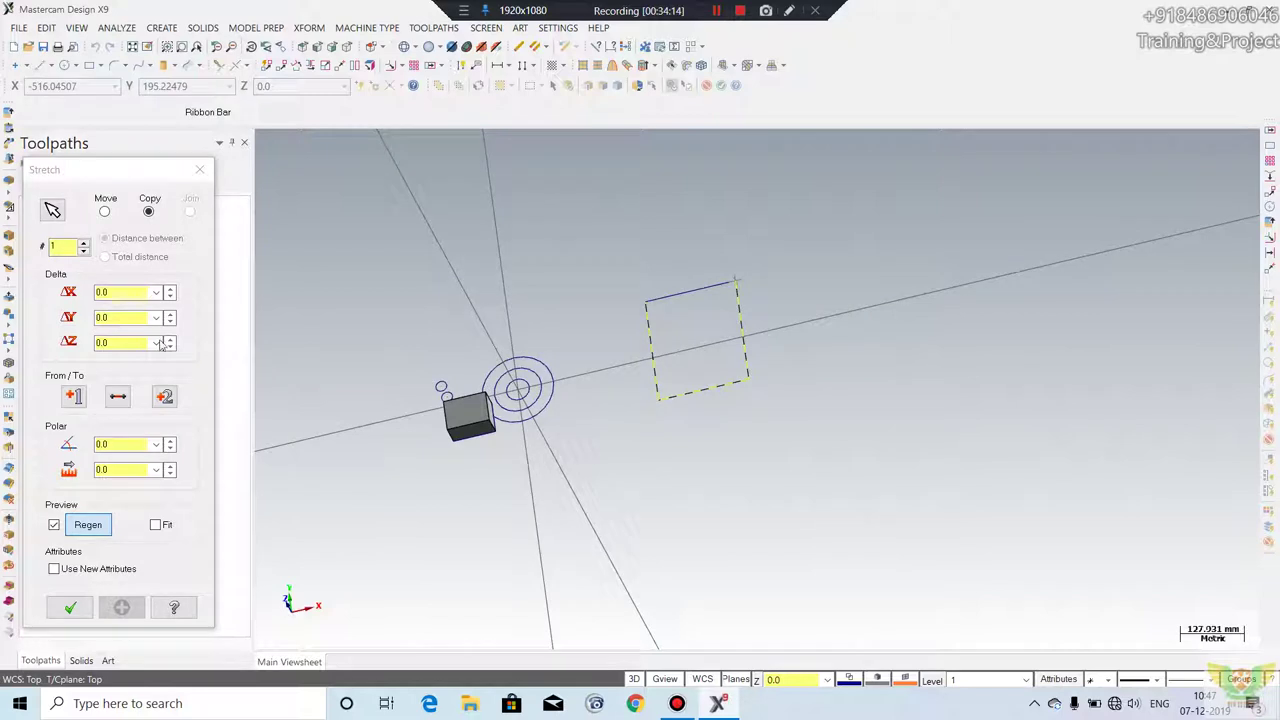
- Stretch the selected corners in Move mode by ΔX 23, ΔY 13 and ΔZ 12
left_click(170, 290)
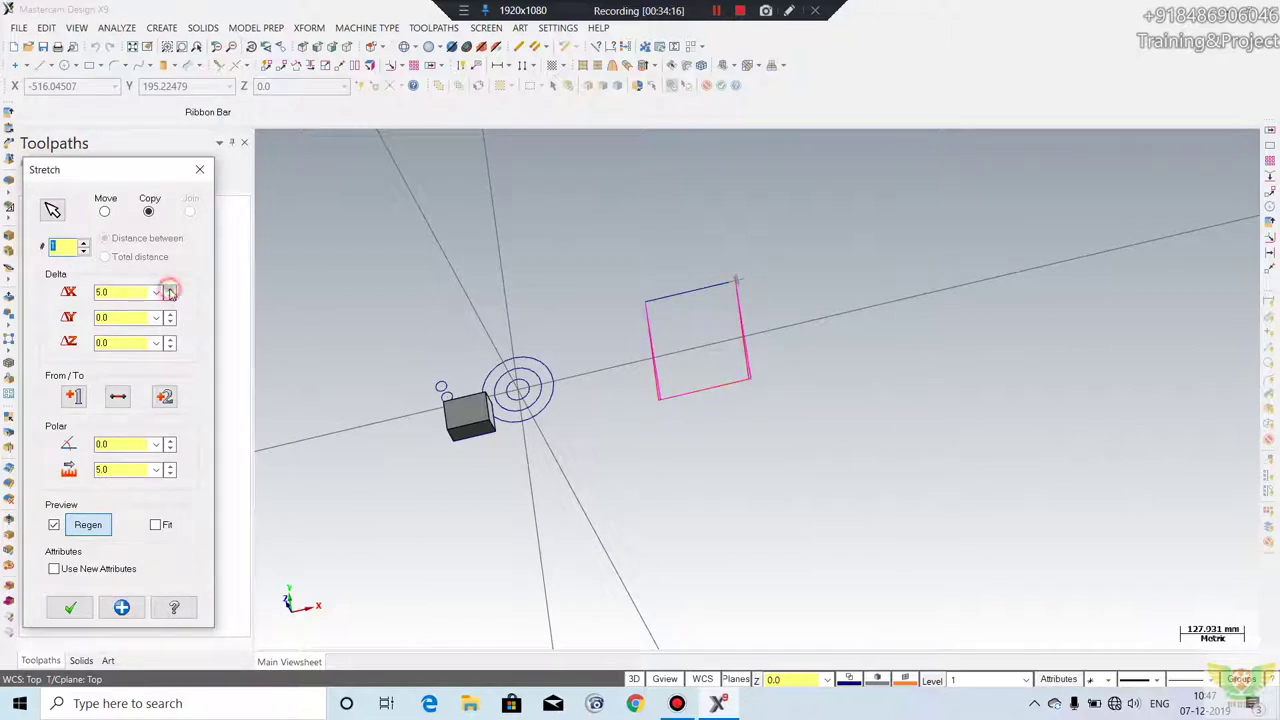
left_click(170, 290)
left_click(170, 290)
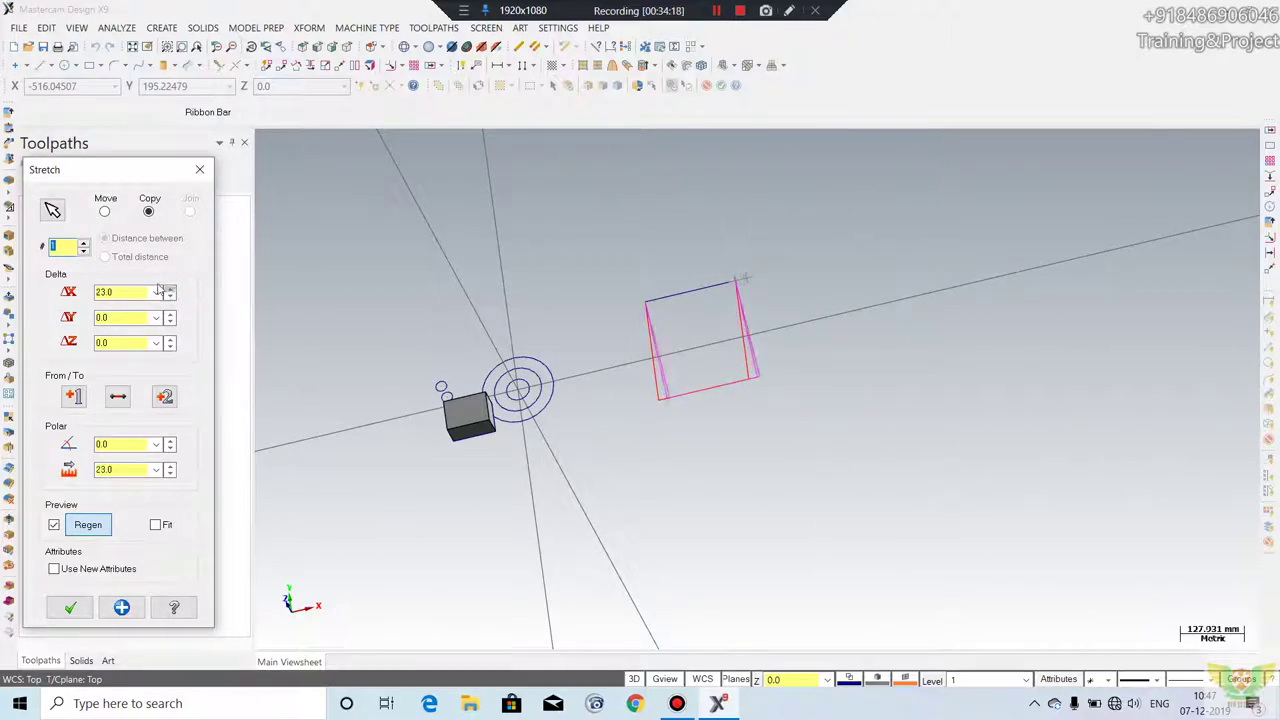
left_click(105, 211)
left_click(171, 315)
left_click(171, 315)
left_click(171, 315)
left_click(171, 315)
left_click(171, 315)
left_click(171, 315)
left_click(171, 315)
left_click(171, 315)
left_click(171, 340)
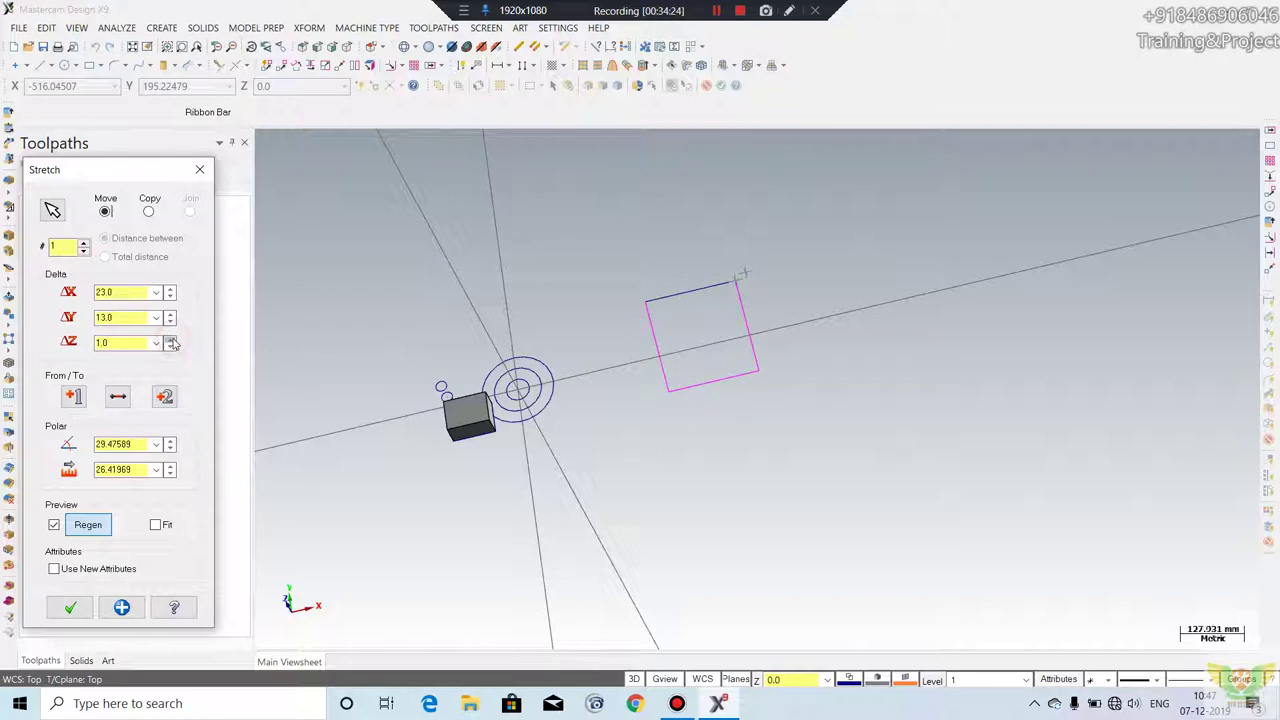
left_click(171, 340)
left_click(171, 340)
left_click(171, 340)
left_click(171, 340)
left_click(171, 340)
middle_click_drag(680, 334, 592, 332)
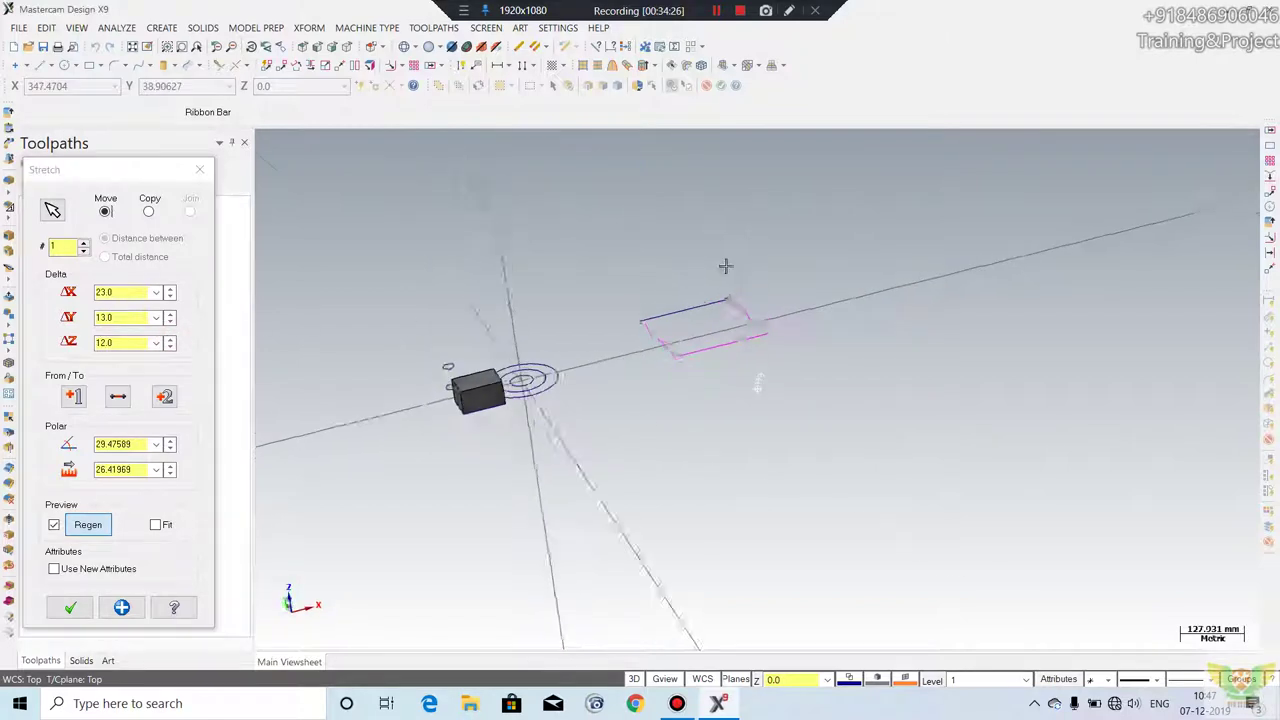
left_click(70, 607)
mouse_move(451, 474)
middle_mouse_down()
mouse_move(663, 463)
mouse_move(773, 283)
middle_mouse_up()
scroll(773, 283, "down", 2)
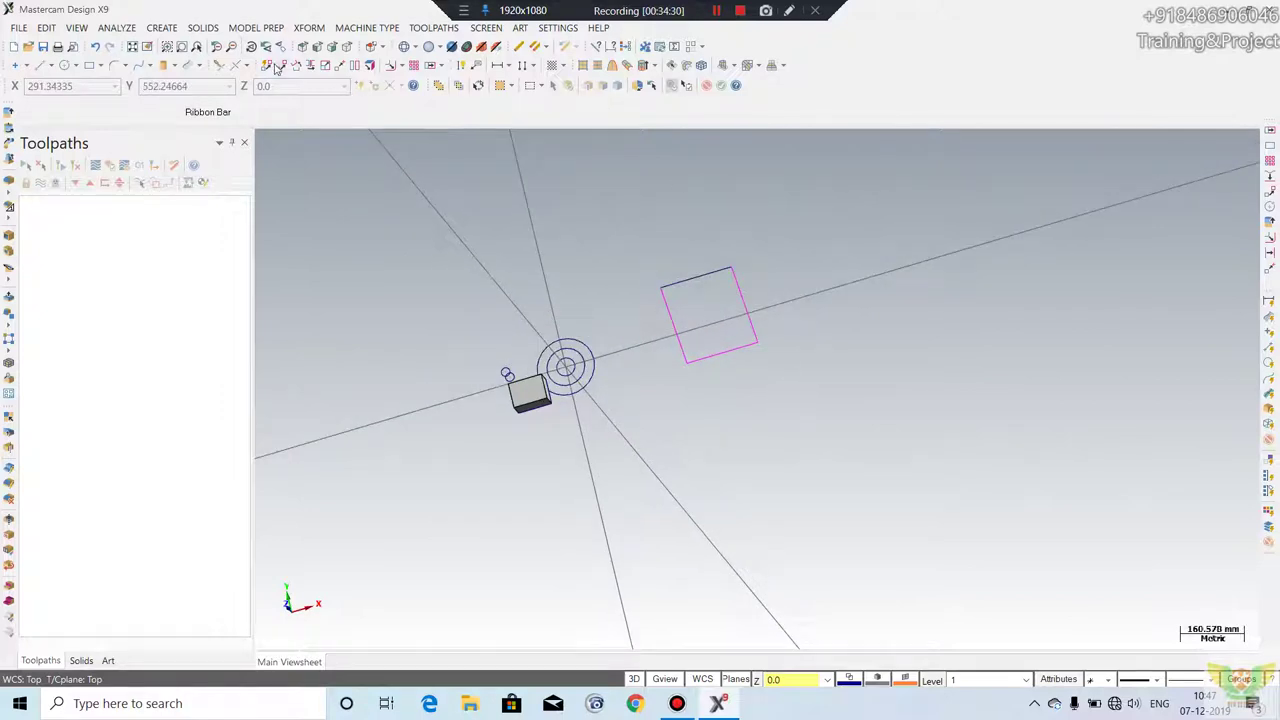
left_click(300, 28)
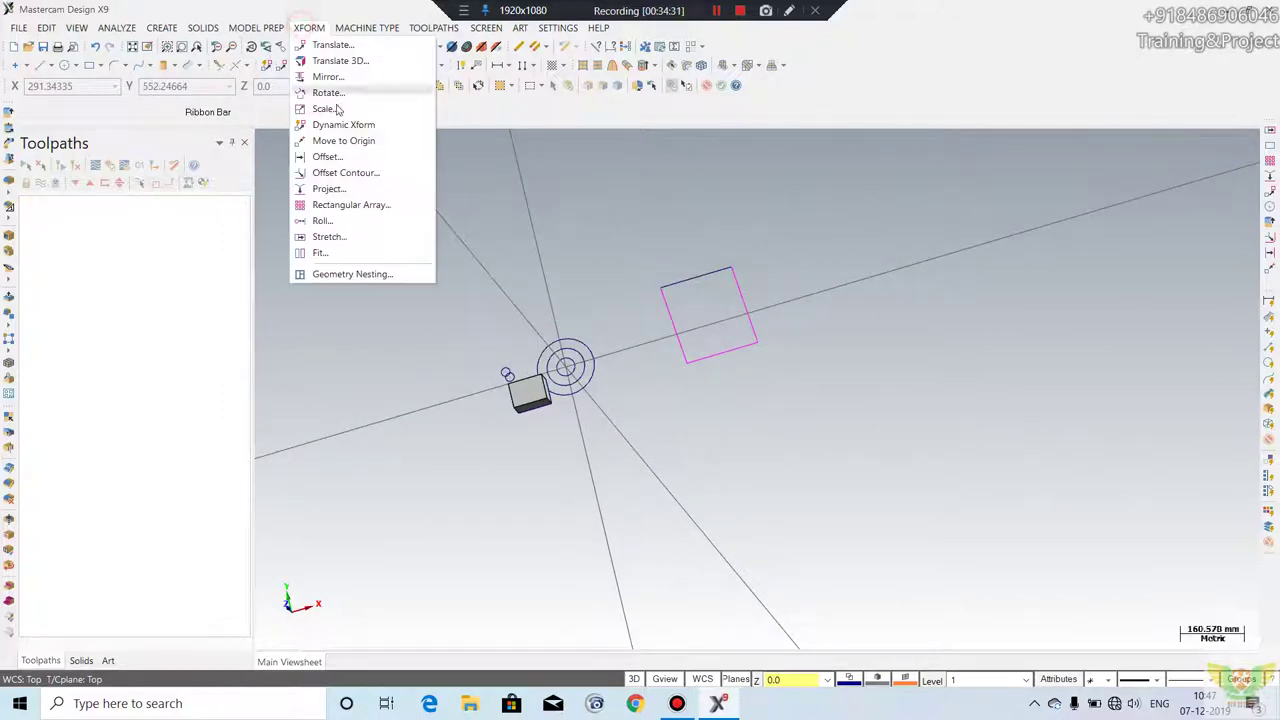
- Launch Fit and zoom in and out around the square at its selection prompt
left_click(328, 254)
scroll(530, 330, "down", 1)
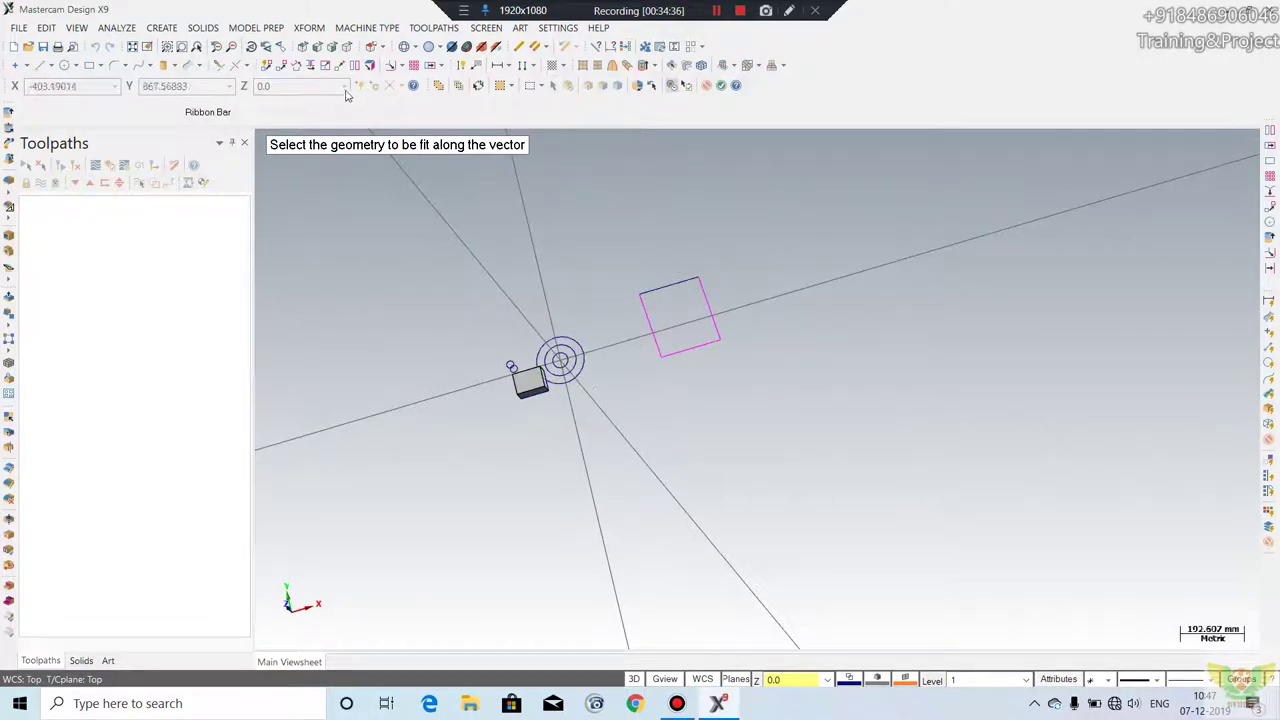
left_click(308, 28)
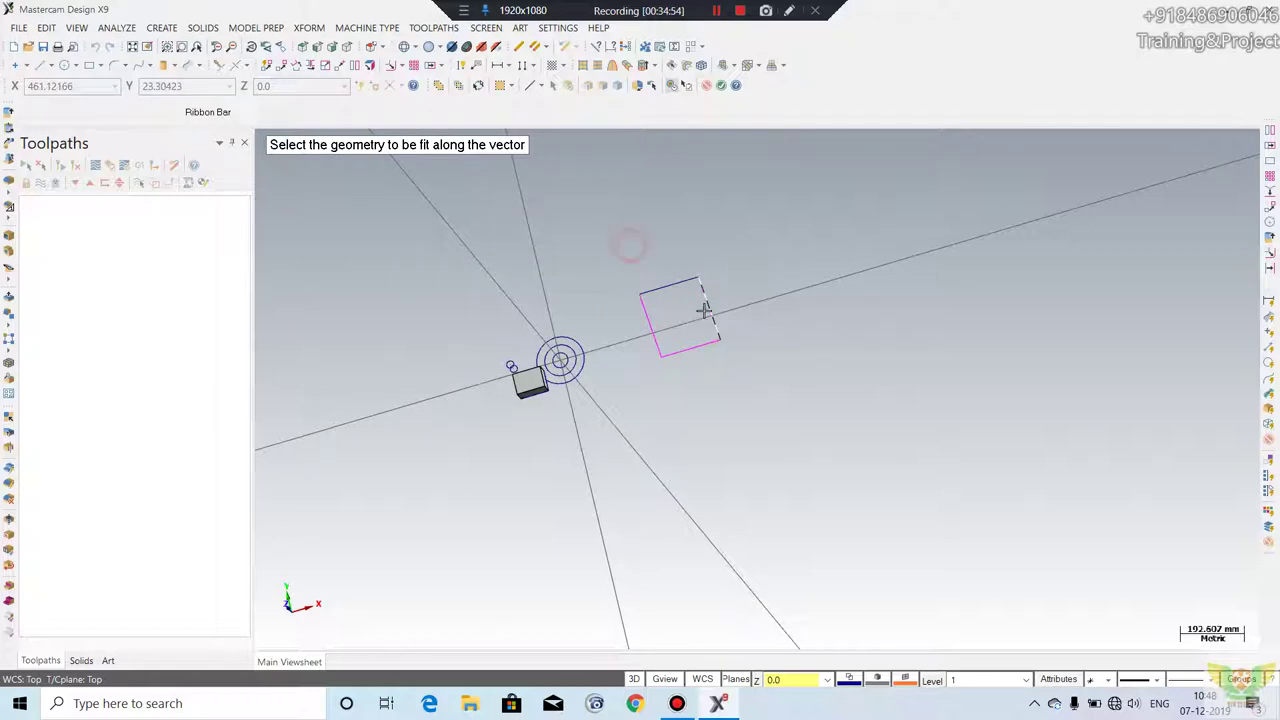
scroll(706, 300, "up", 3)
scroll(710, 295, "up", 2)
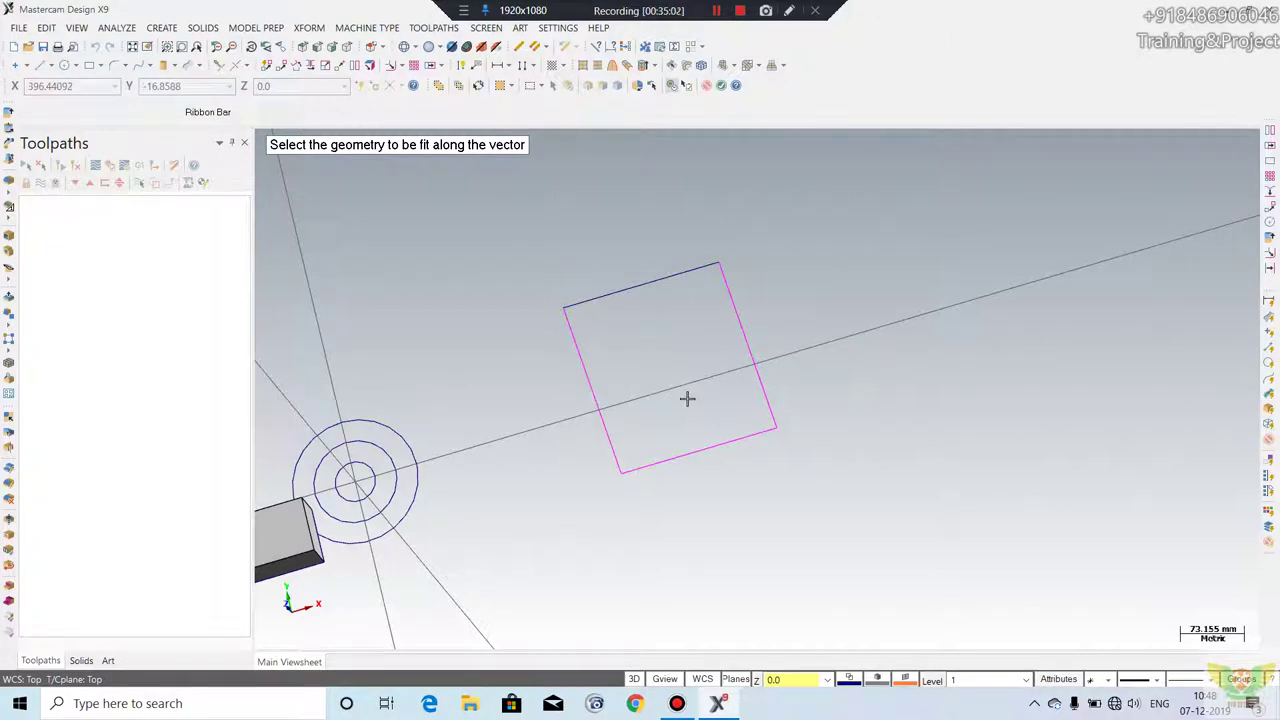
scroll(691, 288, "up", 1)
scroll(614, 280, "up", 3)
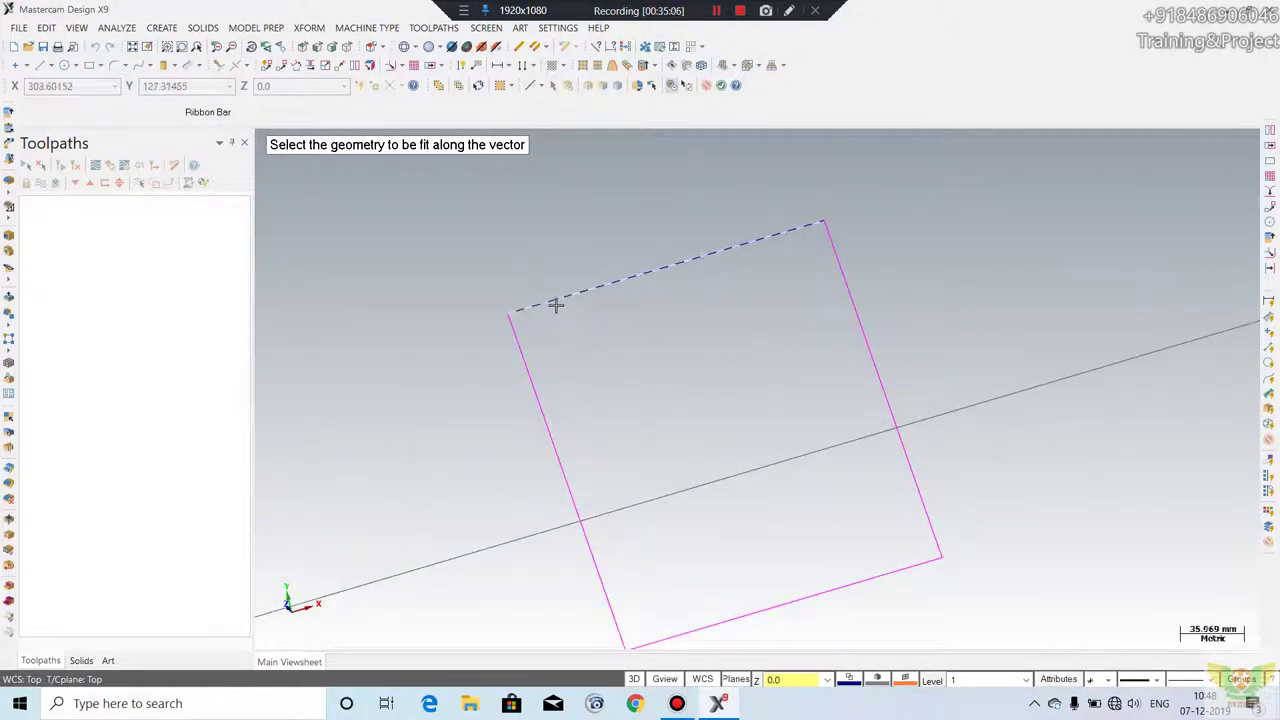
left_click(601, 292)
scroll(553, 312, "down", 2)
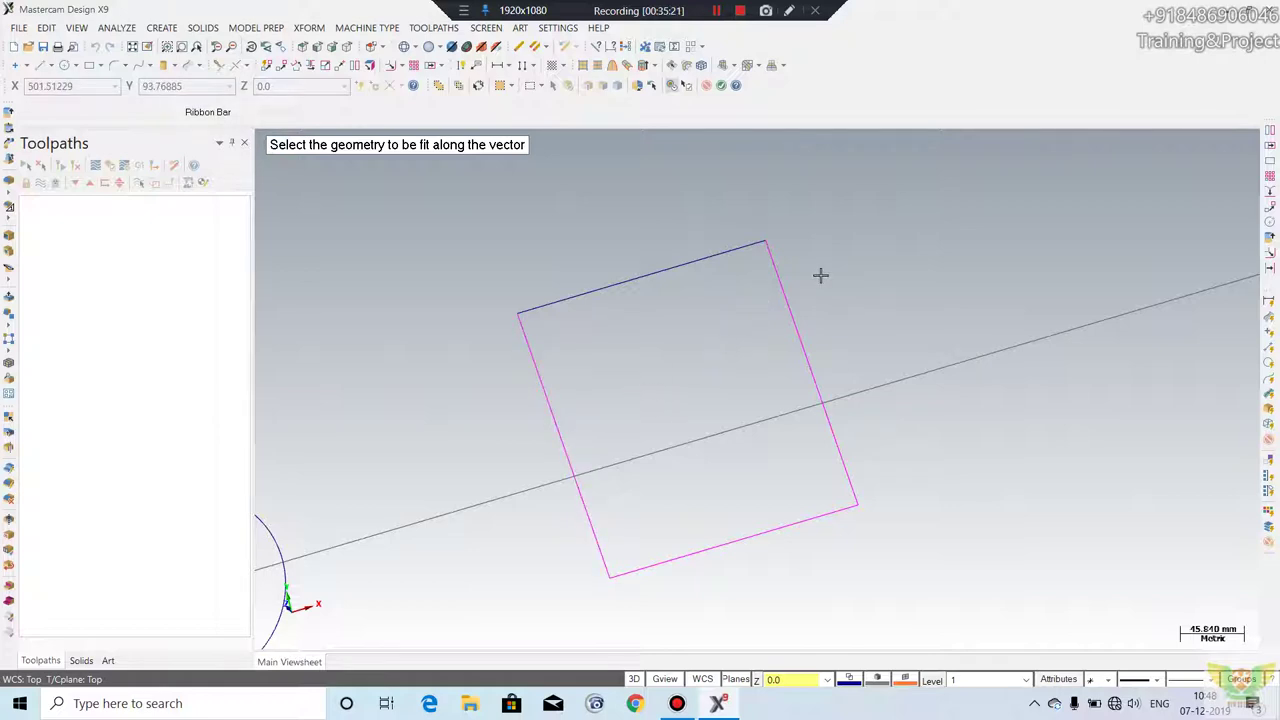
scroll(900, 325, "down", 1)
scroll(930, 320, "down", 3)
scroll(935, 290, "down", 1)
scroll(934, 254, "up", 1)
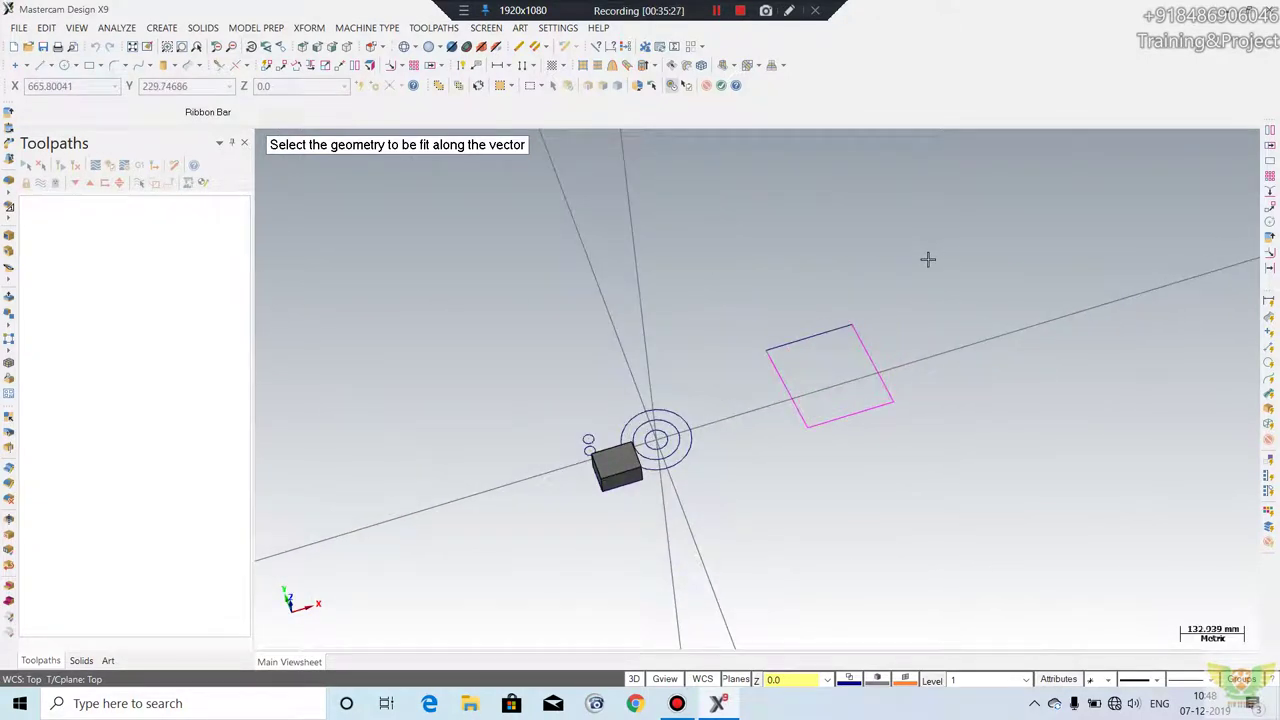
scroll(920, 275, "down", 1)
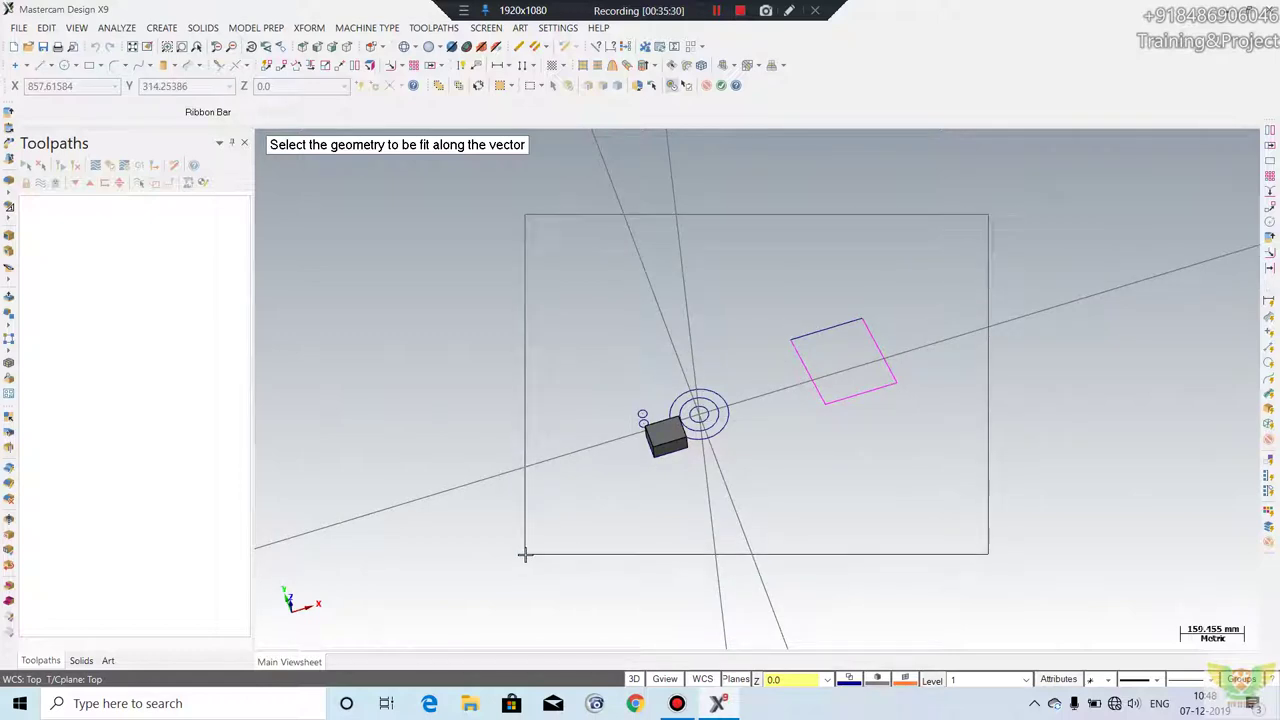
- Select and delete all the geometry, then switch to the Right side view
key("ctrl+a")
key("Return")
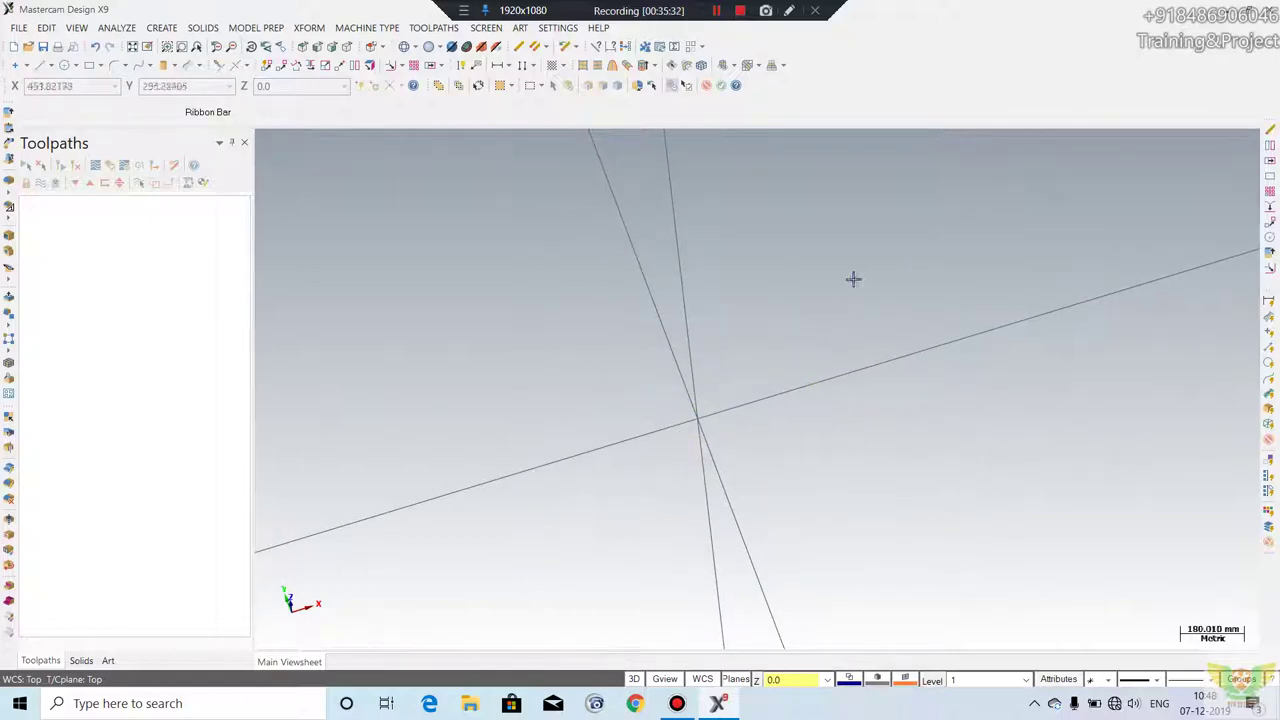
right_click(851, 277)
left_click(937, 428)
key("alt+5")
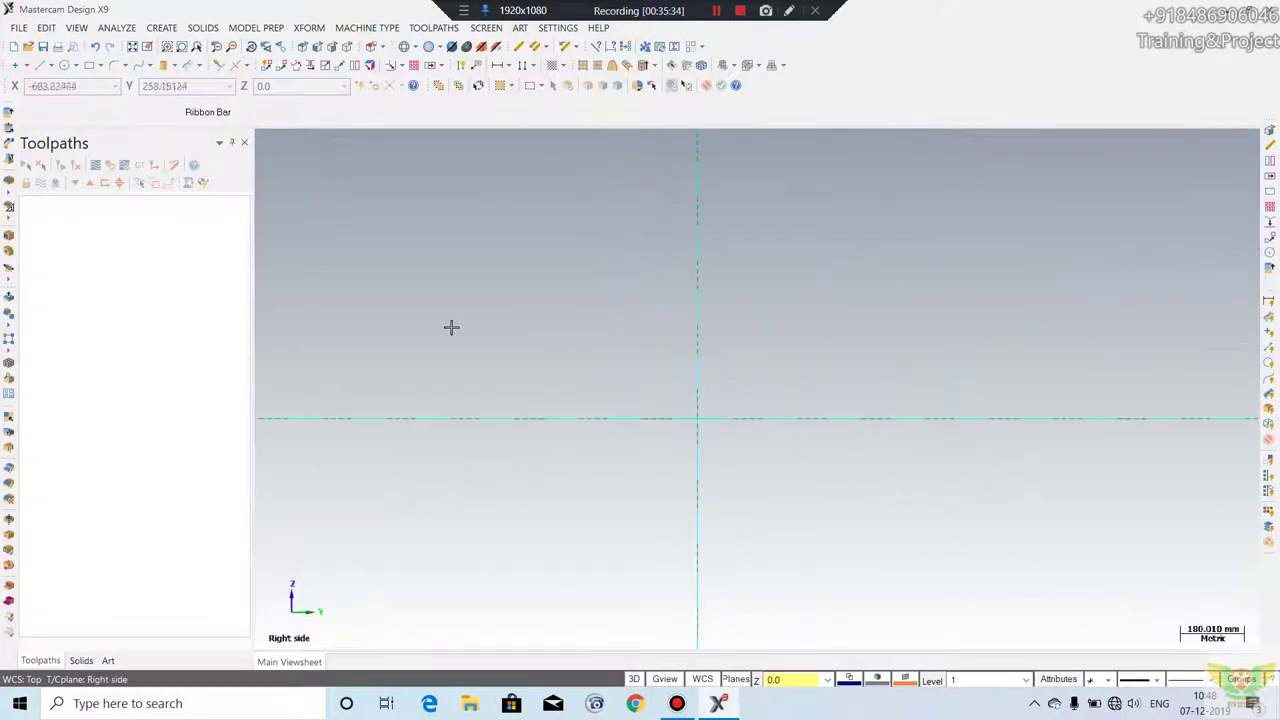
- Switch to the Isometric view and browse the Xform and Create menus
right_click(798, 302)
left_click(851, 448)
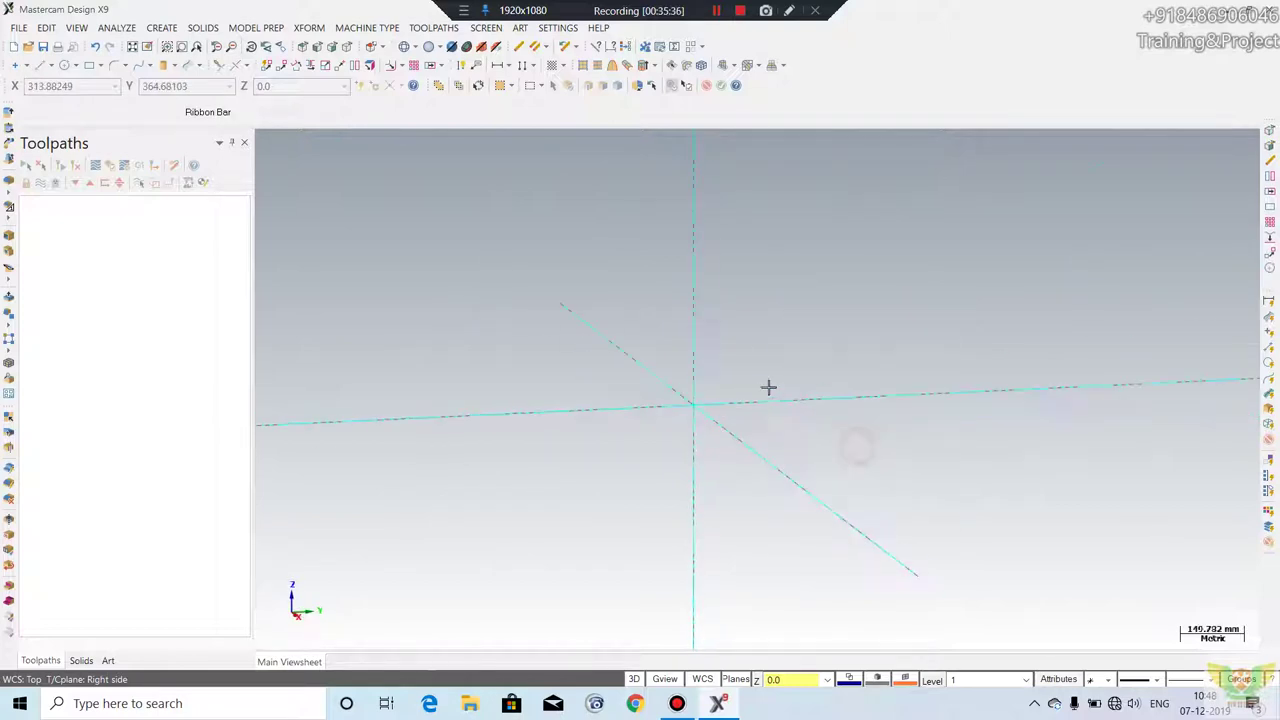
left_click(309, 27)
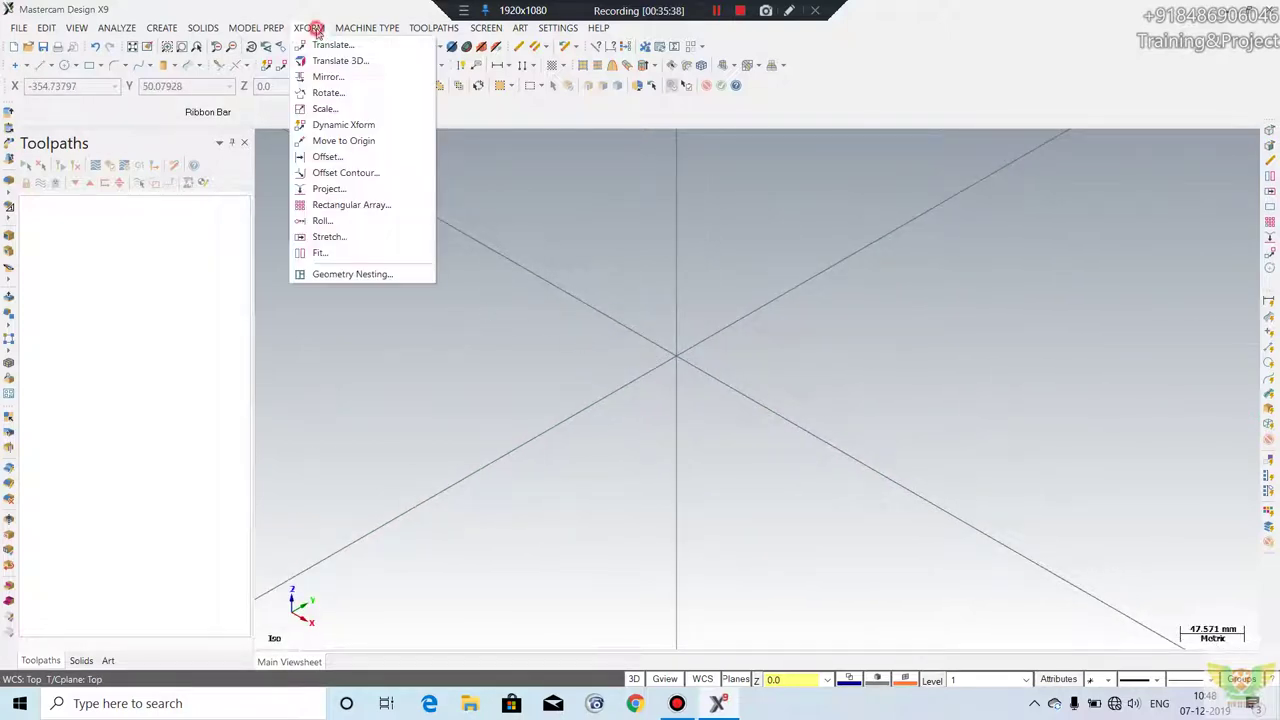